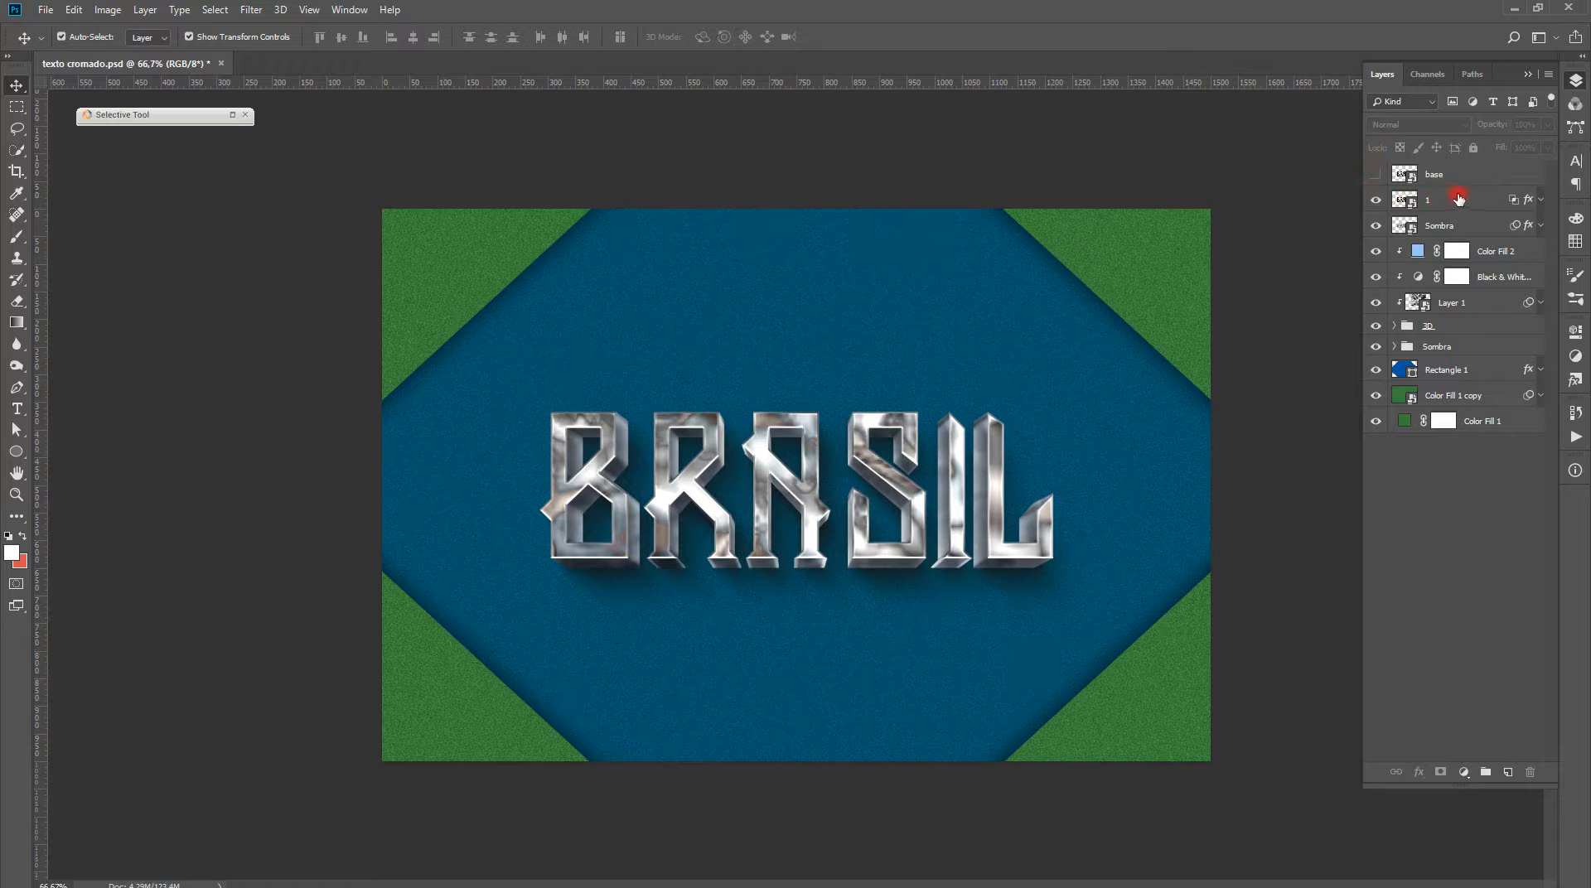
Toggle the base layer's visibility to compare the artwork, and open its smart object contents for editing
click(1373, 175)
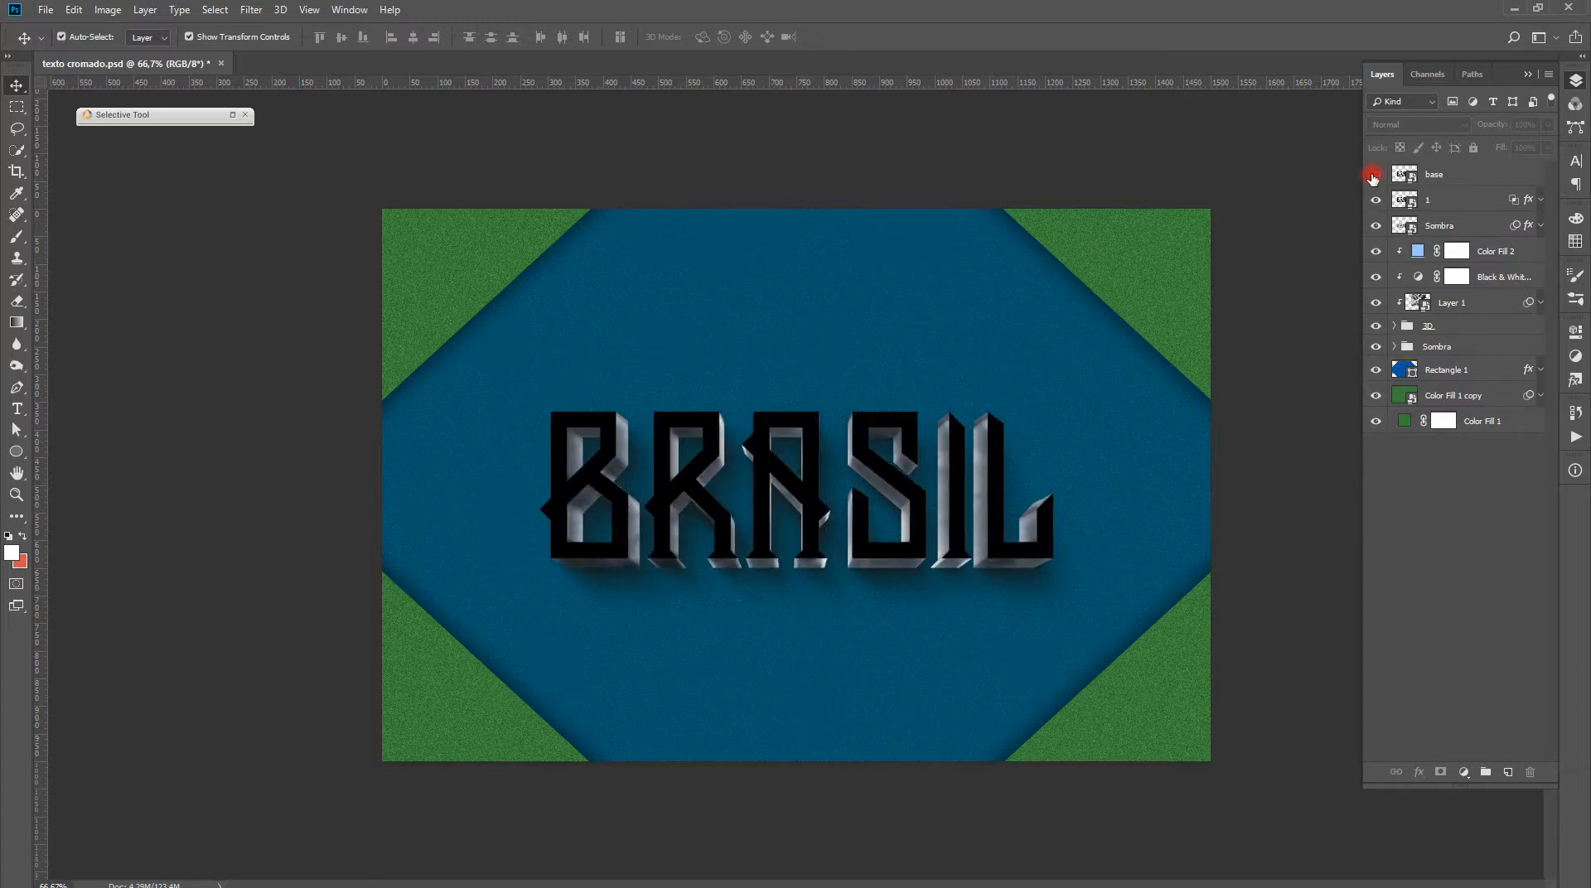
click(1373, 175)
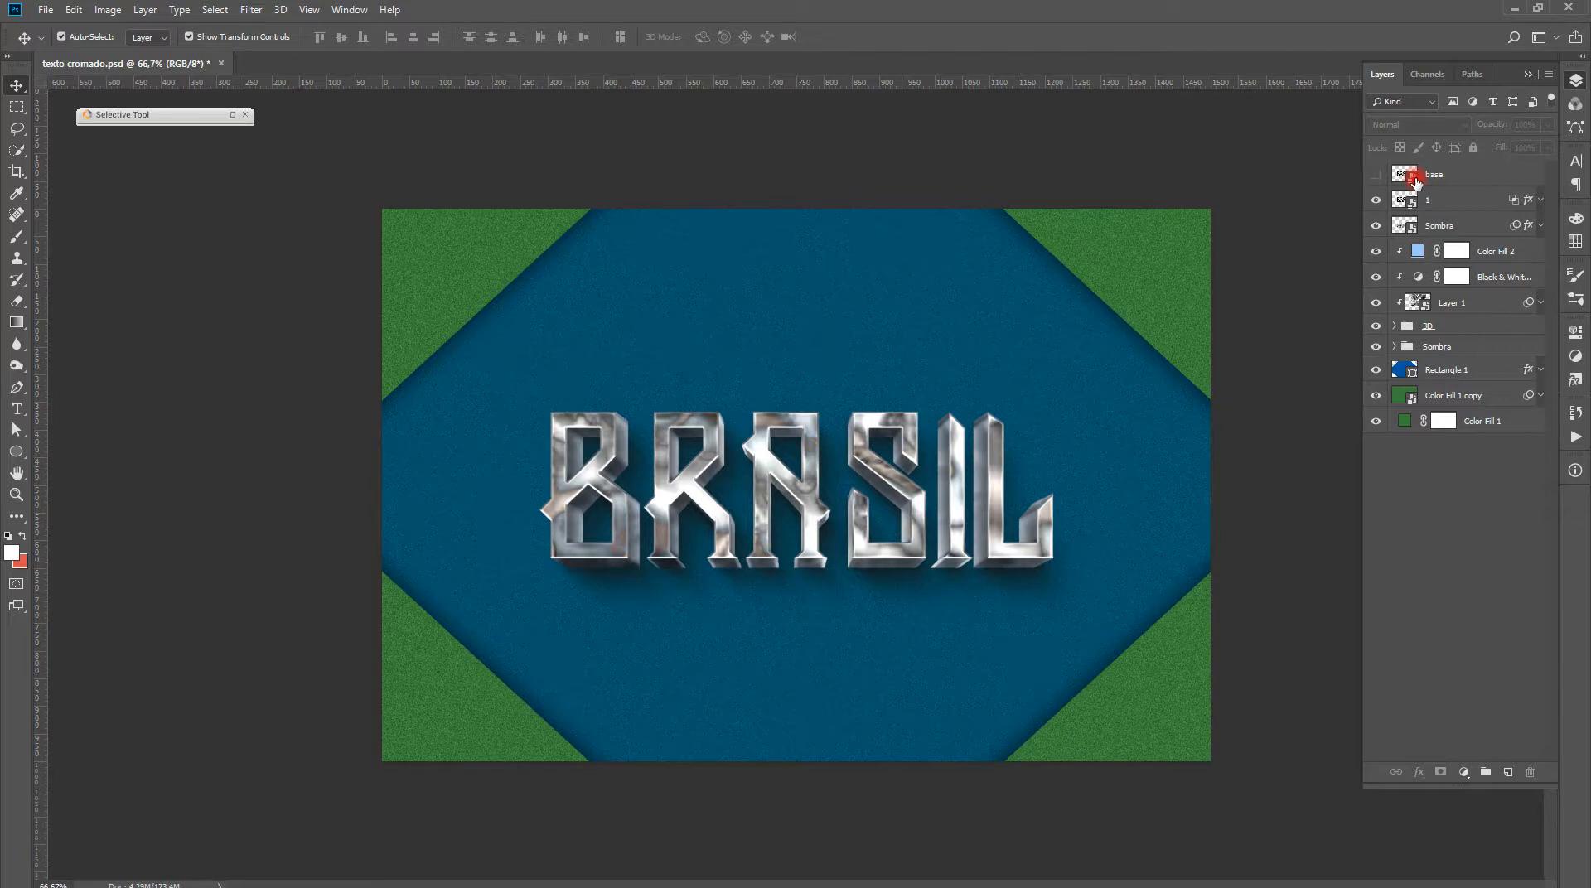
click(1412, 178)
double_click(1410, 176)
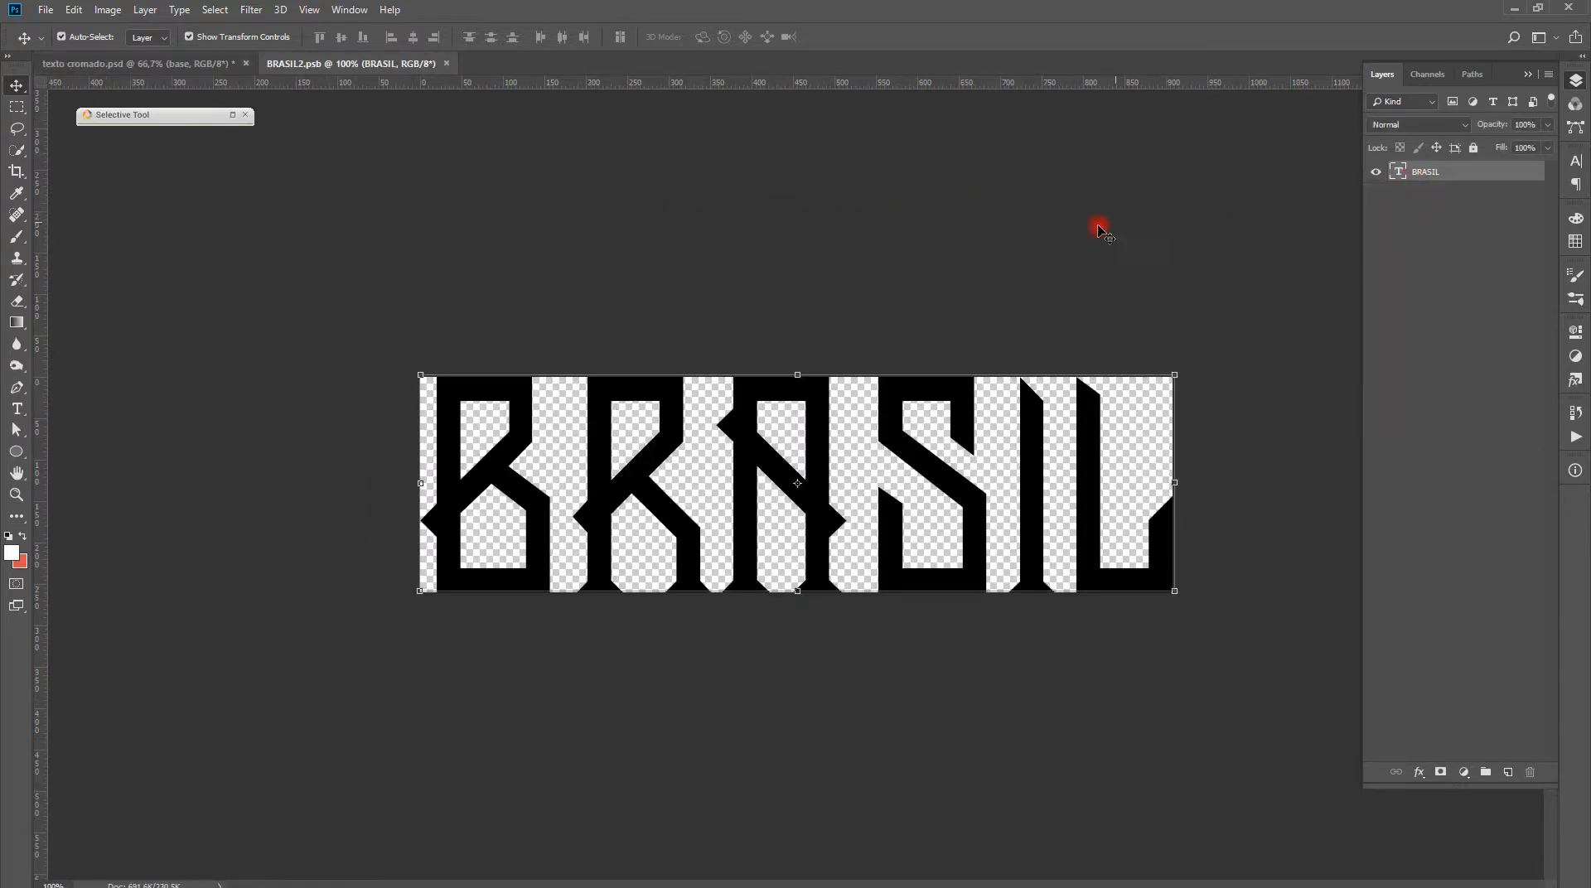
Replace the smart object's text BRASIL with RUSSIA
key(t)
click(502, 408)
key(ctrl+a)
text(RUSSIA)
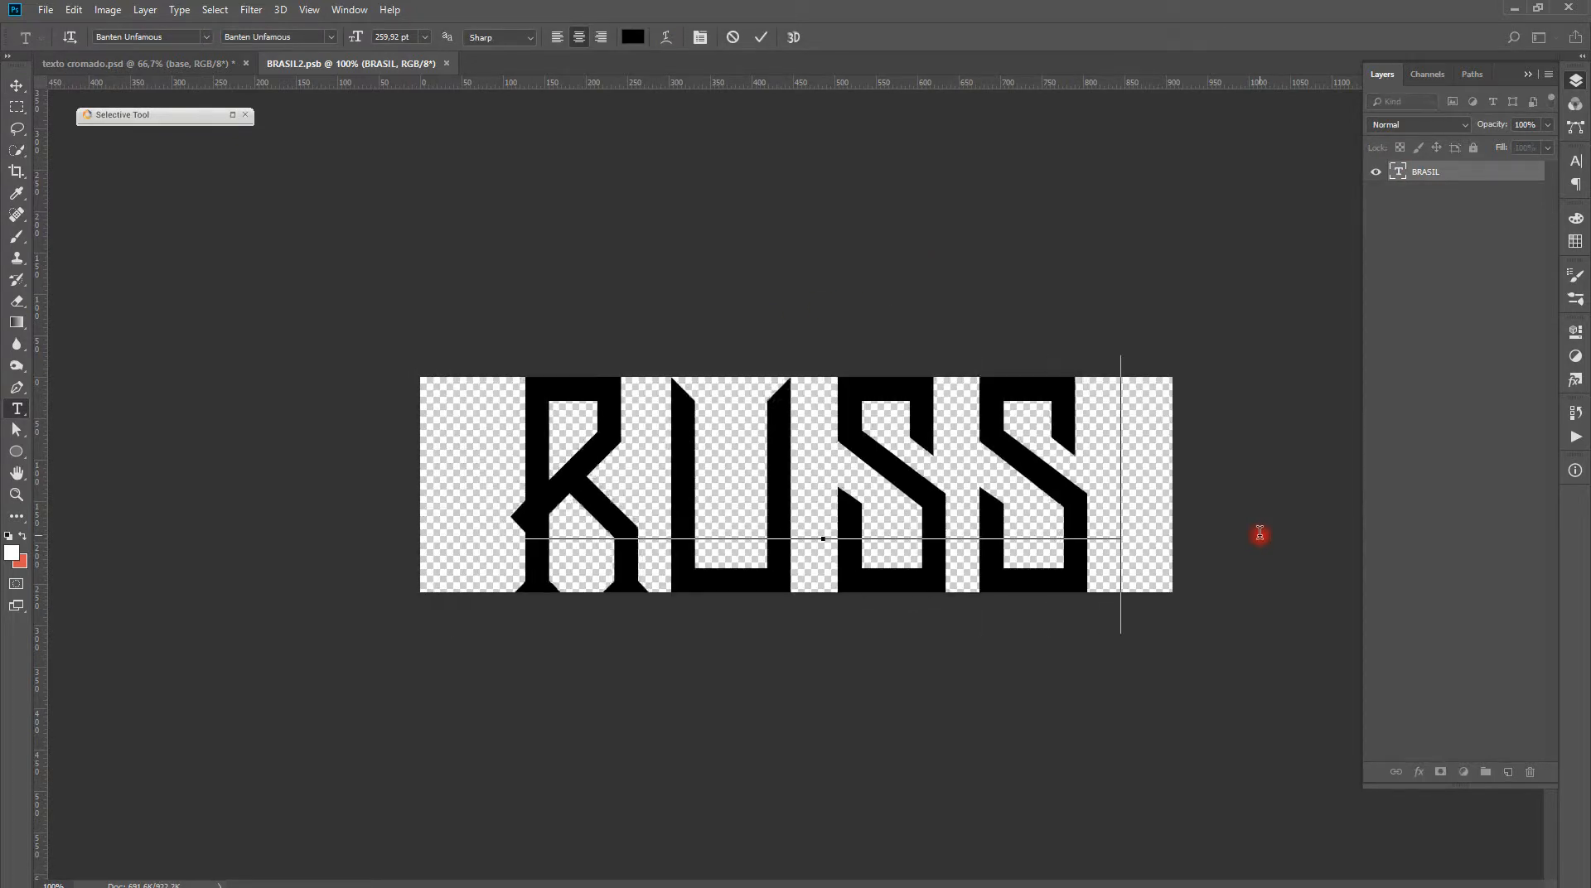
click(118, 9)
key(Escape)
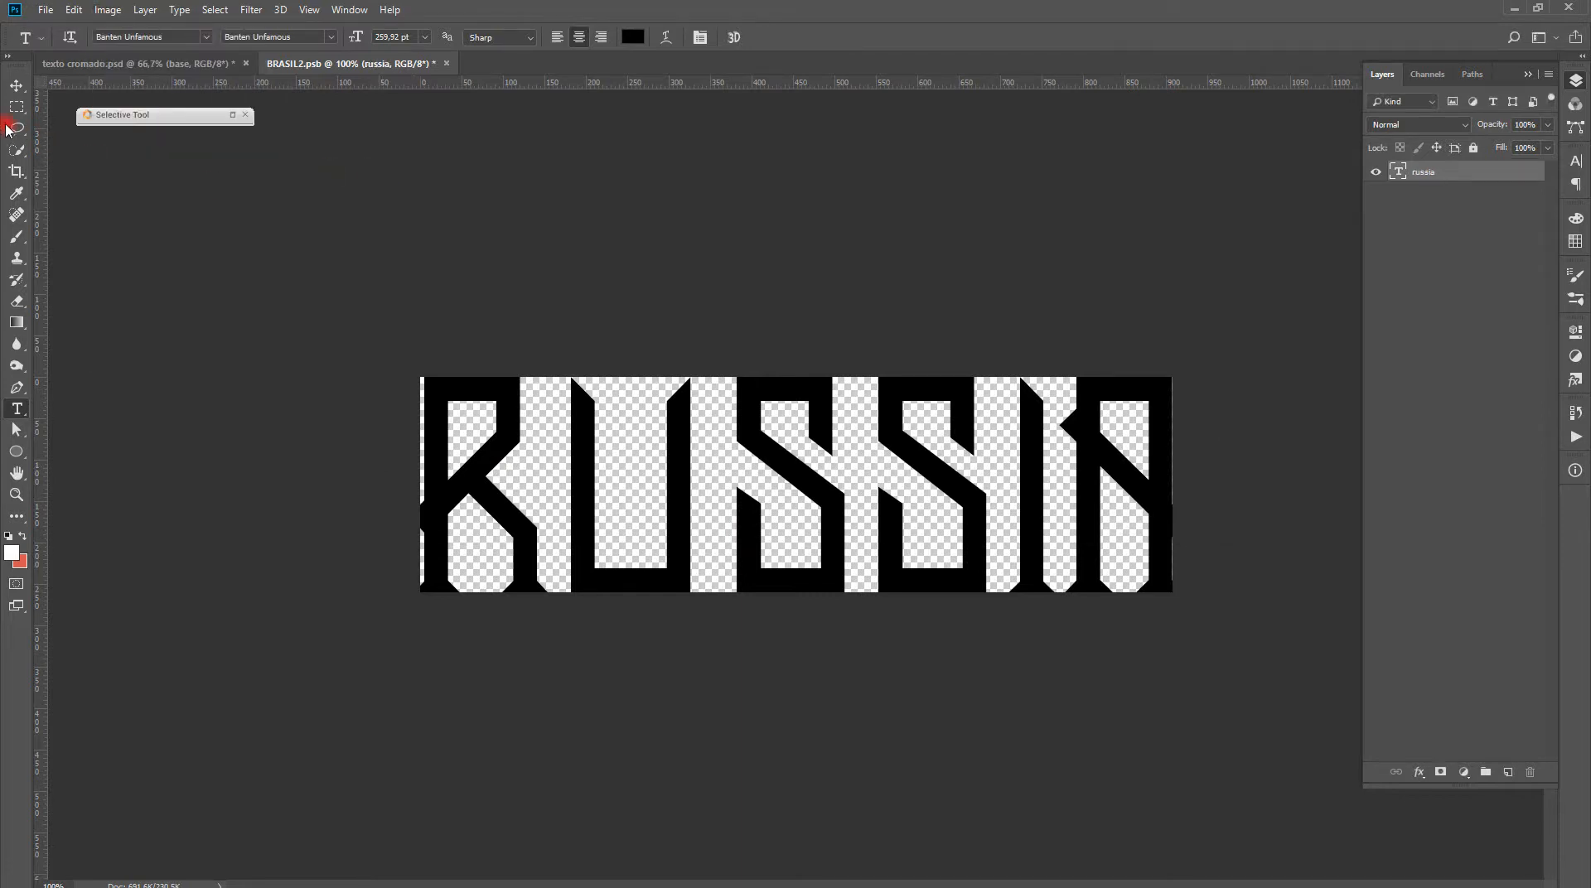
Expand the smart object's canvas with Reveal All to fit the whole word, and save and close it
click(16, 85)
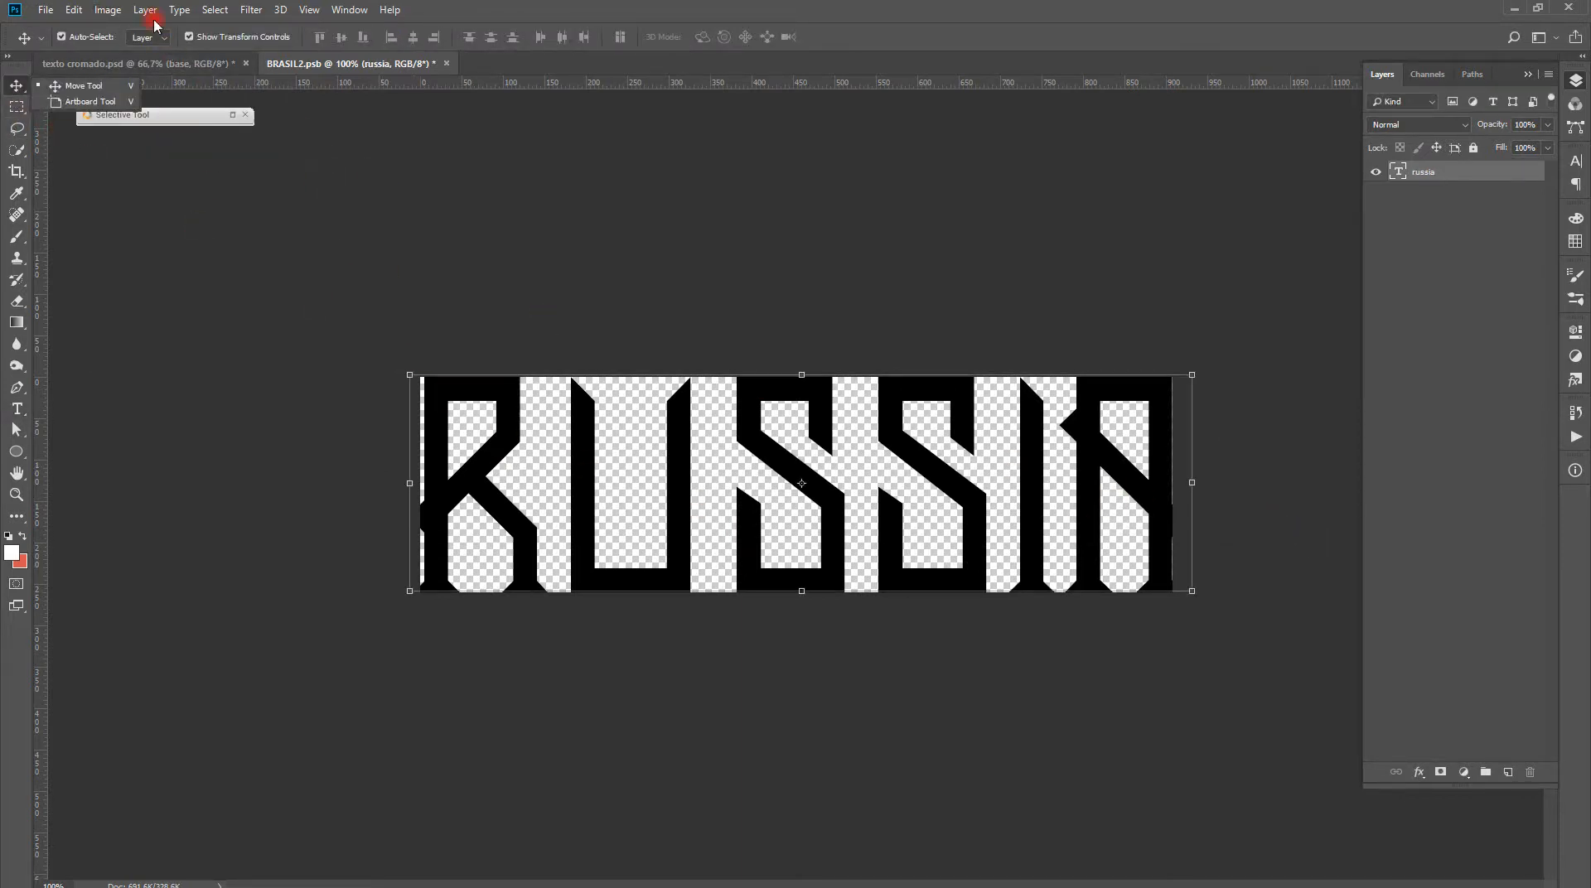
click(108, 9)
click(189, 217)
click(920, 275)
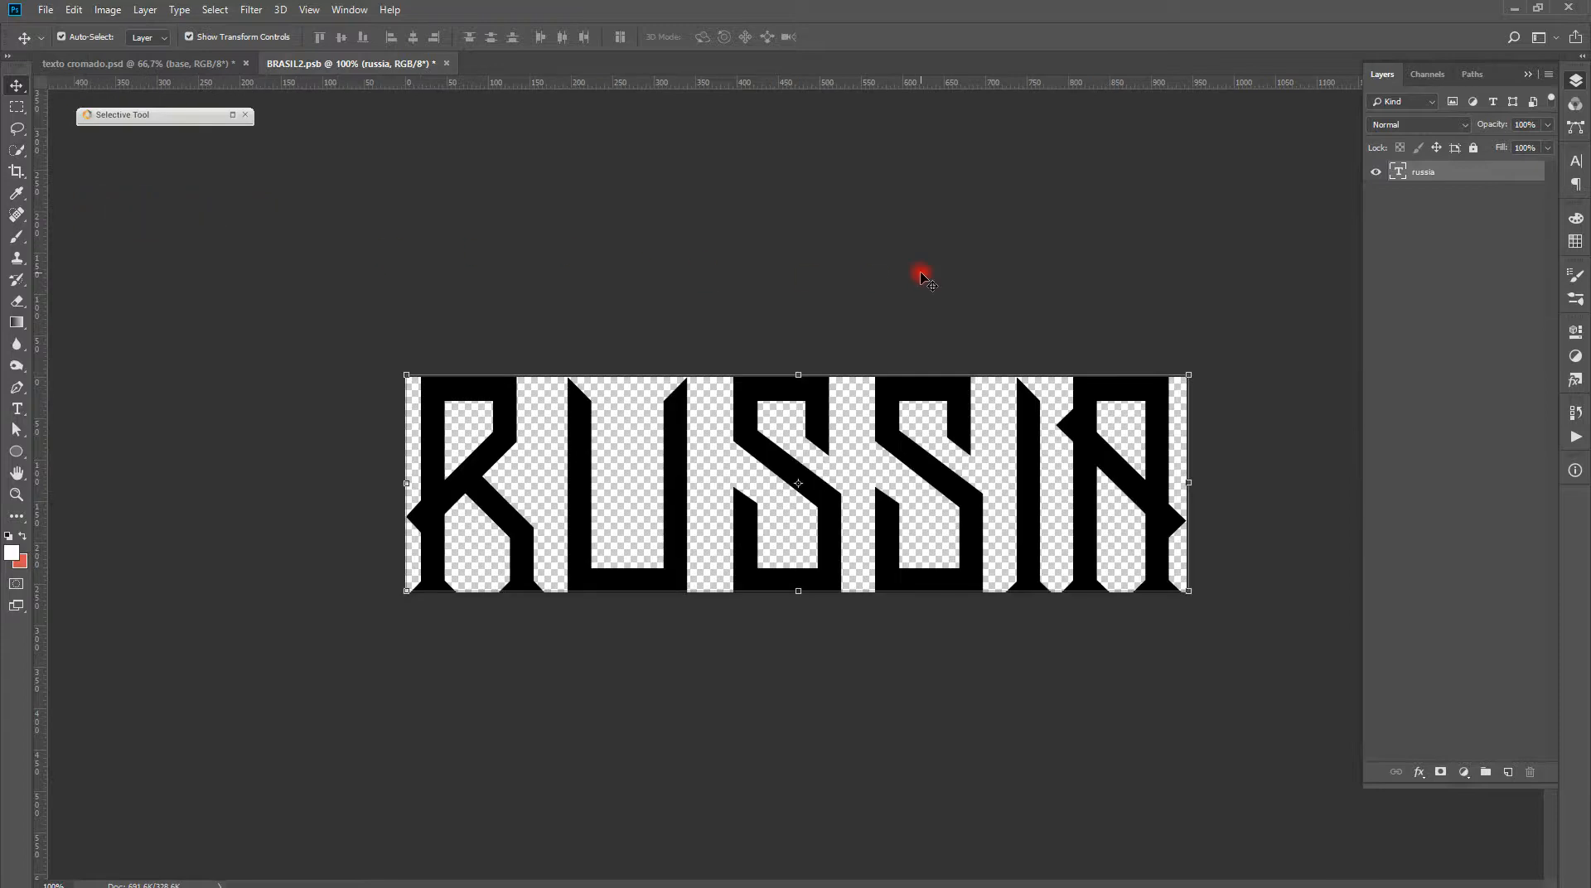
key(ctrl+s)
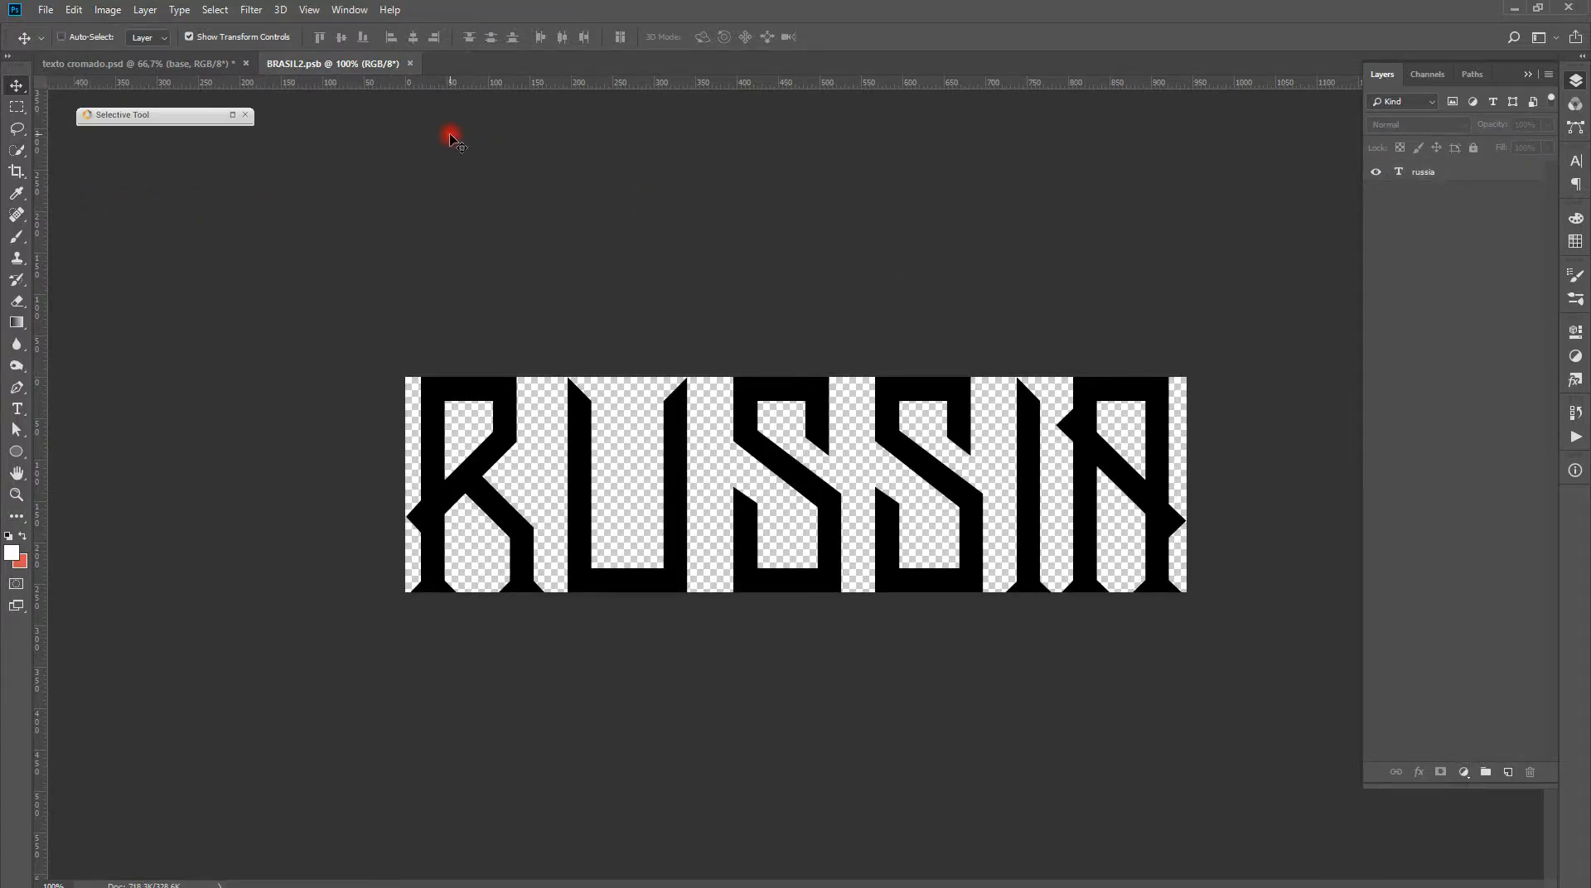
key(ctrl+w)
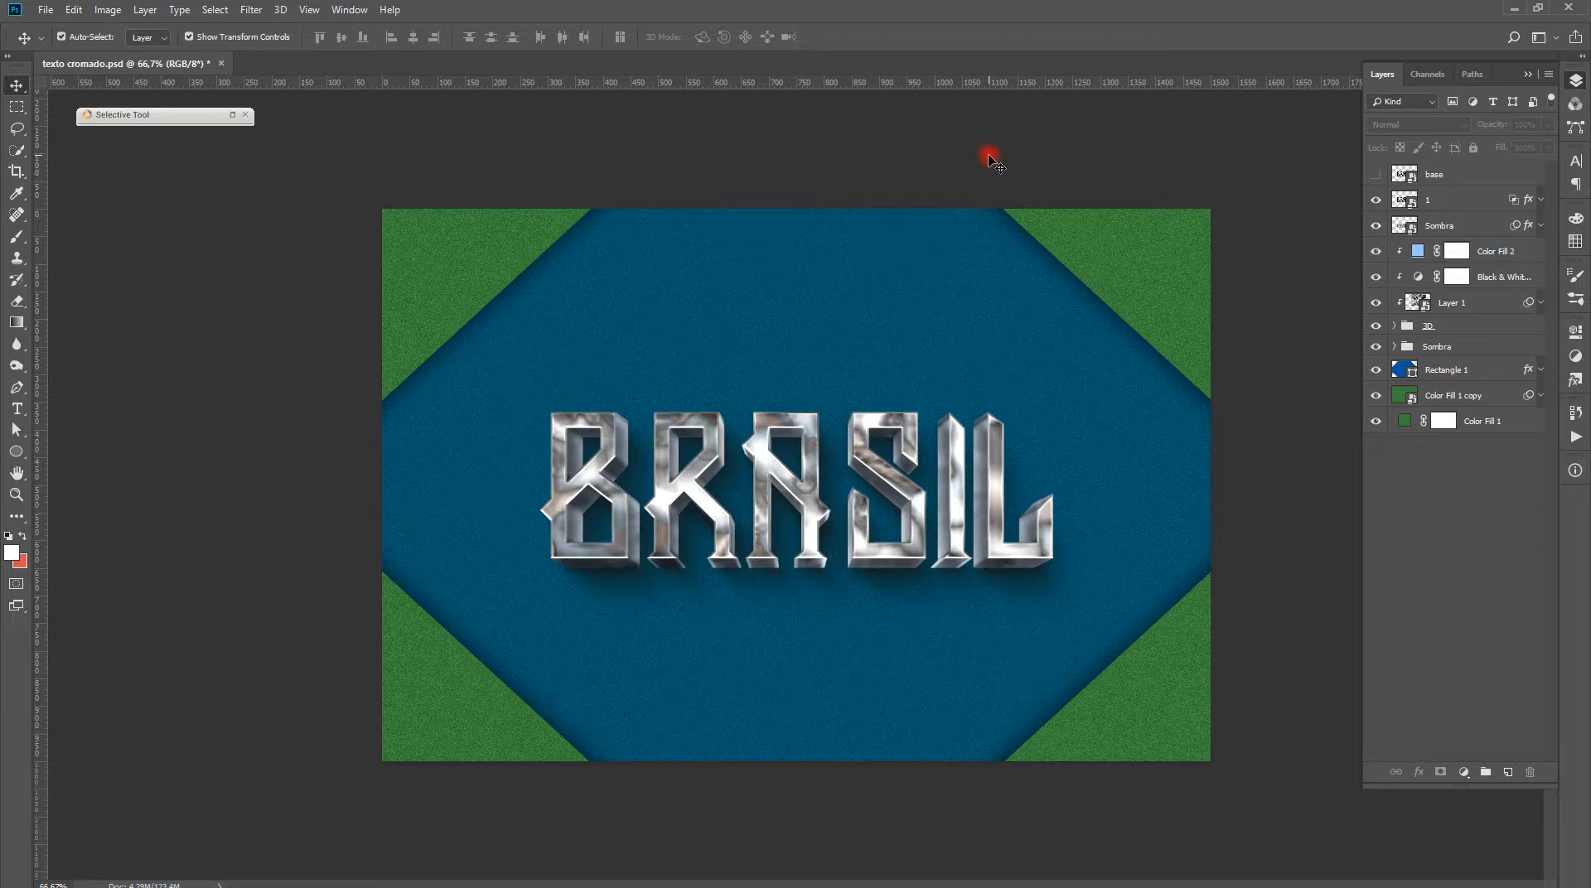
Create a new 1500 x 1000 pixel RGB document at 72 pixels/inch with a white background
key(ctrl+n)
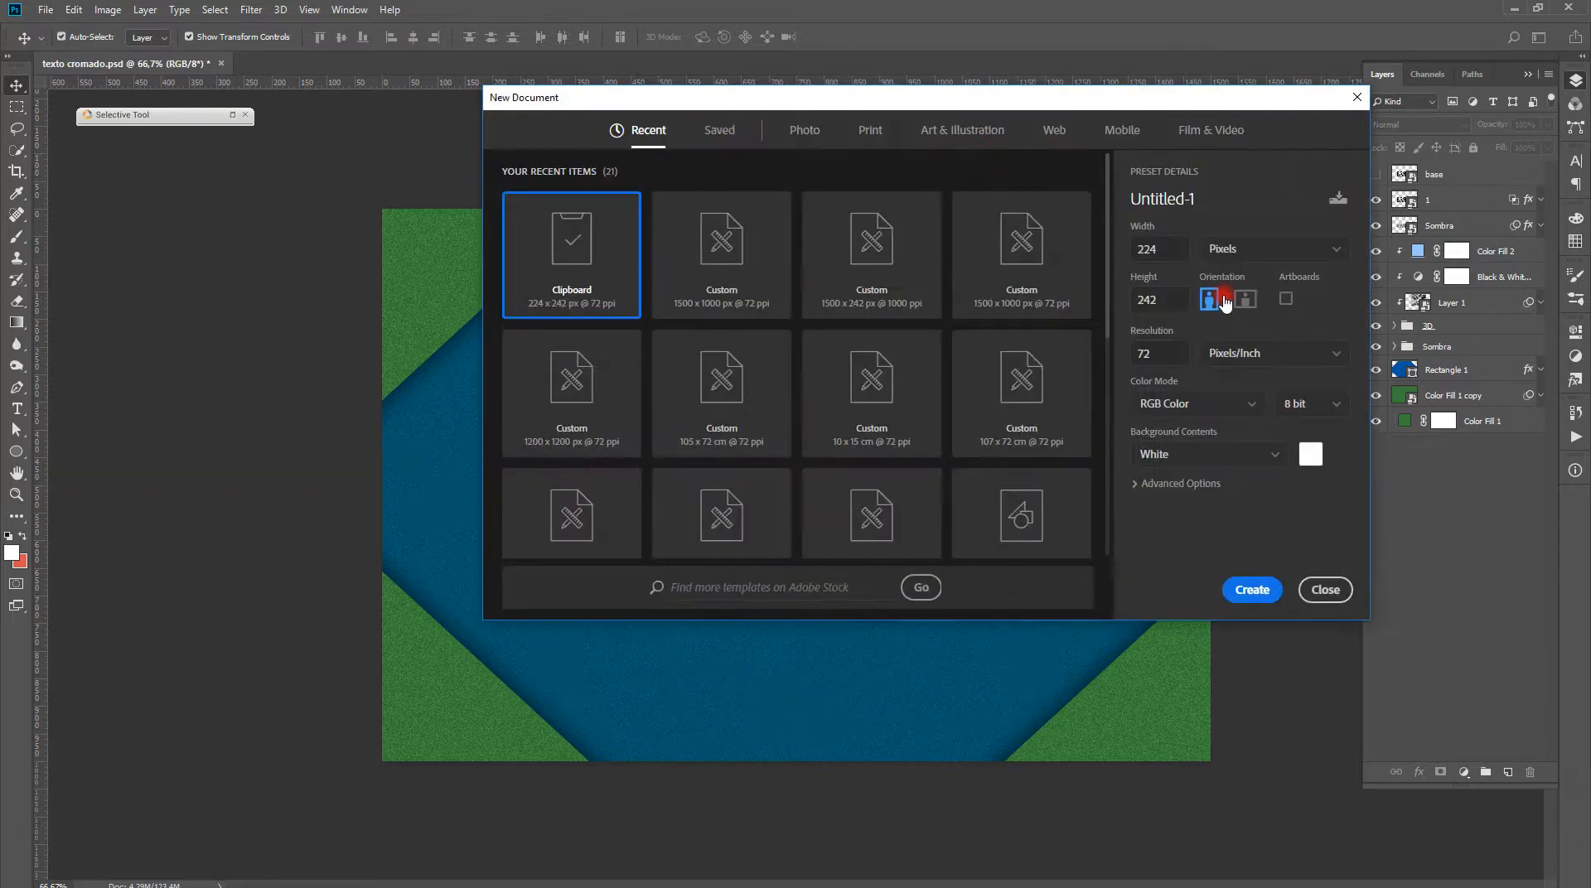
double_click(1164, 244)
text(1500)
double_click(1154, 296)
text(1000)
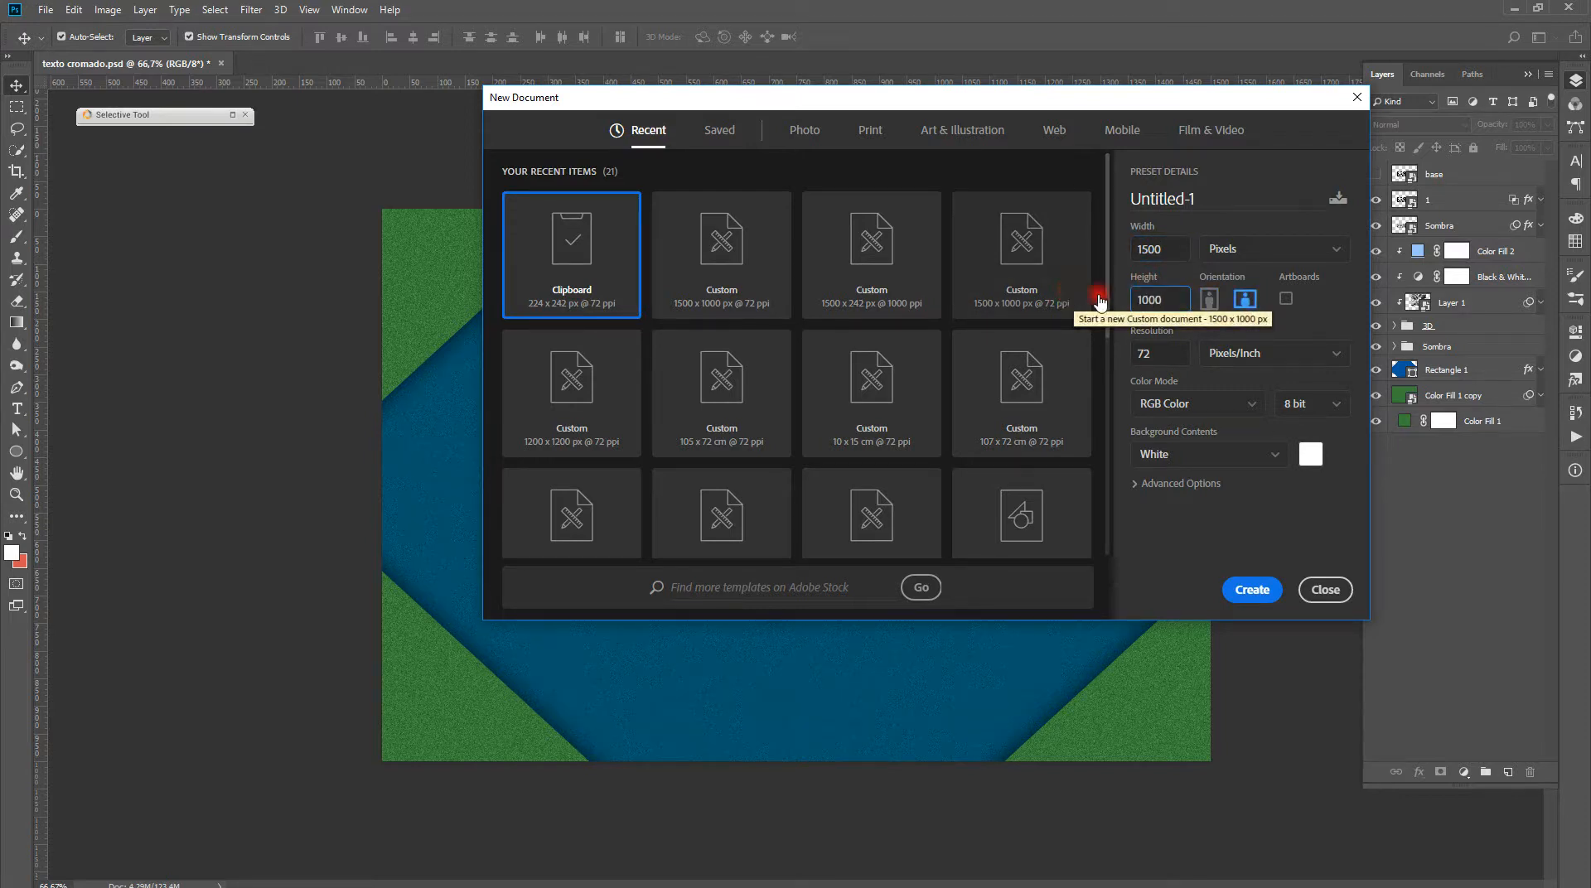
click(1252, 589)
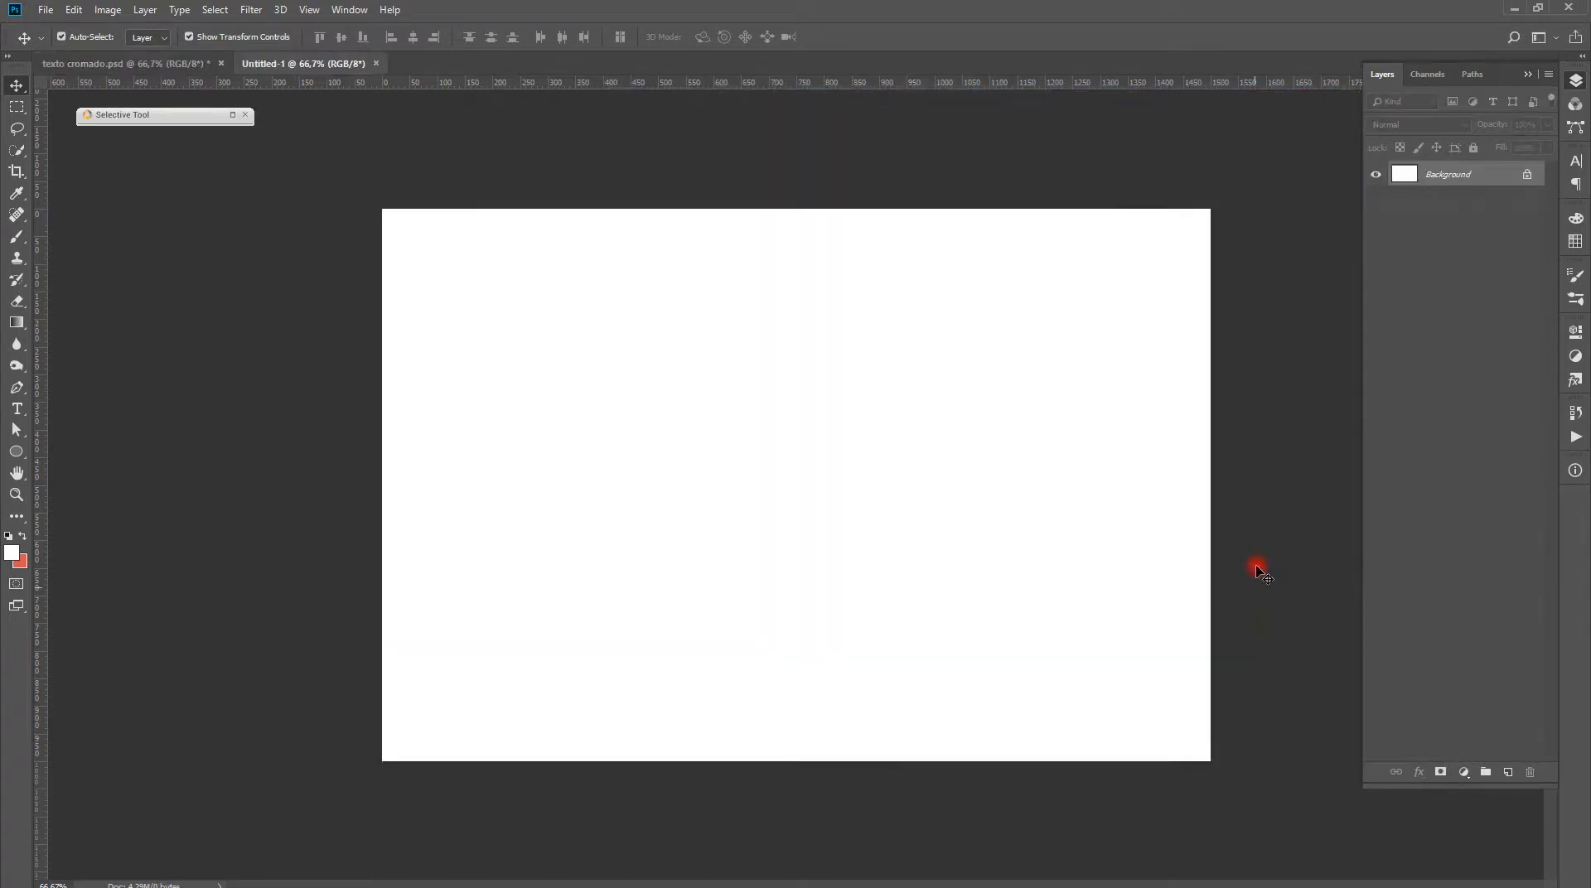
Unlock the background layer and add a Solid Color fill layer in dark red 551313 above it
click(1525, 174)
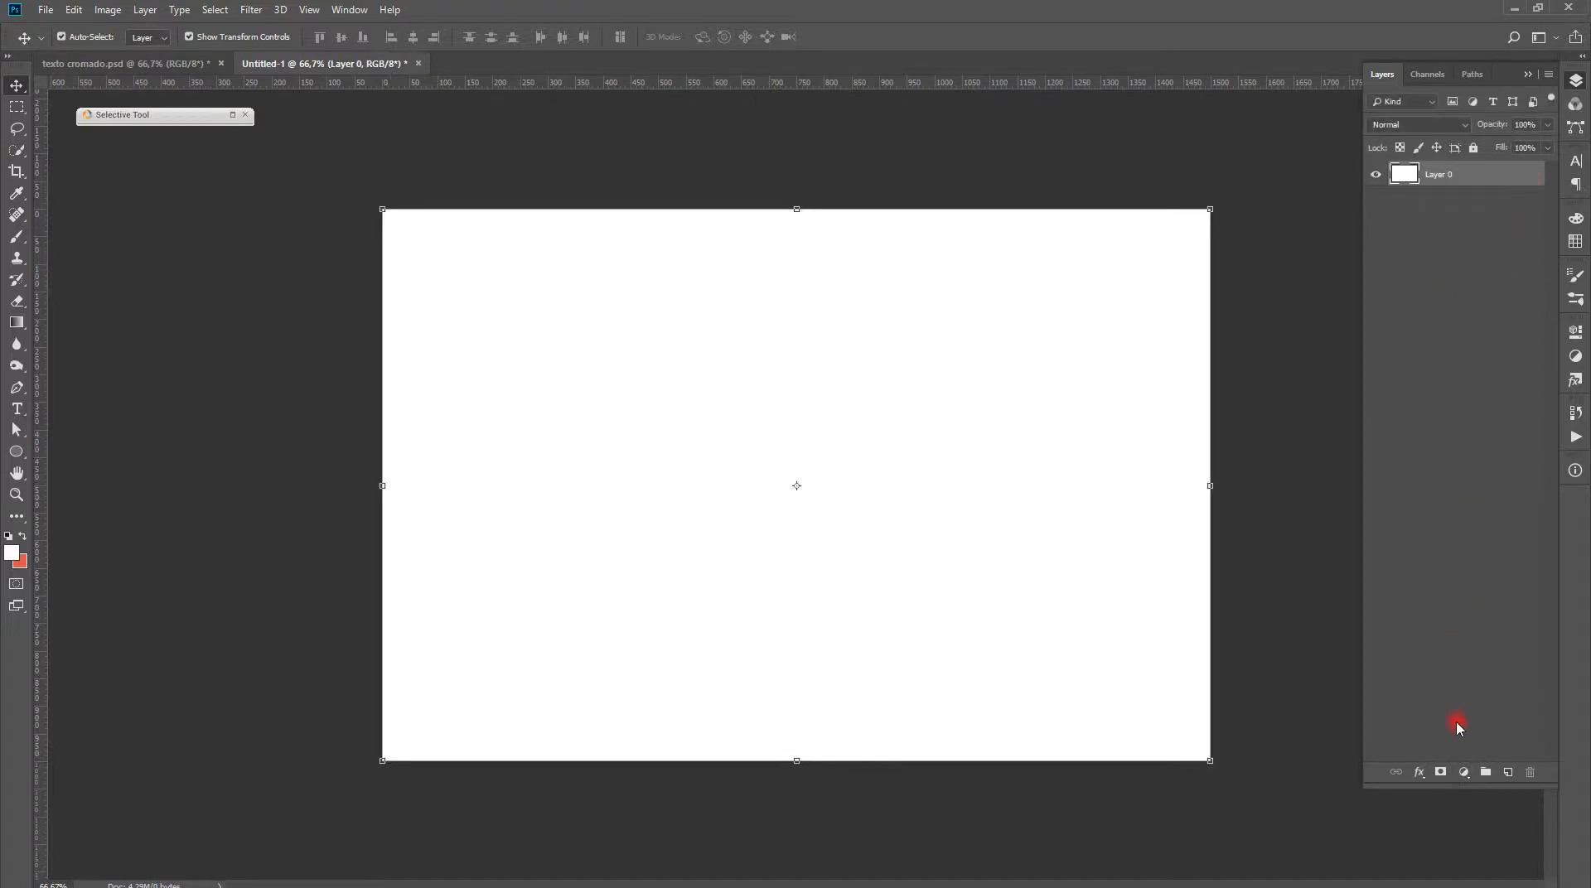
click(1464, 773)
click(1488, 488)
click(1187, 506)
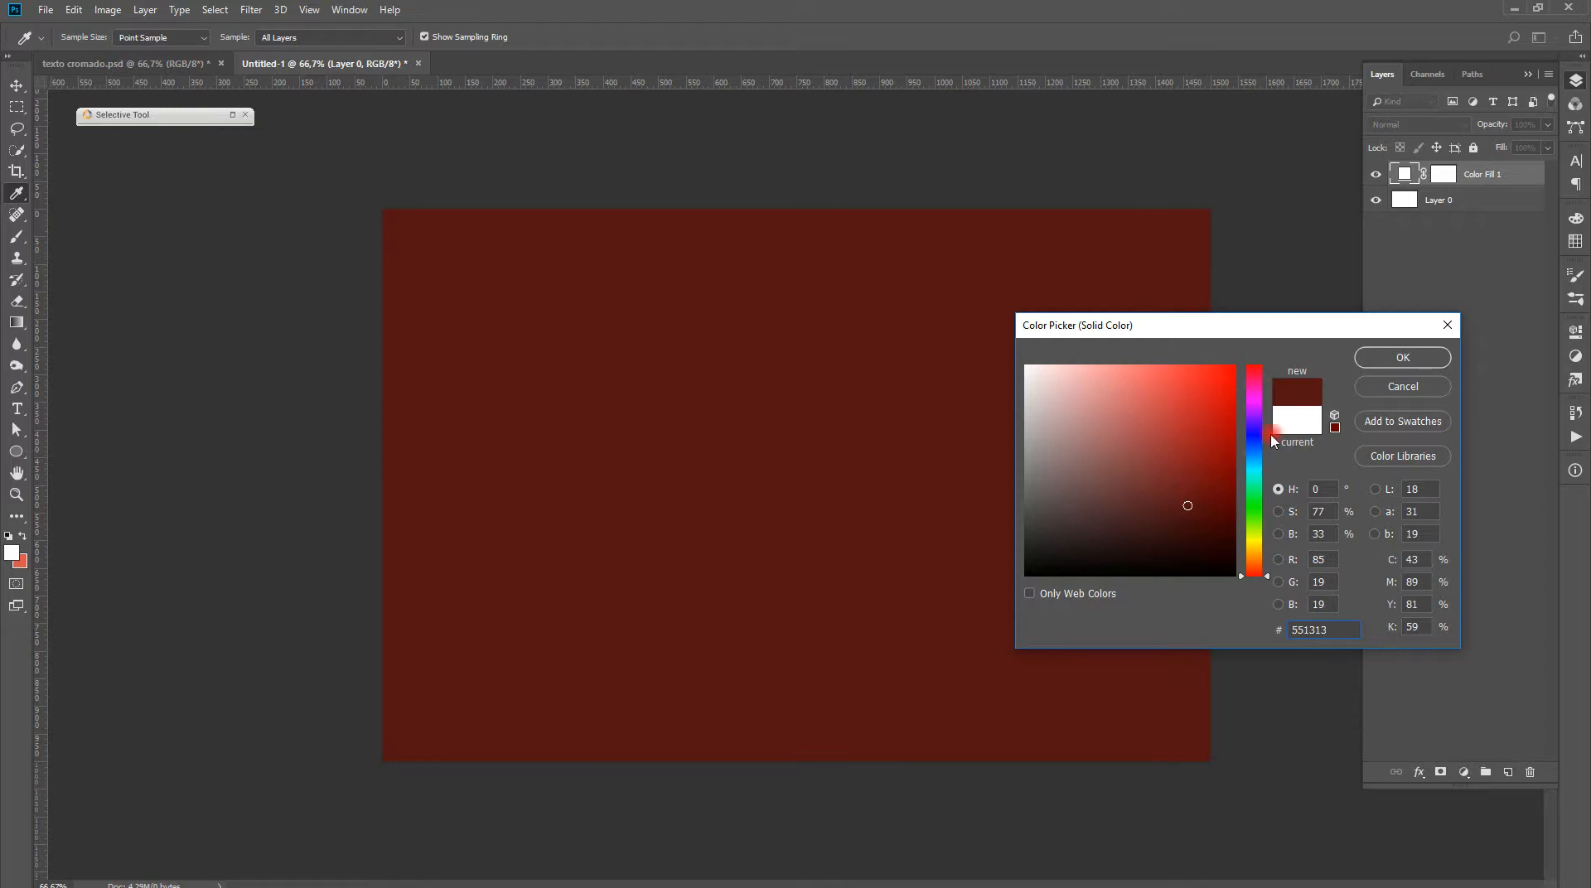
click(1388, 358)
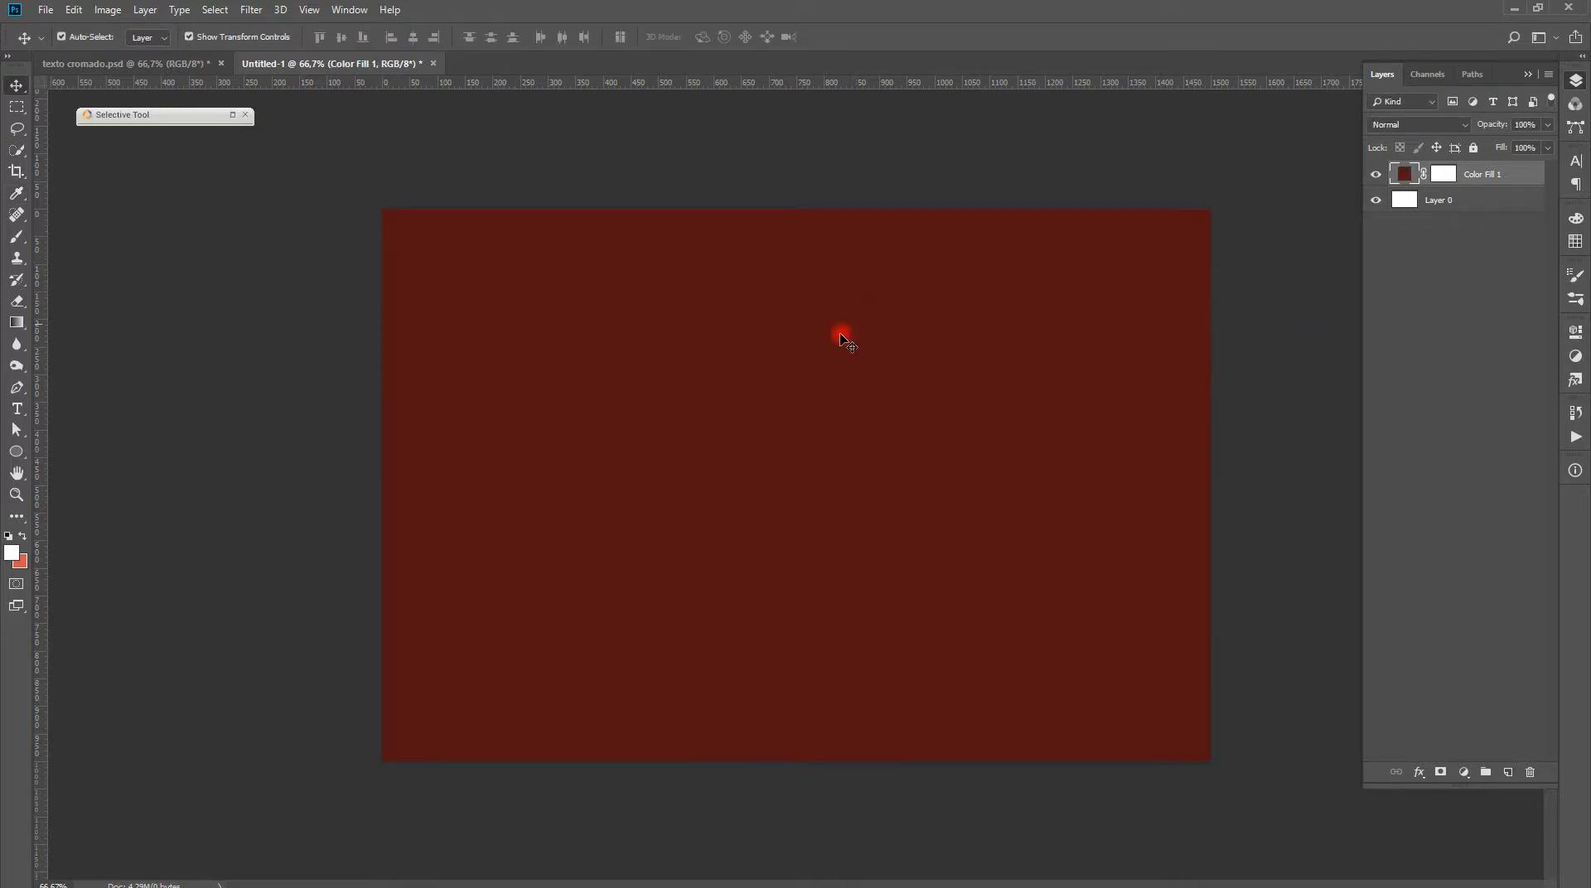
Add a black text layer reading "Brasil" in the Banten Unfamous font on the red canvas
key(t)
click(654, 435)
text(BRASILA)
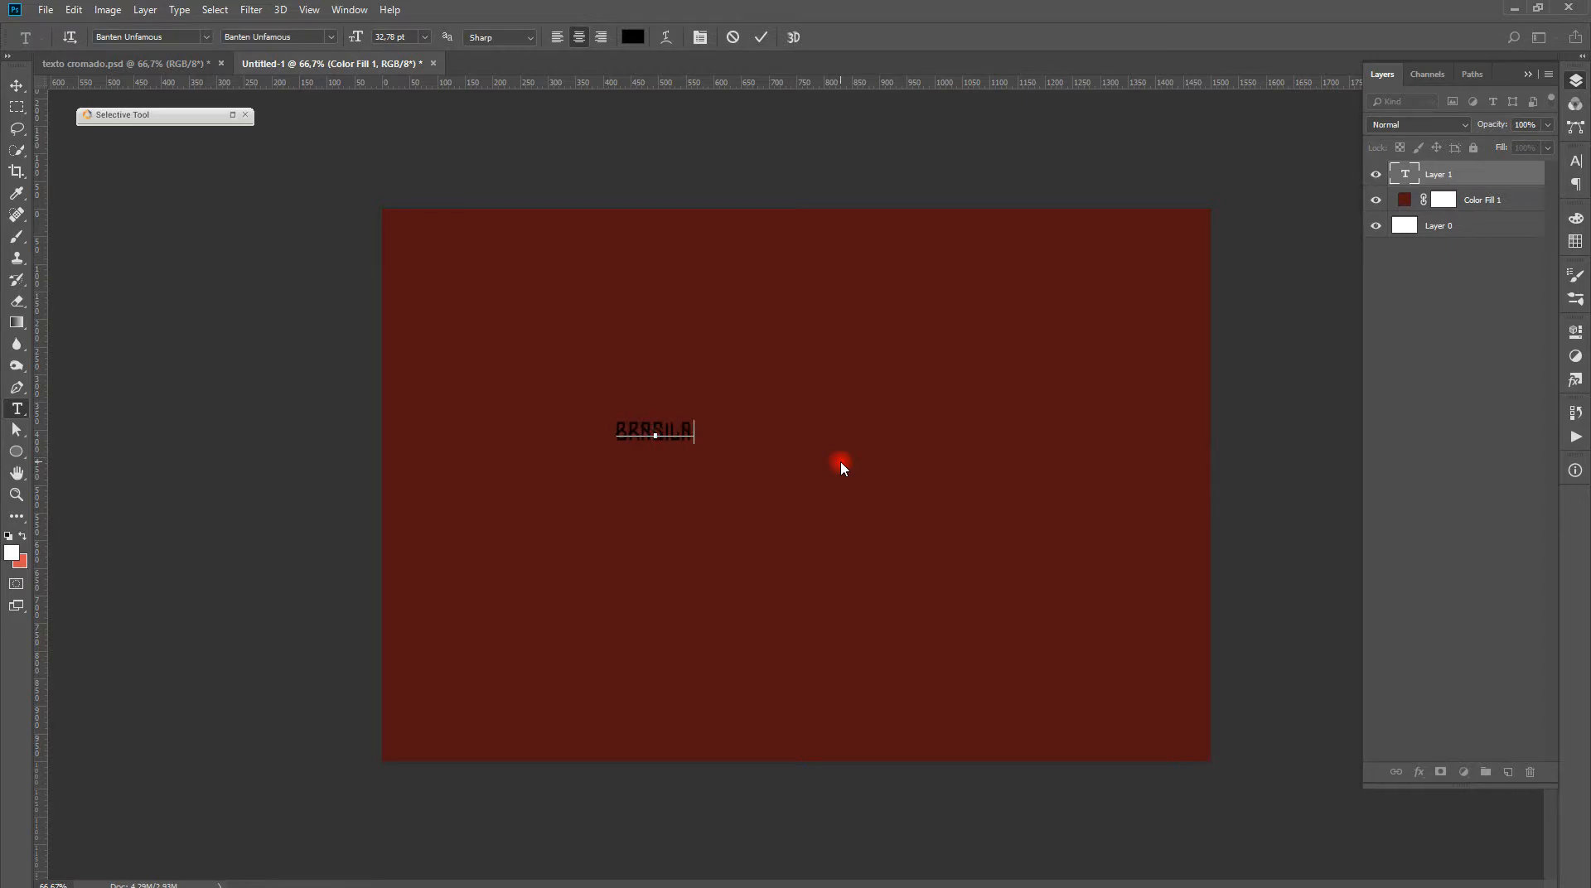
key(BackSpace)
click(17, 85)
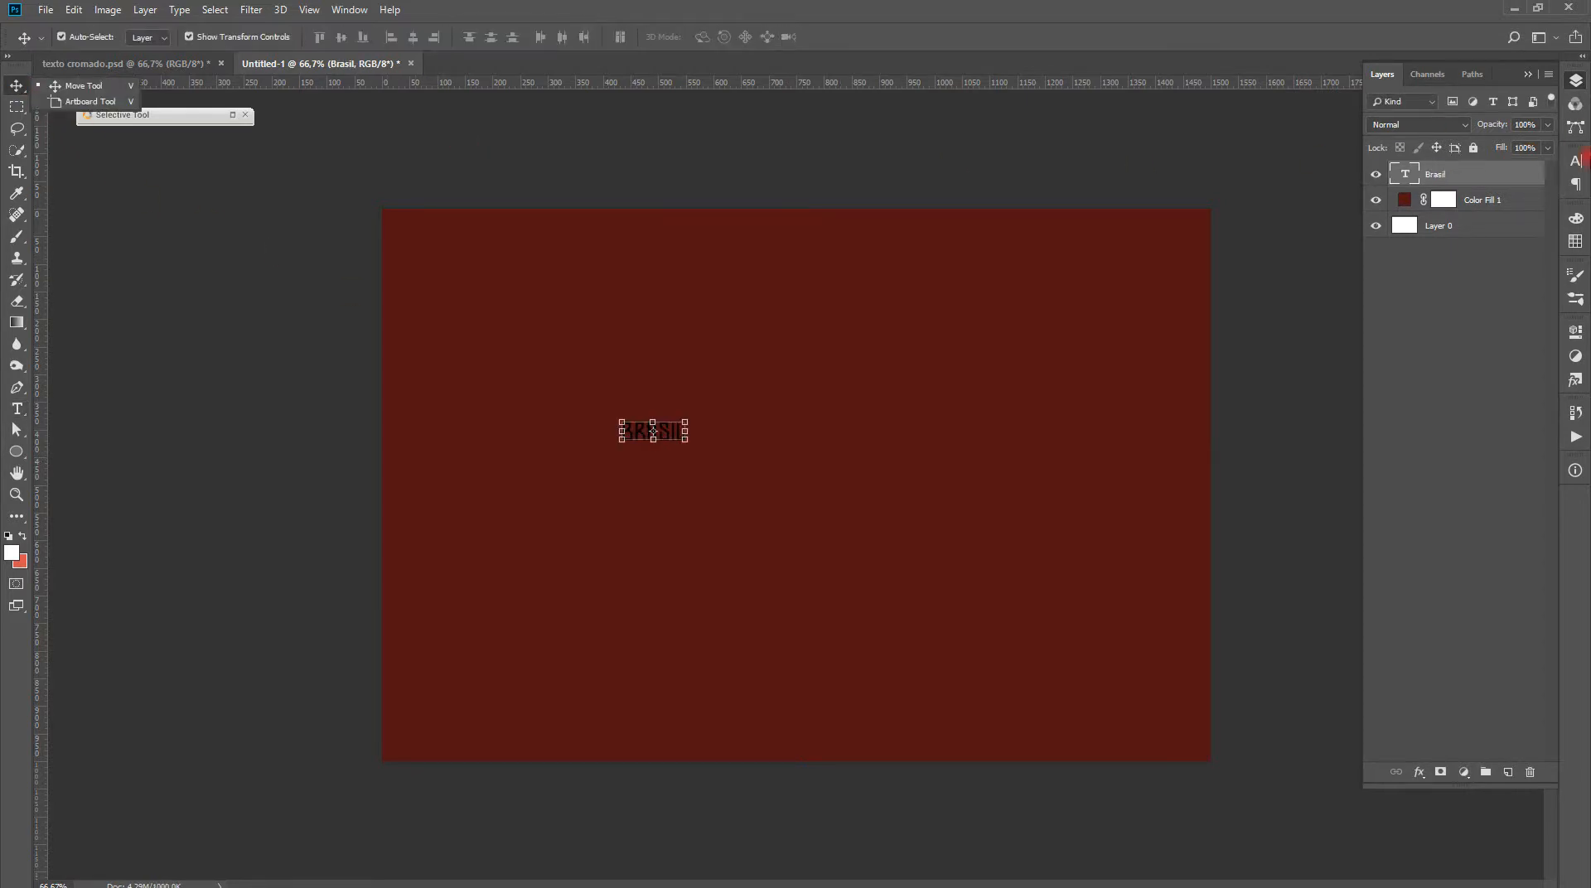
Set the Brasil text's font size to 260 pt and move it toward the middle of the canvas
click(1574, 161)
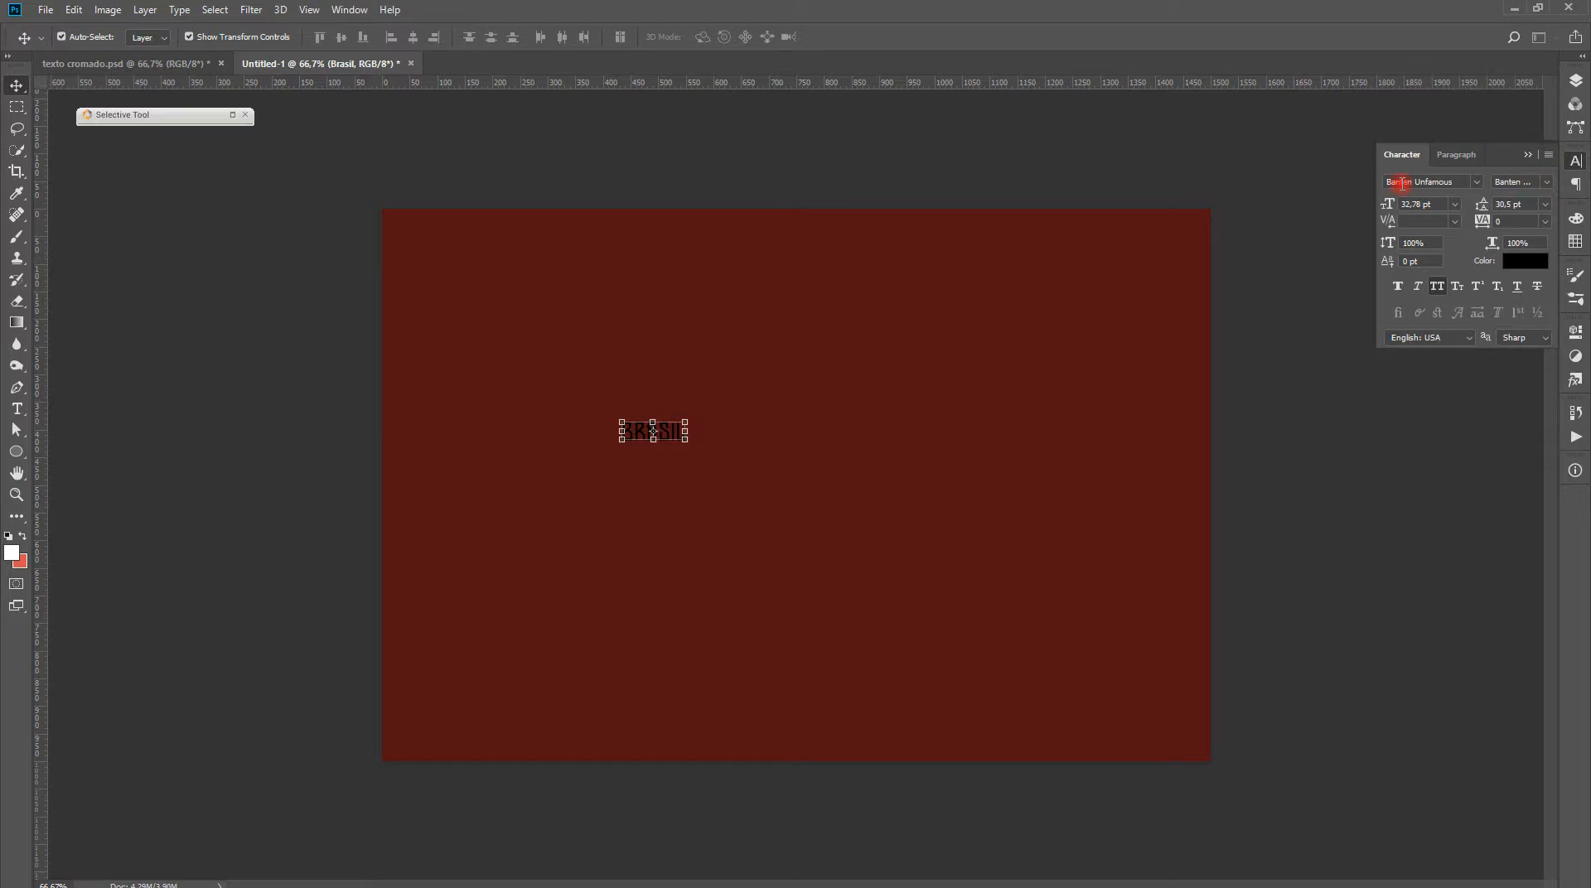
drag(1428, 204, 1352, 204)
text(260)
key(Return)
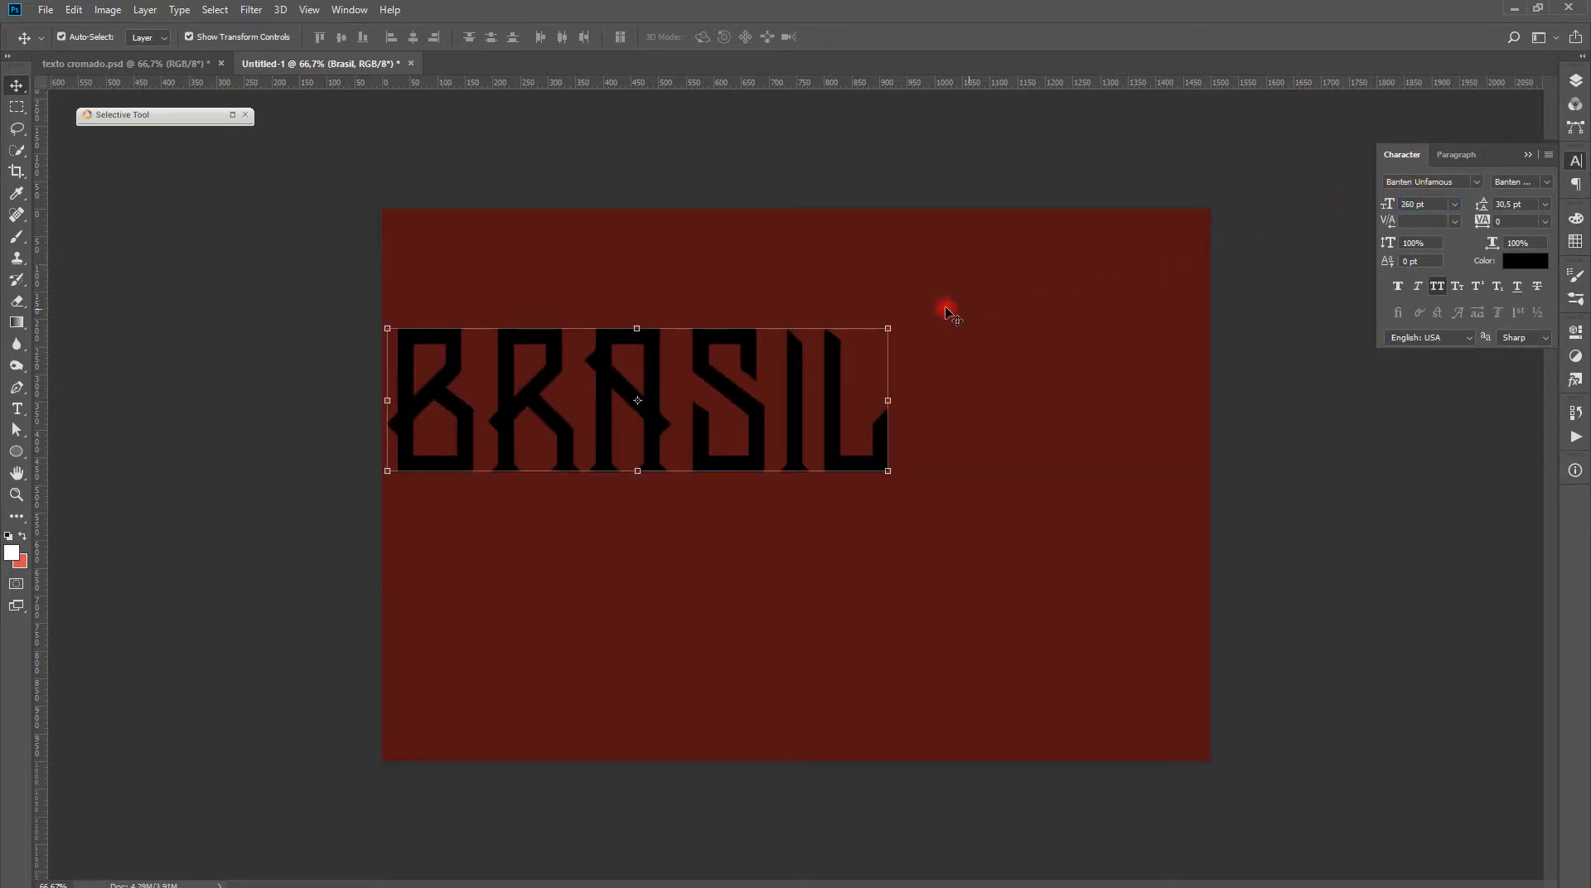
drag(839, 453, 985, 490)
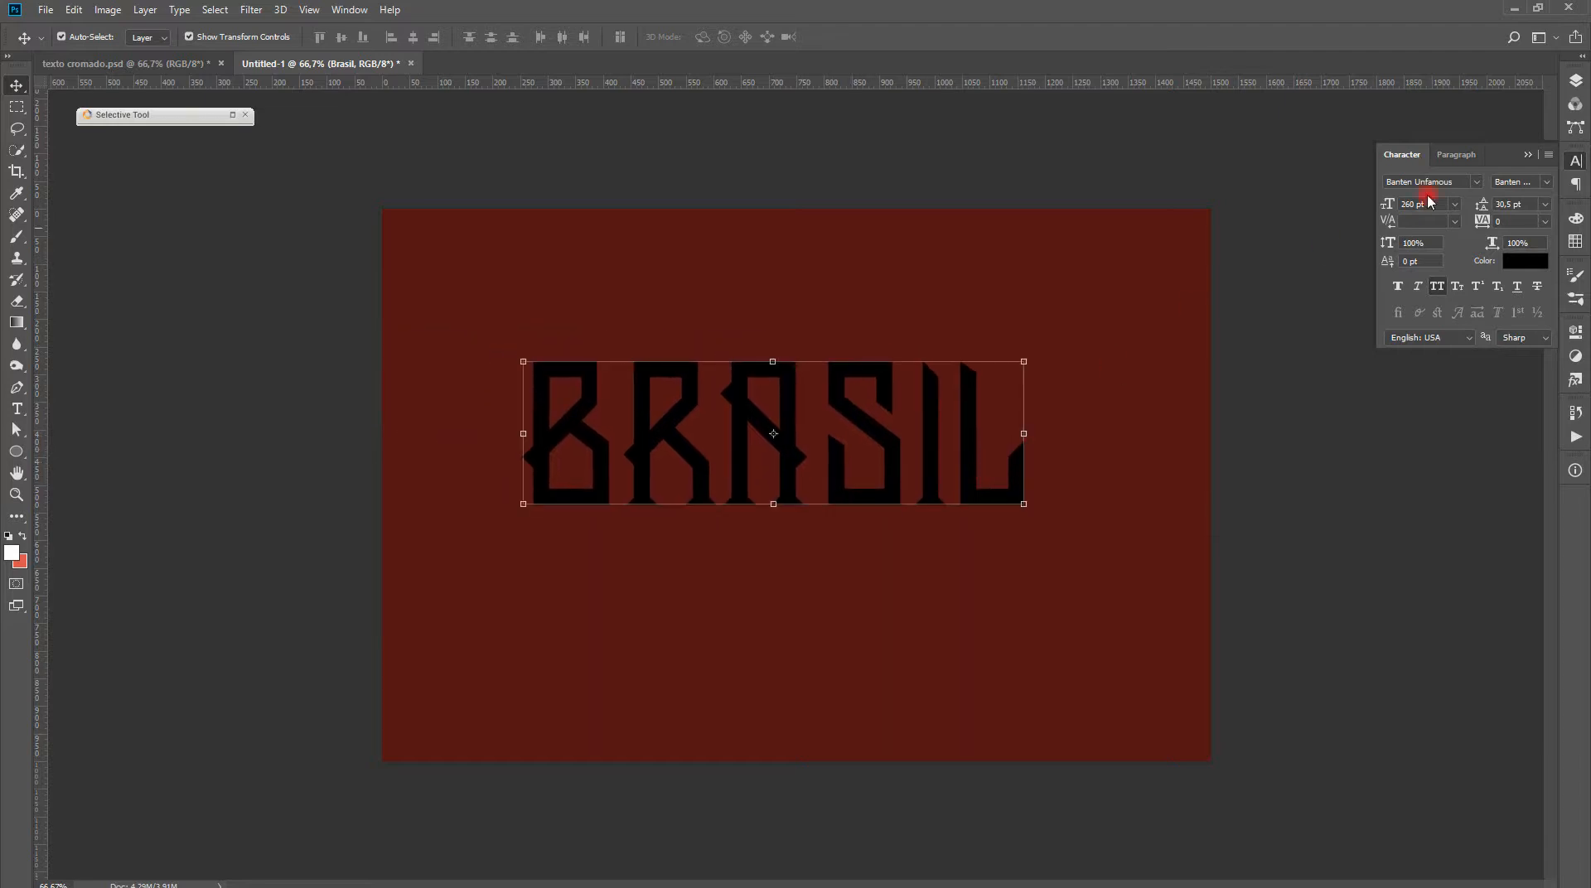
Align the Brasil text with Layer 0 by horizontal and vertical centers
click(1576, 80)
ctrl+click(1455, 228)
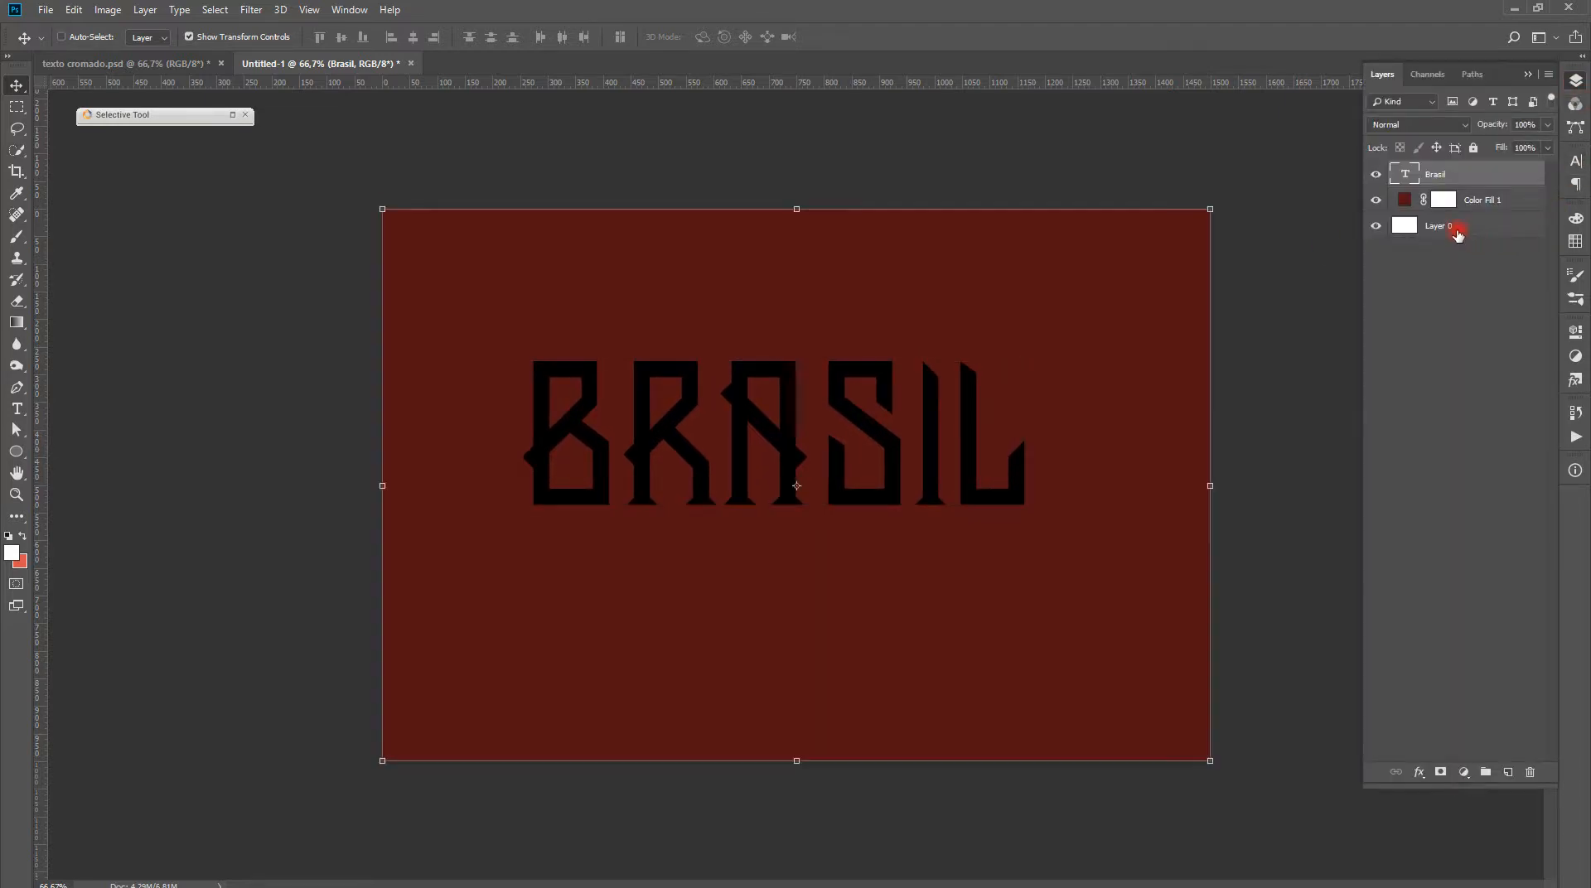
click(413, 37)
click(341, 36)
click(720, 219)
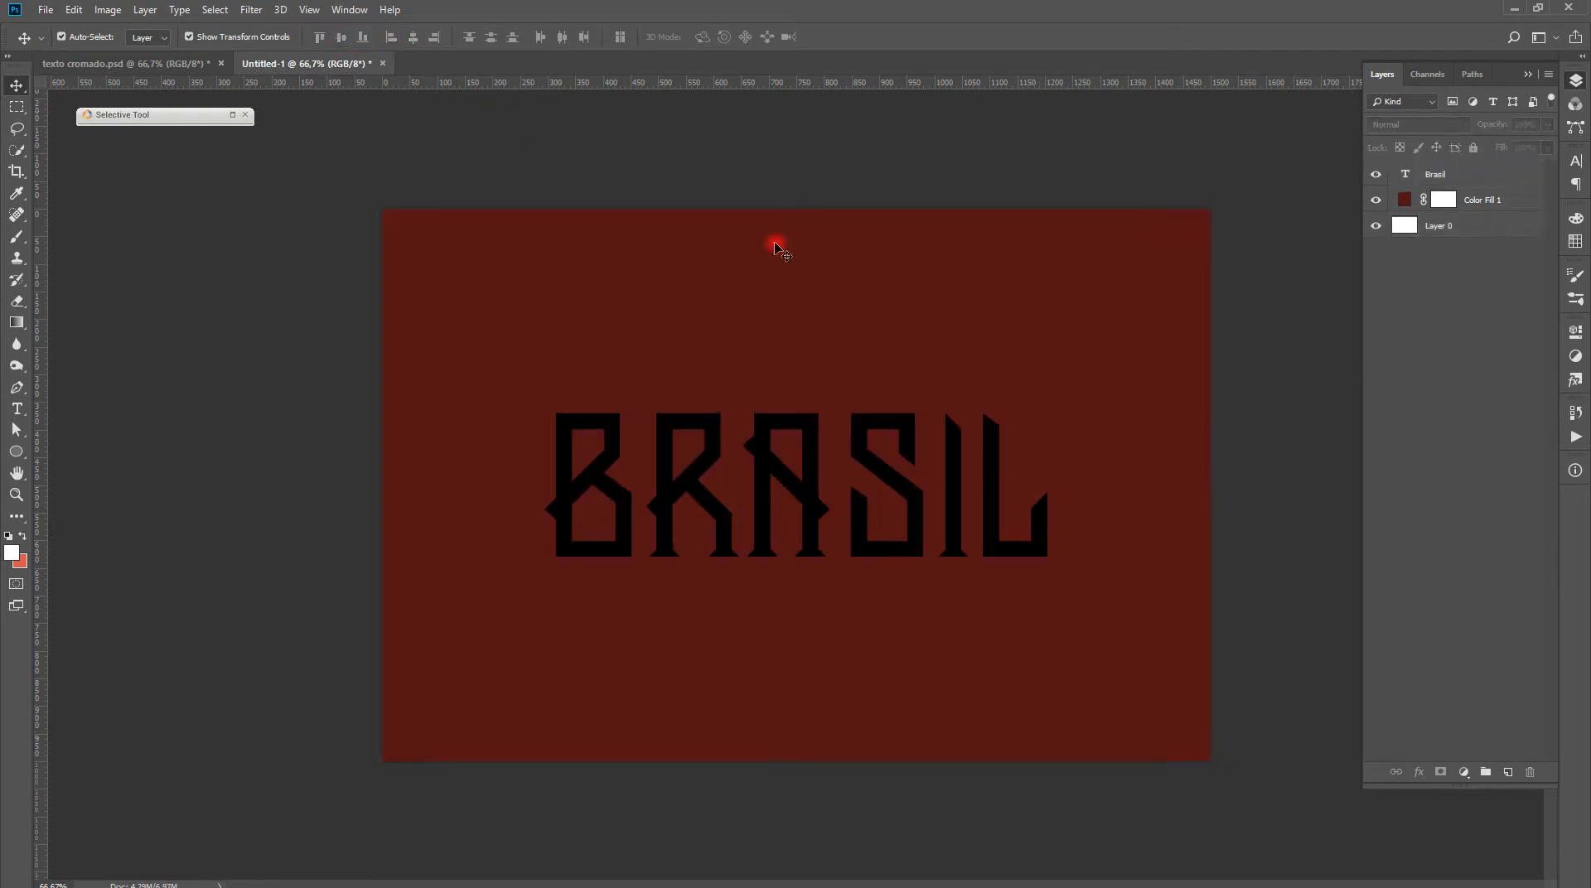
Nudge the Brasil text up by about 18 px and deselect it
click(892, 422)
key(Up)
key(Up)
key(Up)
key(Up)
key(Up)
key(Up)
key(Up)
key(Up)
key(Up)
key(Up)
key(Up)
key(Up)
key(Up)
key(Up)
key(Up)
key(Up)
key(Up)
key(Up)
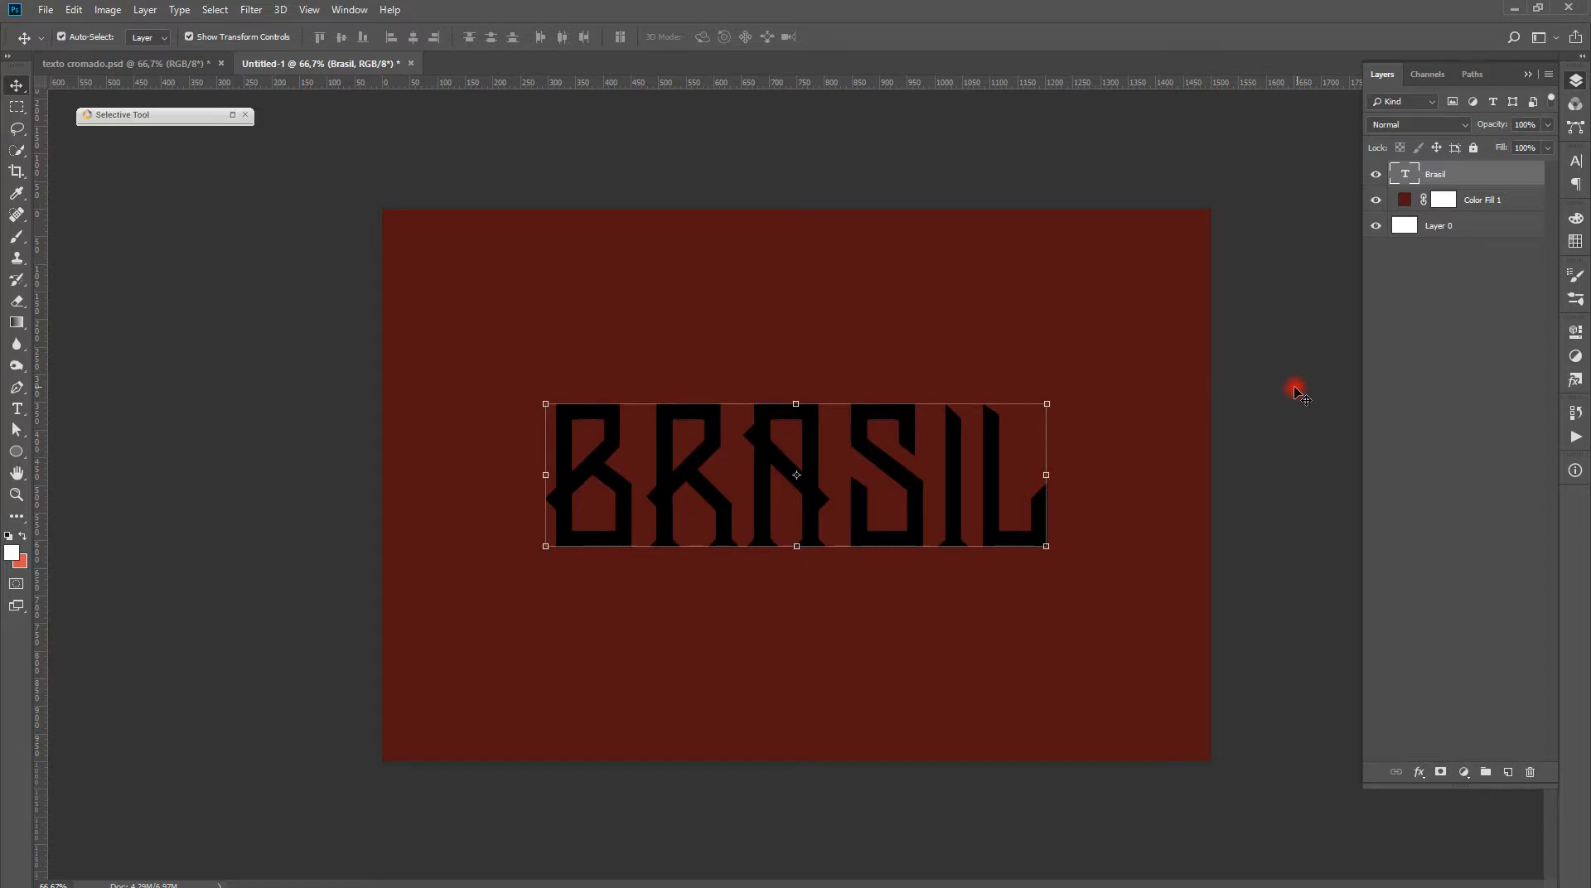
click(1018, 152)
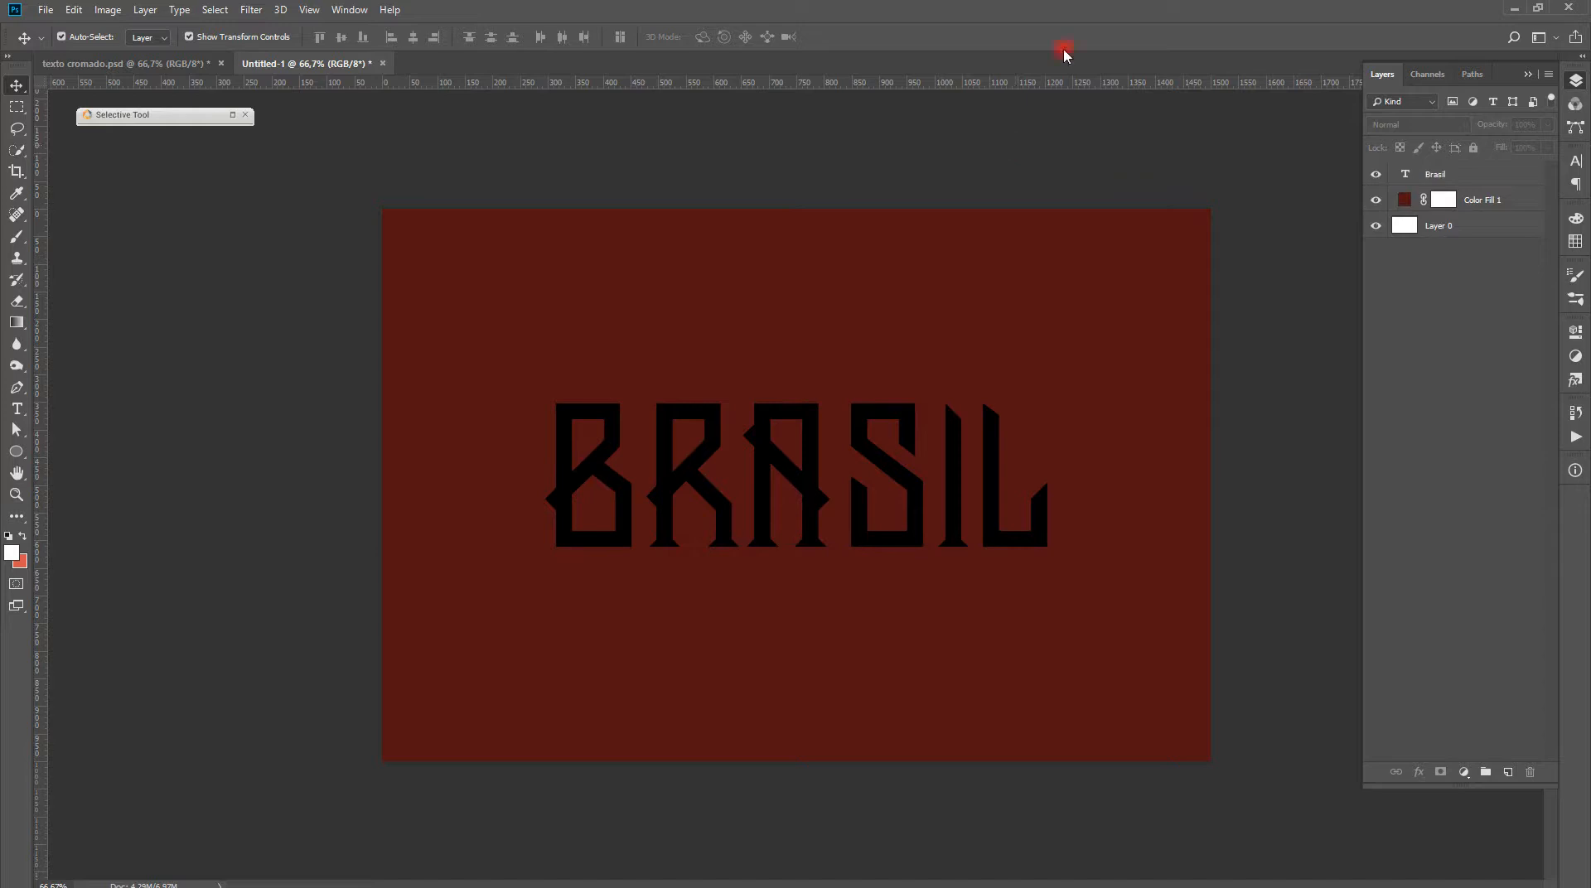
Convert the Brasil text layer to a Smart Object
click(904, 429)
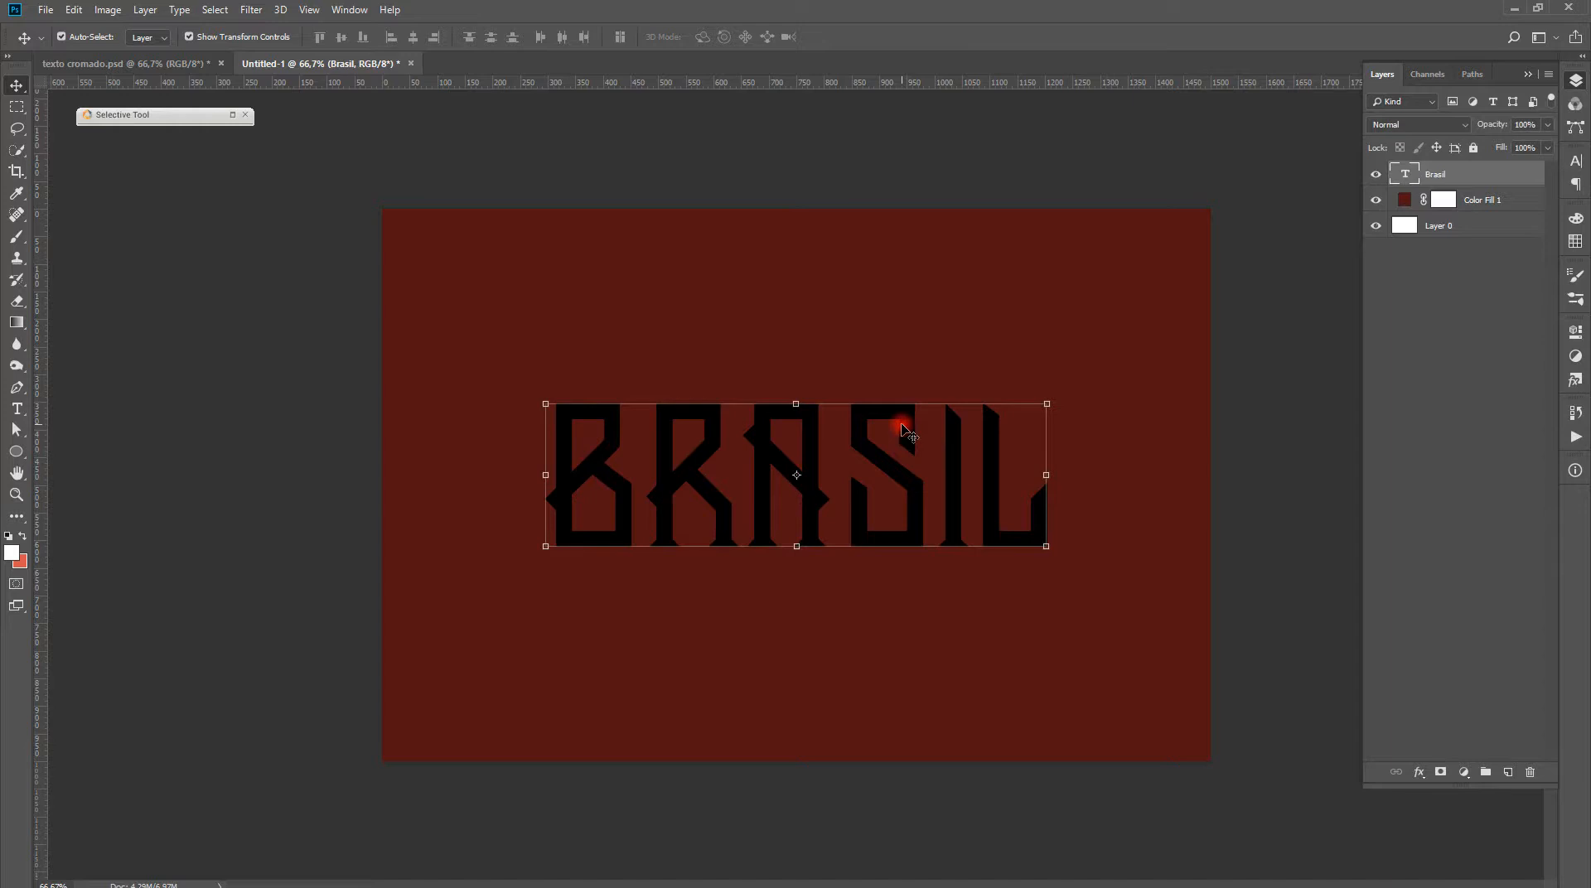
click(1478, 227)
click(1480, 199)
click(1481, 179)
right_click(1480, 179)
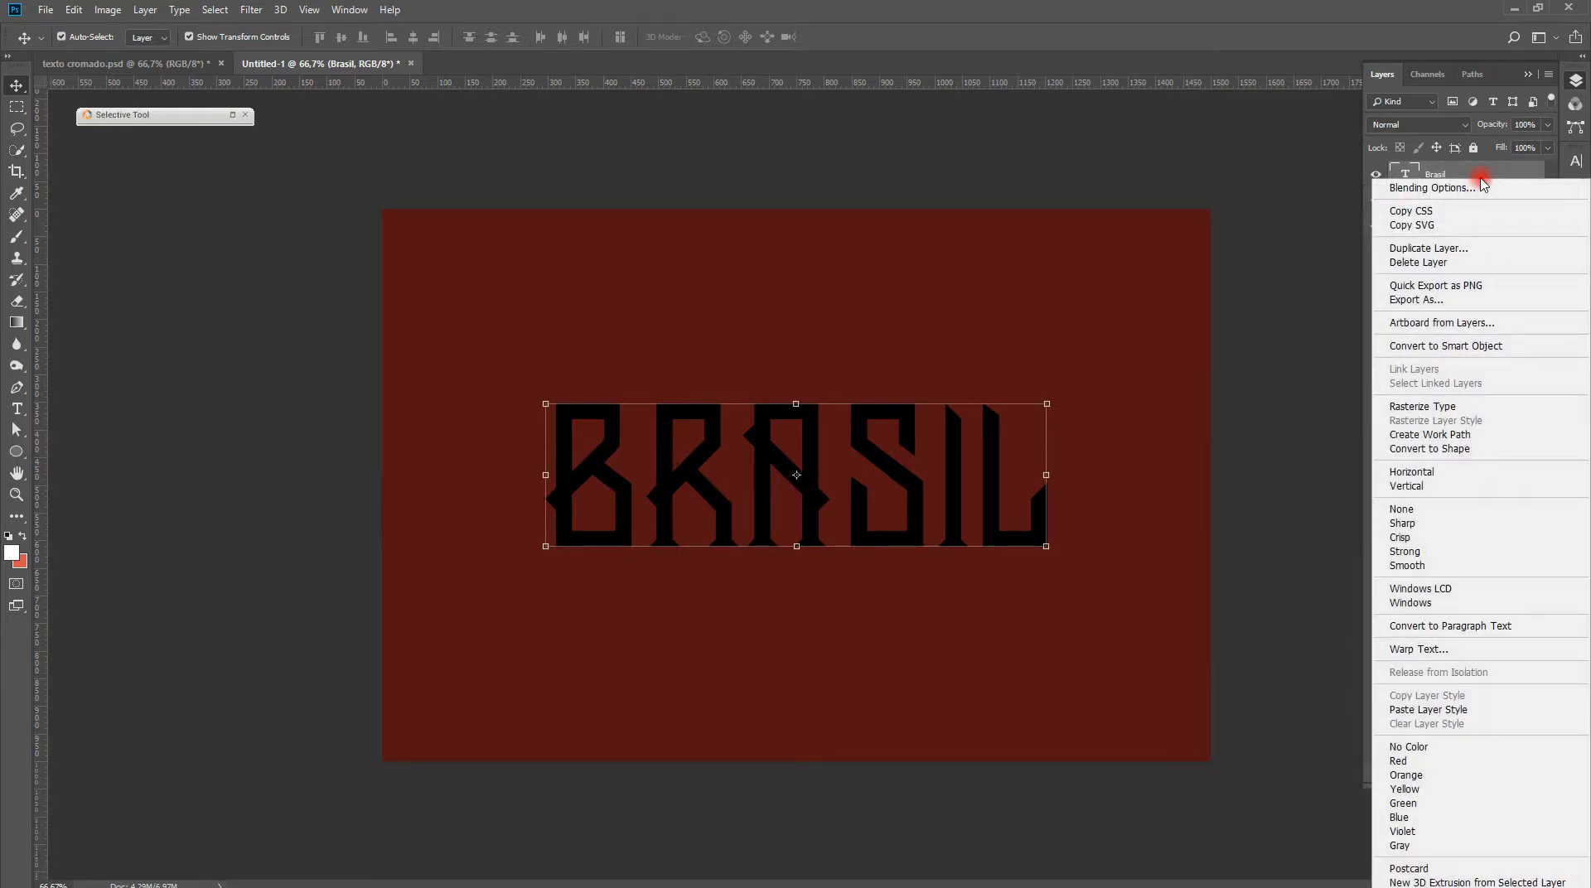
click(1423, 347)
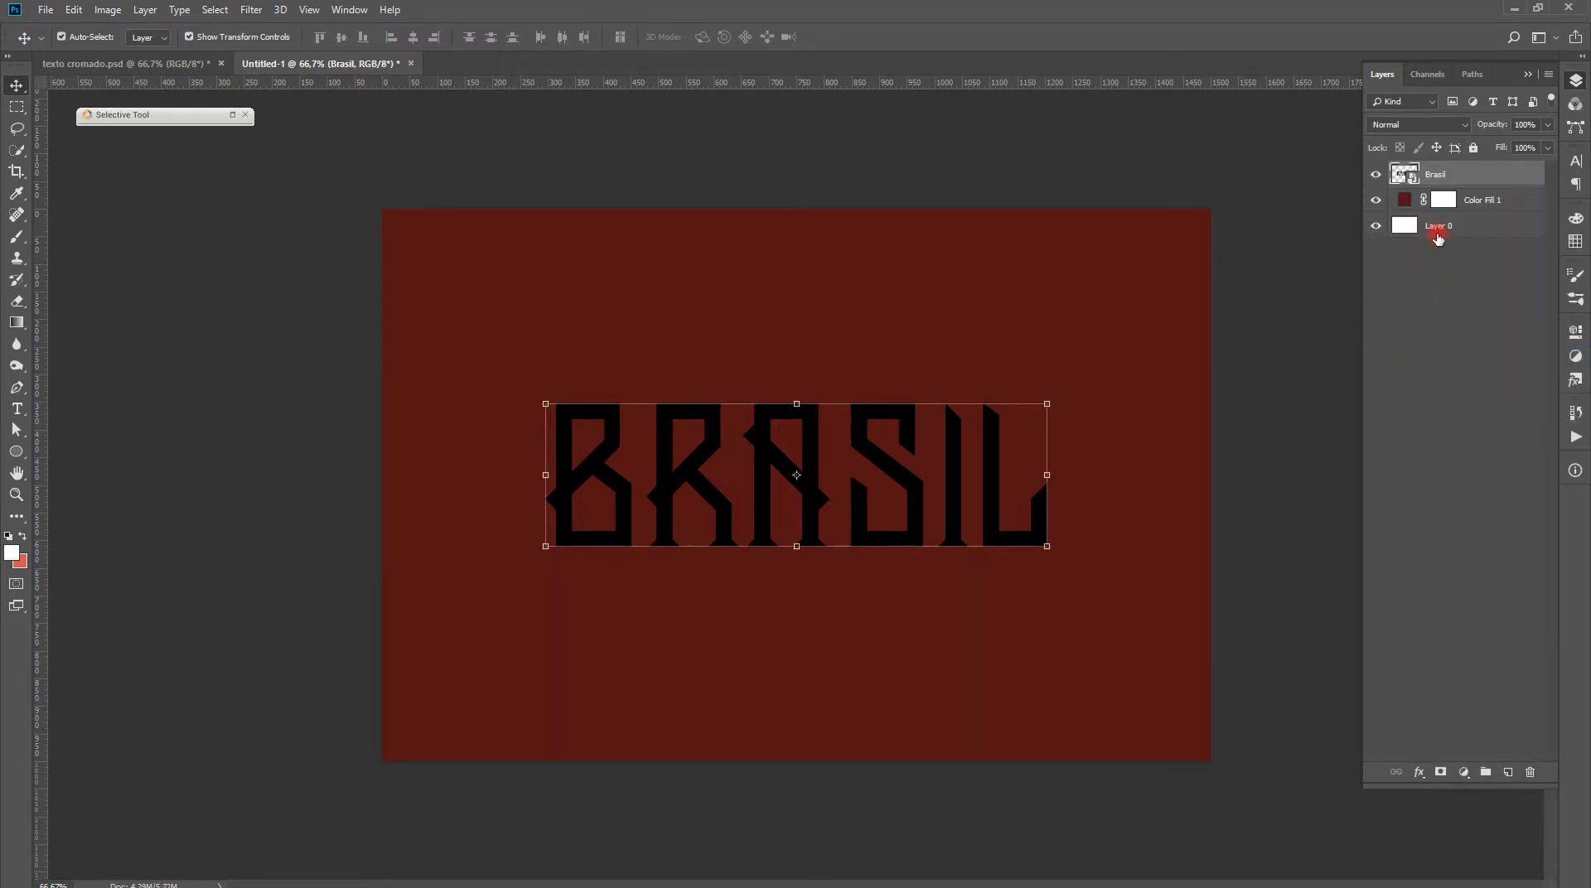
Rename the smart object layer to Base, and duplicate it, hiding the duplicate
double_click(1439, 174)
text(Base)
key(Return)
key(ctrl+j)
click(1375, 174)
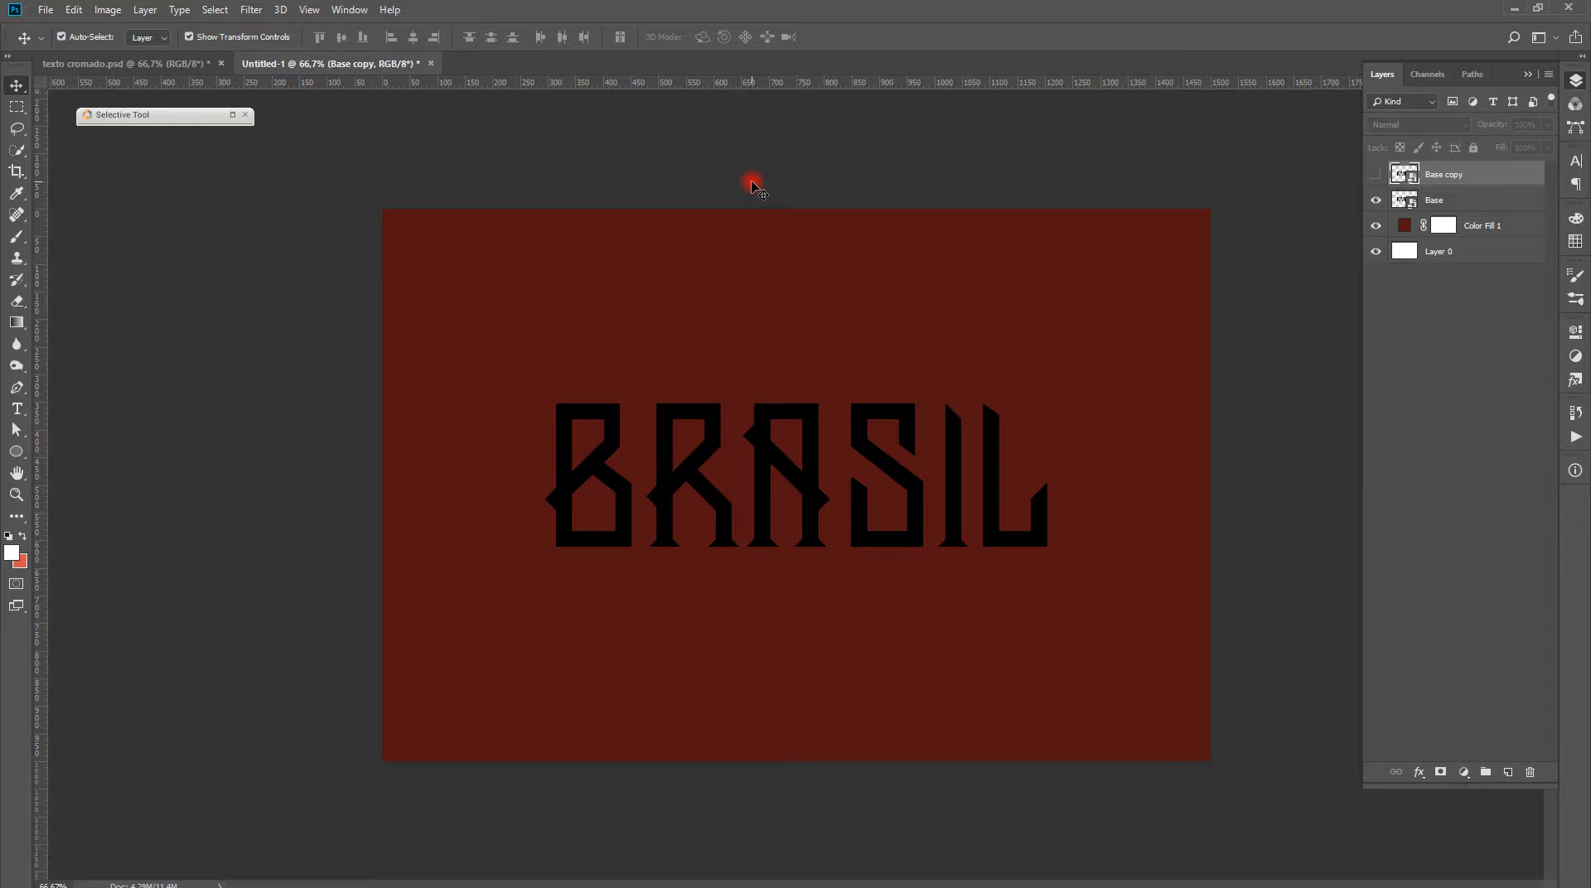
Copy the chrome layer style from layer 1 in texto cromado.psd
click(183, 64)
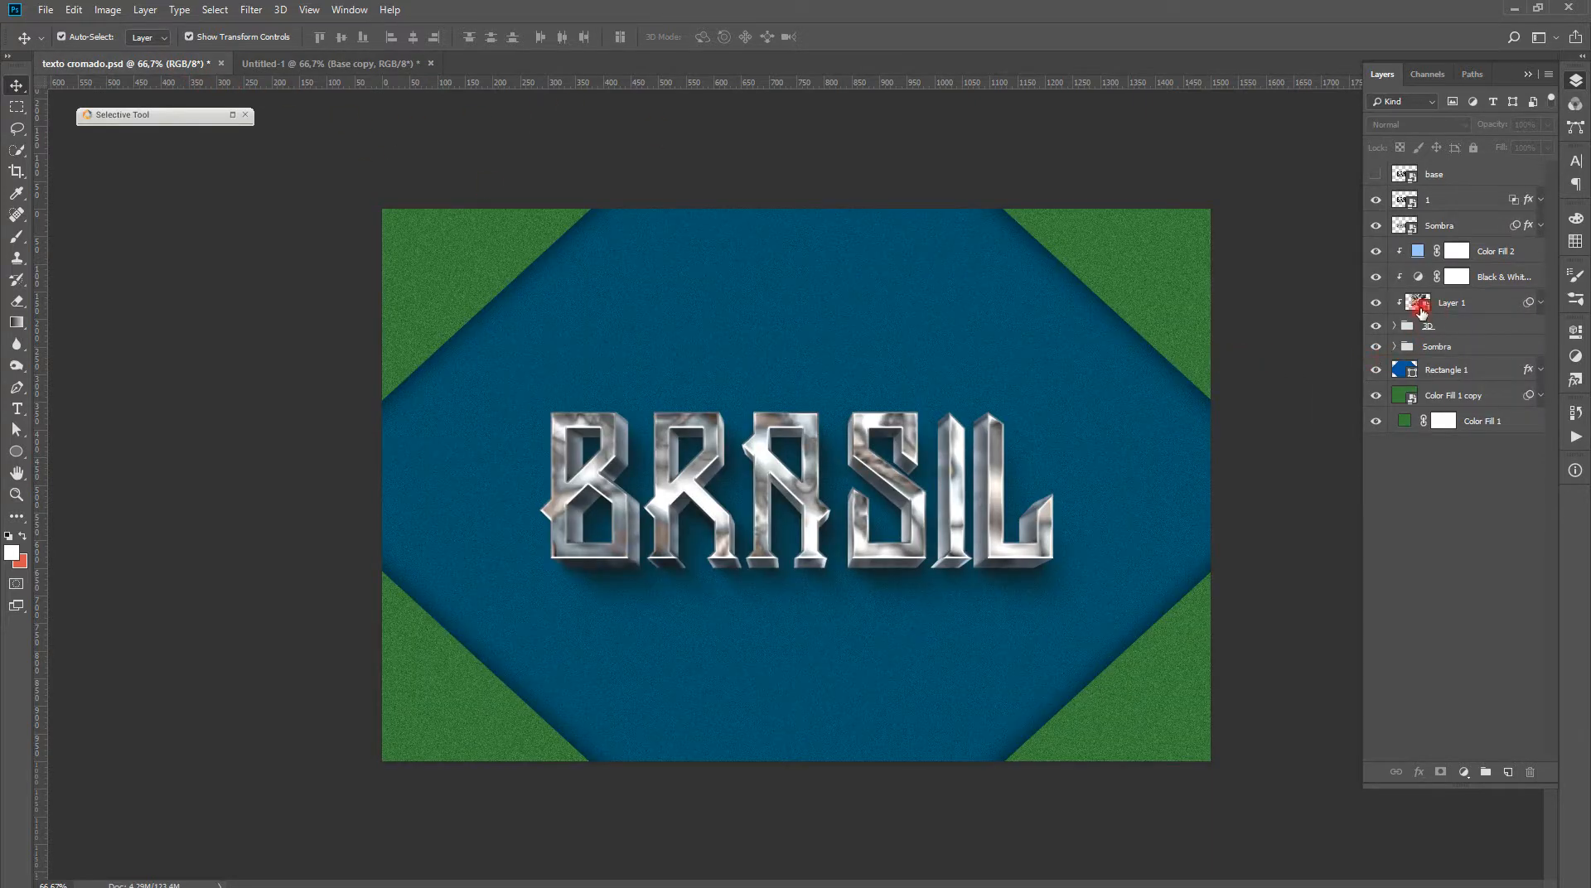
click(1529, 200)
click(1540, 201)
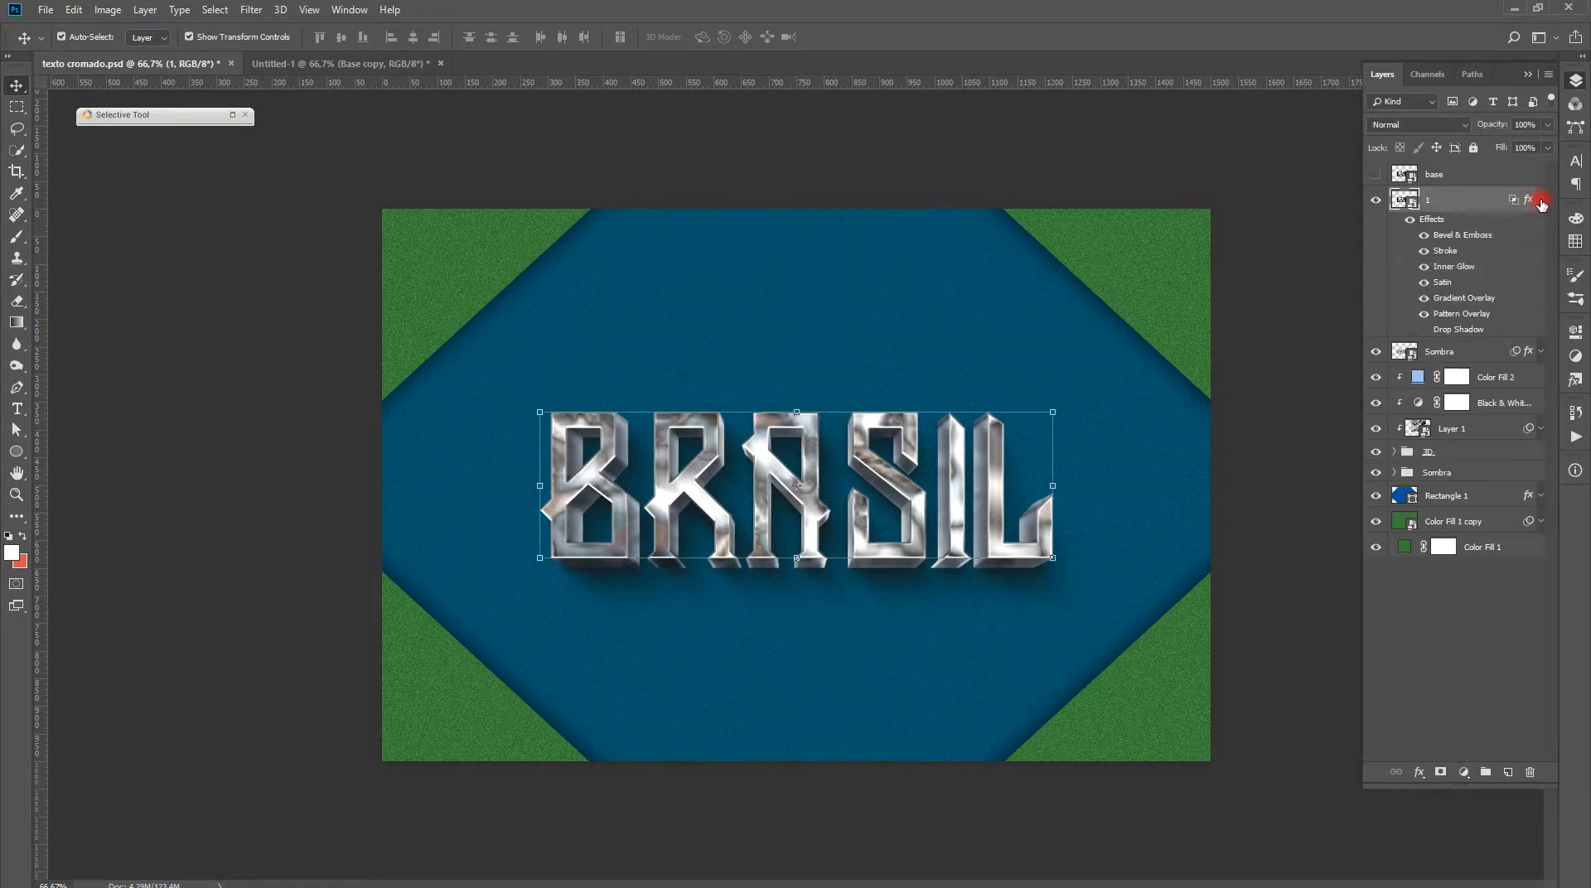
right_click(1455, 207)
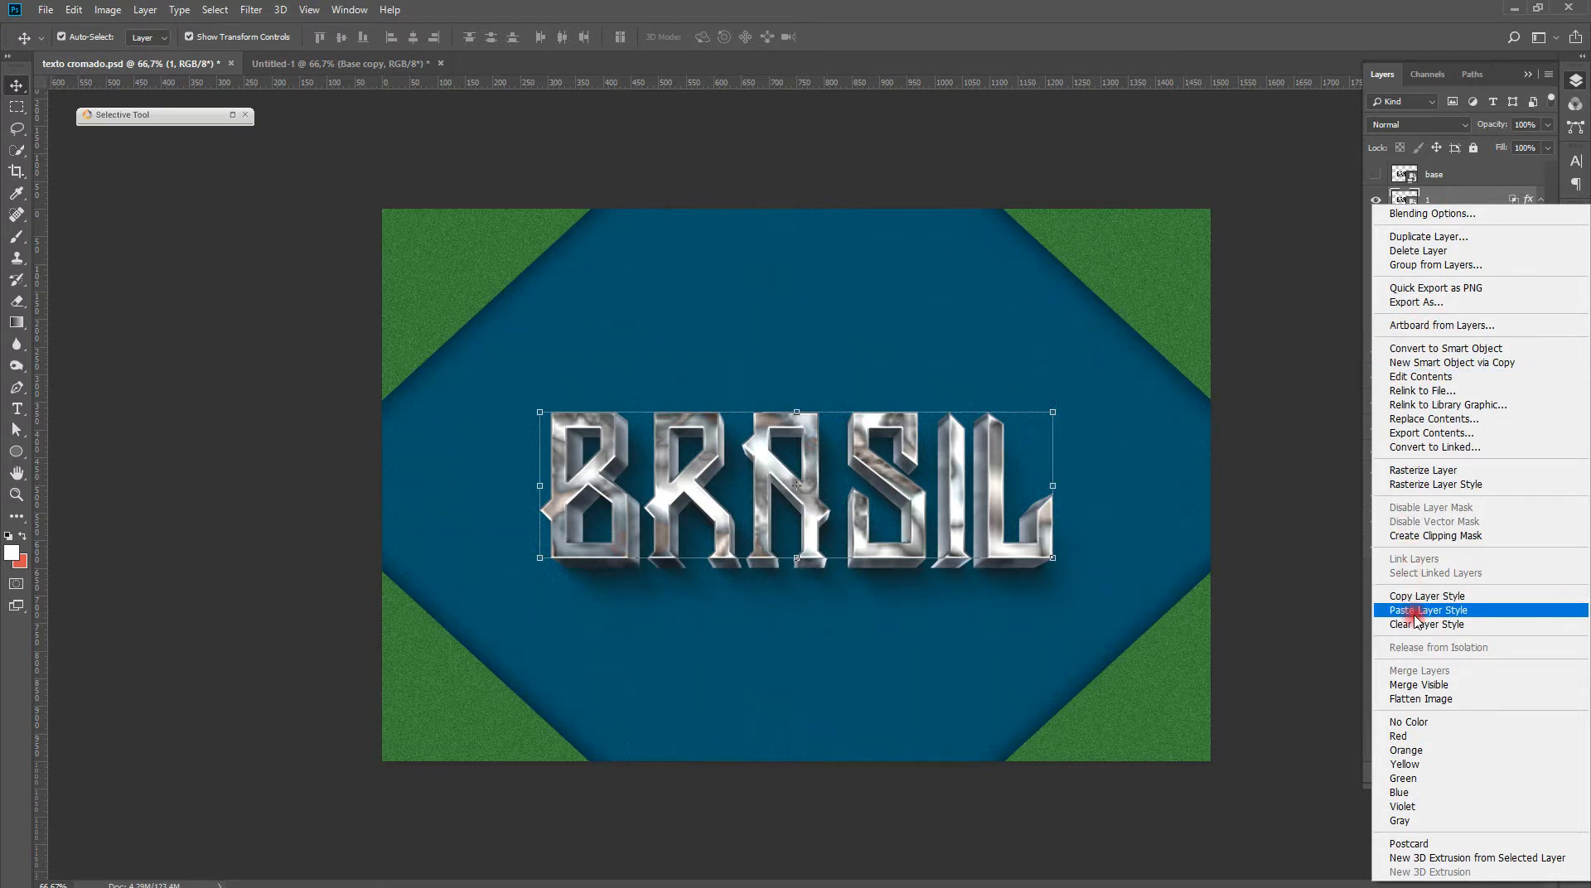
click(1416, 610)
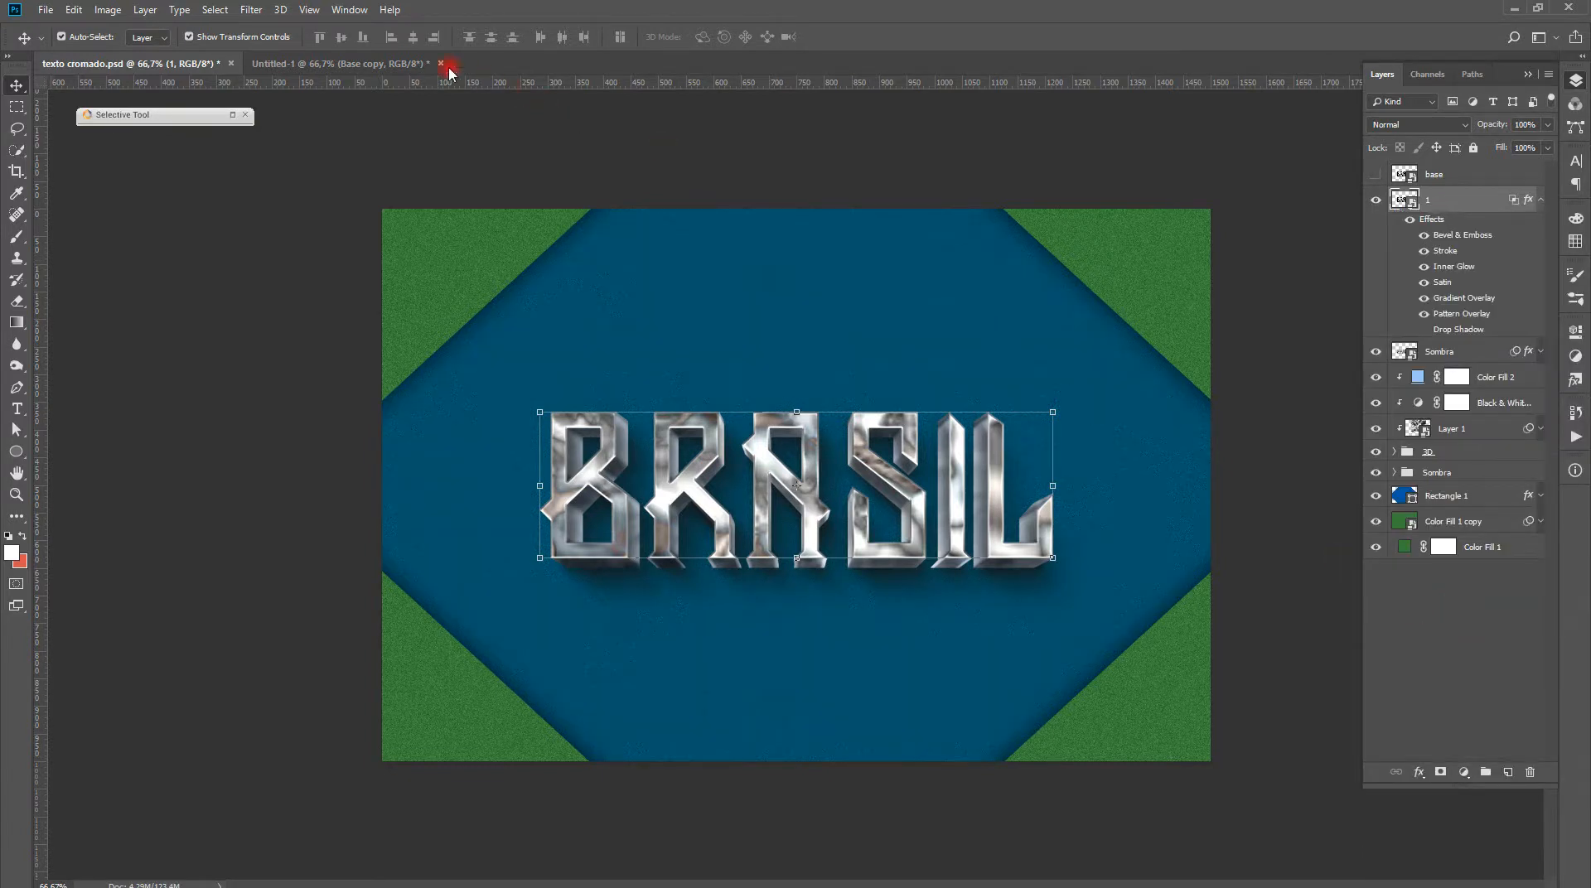
Paste the chrome layer style onto the Base layer in the Untitled-1 document
click(372, 67)
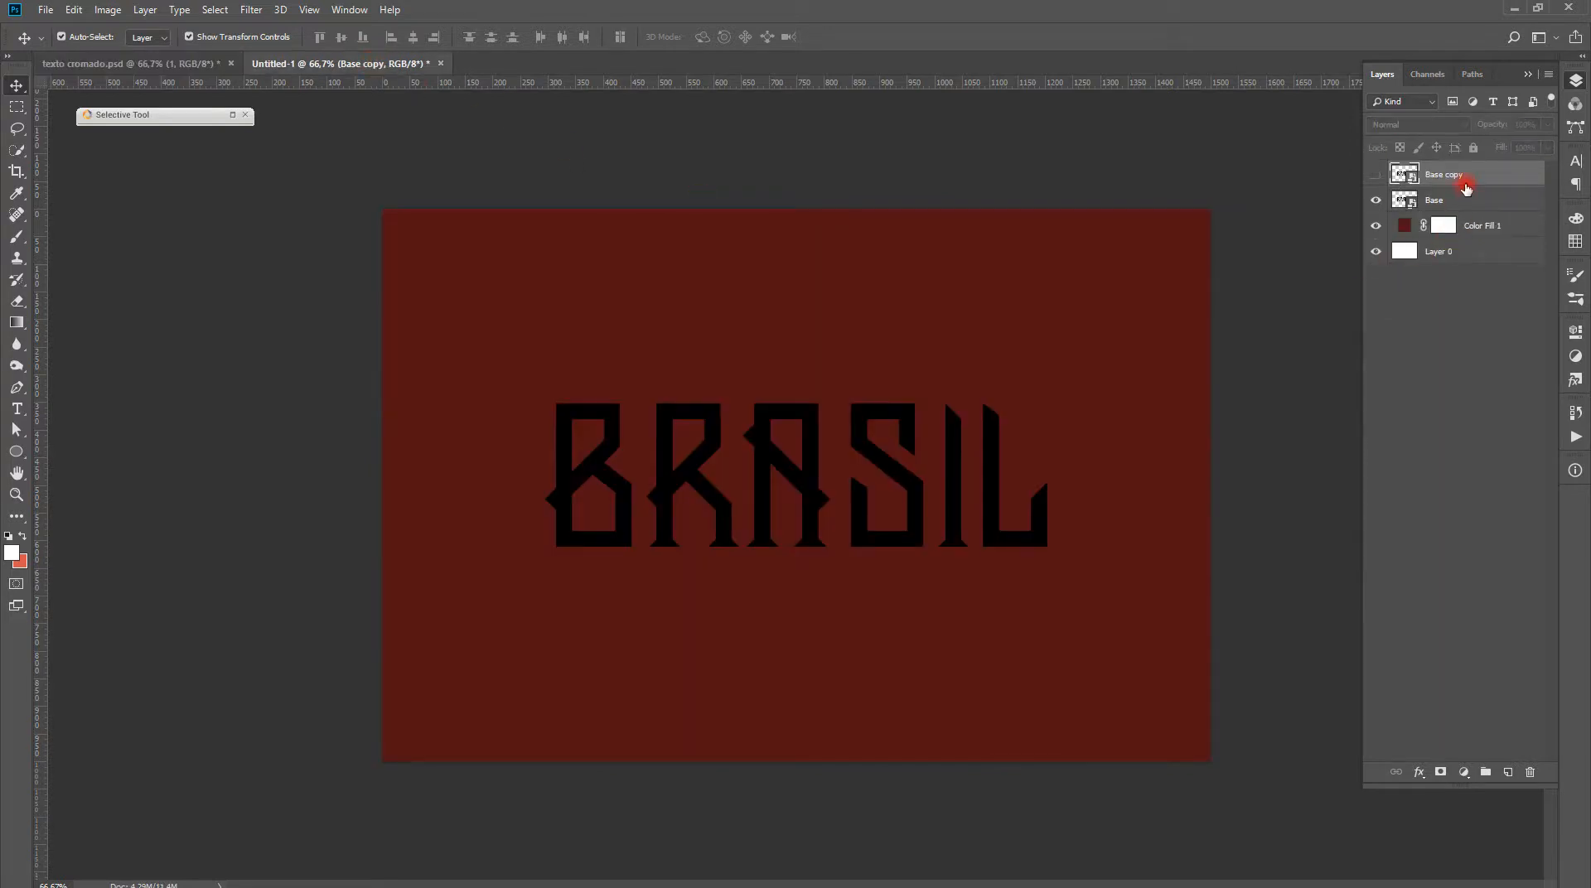
click(1463, 202)
right_click(1463, 203)
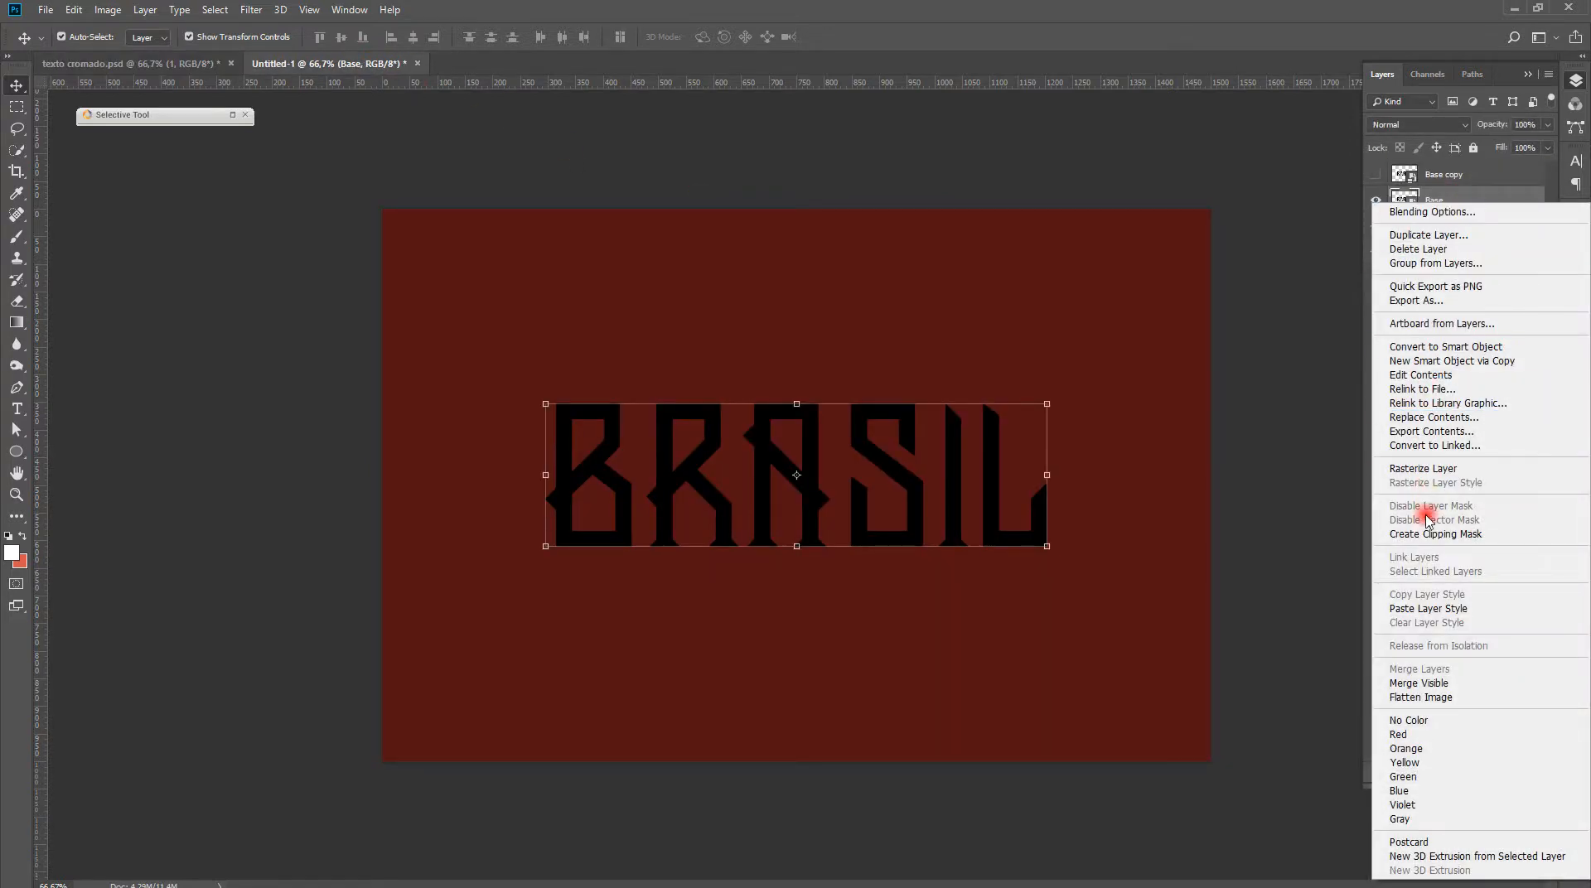
click(1425, 608)
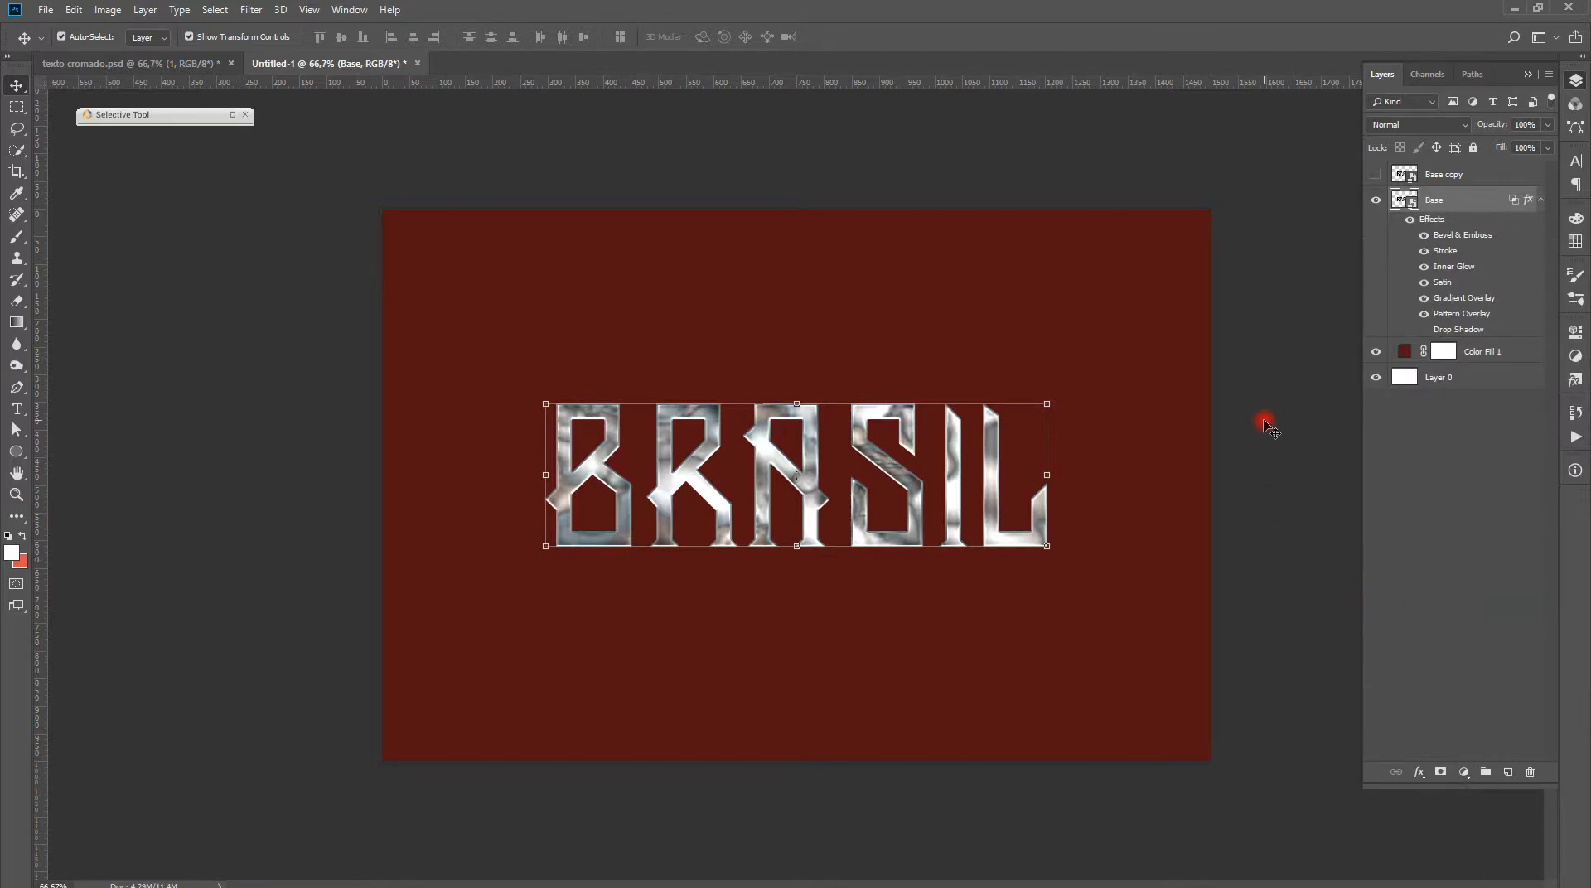
Toggle Blend Interior Effects as Group and Blend Clipped Layers as Group for the Base layer, and restore both original settings
key(ctrl+plus)
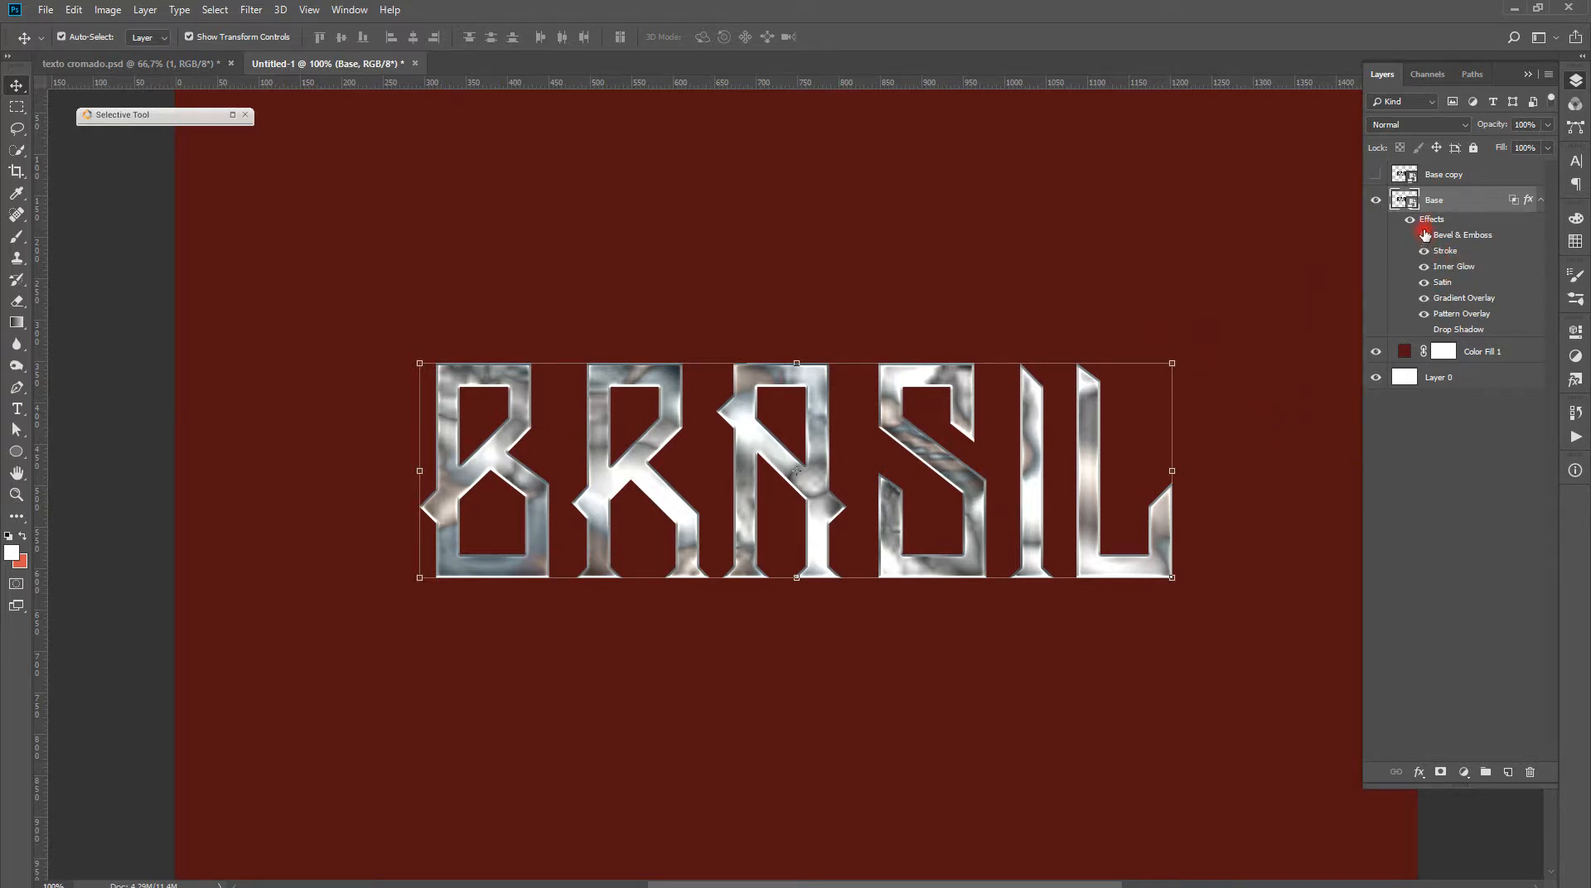
double_click(1460, 203)
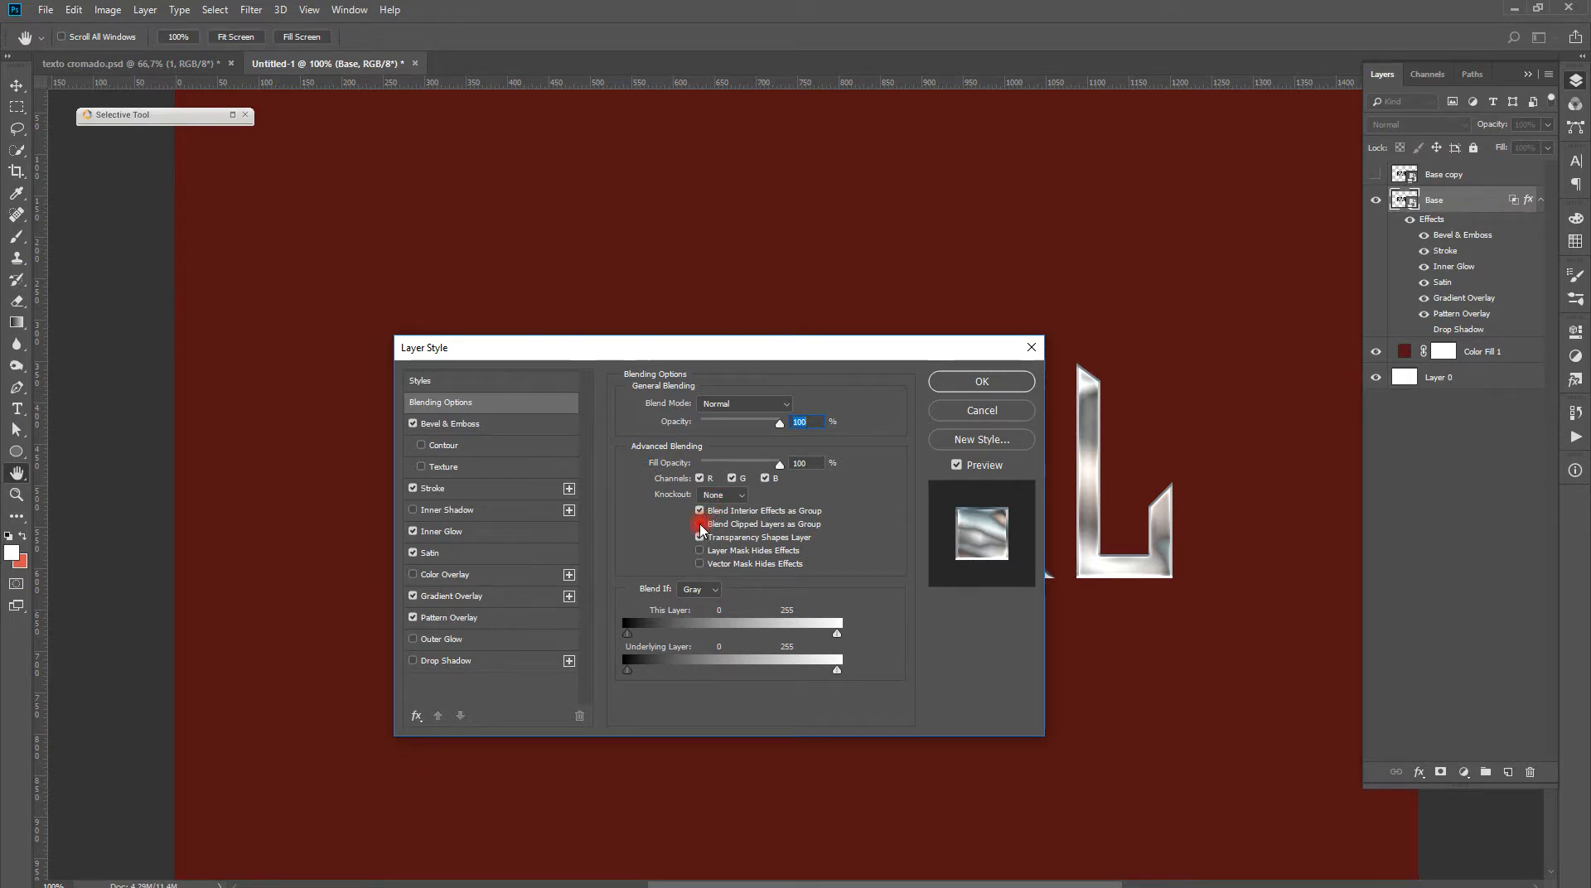
click(701, 510)
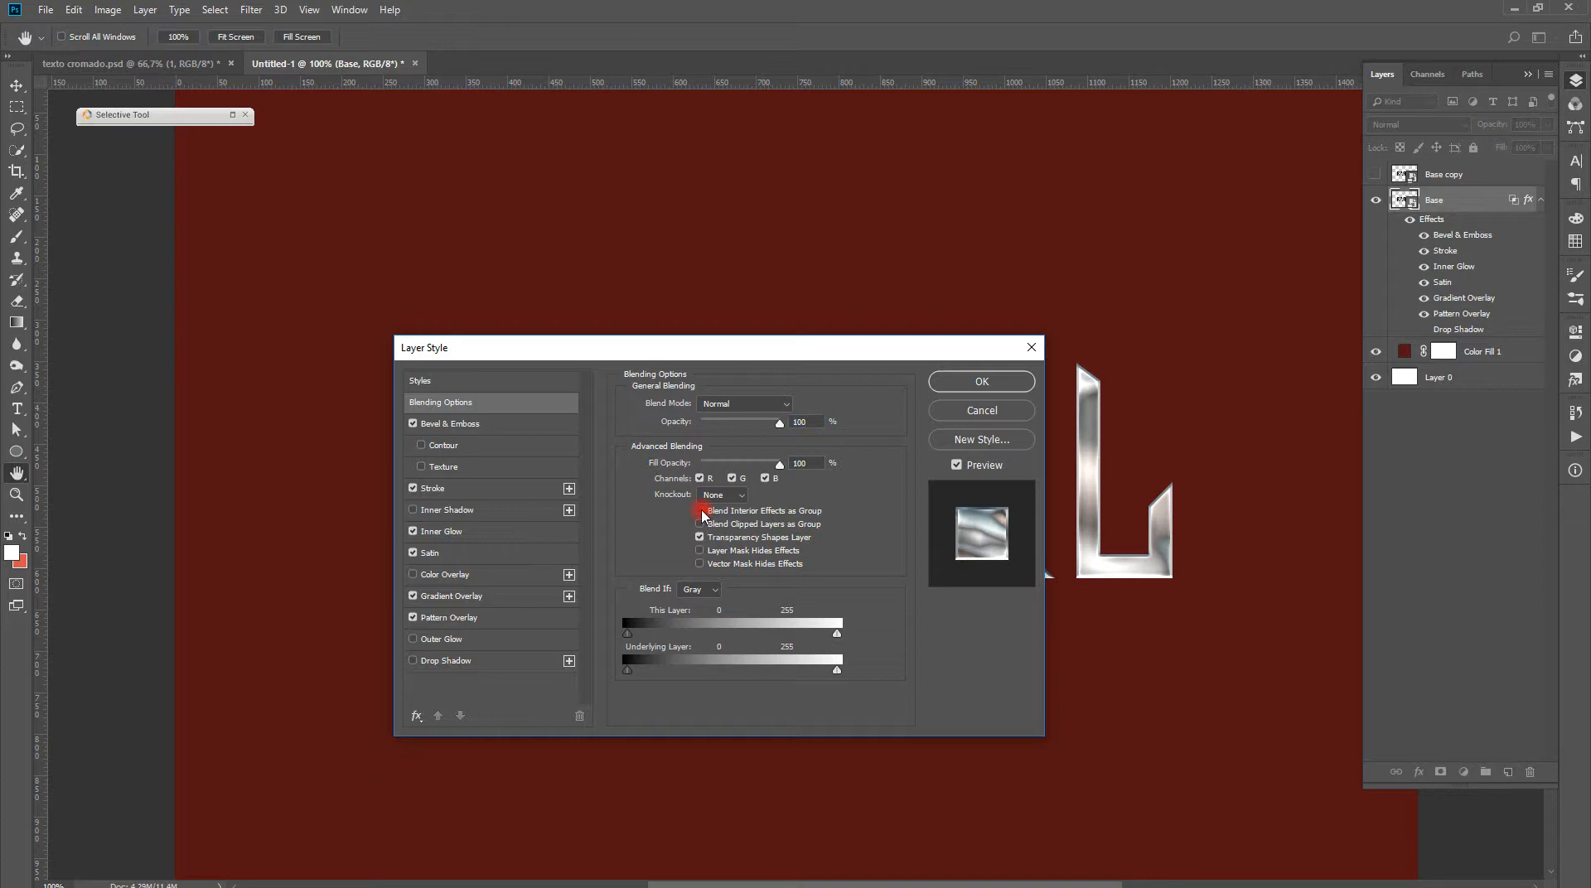
click(700, 526)
drag(852, 346, 911, 263)
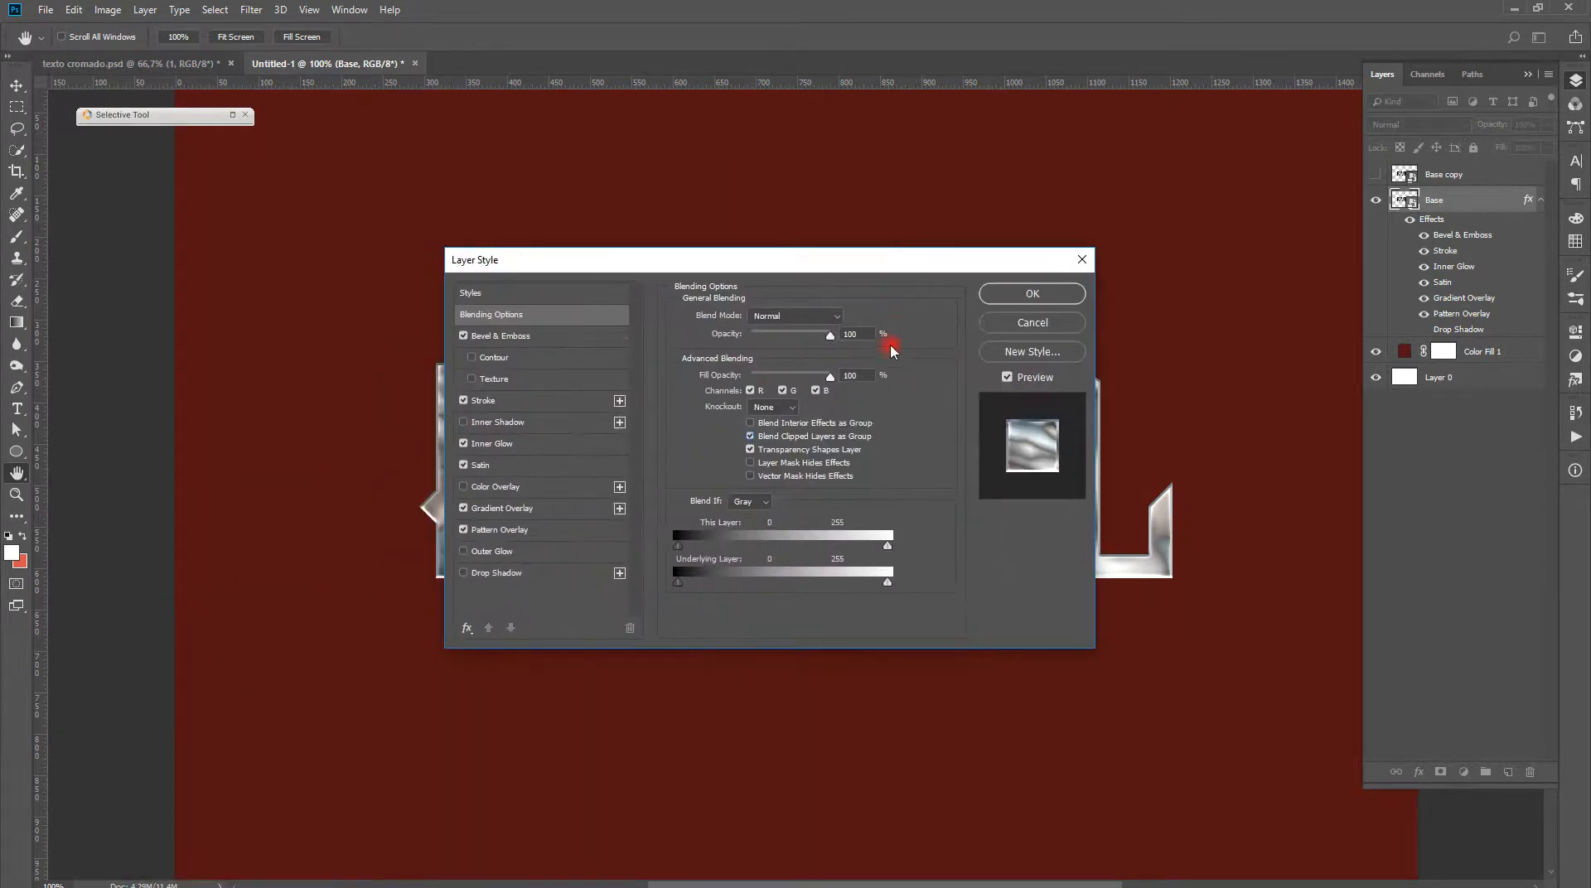
click(783, 439)
click(771, 436)
click(750, 437)
click(751, 424)
drag(870, 259, 866, 178)
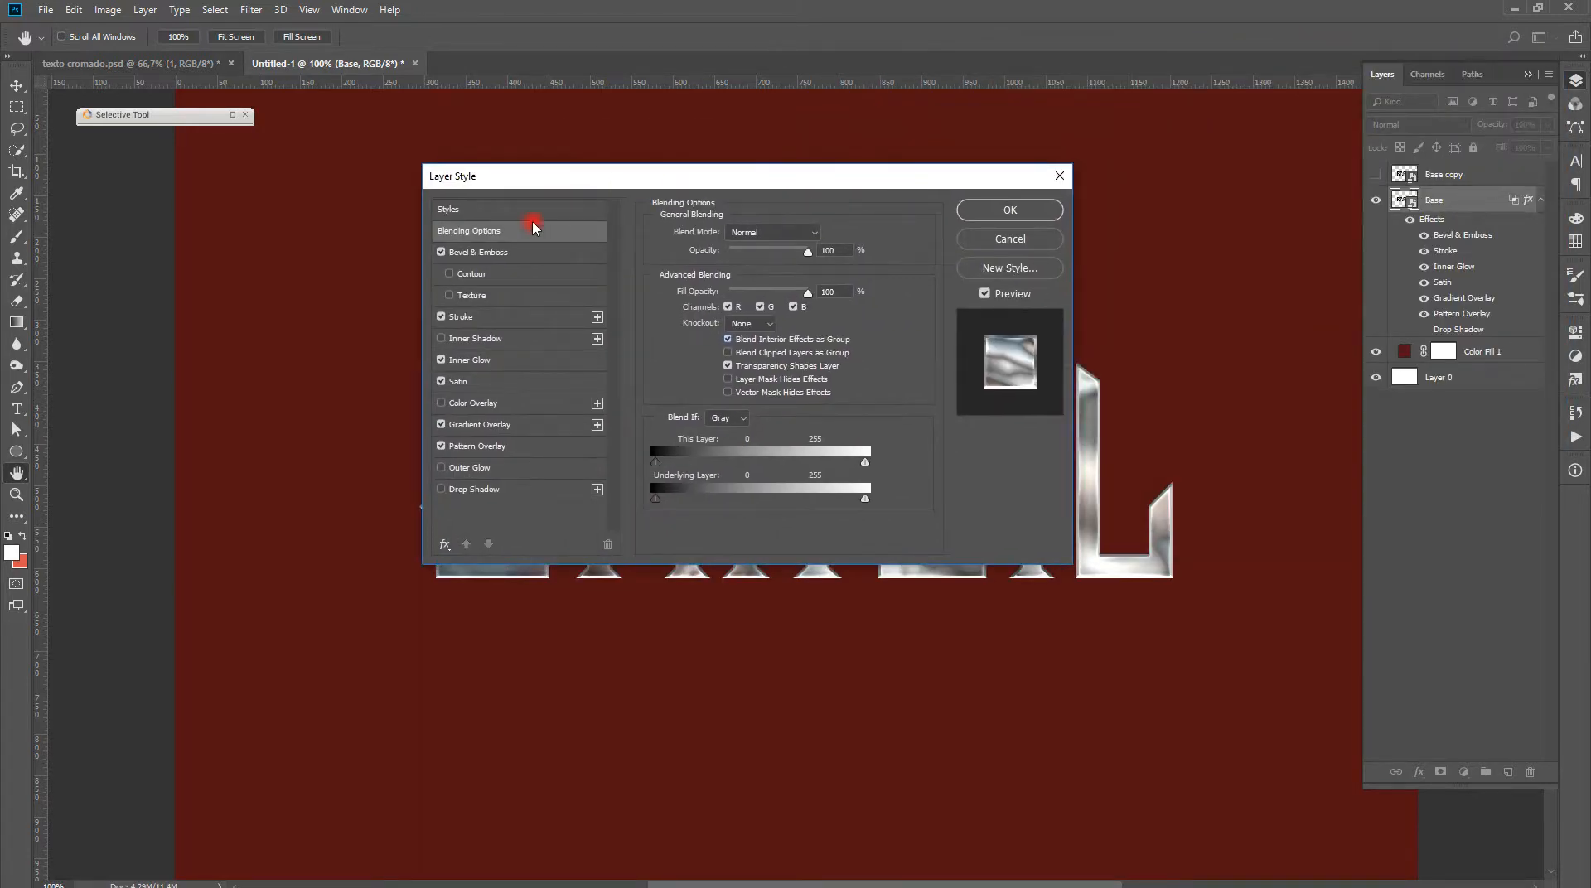
click(480, 252)
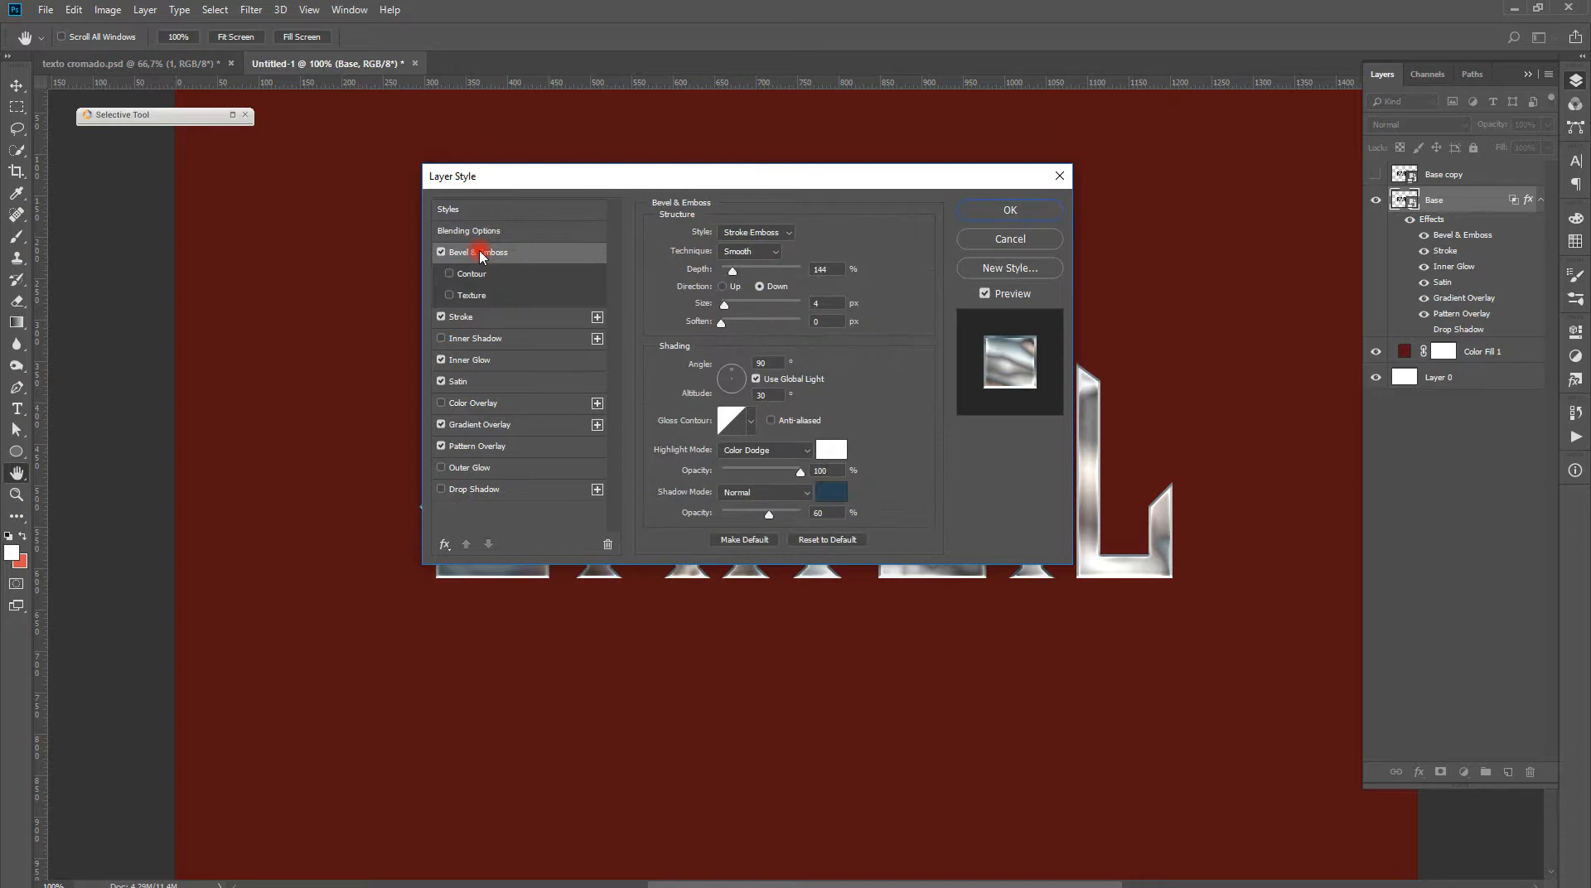
click(784, 234)
click(787, 237)
click(821, 304)
drag(877, 187, 714, 218)
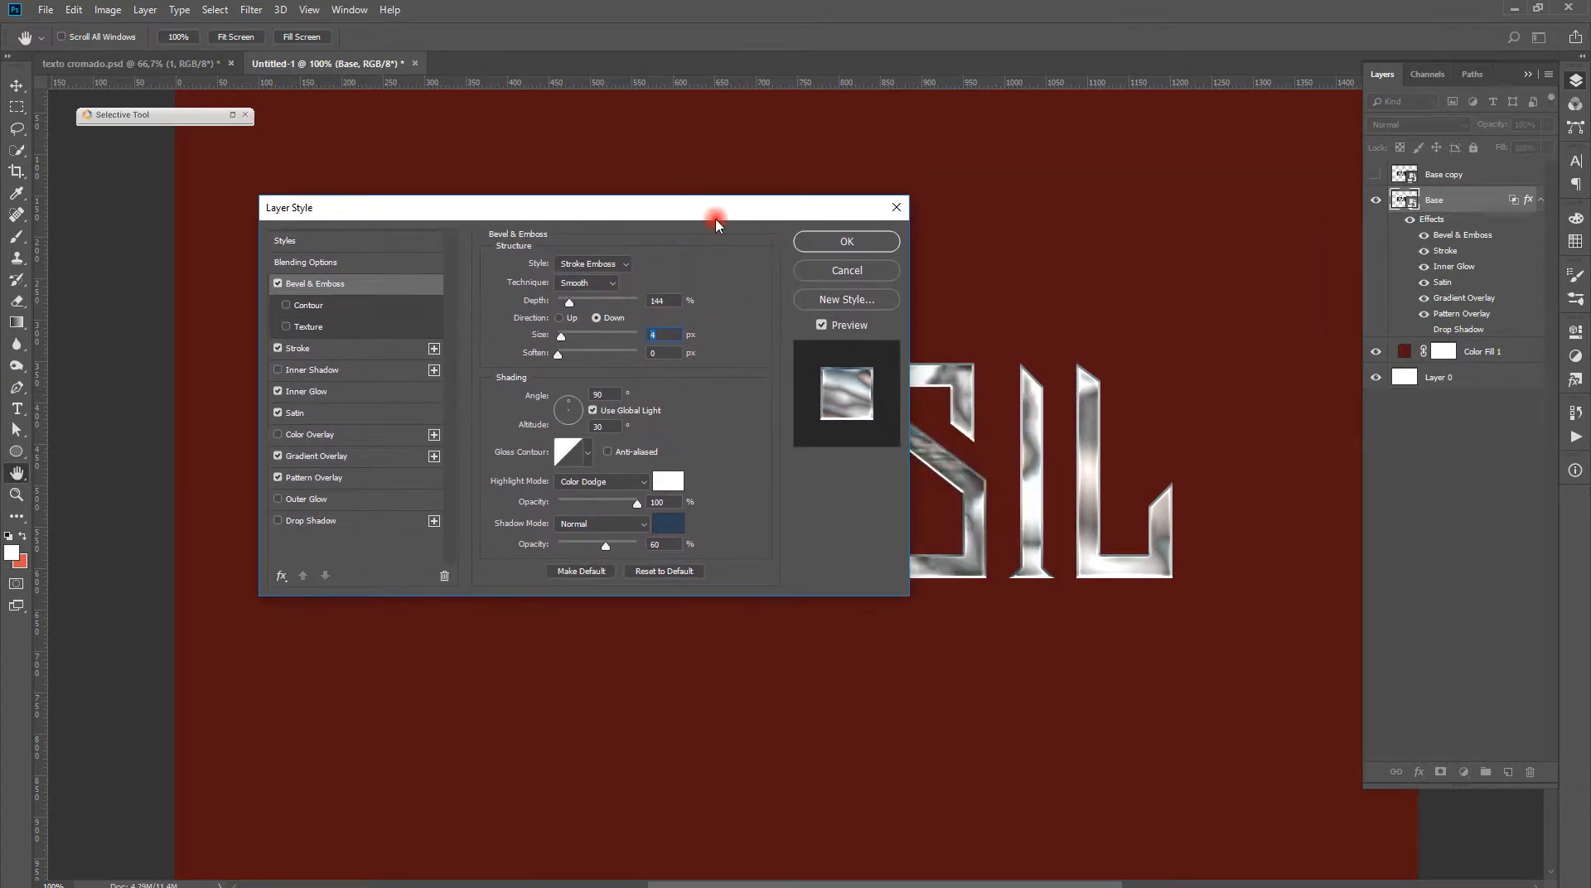
text(8)
drag(715, 218, 806, 164)
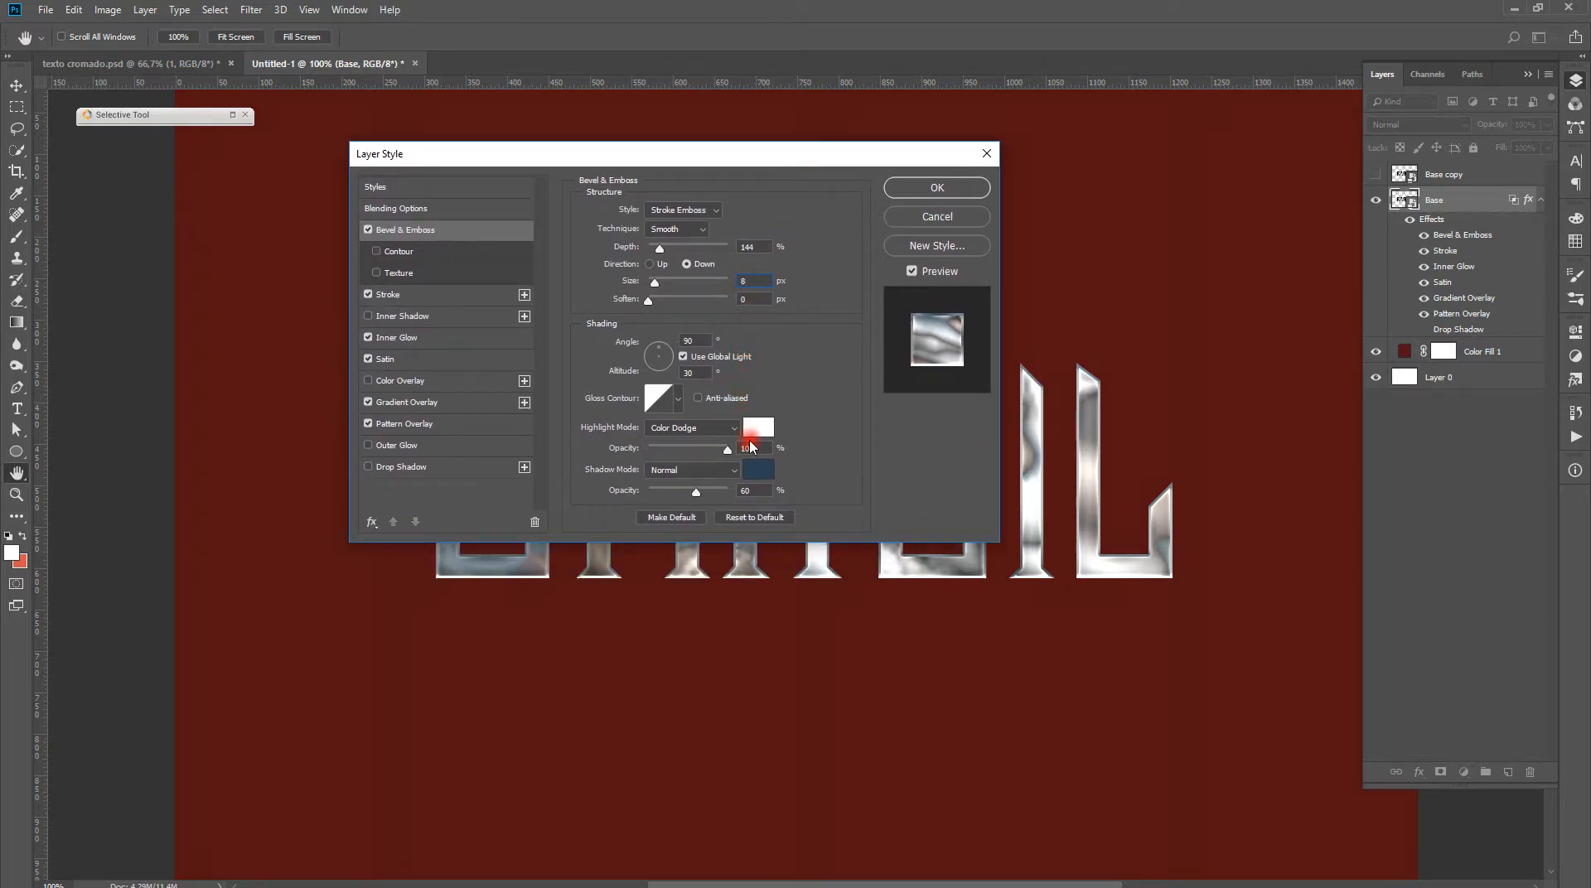
drag(694, 339, 671, 340)
text(120)
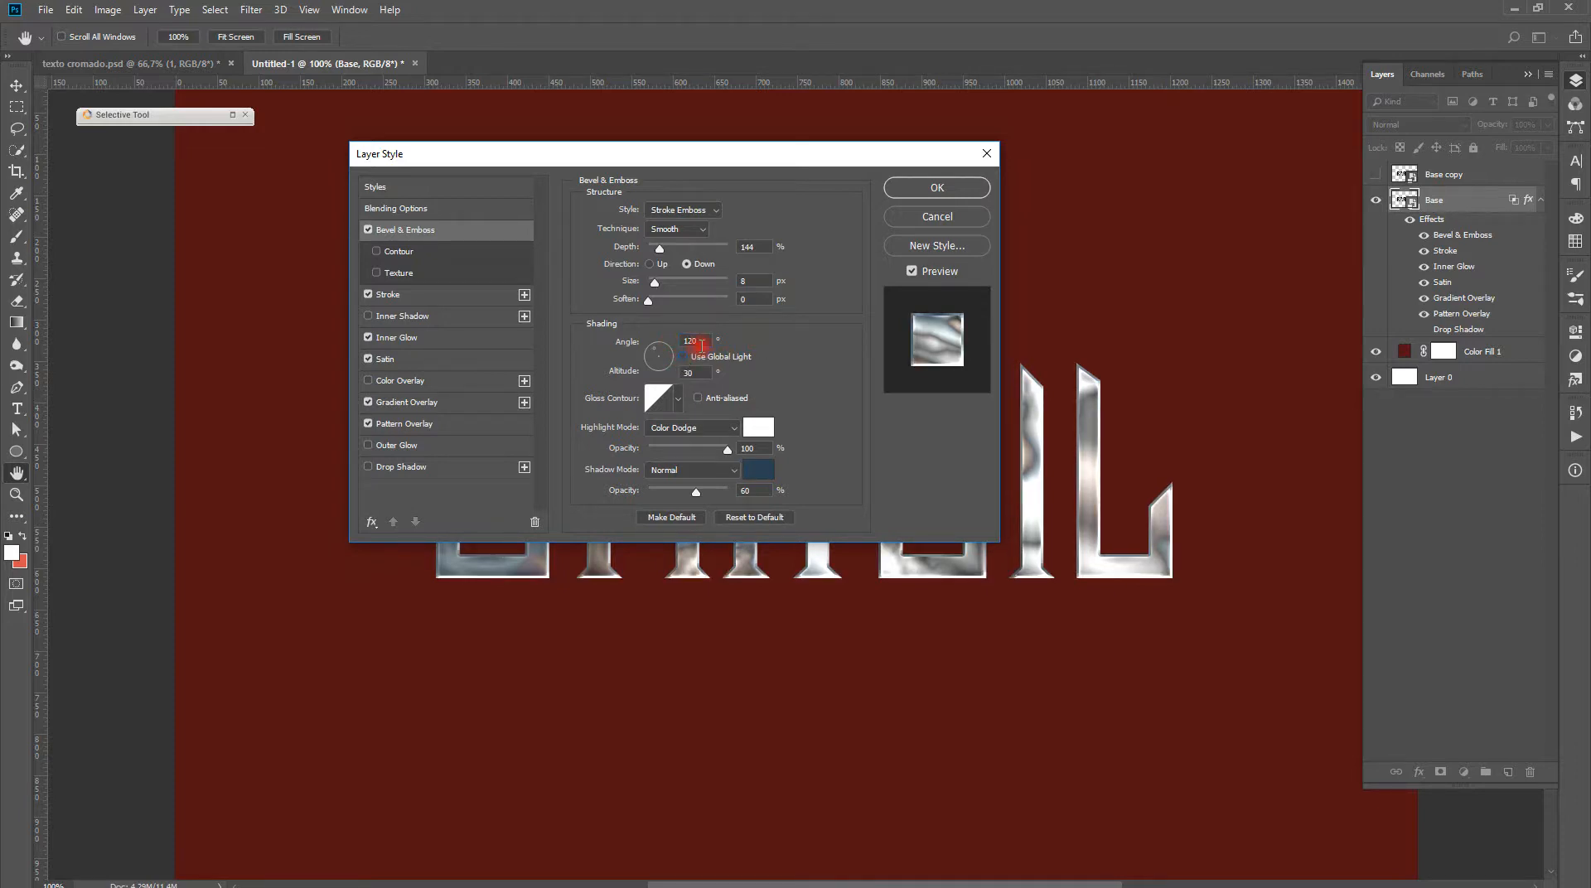
click(915, 216)
Turn off global light for the Base layer's Bevel & Emboss and set the bevel size to 8 px
double_click(1472, 203)
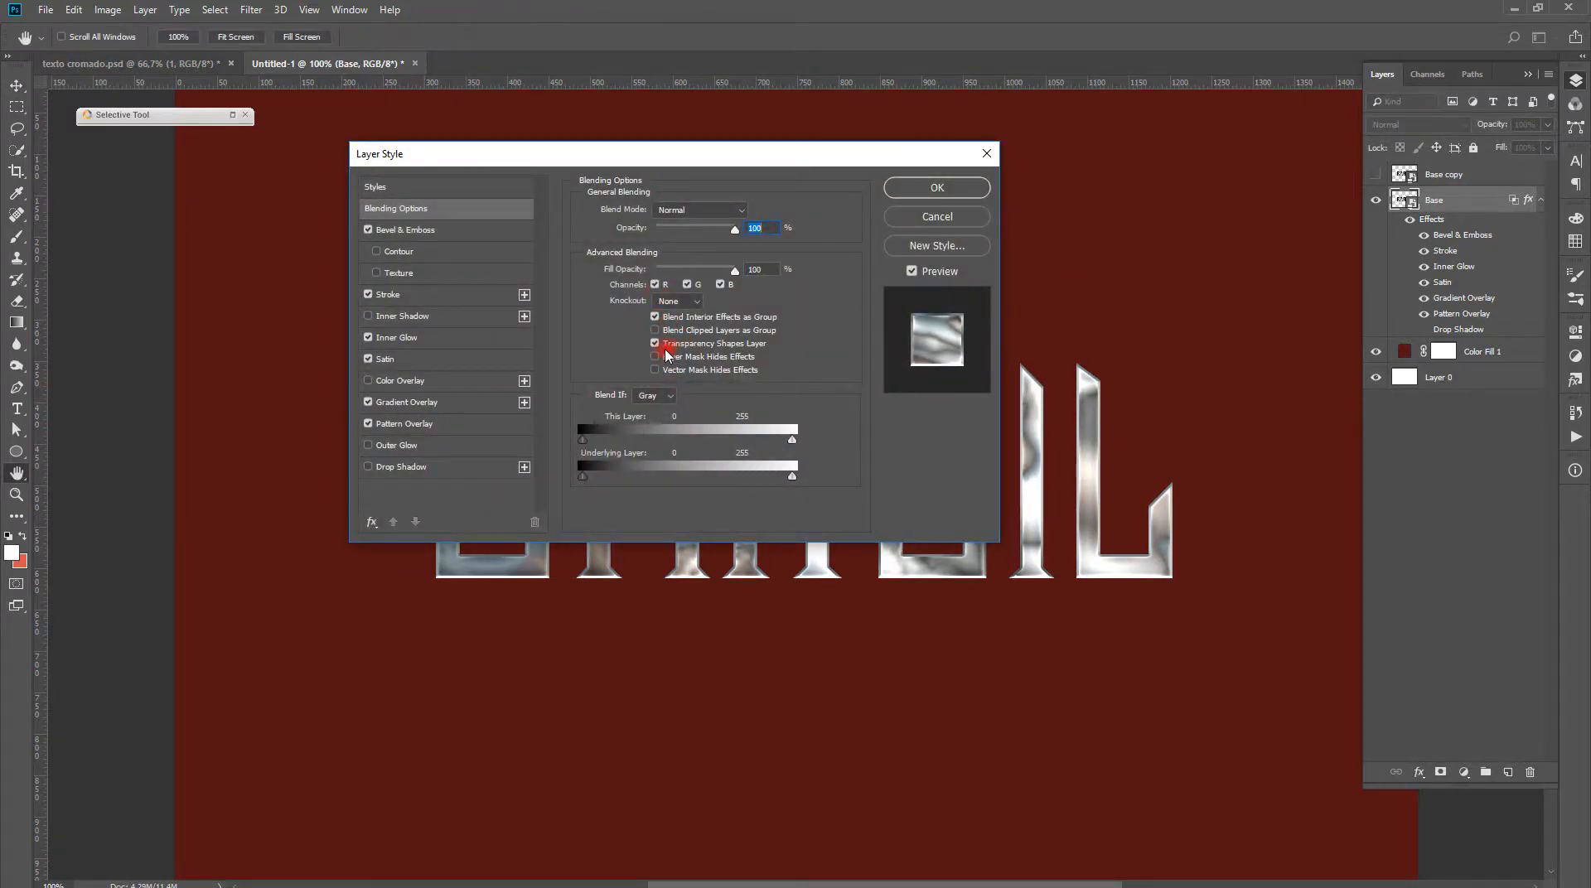
click(386, 231)
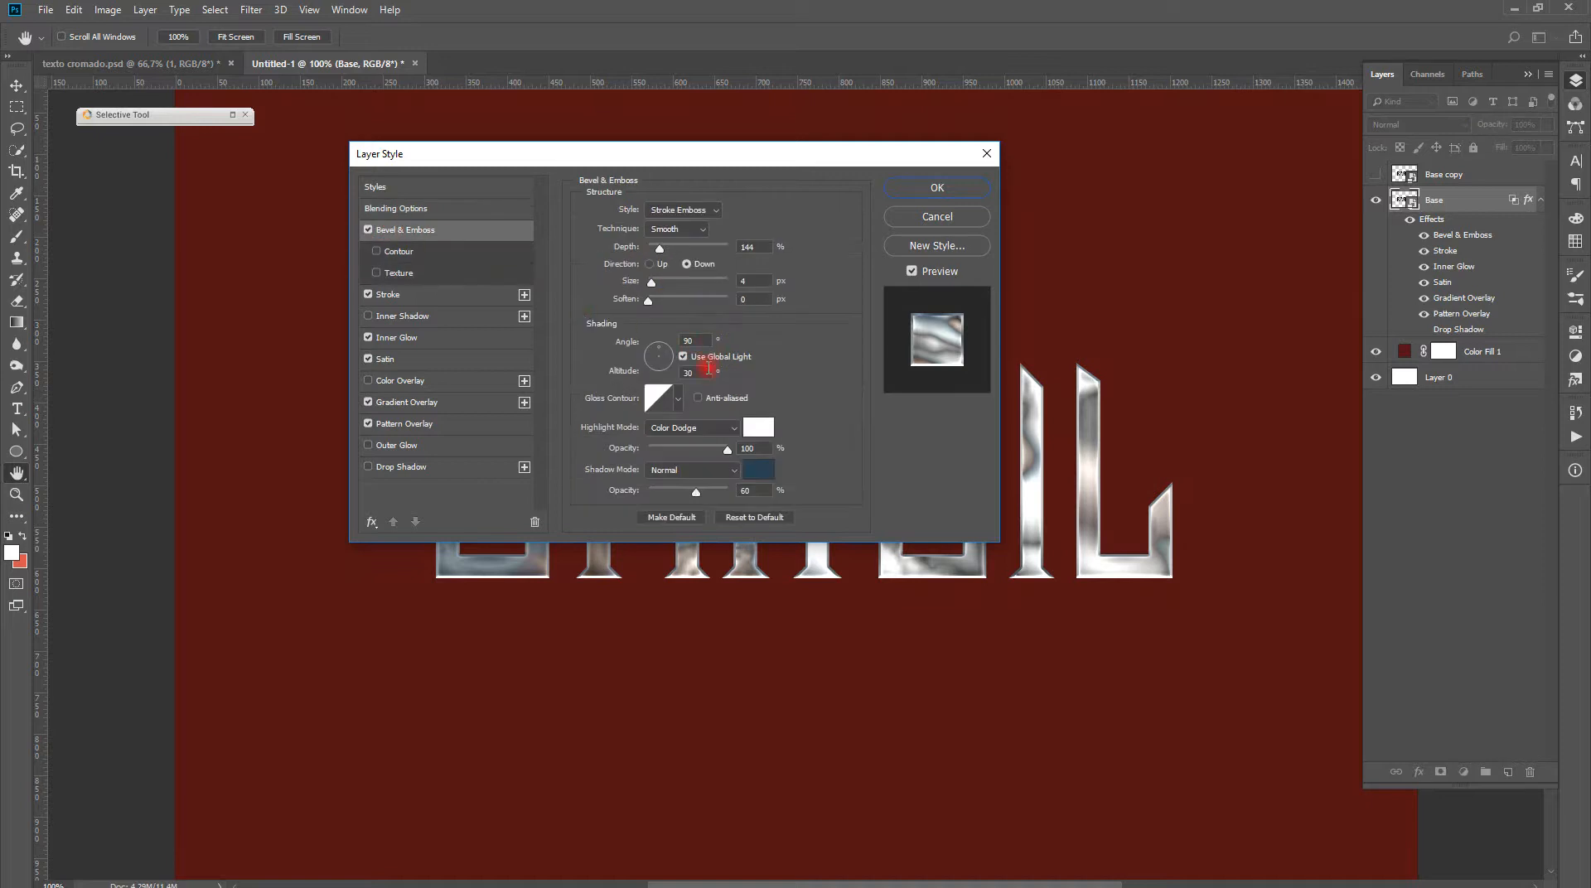
click(682, 356)
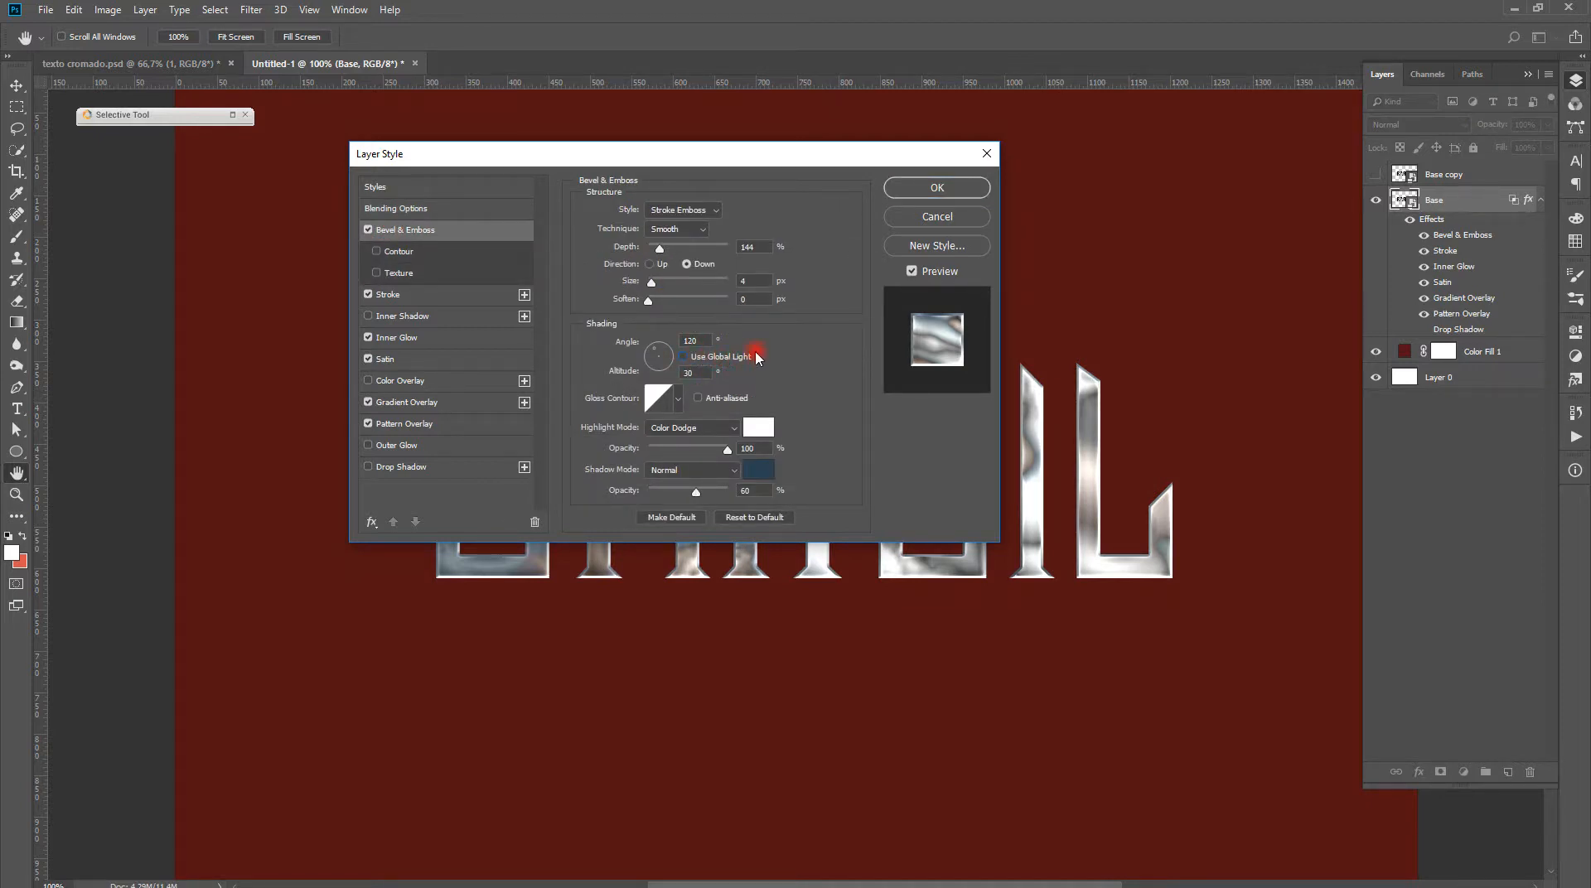
drag(780, 151, 760, 99)
click(735, 234)
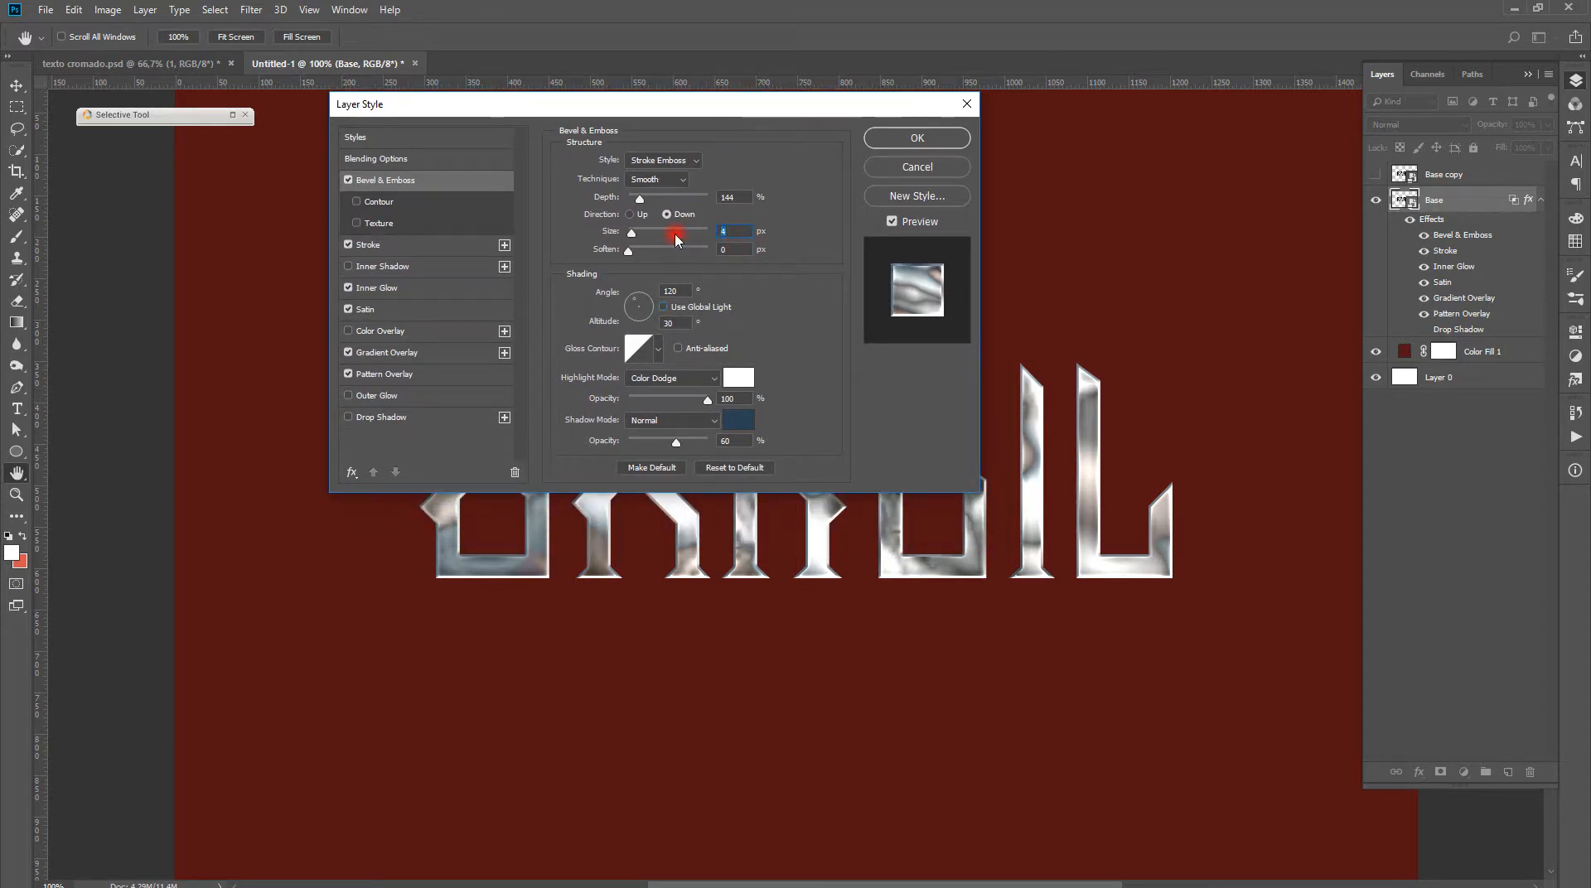
text(8)
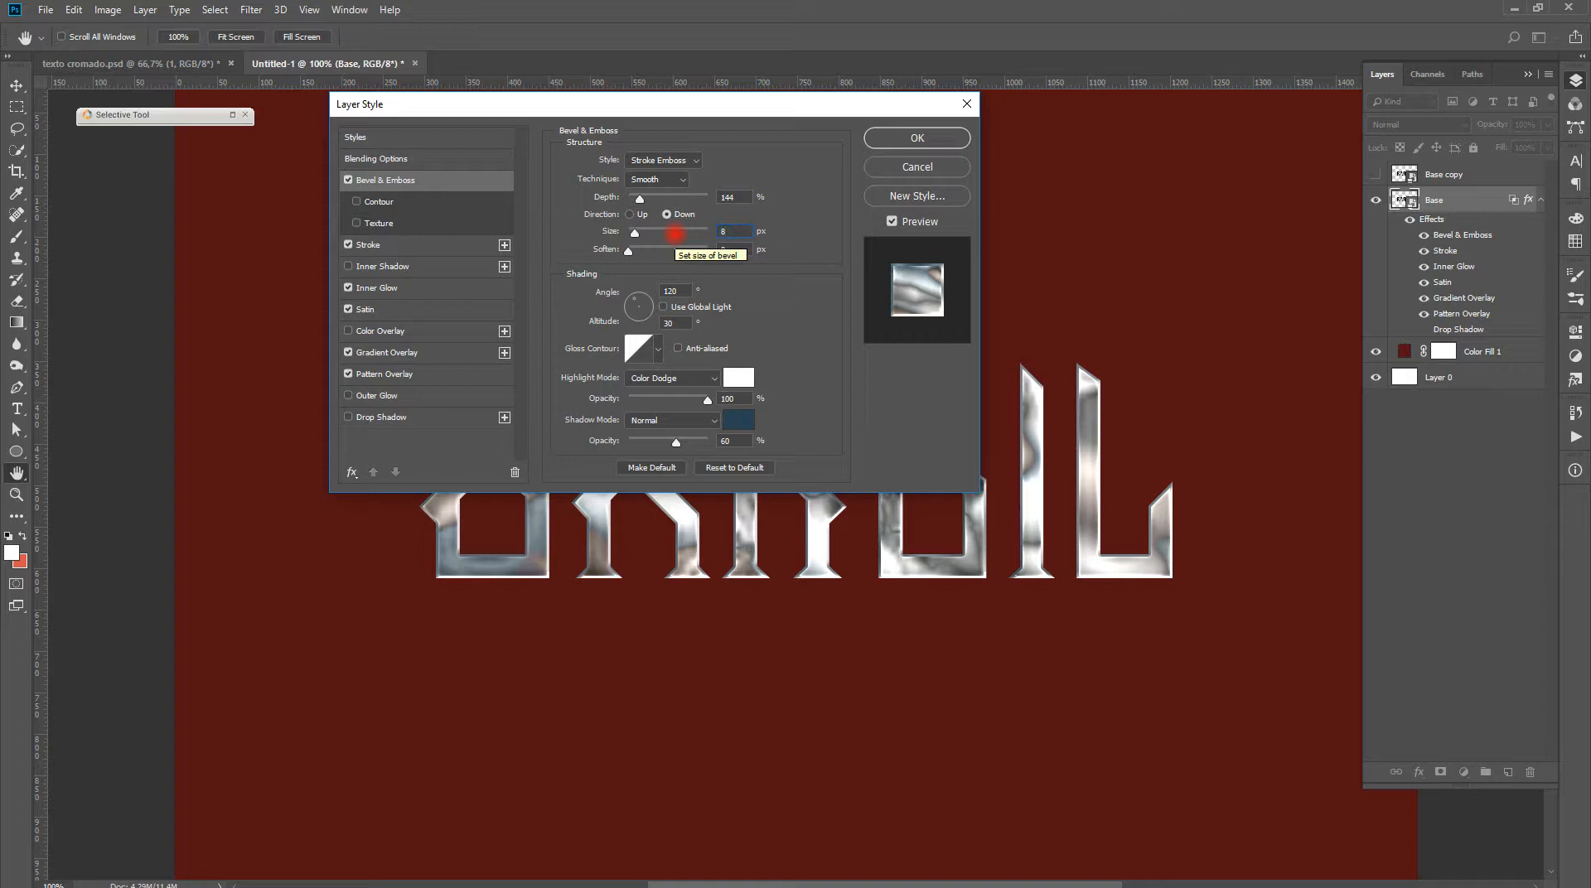
Check the bevel's gloss contour, highlight mode and shadow color, and apply the layer style changes
click(659, 349)
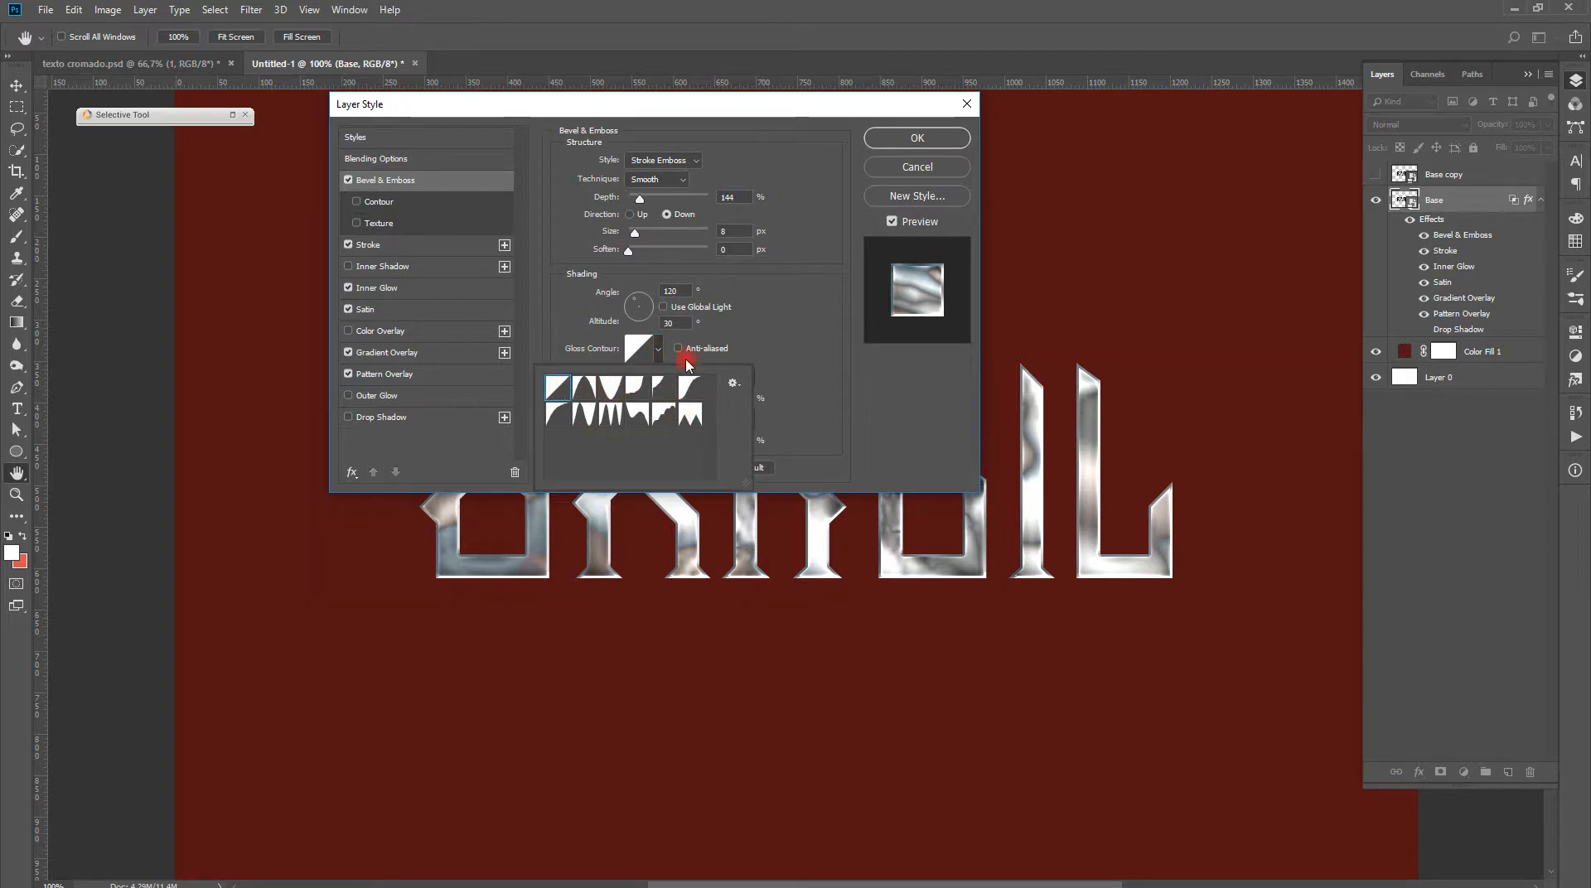
click(761, 333)
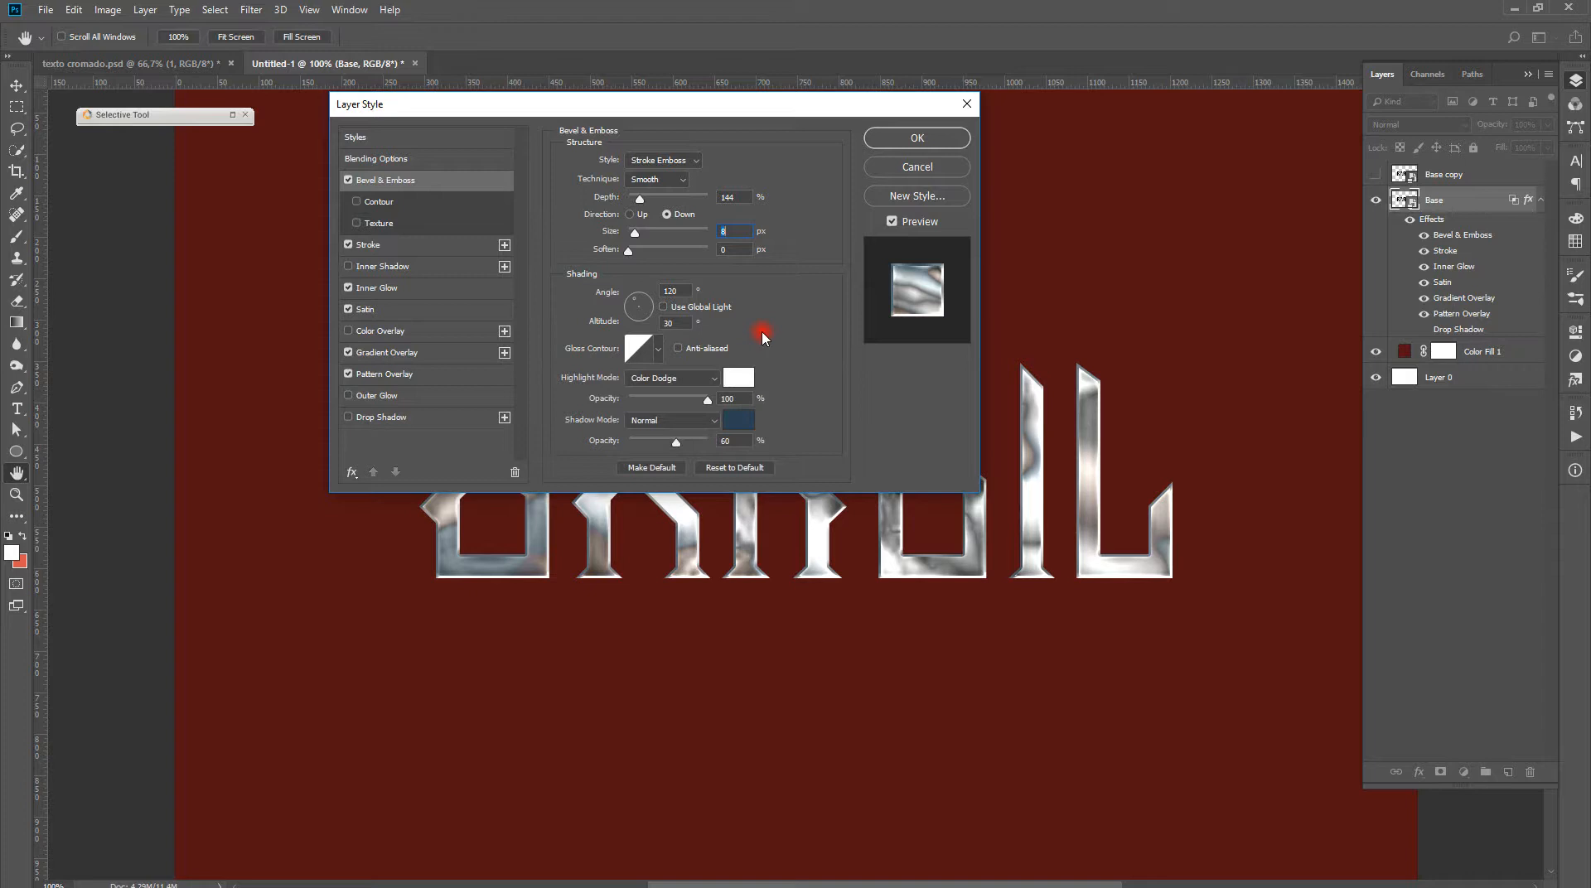
click(710, 381)
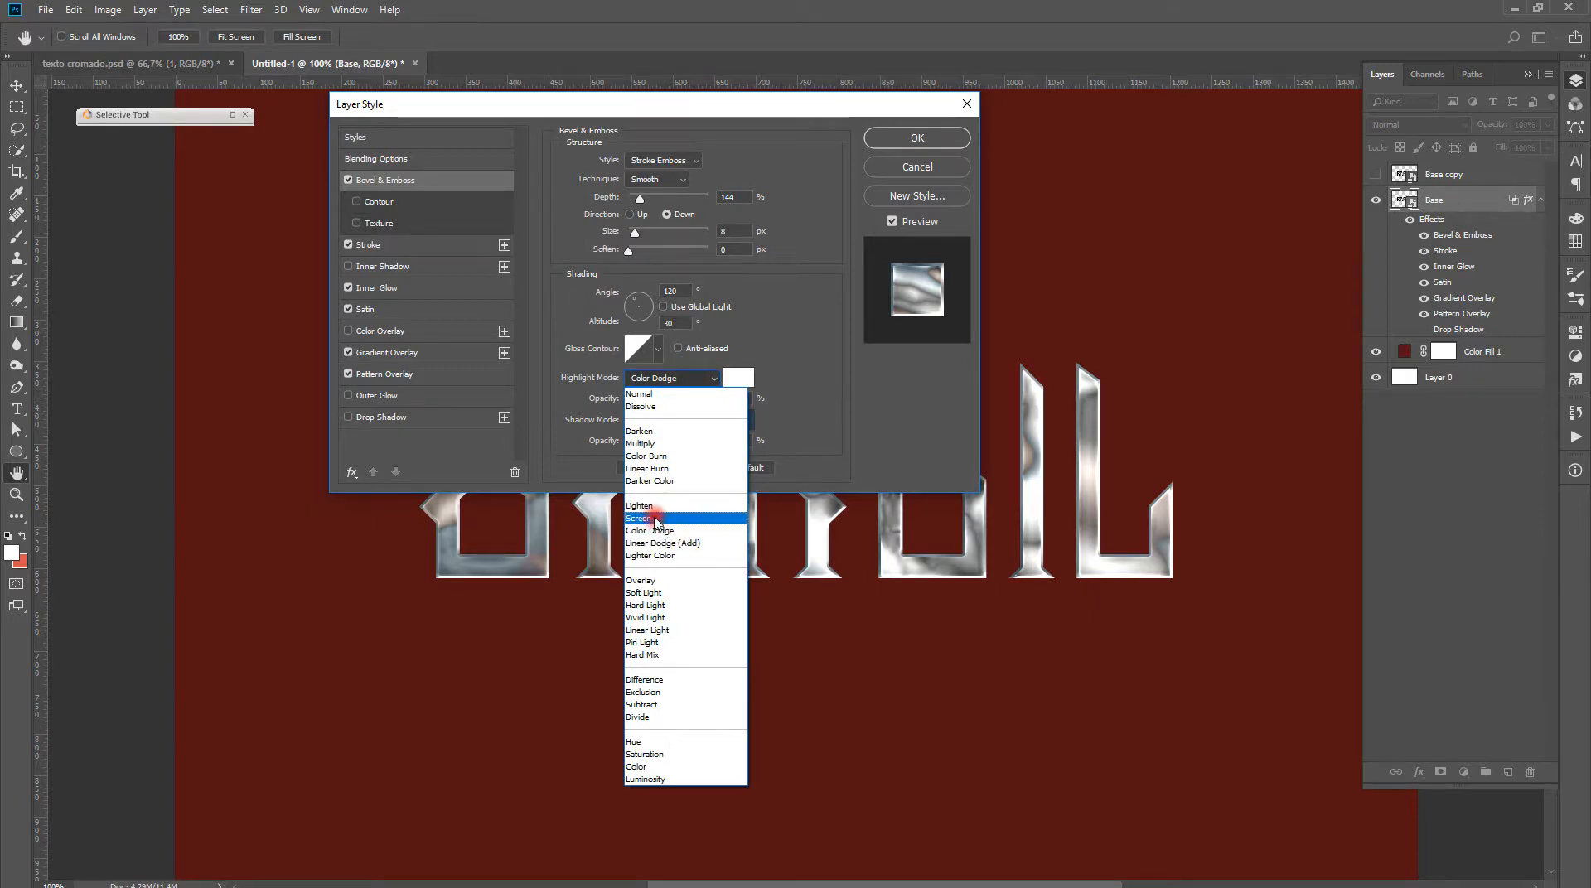
click(772, 386)
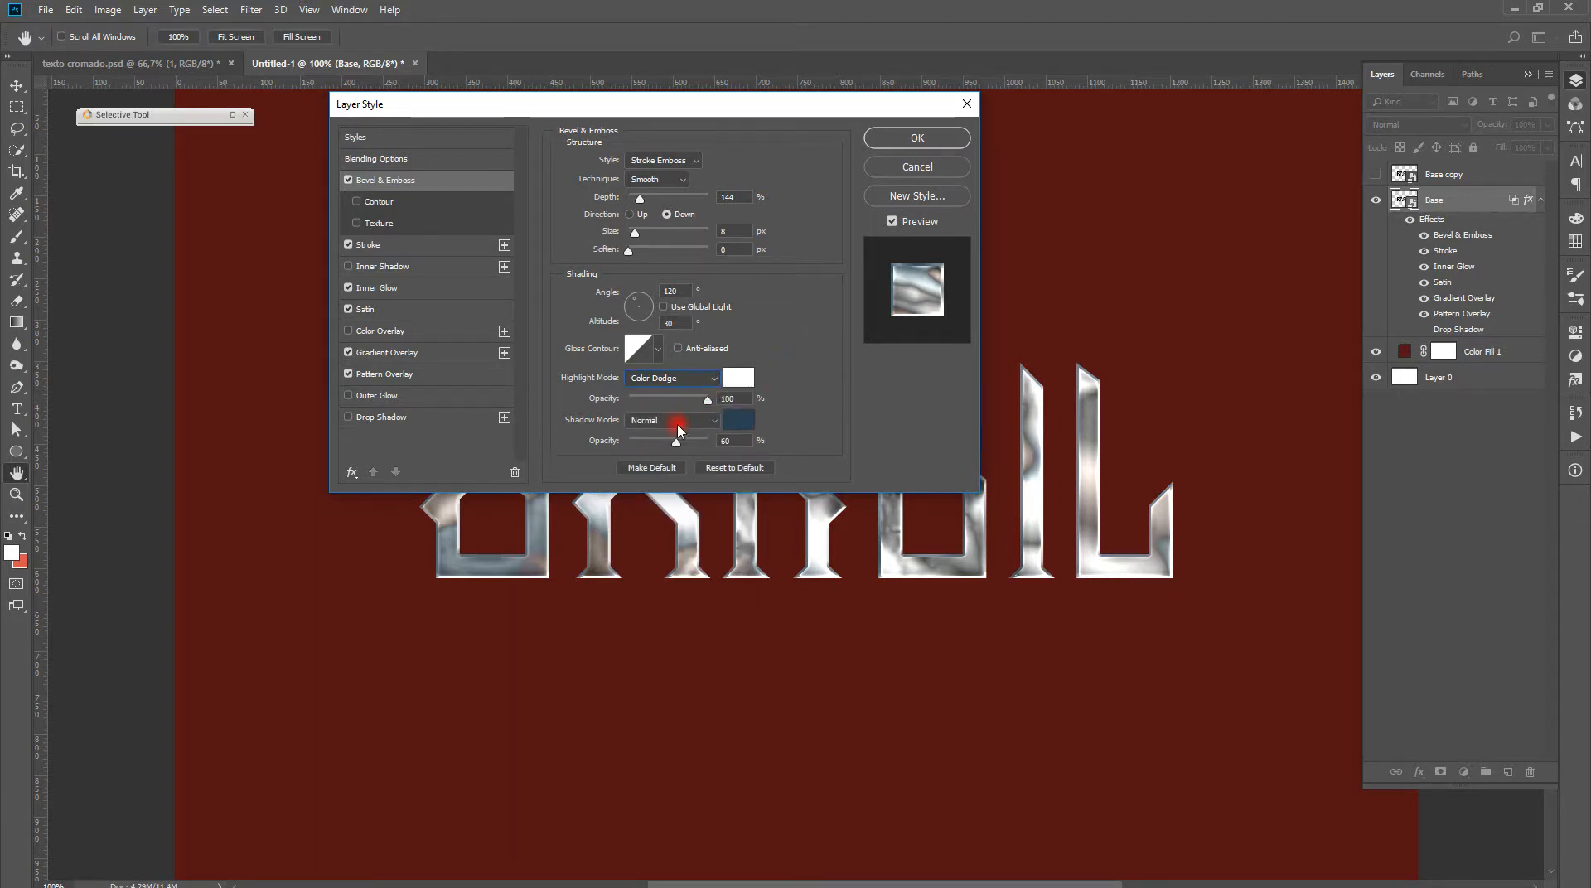
click(734, 418)
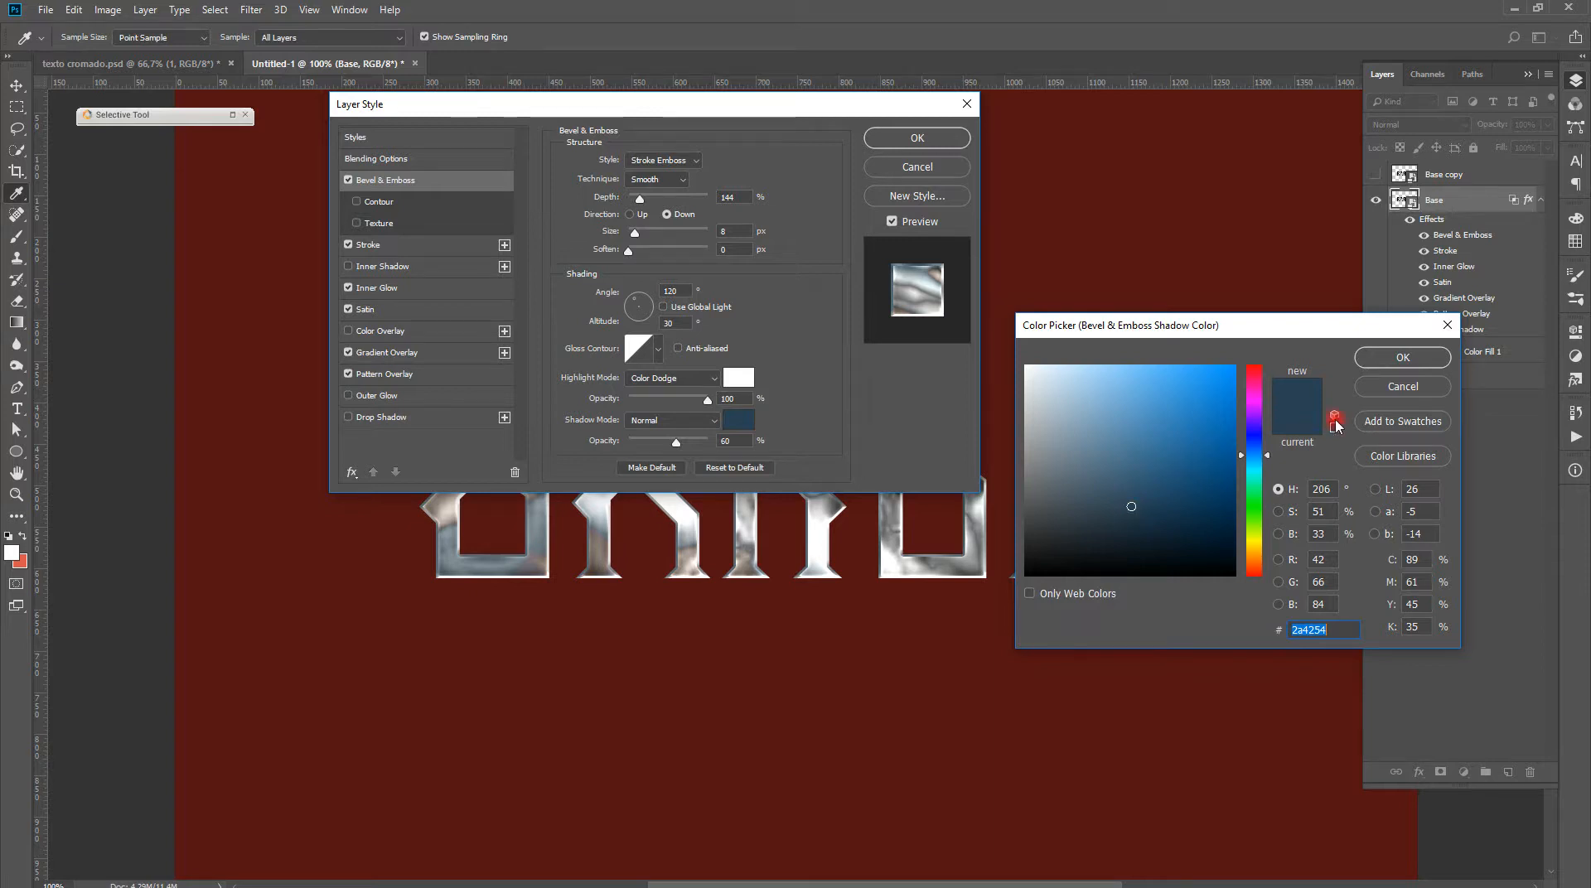
click(1406, 357)
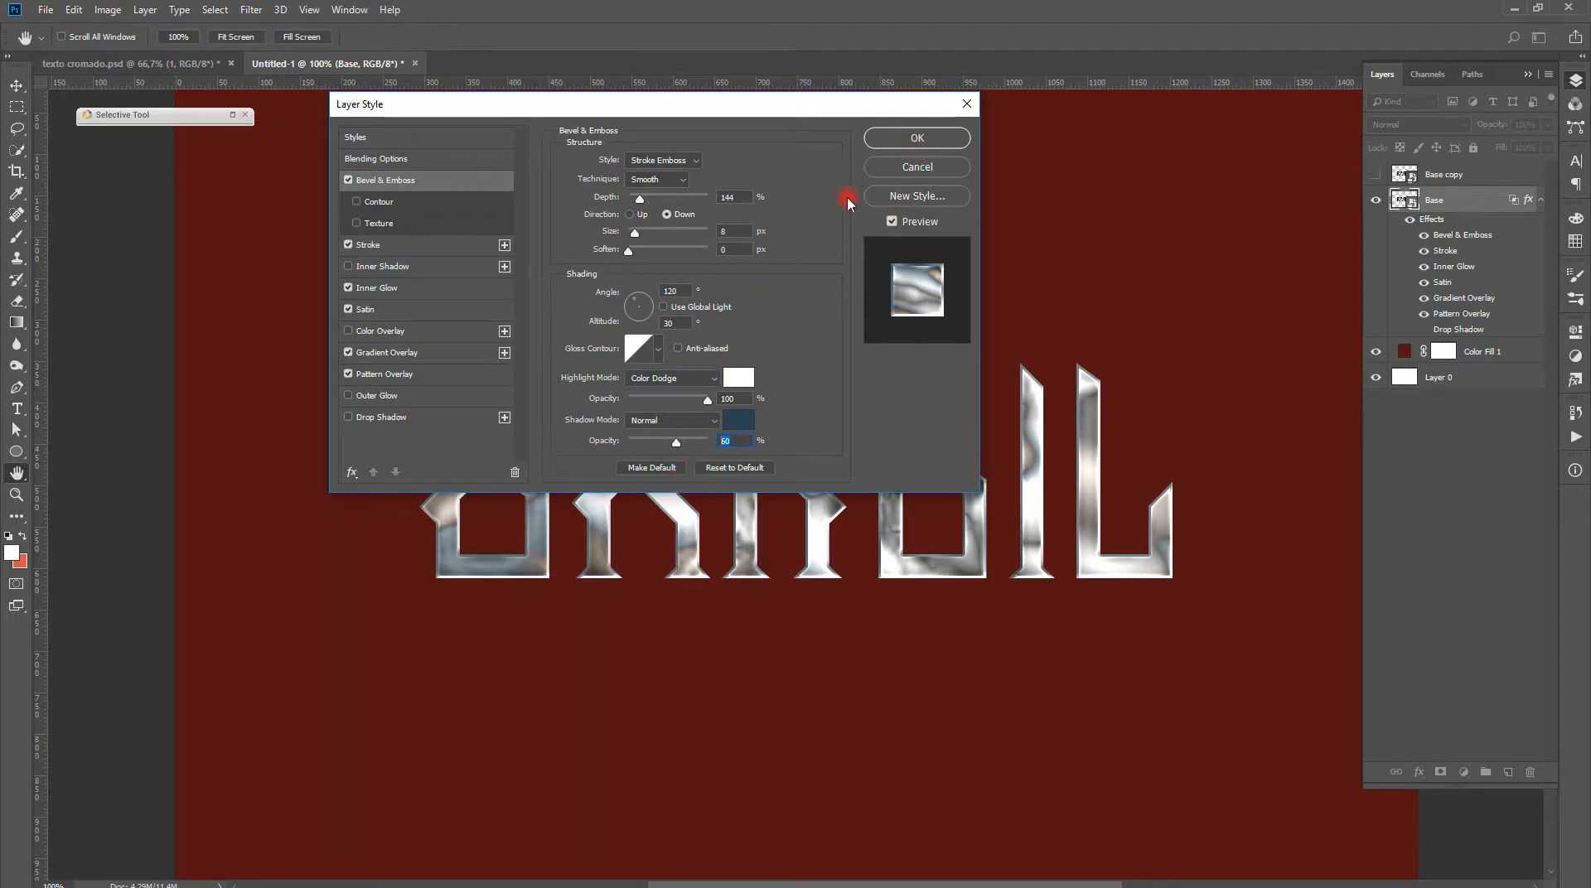
click(896, 139)
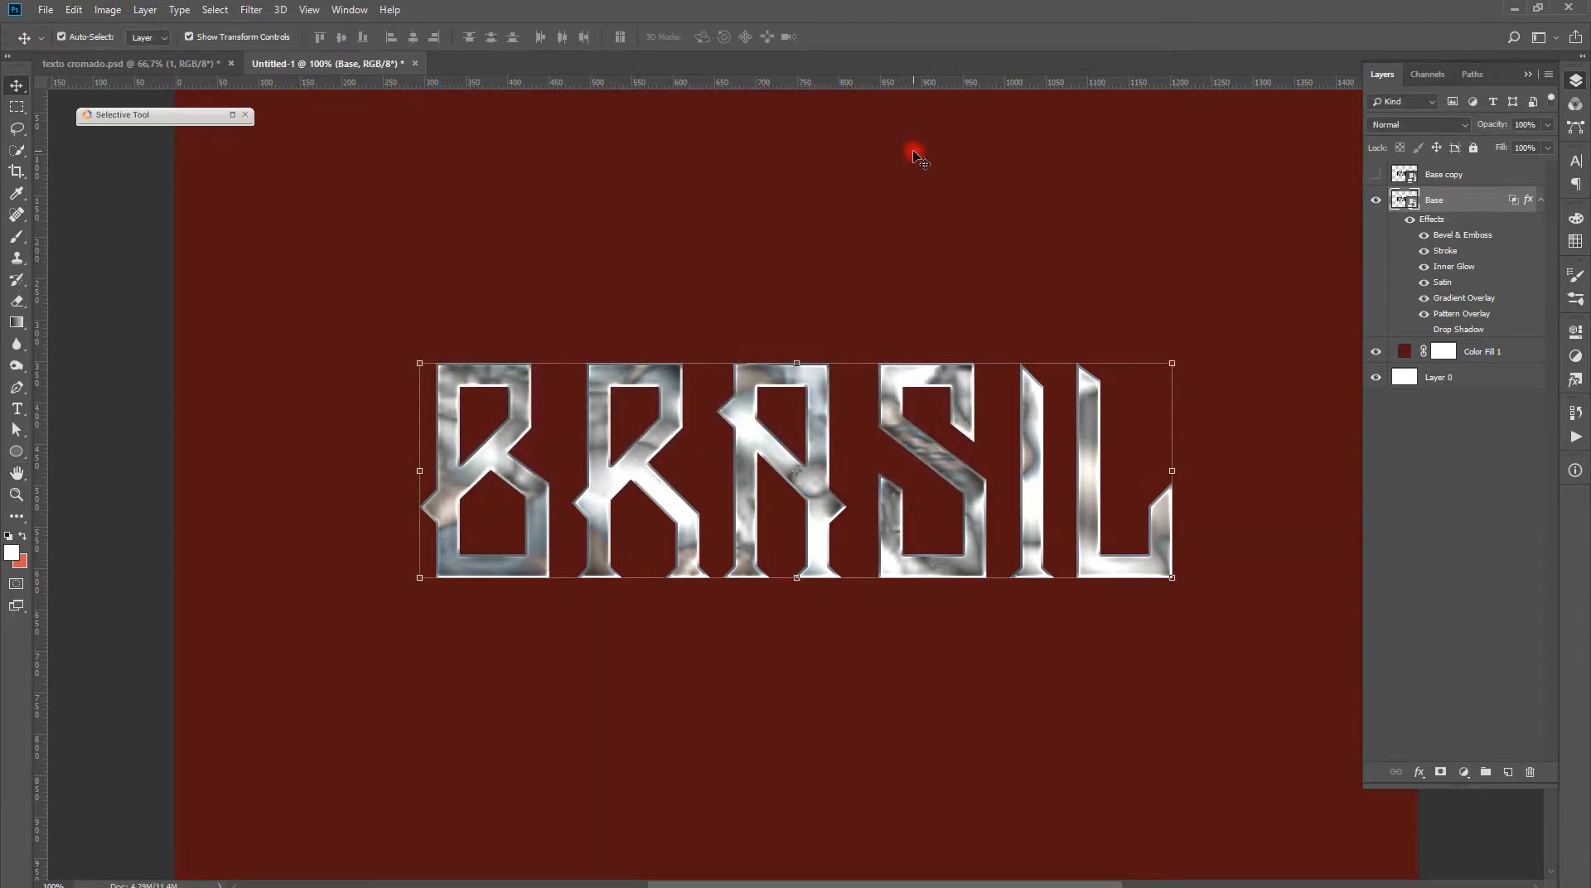
Examine the Base layer's Stroke effect, including its size, fill type, gradient stops, angle and scale
double_click(1445, 267)
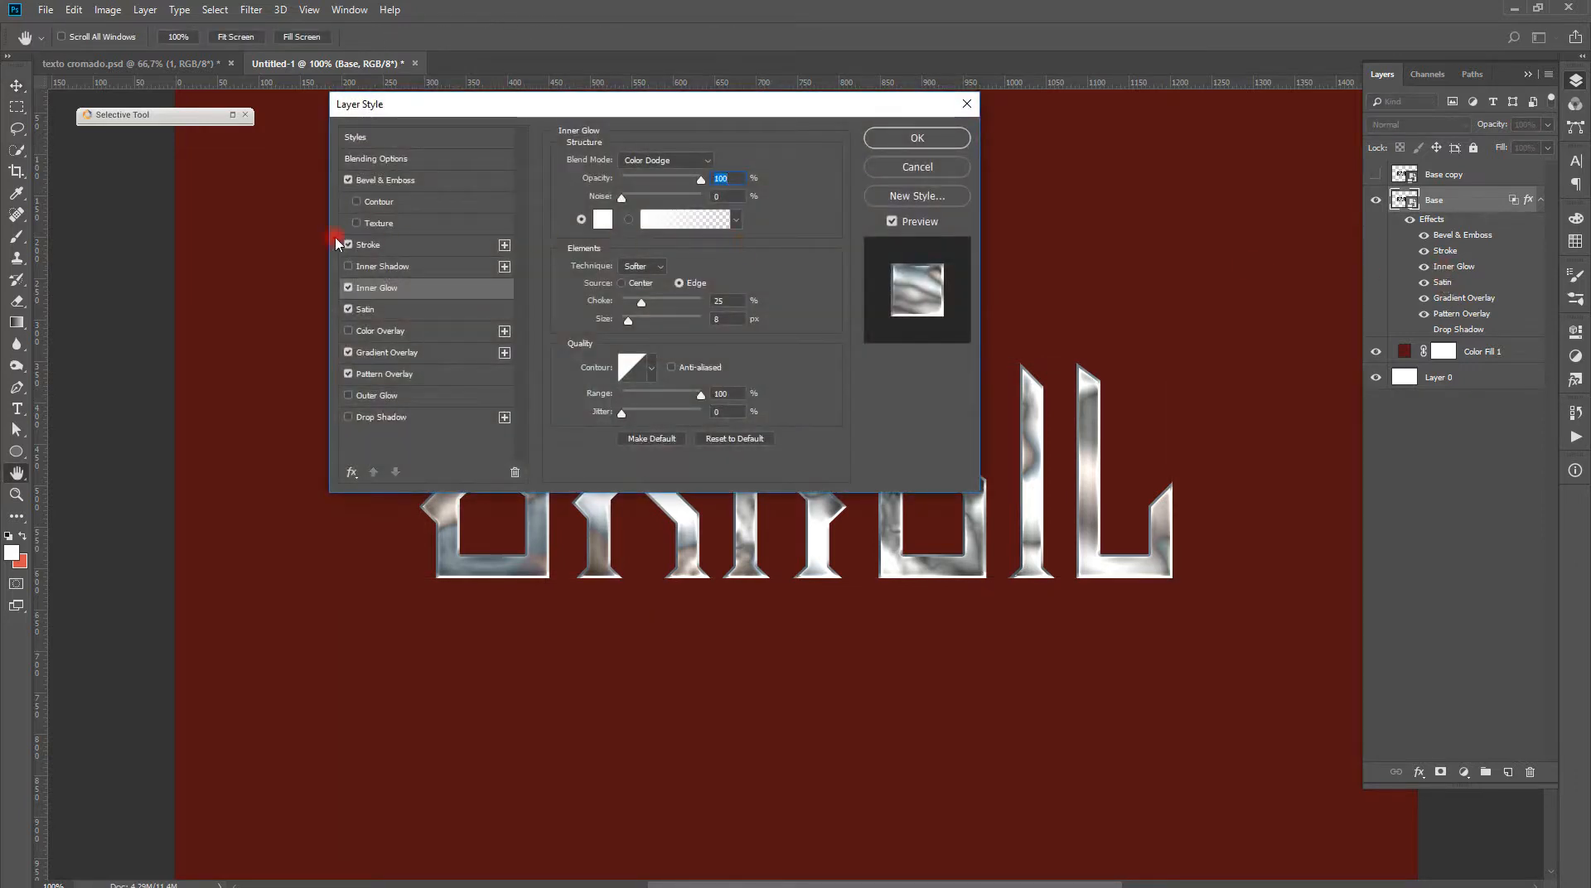
click(365, 247)
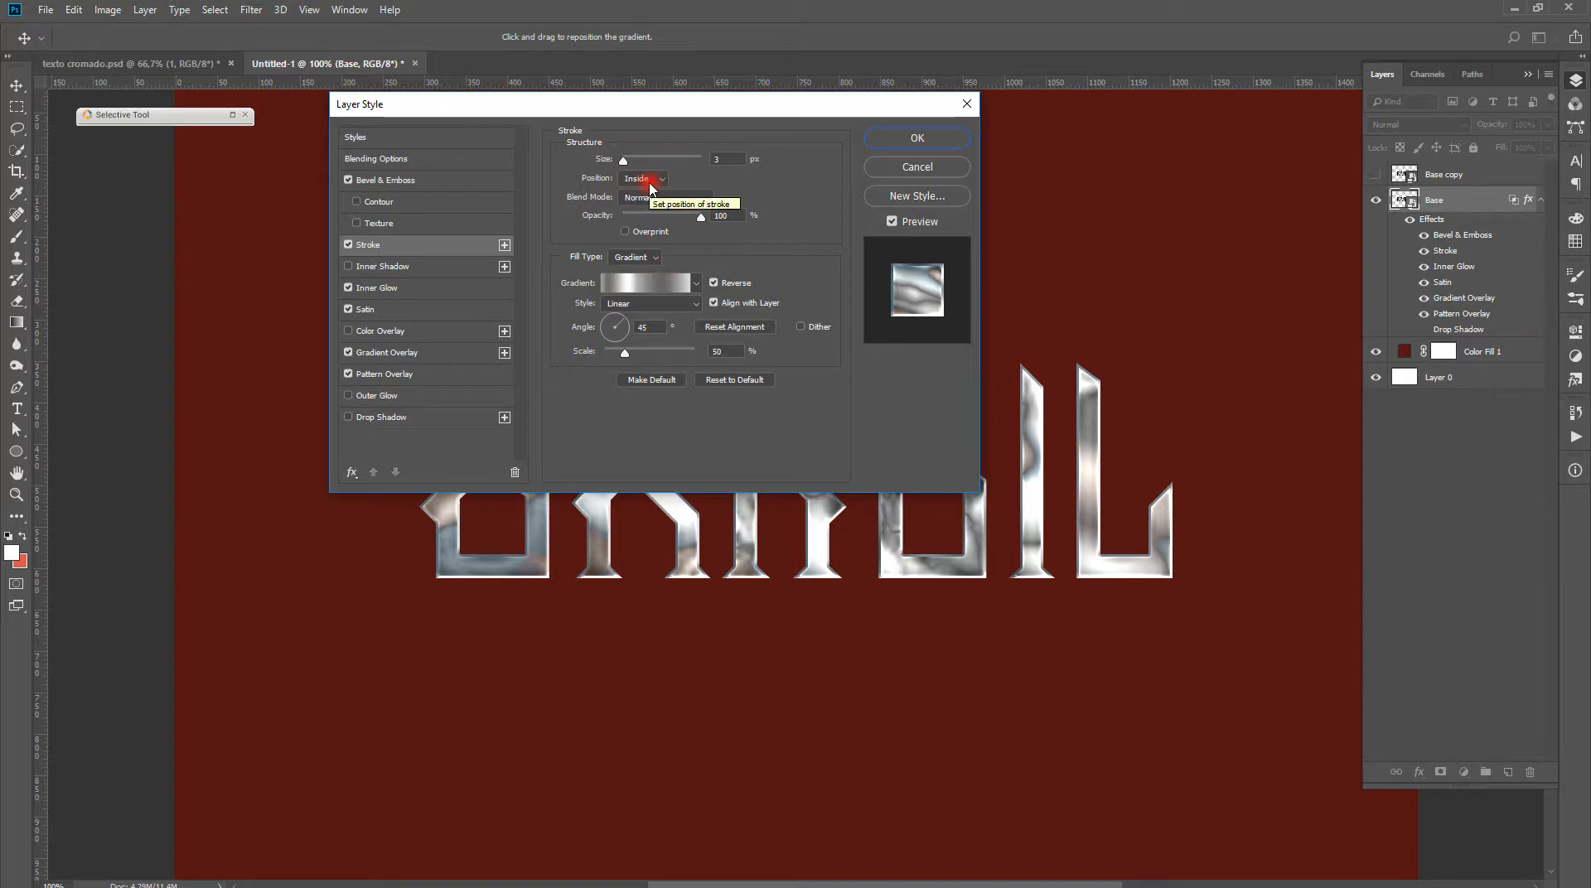
click(727, 159)
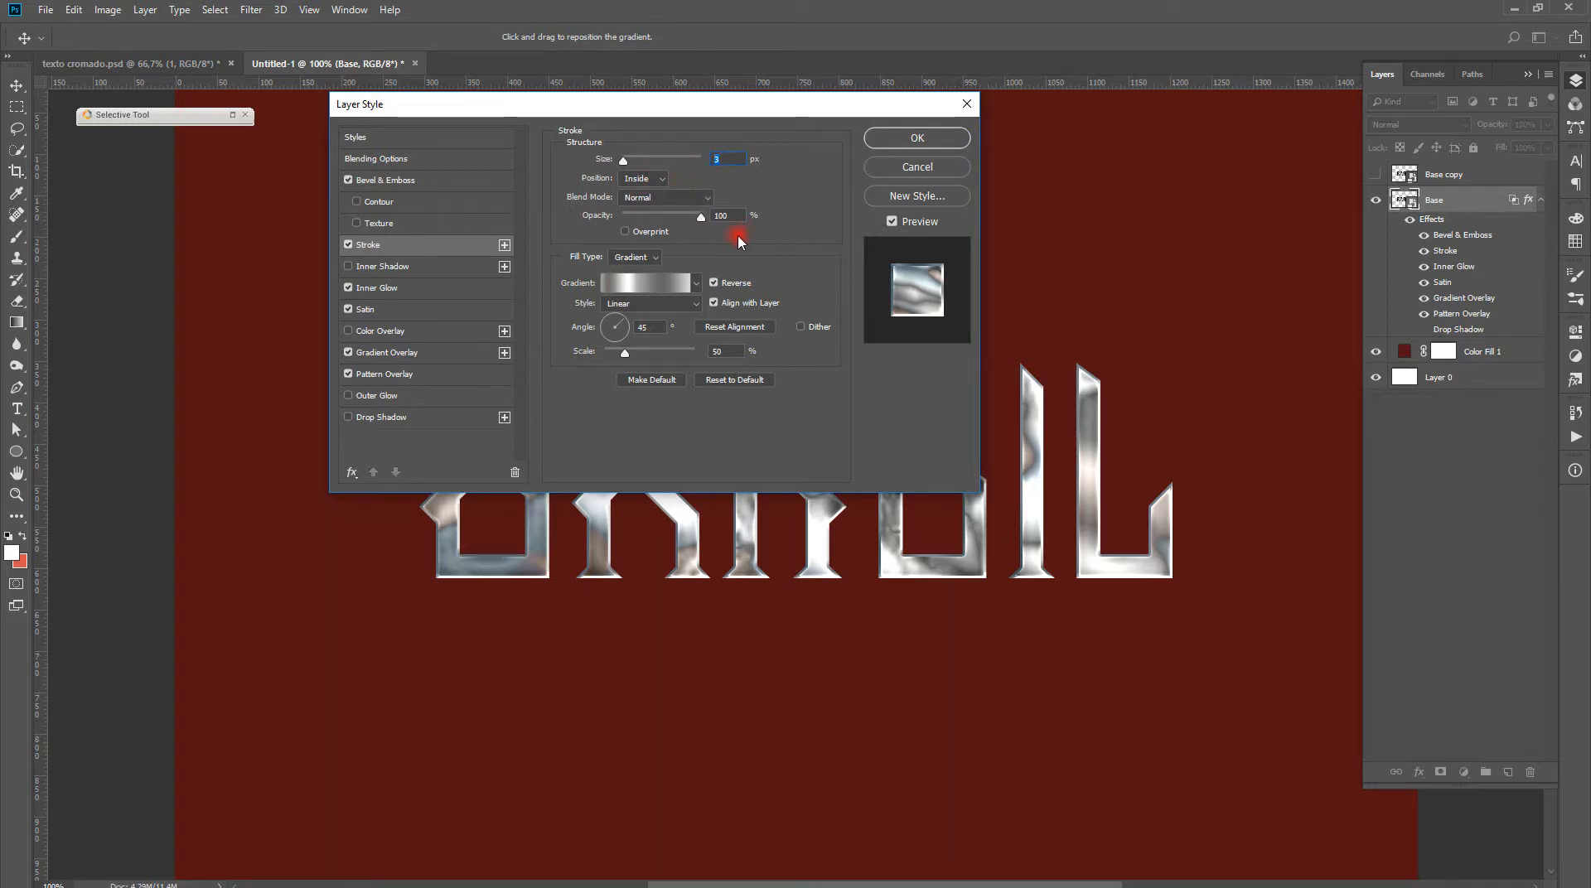
click(657, 262)
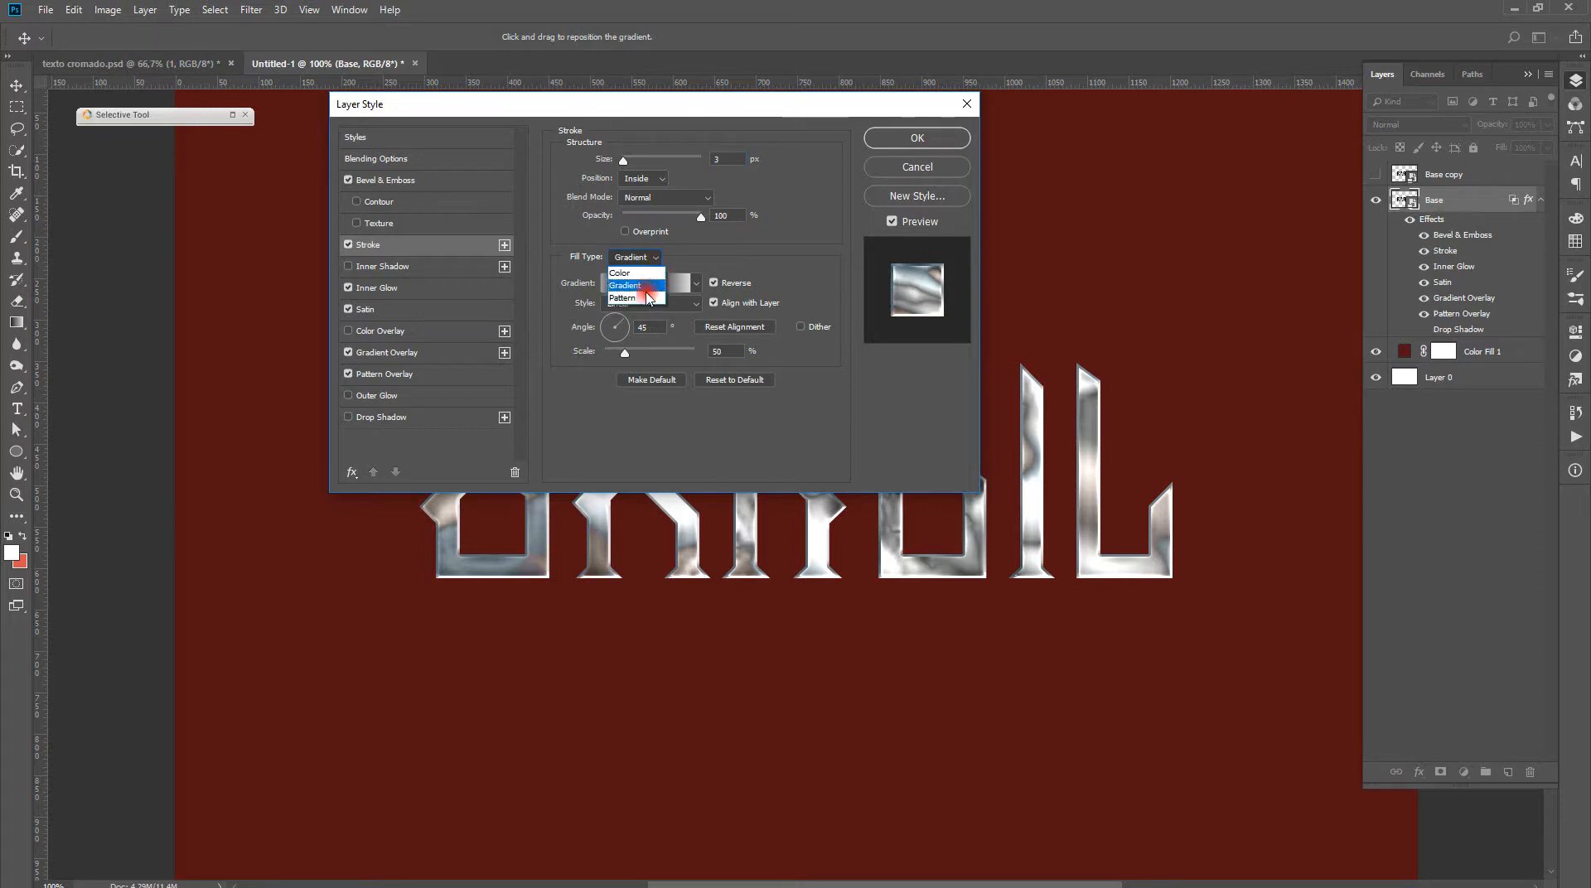
click(646, 293)
click(646, 287)
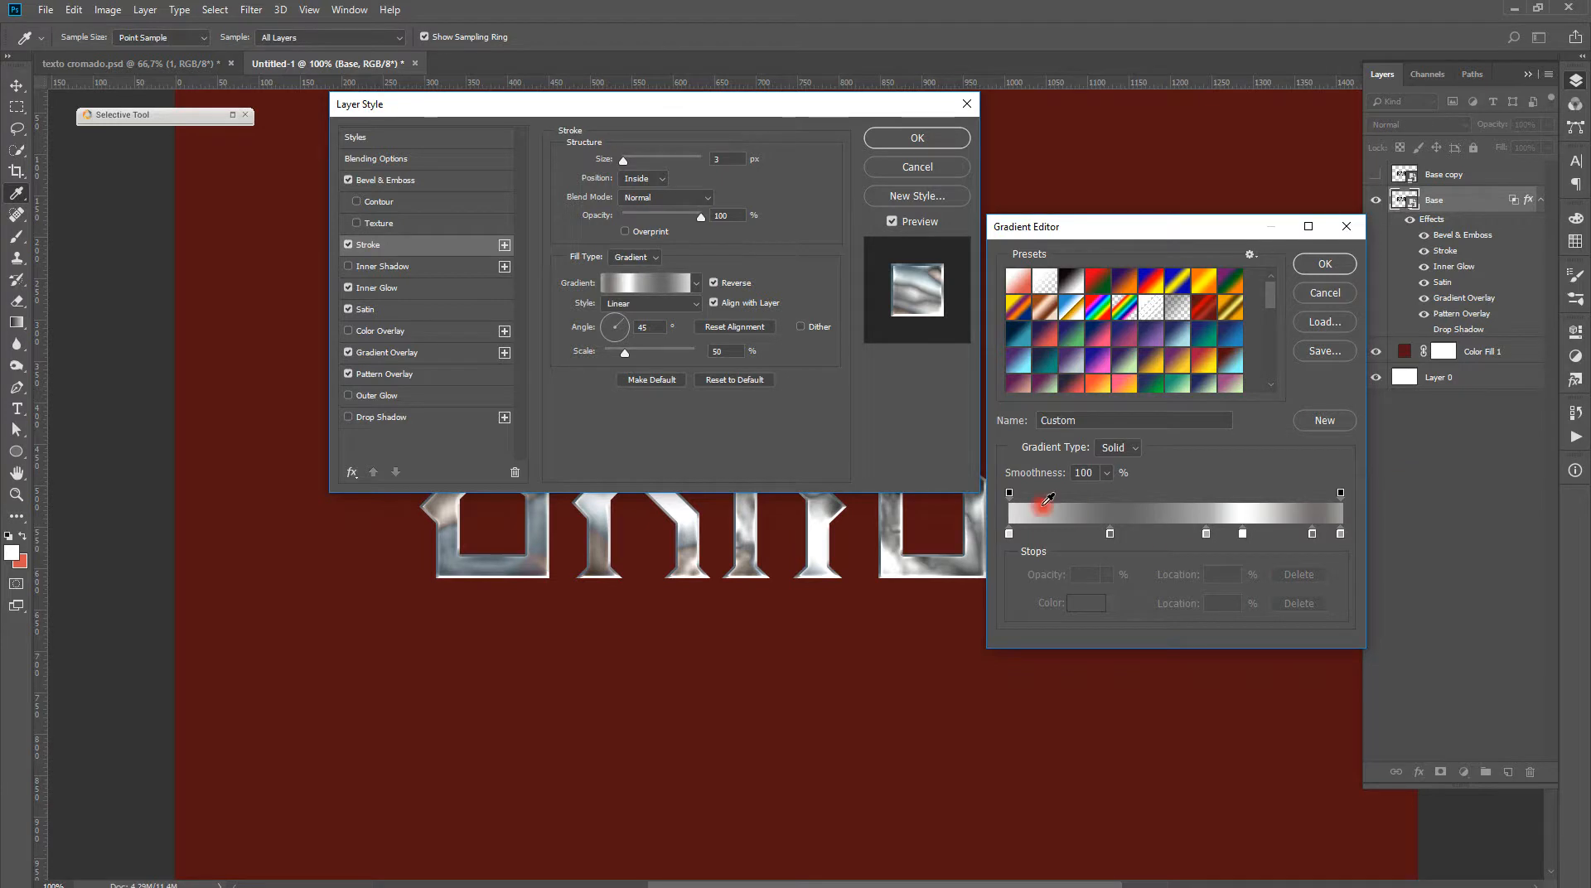
click(1324, 264)
click(654, 331)
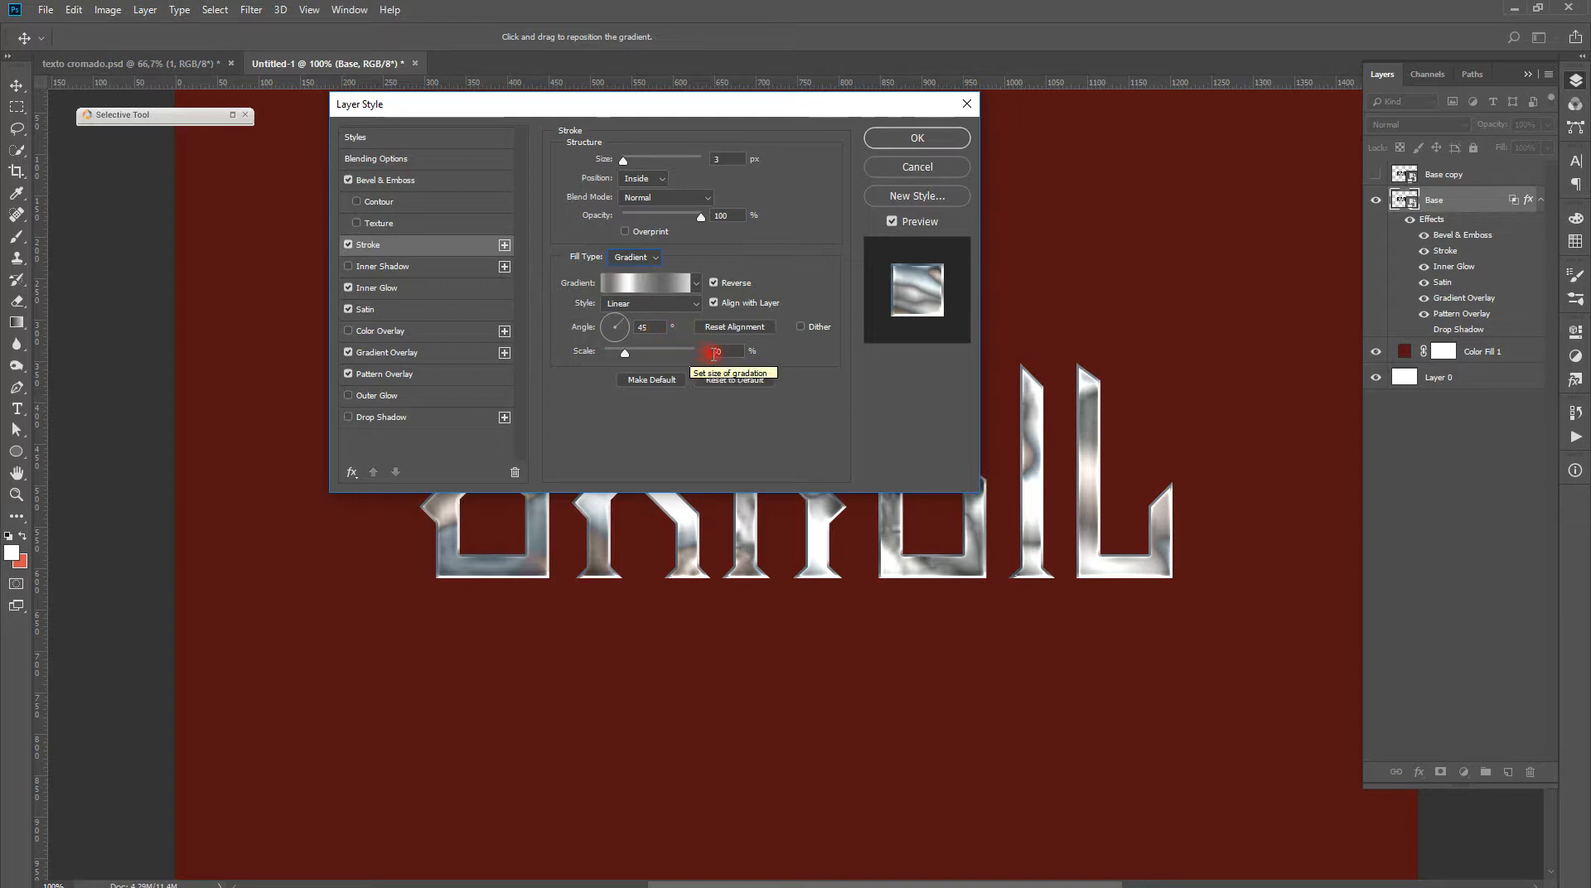
drag(738, 351, 687, 361)
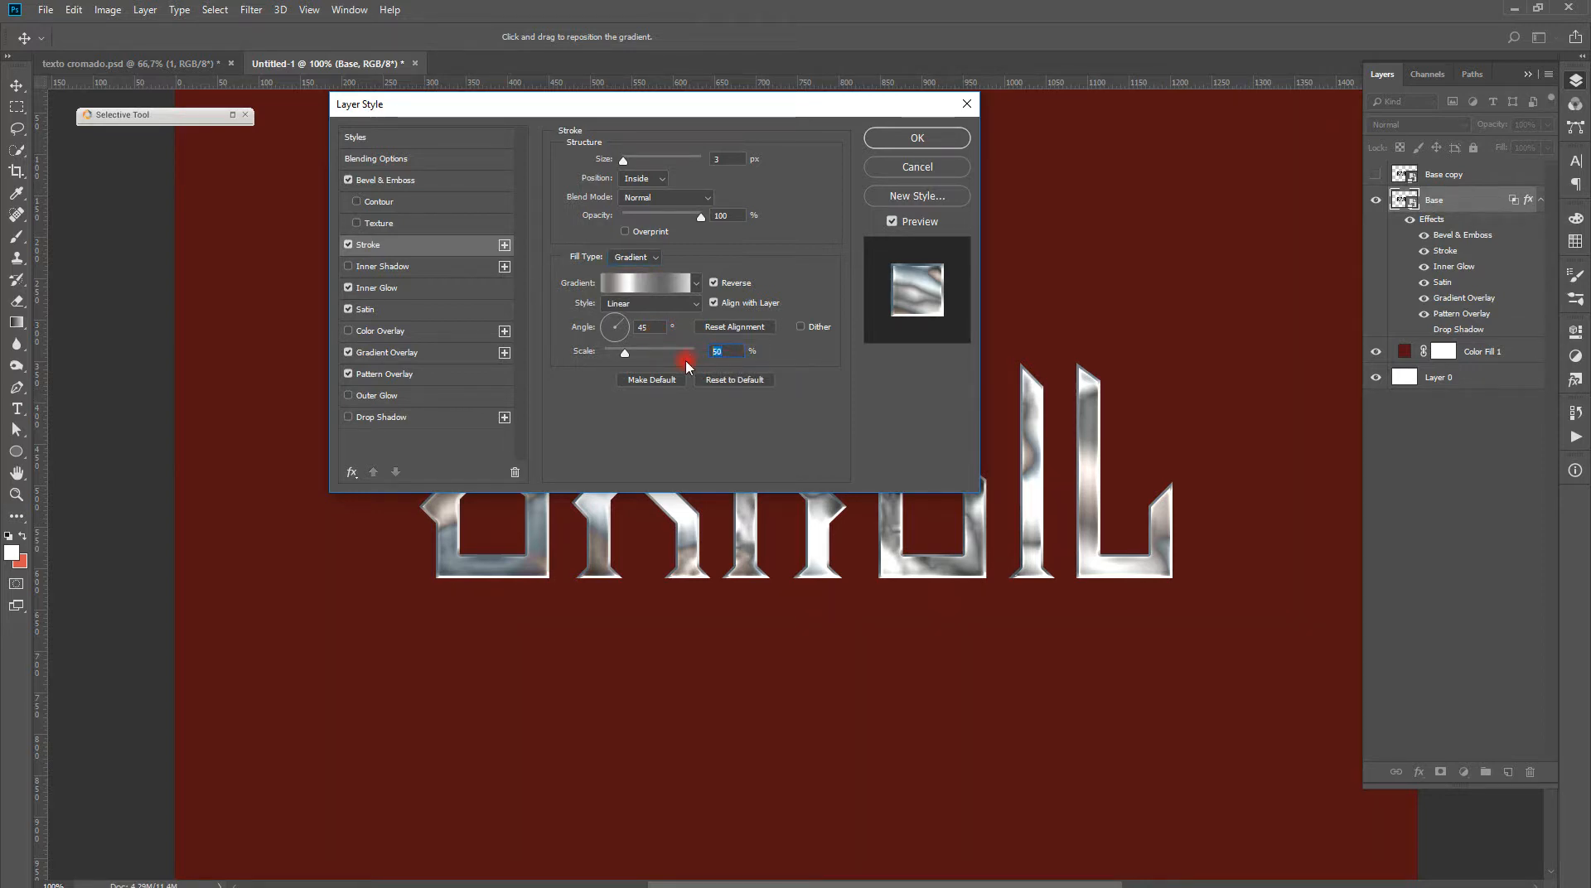
Examine the Base layer's Inner Glow settings, including blend mode, color source, technique, choke, size and range
click(382, 287)
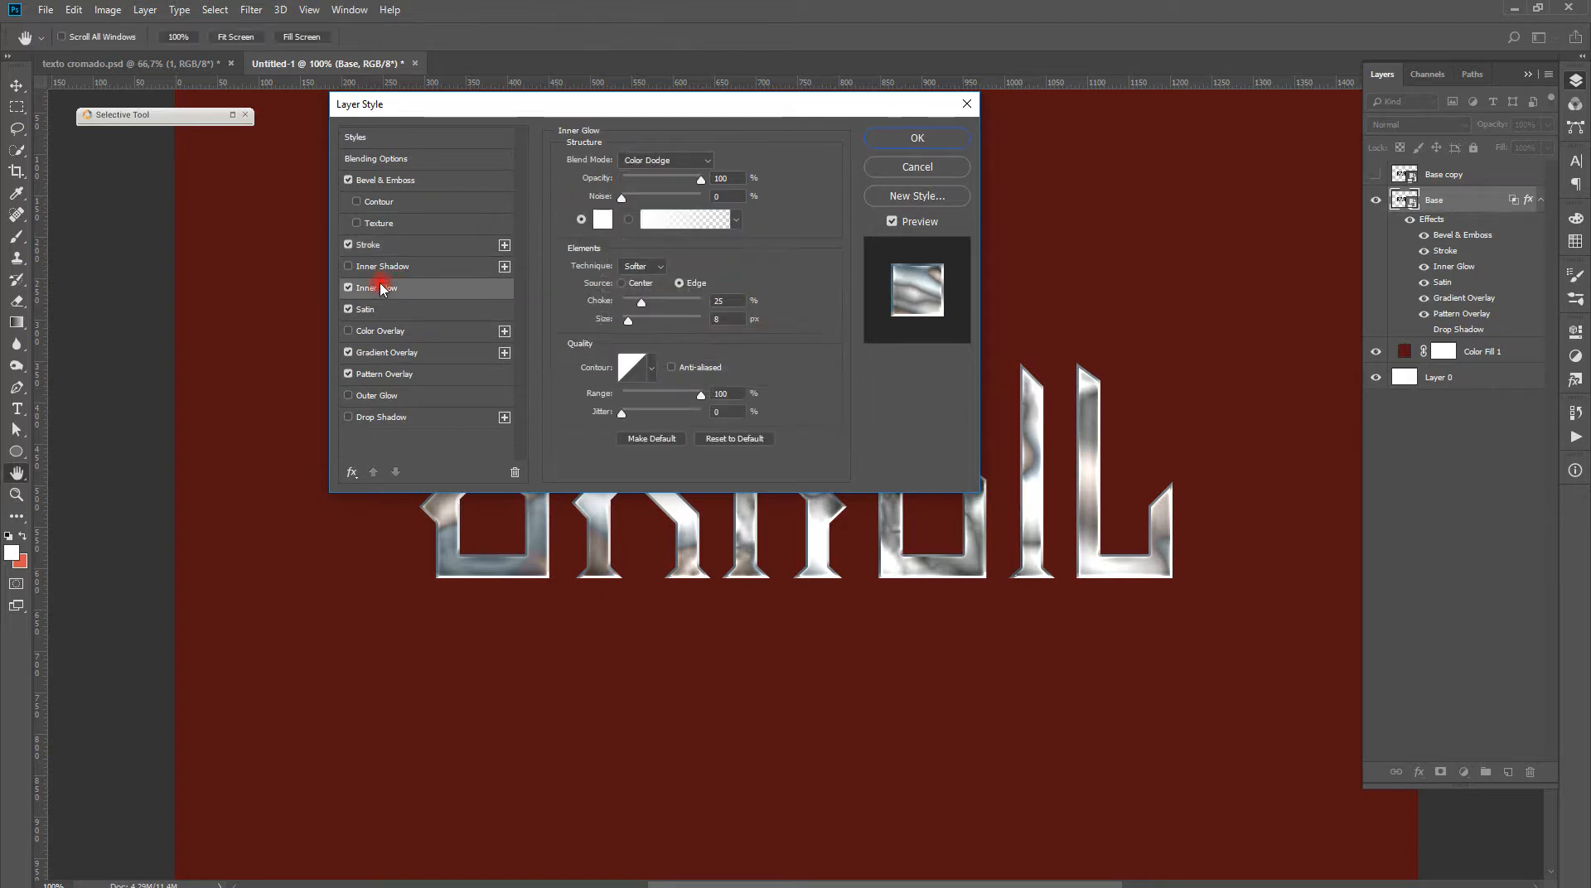
click(701, 159)
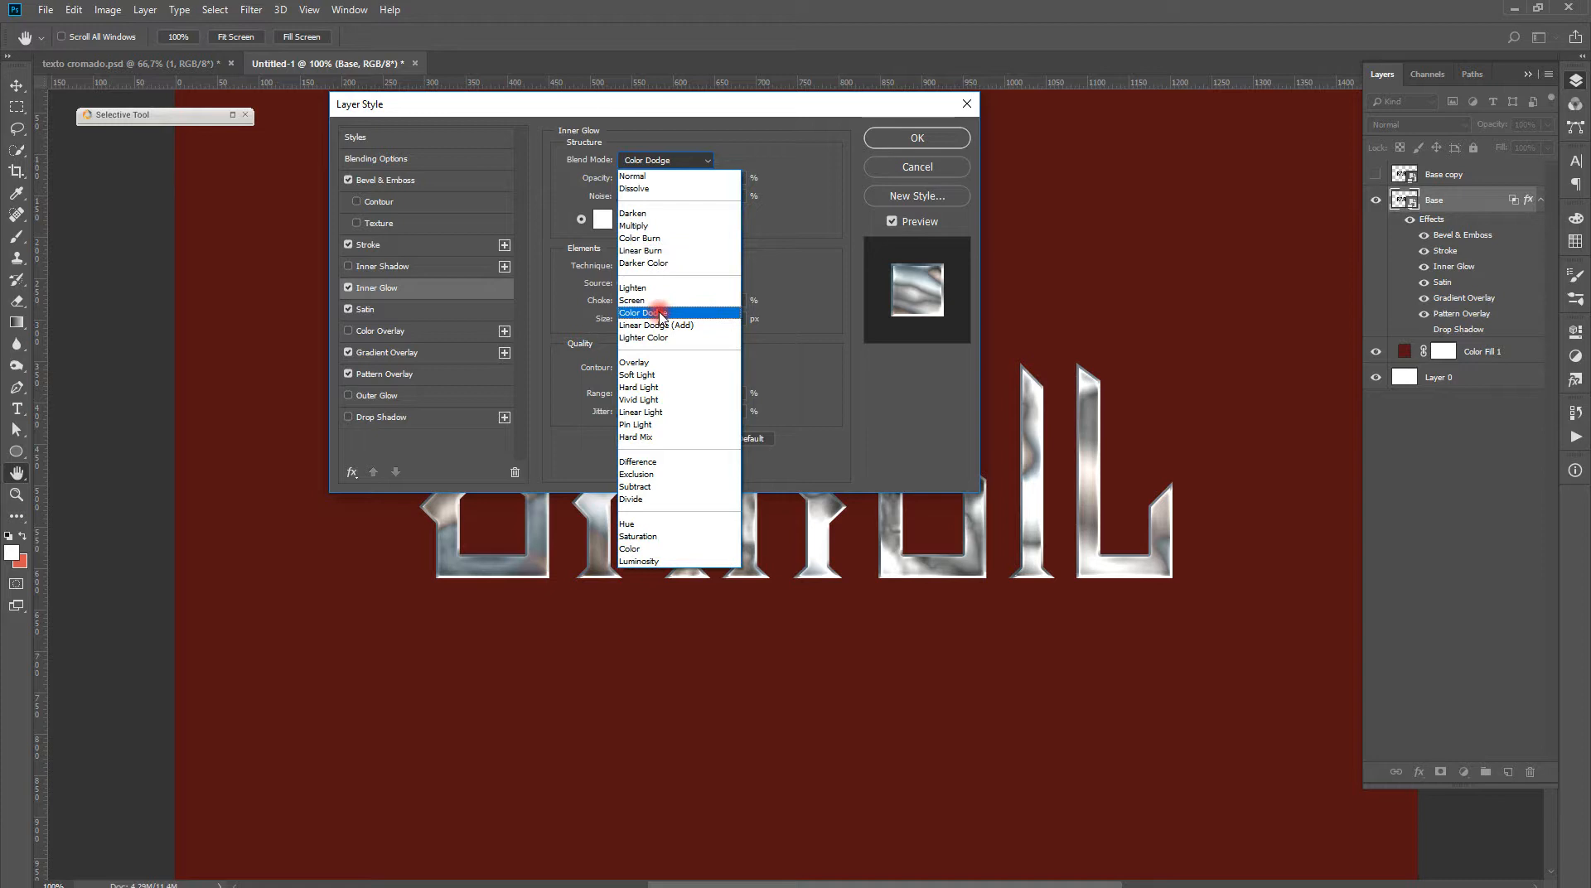
click(820, 209)
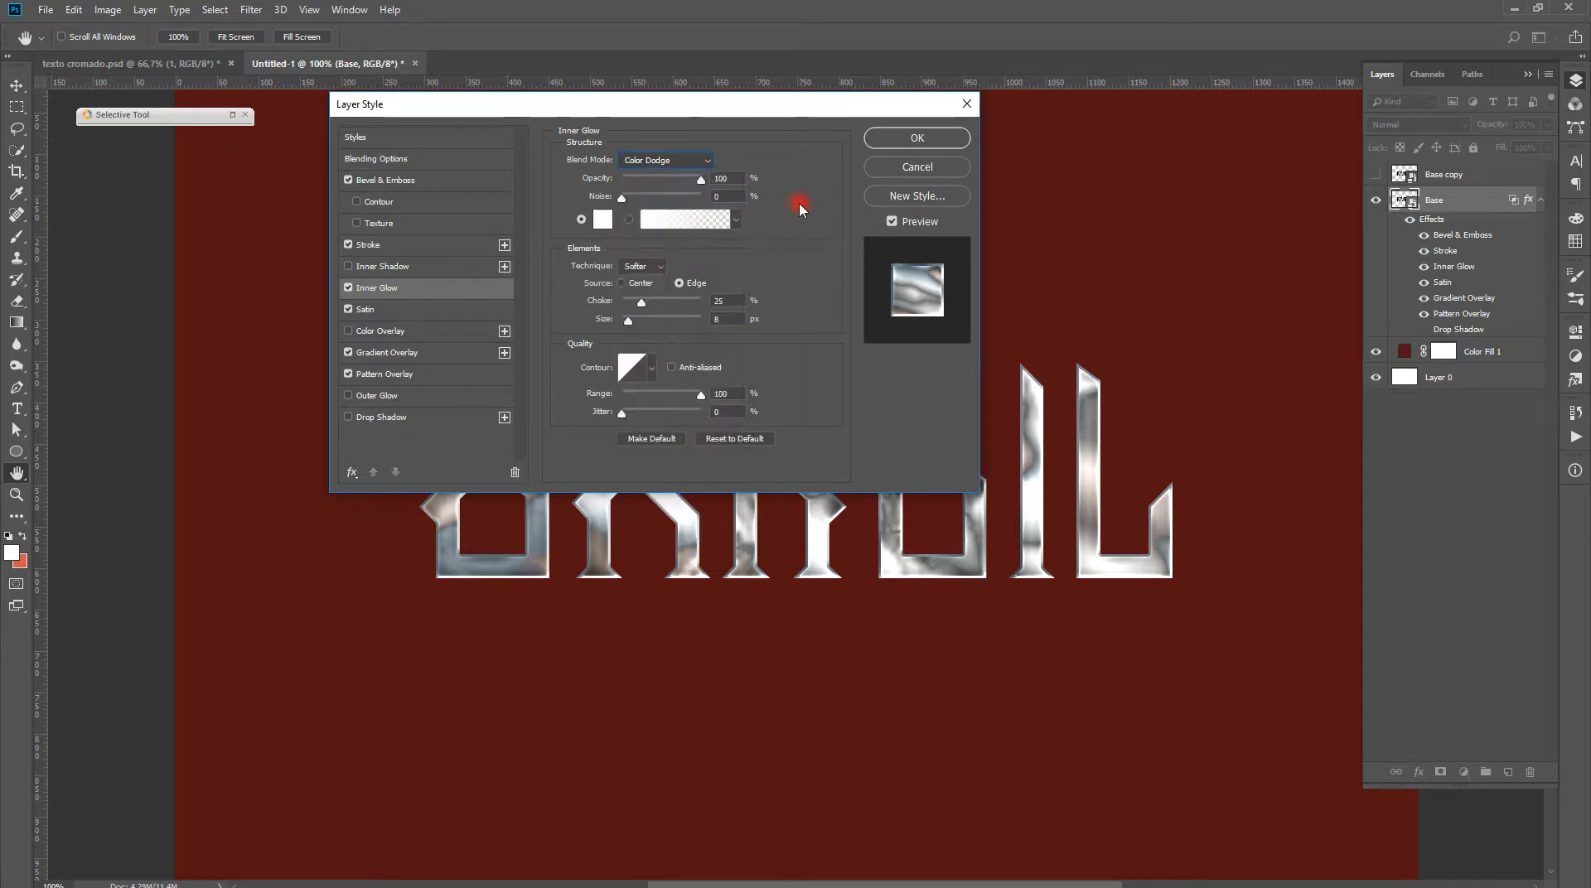
click(630, 220)
click(581, 220)
click(696, 284)
click(646, 267)
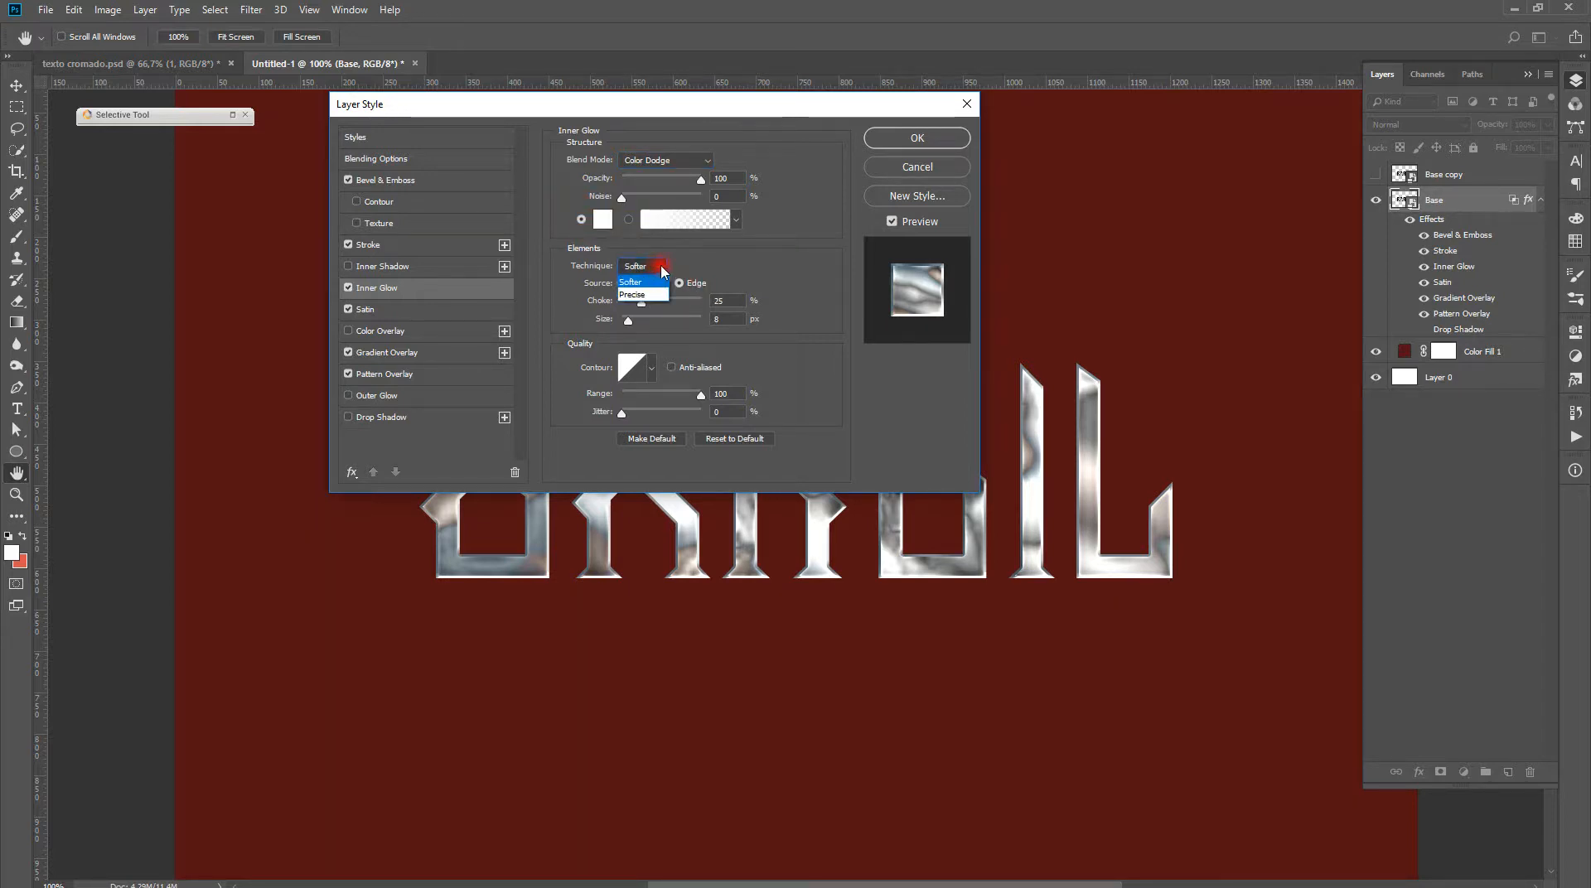
click(646, 268)
click(679, 284)
click(736, 301)
click(701, 395)
key(Tab)
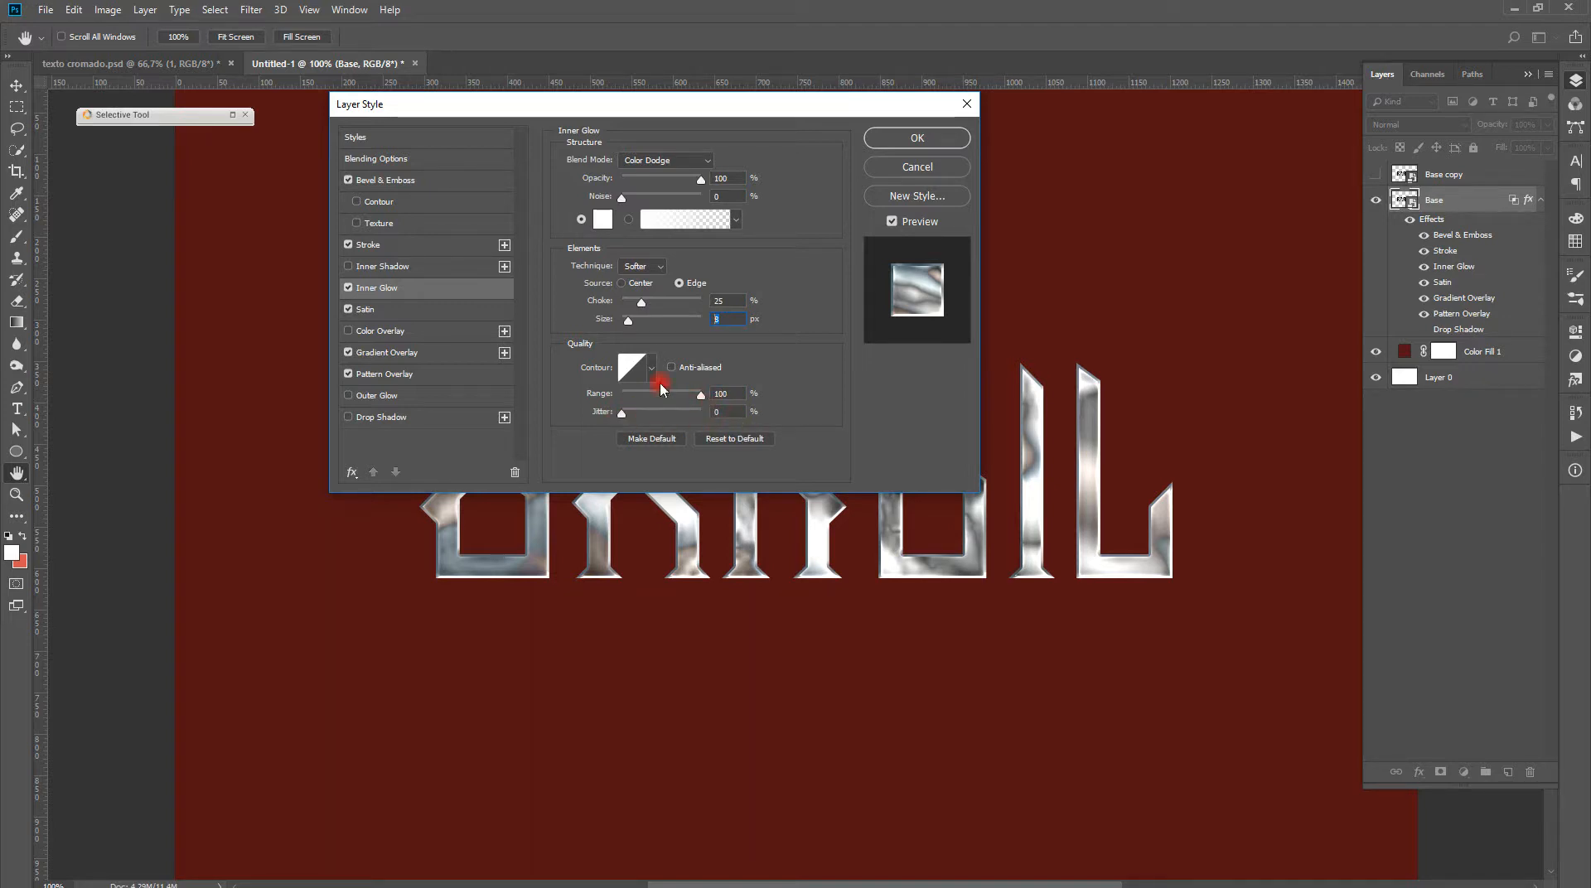
Examine the Base layer's Satin settings, including blend mode, opacity, angle, distance, size and contour shape
click(445, 315)
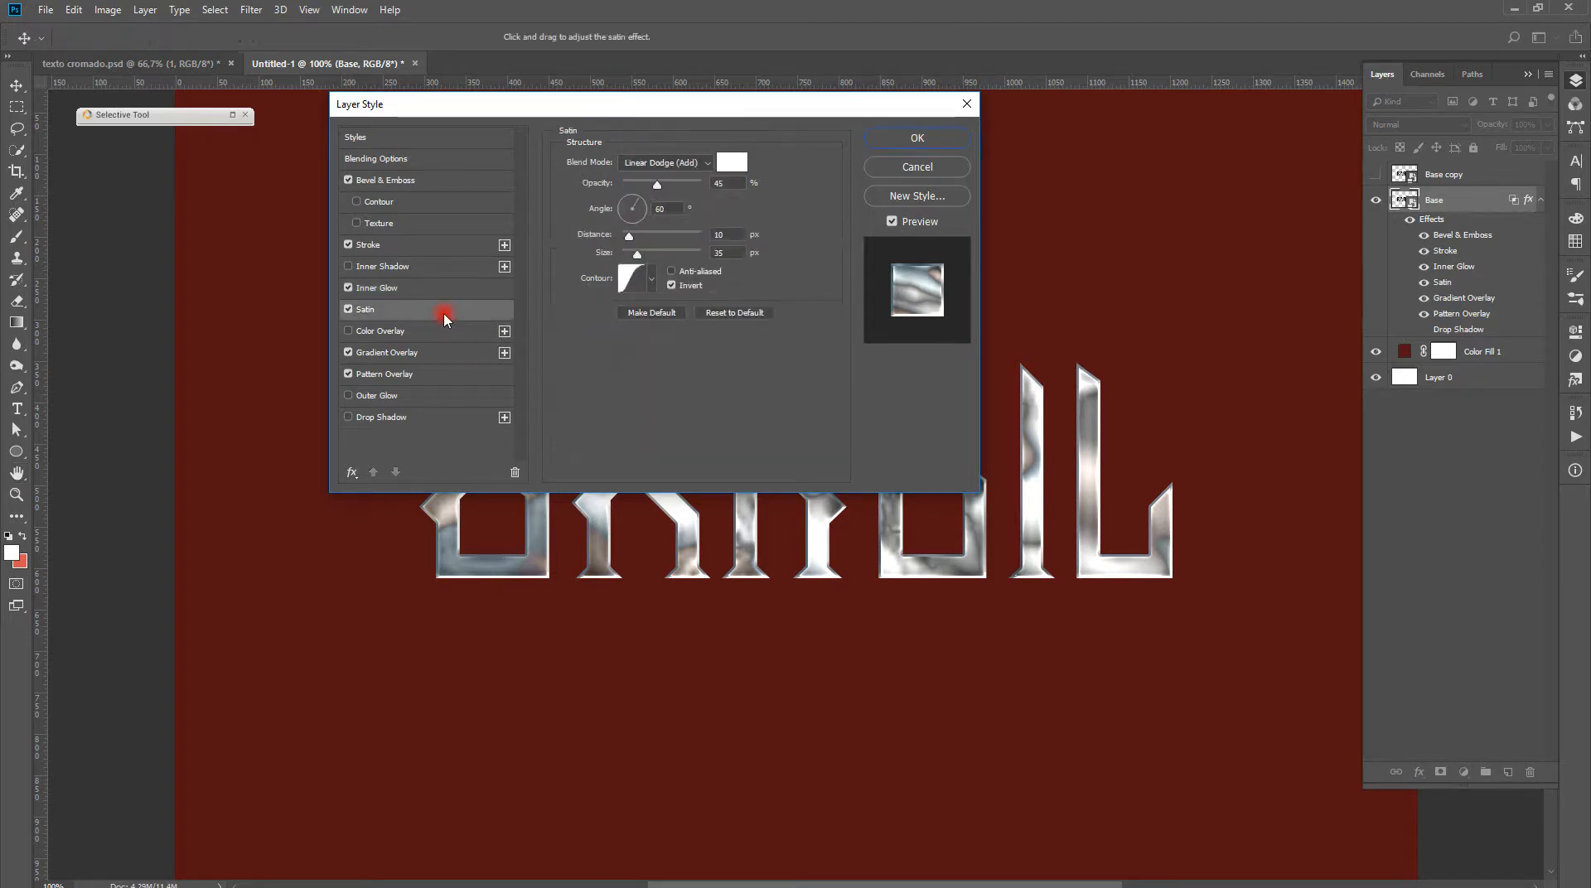
click(662, 164)
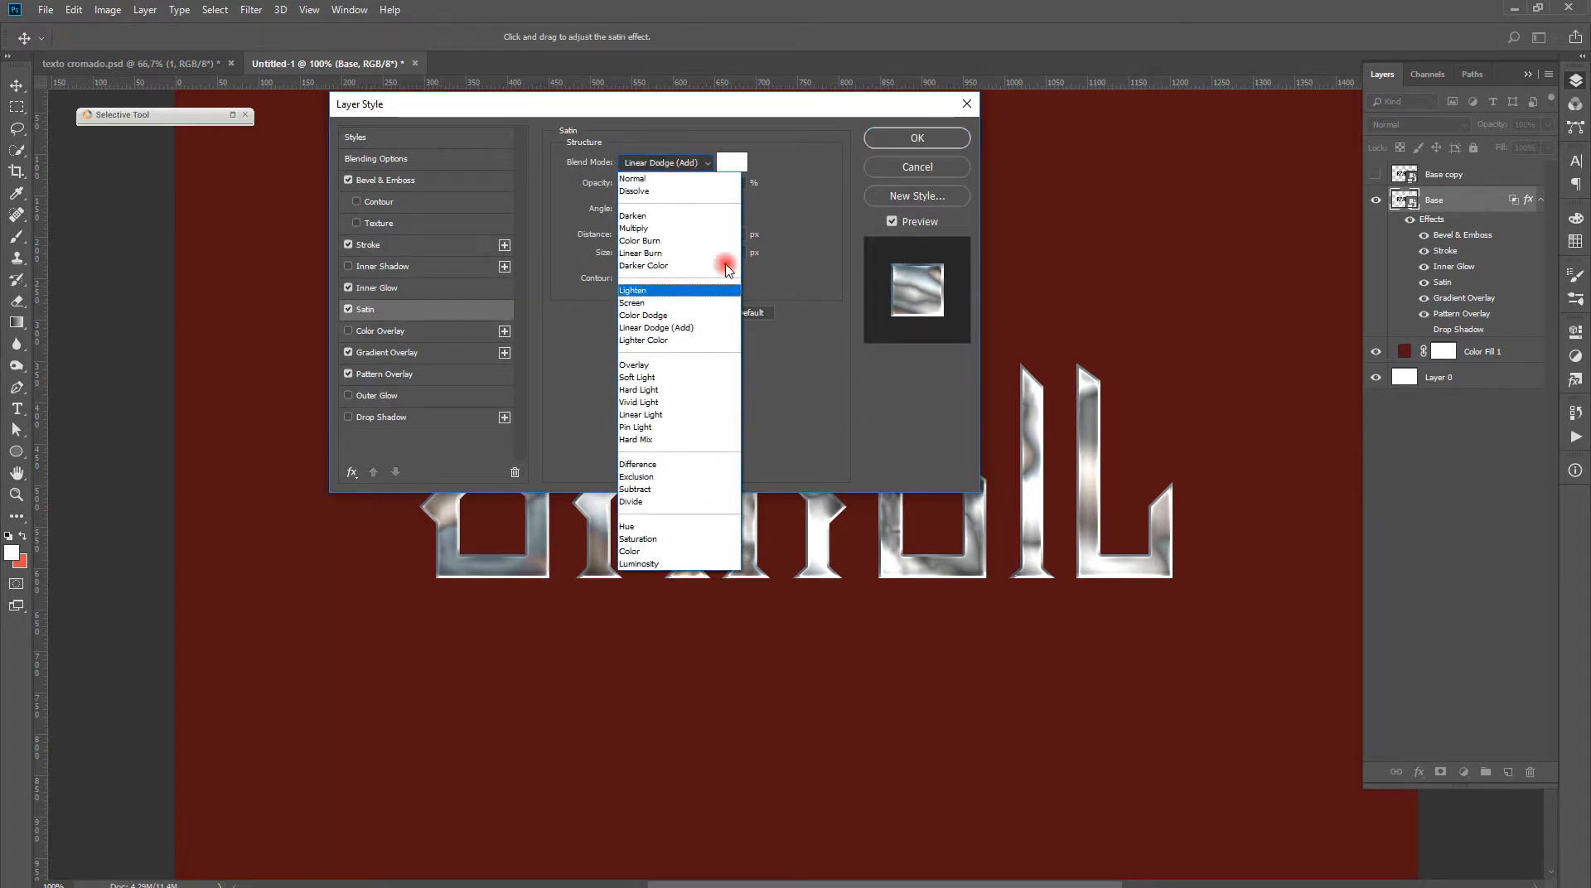
click(804, 151)
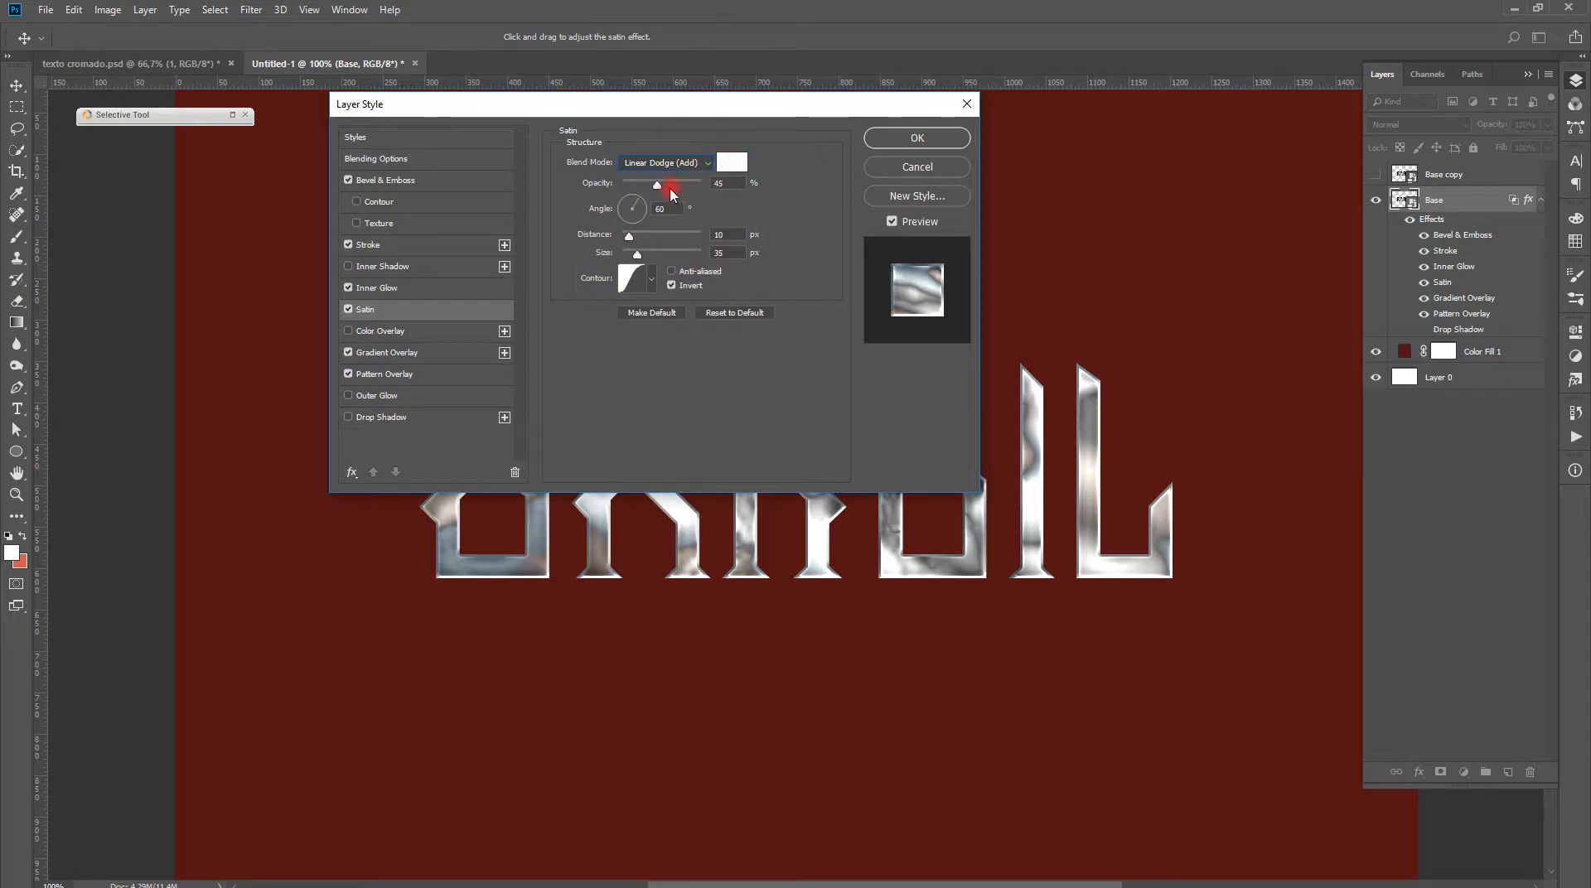
click(651, 286)
click(683, 317)
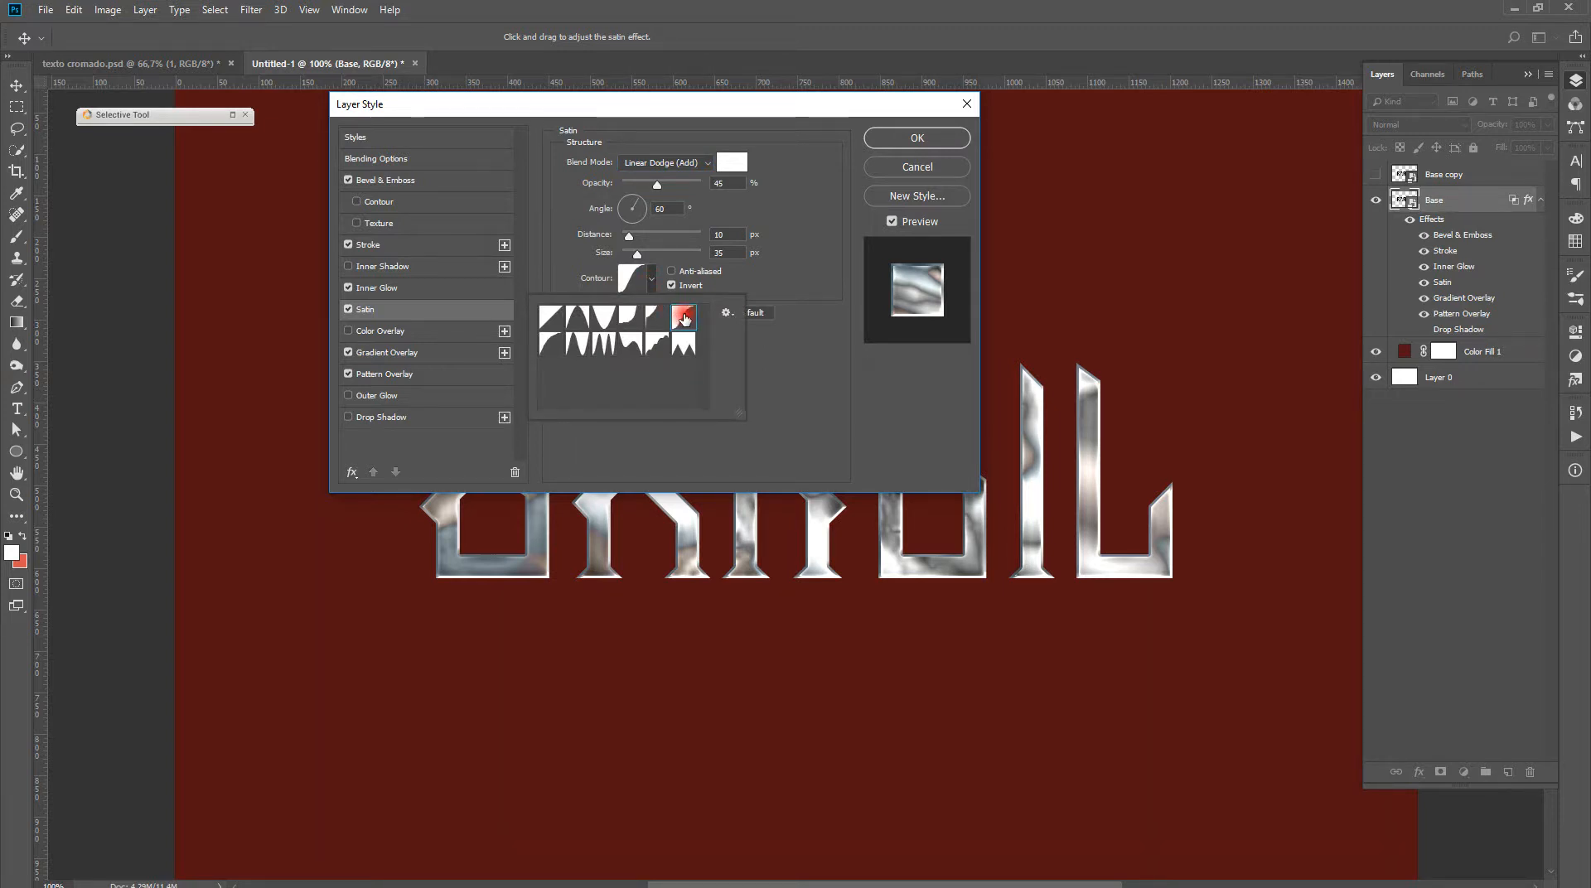
click(763, 288)
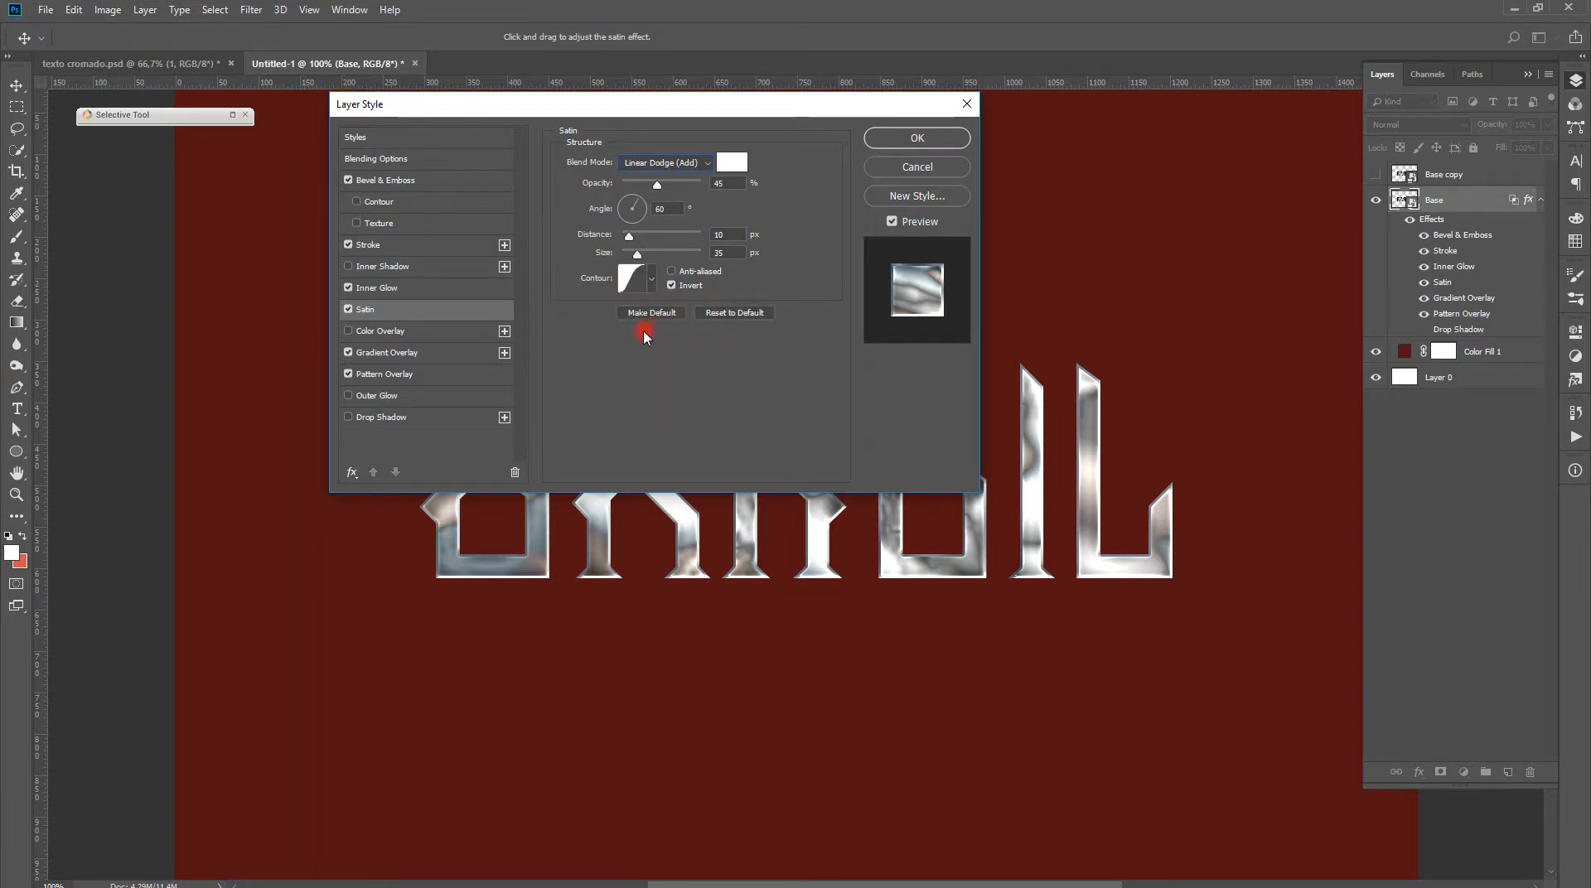
Examine the Base layer's Gradient Overlay, including its blend mode, gradient color stops, style, angle and scale
click(412, 352)
click(660, 245)
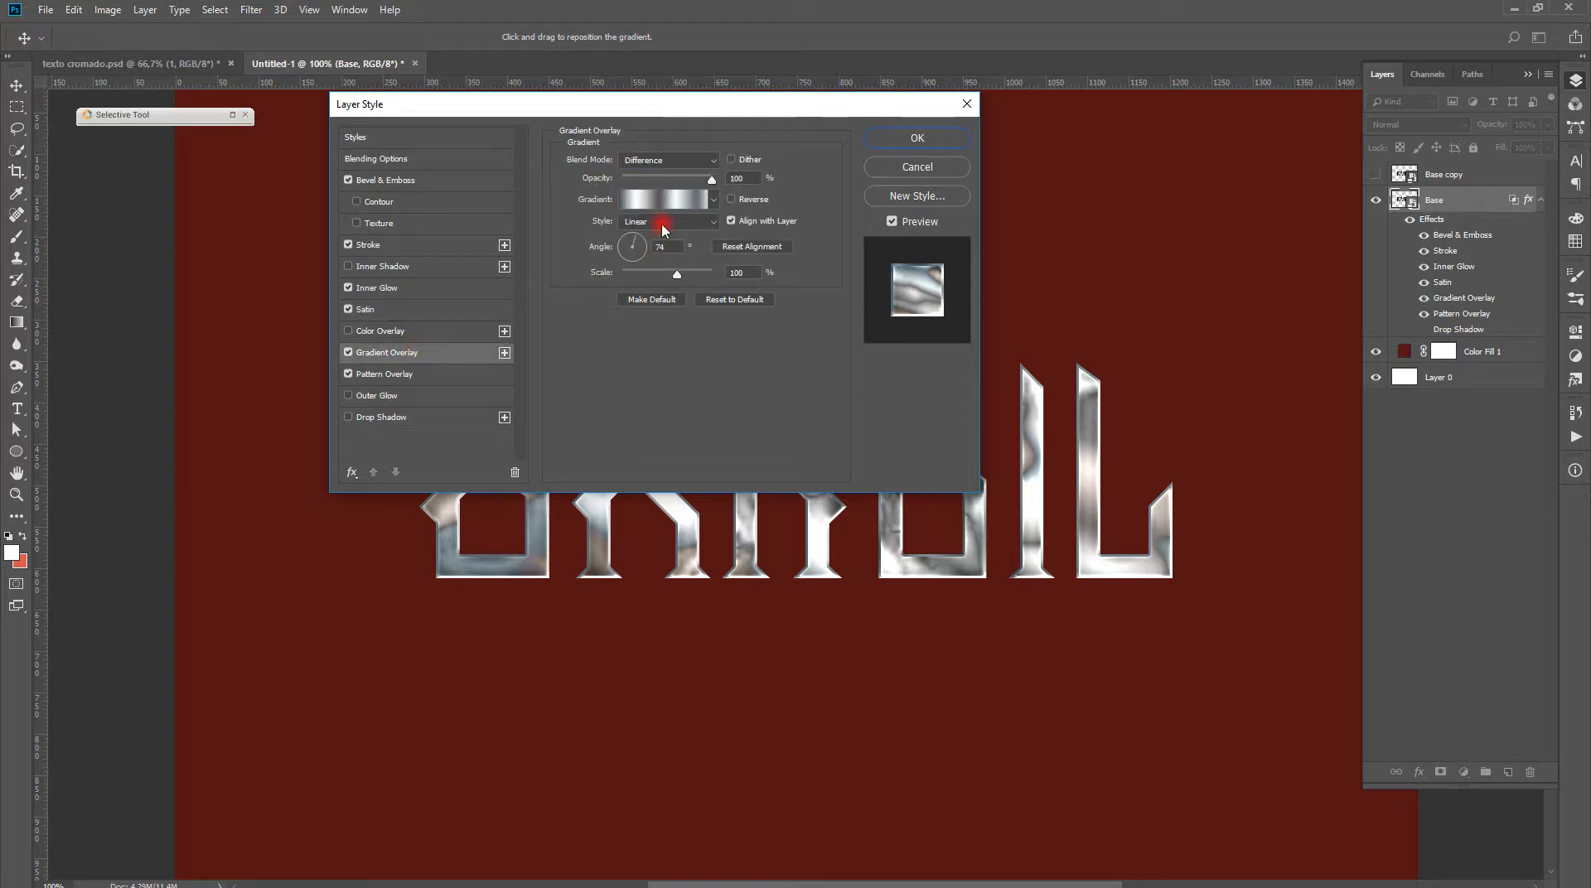
click(675, 161)
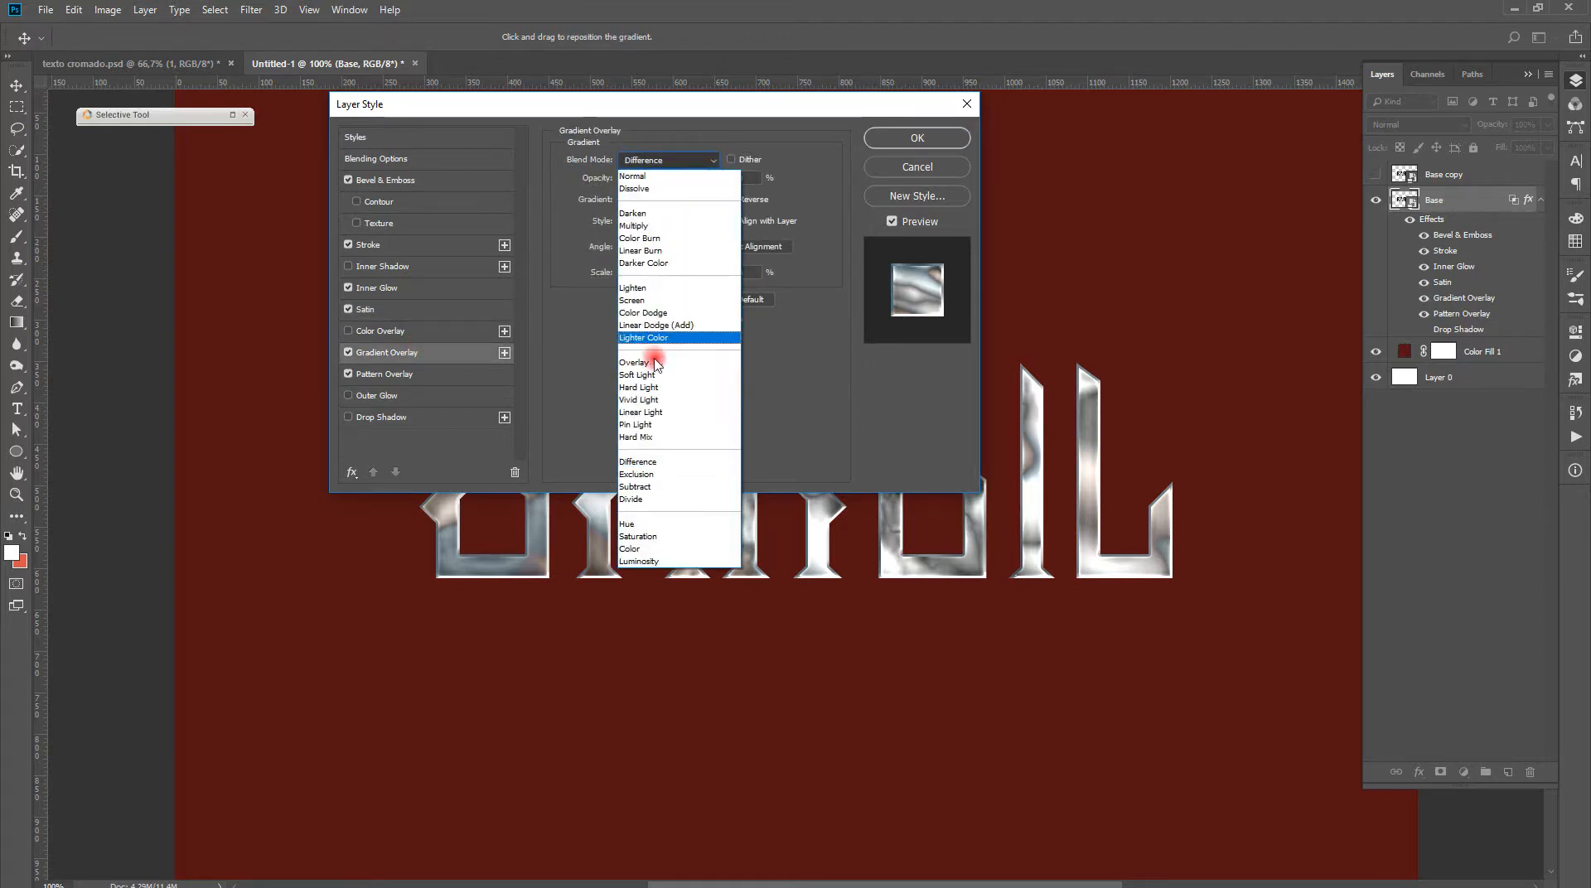
click(642, 462)
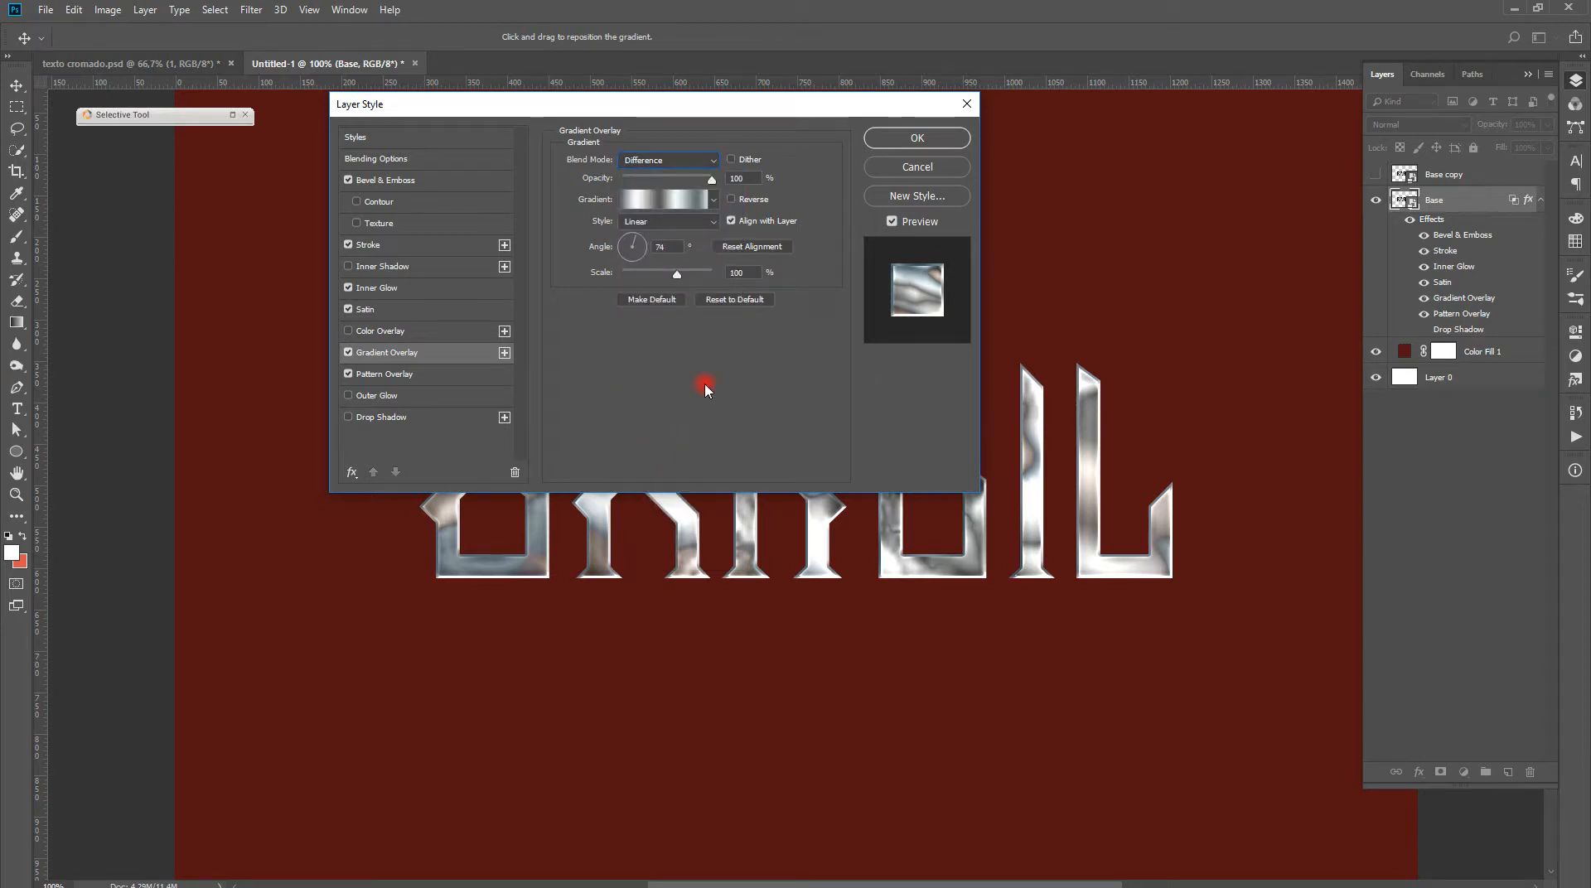
click(665, 199)
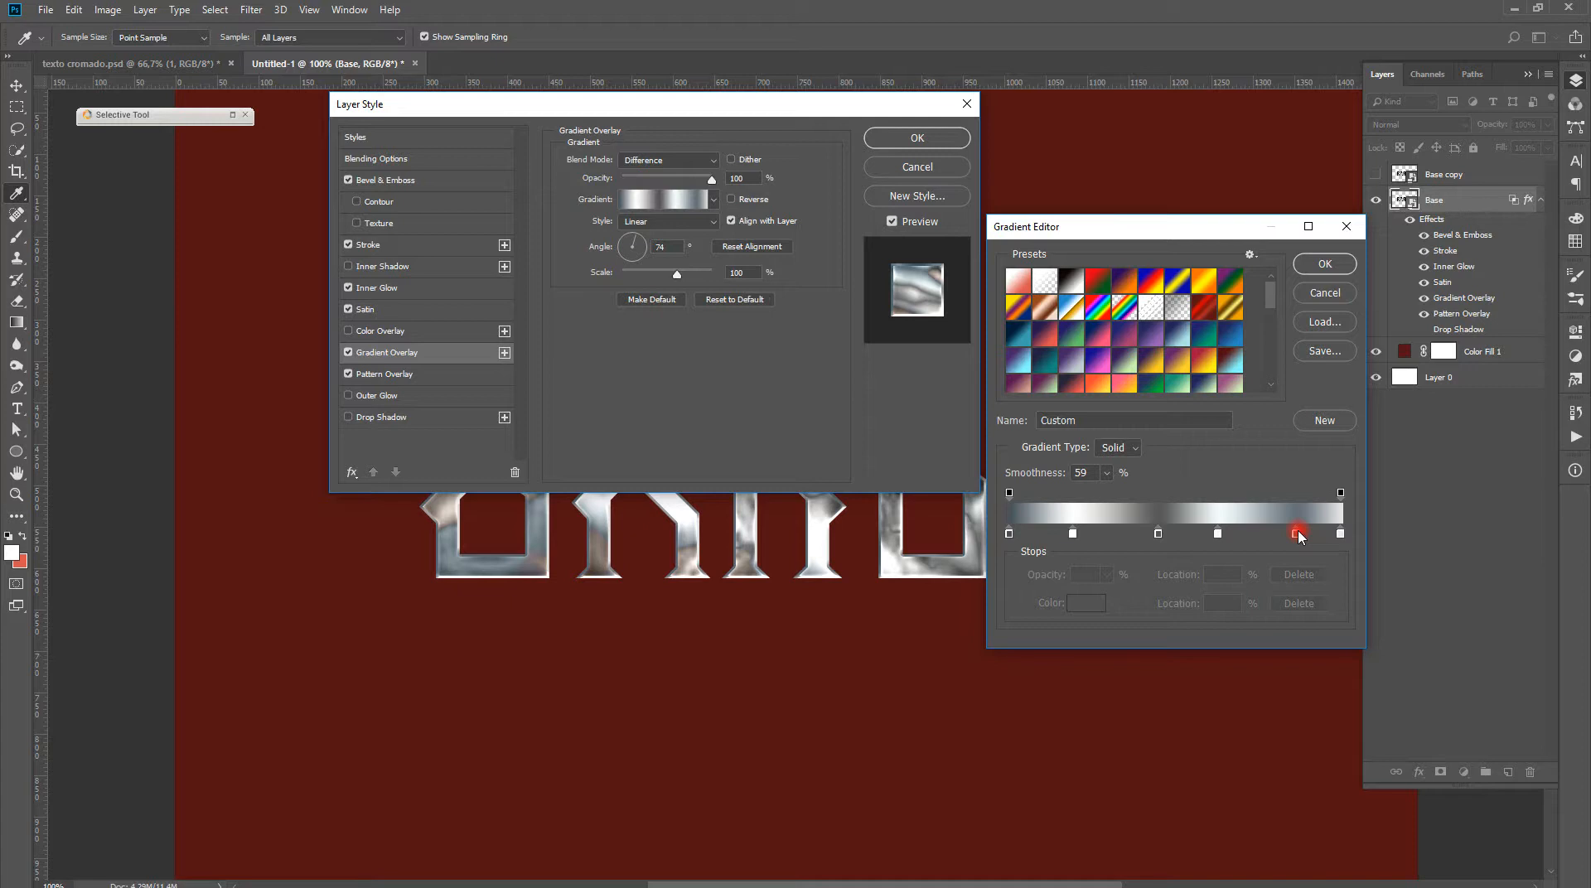
click(642, 245)
click(1324, 265)
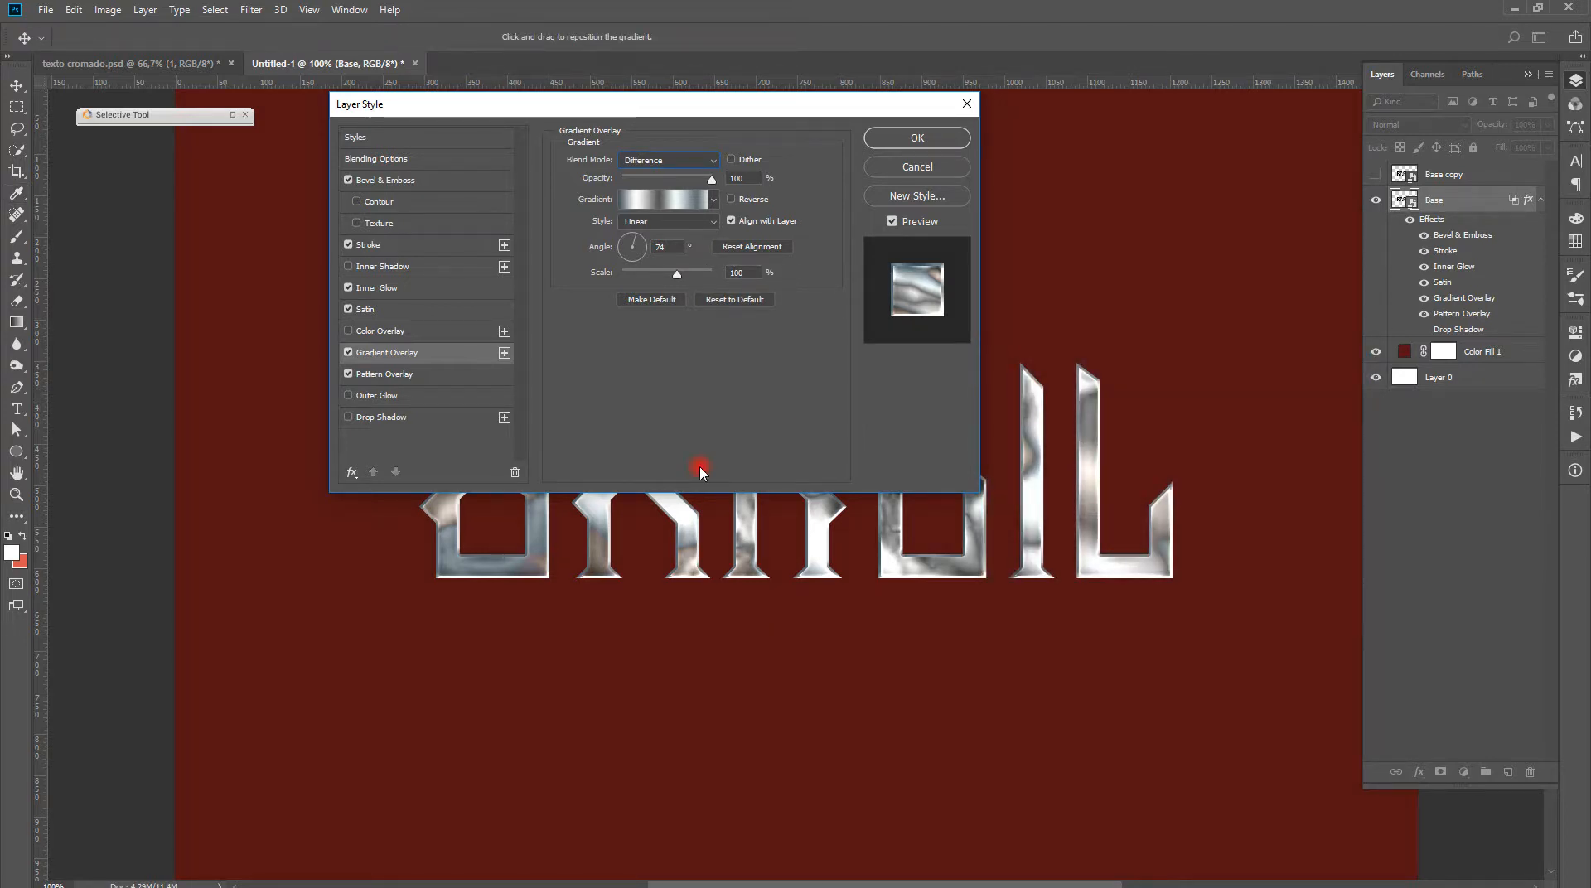
Check the pattern used by the Base layer's Pattern Overlay and apply the layer styles
click(407, 379)
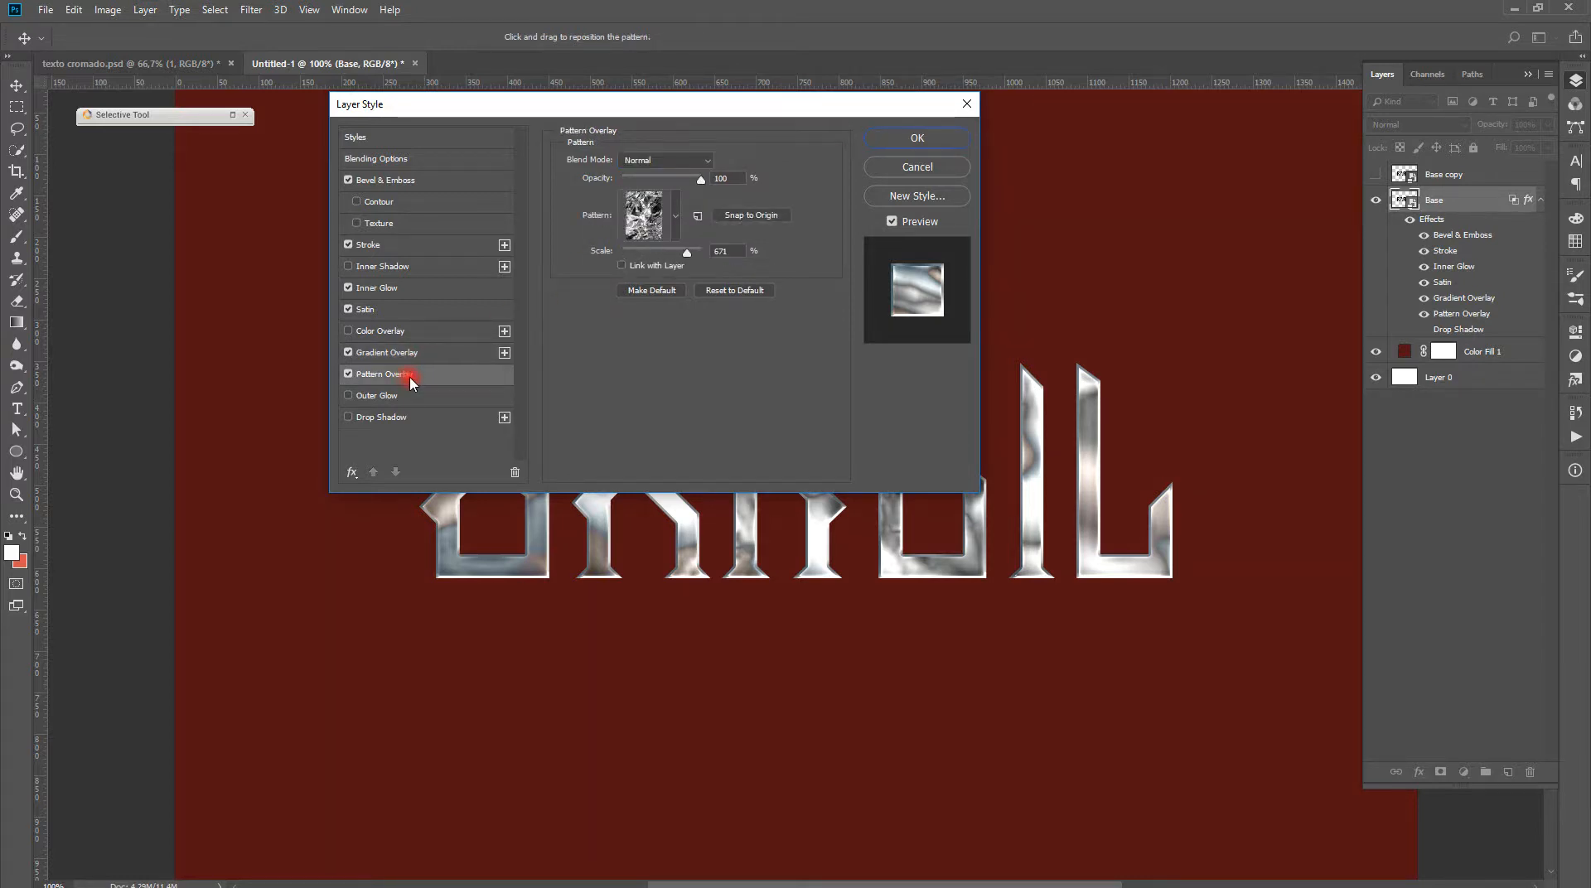
click(675, 217)
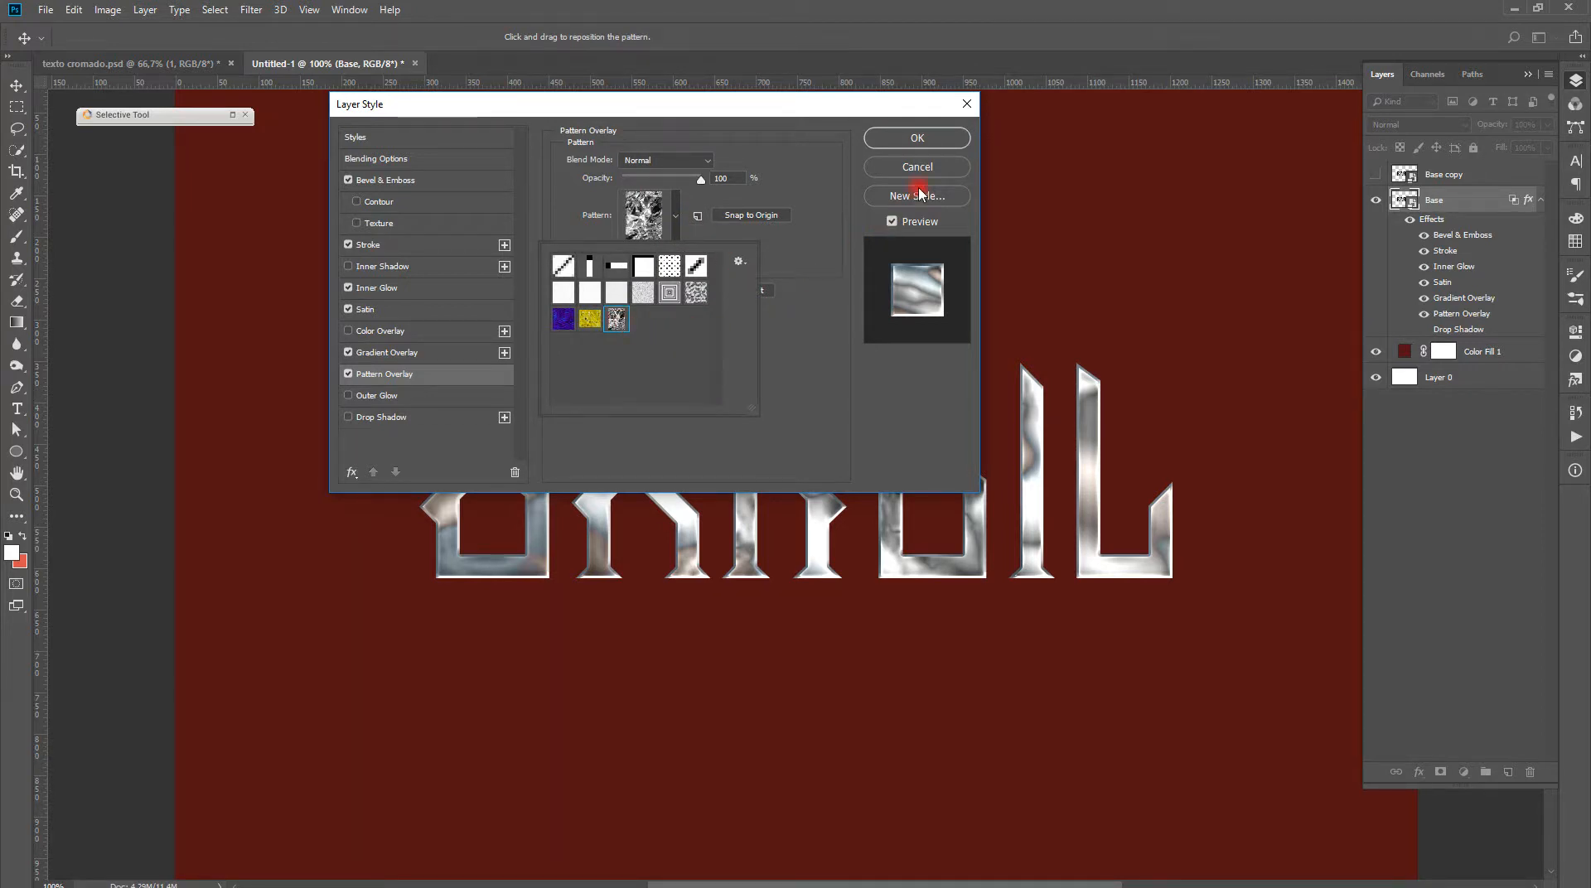
click(955, 139)
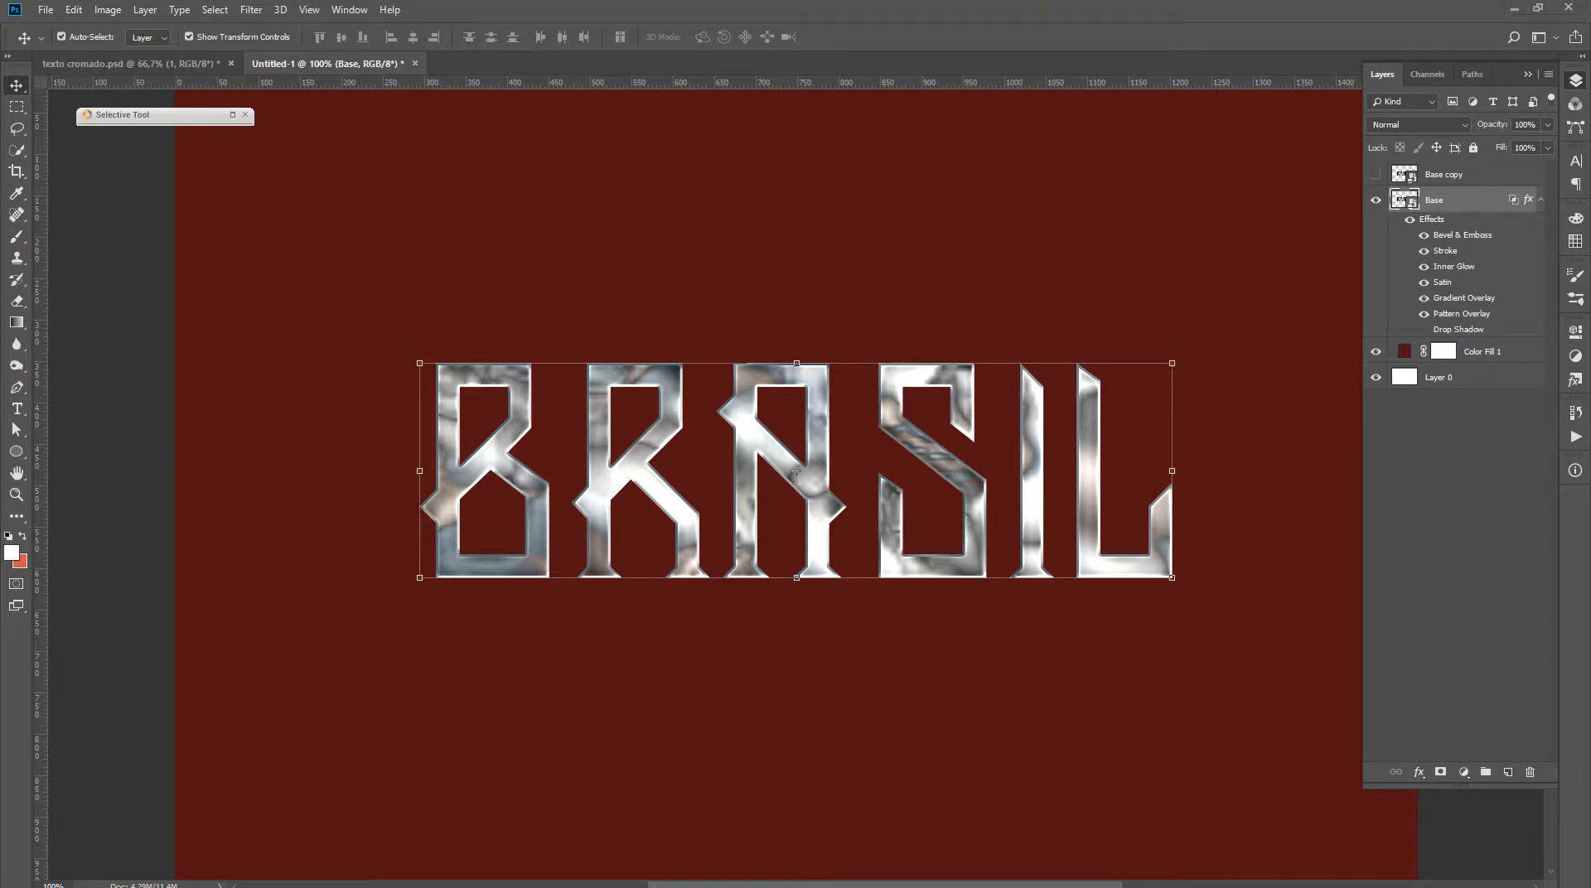
Switch to the Chrome browser and search Google for "texture metal"
drag(1589, 318, 778, 218)
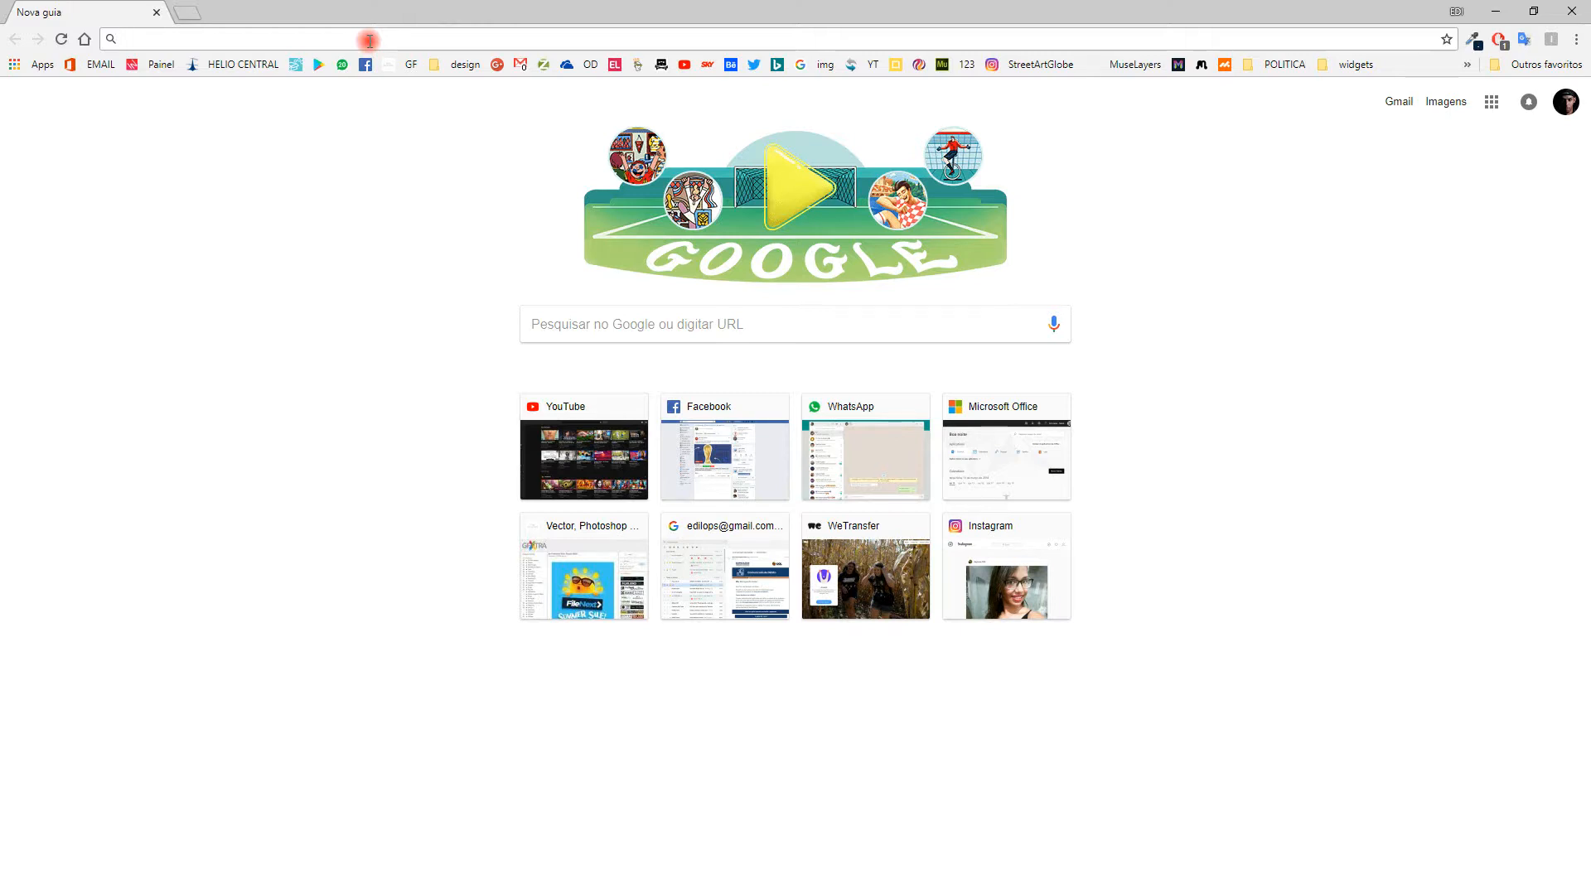
text(tex)
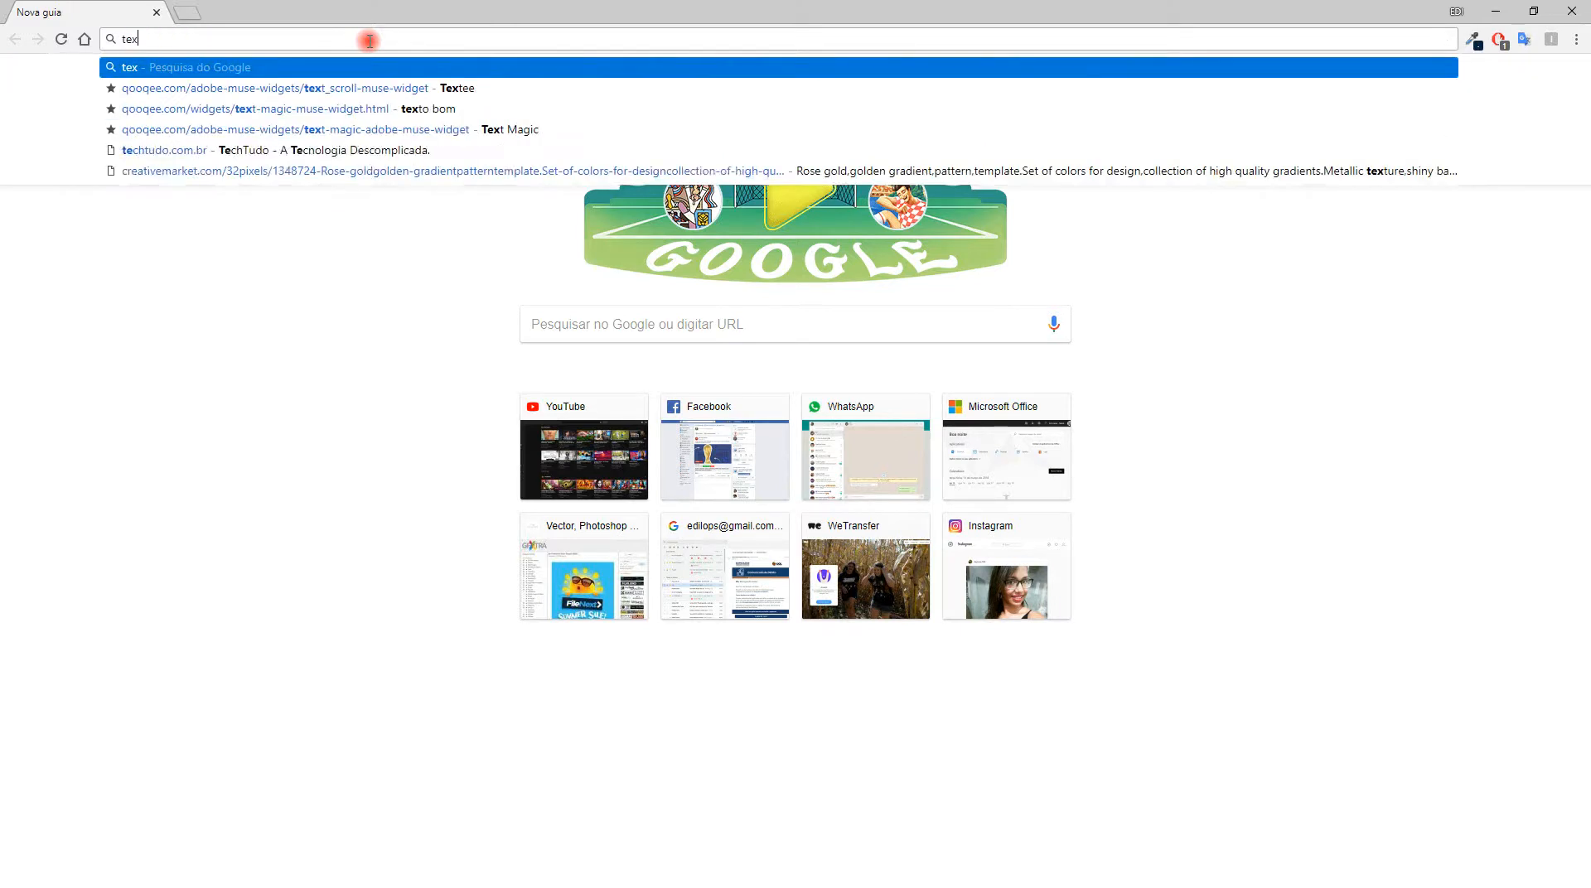
text(utre metal)
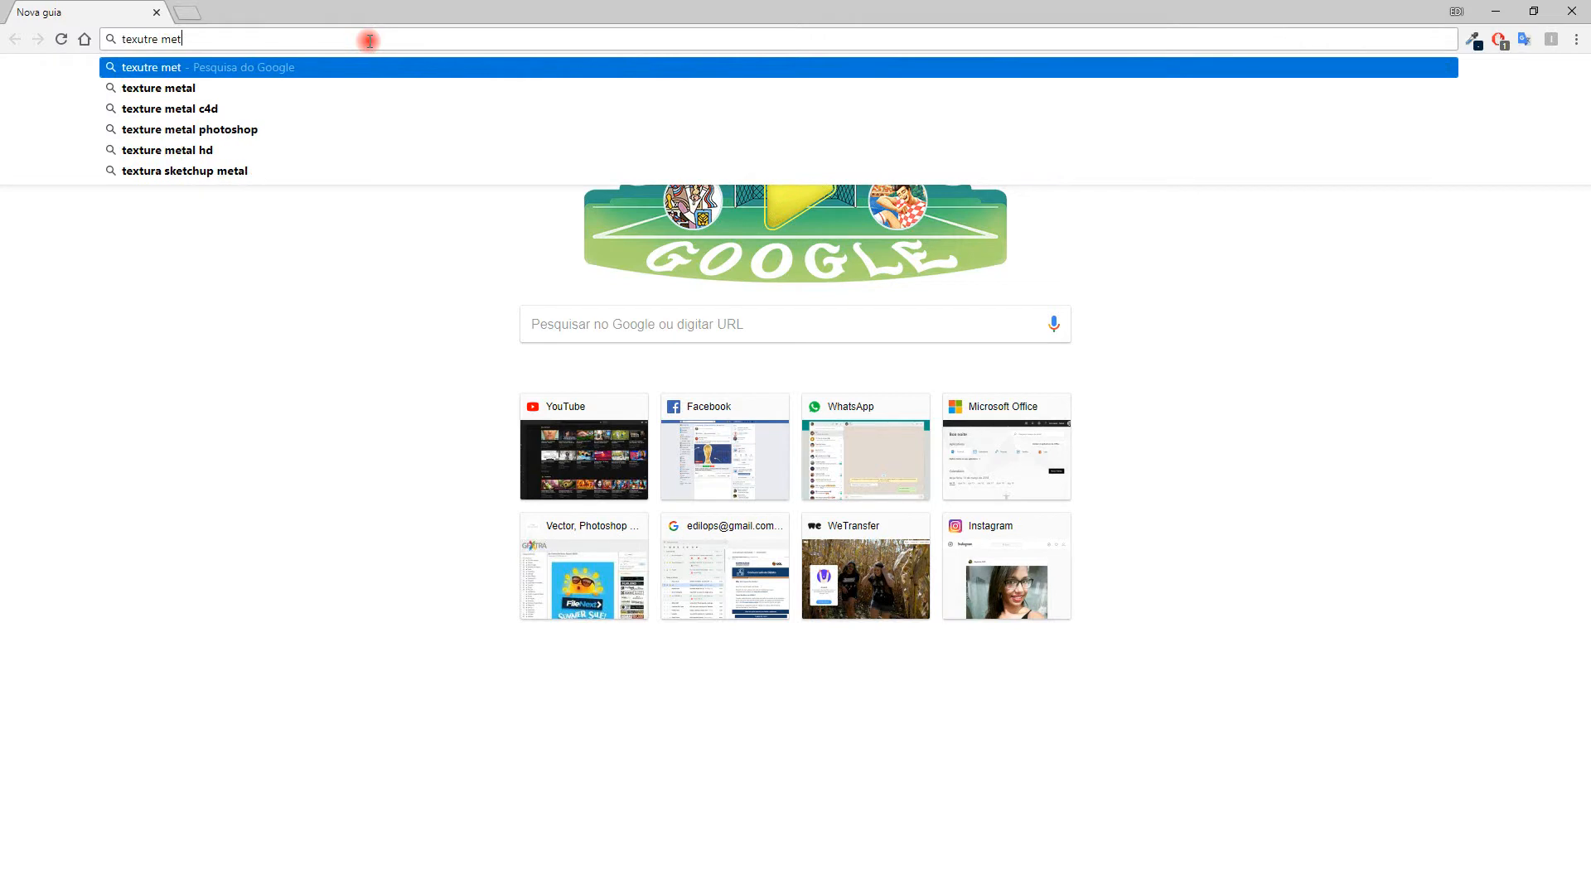
key(Return)
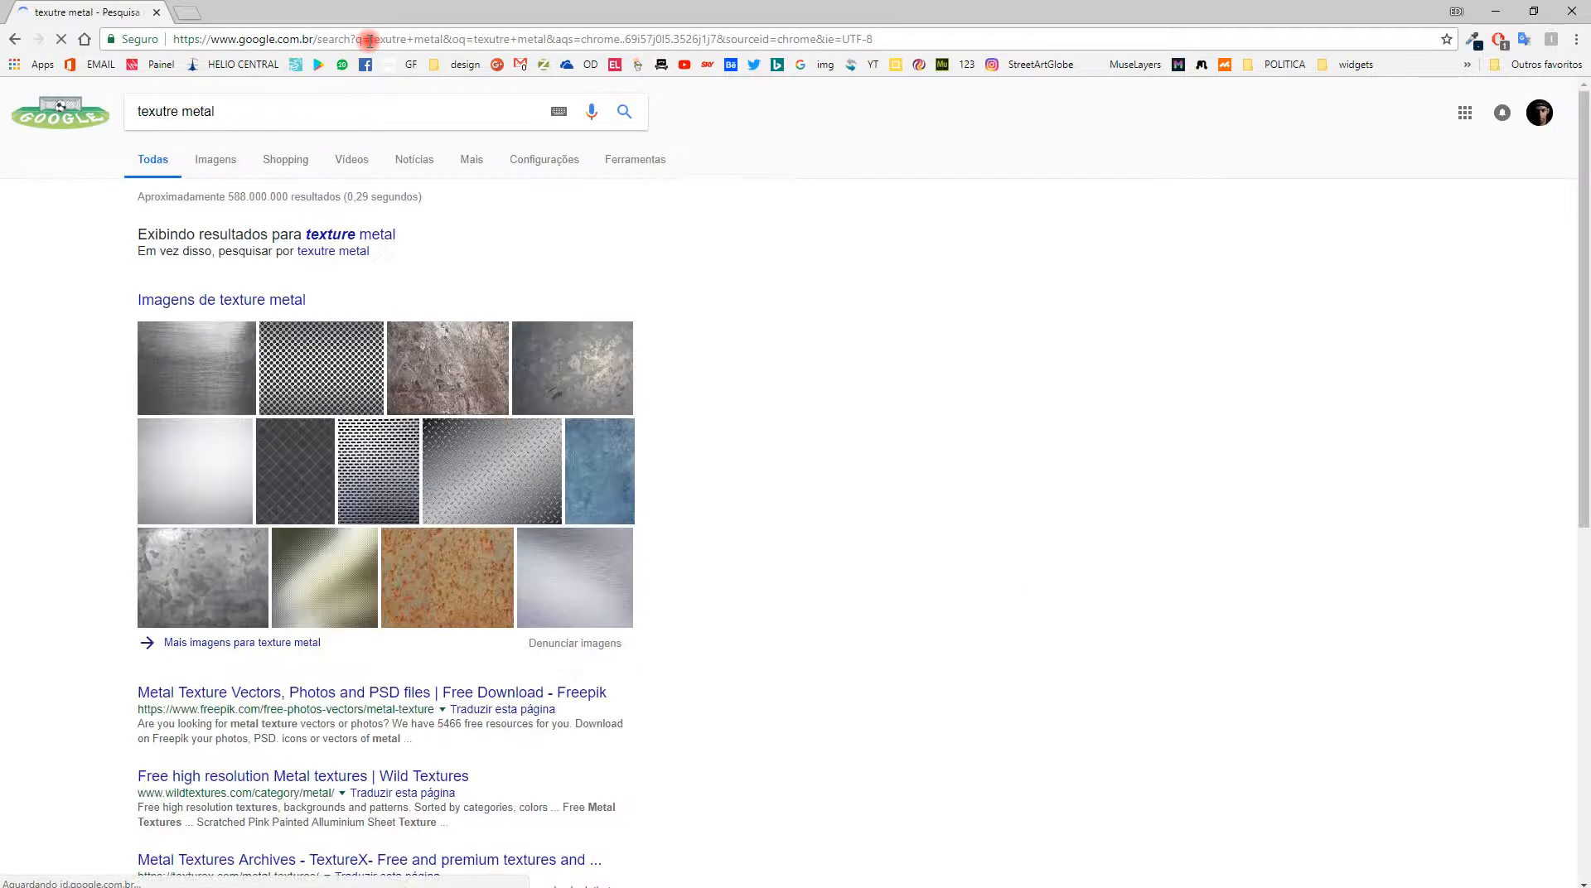
click(379, 236)
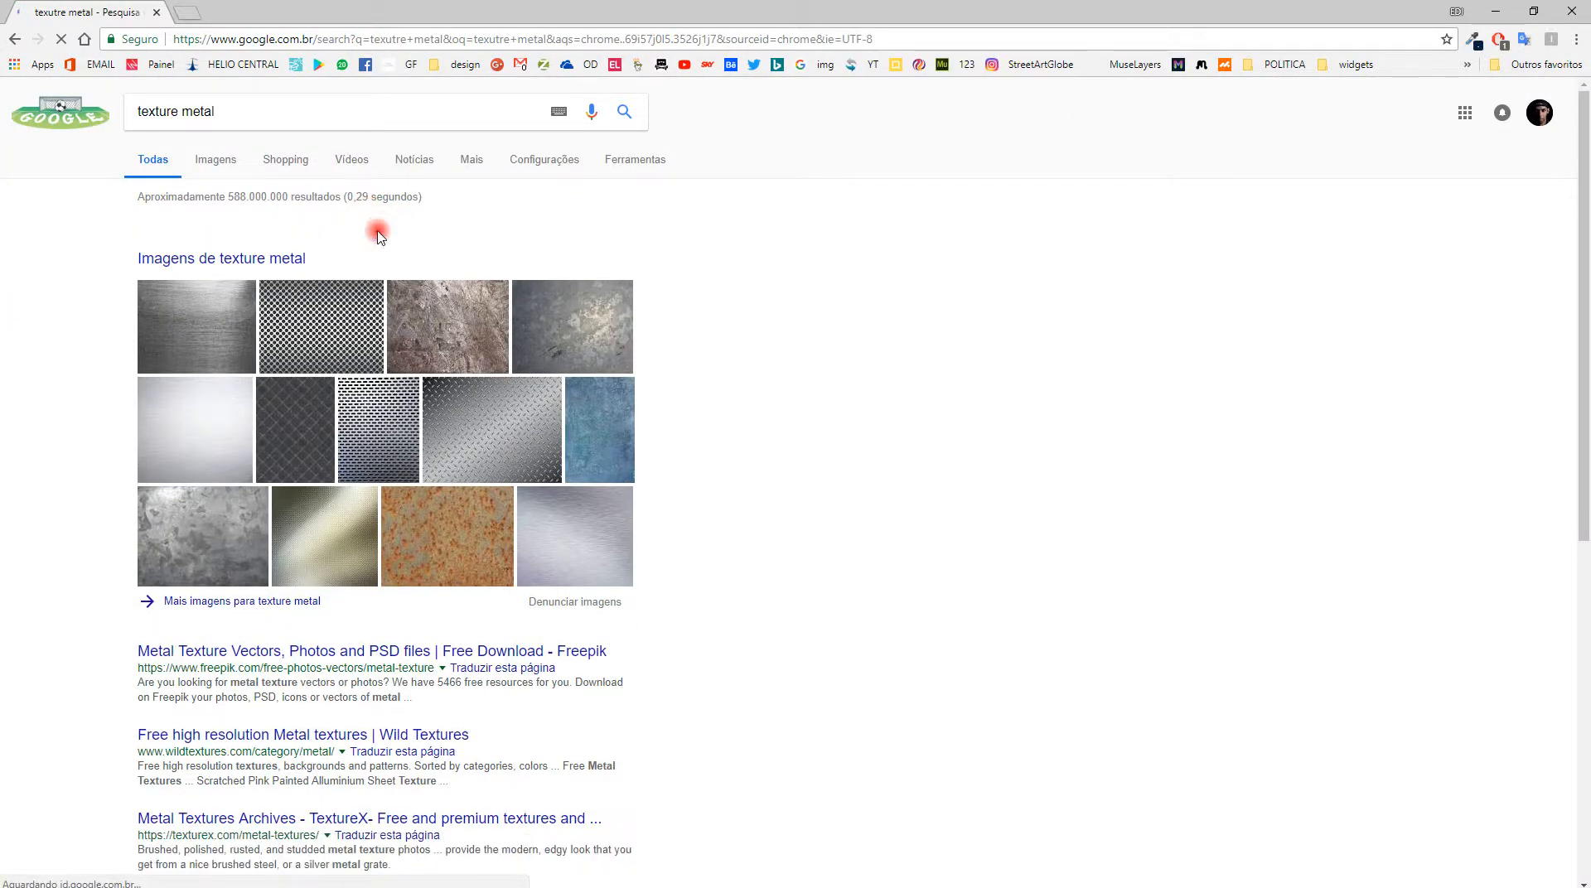
Open Pinterest in a new tab and search it for "texture metal"
click(195, 15)
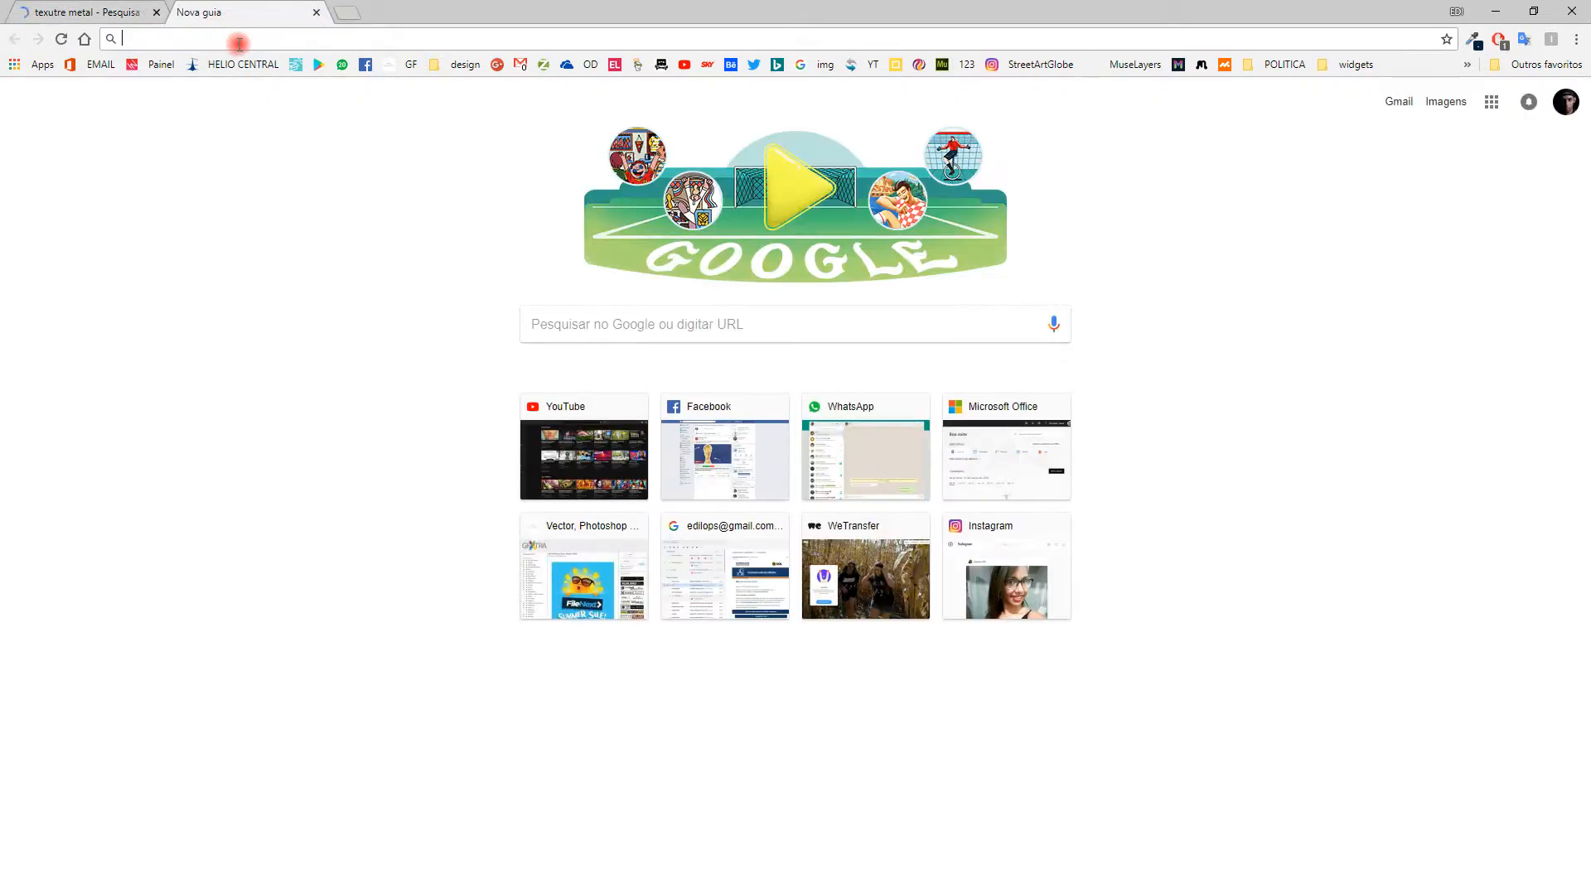
text(pinterst)
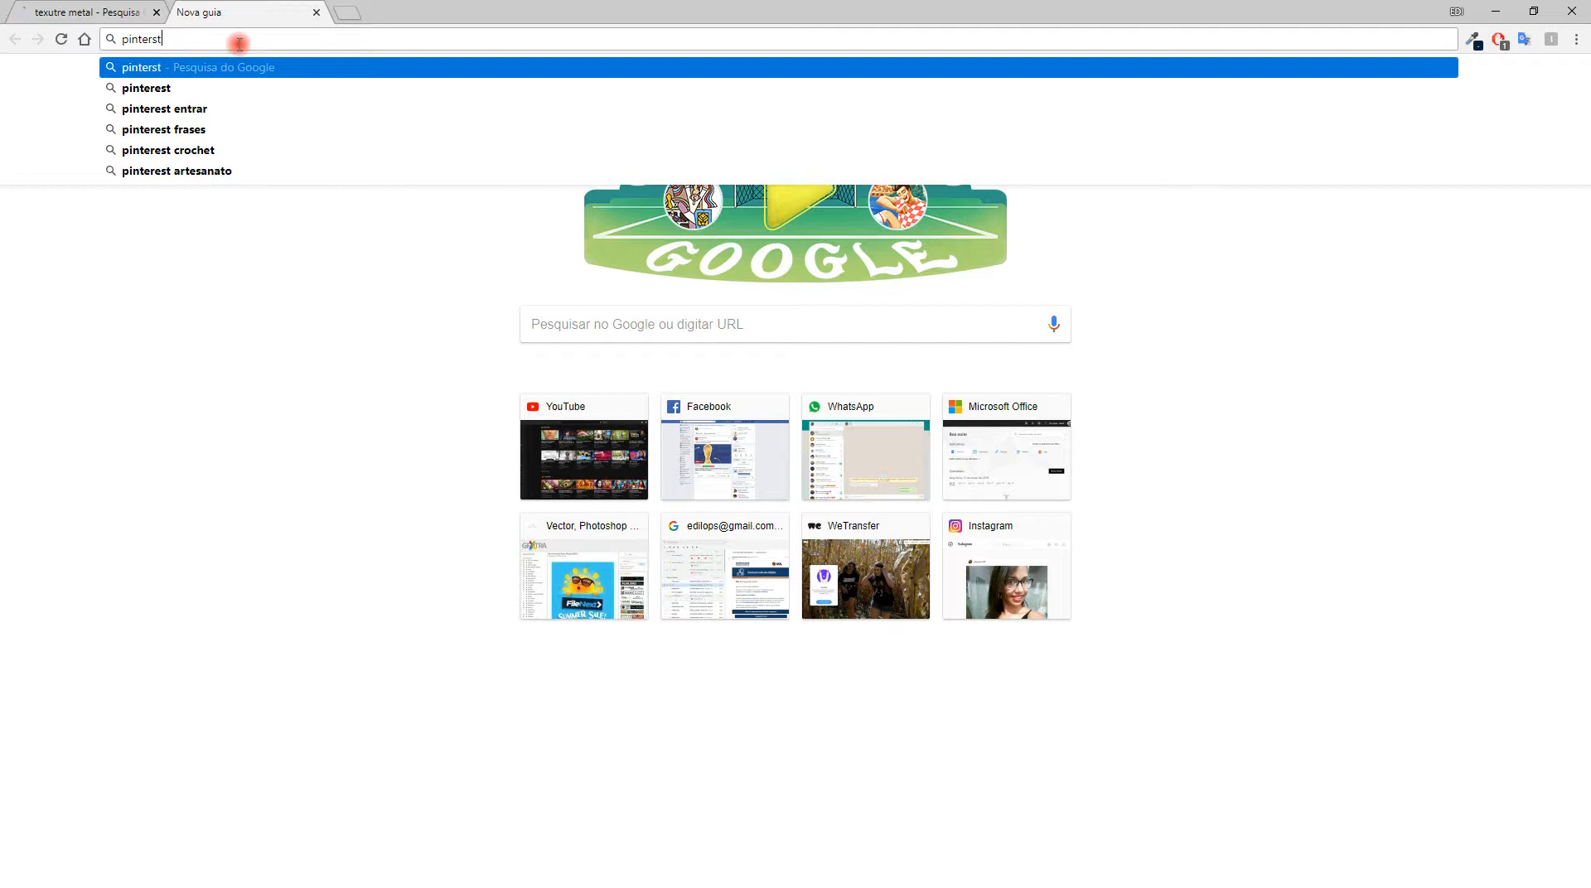
key(Return)
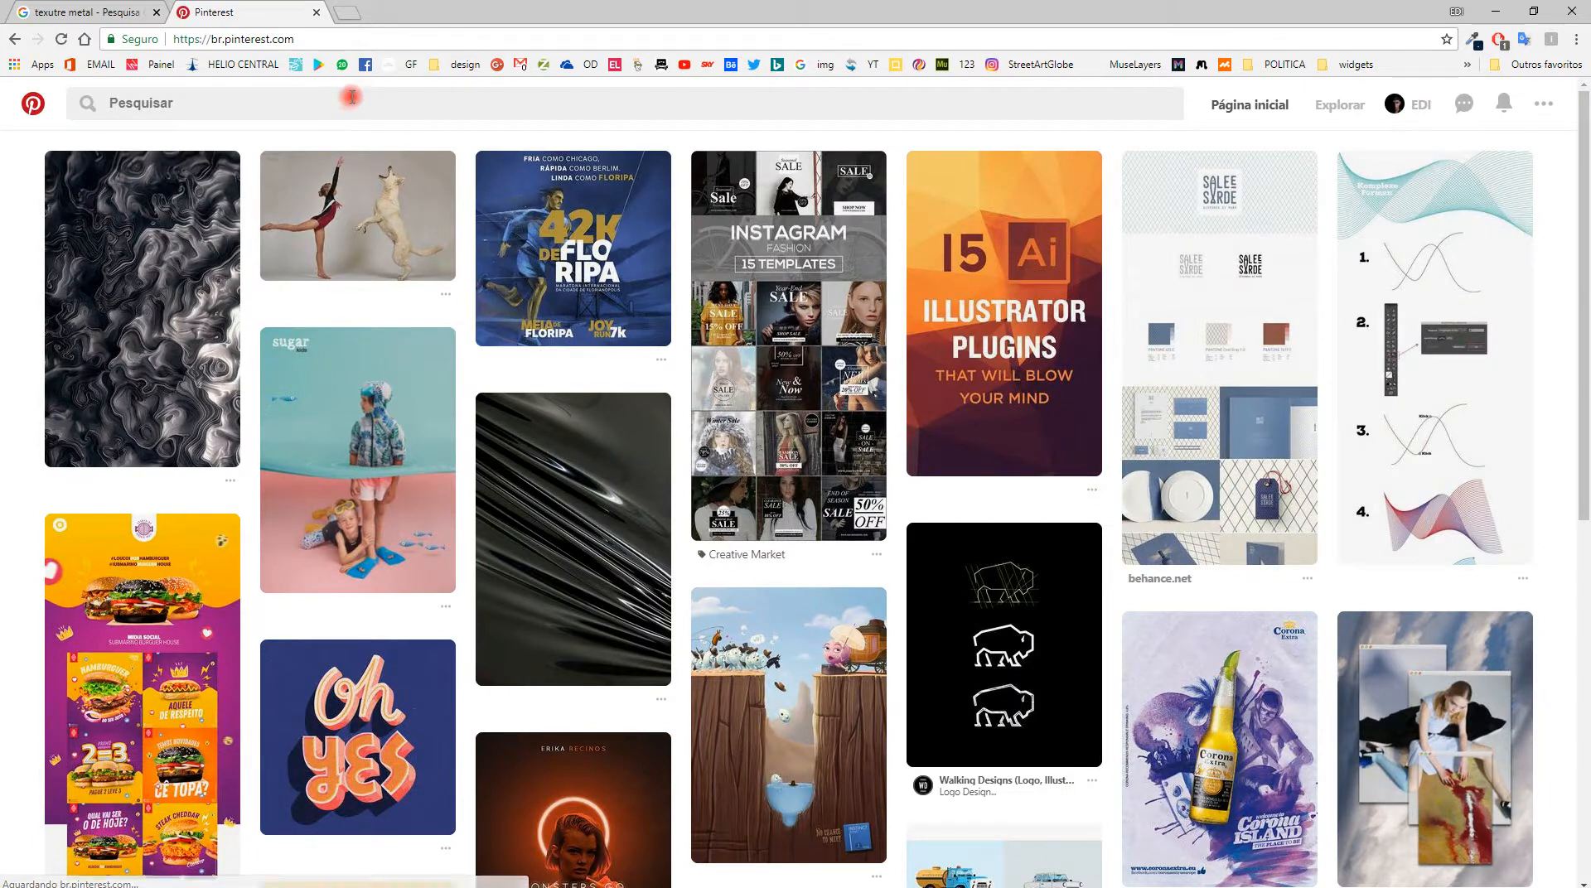
click(309, 103)
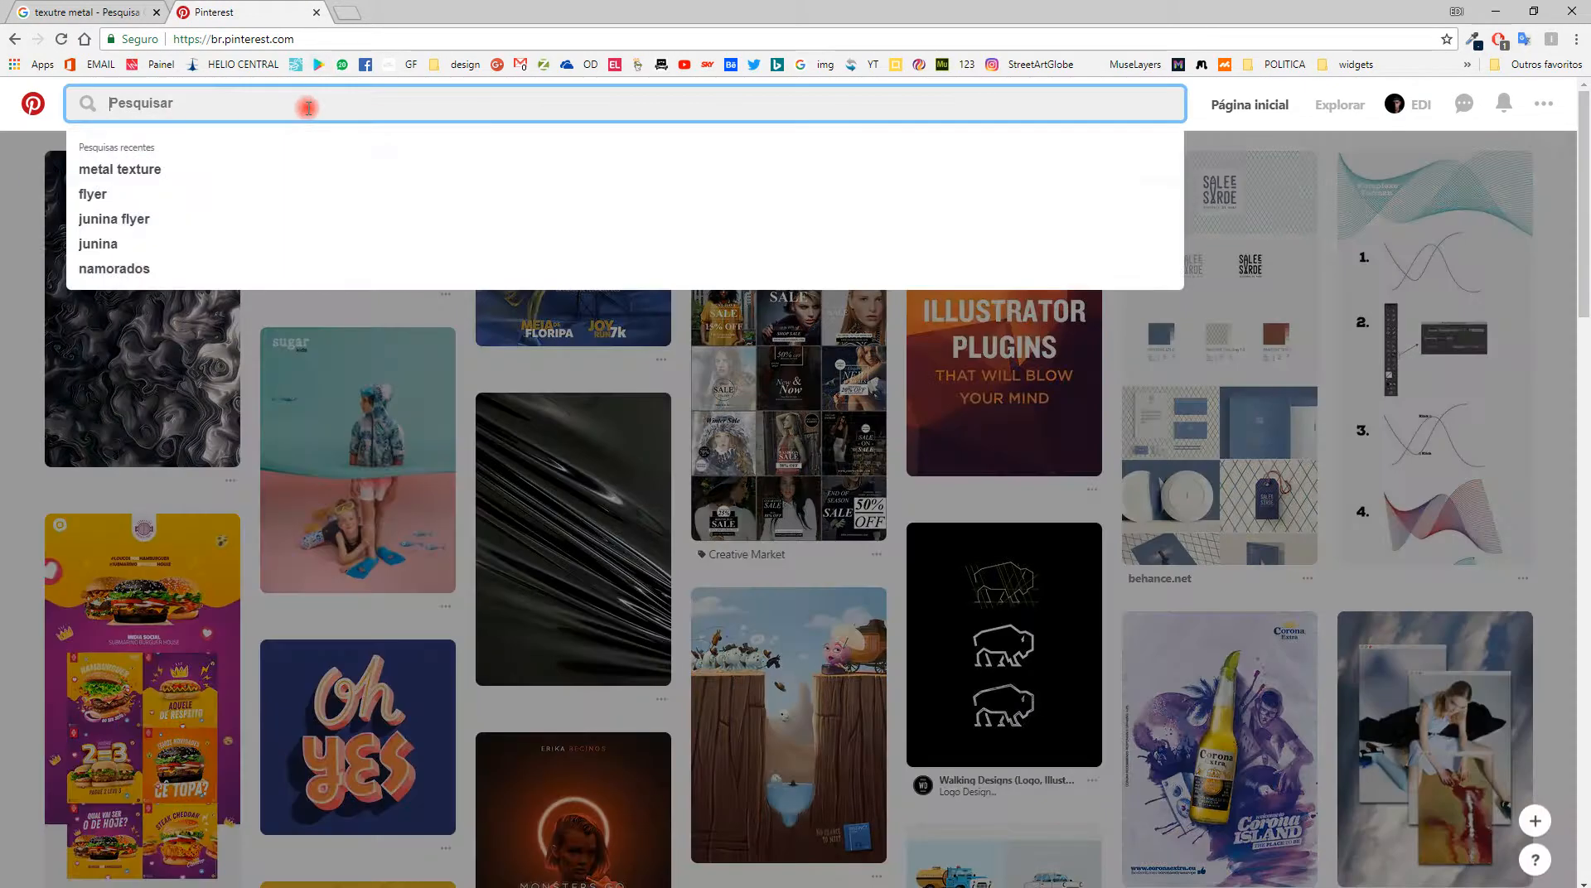
text(texture meta)
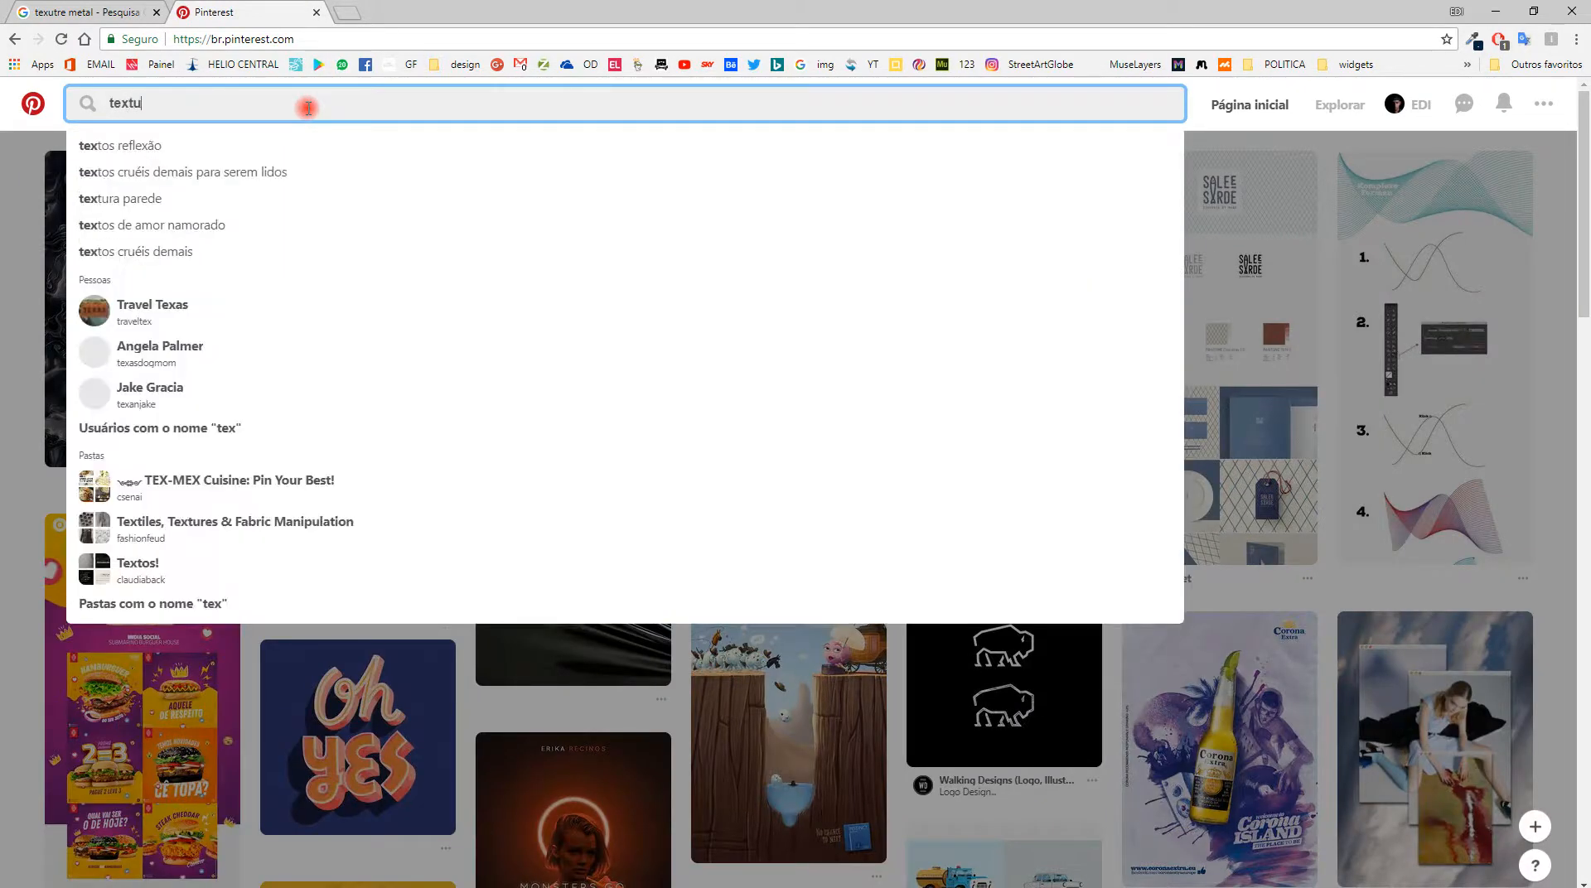
text(l)
key(Return)
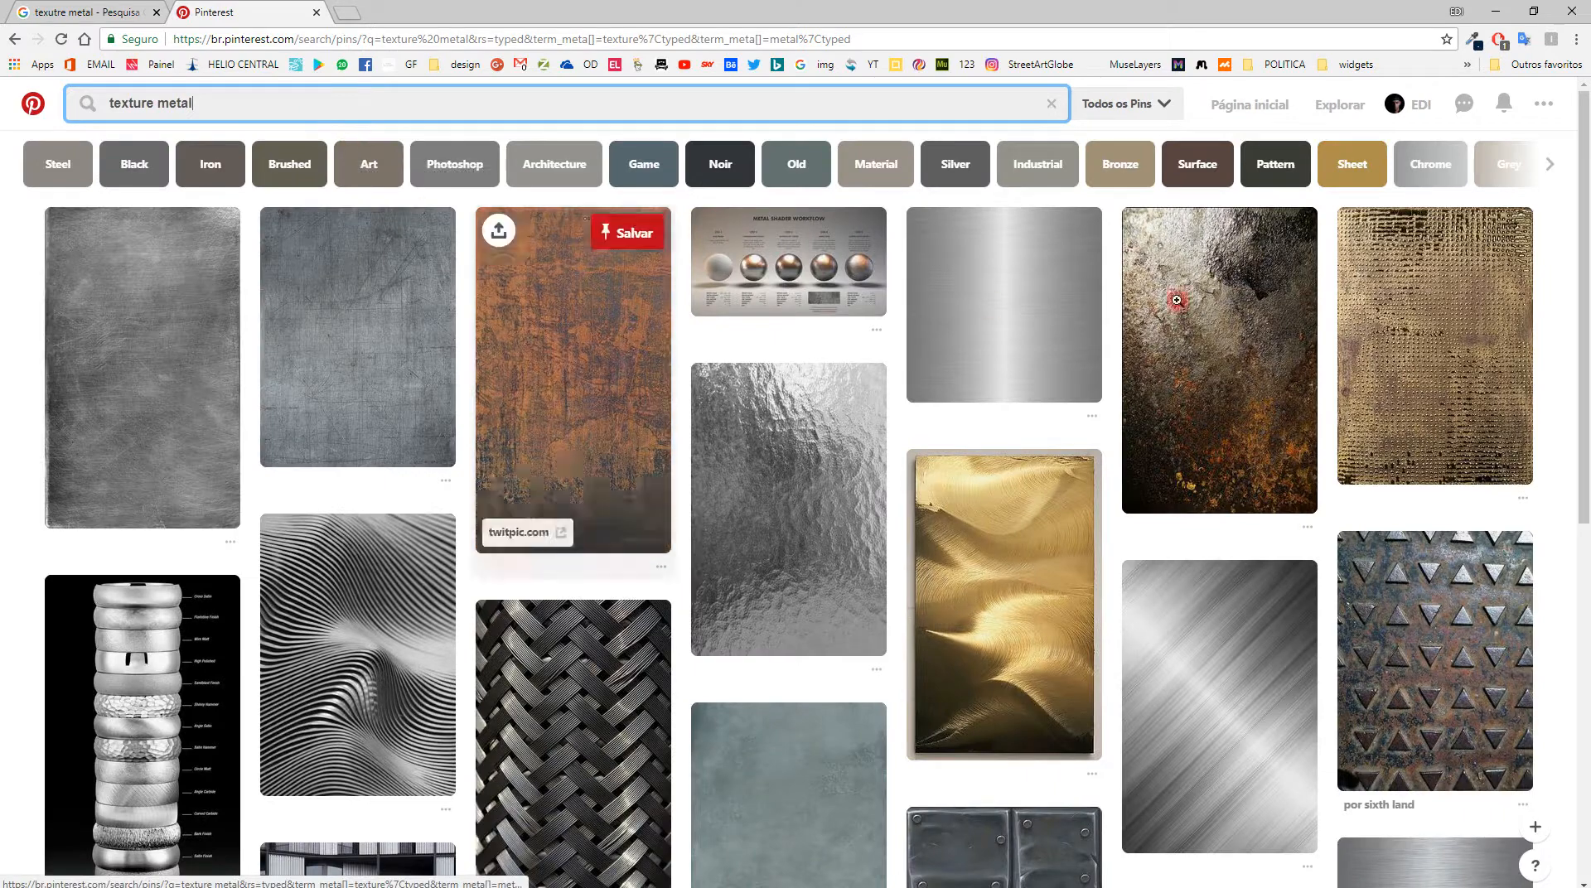
Open the crumpled silver foil pin in a new tab and save its image to the computer
drag(1580, 182, 1580, 333)
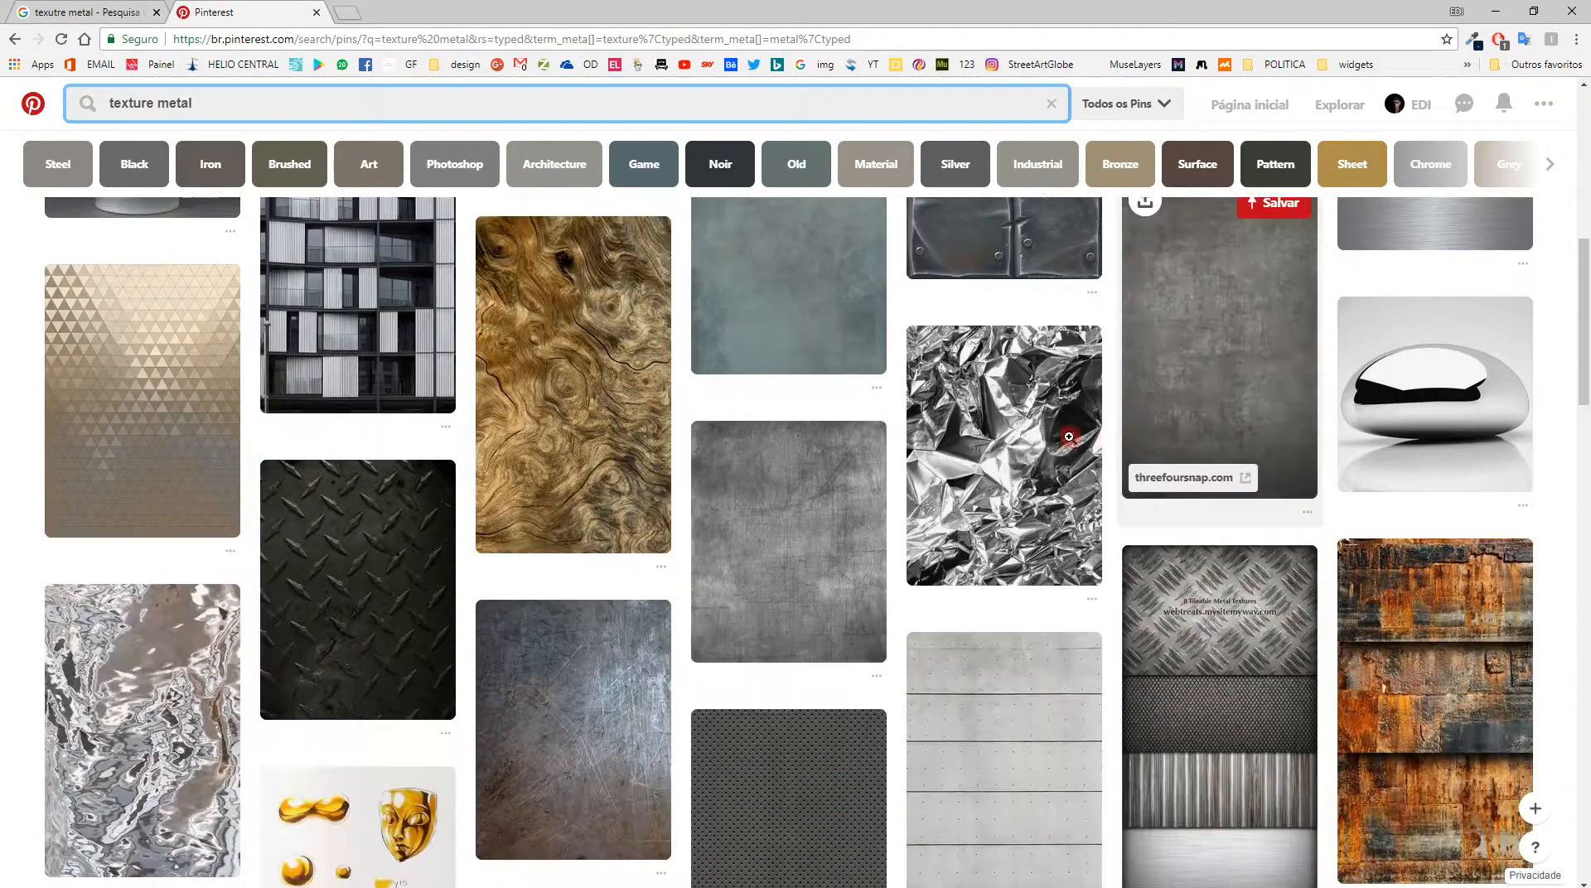
right_click(991, 478)
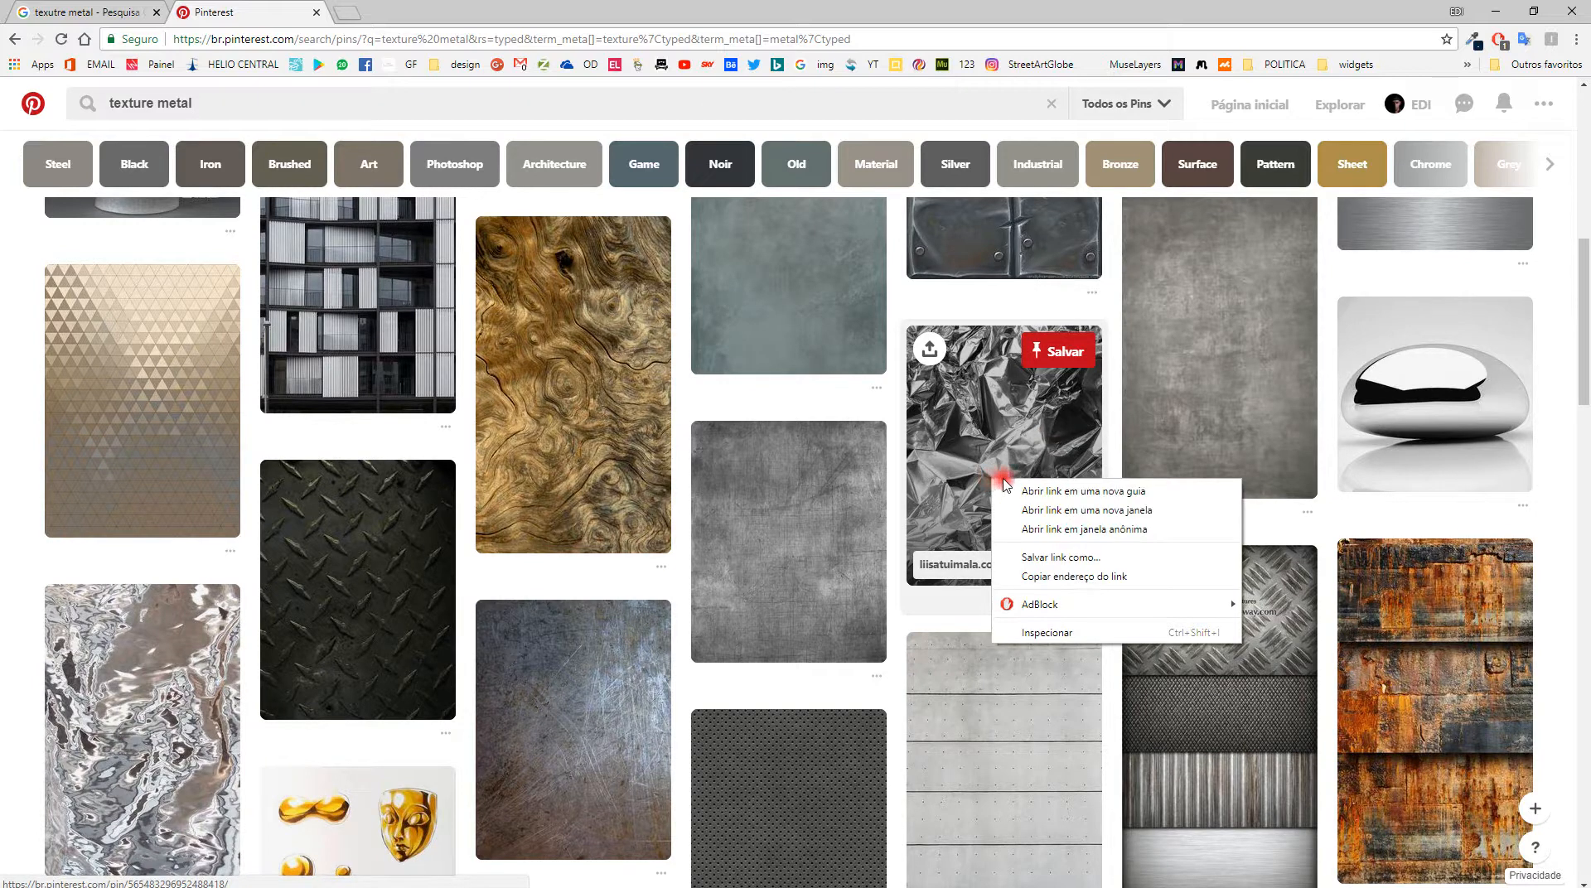
click(1054, 495)
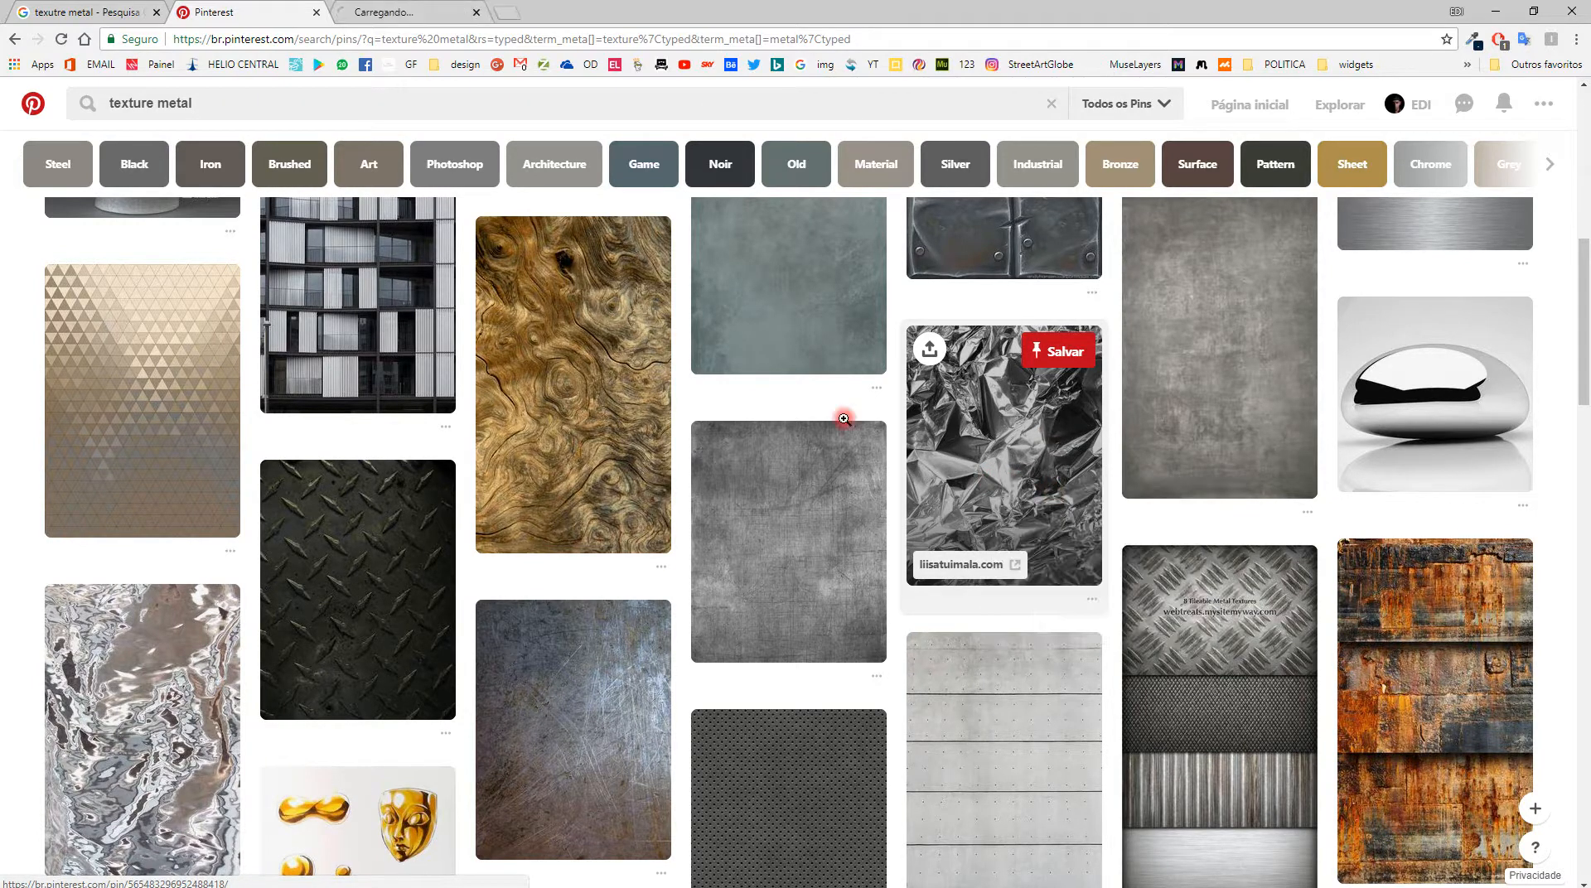
click(410, 12)
right_click(645, 528)
click(712, 672)
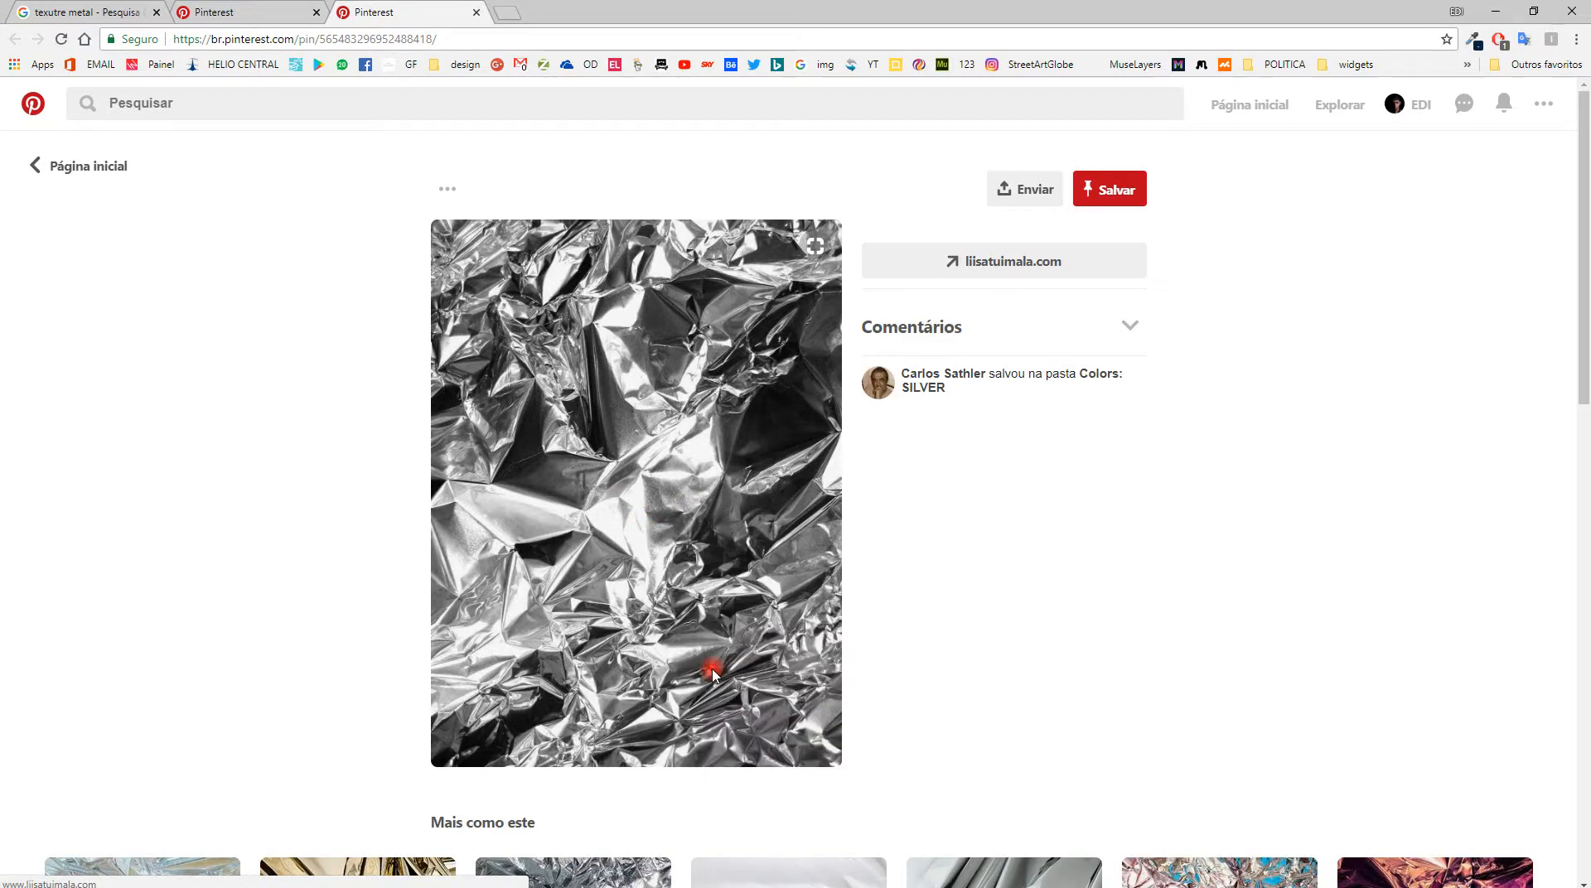
key(Return)
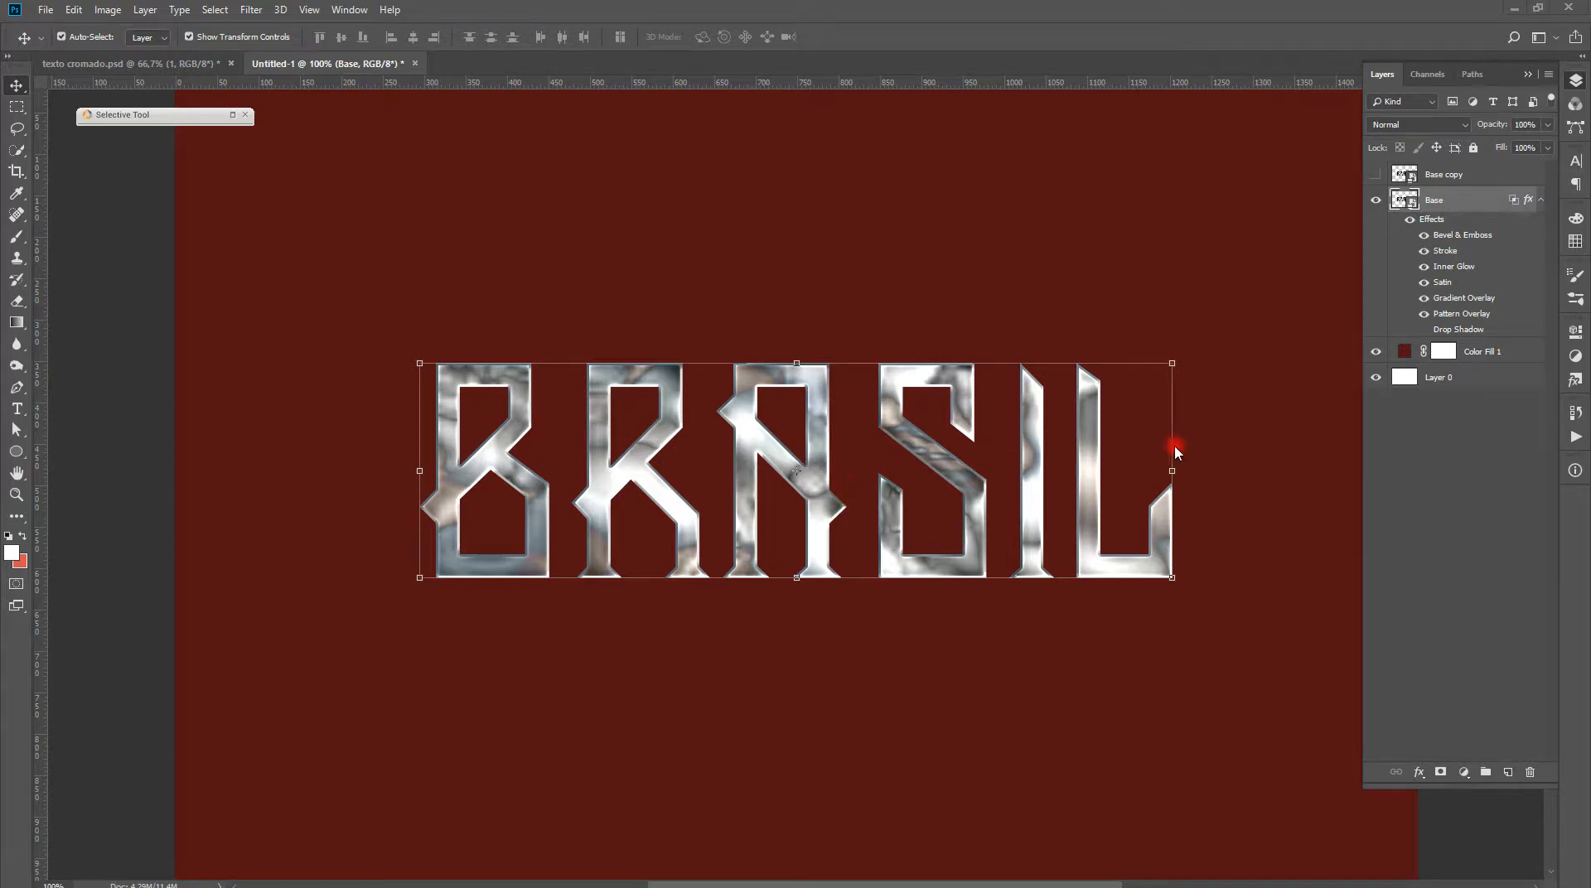
Hide the Base layer's Pattern Overlay in Photoshop and place the downloaded foil image above the Base layer
click(1423, 313)
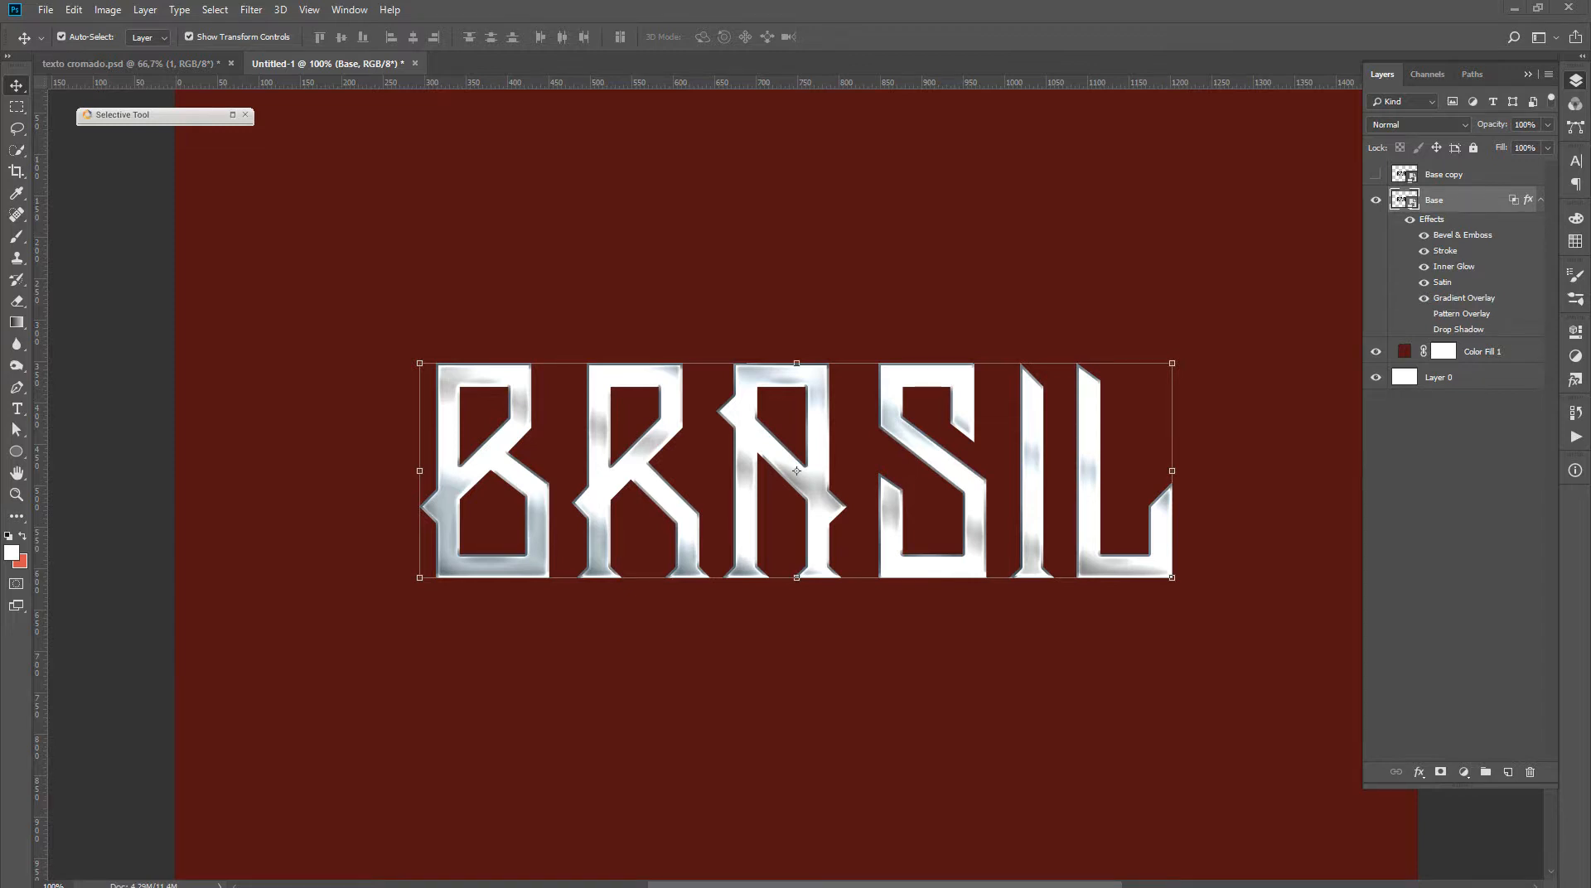
key(alt+Tab)
drag(978, 805, 495, 138)
key(Return)
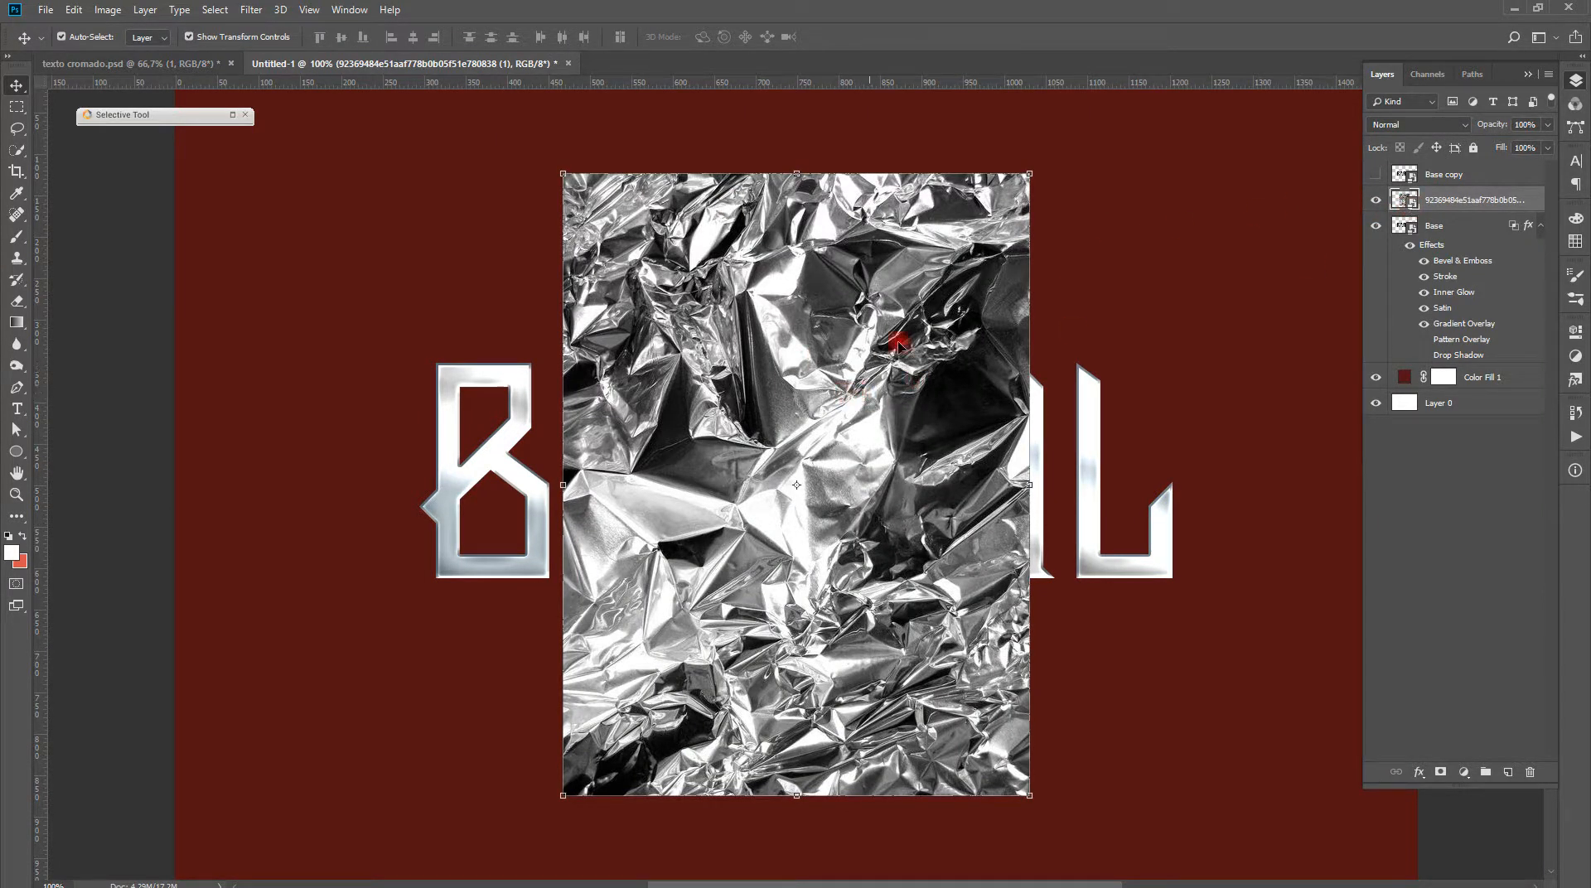
Unlock the layer inside the placed foil smart object and apply the Ripple filter at -300% with Medium size
double_click(1413, 203)
click(1527, 180)
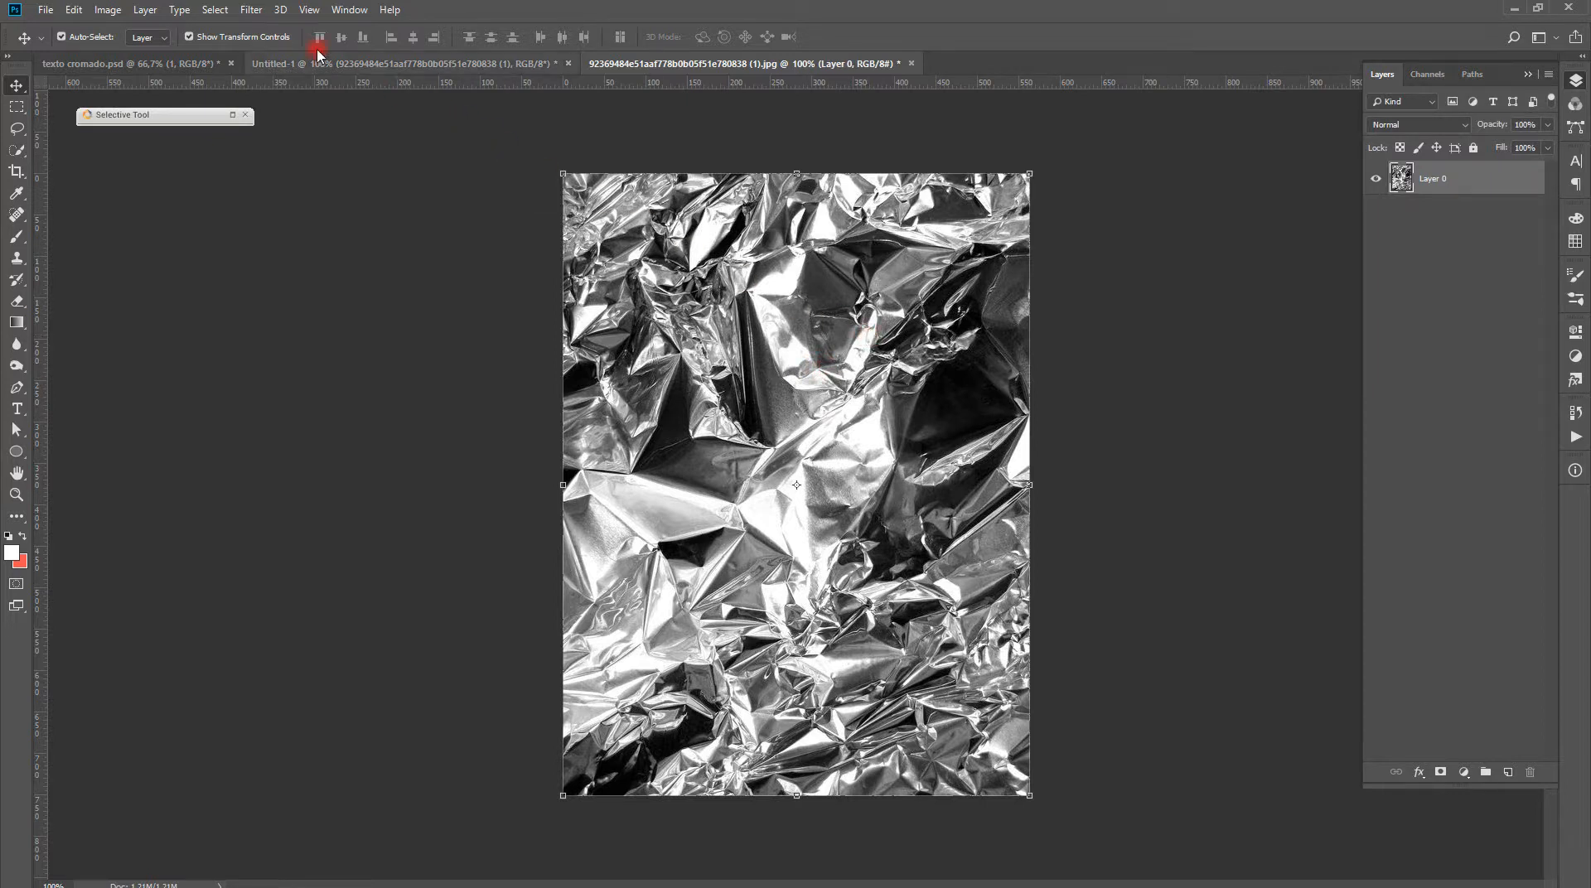
click(250, 11)
mouse_move(269, 229)
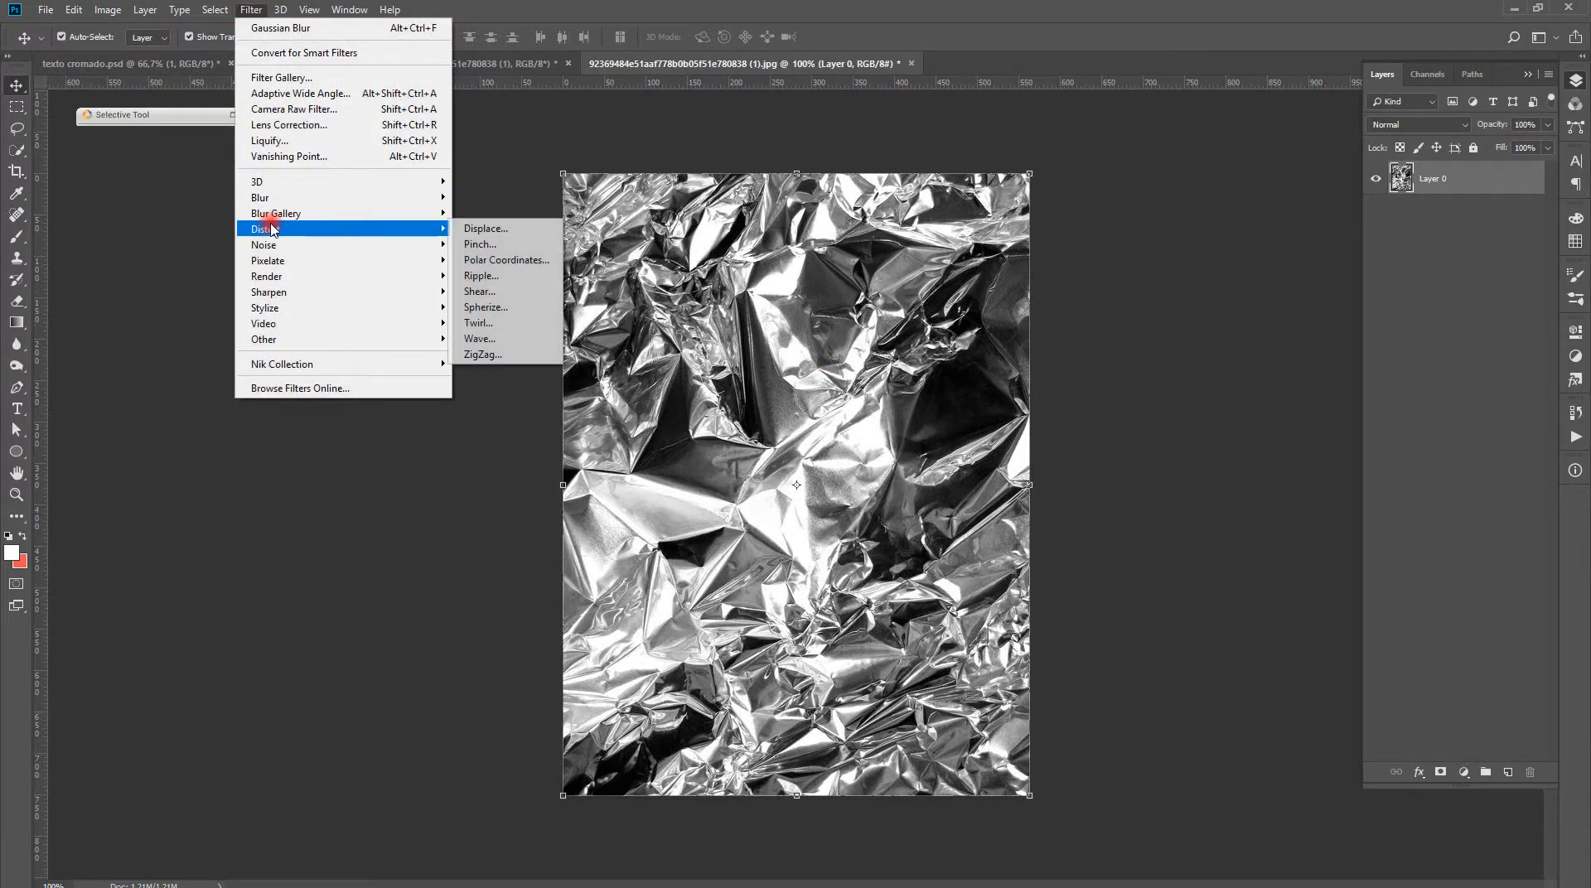
click(524, 275)
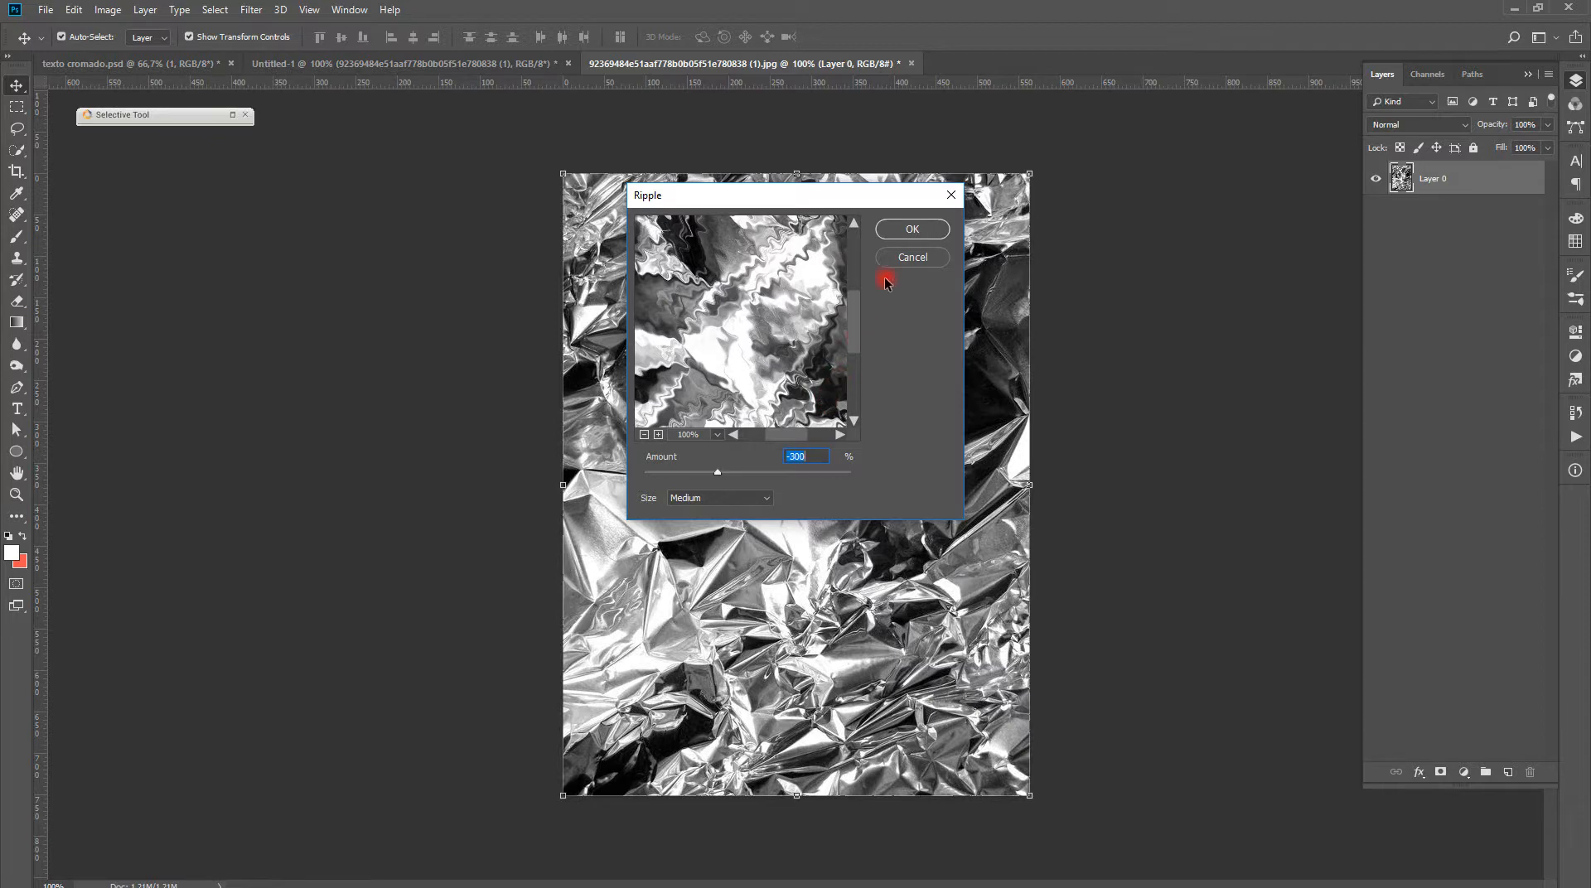
click(911, 230)
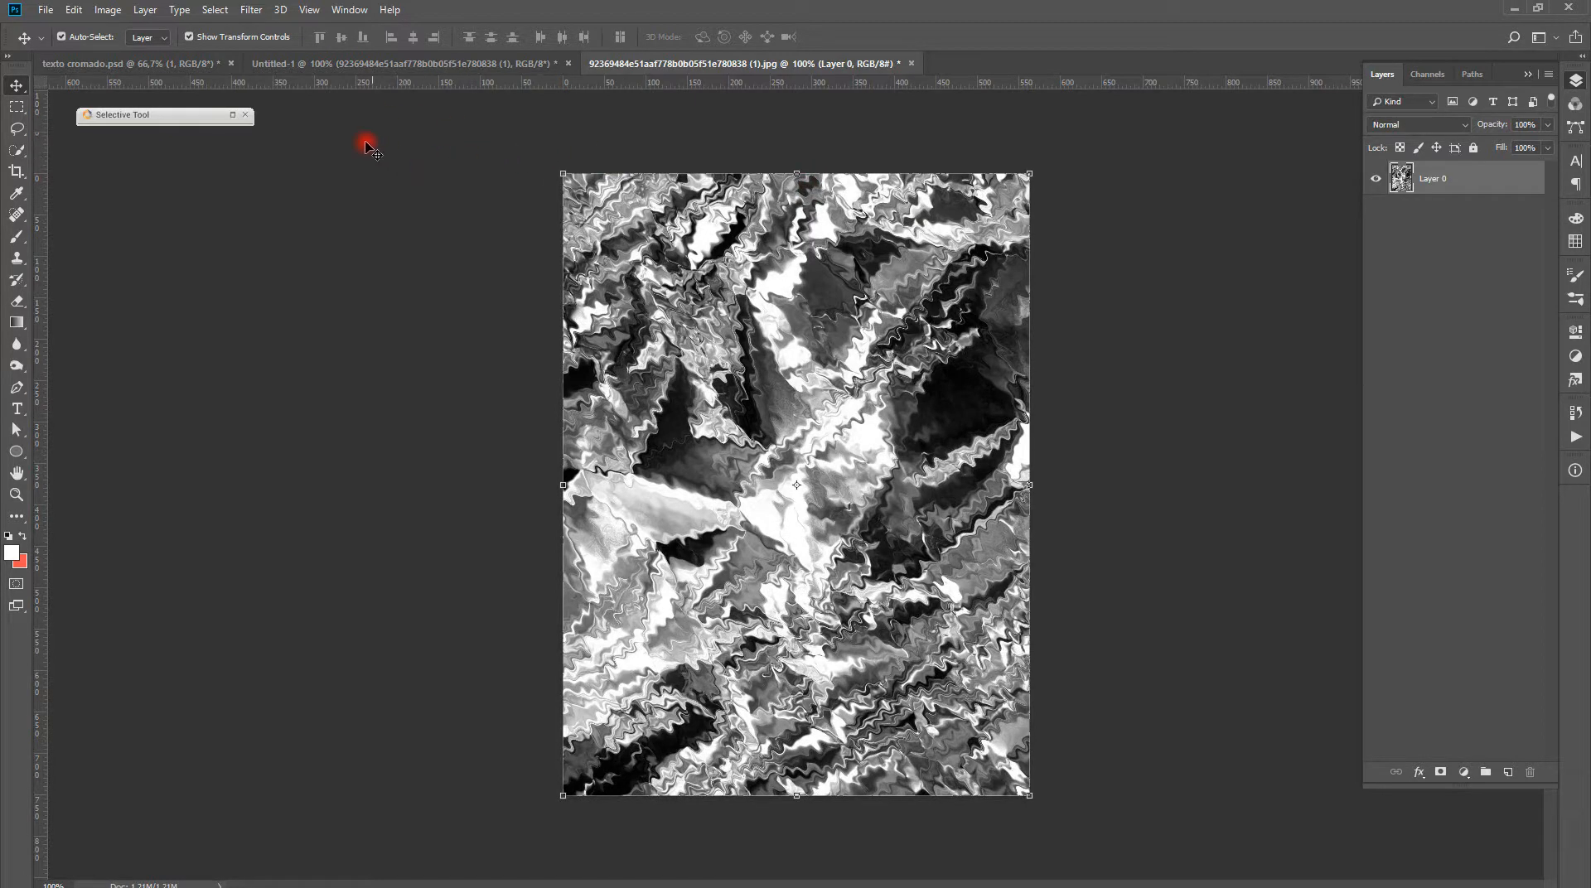
Define the rippled foil image as a new pattern named textura
click(74, 11)
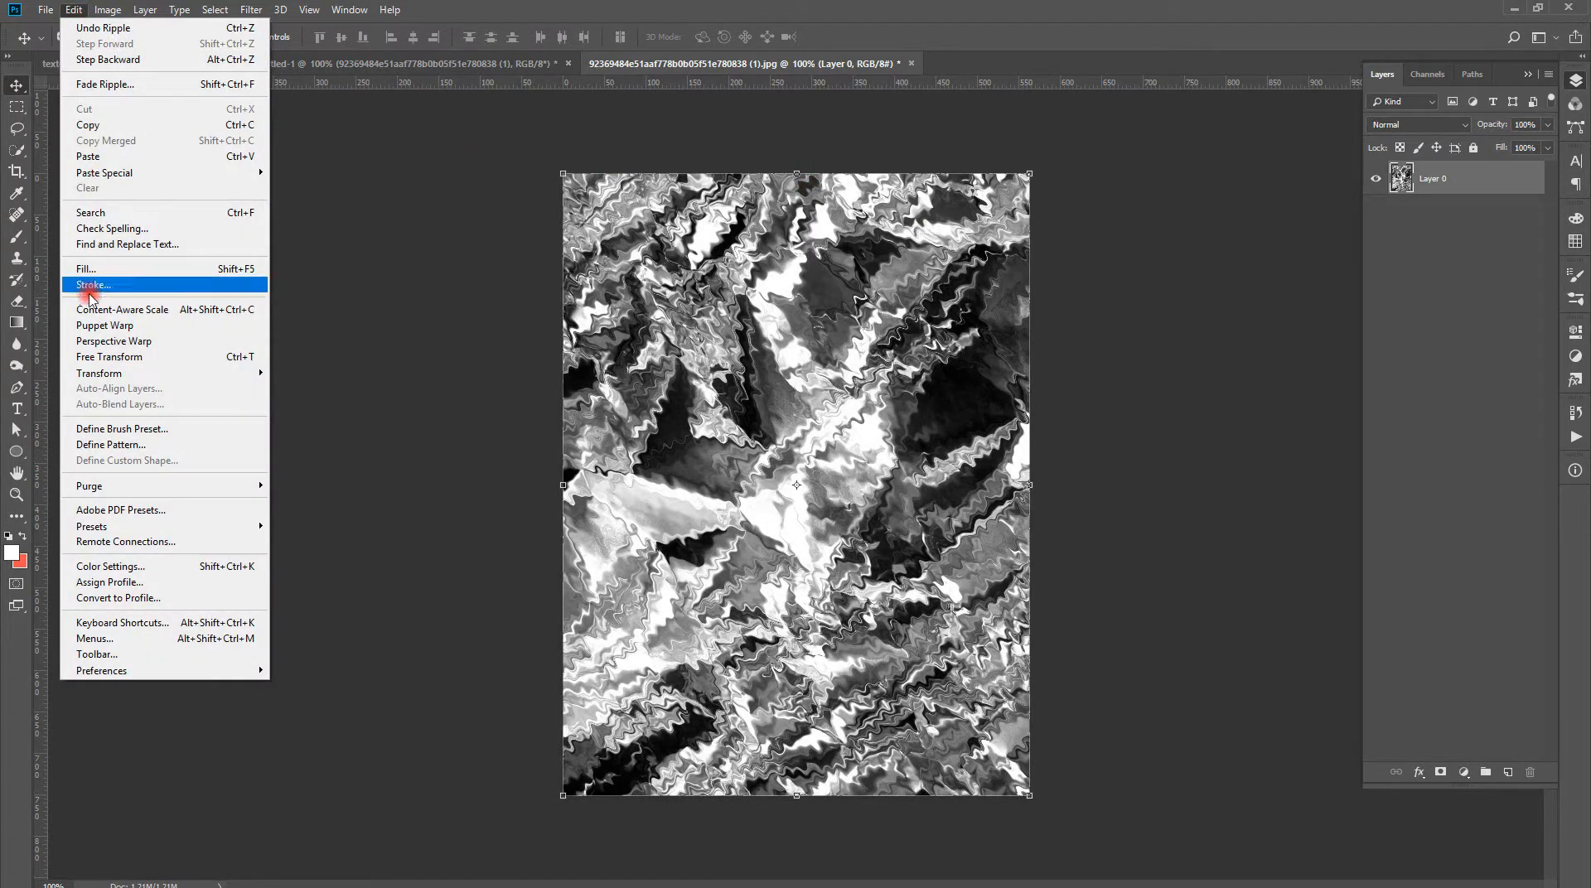
click(118, 449)
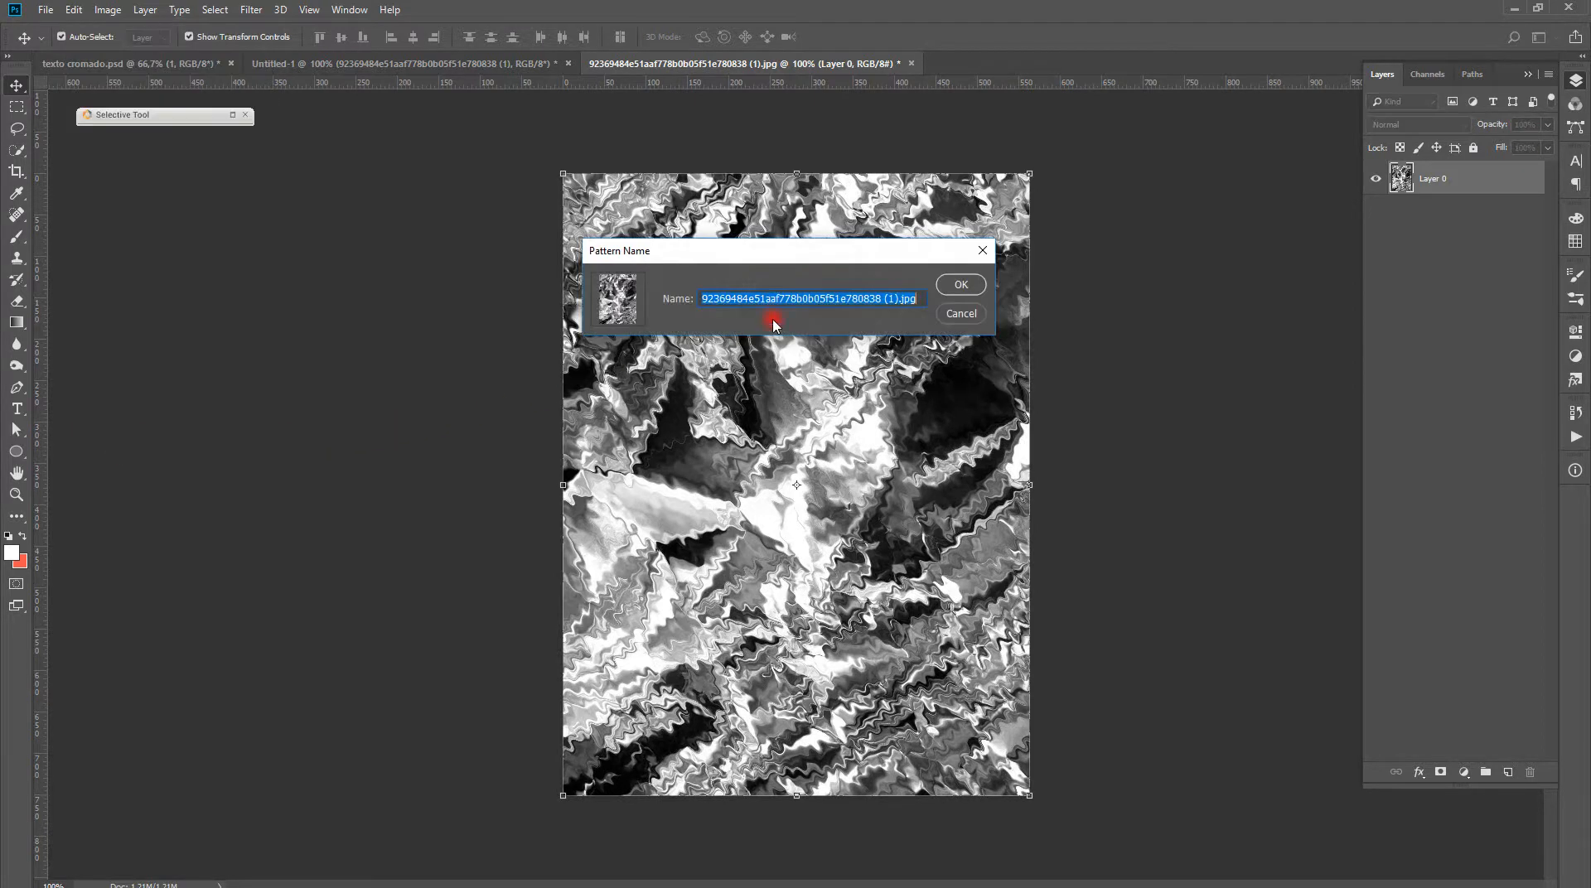
text(textura)
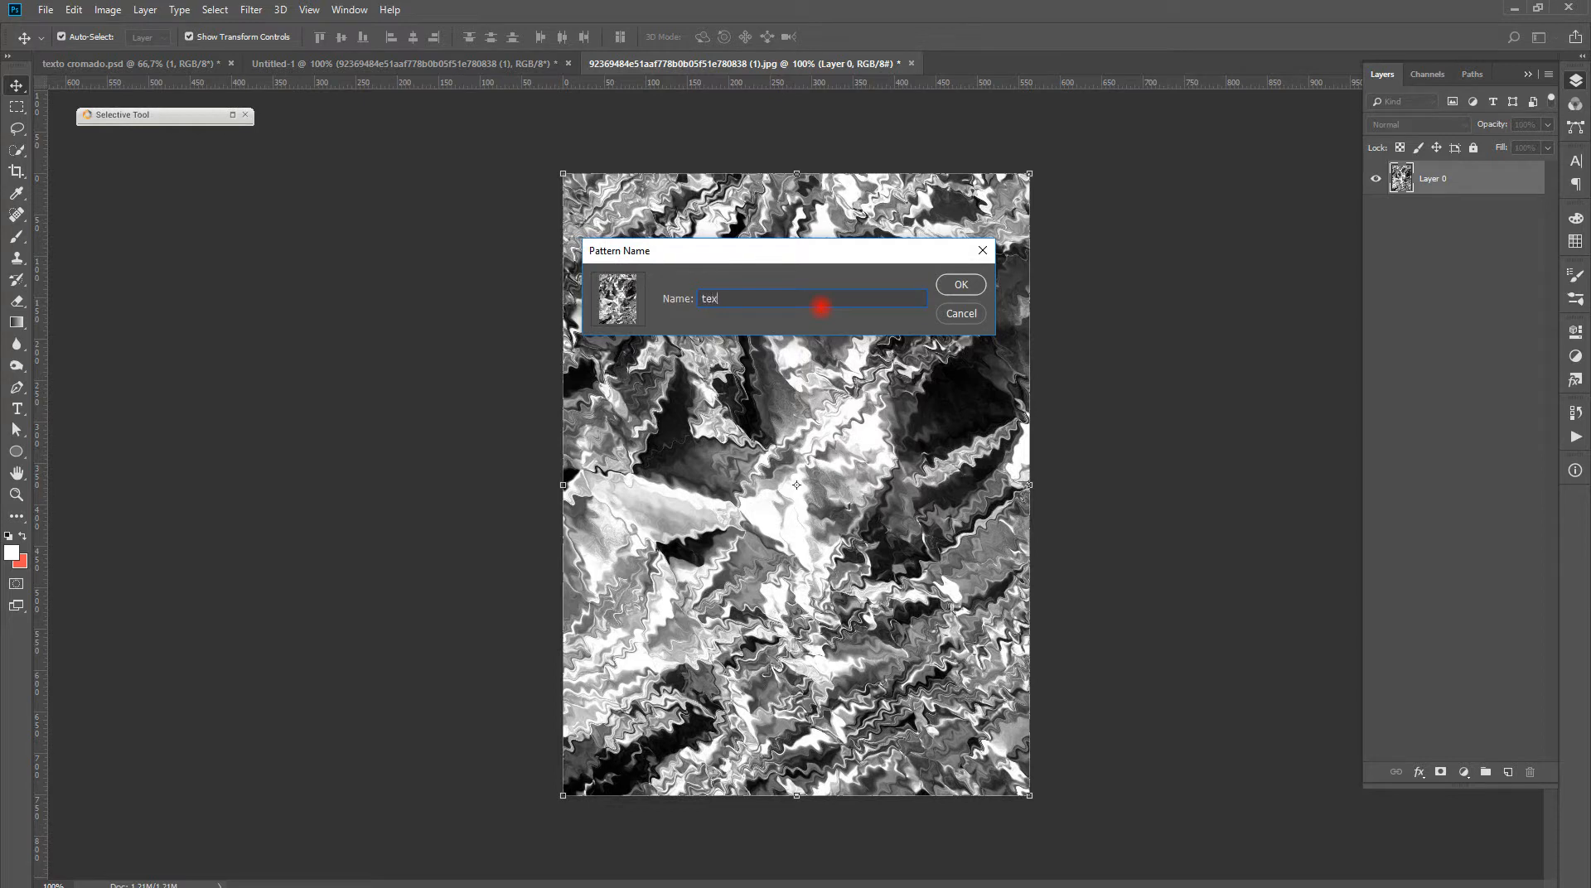
click(959, 287)
Close the foil smart object without saving its changes and delete the foil layer from the BRASIL document
key(ctrl+w)
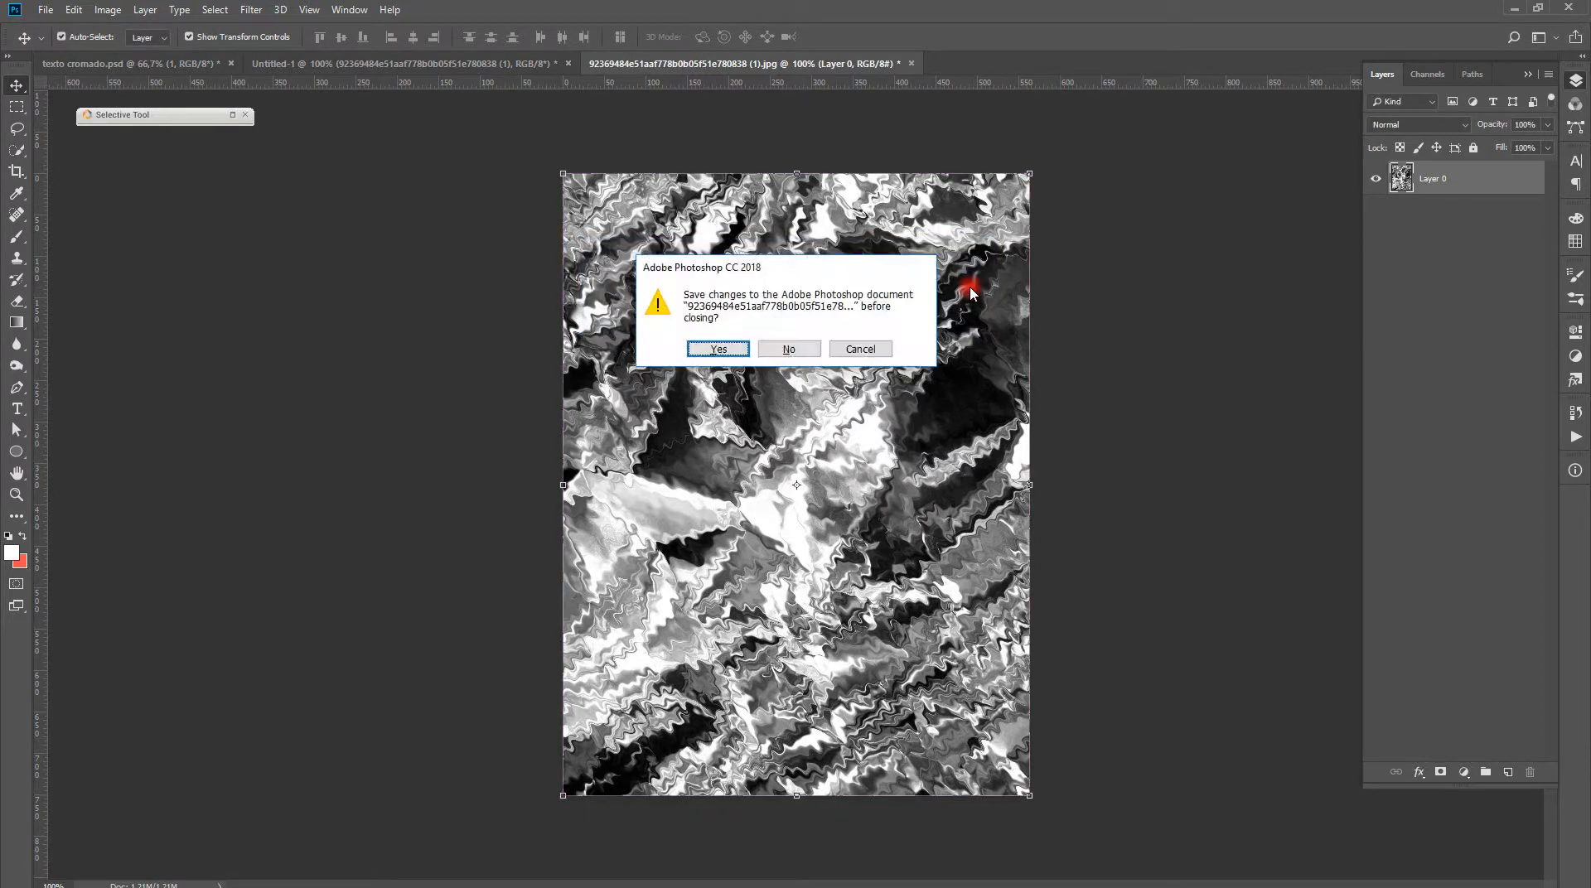
click(788, 348)
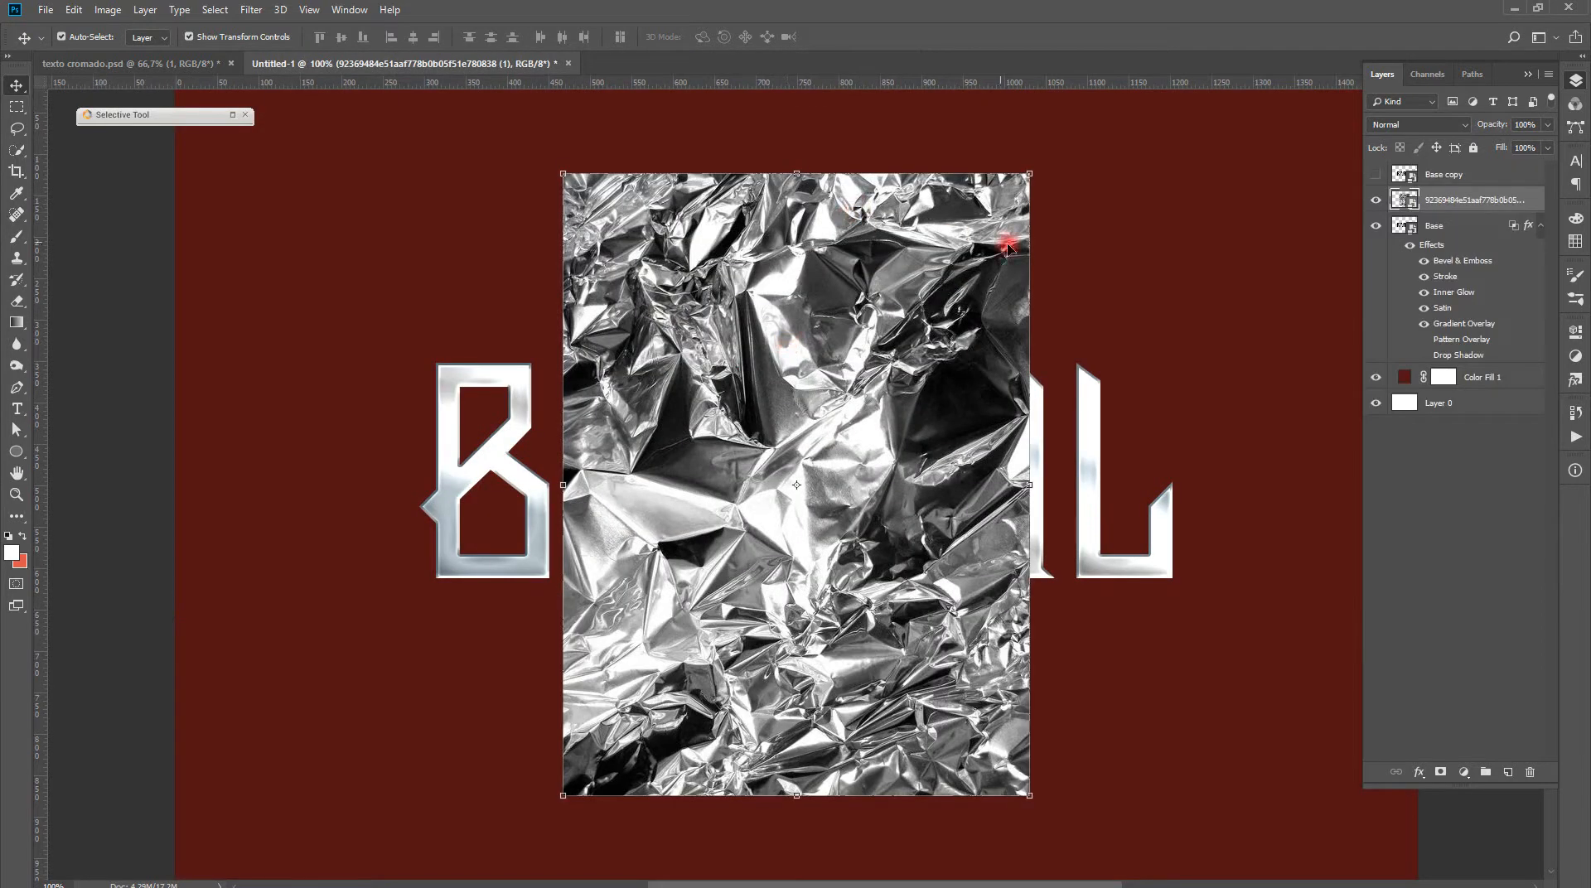
click(1457, 201)
key(Delete)
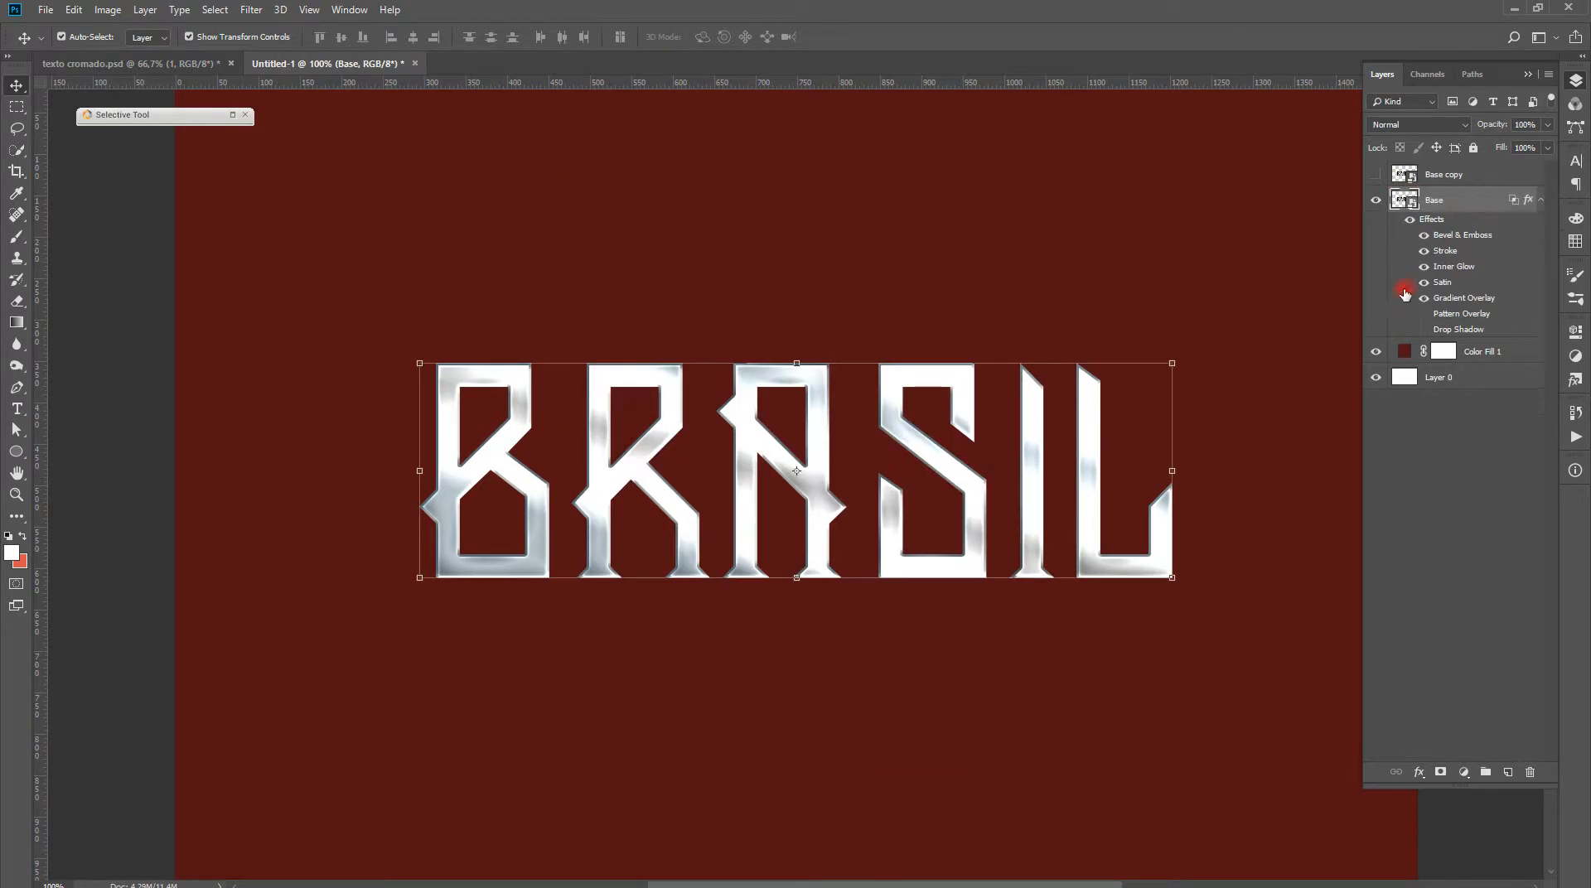
Turn the Base layer's Pattern Overlay back on, list the patterns as text only, and apply the textura pattern
click(1424, 314)
double_click(1455, 315)
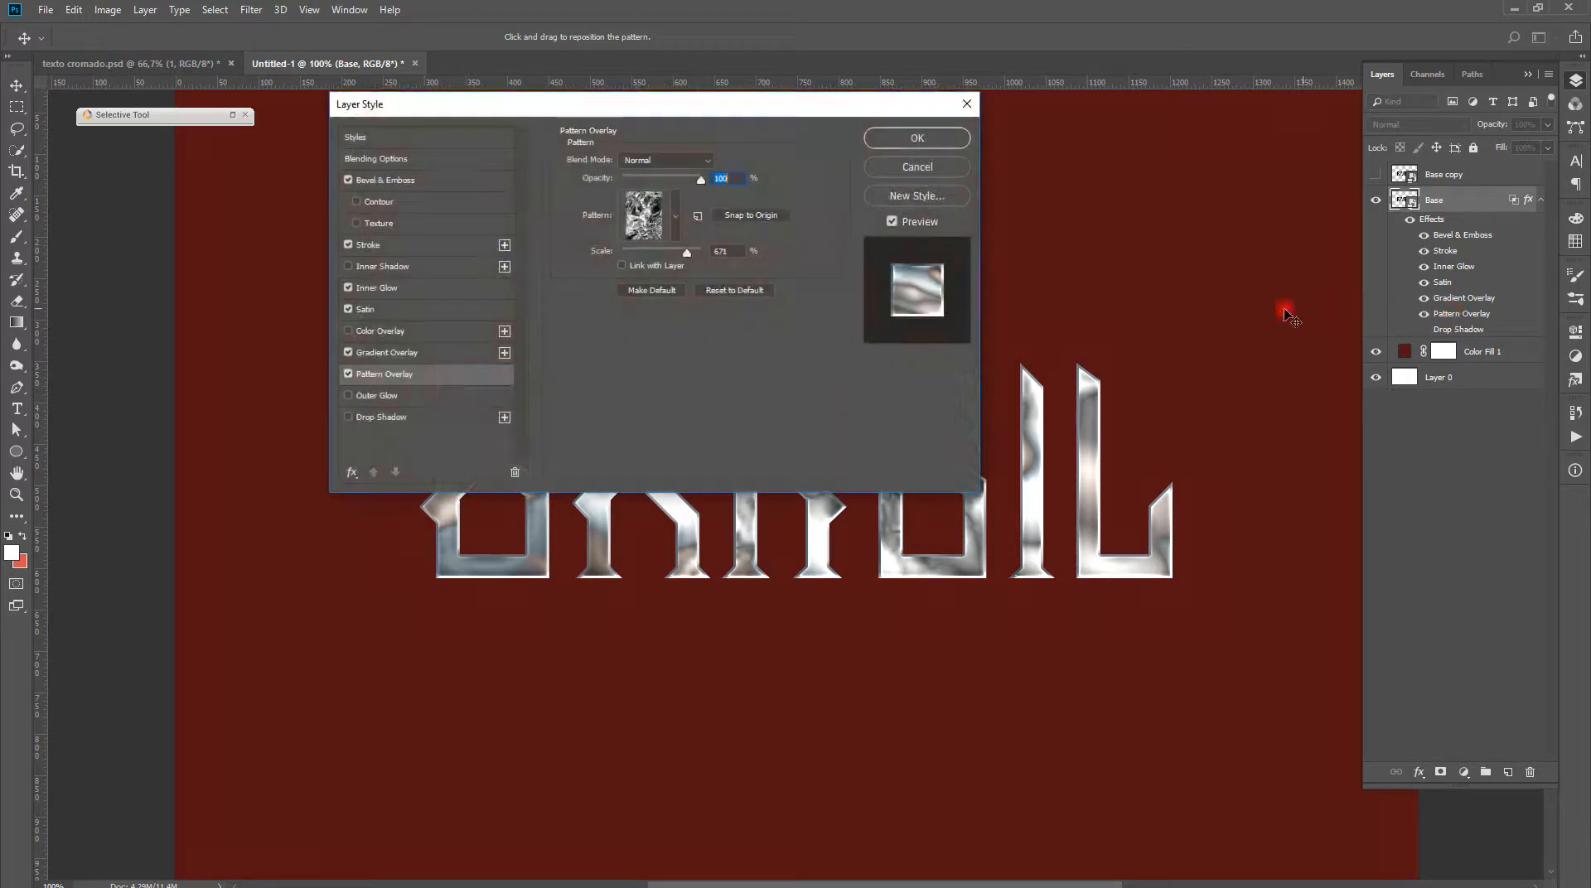
click(675, 219)
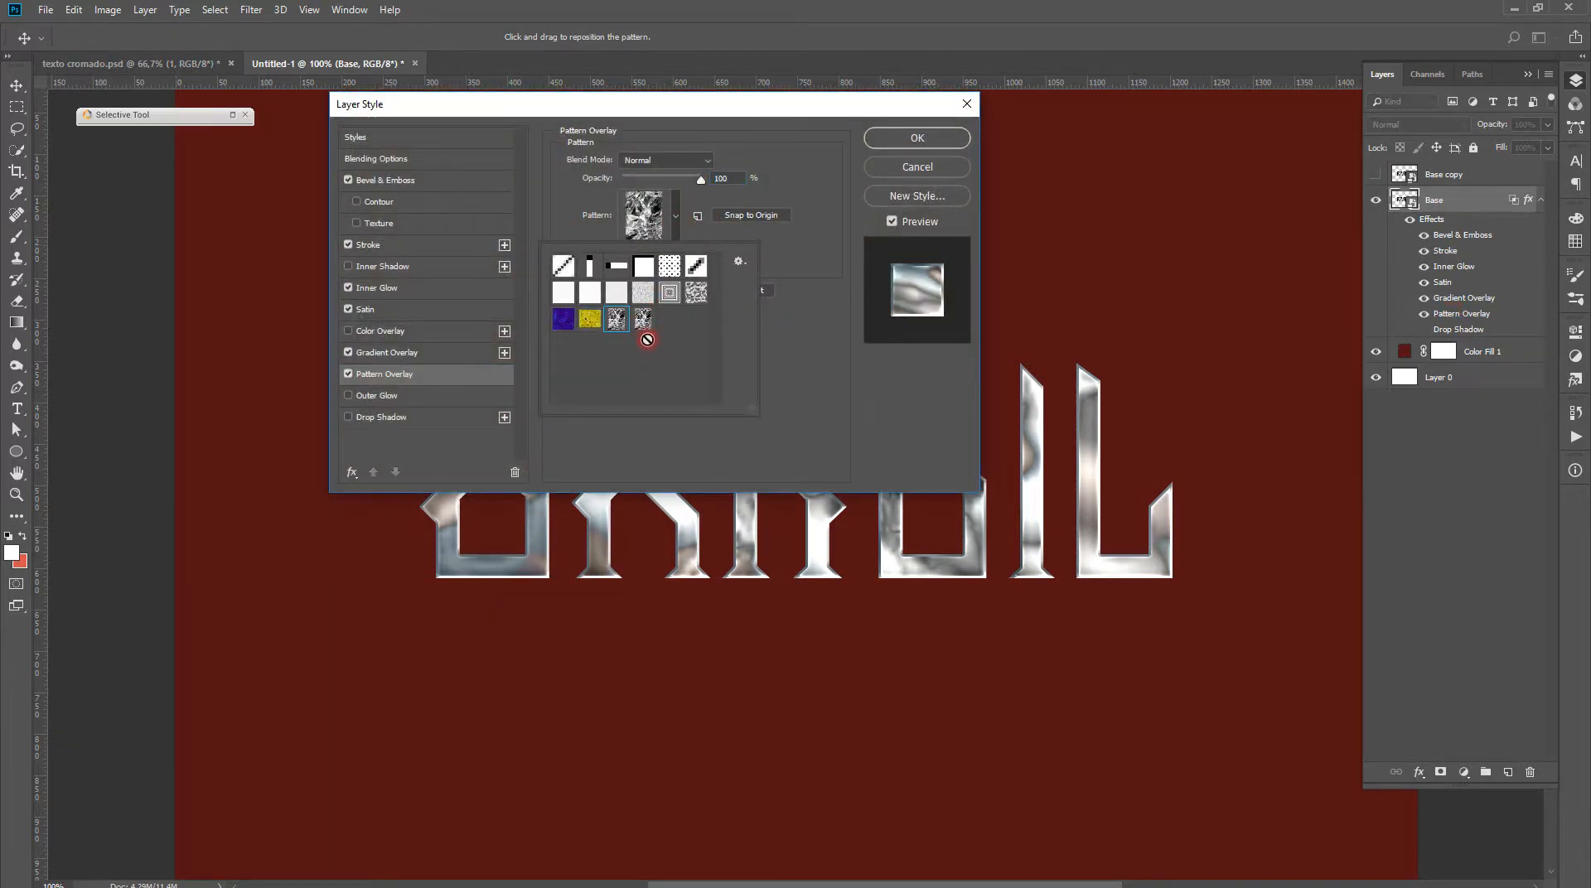
click(737, 262)
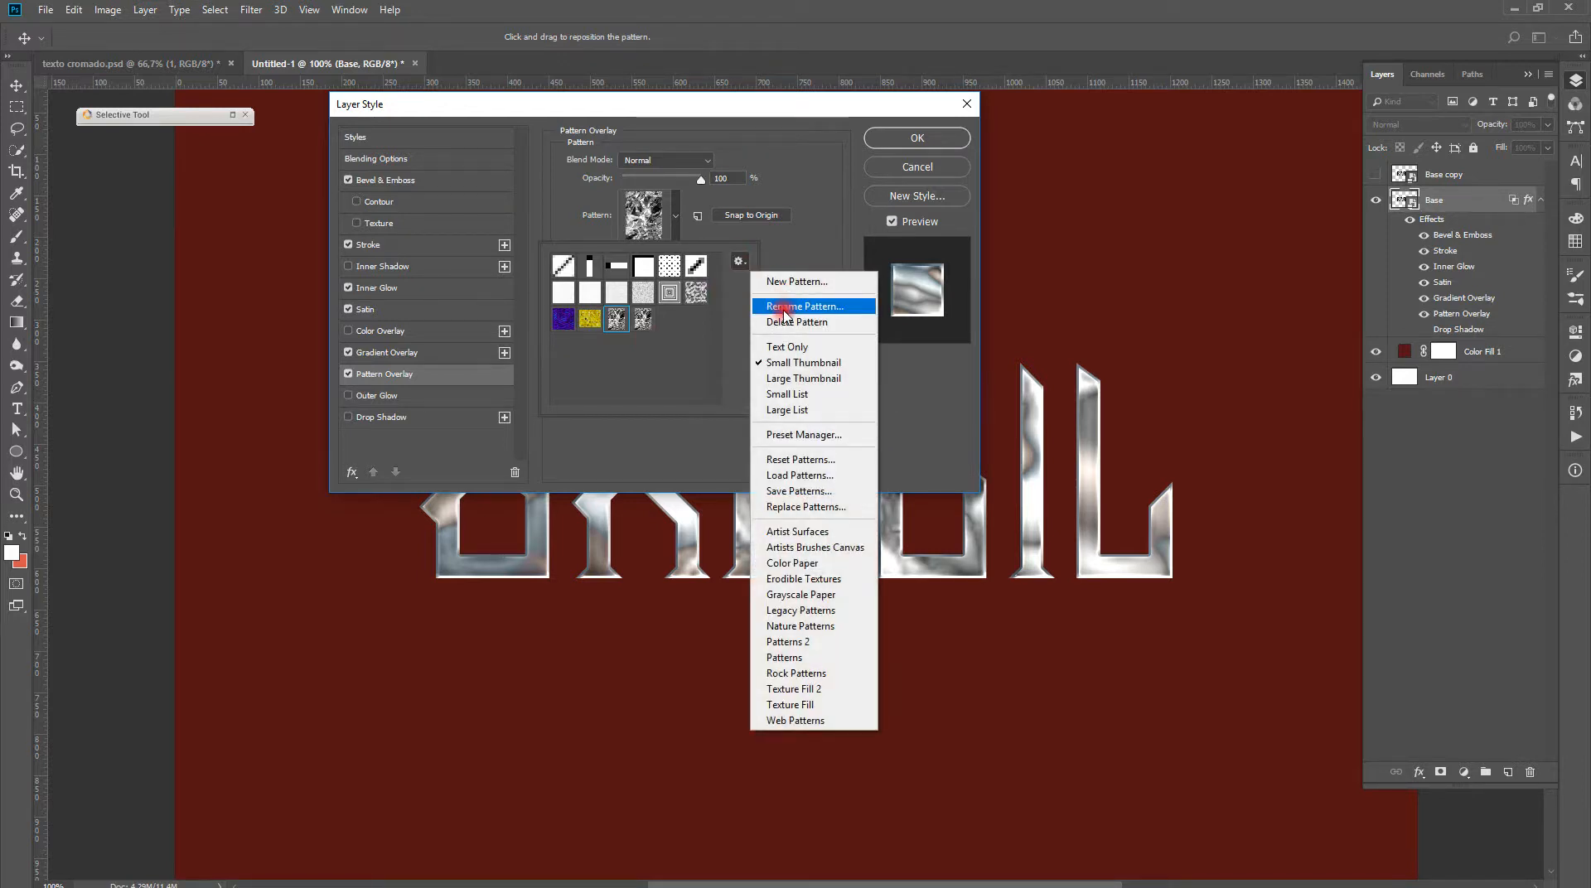
click(785, 347)
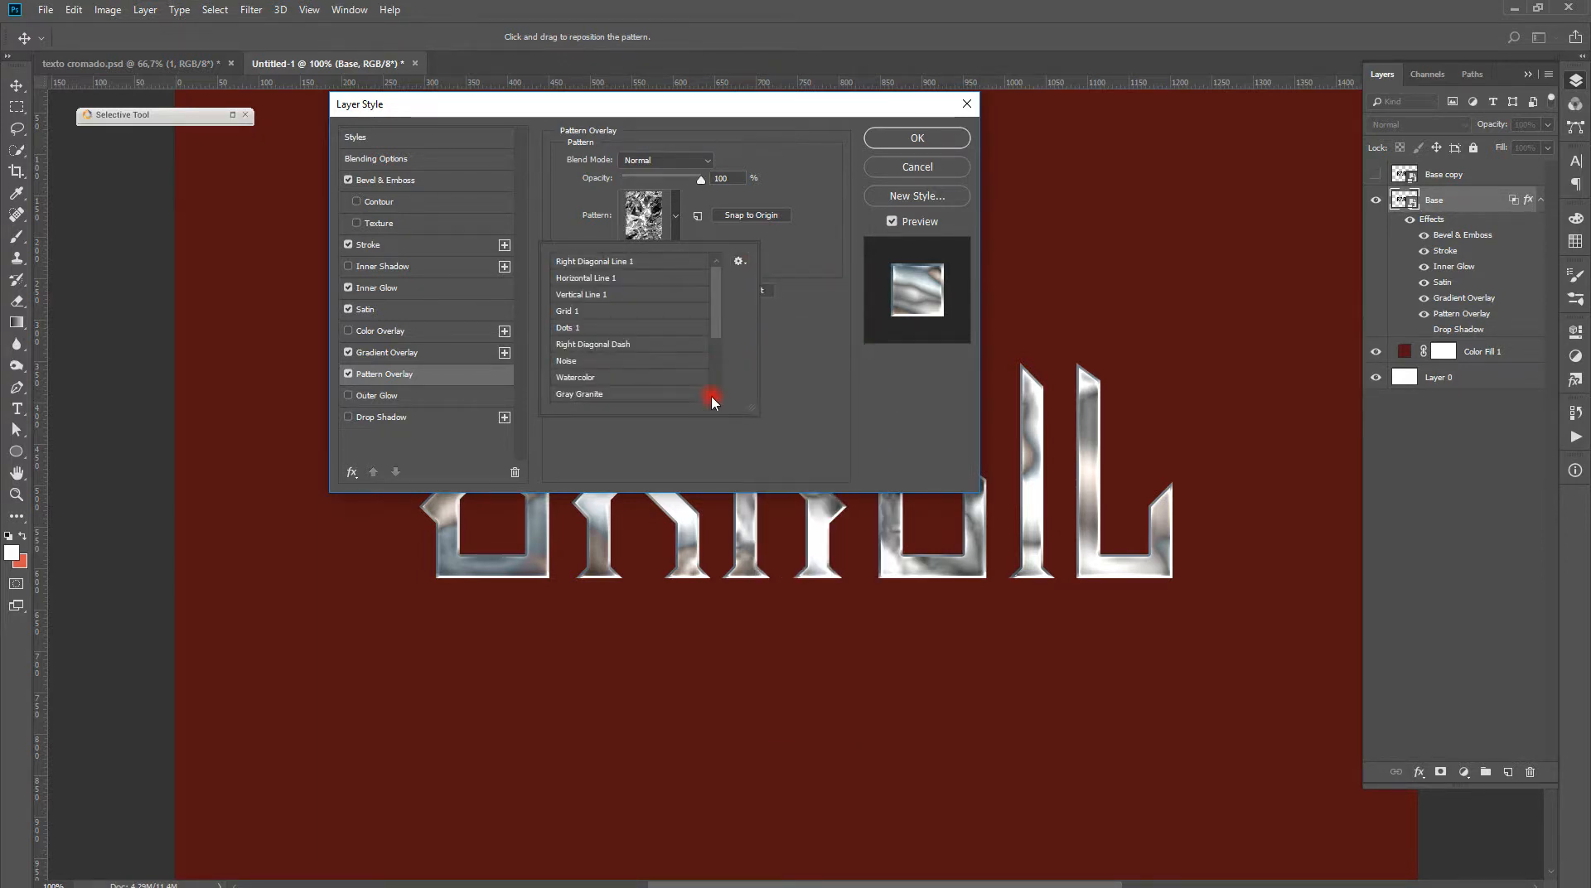
drag(742, 416, 742, 696)
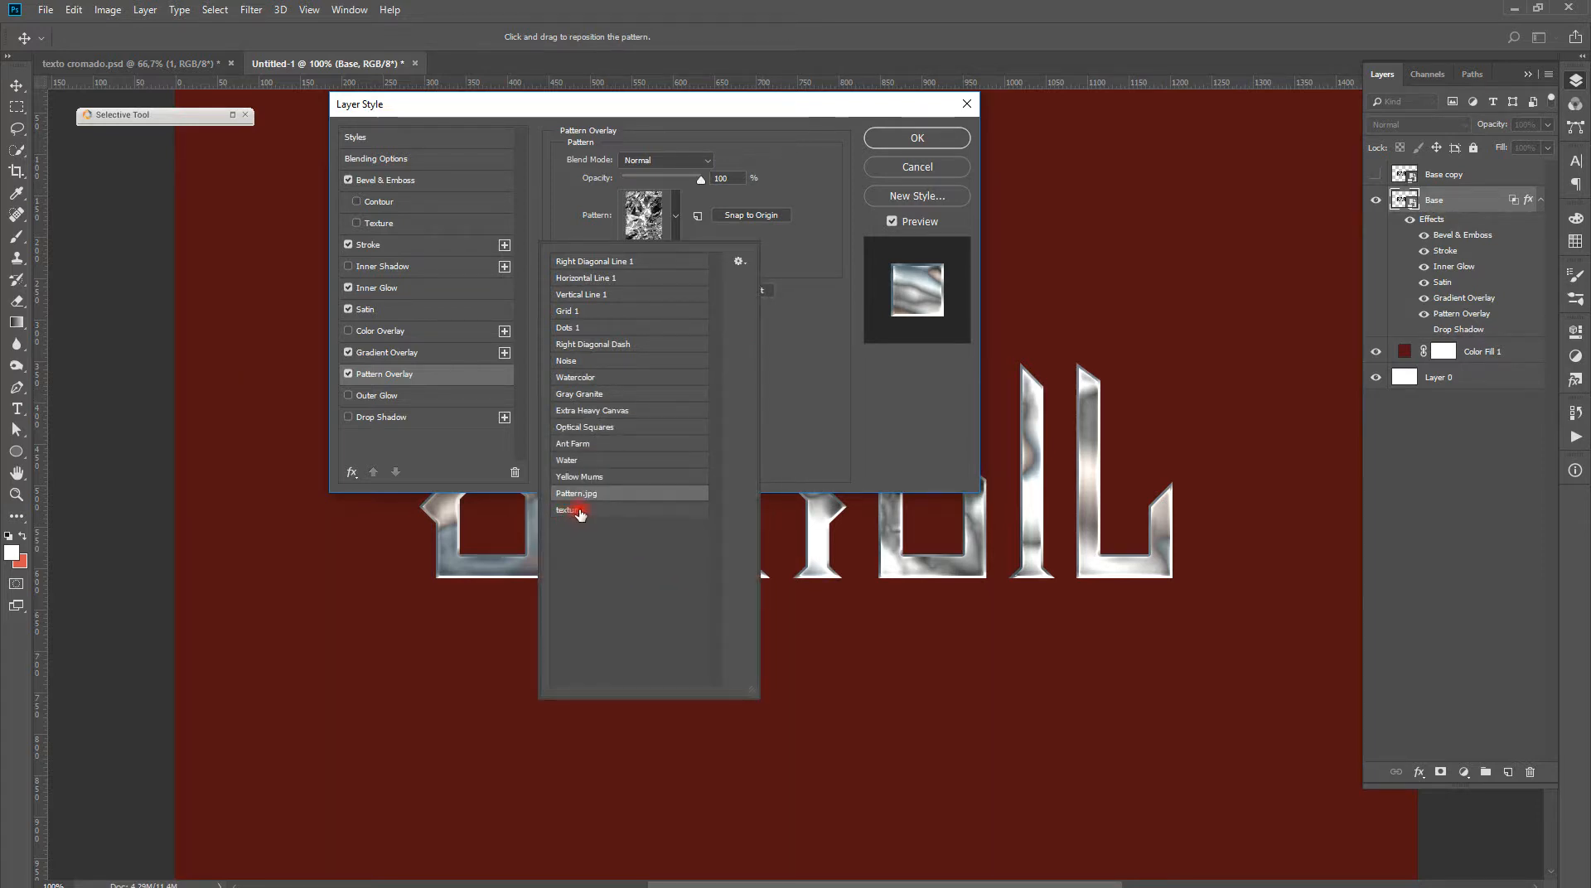
click(571, 511)
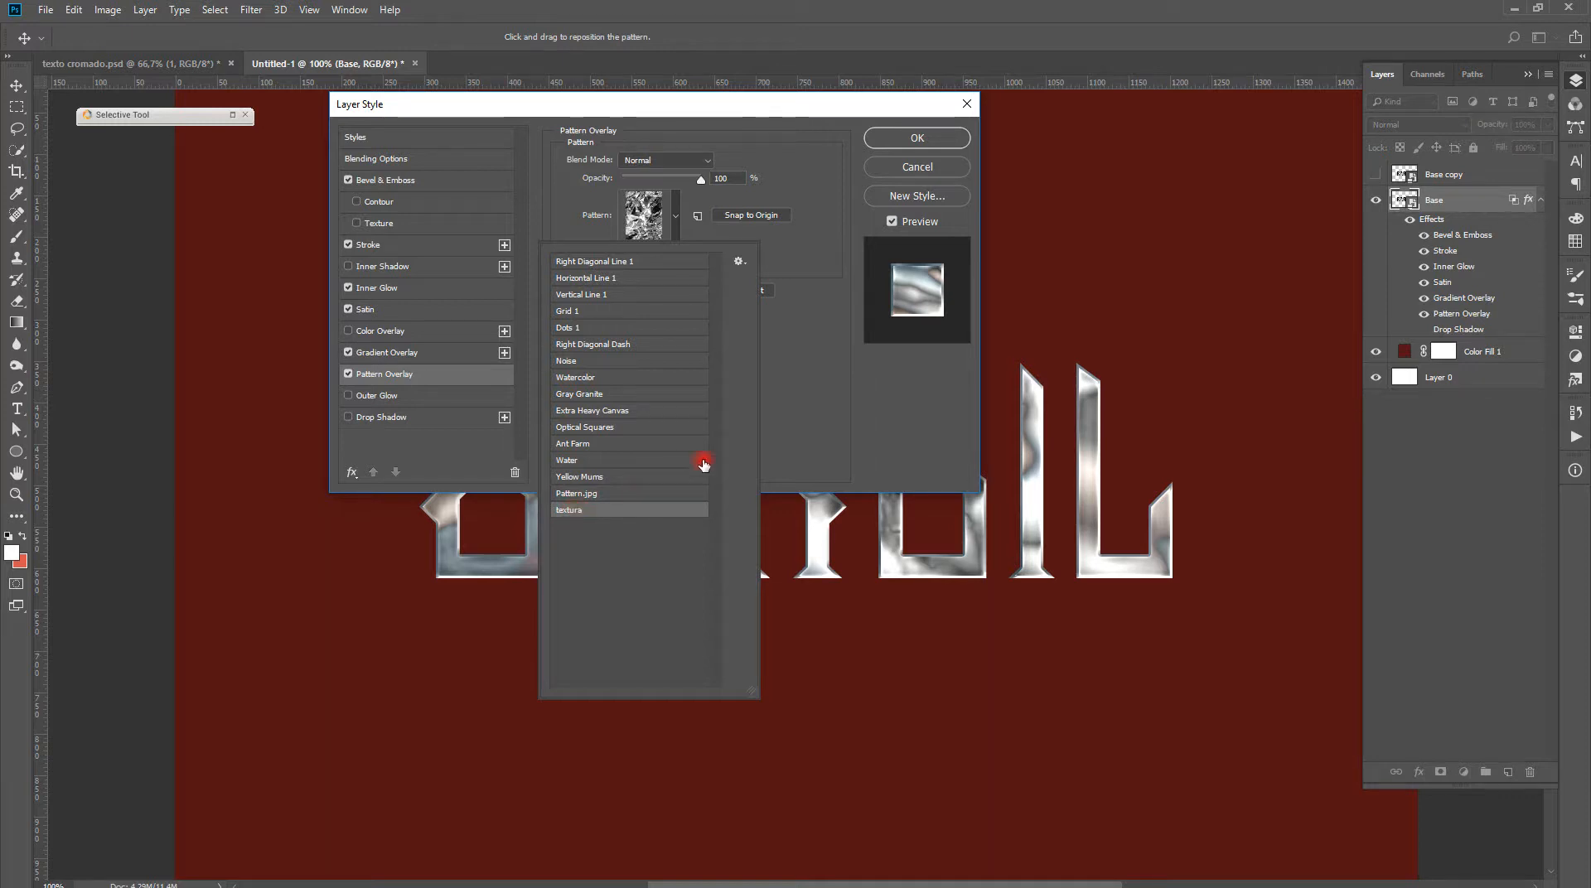
click(774, 422)
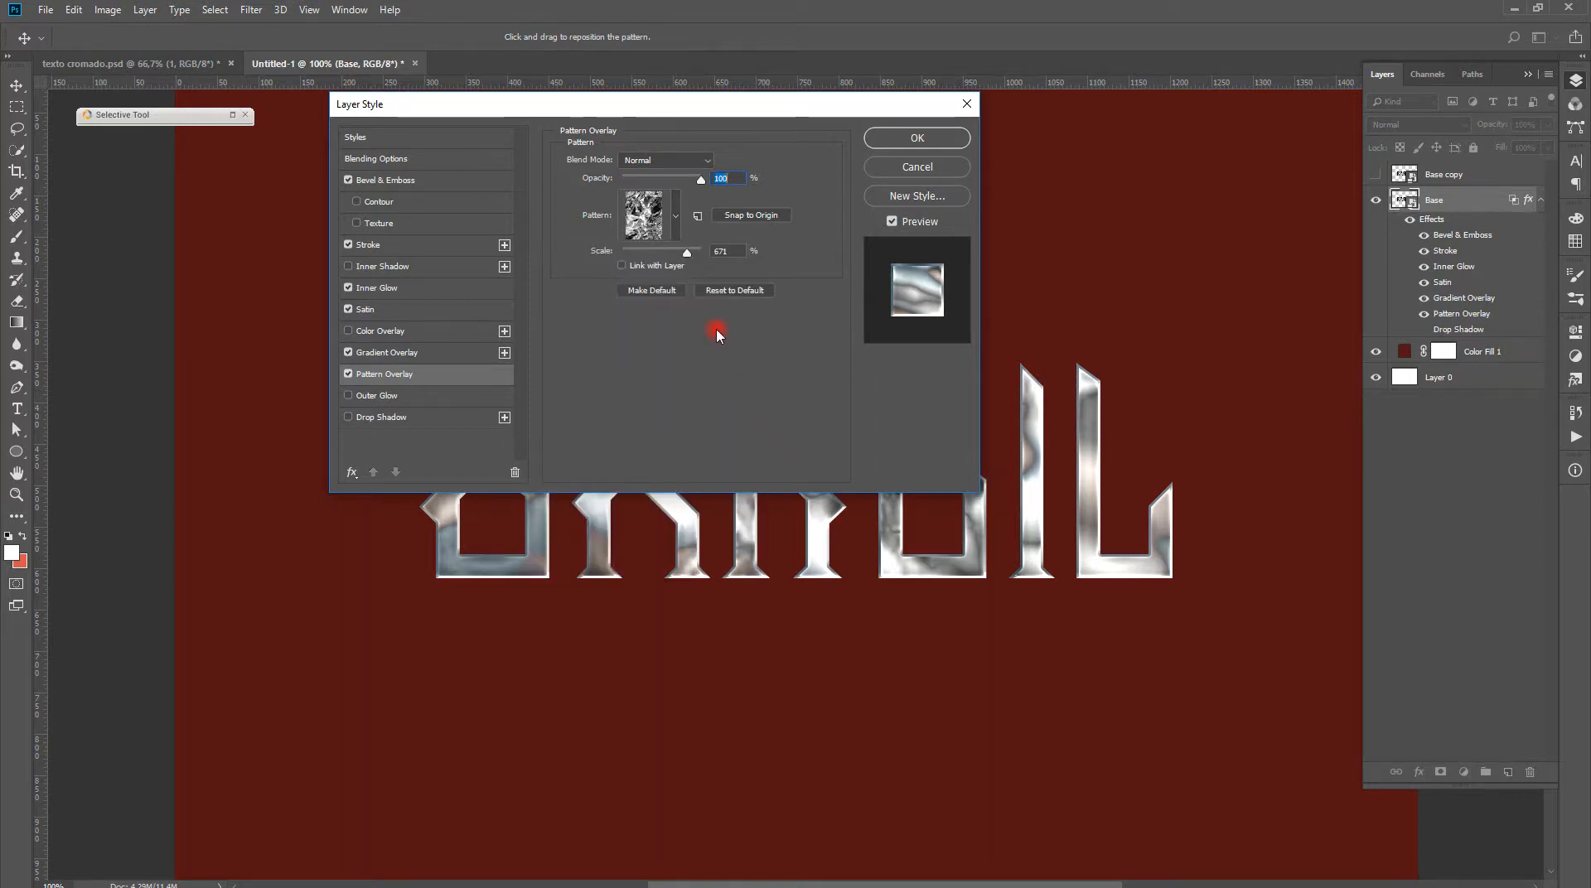
drag(805, 118, 839, 258)
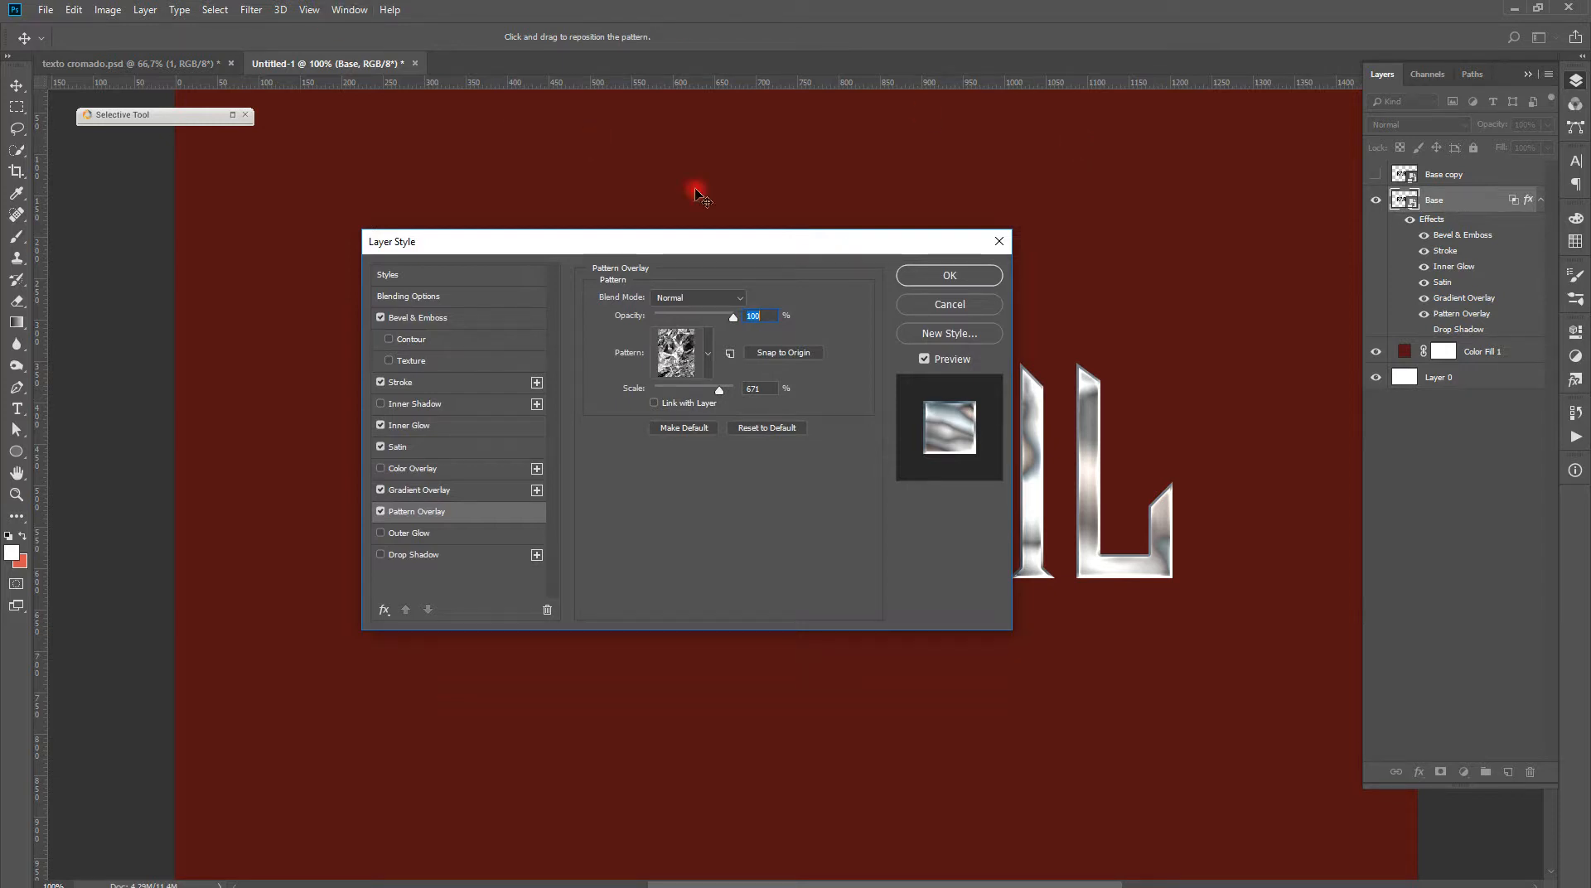
click(967, 278)
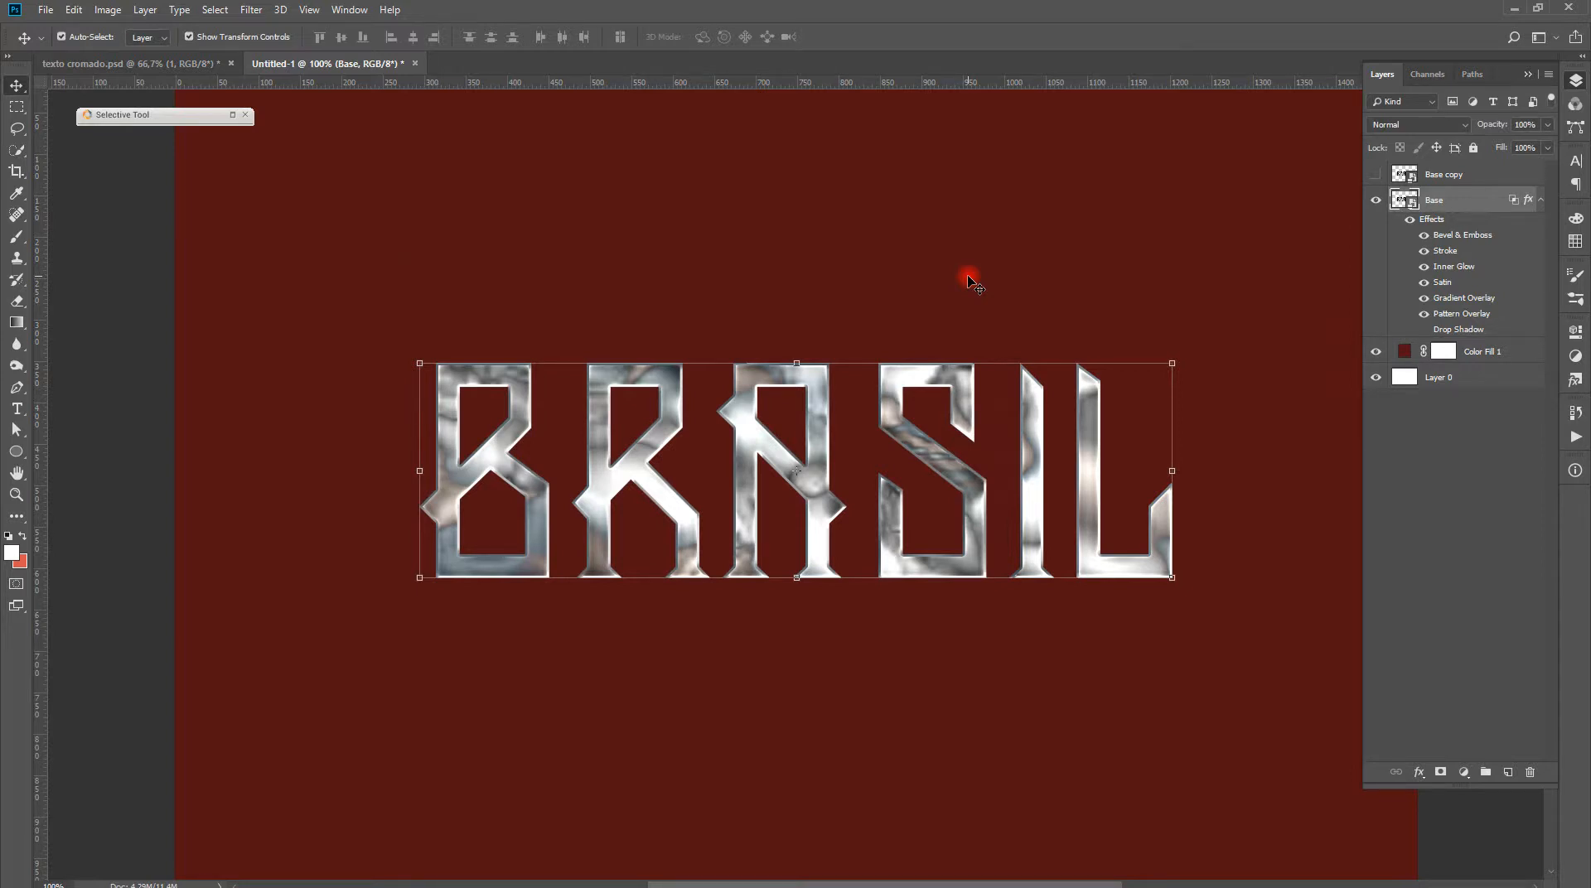
Duplicate the Base layer, place the duplicate directly below Base, and clear the duplicate's layer style
key(ctrl+plus)
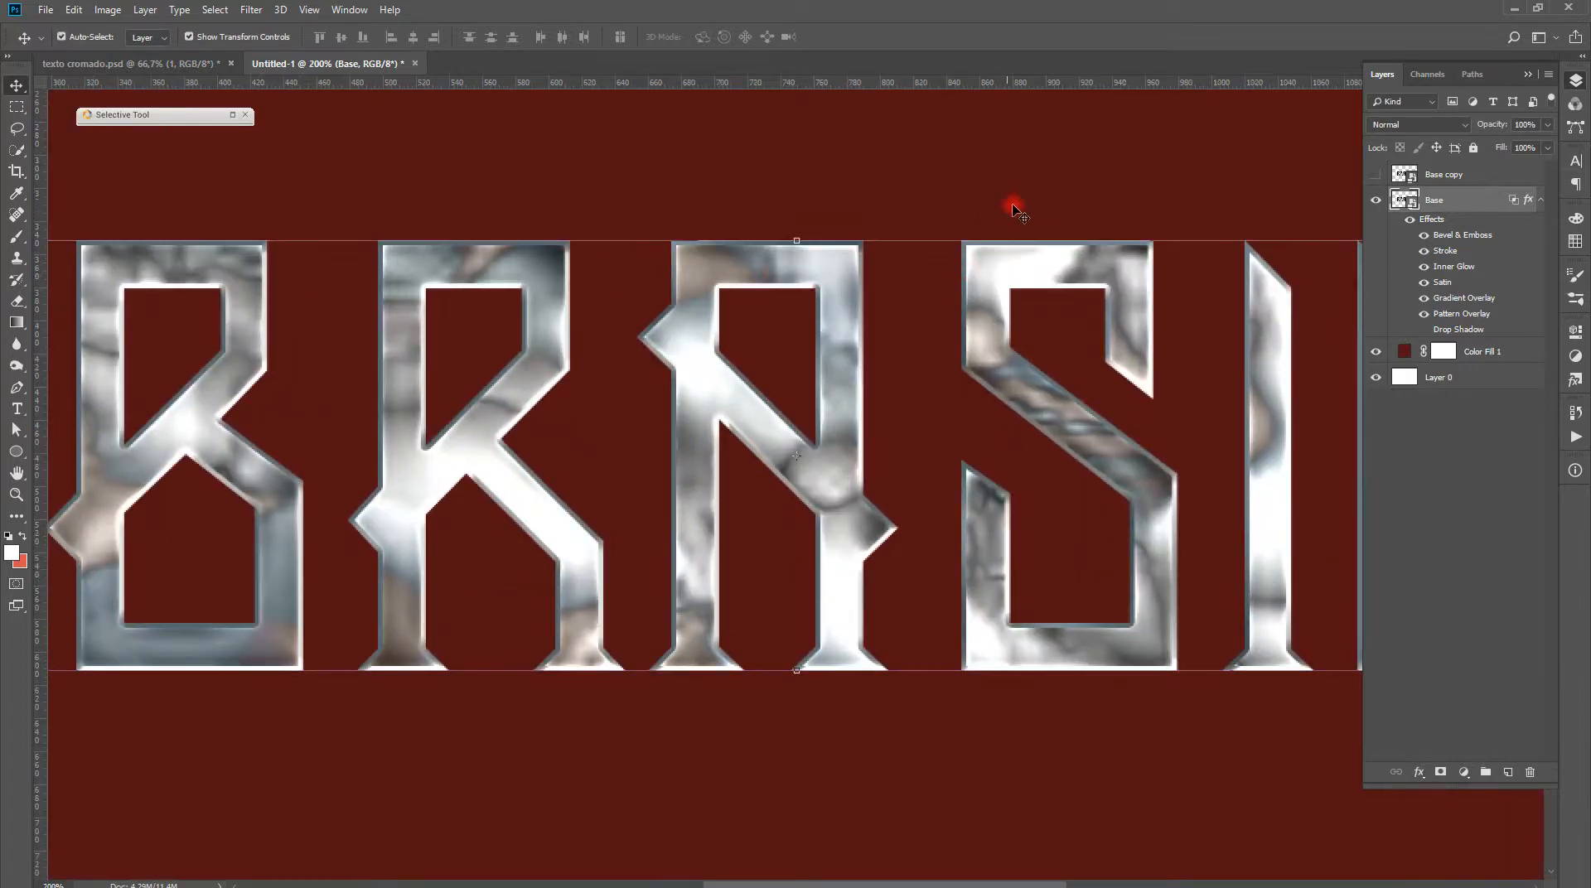
click(1540, 200)
click(1479, 177)
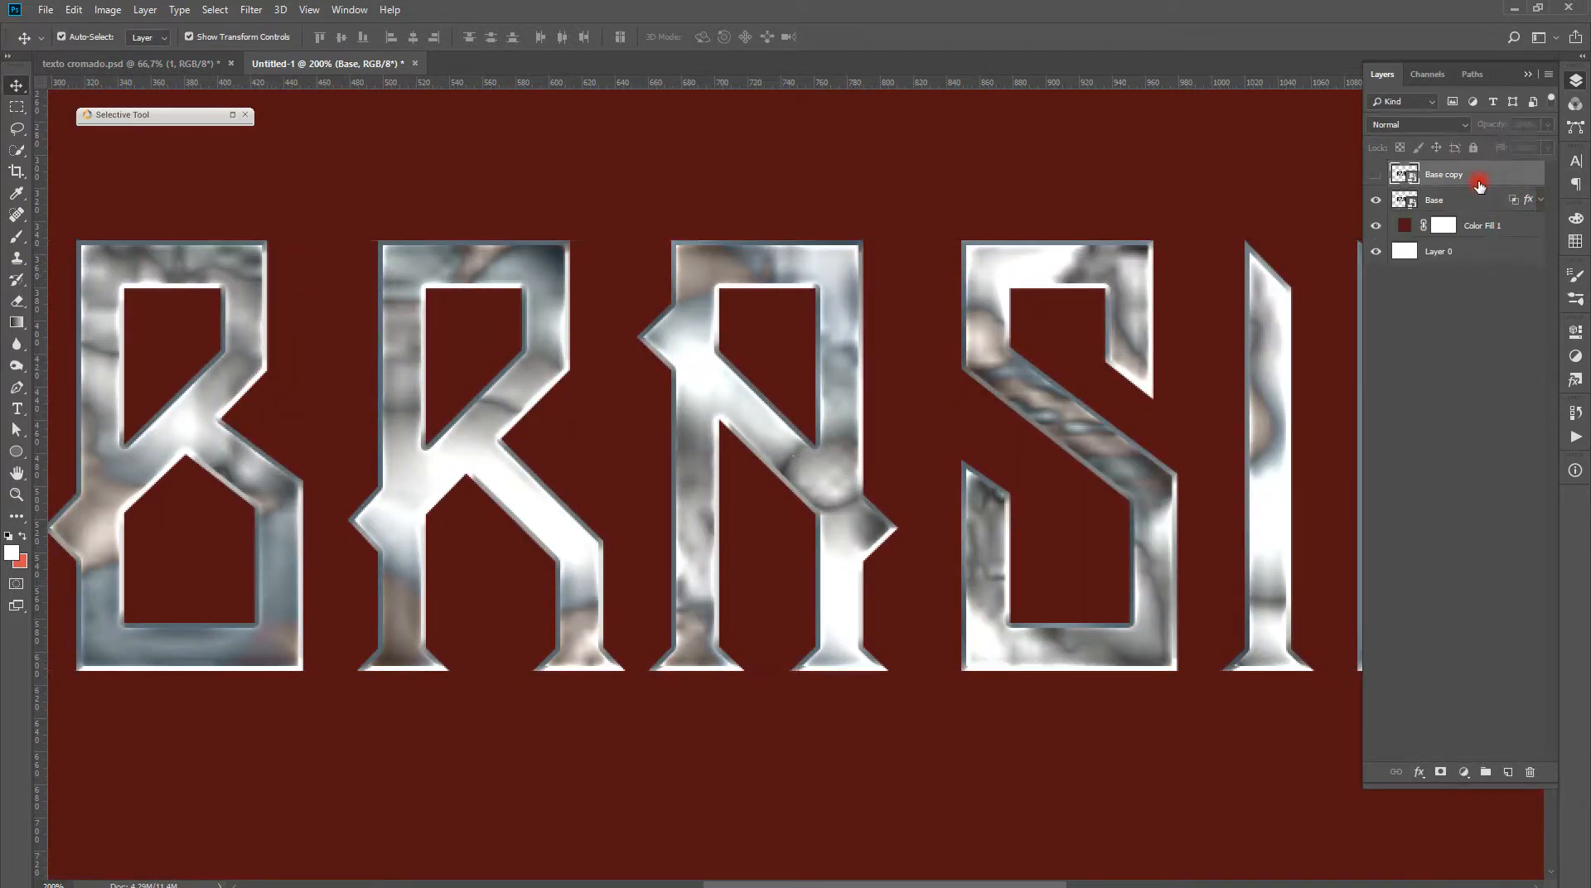
click(1456, 203)
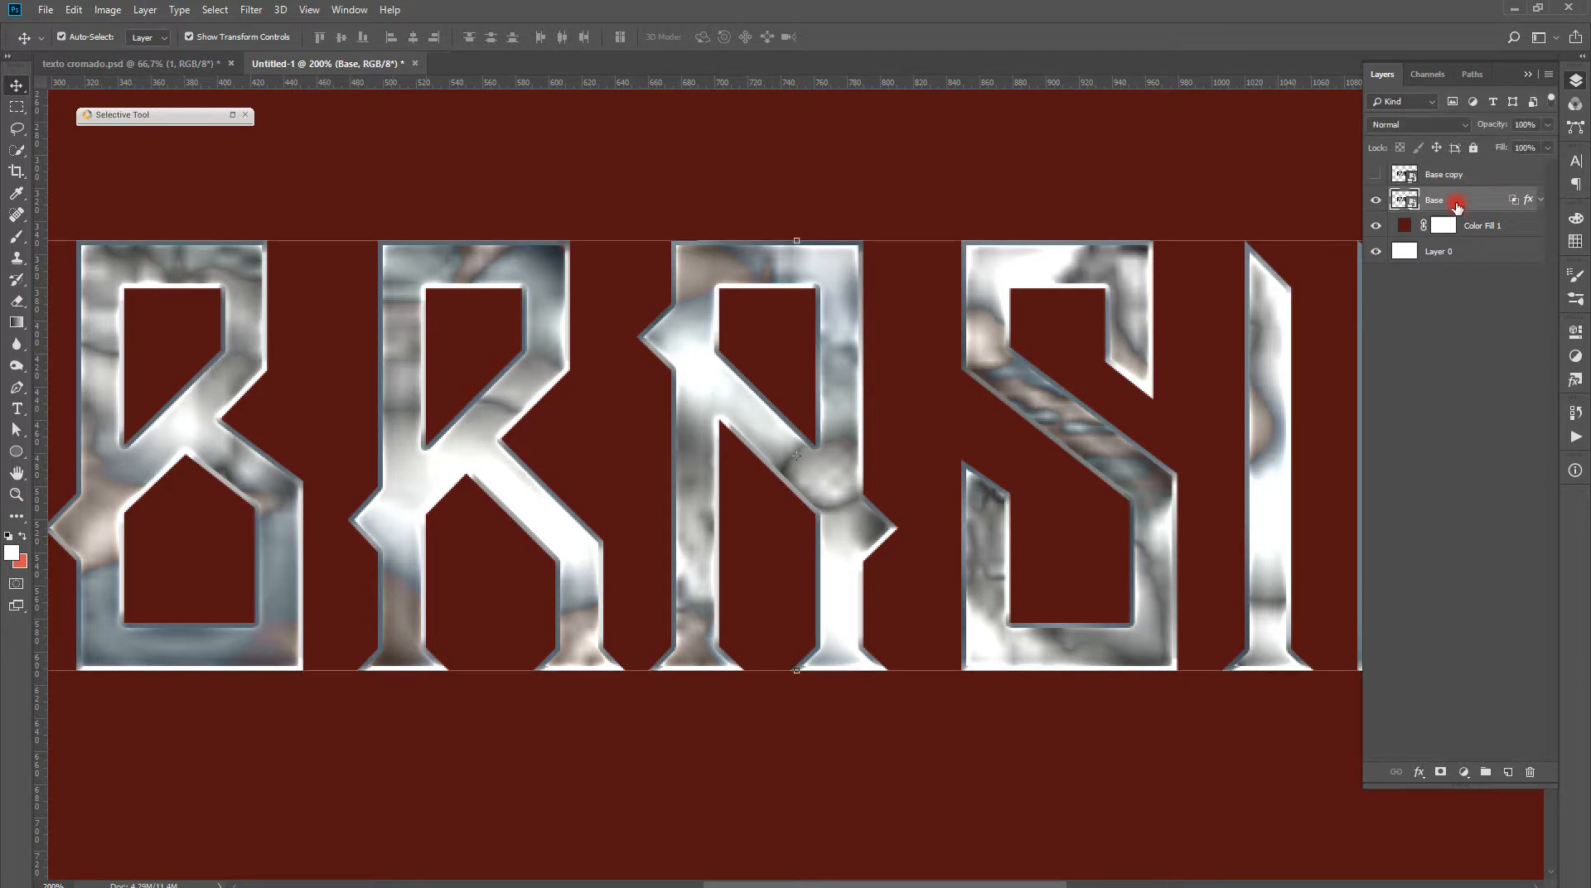
key(ctrl+j)
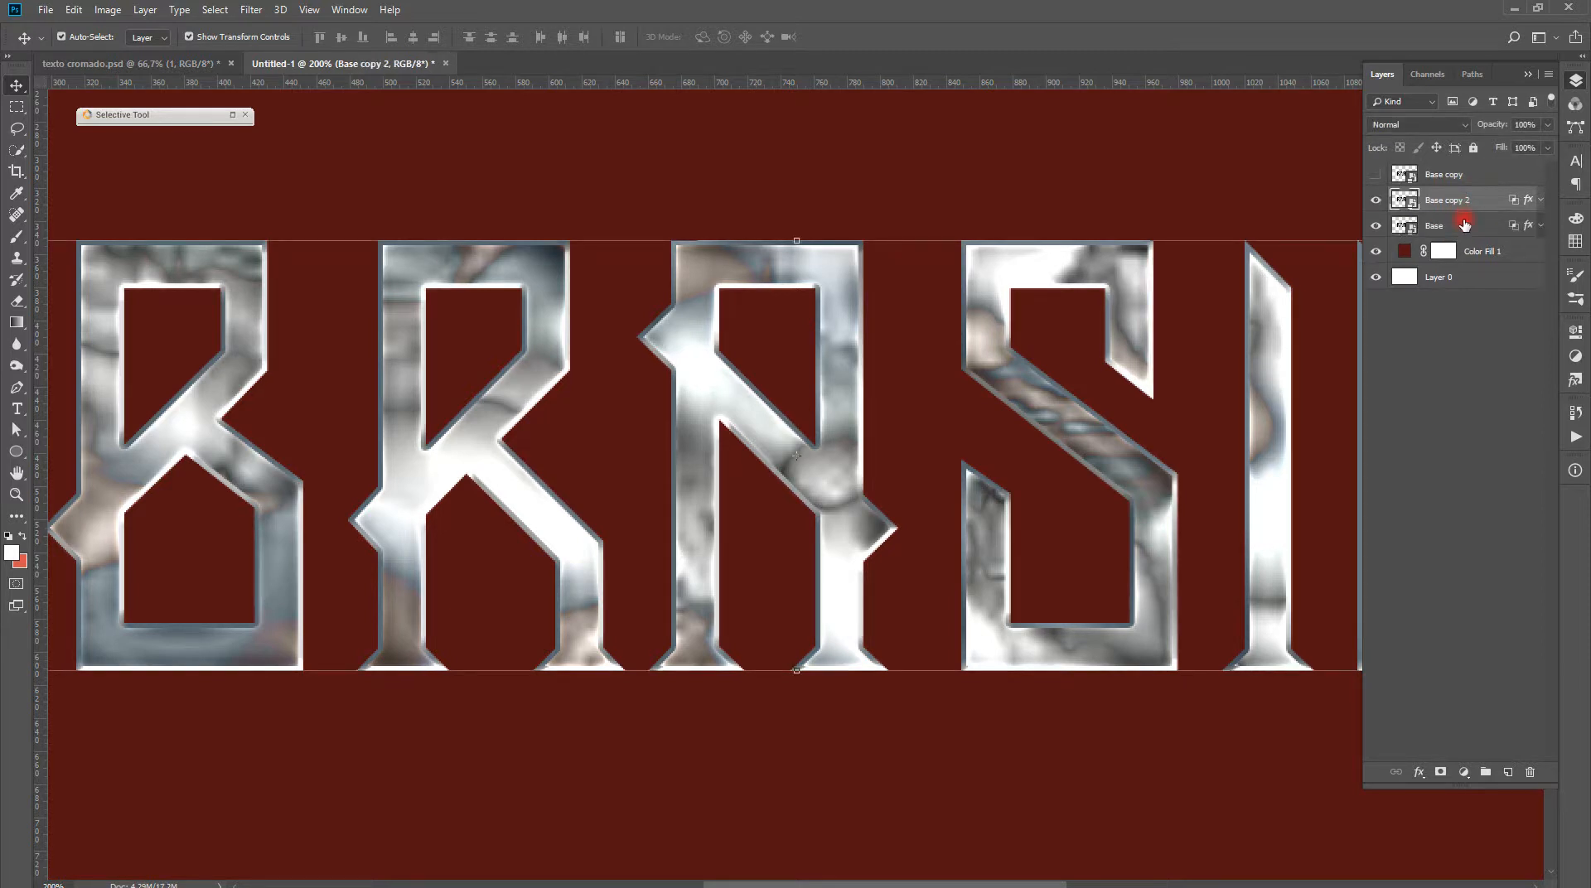
click(1463, 222)
right_click(1471, 218)
click(1479, 203)
drag(1489, 199, 1487, 228)
right_click(1487, 225)
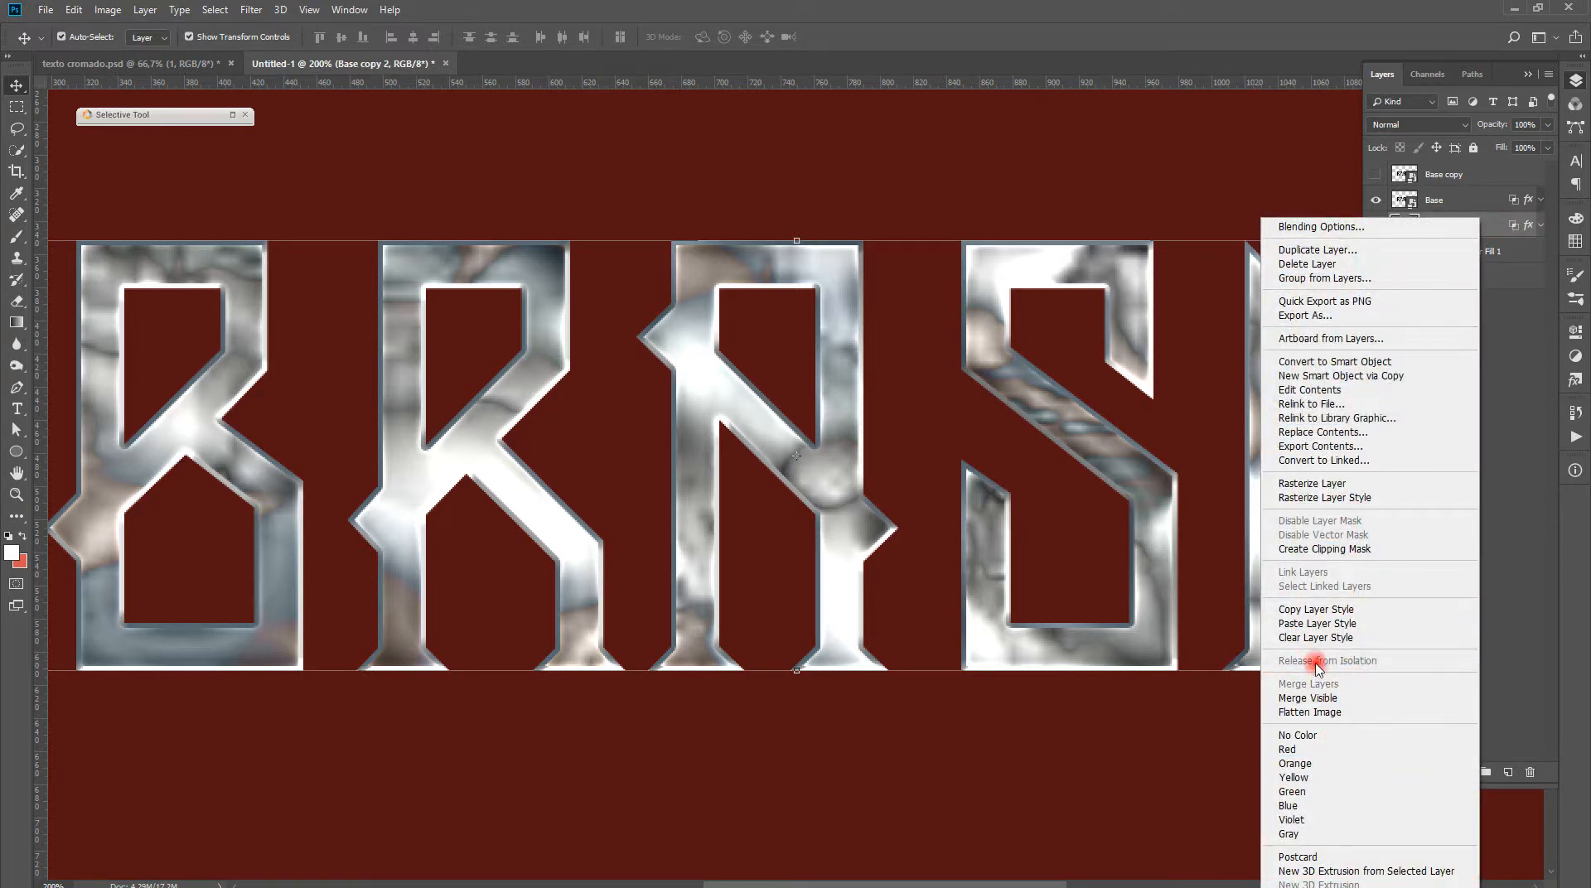
click(1309, 637)
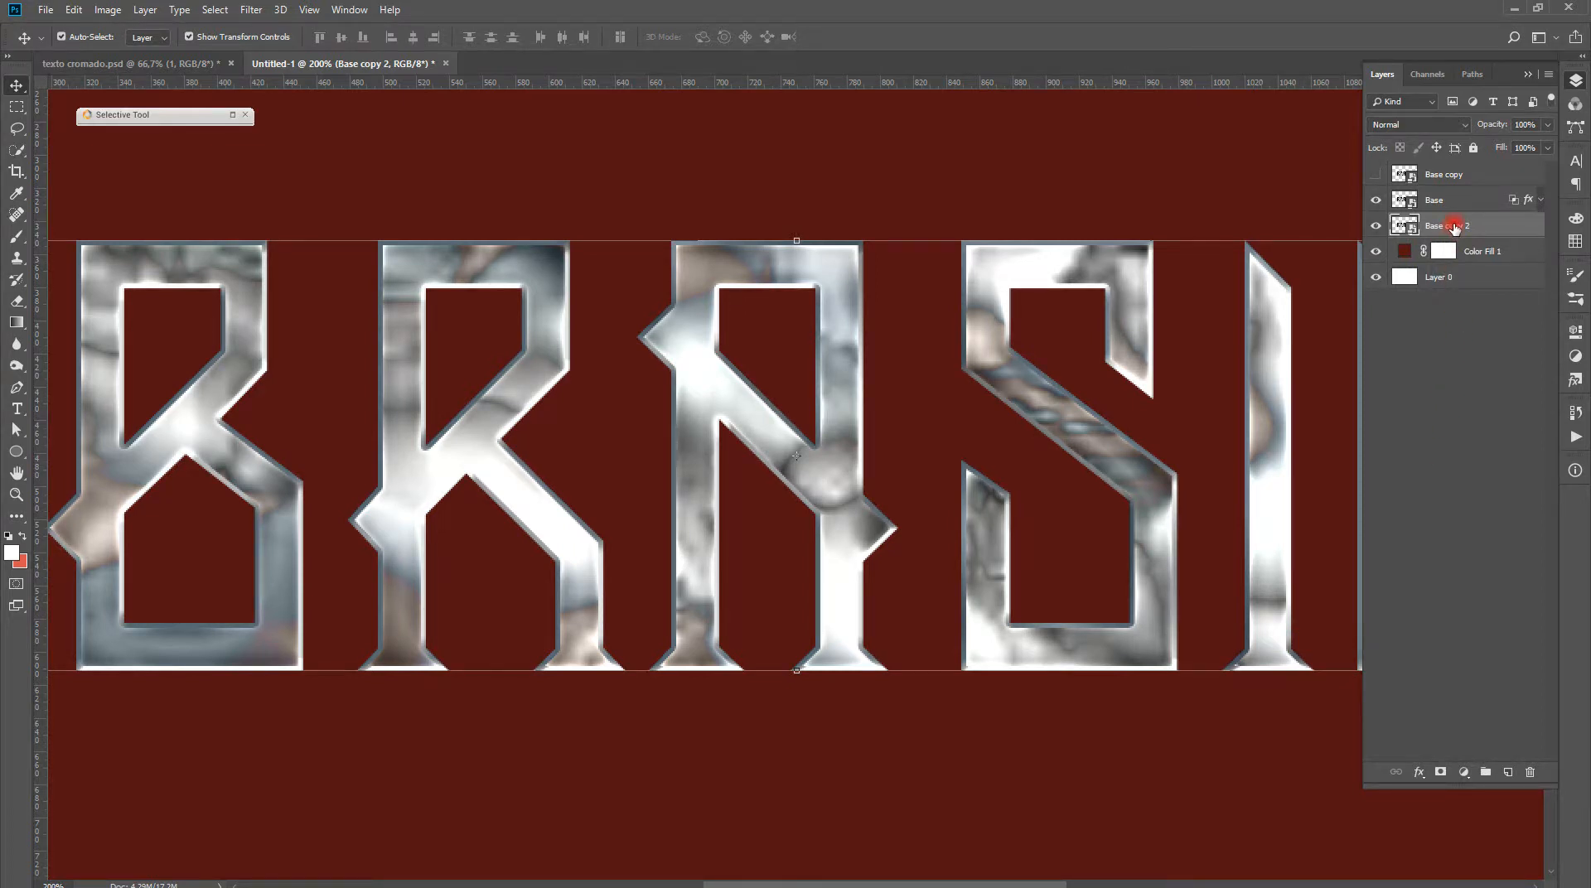
Rename the unstyled duplicate below the Base layer as 3D
double_click(1454, 225)
text(3)
key(Return)
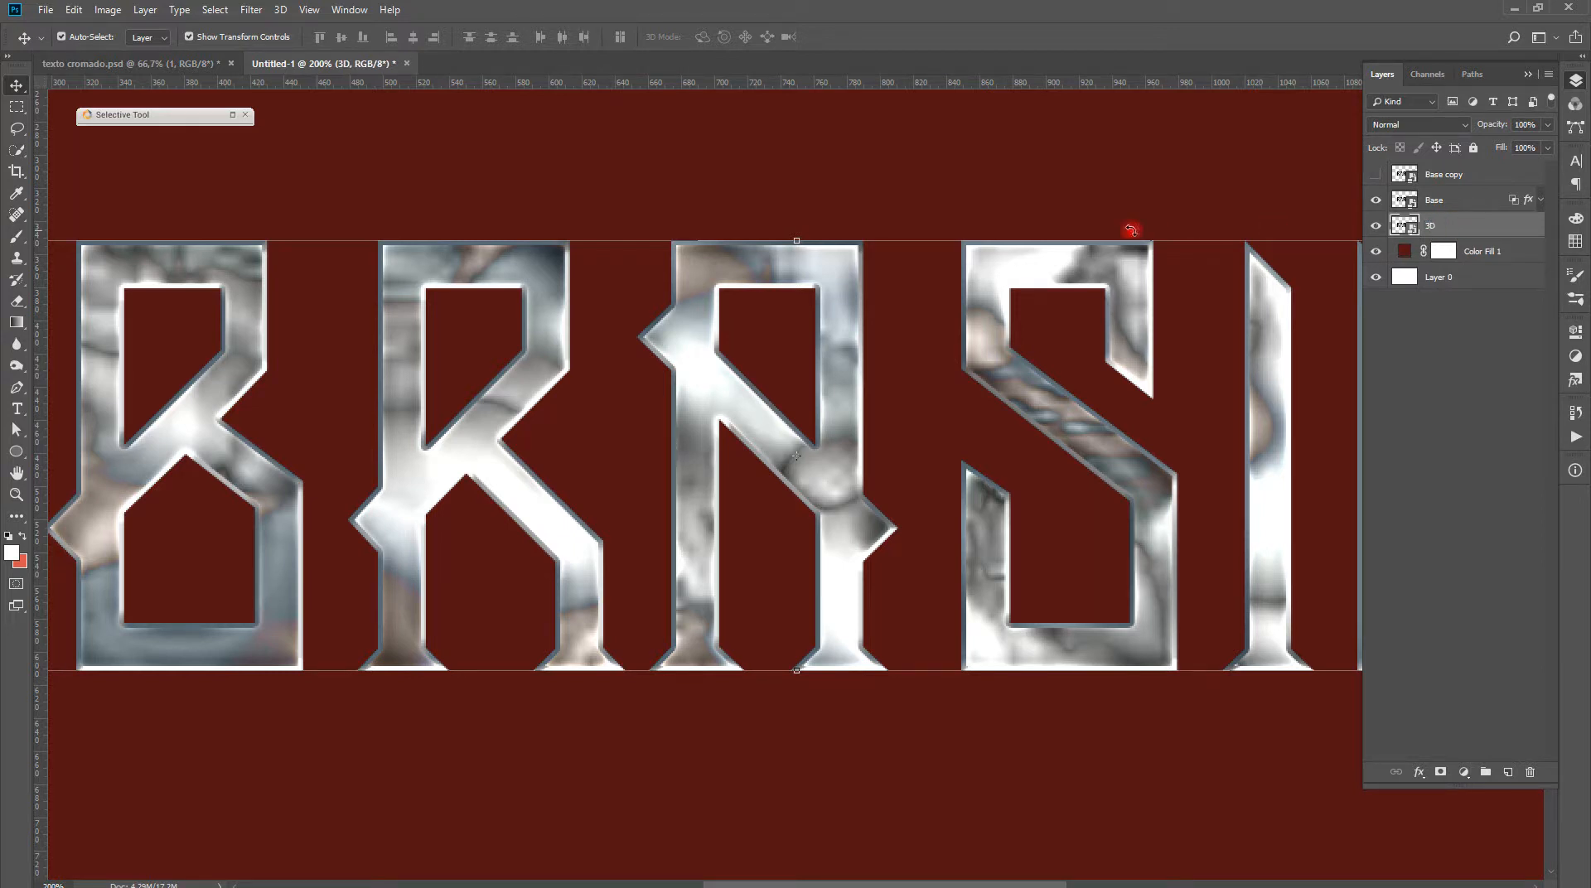
click(1067, 205)
Duplicate the 3D layer and place the copy directly beneath it, above Color Fill 1
click(1441, 228)
key(ctrl+j)
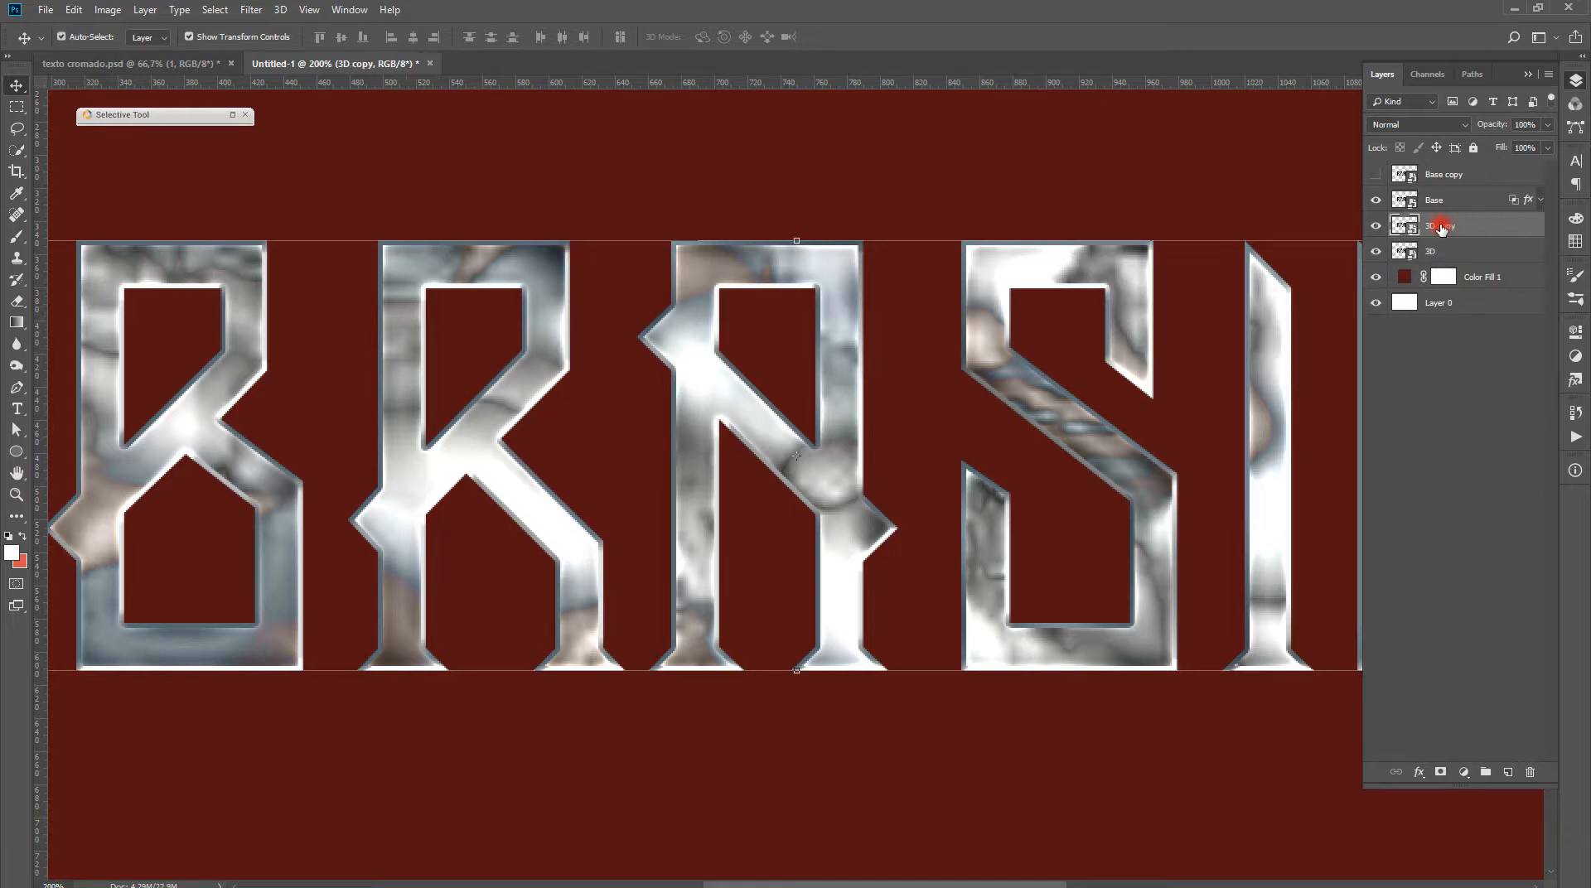
drag(1440, 229, 1443, 256)
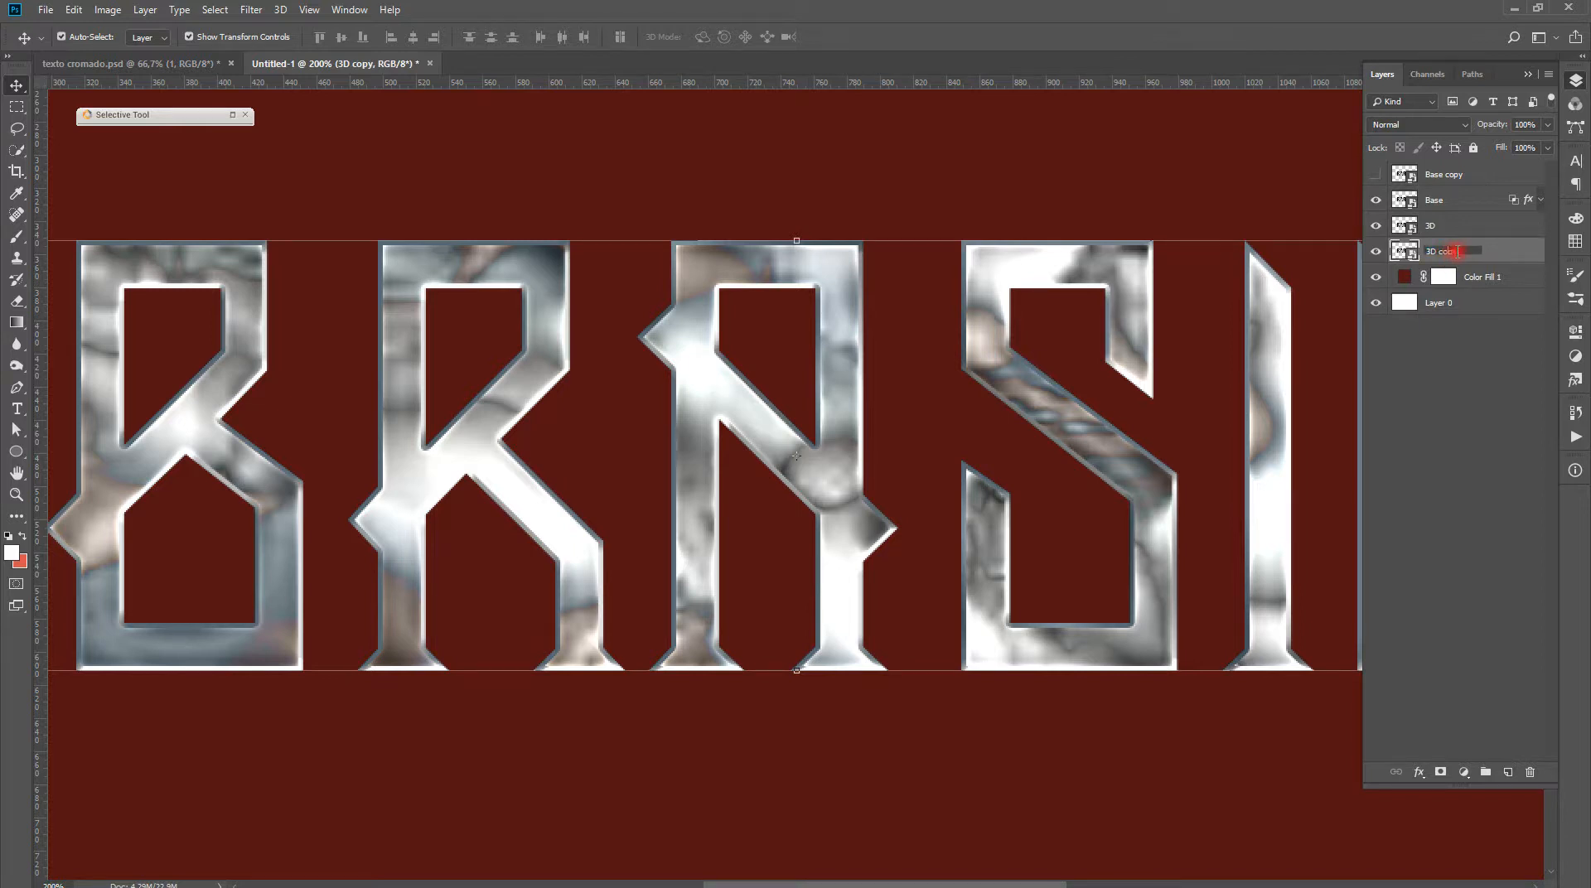
click(1484, 280)
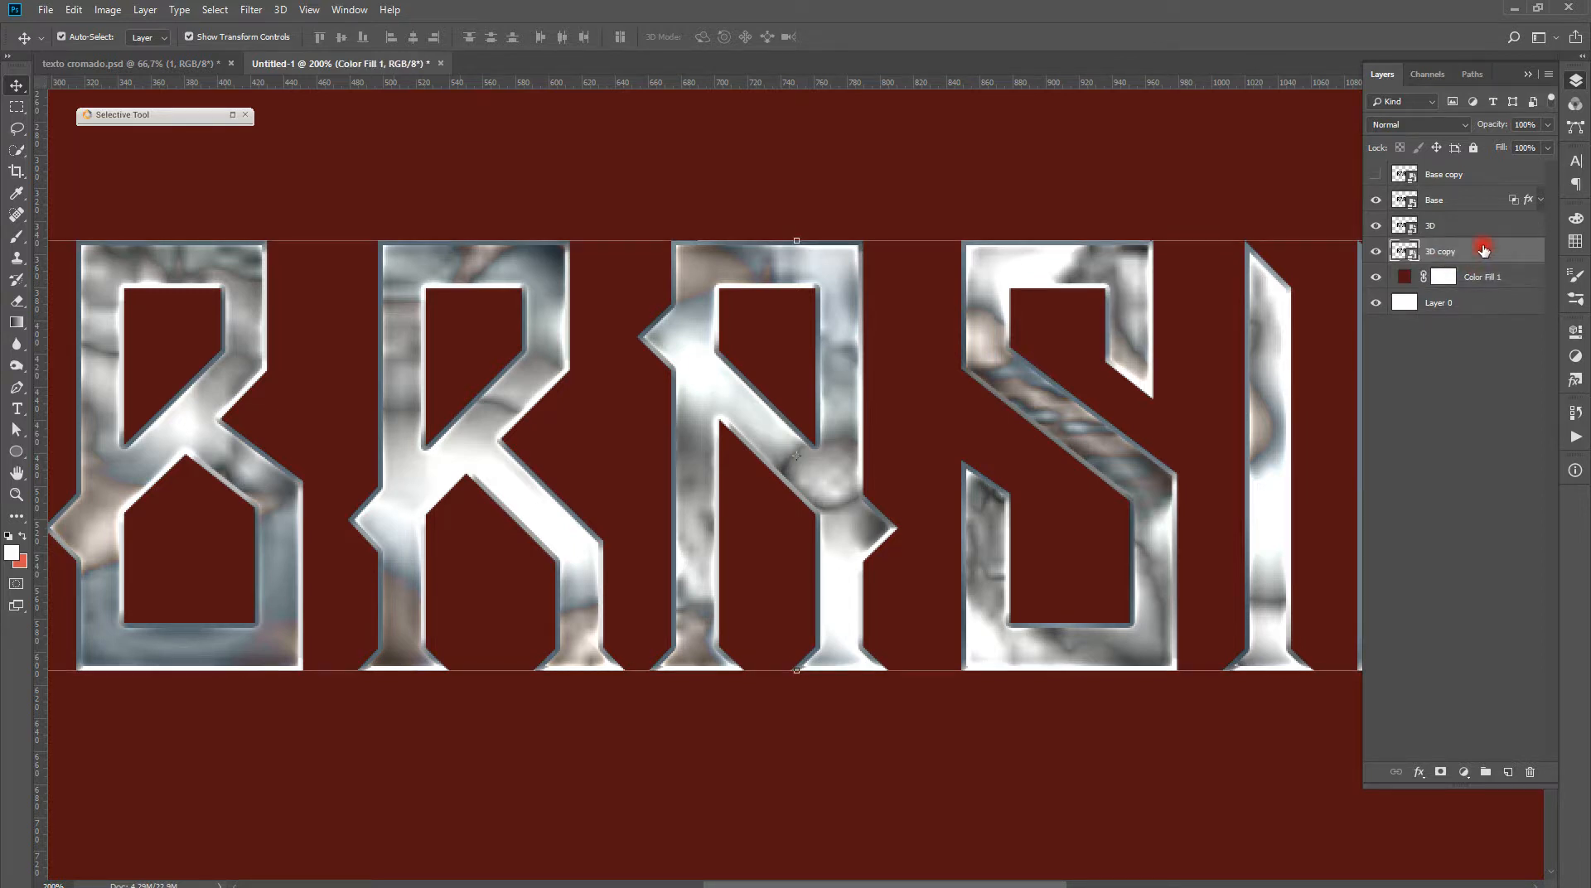
Scale the 3D copy layer's width to 99.56% about its centre and nudge the layer one pixel down
key(ctrl+plus)
drag(1139, 341, 933, 376)
key(ctrl+plus)
key(ctrl+plus)
key(ctrl+plus)
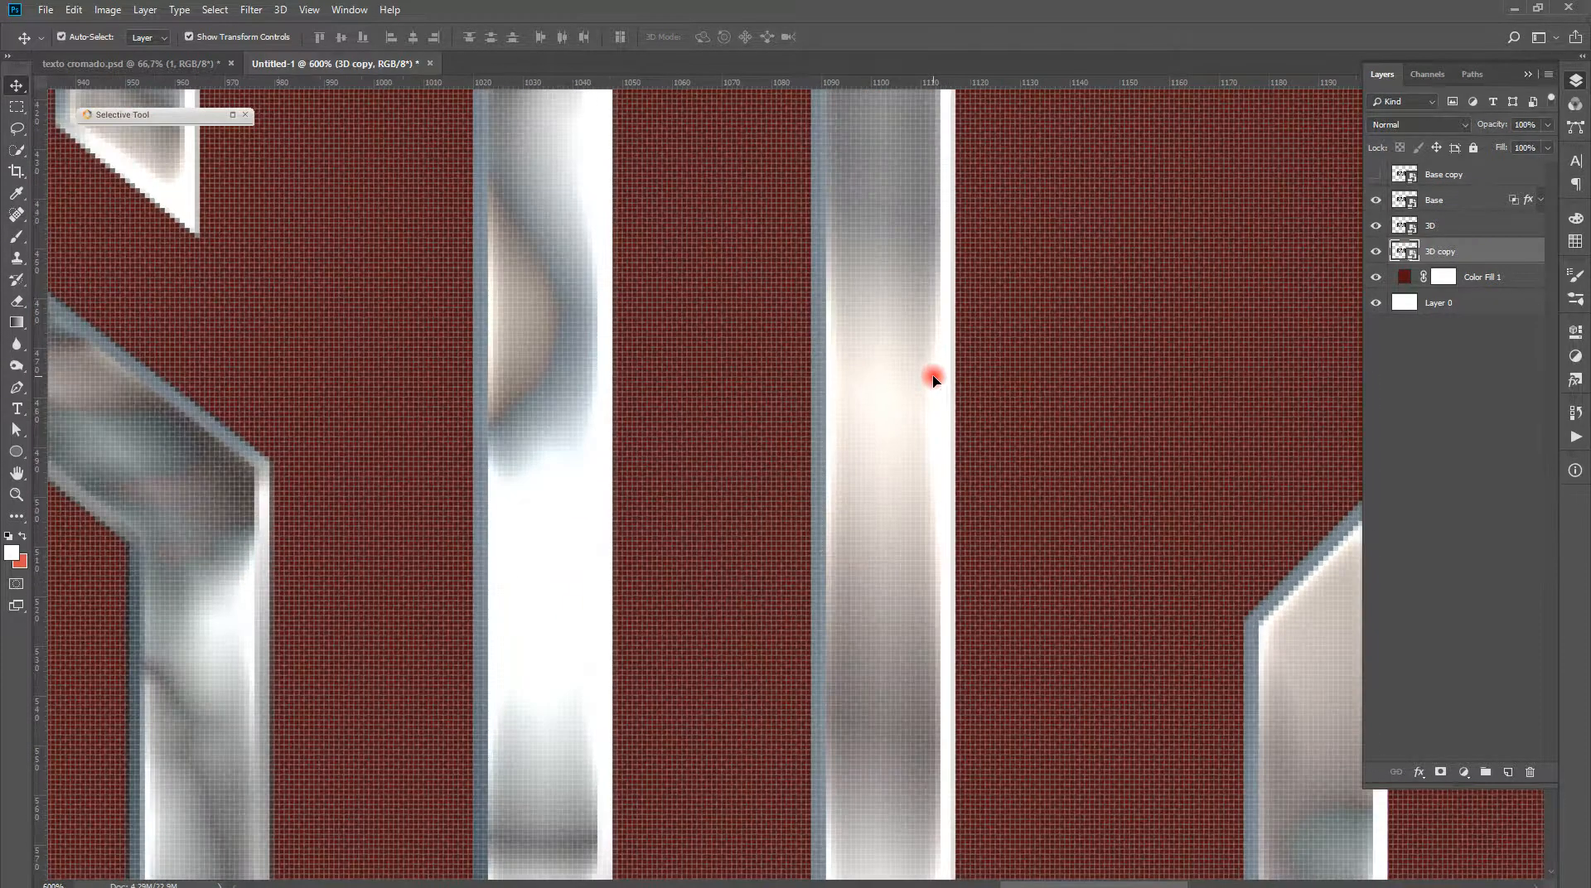
drag(933, 376, 695, 464)
key(ctrl+plus)
key(ctrl+plus)
key(ctrl+plus)
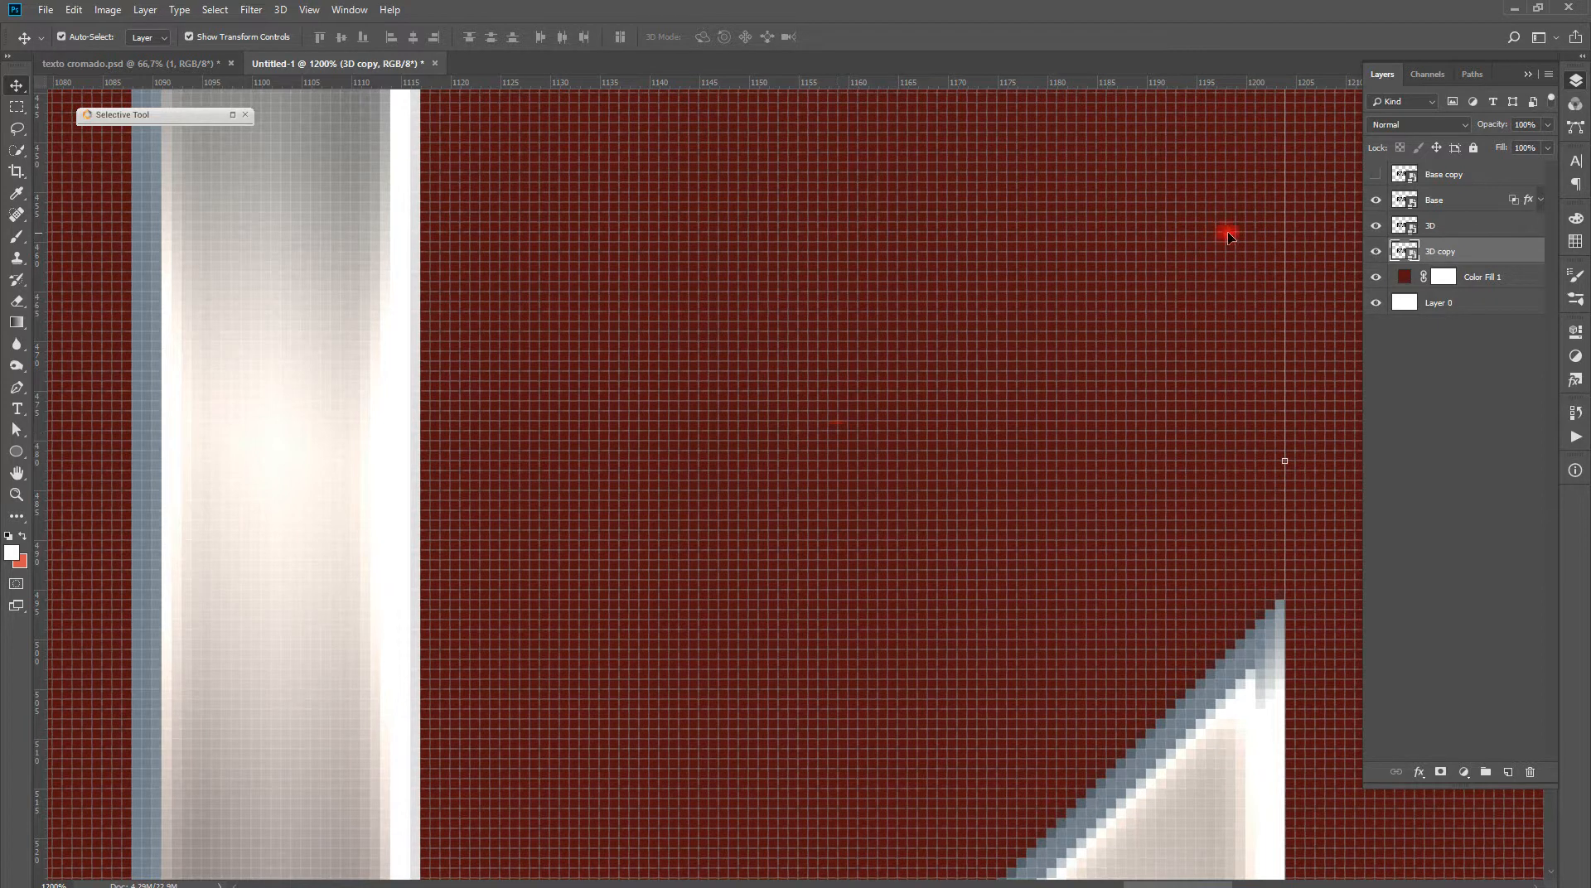
click(1461, 225)
click(1461, 251)
click(1284, 461)
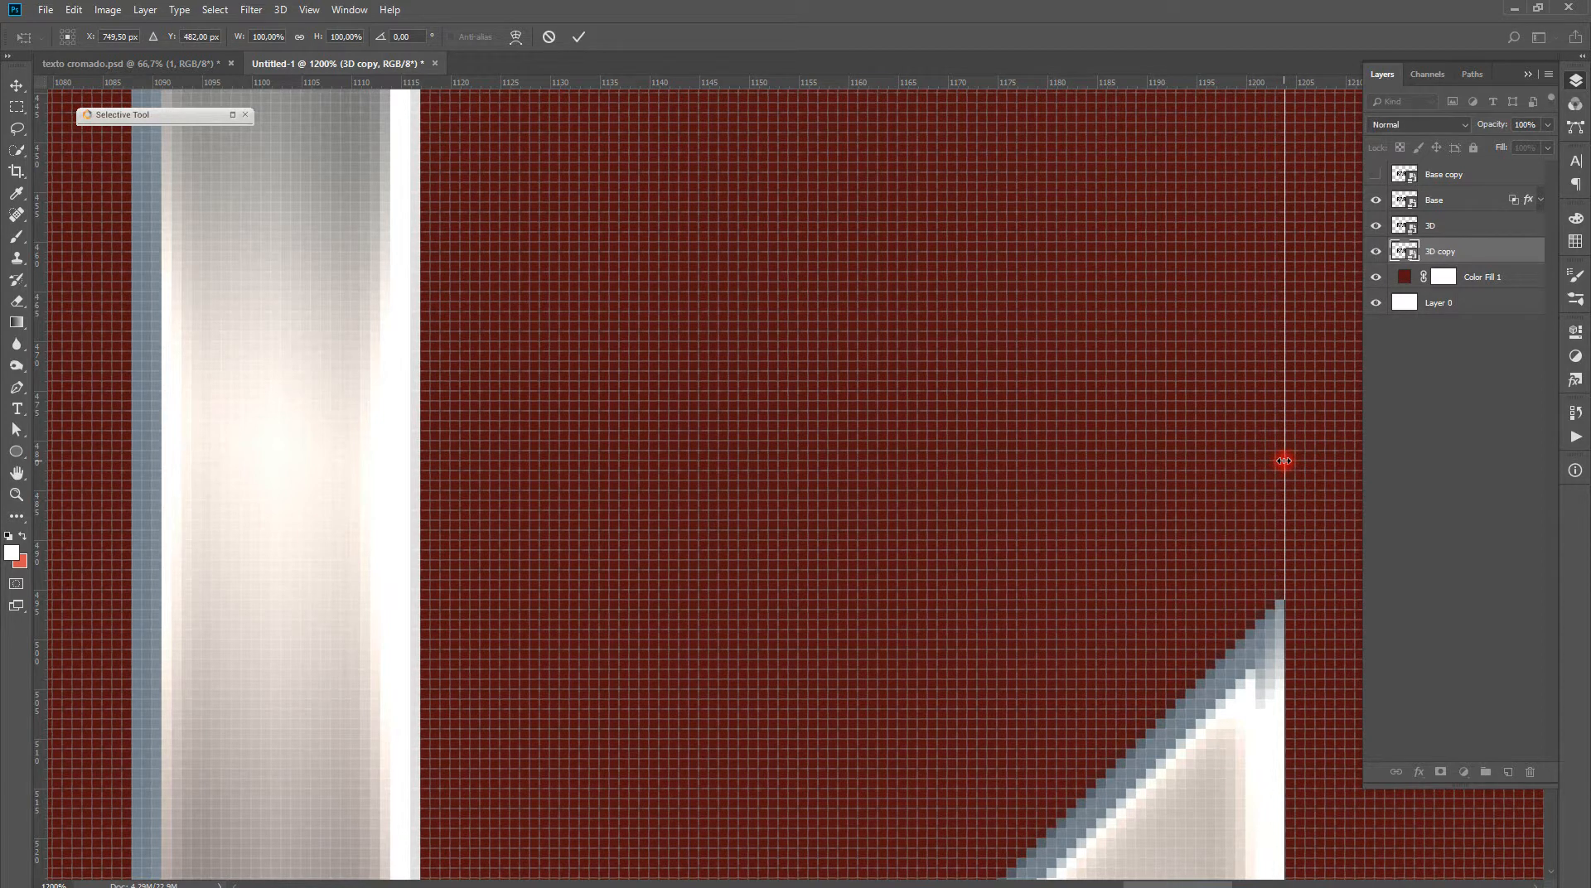
key(Return)
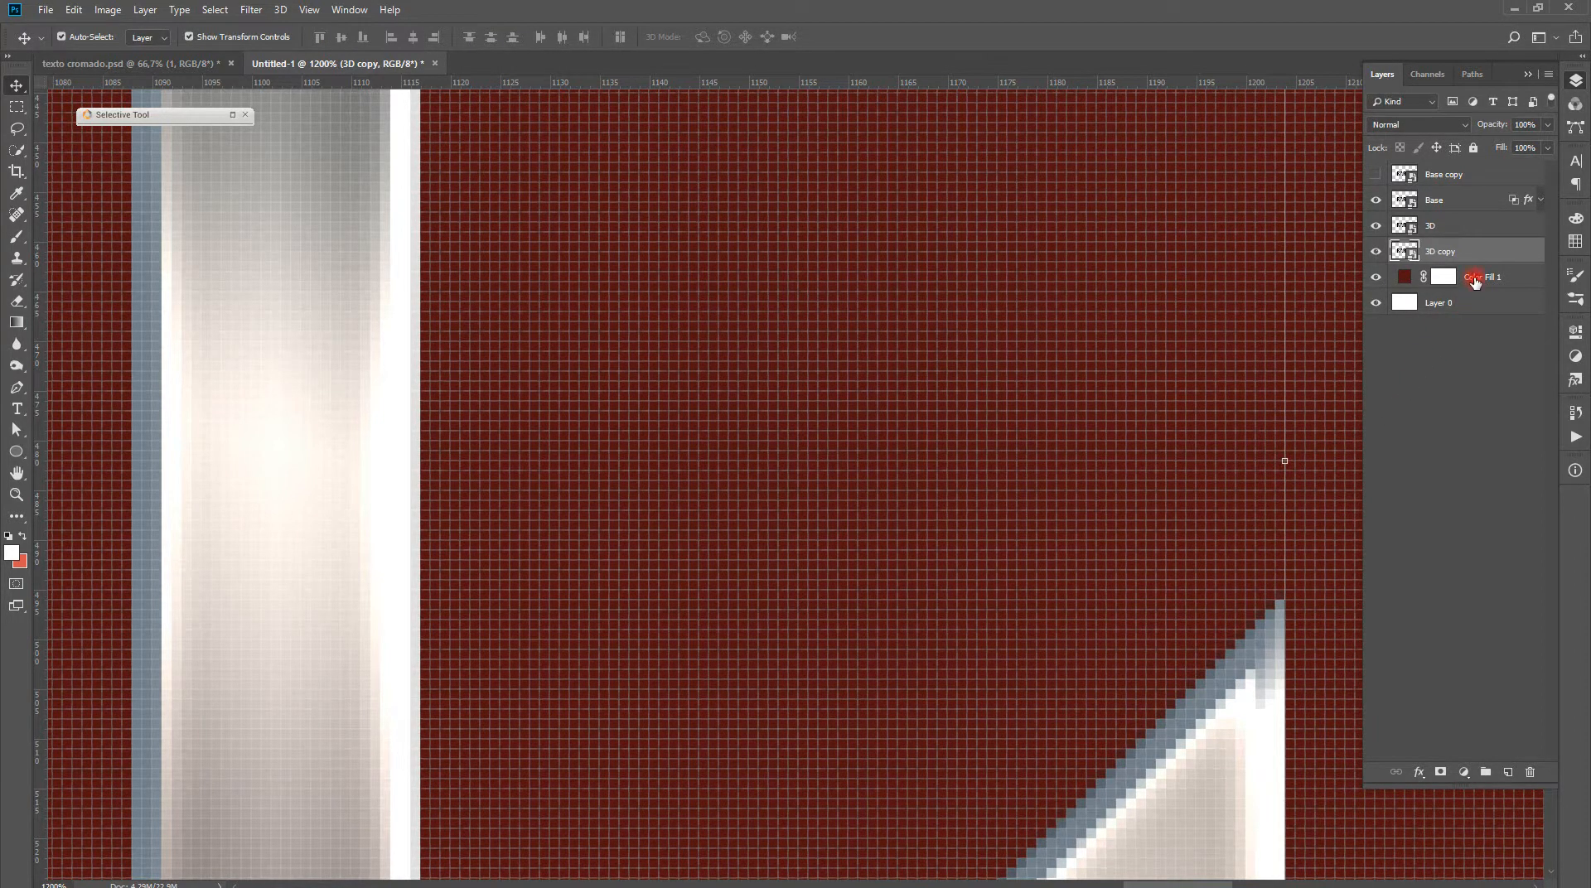
key(ctrl)
key(ctrl+t)
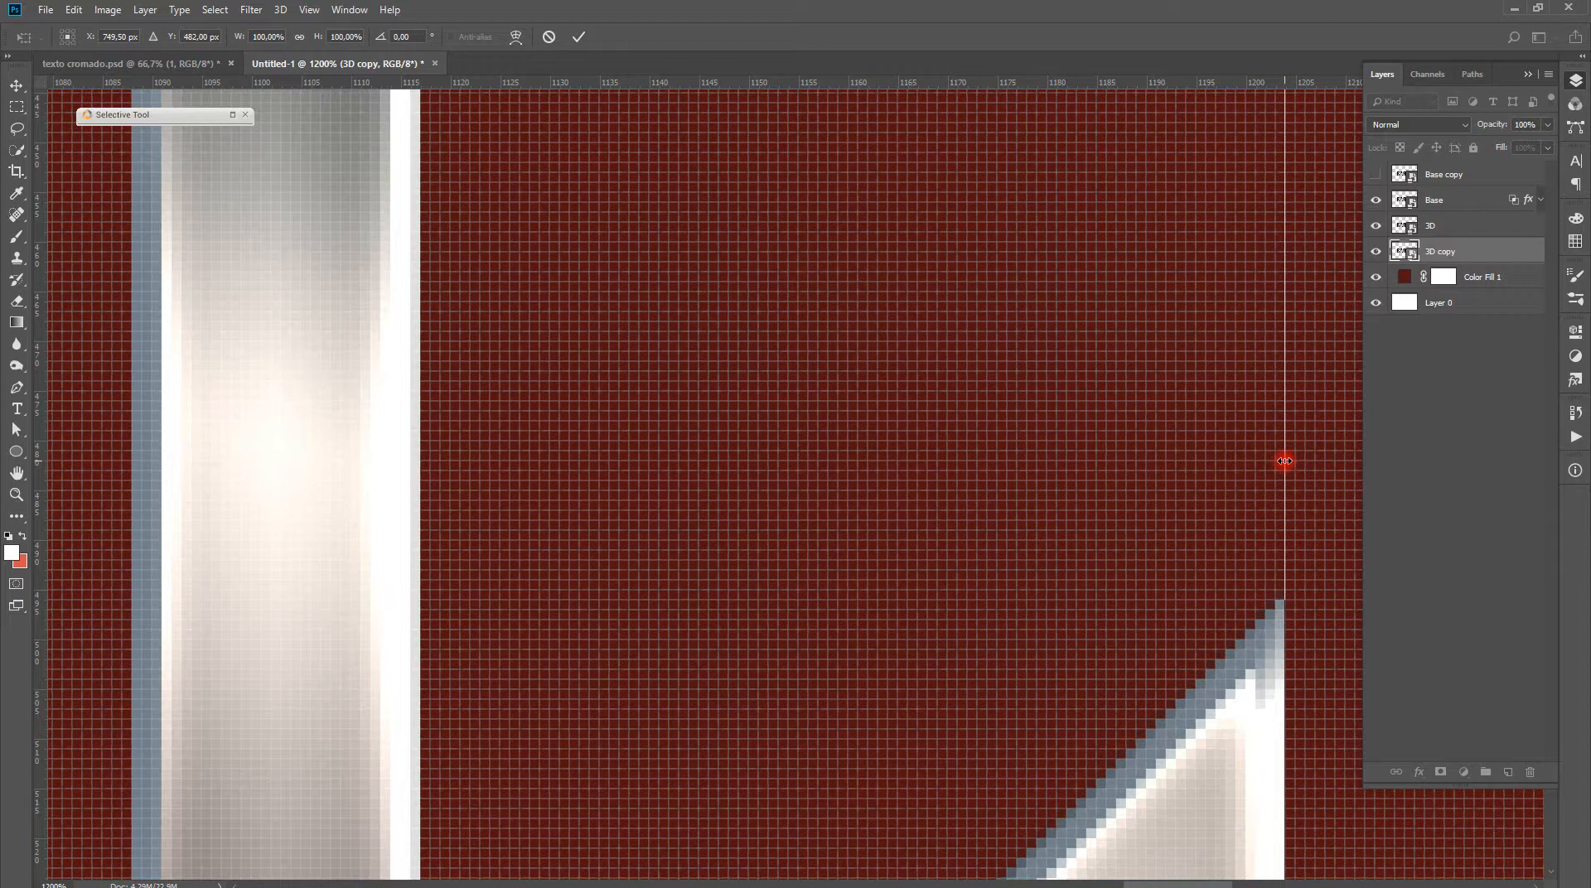
drag(1284, 461, 1263, 463)
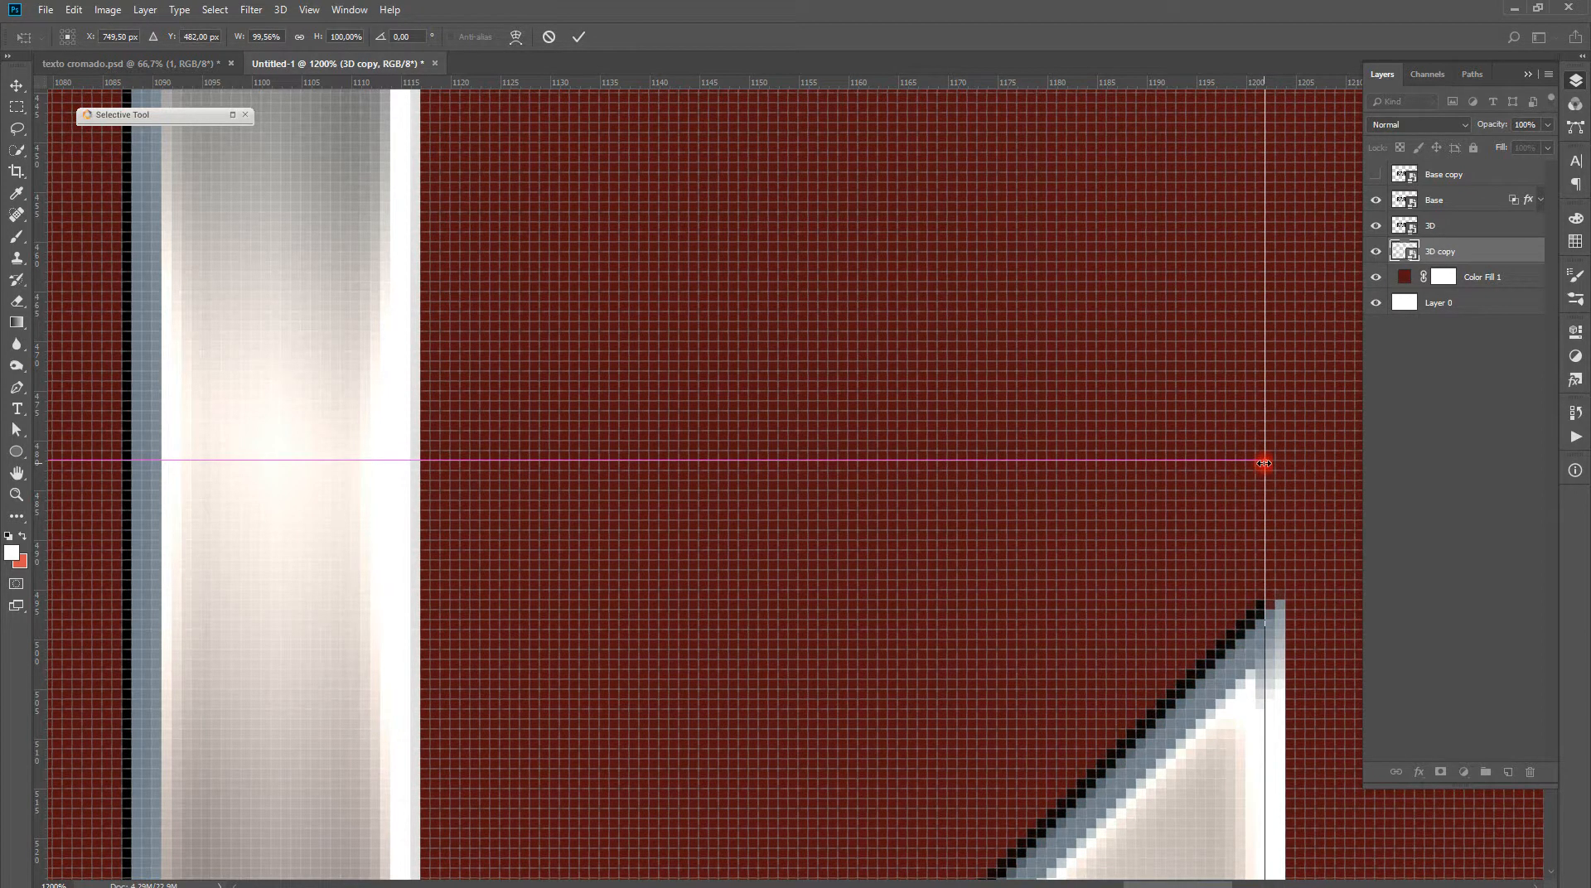
key(Return)
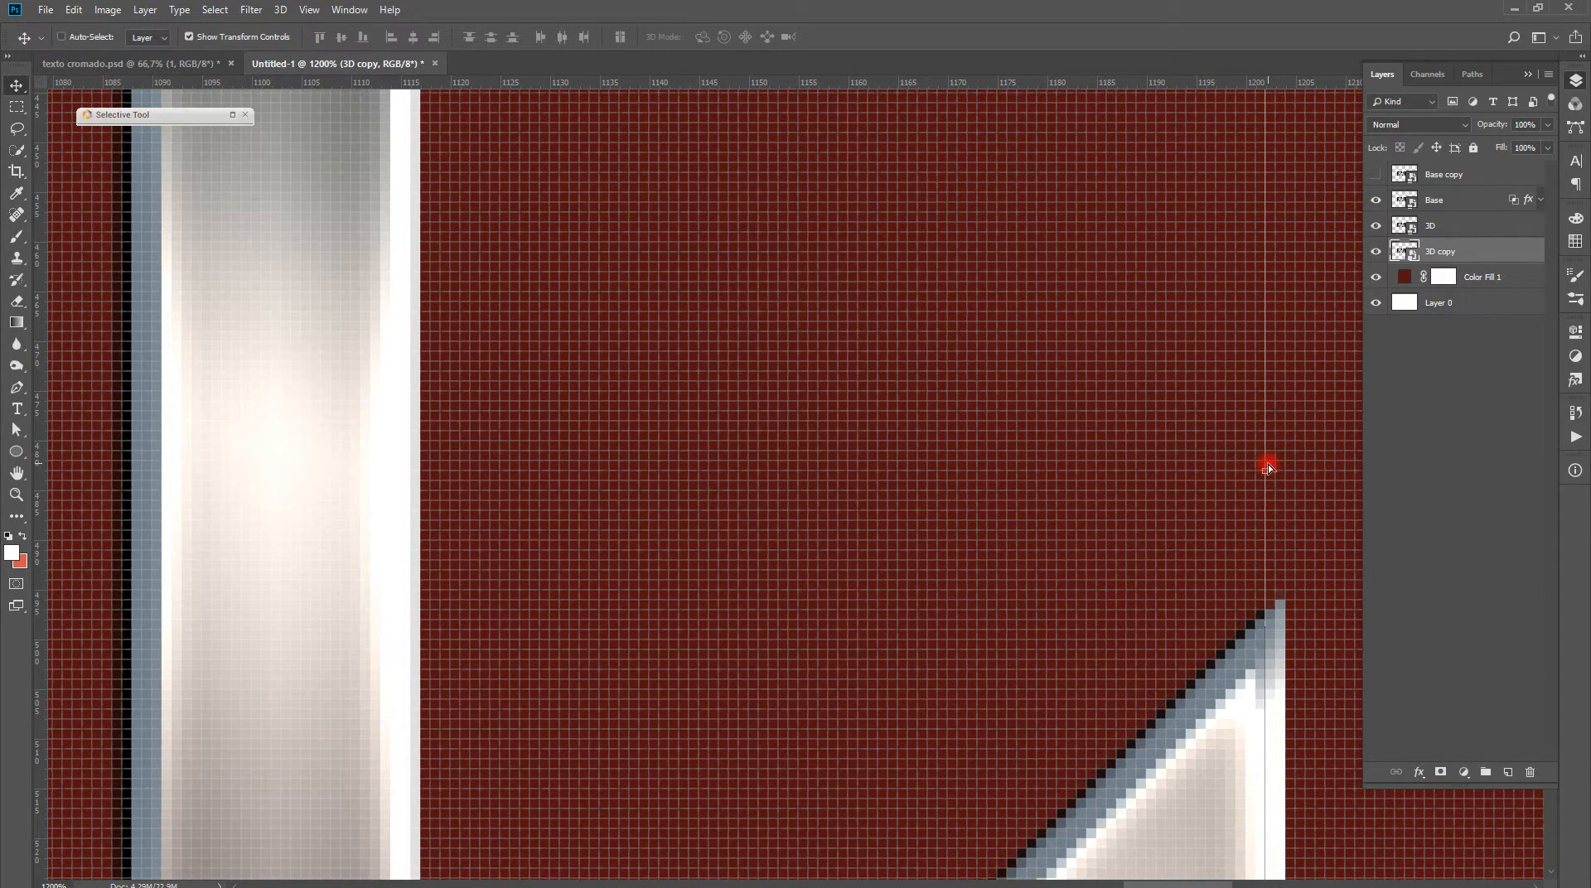
Inspect the 3D copy's offset edge around the lower end of the letter L and on the whole canvas
key(ctrl+minus)
key(ctrl+minus)
drag(1049, 636, 1005, 423)
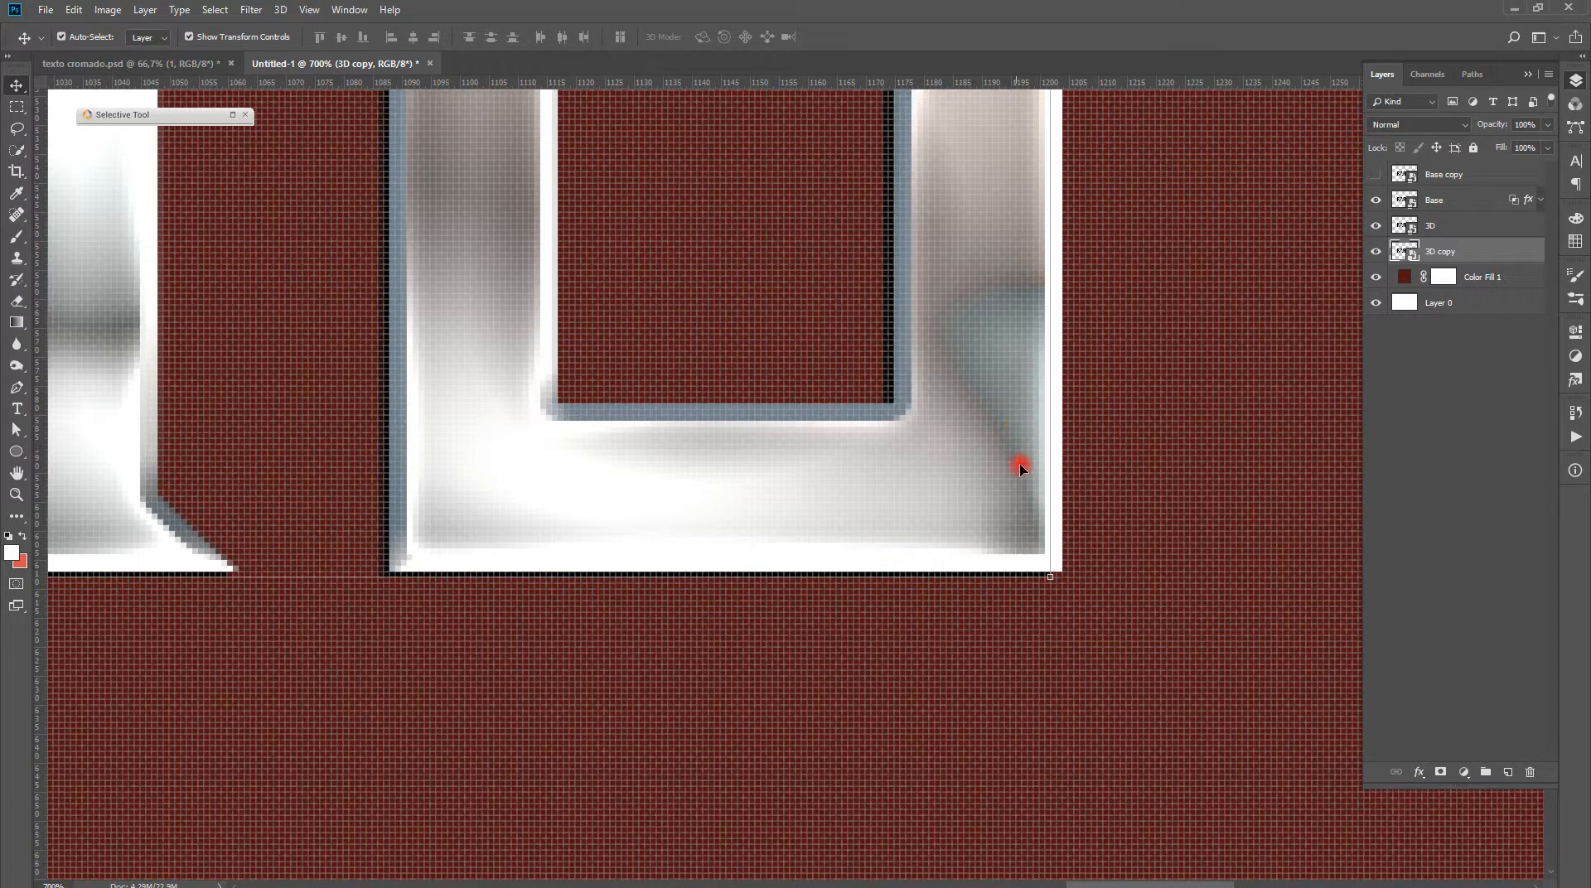
key(z)
drag(1022, 532, 1104, 600)
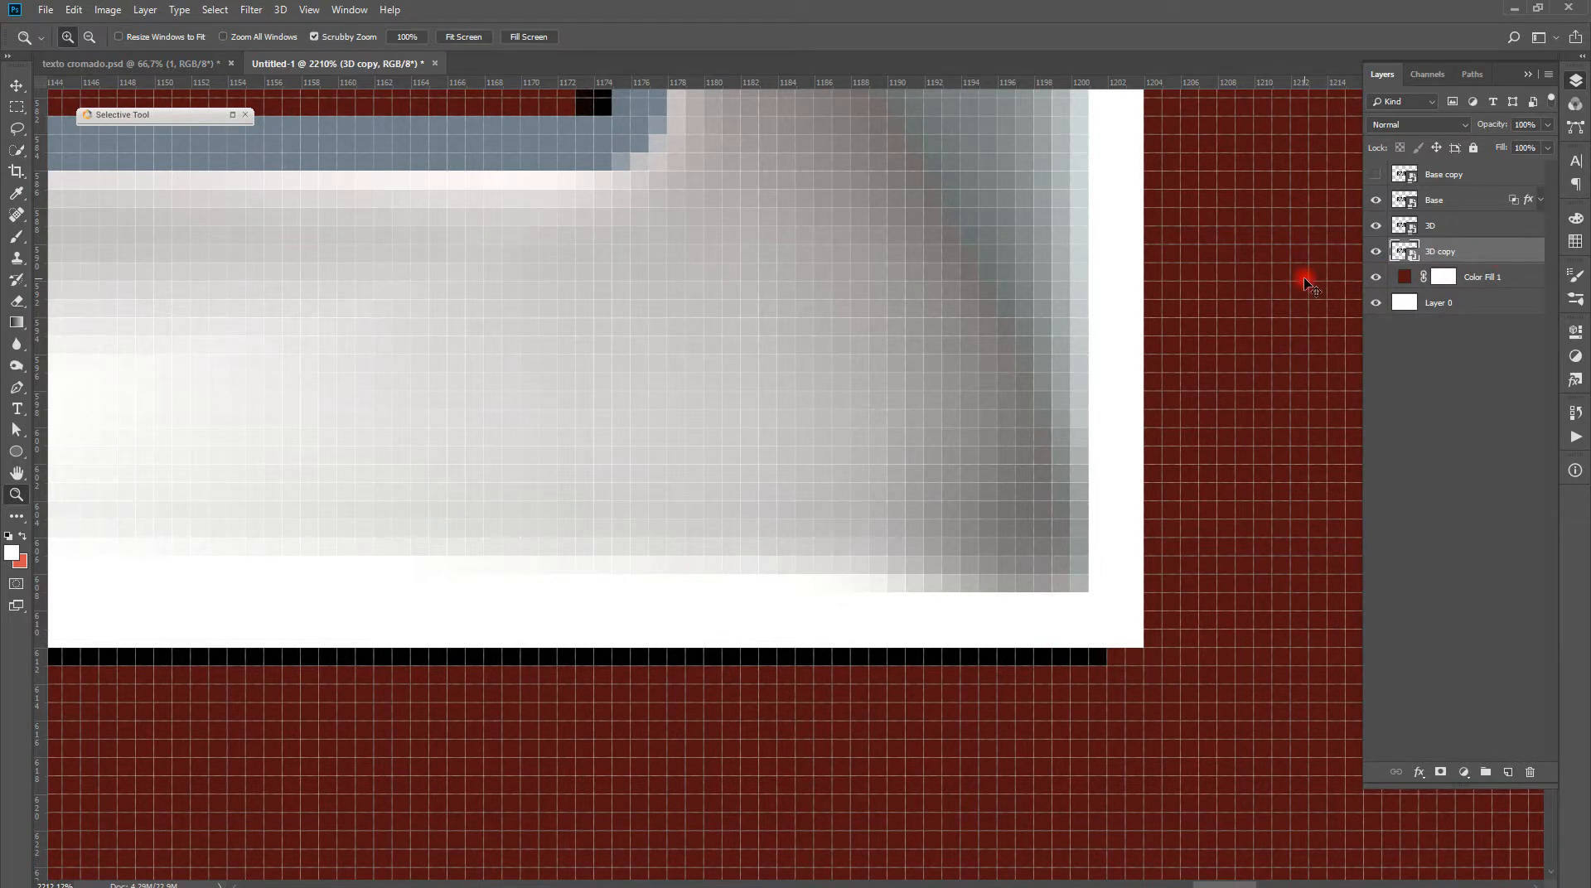
key(ctrl+0)
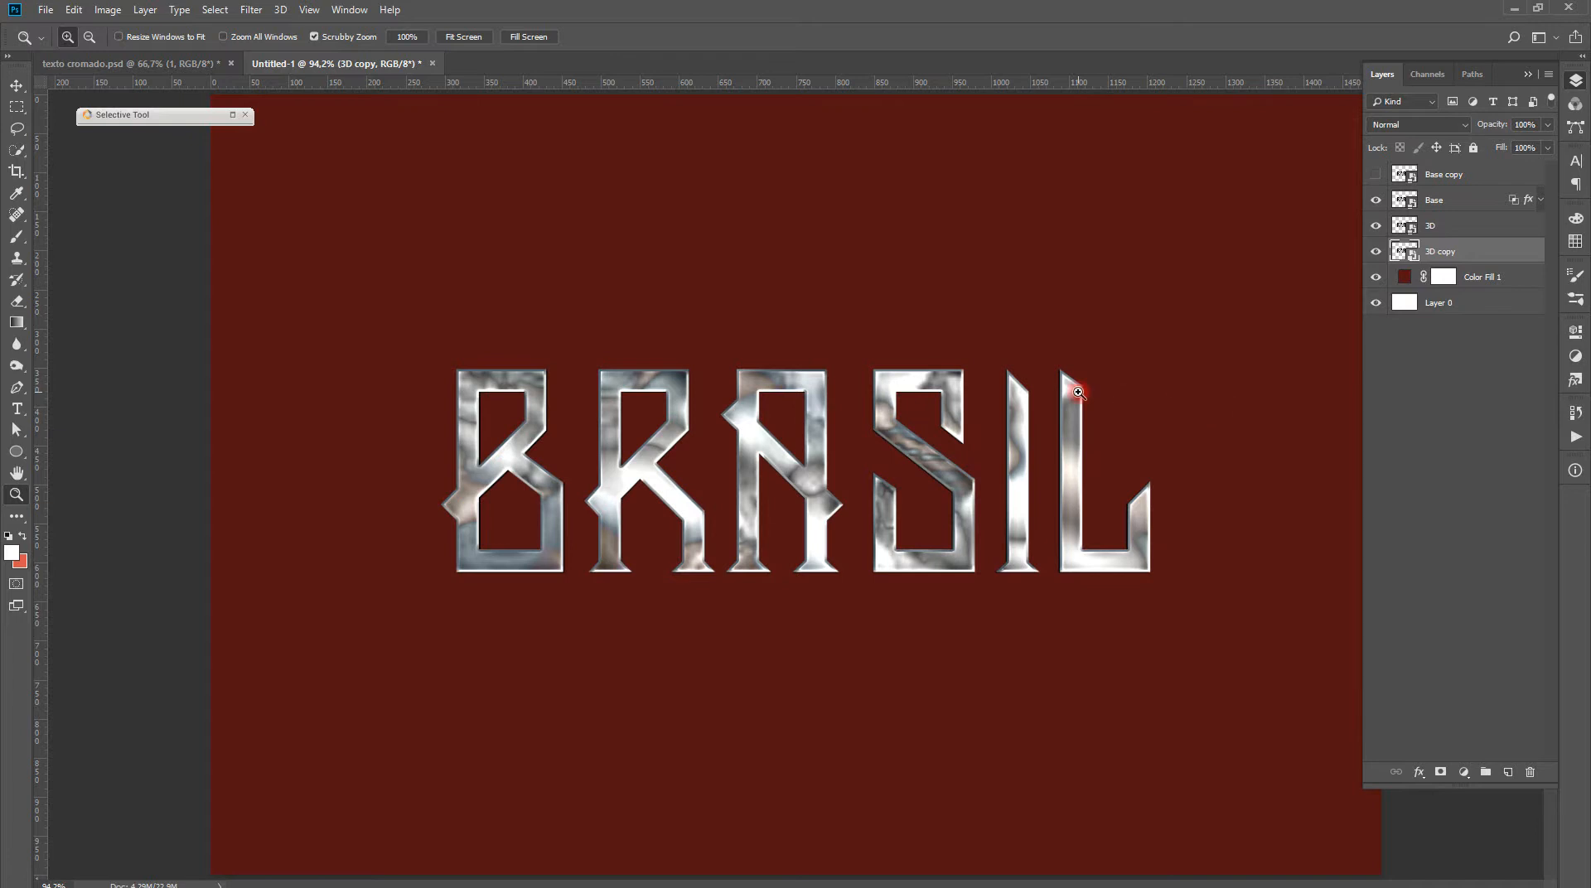
Duplicate the 3D copy layer, scale the lower copy's width to 99.12% about its centre, and nudge it one pixel down
click(1217, 482)
drag(1217, 482, 1271, 515)
drag(1199, 610, 834, 323)
drag(984, 746, 357, 346)
drag(947, 427, 906, 332)
drag(930, 412, 891, 483)
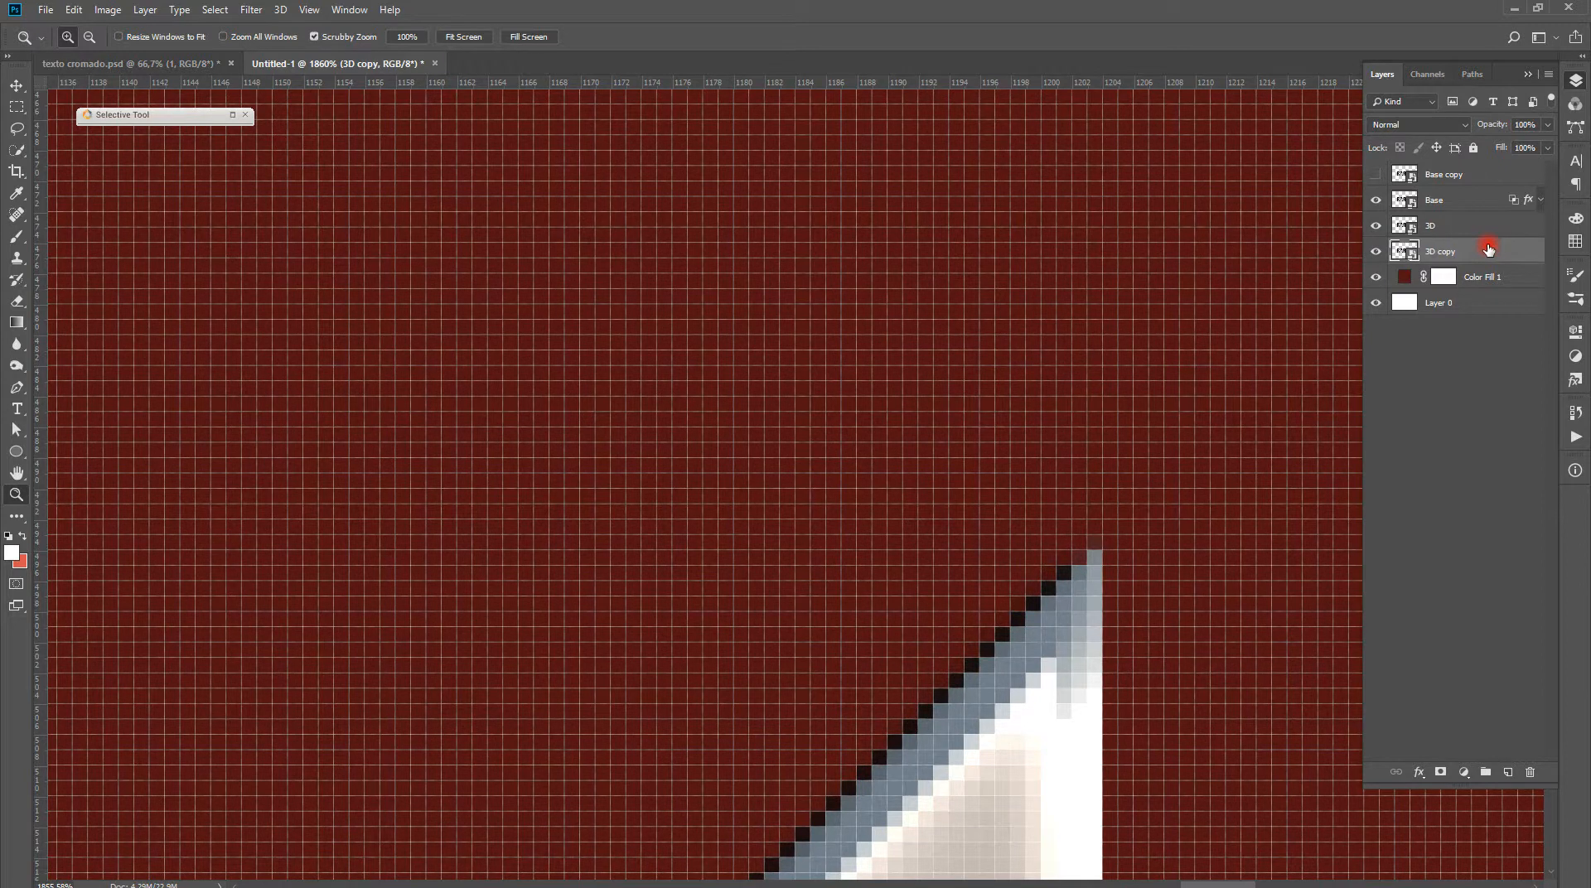
key(ctrl+j)
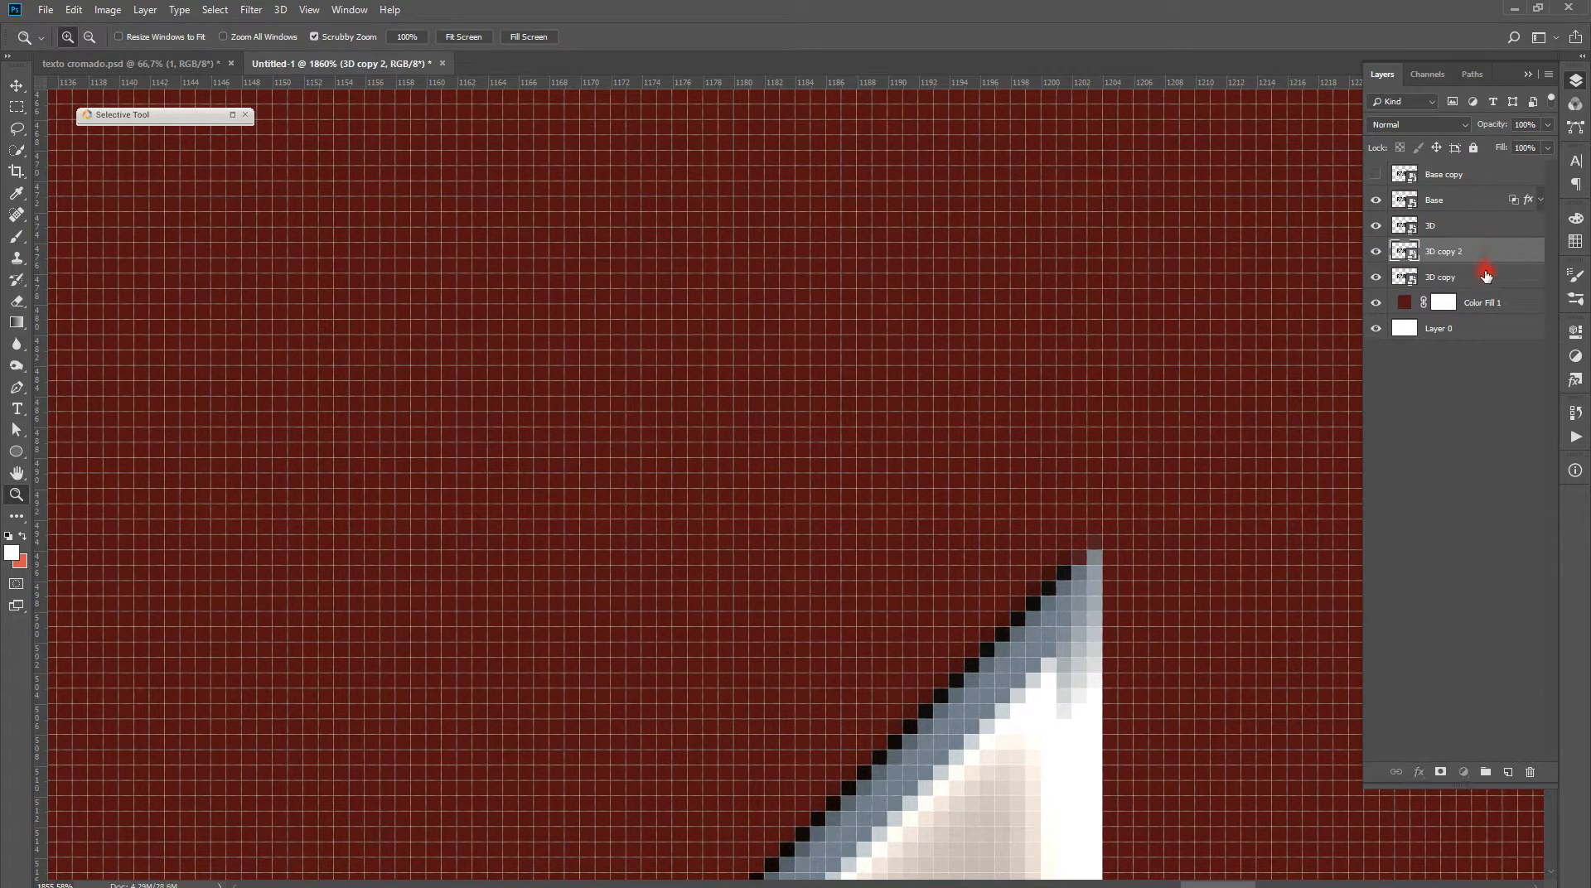
click(1485, 276)
key(v)
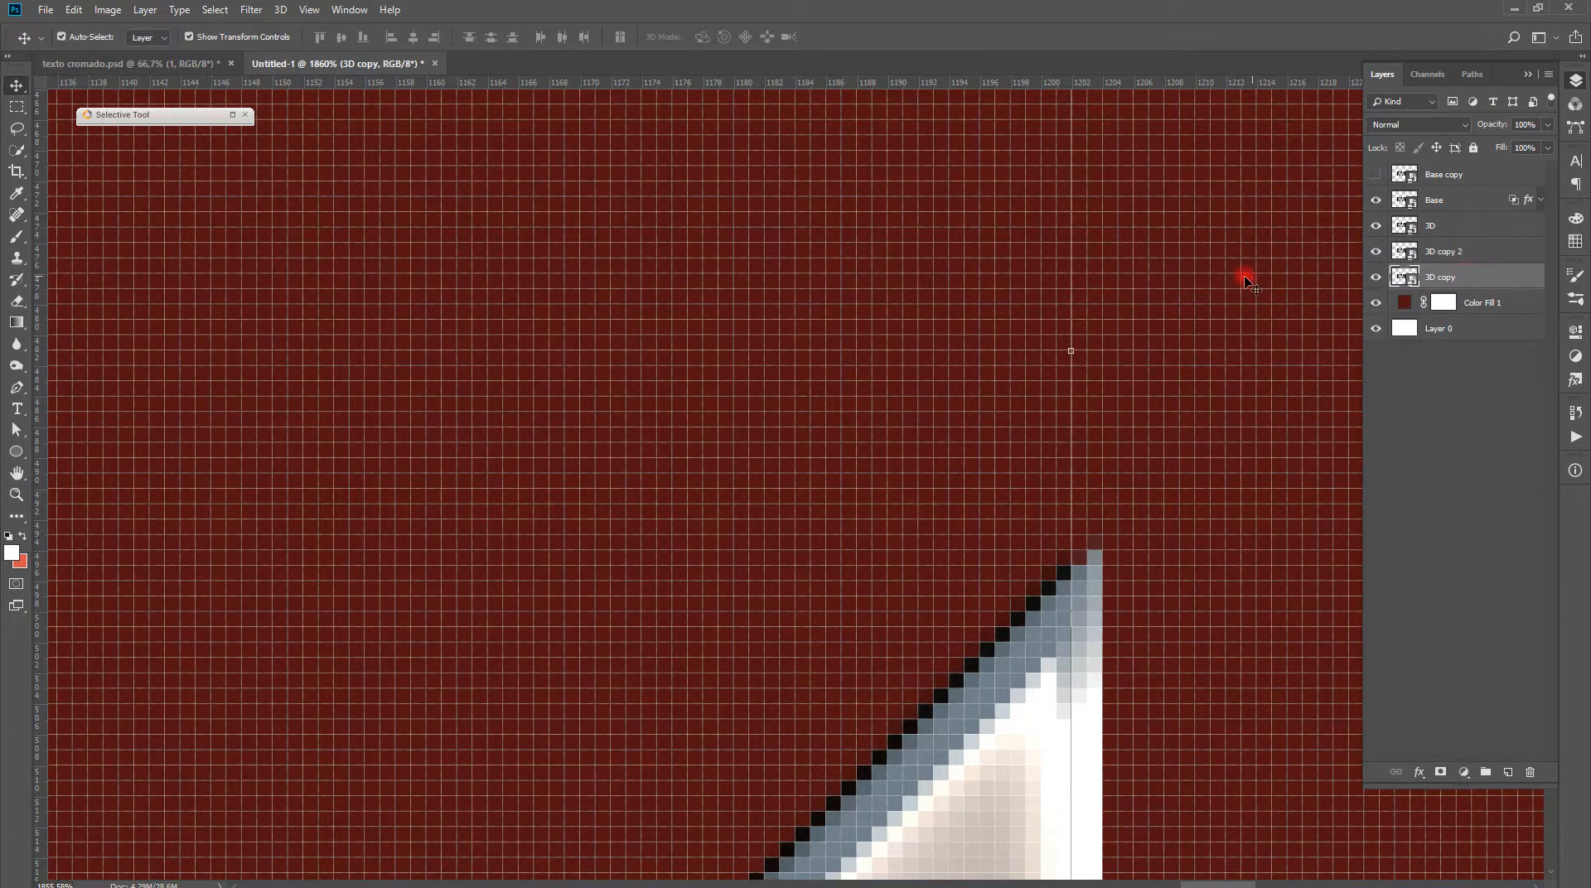
drag(1072, 353, 1040, 353)
key(Return)
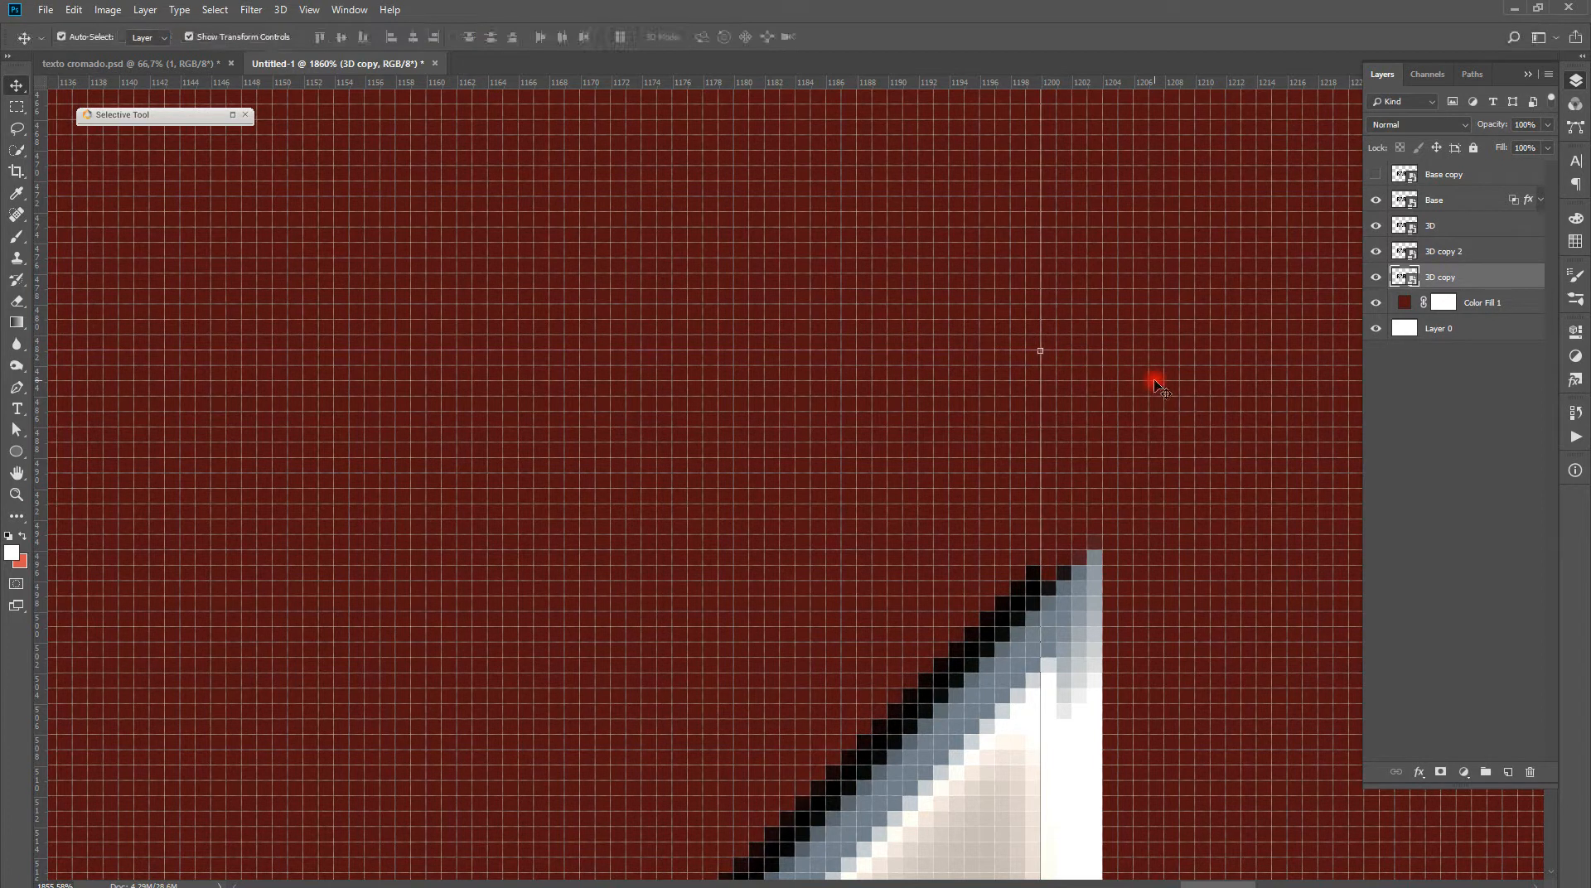
key(Down)
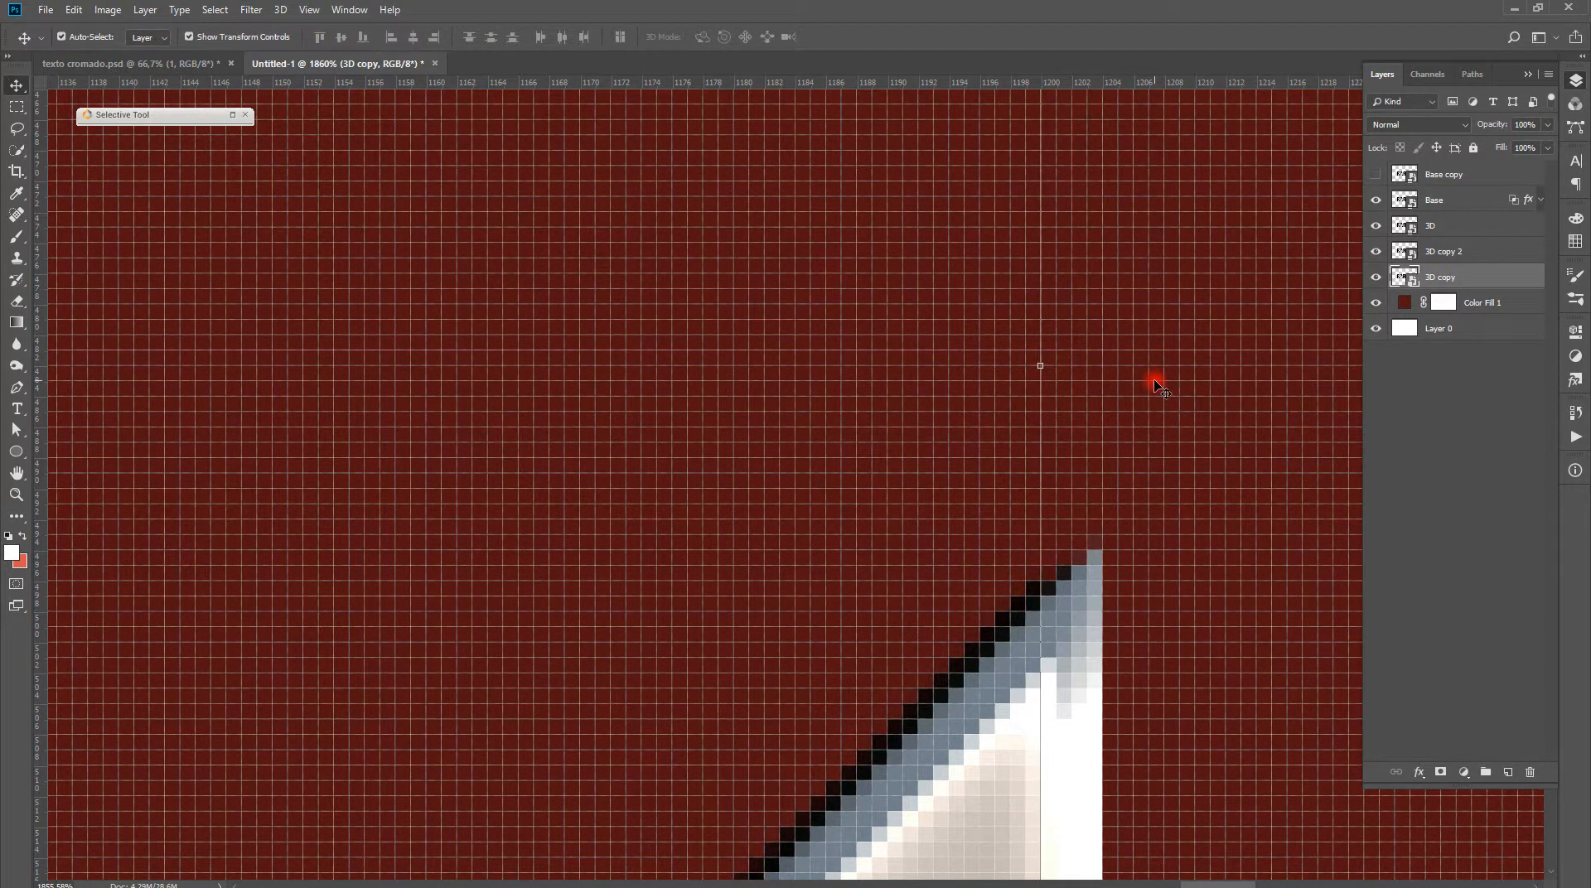
key(ctrl+j)
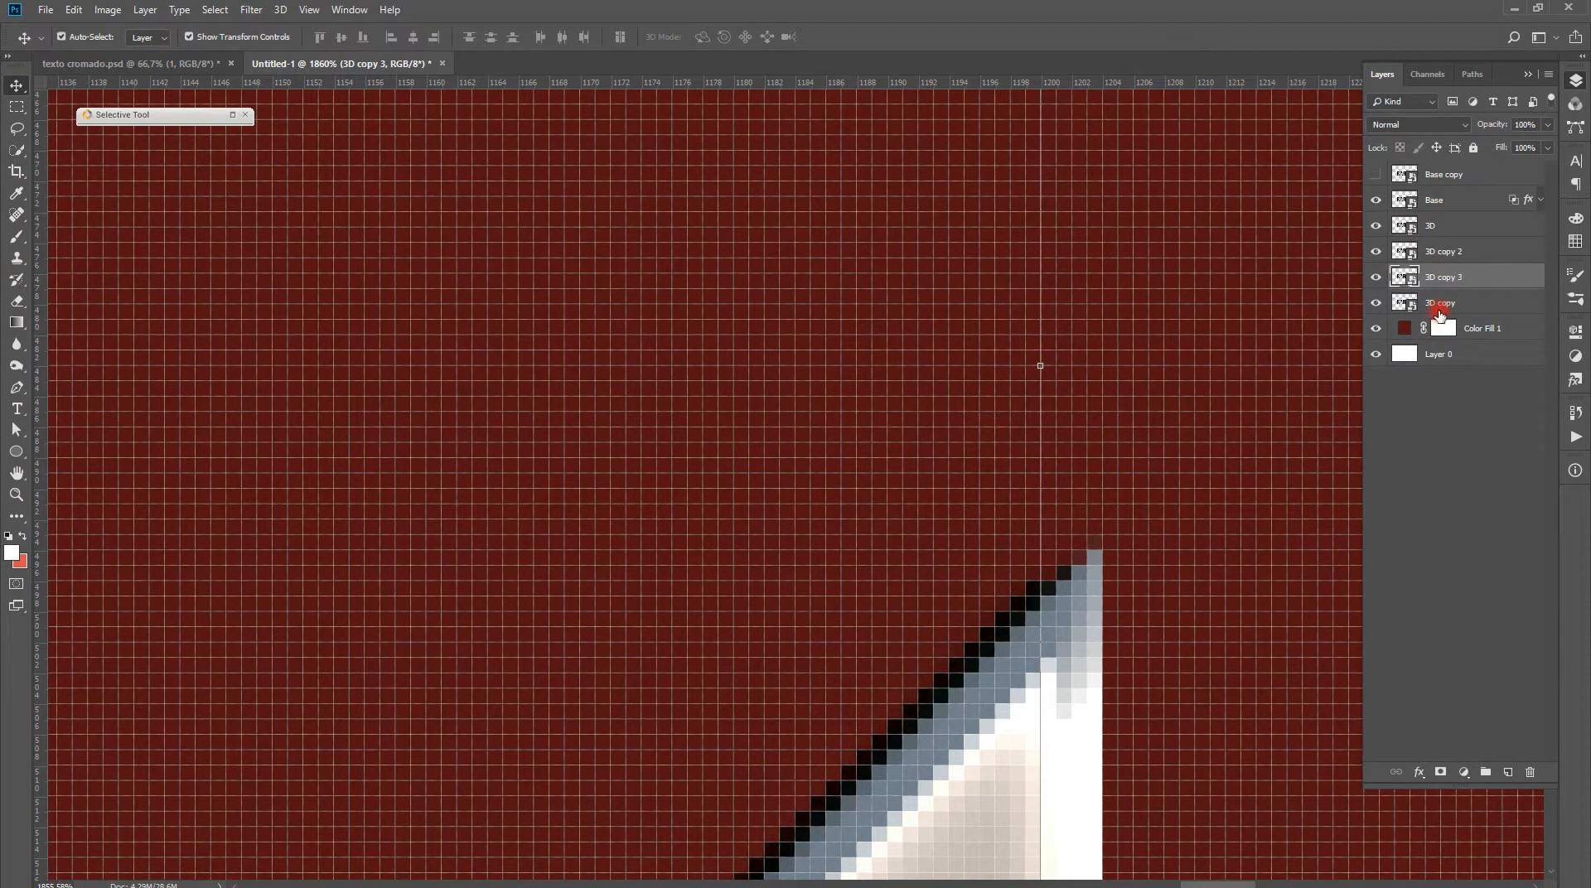
click(1449, 306)
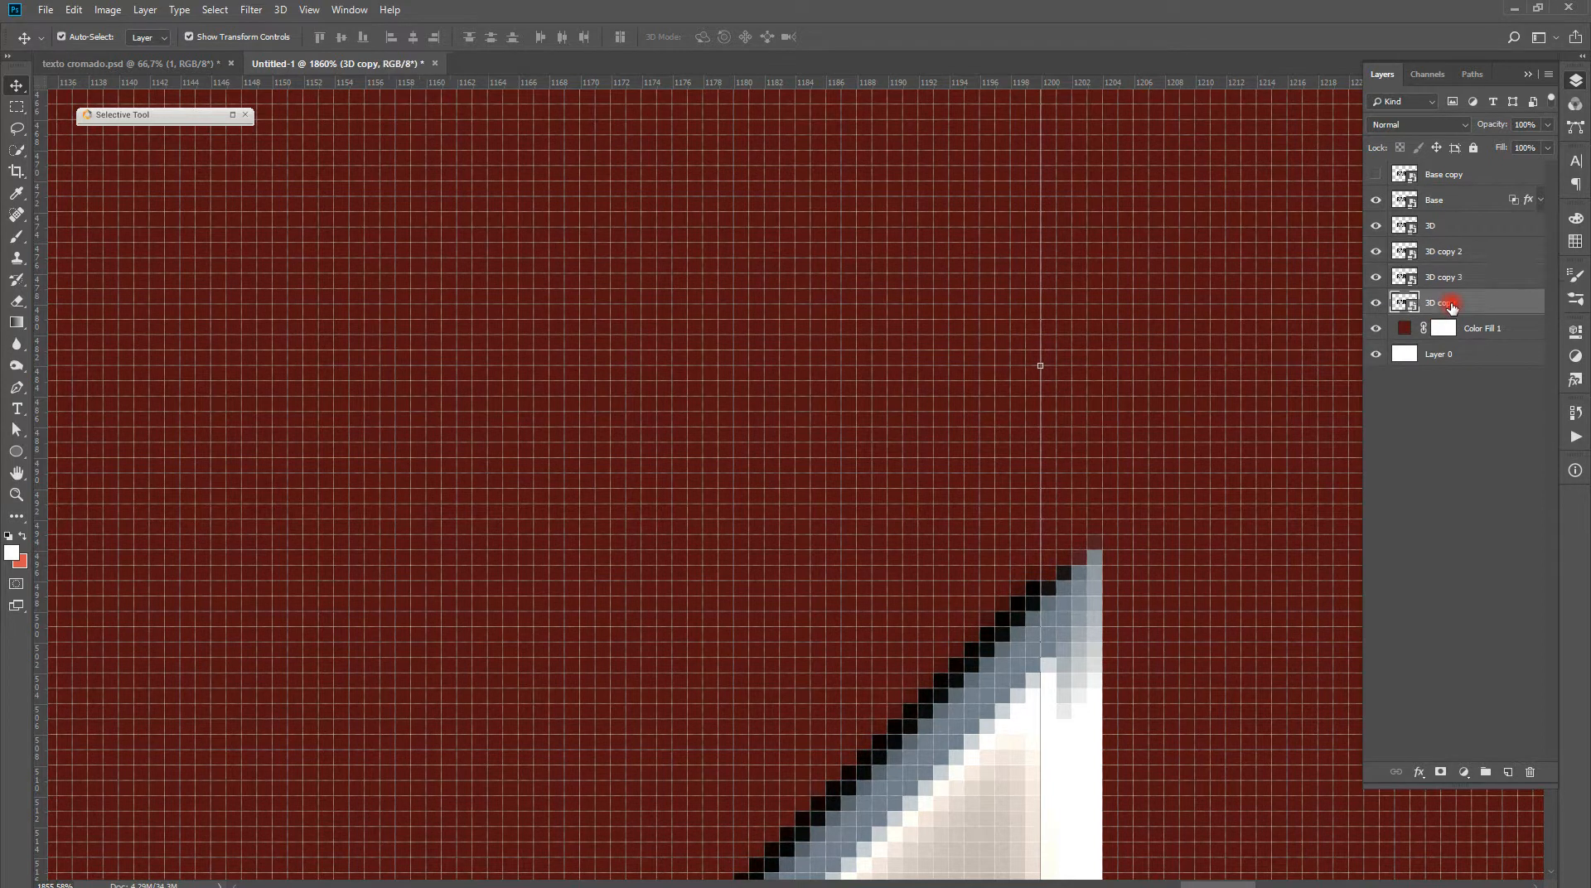
key(ctrl+t)
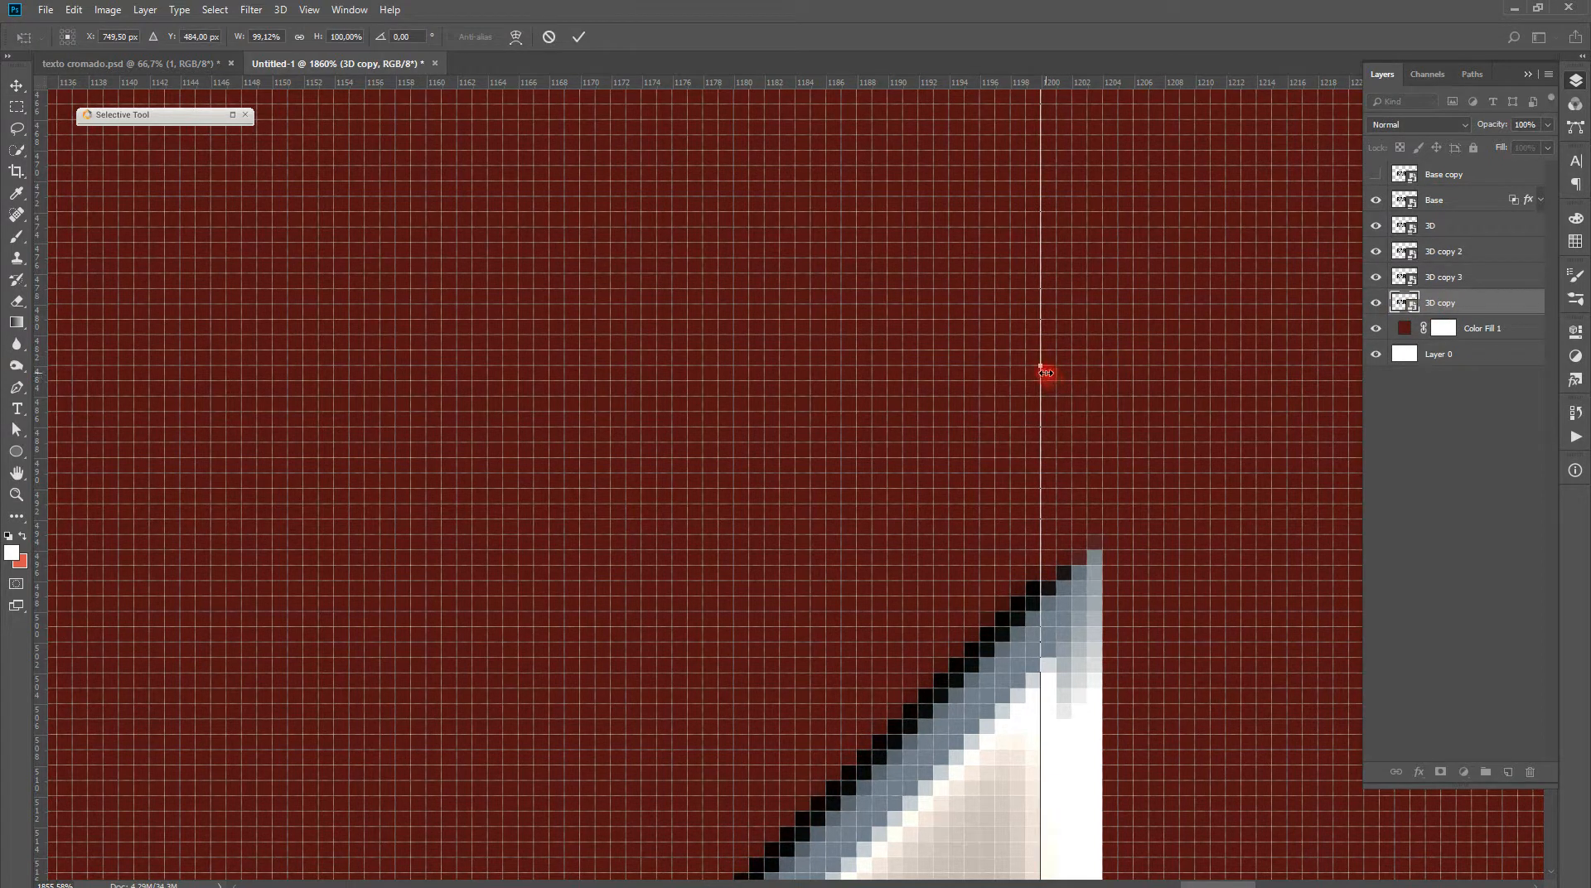
drag(1040, 367, 1009, 369)
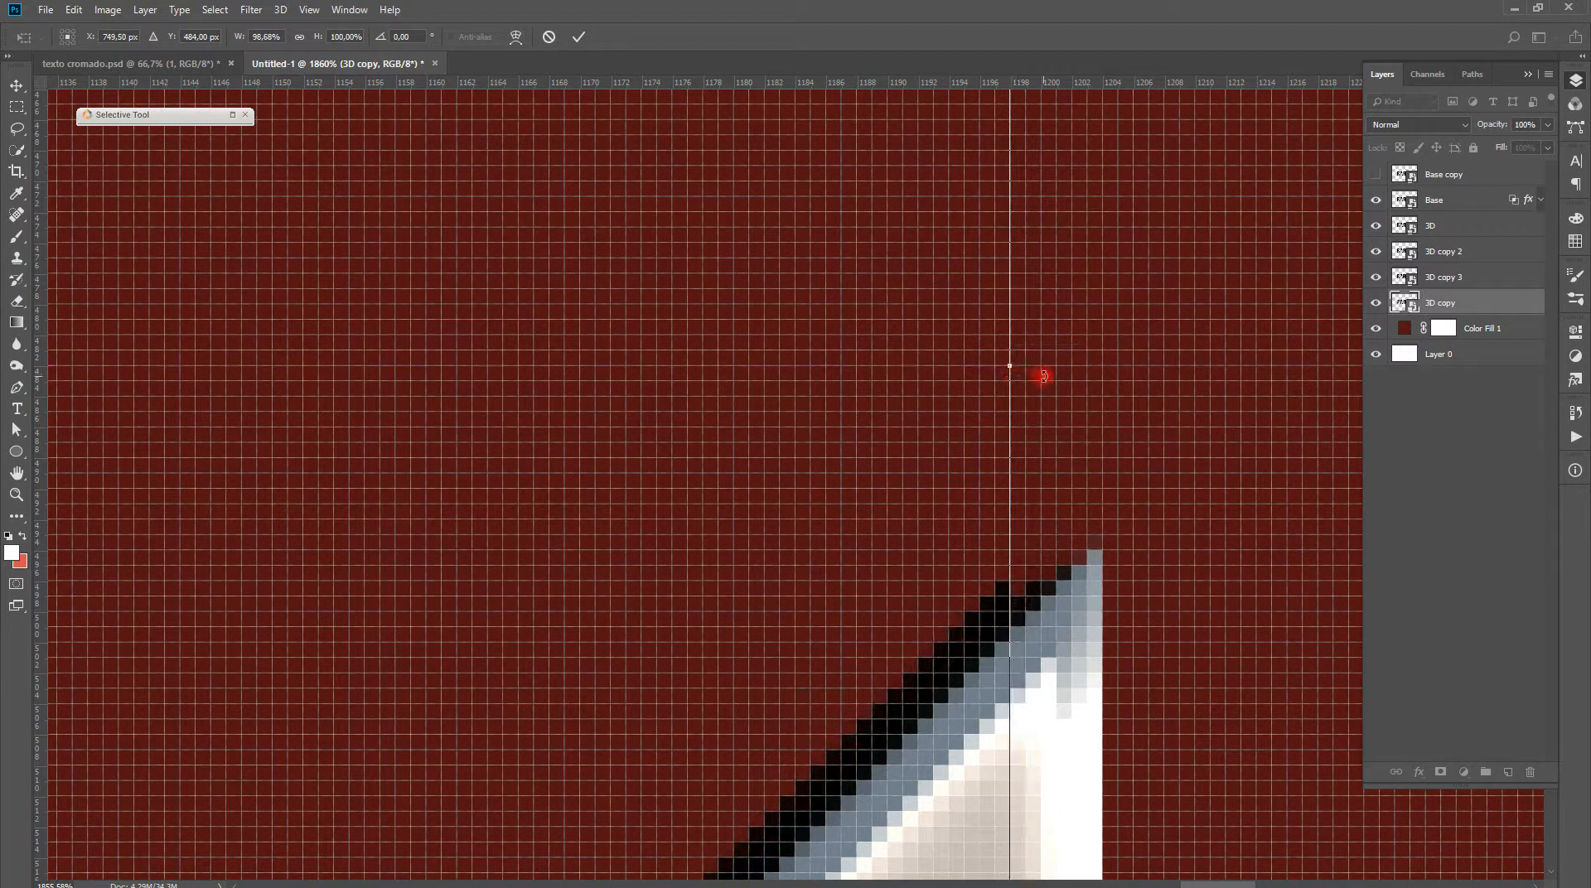
key(Return)
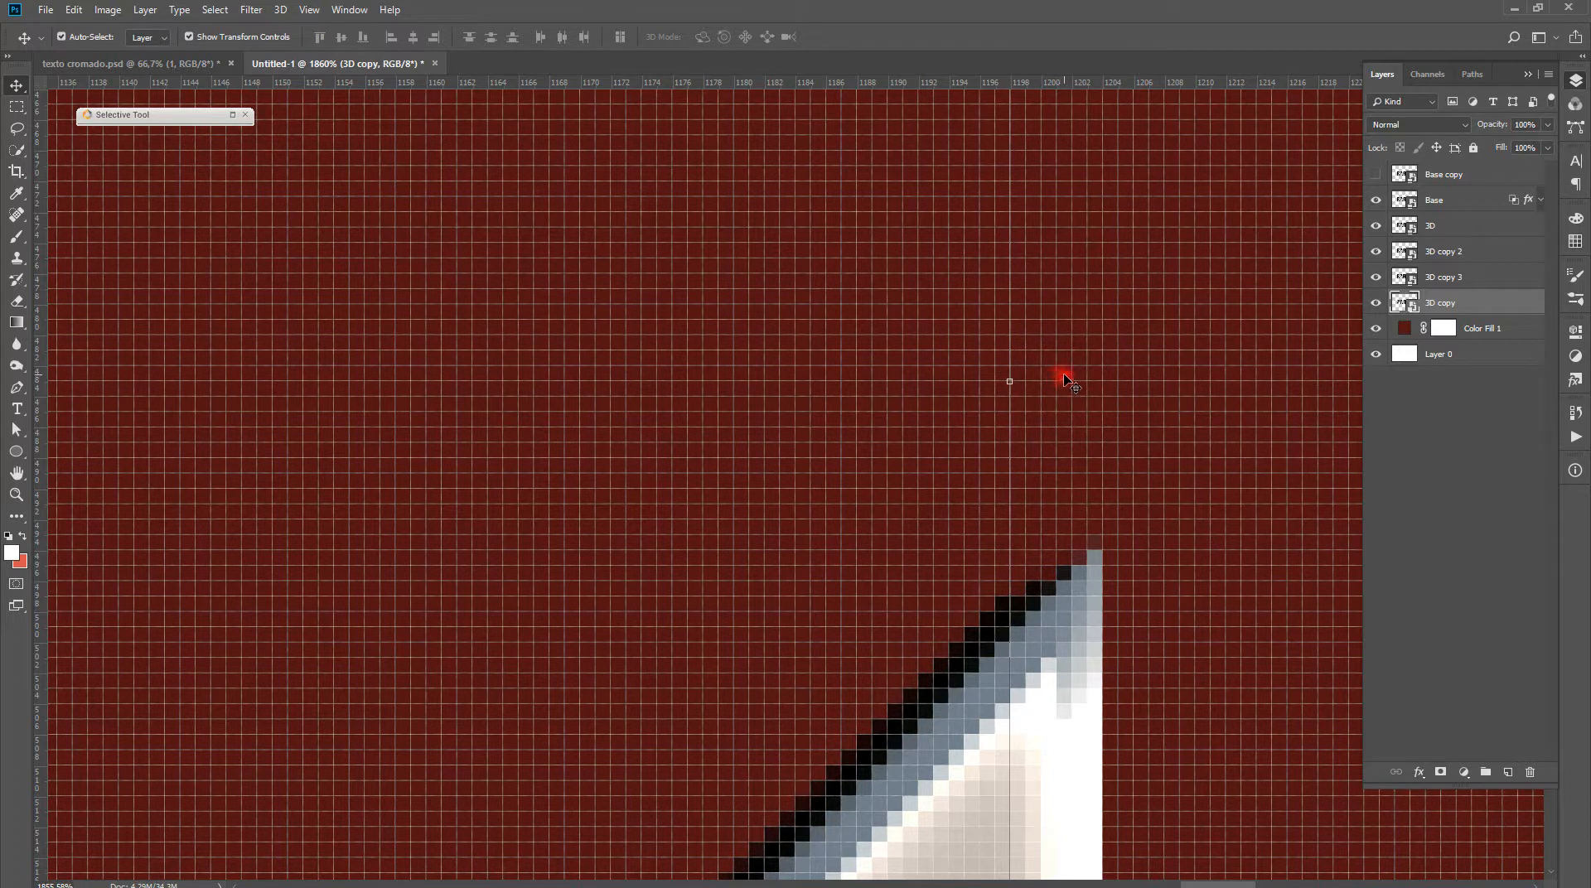
key(Delete)
Duplicate the 3D copy 3 layer, scale the lowest copy's width to 98.68% about its centre, and nudge it one pixel down
click(1468, 279)
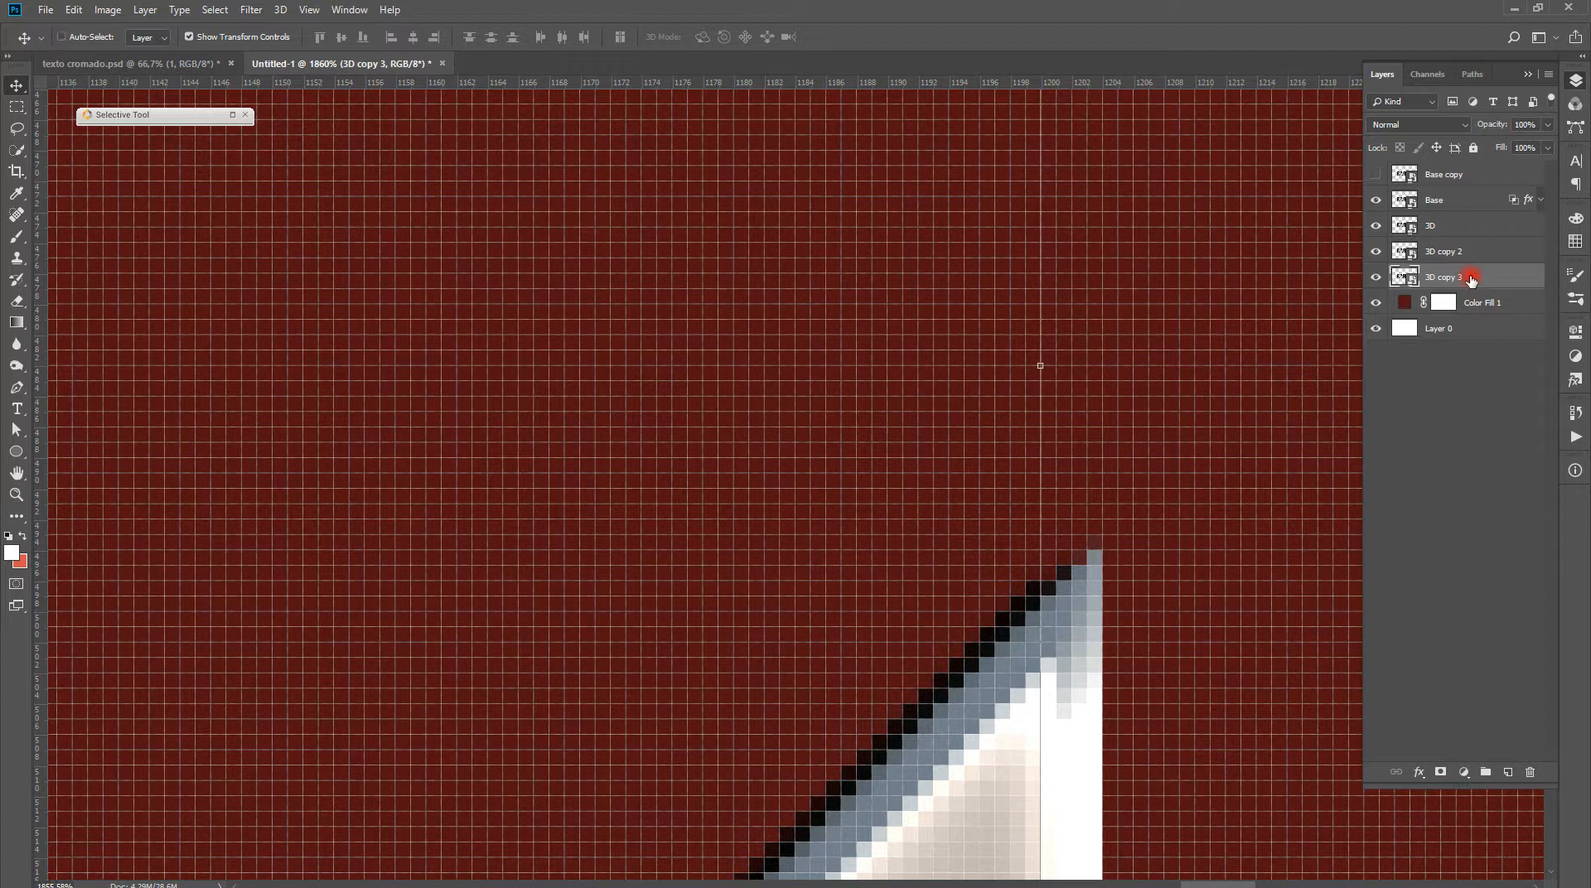
key(ctrl+j)
click(1448, 305)
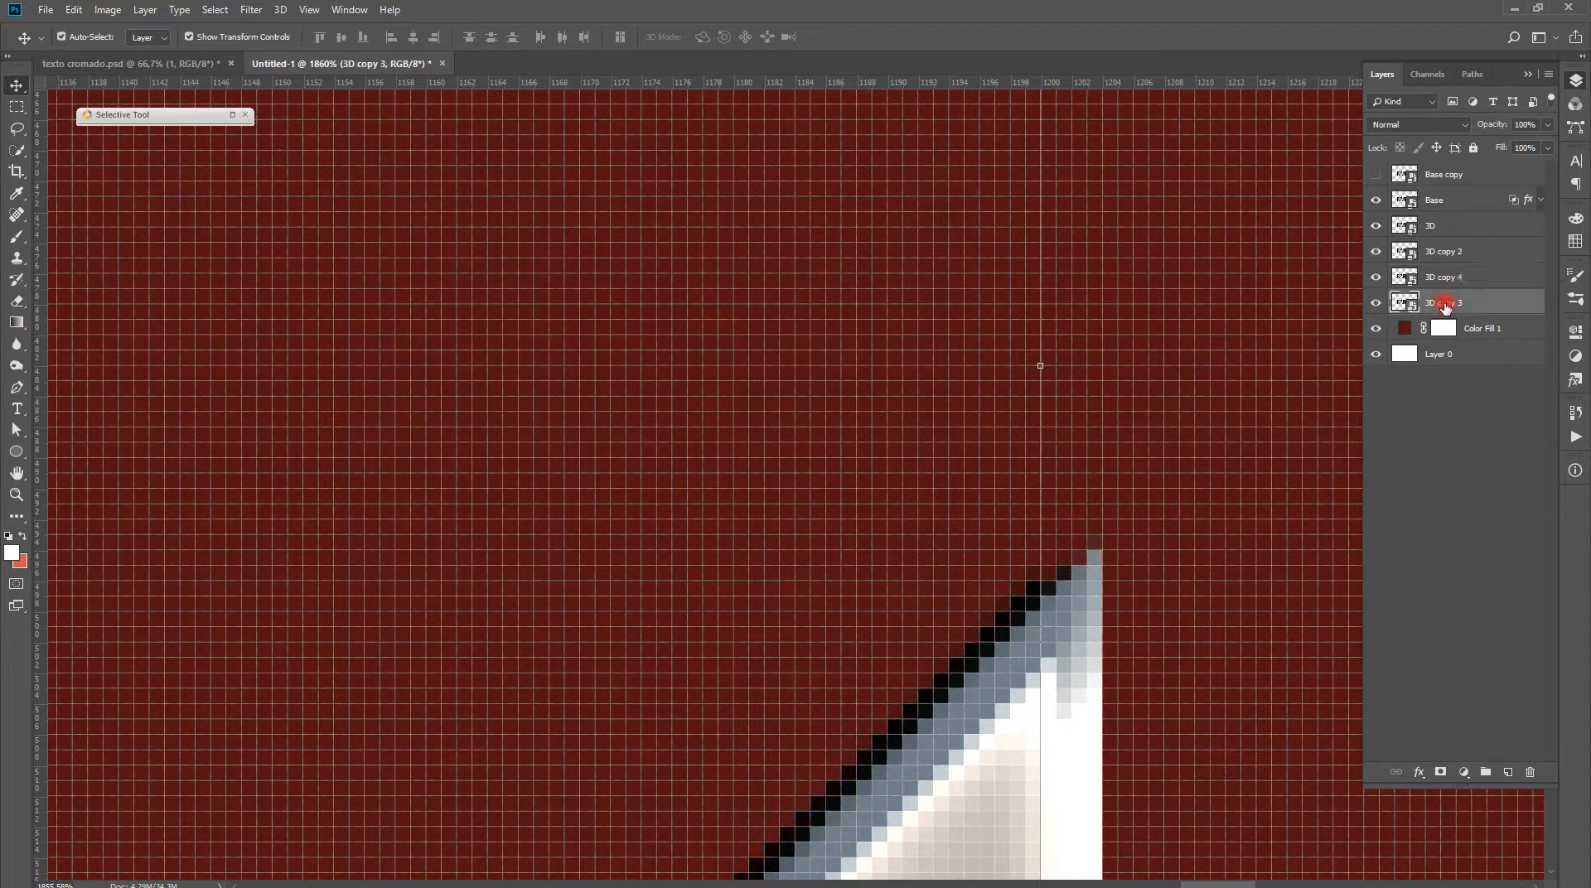
drag(1040, 364, 1040, 362)
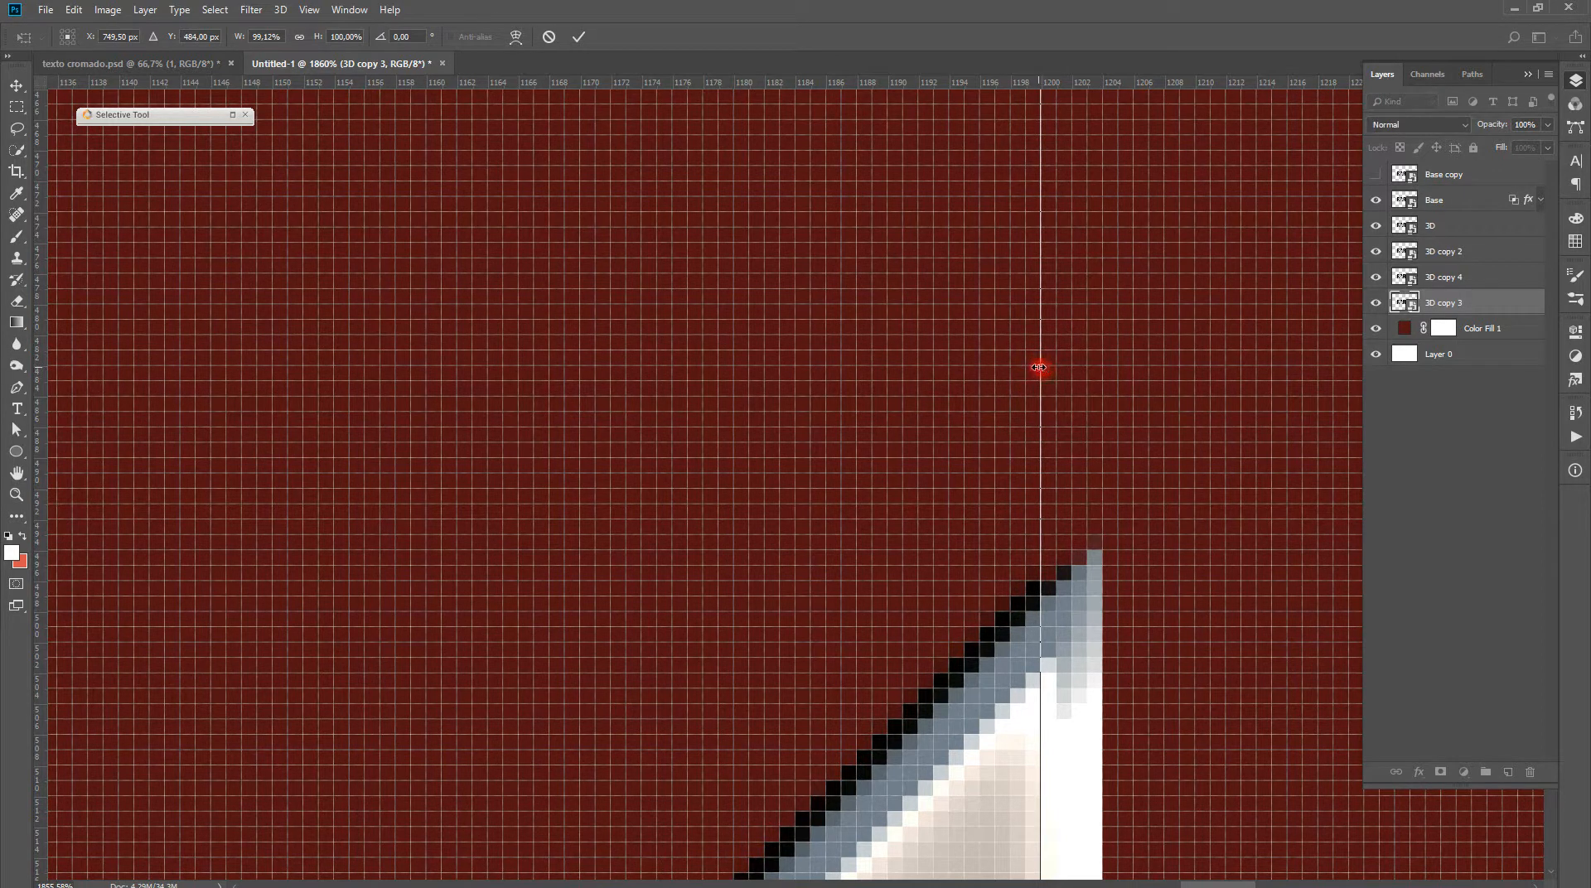
drag(1038, 367, 1009, 369)
key(Return)
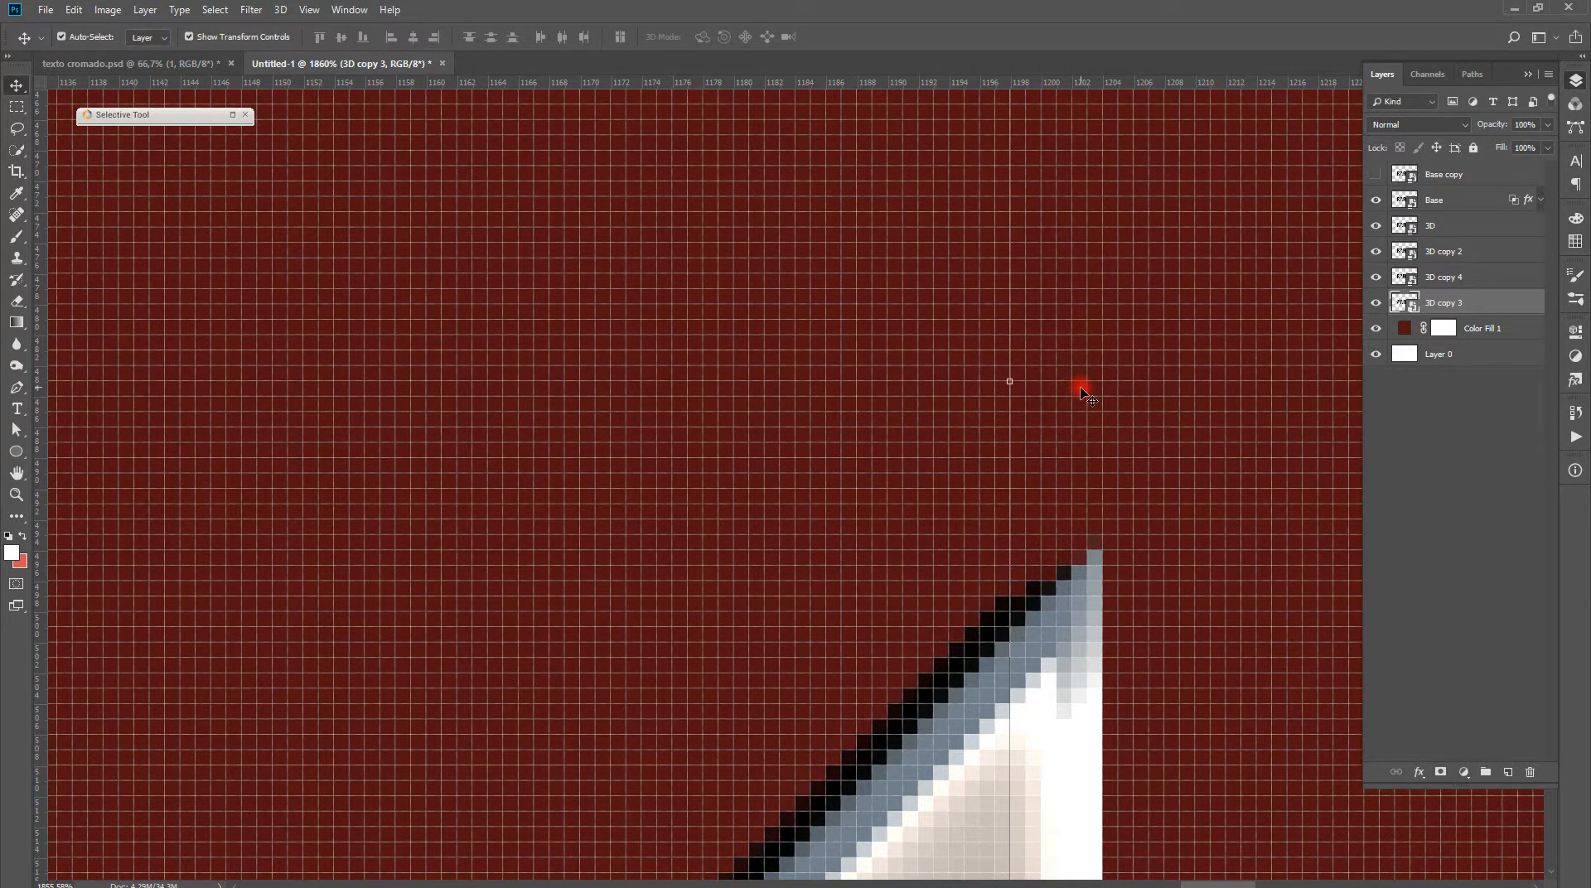
Inspect the stacked offset edges at the lower end of the letter L and at its upper tip
drag(1033, 508, 1012, 405)
drag(1047, 554, 1016, 166)
drag(987, 590, 1029, 337)
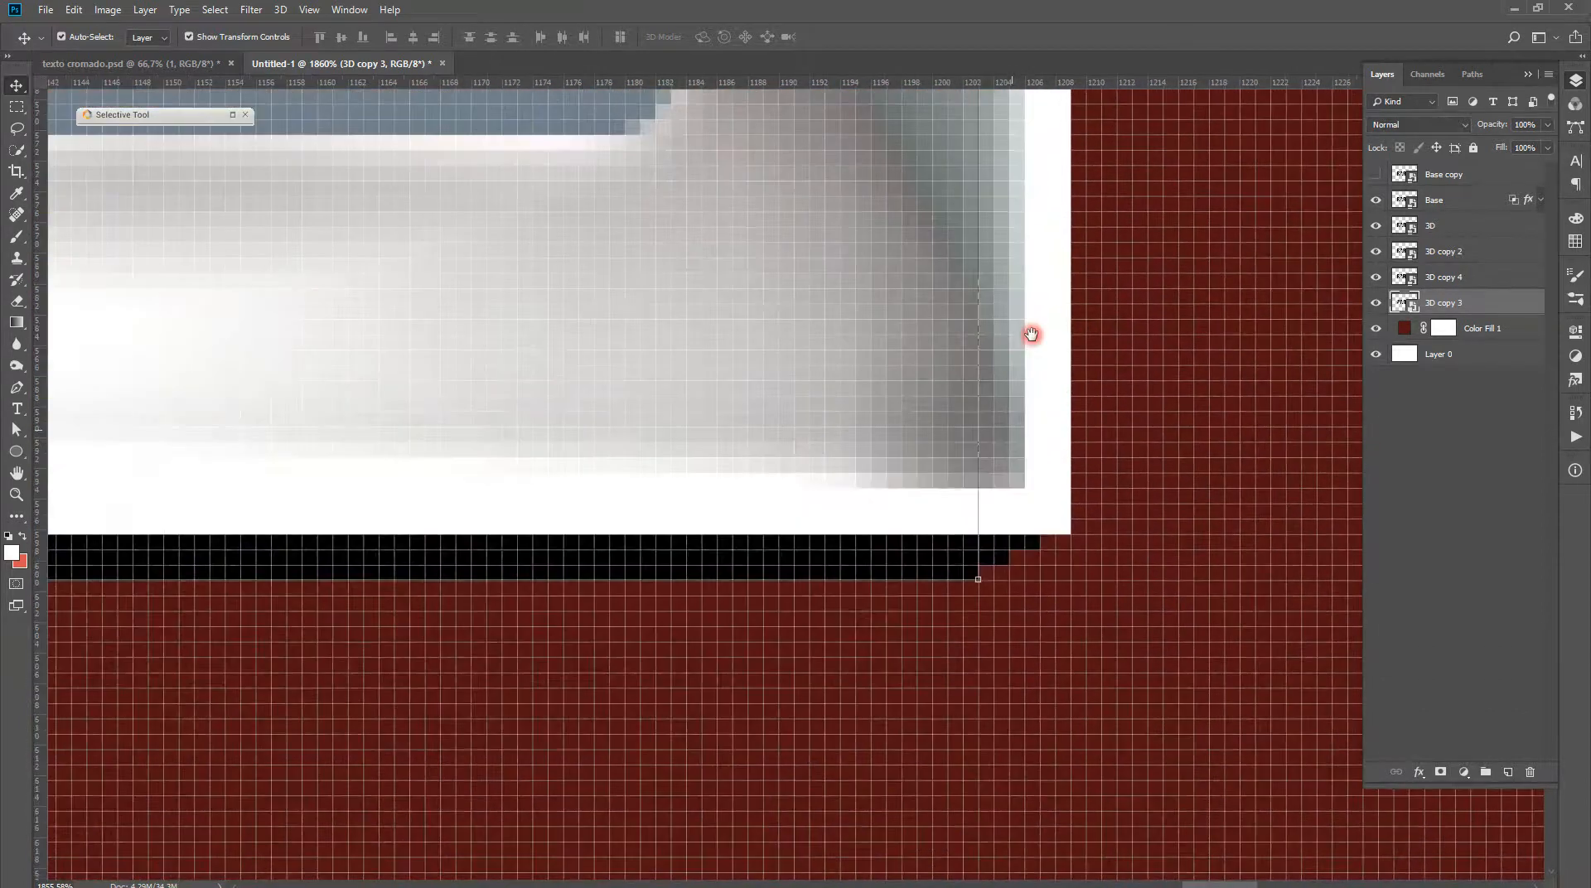
key(Left)
key(Right)
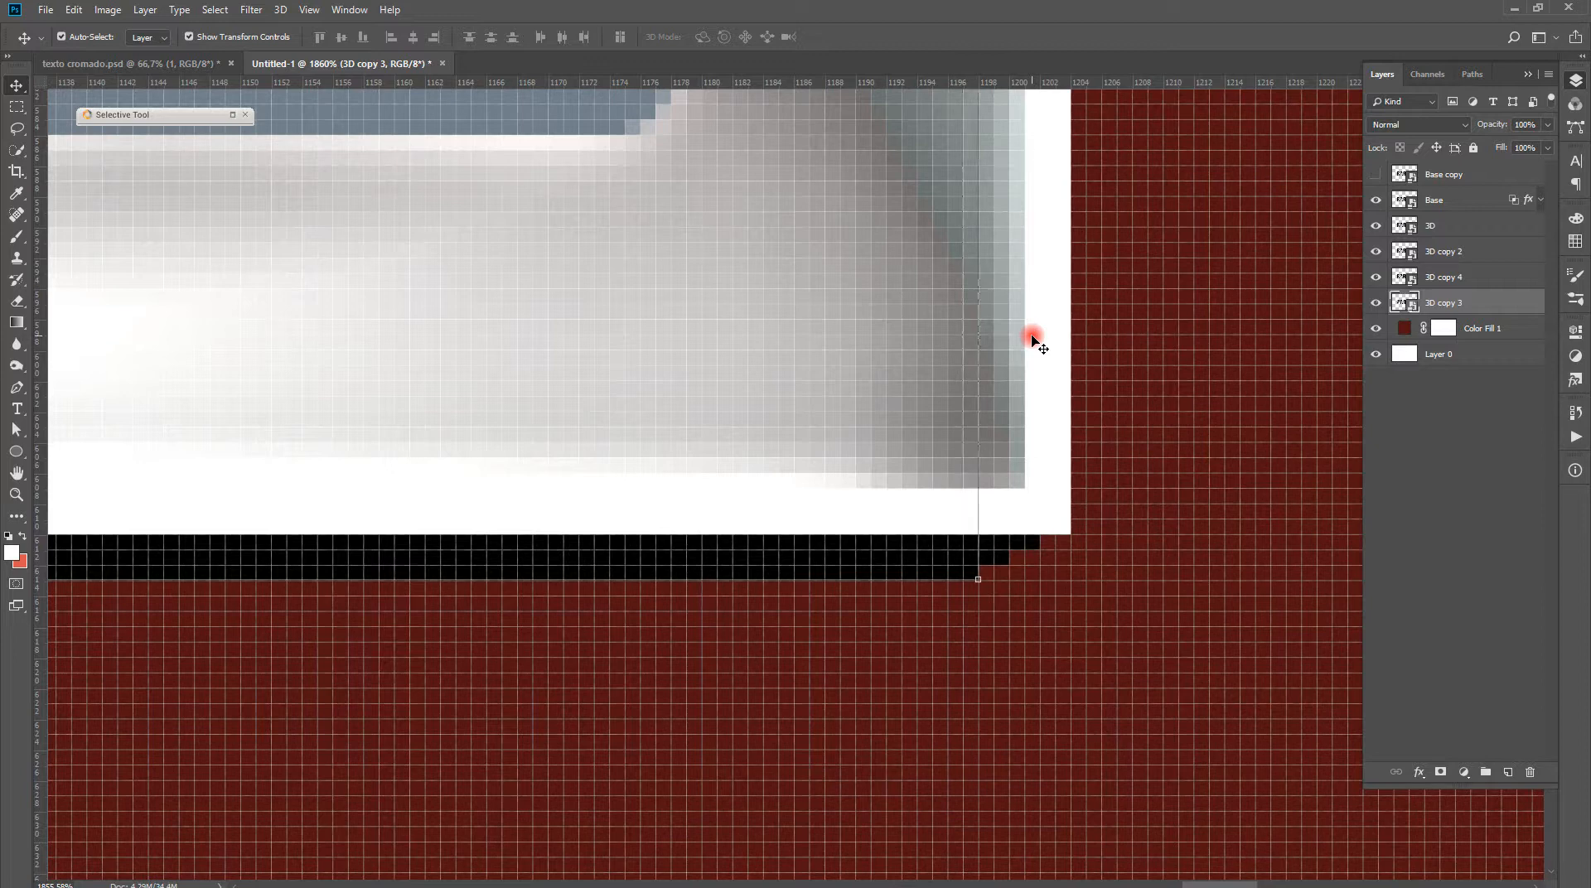
drag(916, 309, 1029, 878)
drag(997, 491, 916, 508)
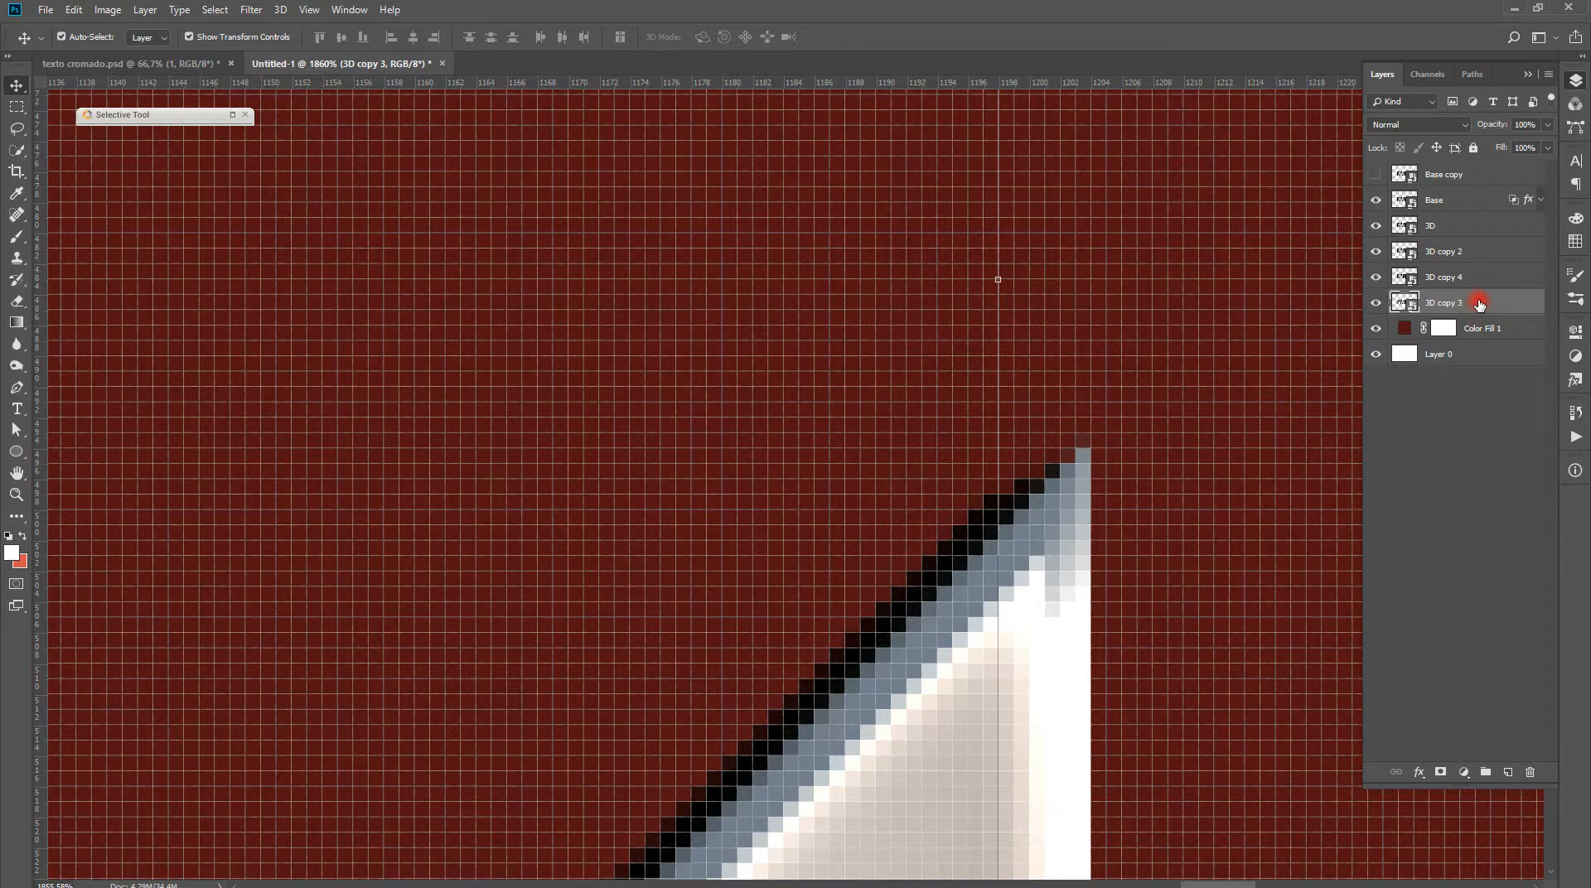
Duplicate 3D copy 3 again, scale the lowest copy's width to 98.24% about its centre, and nudge it one pixel down
key(ctrl+j)
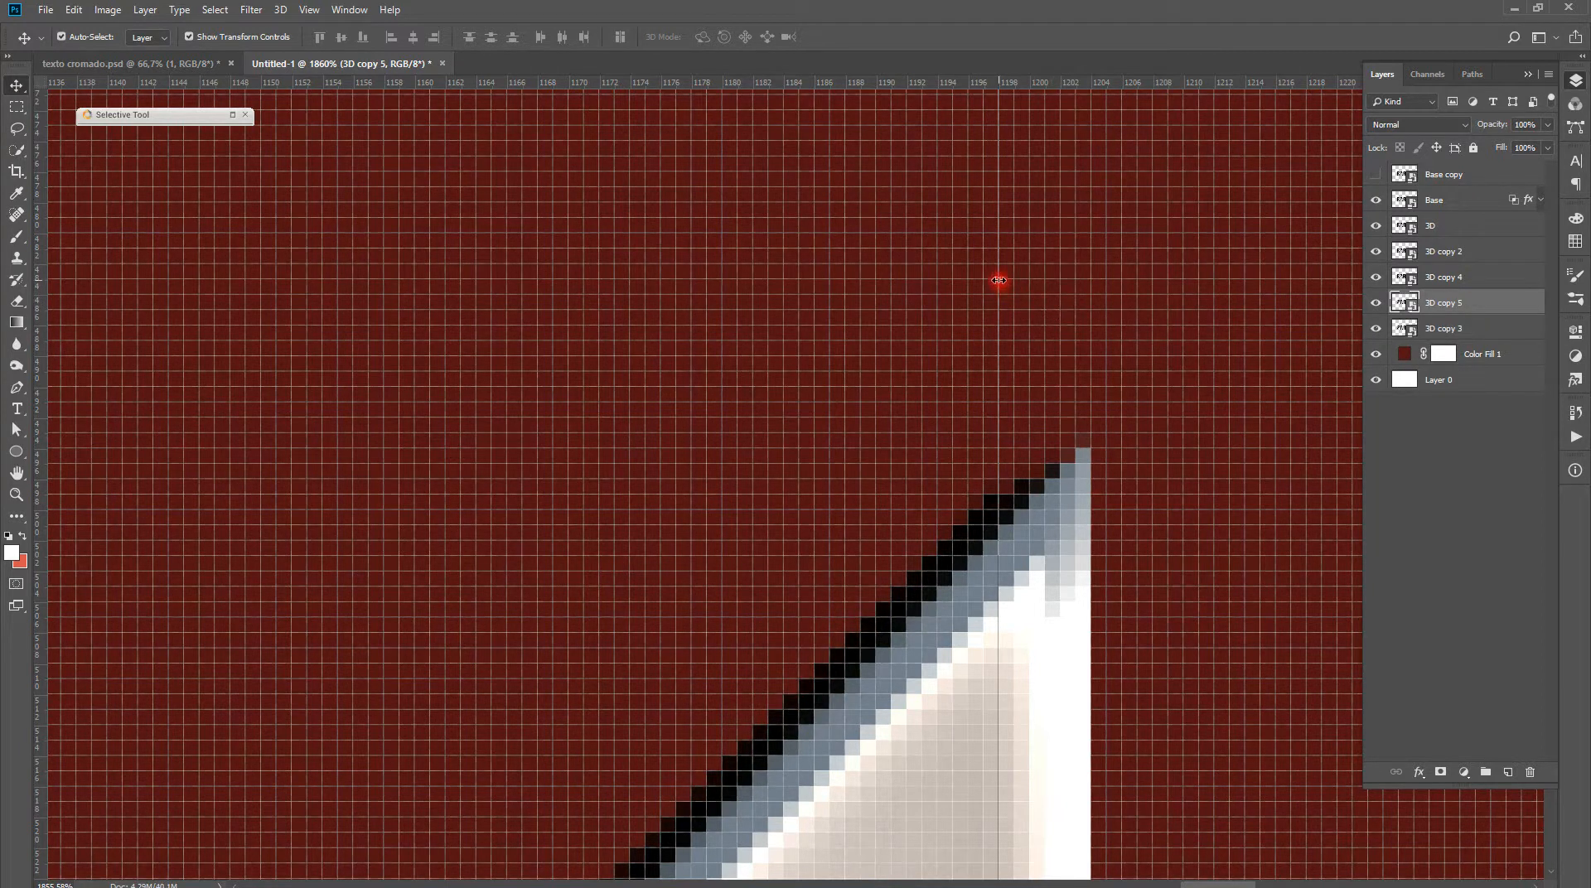
drag(997, 279, 999, 280)
key(Return)
click(1446, 330)
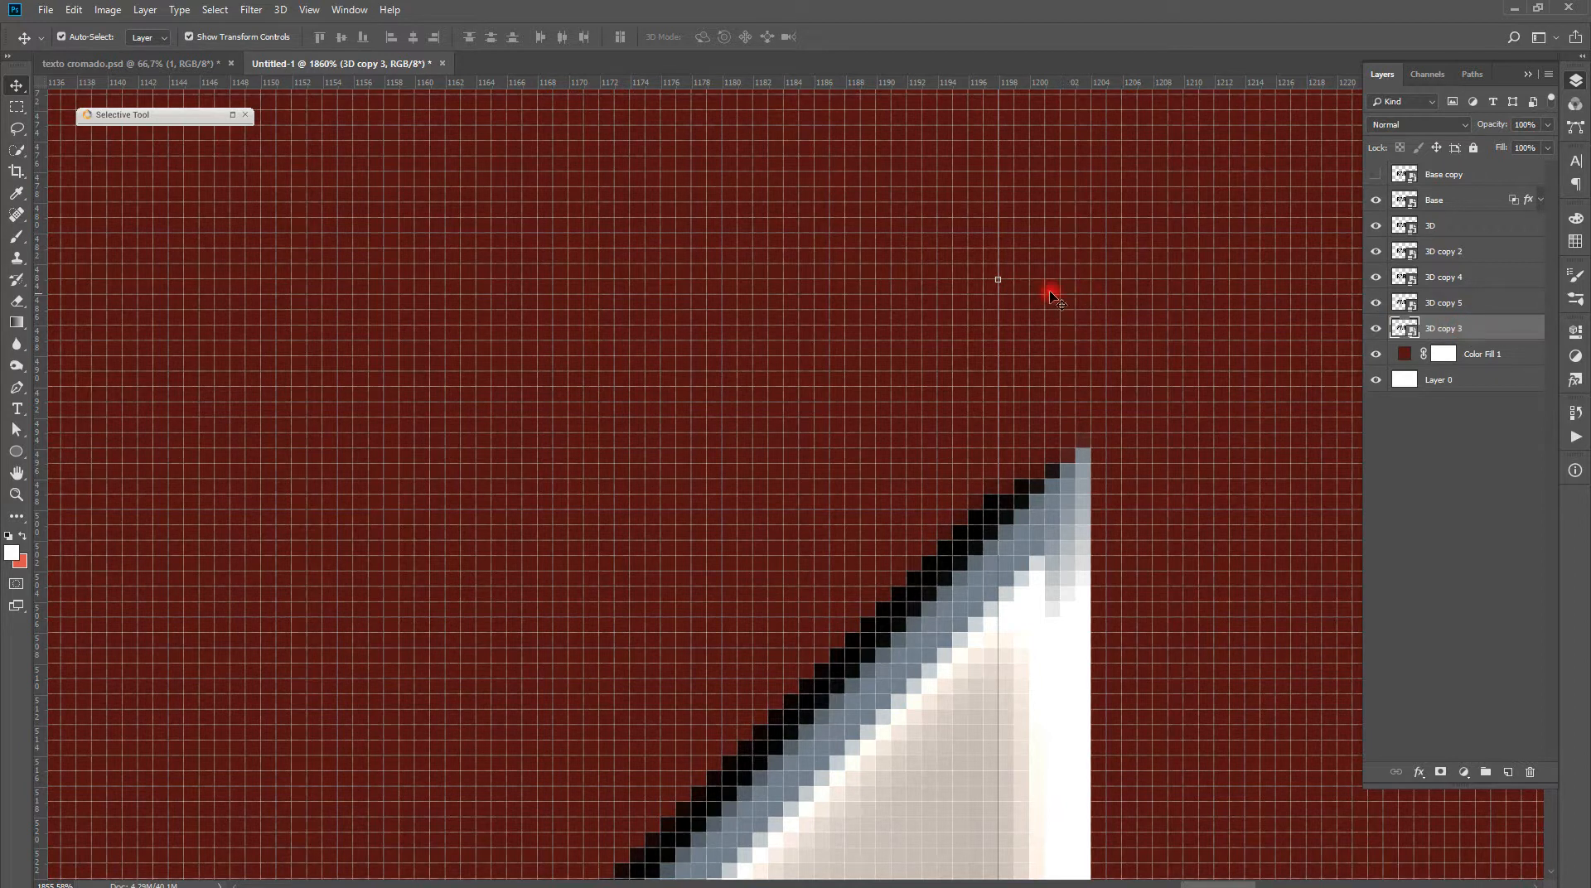
key(ctrl+t)
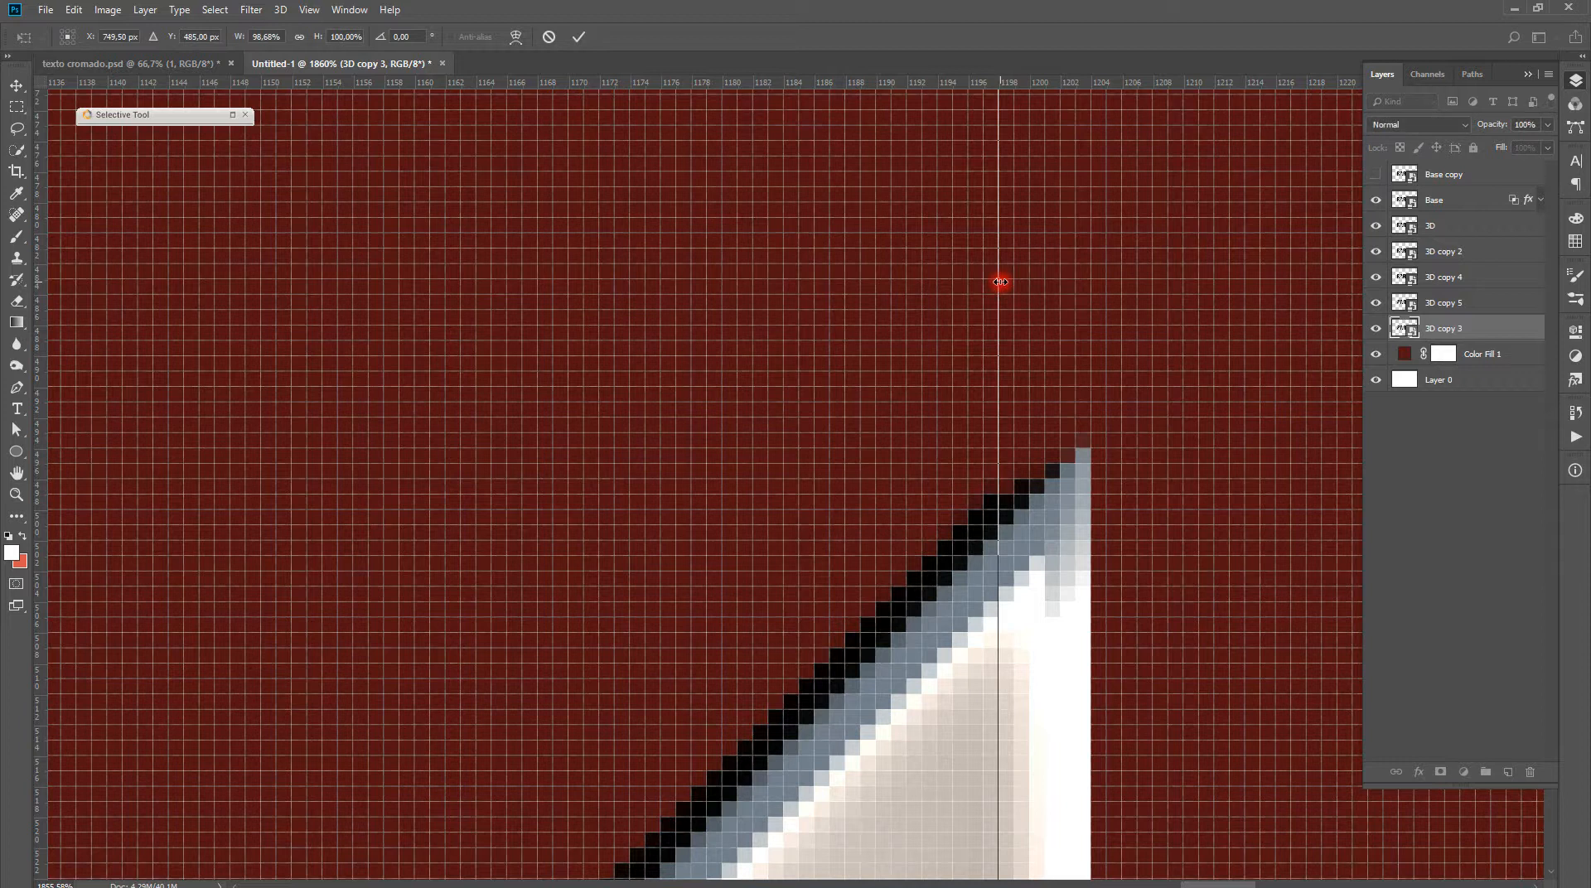
drag(998, 281, 967, 281)
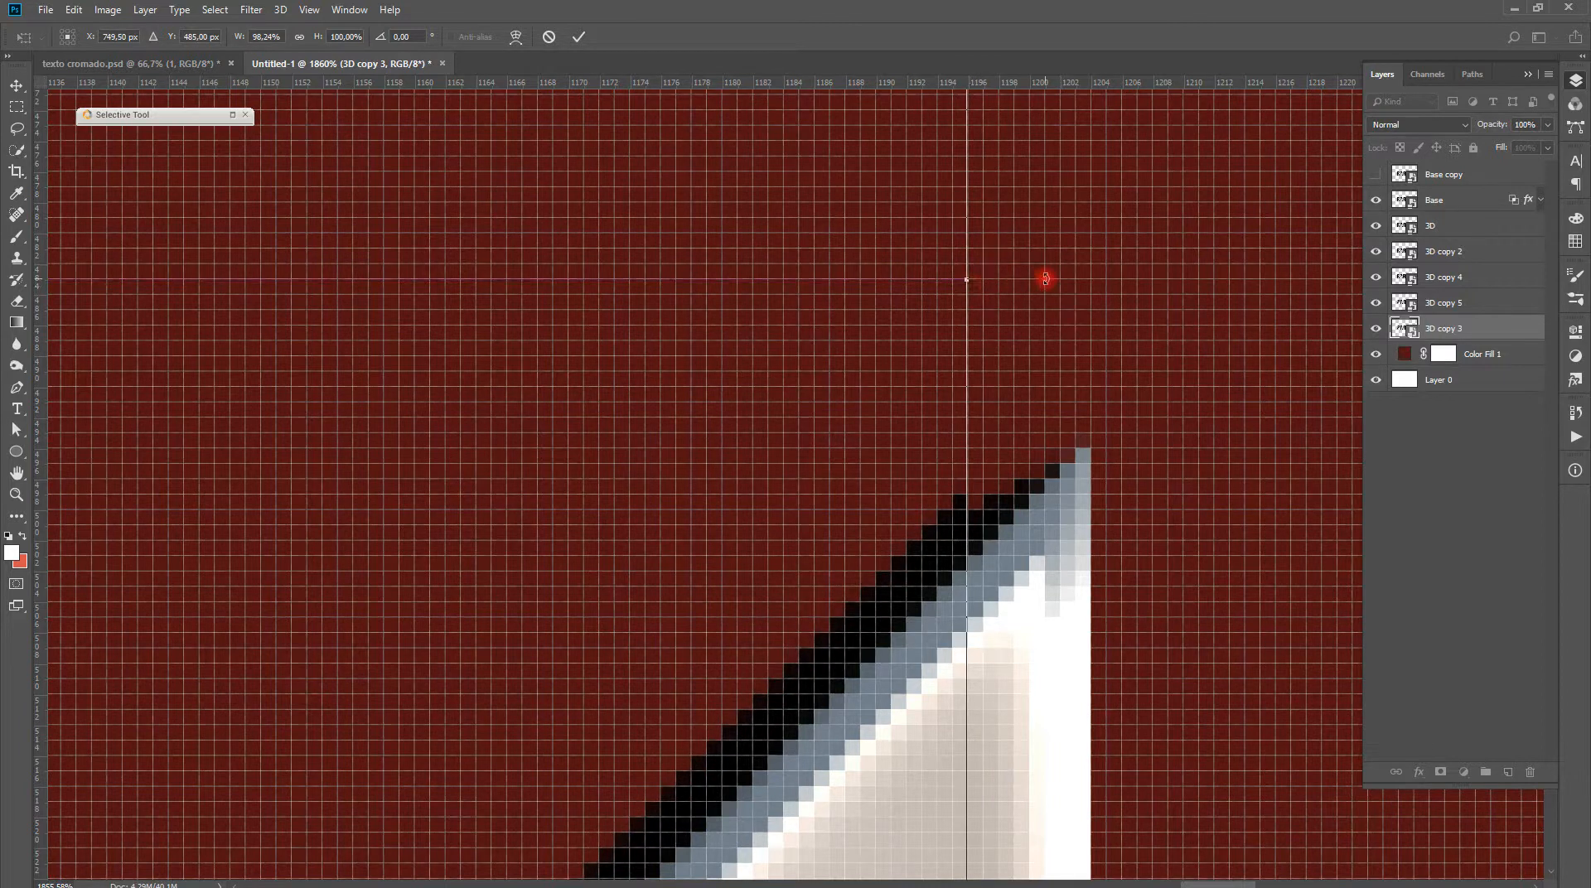
key(Return)
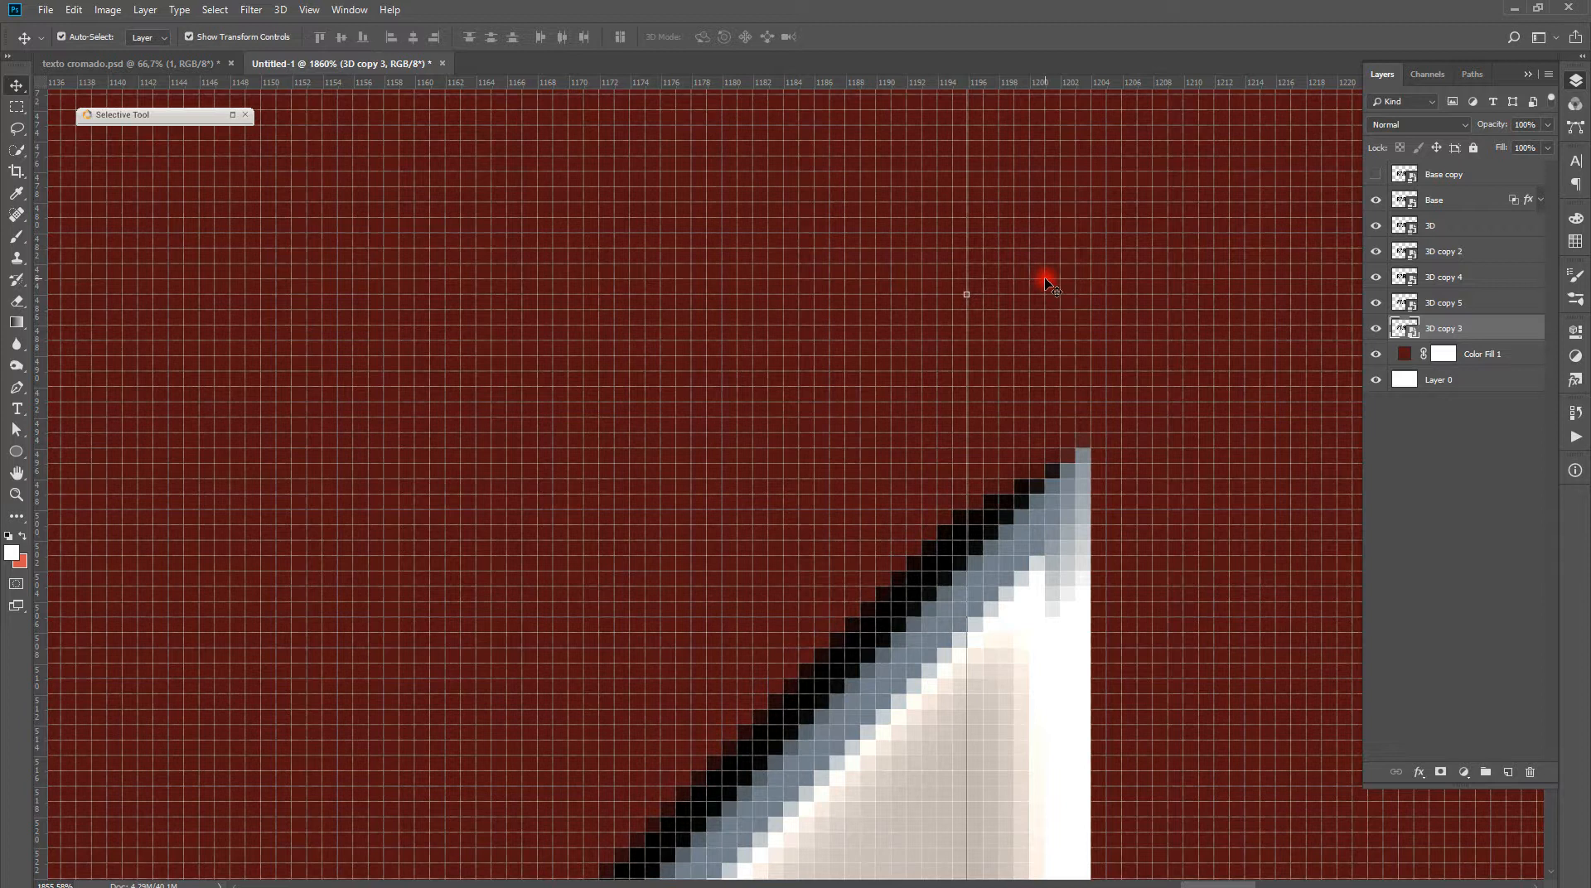
Twice duplicate 3D copy 3, narrow the lowest layer by about 2 px per side, and nudge it one pixel down
key(ctrl)
key(ctrl+j)
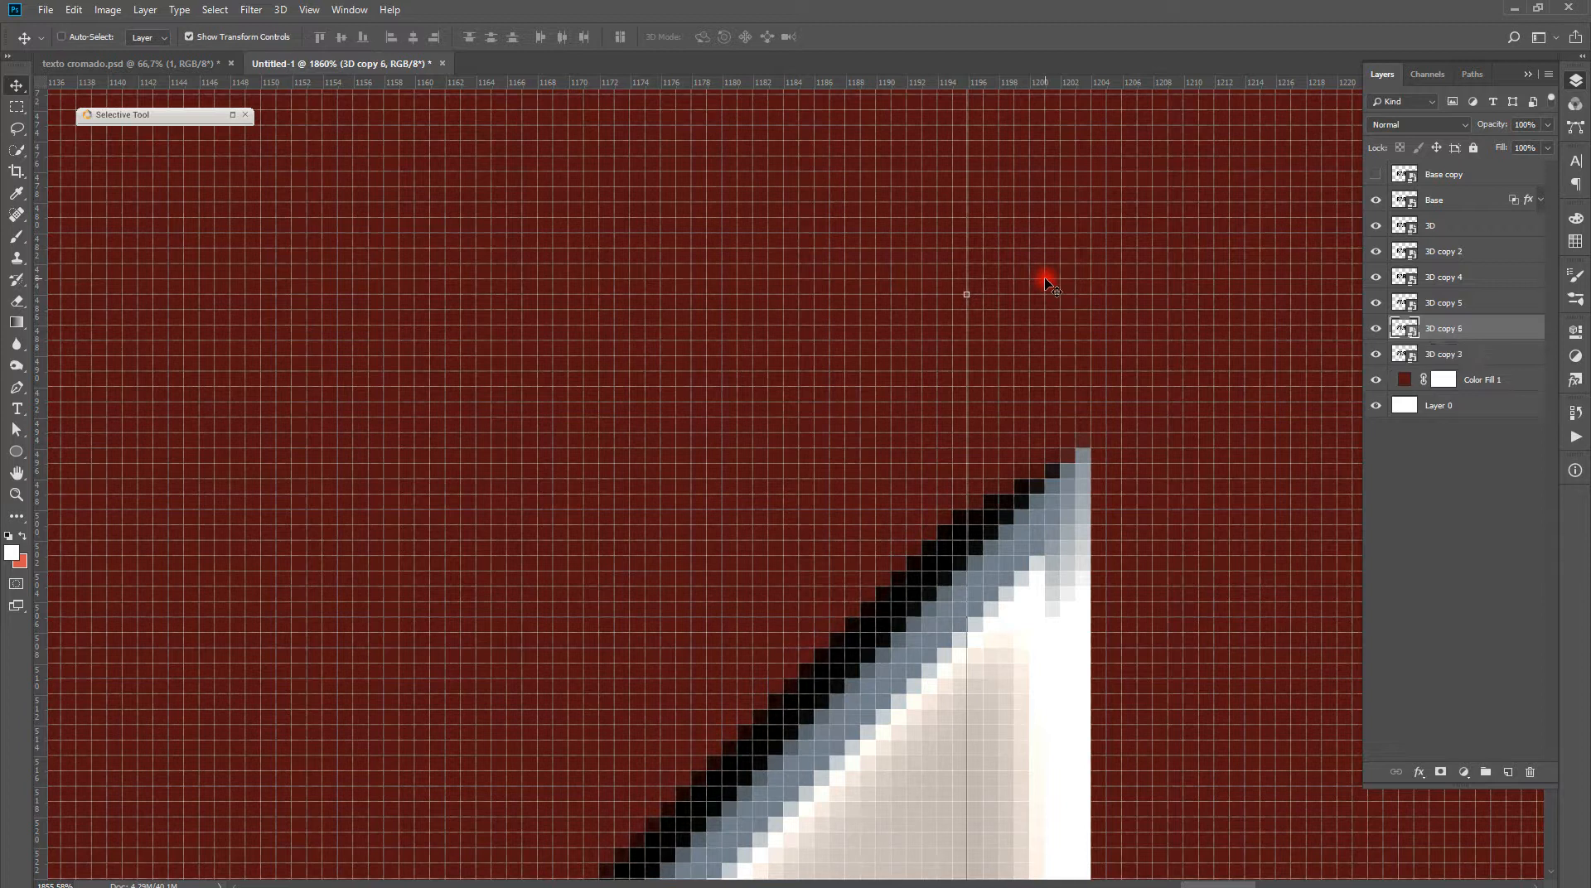
click(1450, 354)
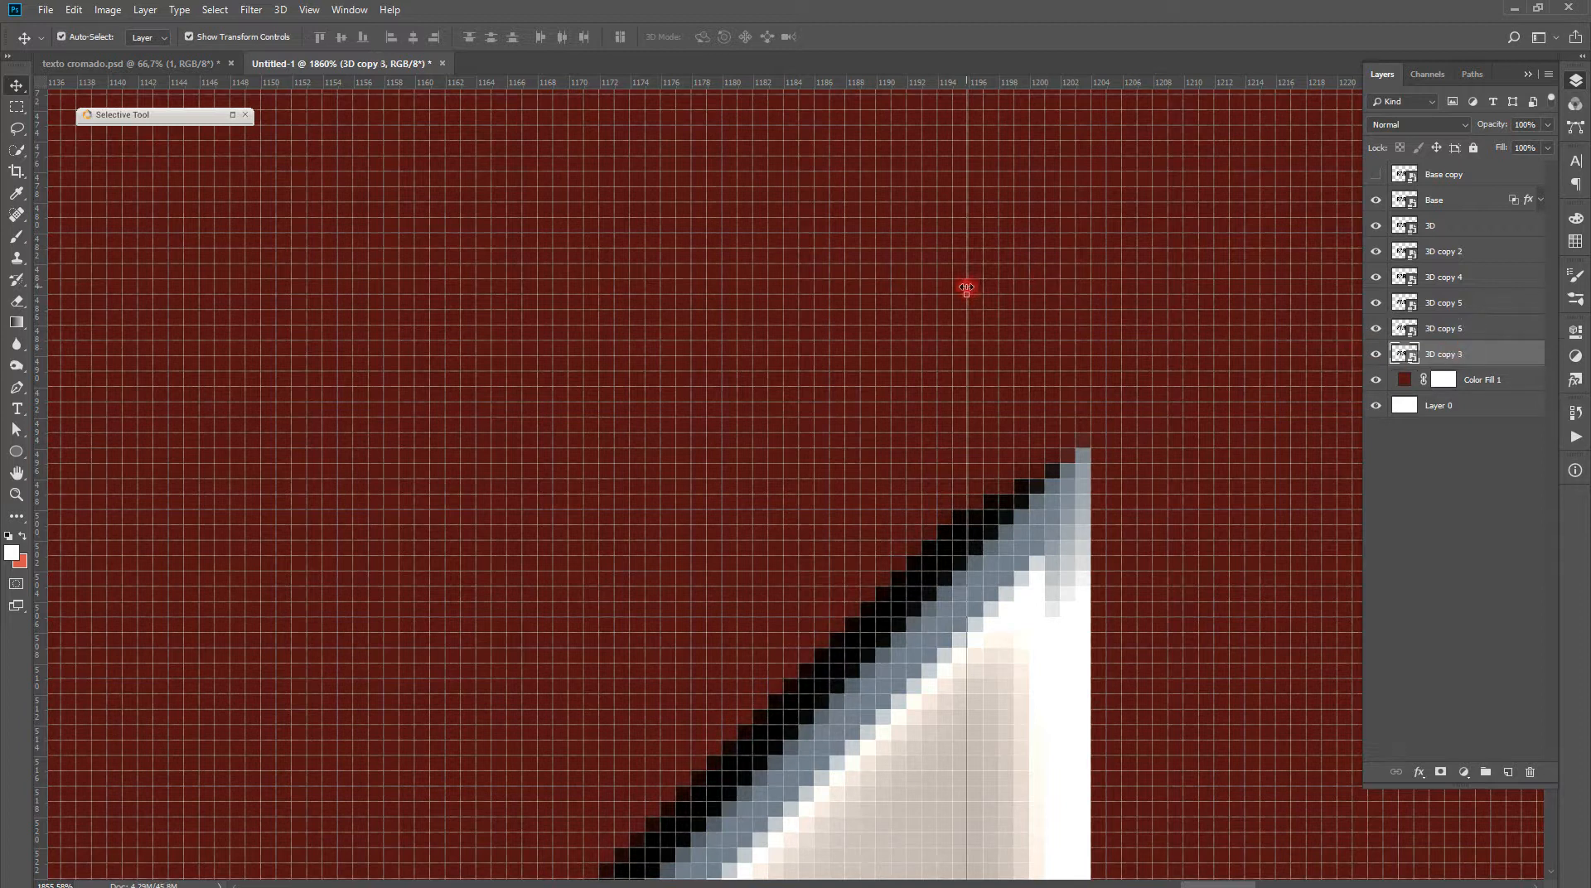
drag(966, 294, 937, 298)
key(Return)
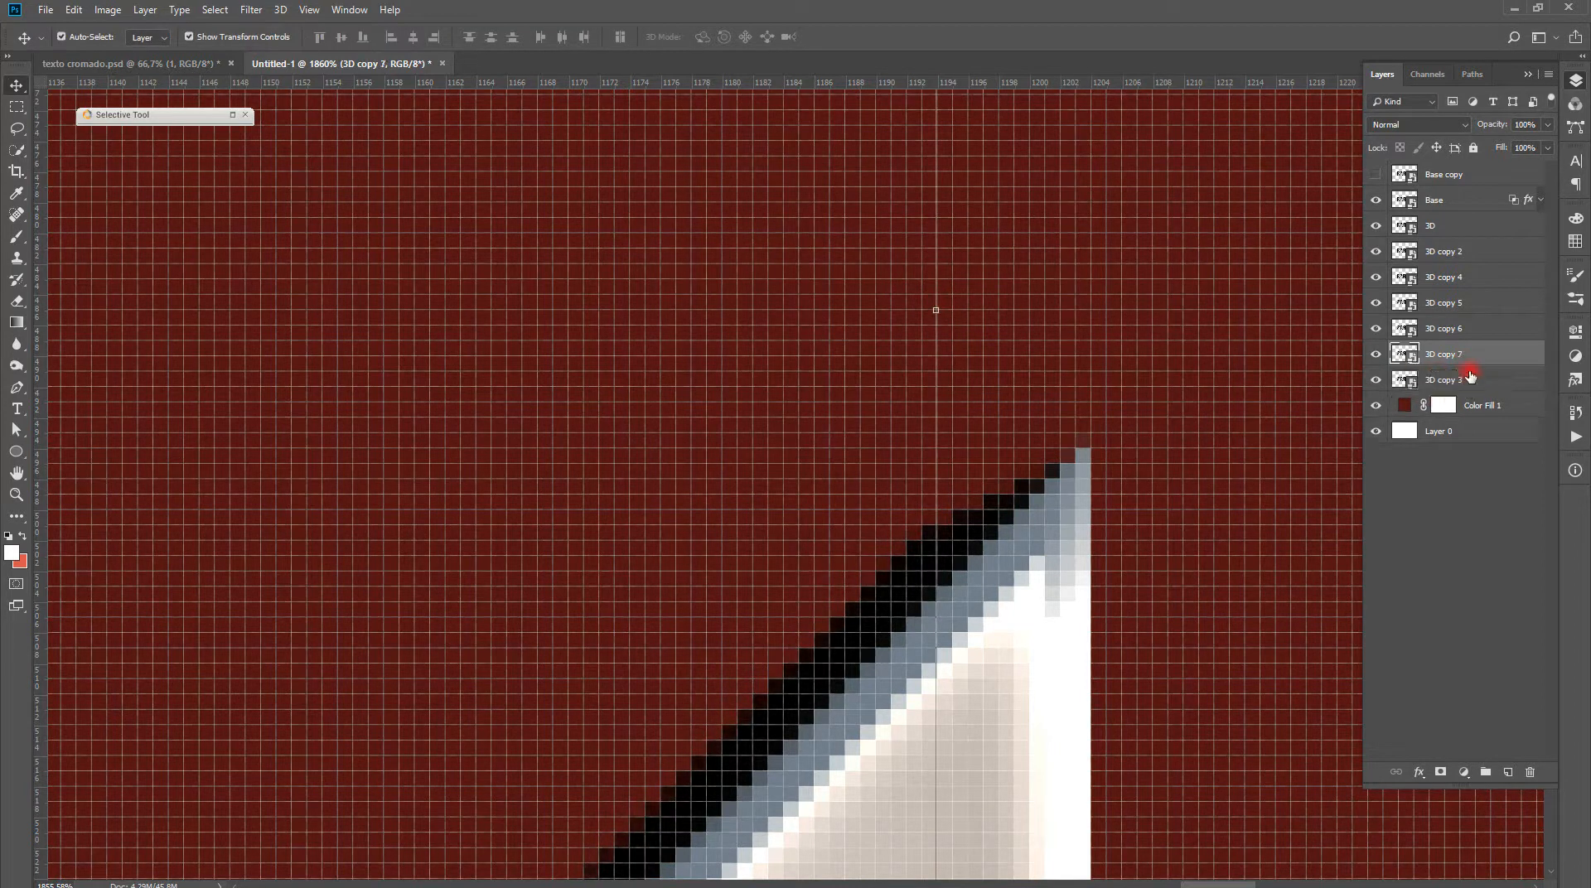
key(ctrl+j)
key(ctrl+t)
drag(933, 309, 911, 314)
key(ctrl+z)
key(Return)
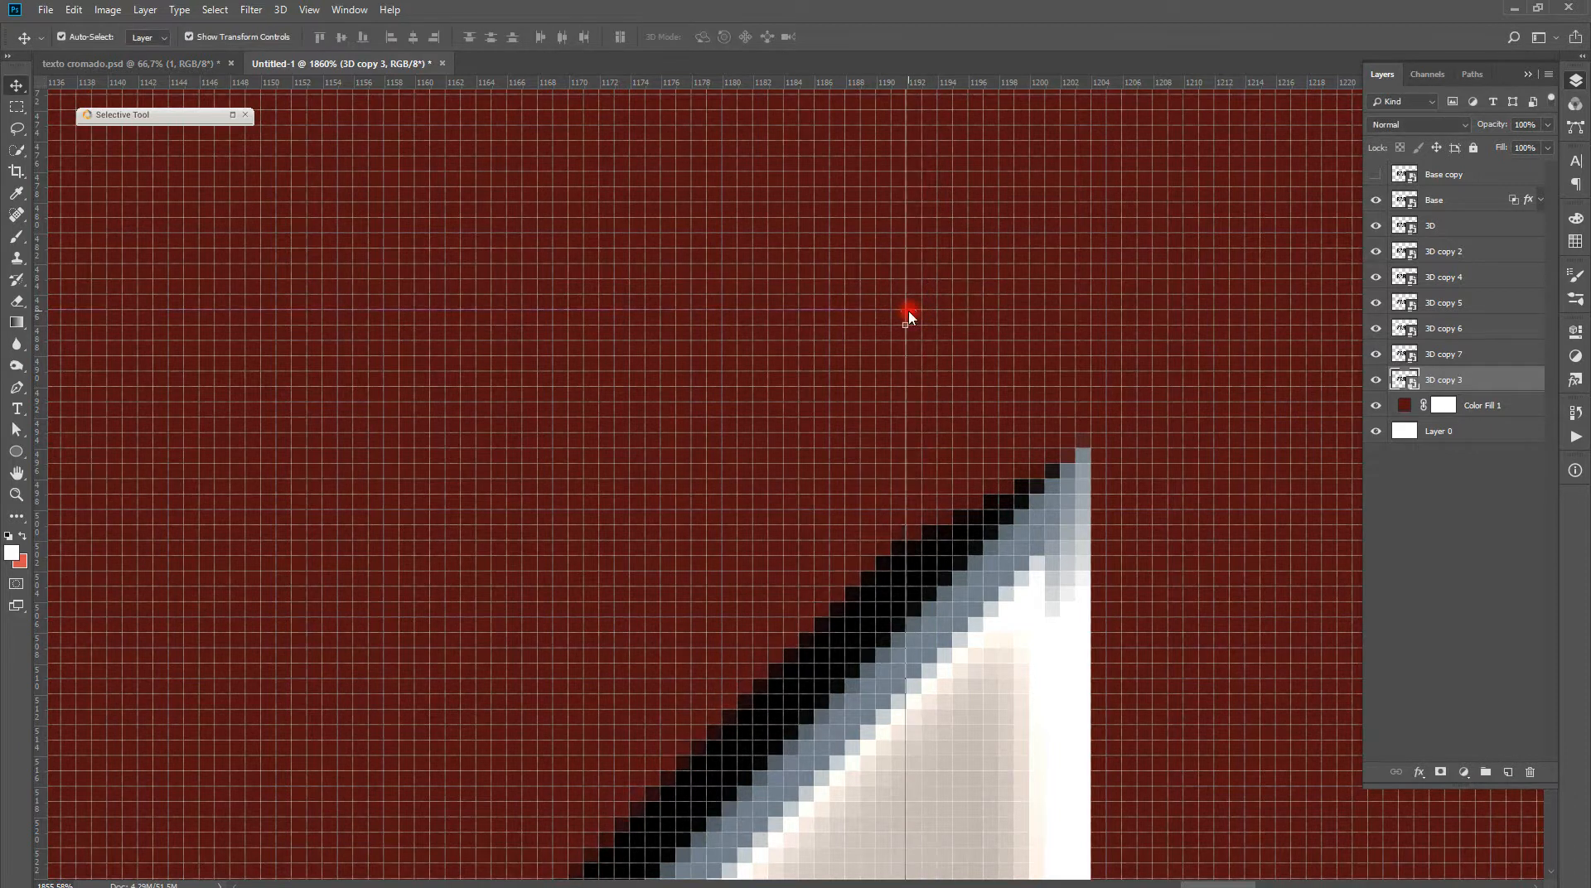
Duplicate 3D copy 3, scale the lowest layer's width to 97.03%, and nudge it one pixel down
click(1445, 385)
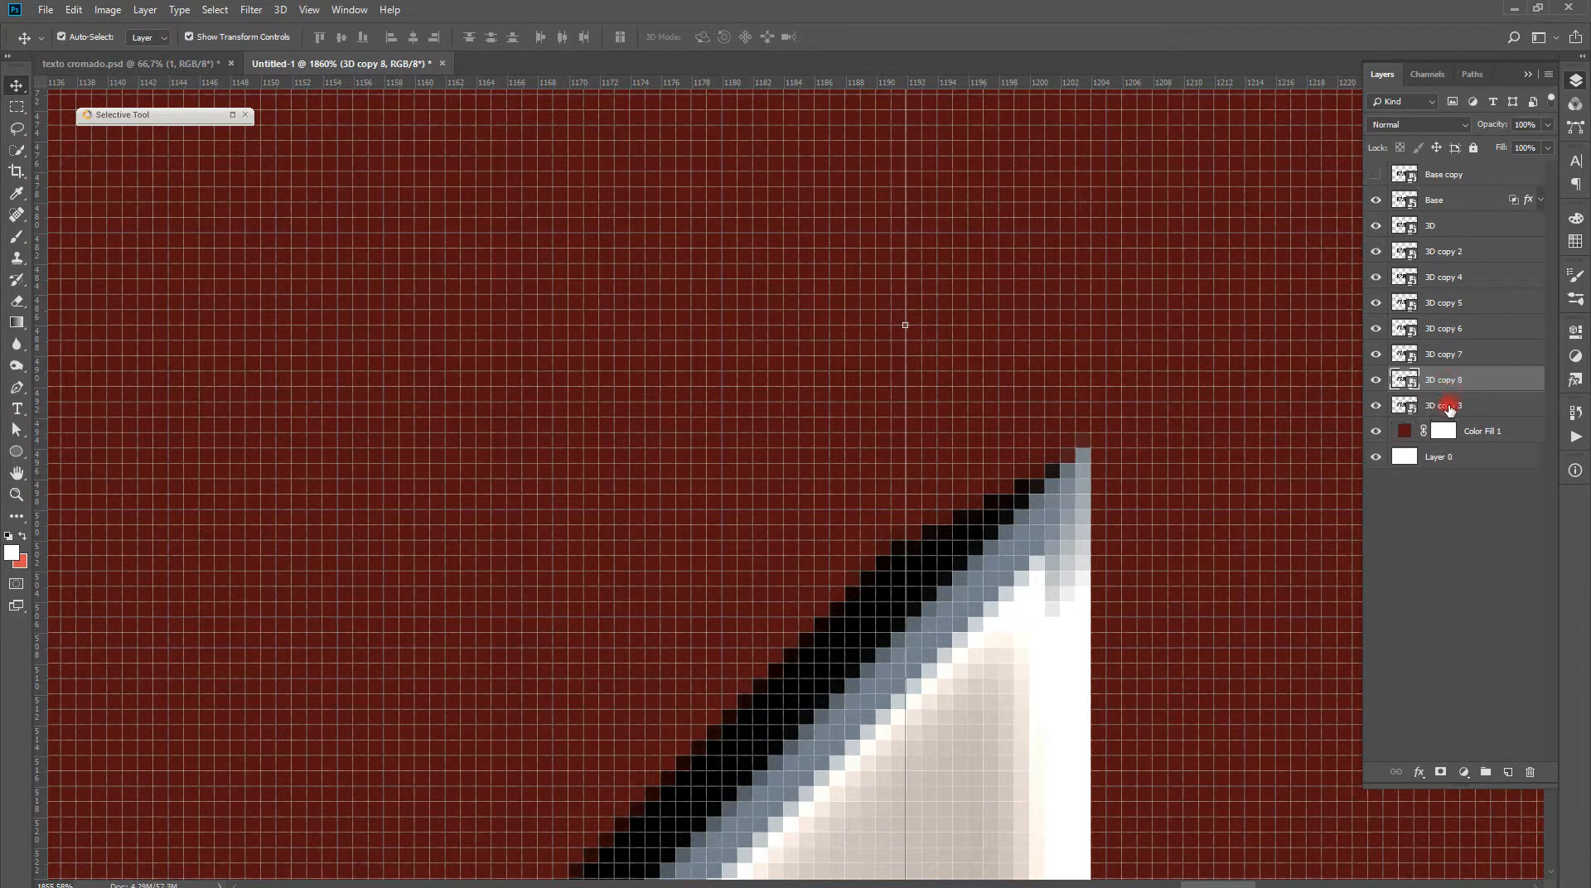
key(ctrl+j)
drag(903, 323, 871, 327)
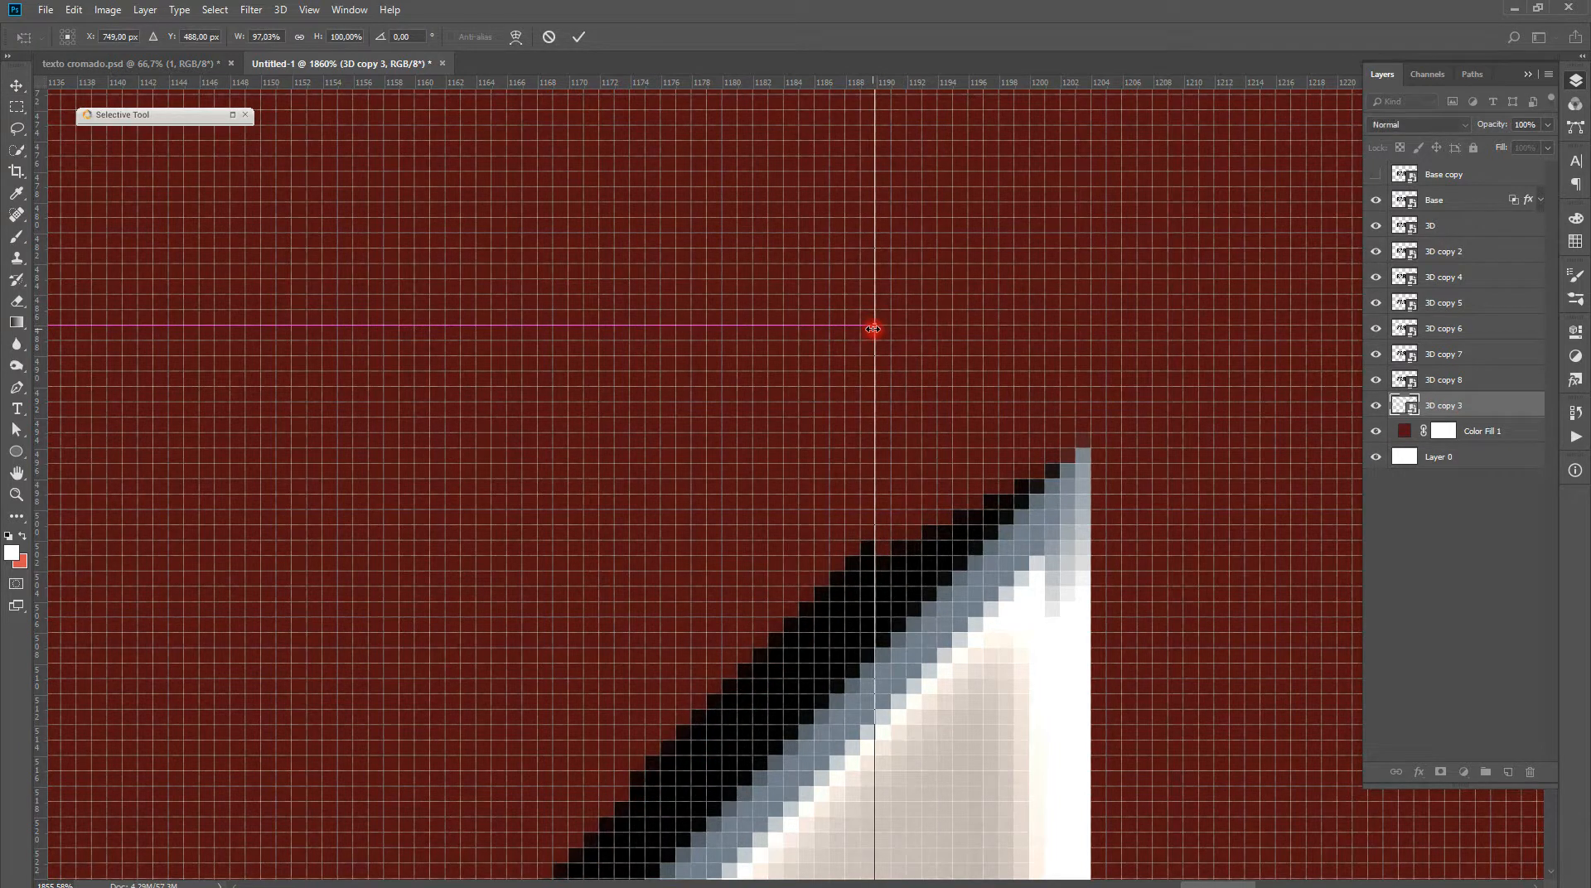
key(Return)
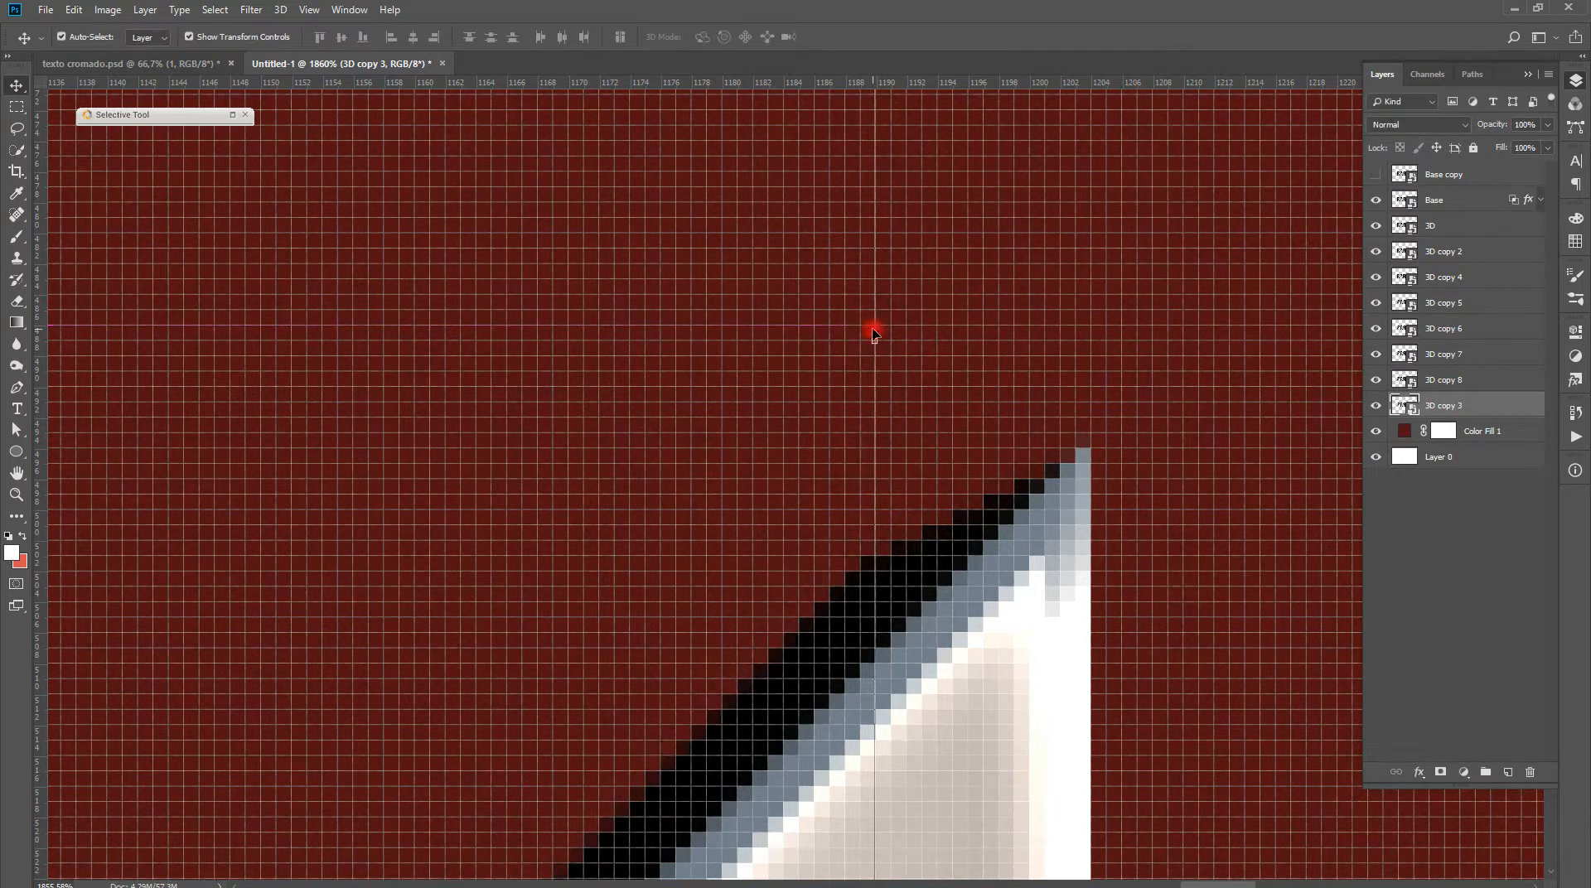
Extend the depth with three more duplicates of 3D copy 3, each time narrowing the lowest layer about 2 px per side and nudging it one pixel down
key(ctrl+j)
click(1494, 428)
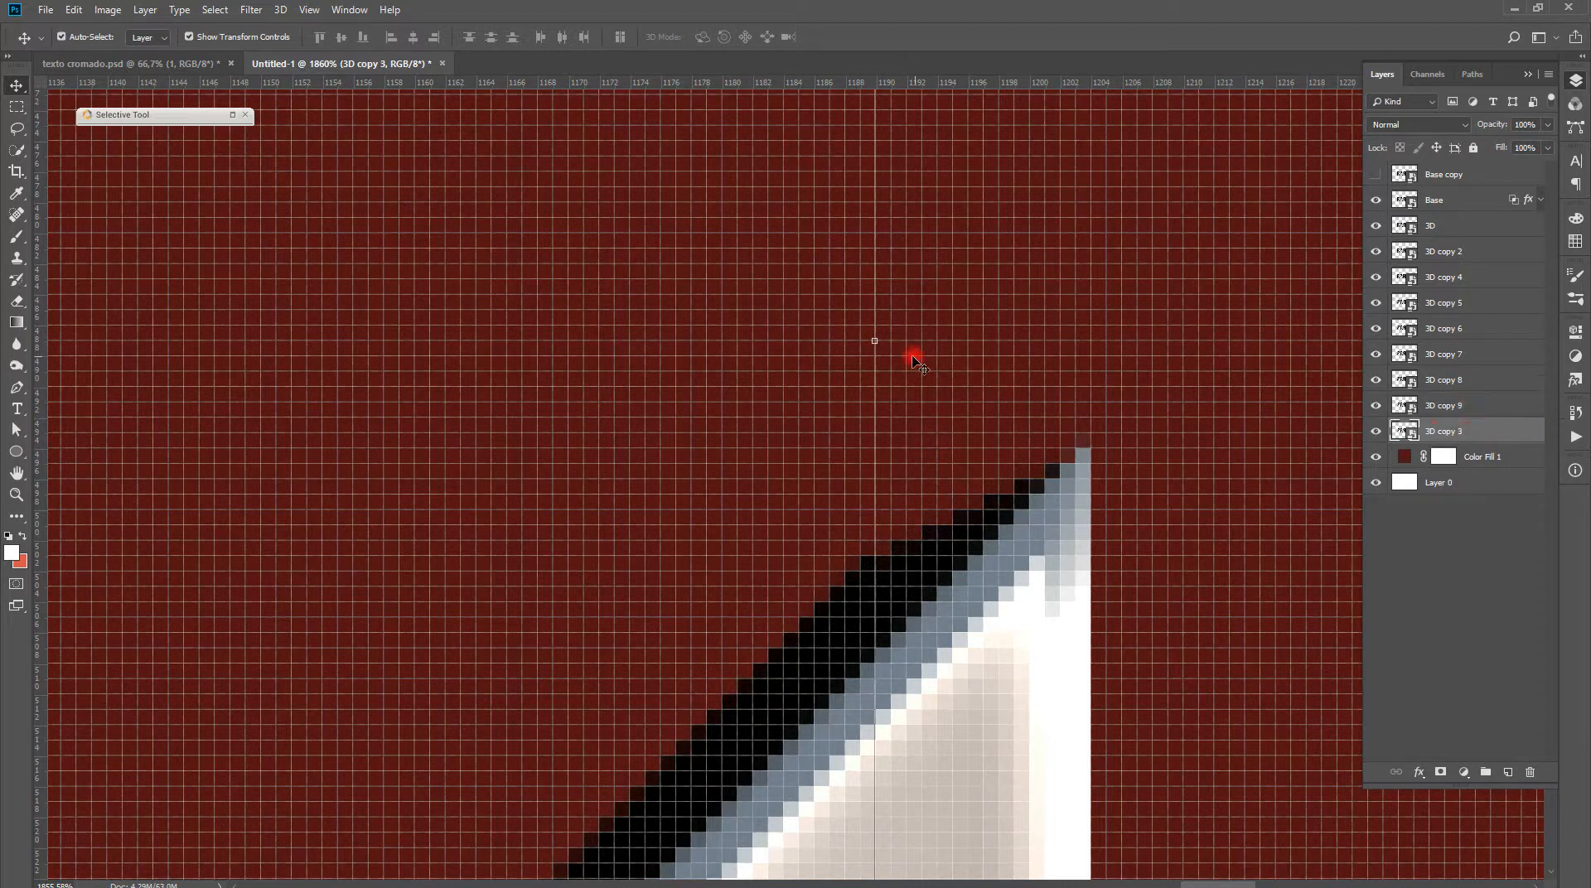
drag(872, 338, 847, 347)
key(Return)
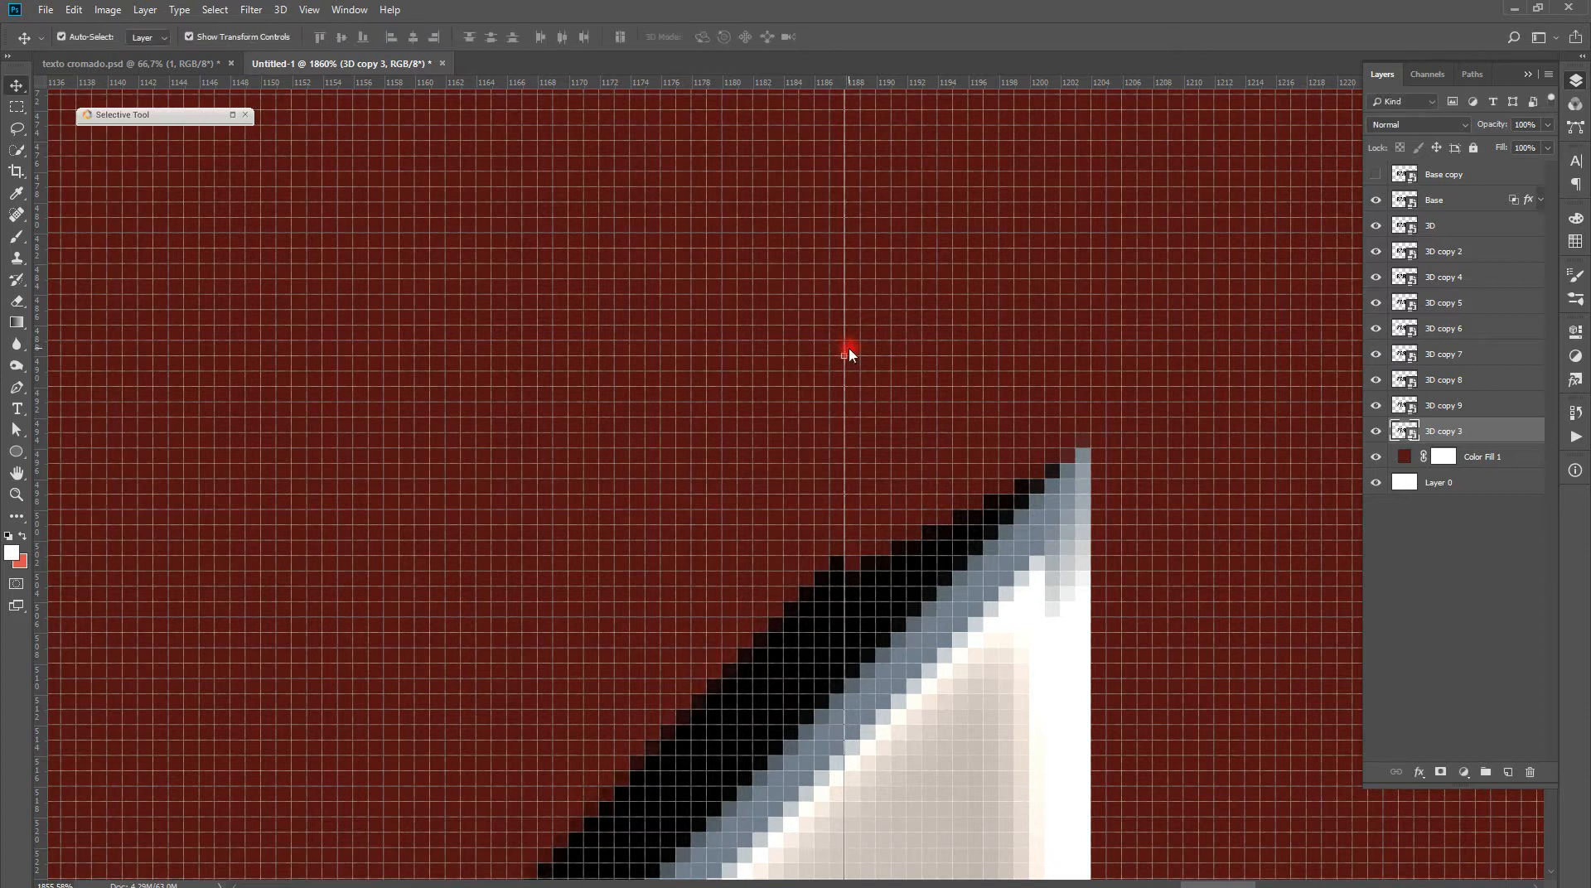
key(ctrl+j)
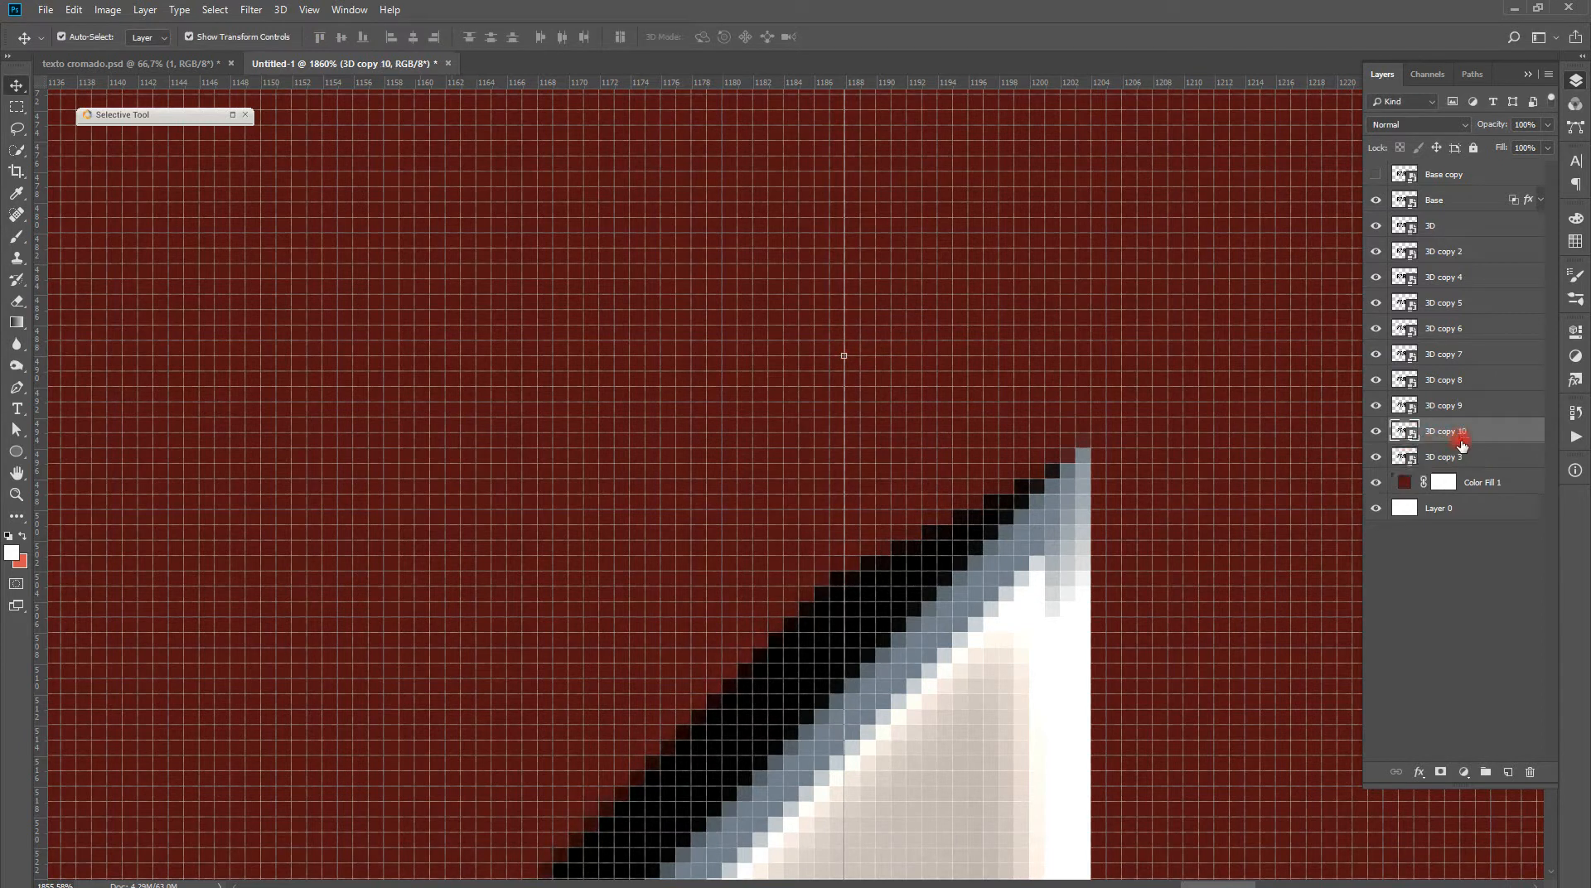
click(1454, 456)
drag(837, 359, 811, 360)
key(Return)
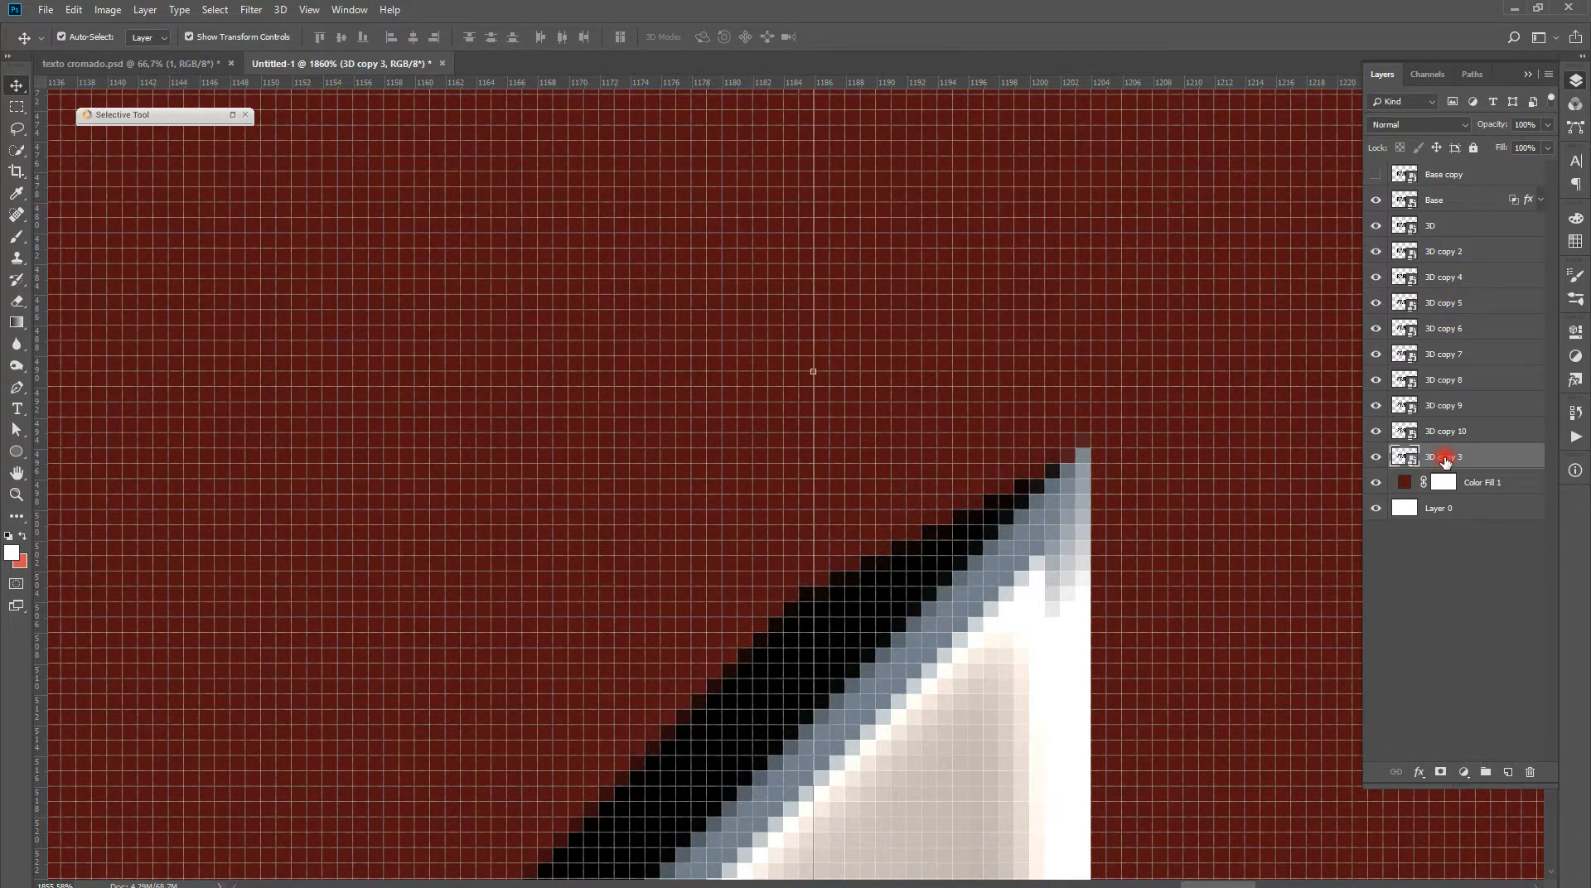
key(ctrl+j)
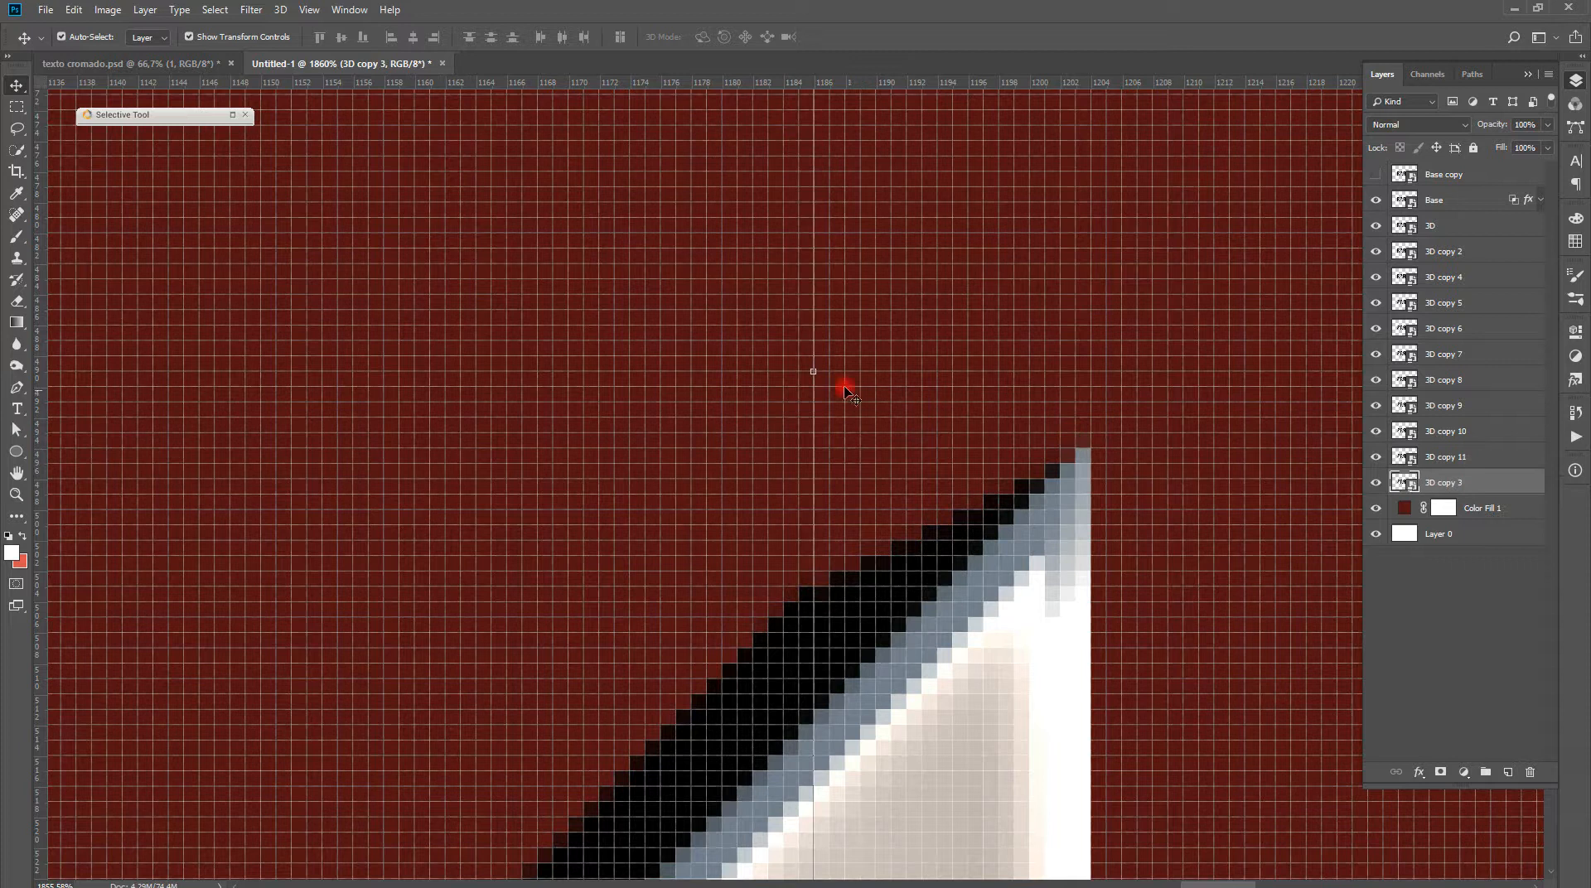
drag(818, 378, 788, 376)
key(Return)
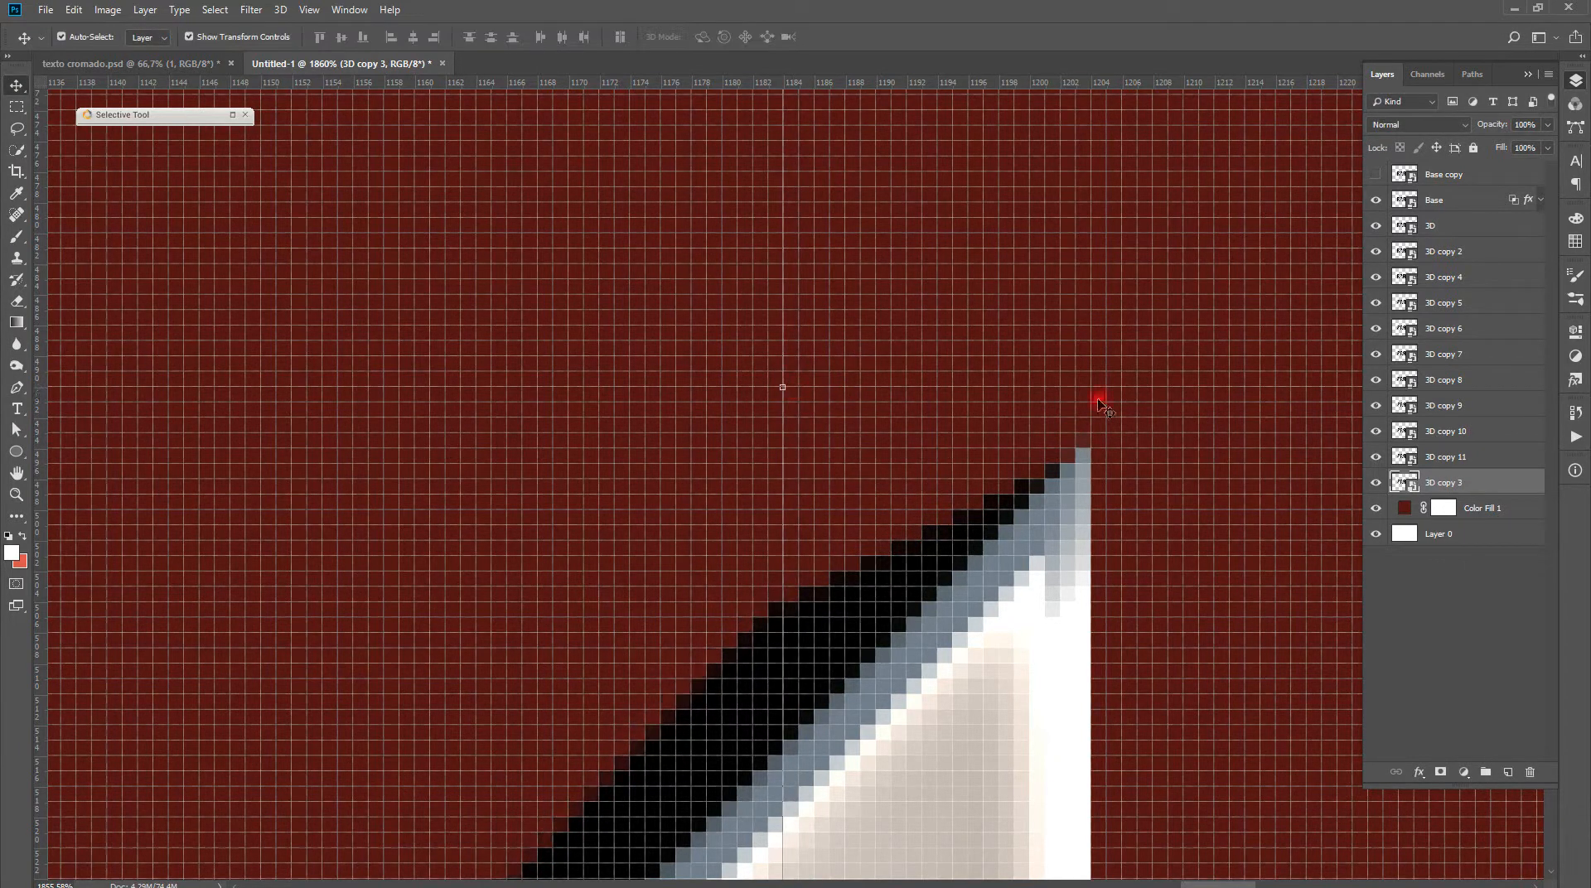
Duplicate 3D copy 3 twice, each time narrowing the lowest layer about 2 px per side and nudging it one pixel down
key(ctrl+j)
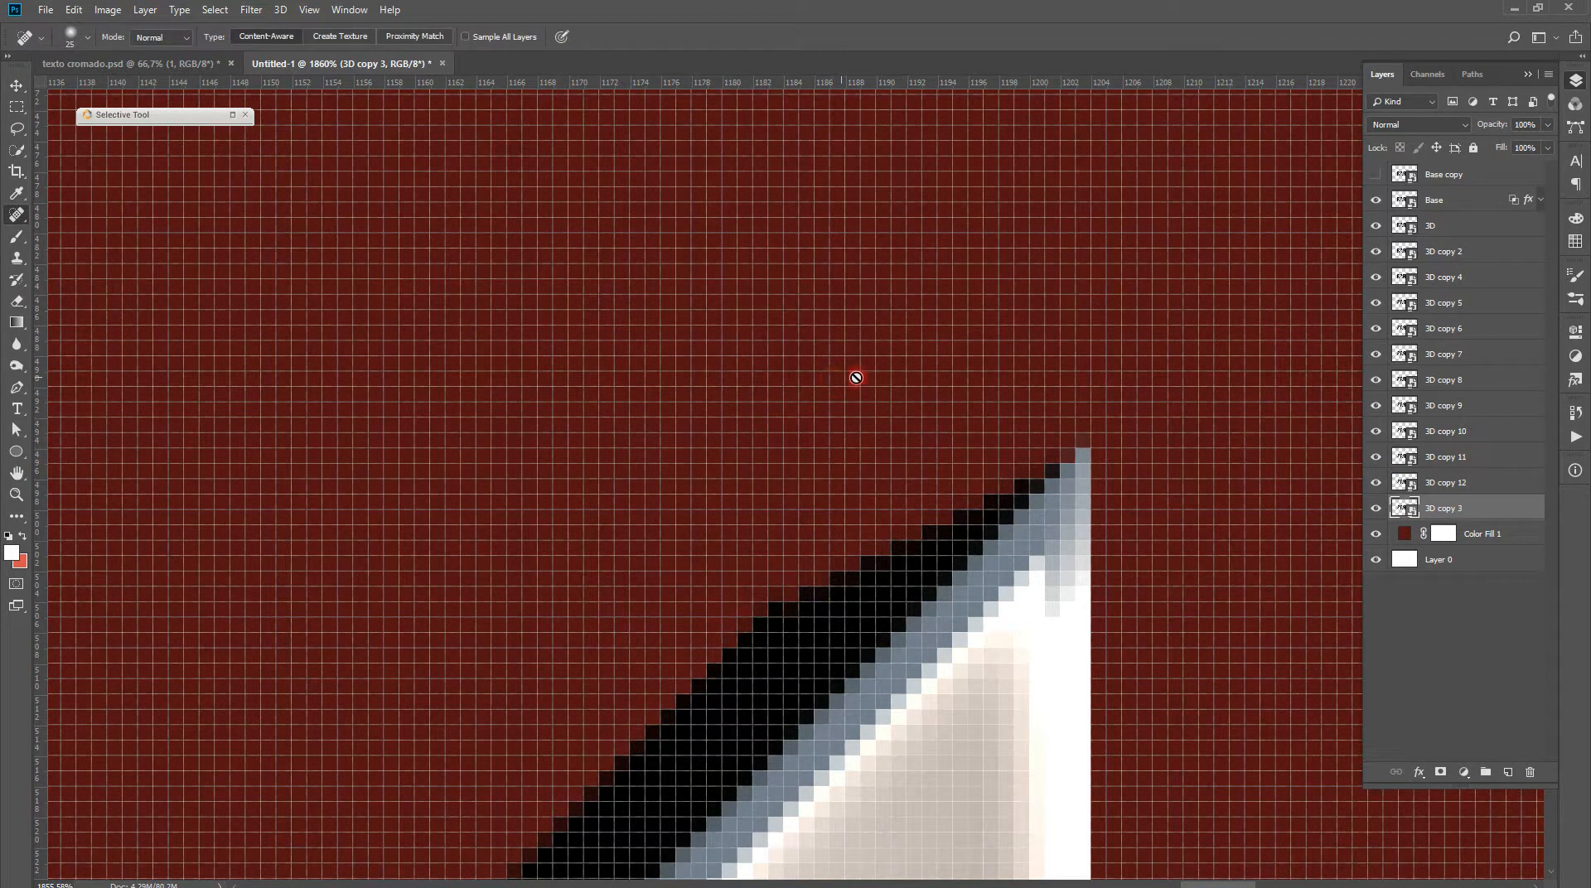
key(ctrl+t)
drag(782, 386, 752, 390)
key(Return)
click(1502, 514)
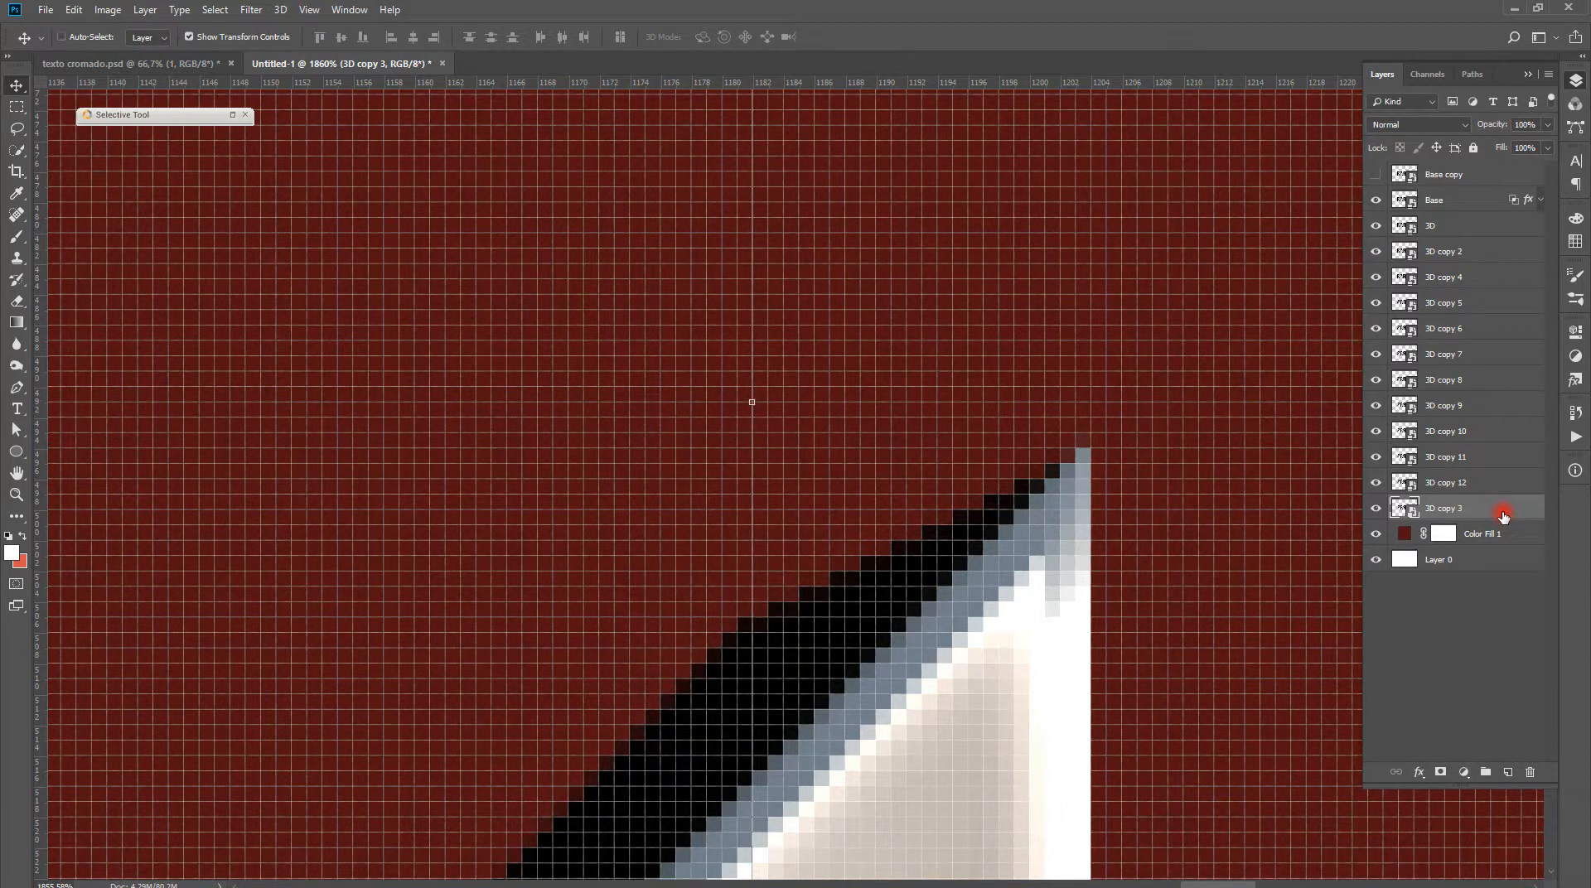
key(ctrl+j)
key(ctrl+t)
drag(753, 400, 721, 412)
key(Return)
click(1374, 581)
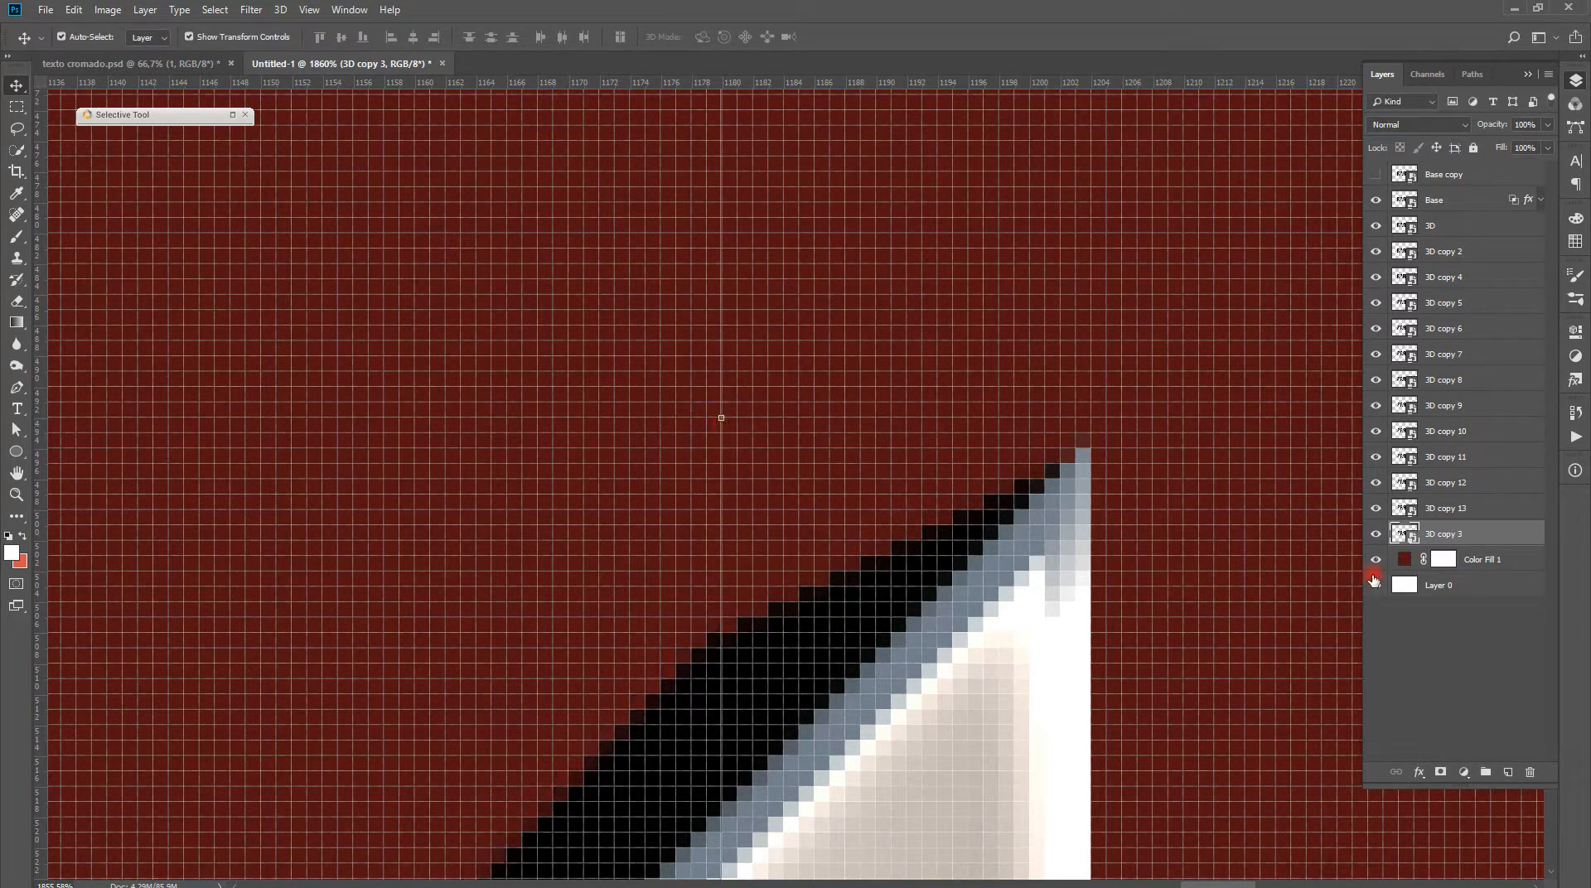
Duplicate 3D copy 3, scale the lowest layer's width to 94.50% about its centre, and nudge it one pixel down
key(ctrl+j)
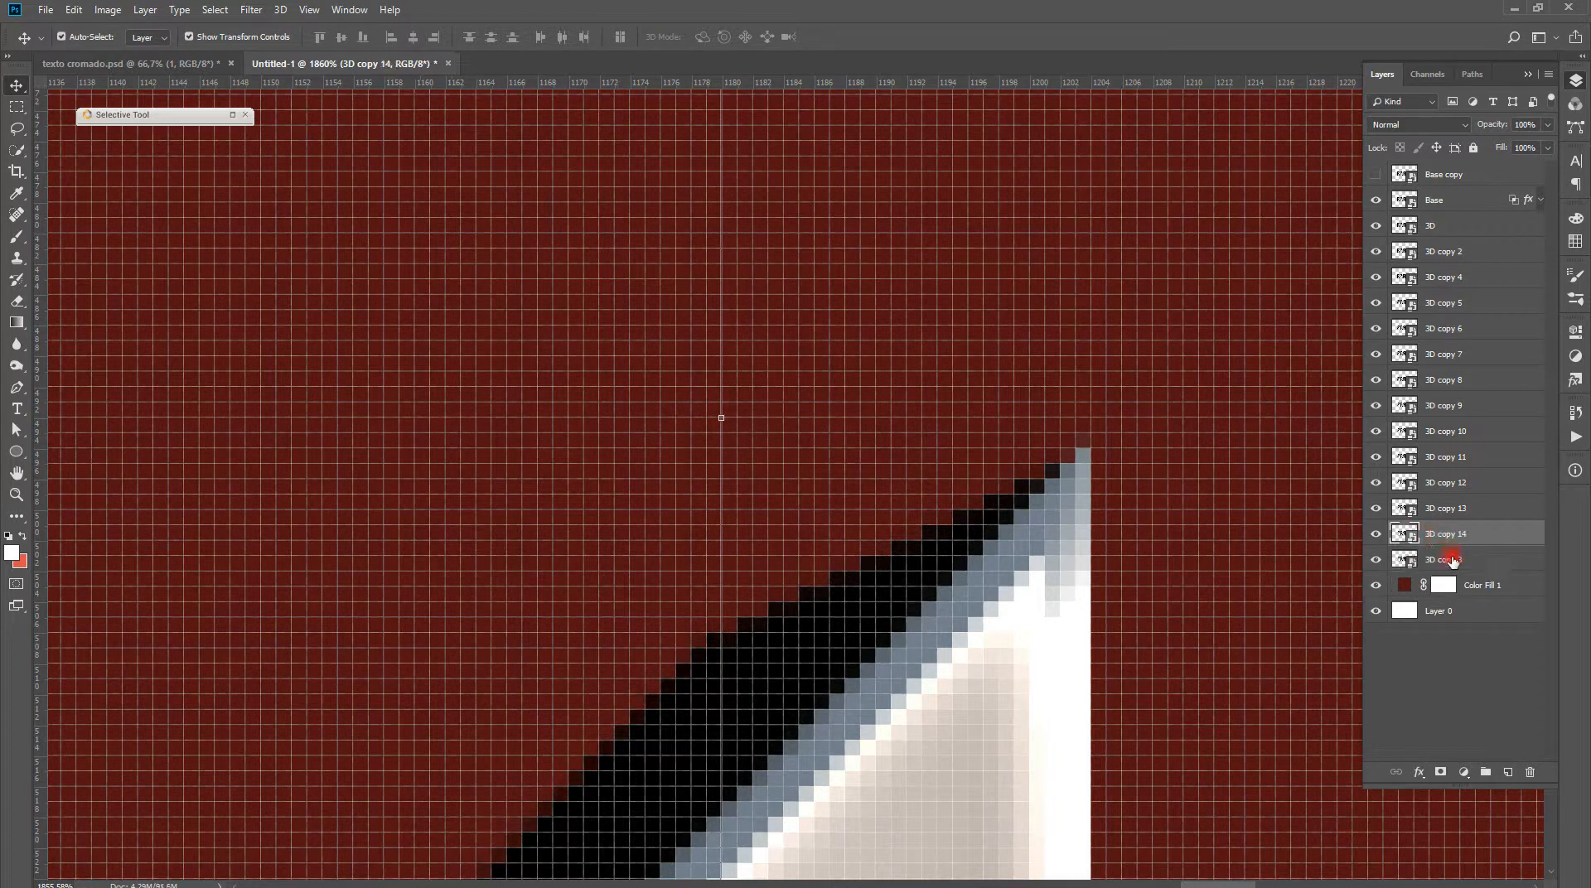
click(1452, 561)
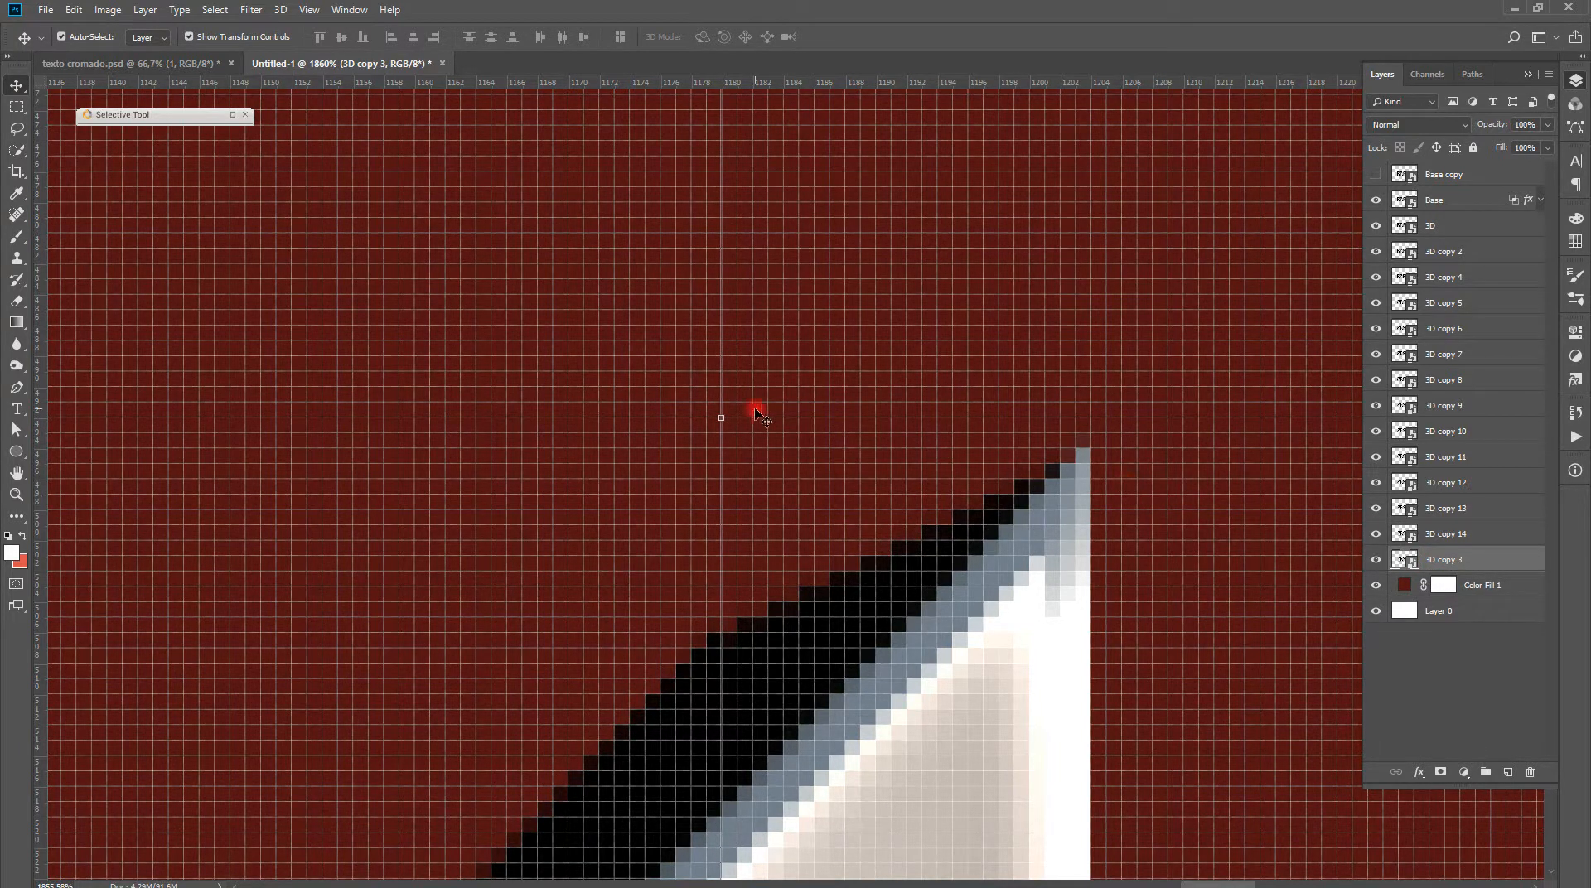
key(ctrl+t)
drag(721, 415, 699, 420)
key(Return)
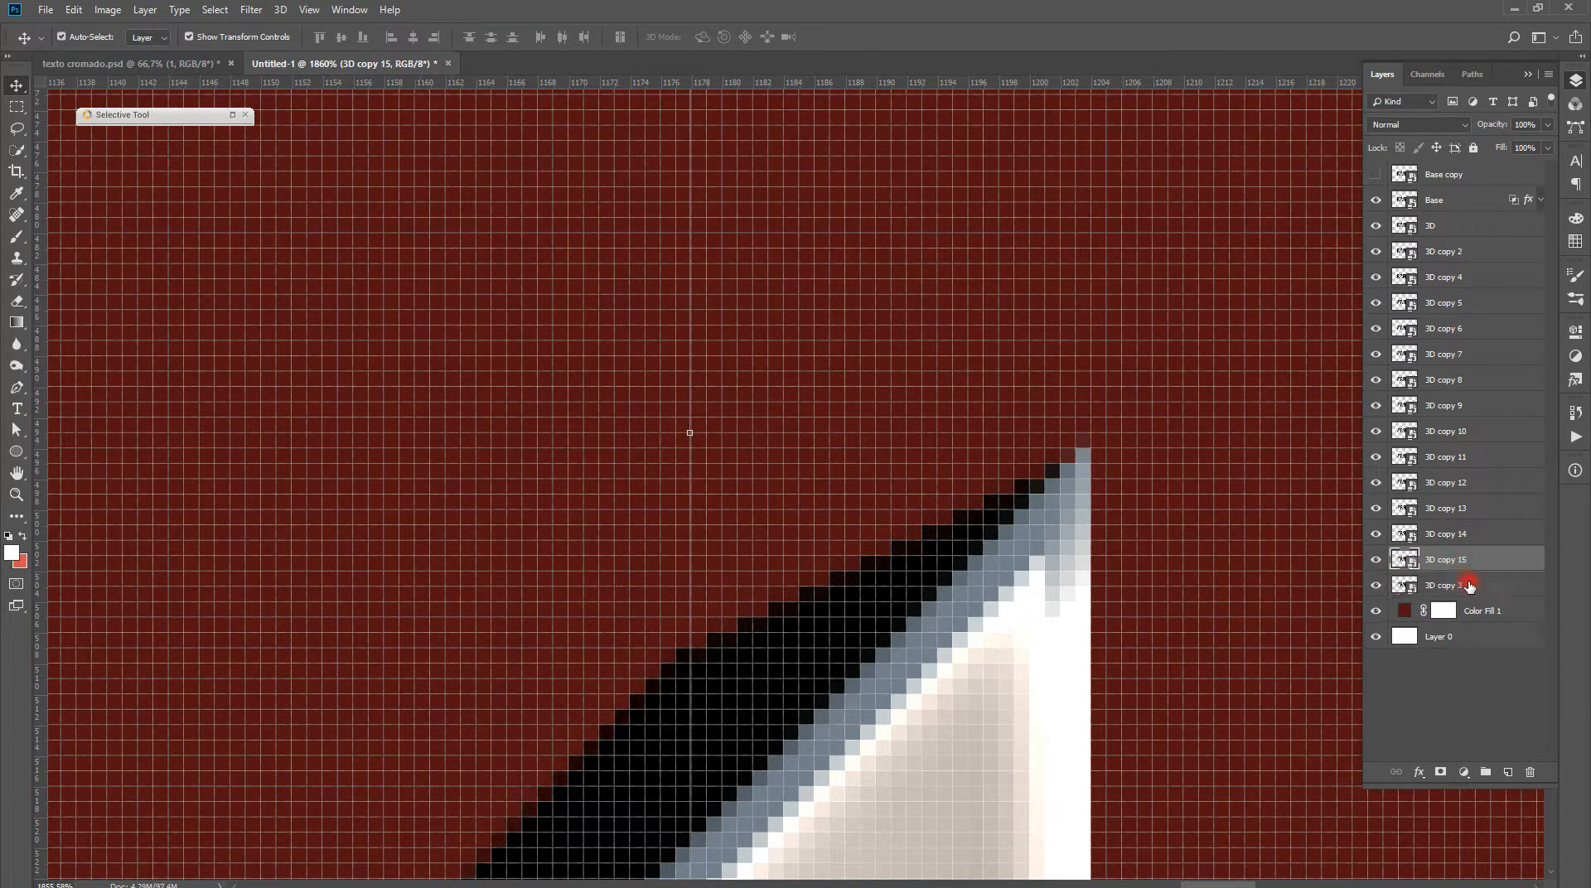
Duplicate 3D copy 3 again, scale the lowest layer's width to 94.06%, and nudge it one pixel down
key(ctrl+j)
key(ctrl+t)
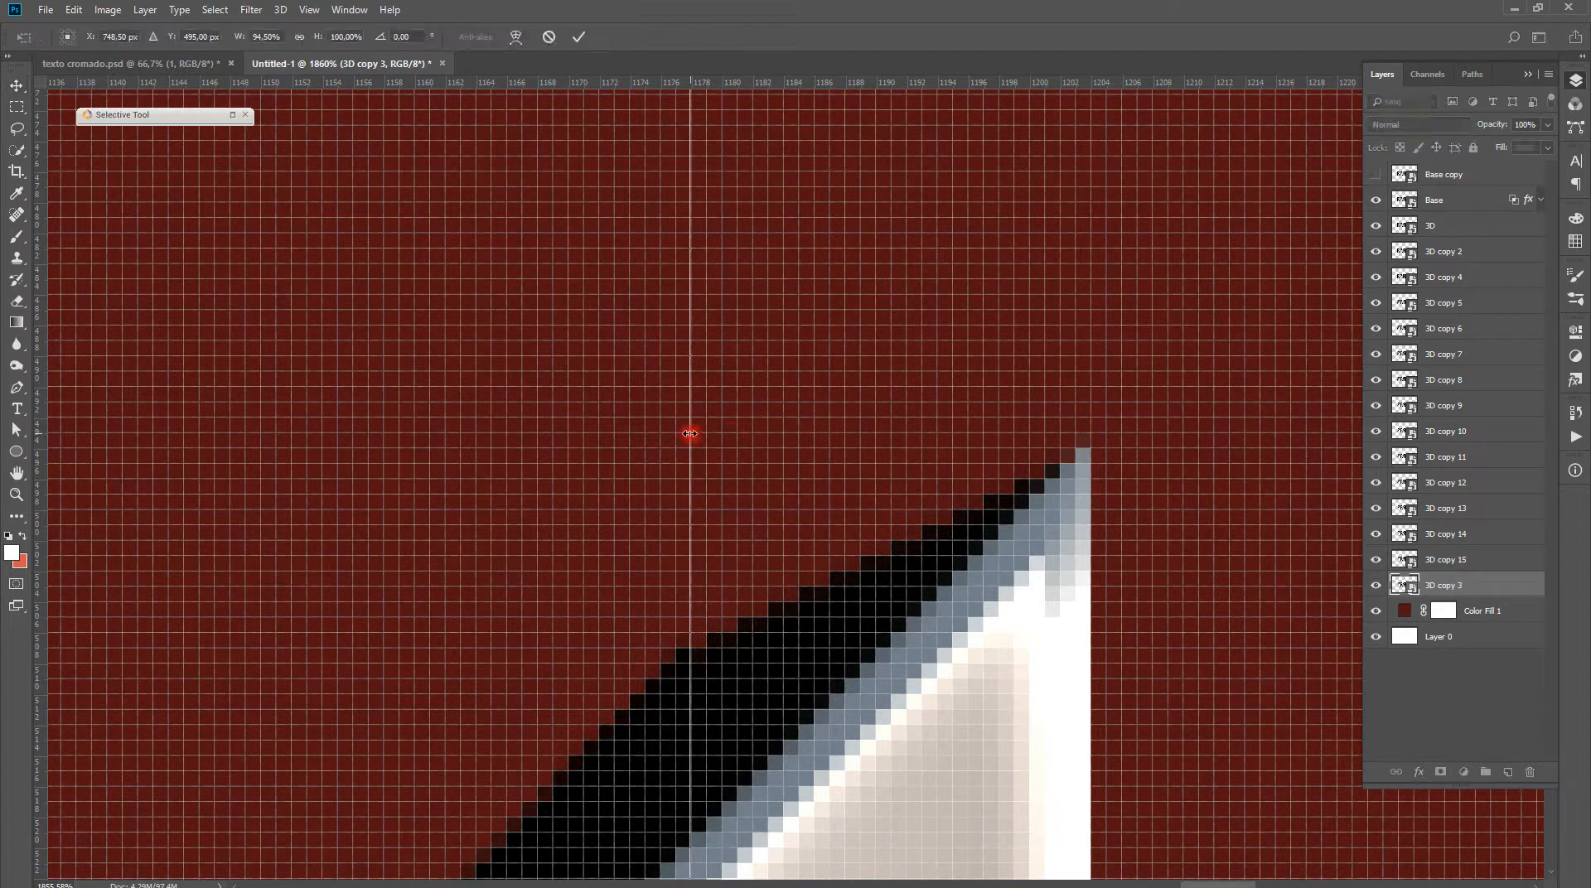
drag(686, 431, 660, 439)
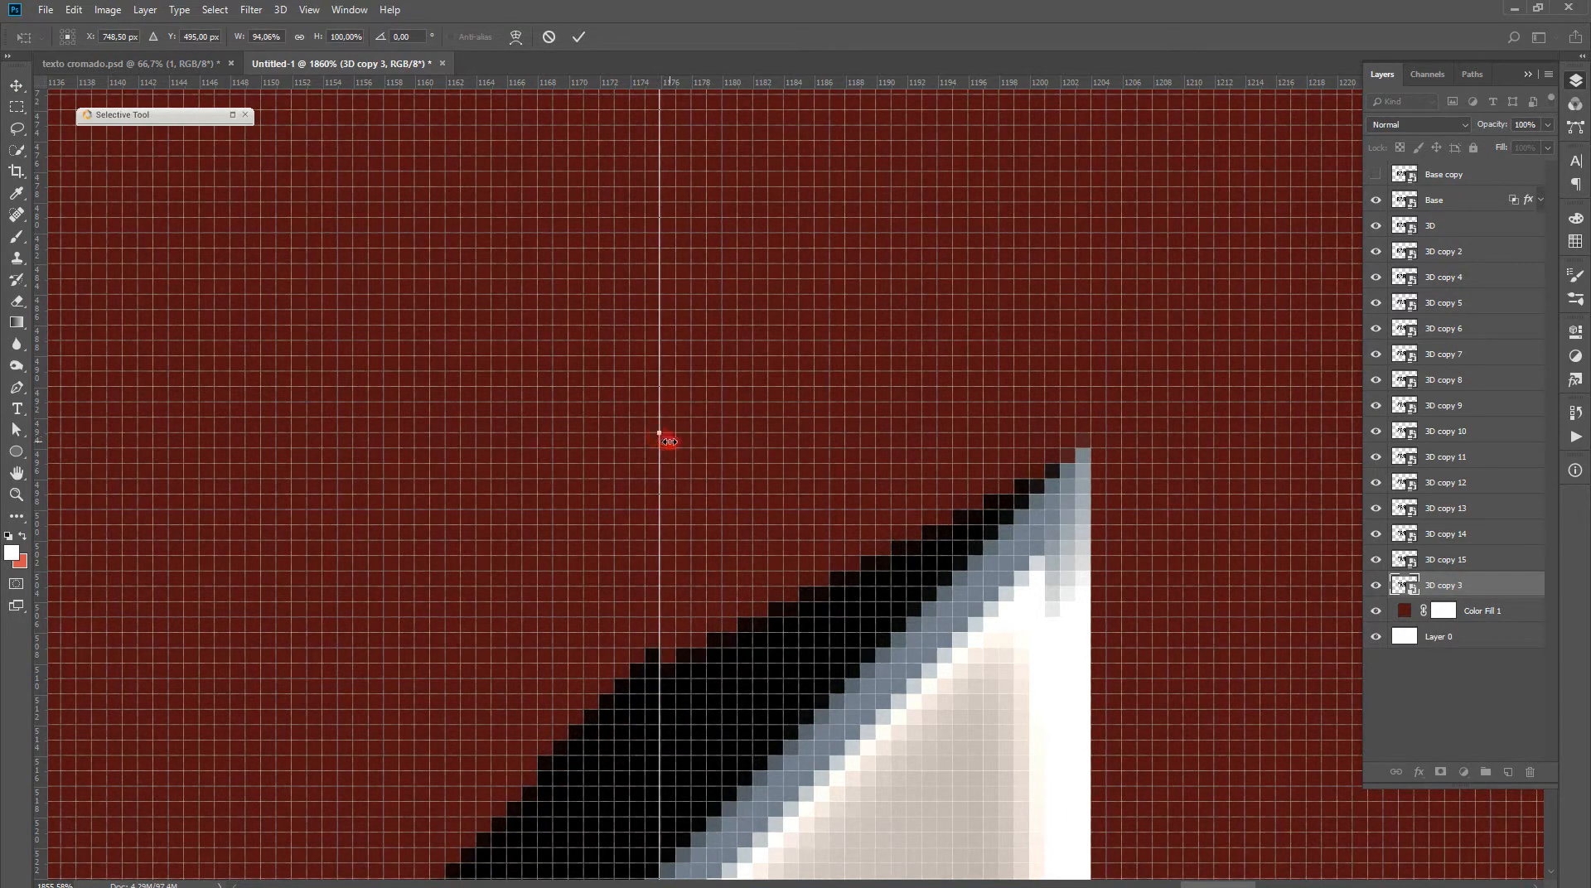
key(Return)
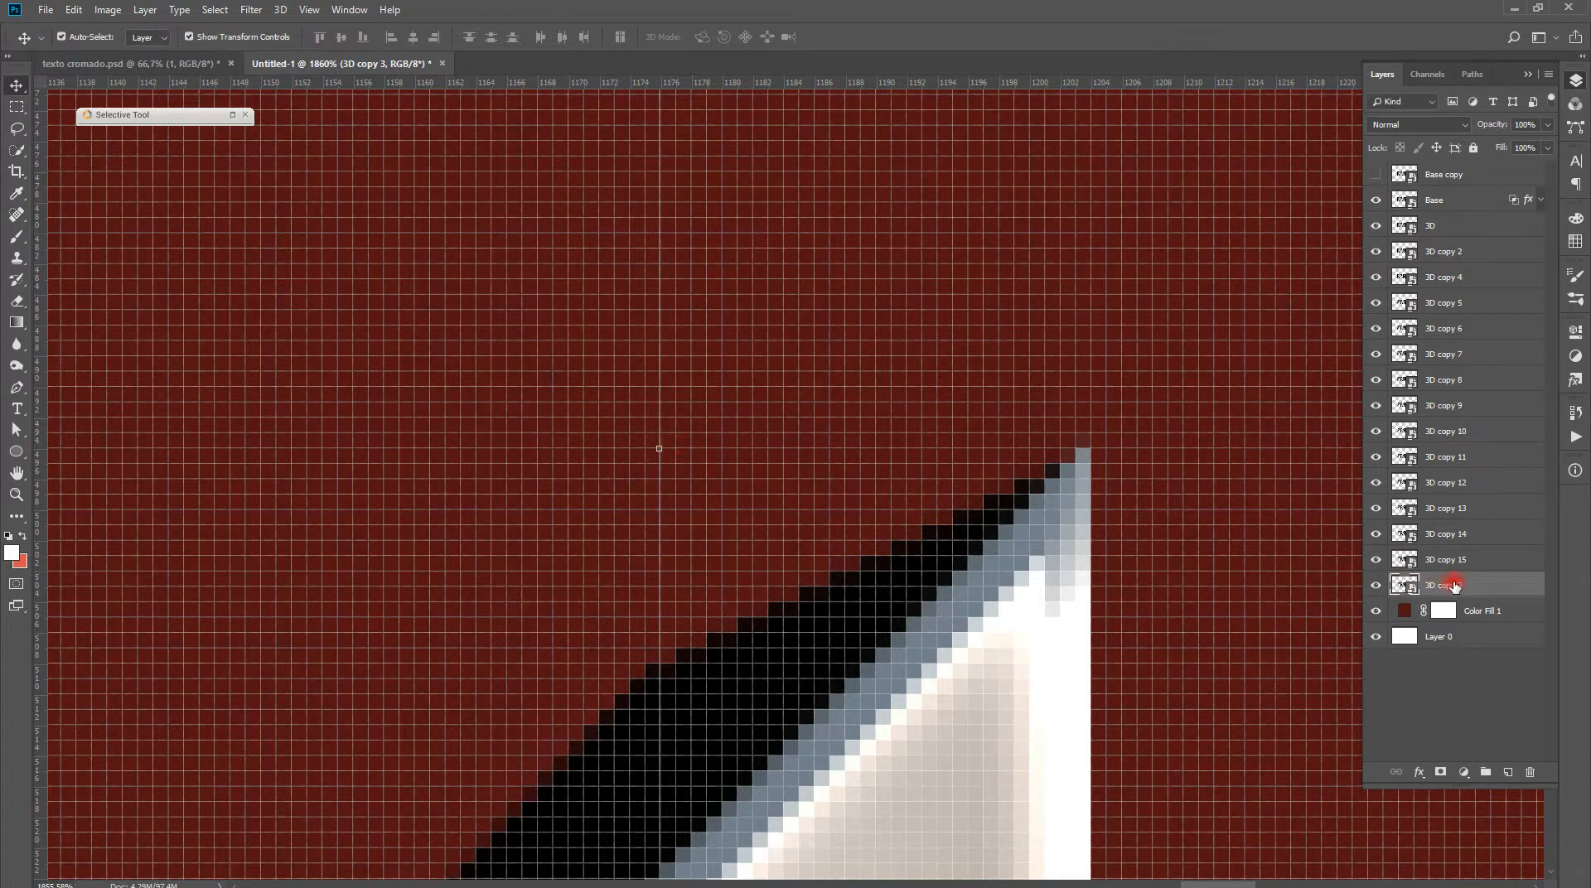
Duplicate 3D copy 3, narrow the lowest layer about 2 px per side, and nudge it one pixel down
key(ctrl+j)
click(1461, 610)
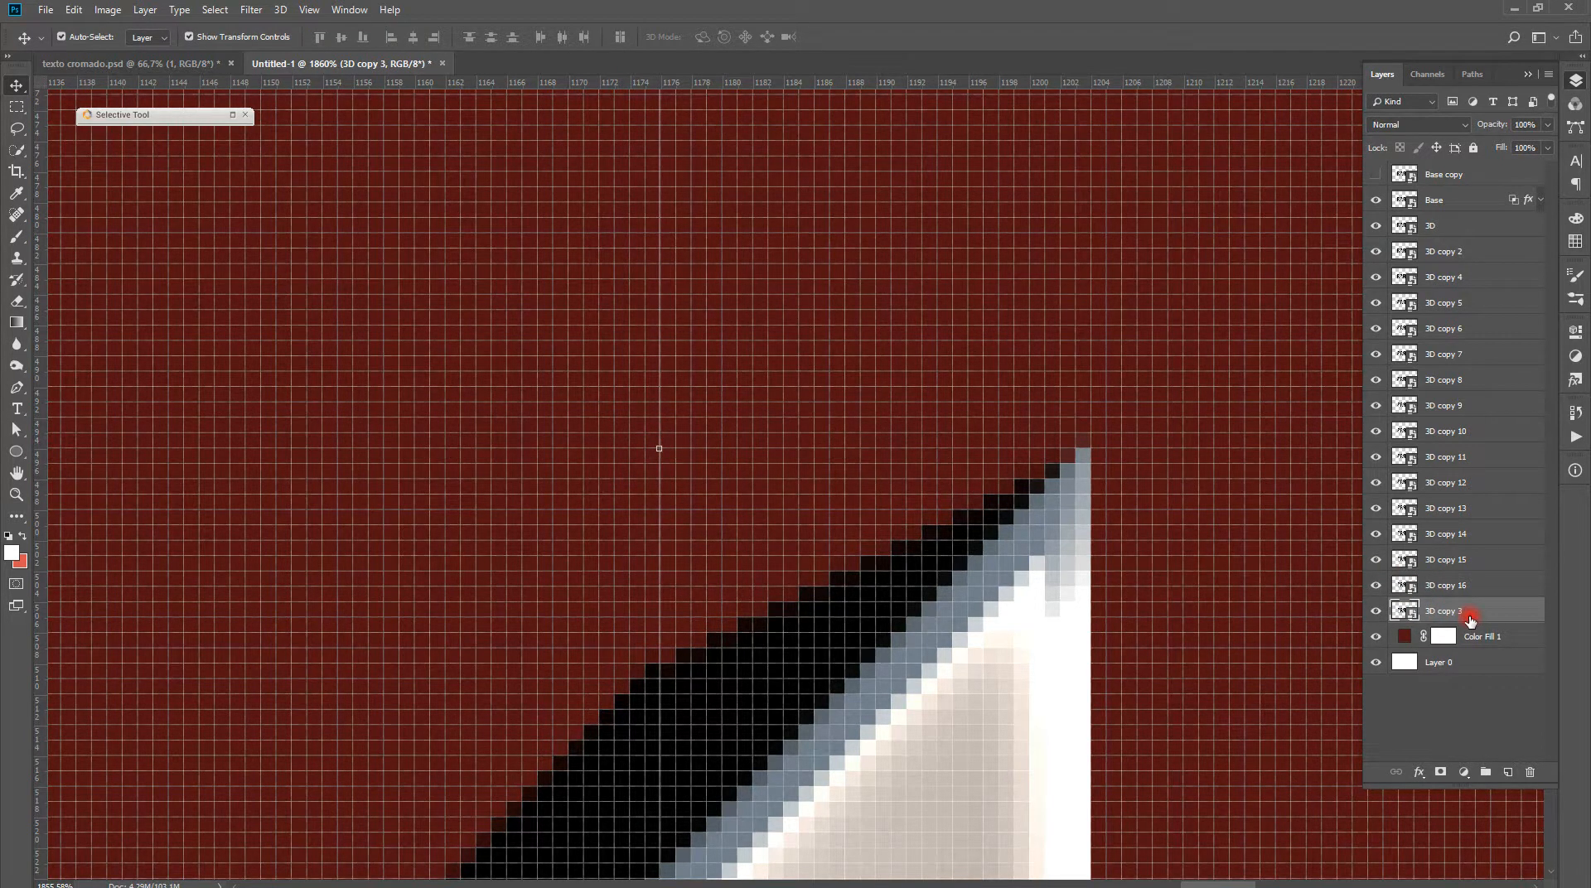
key(ctrl+t)
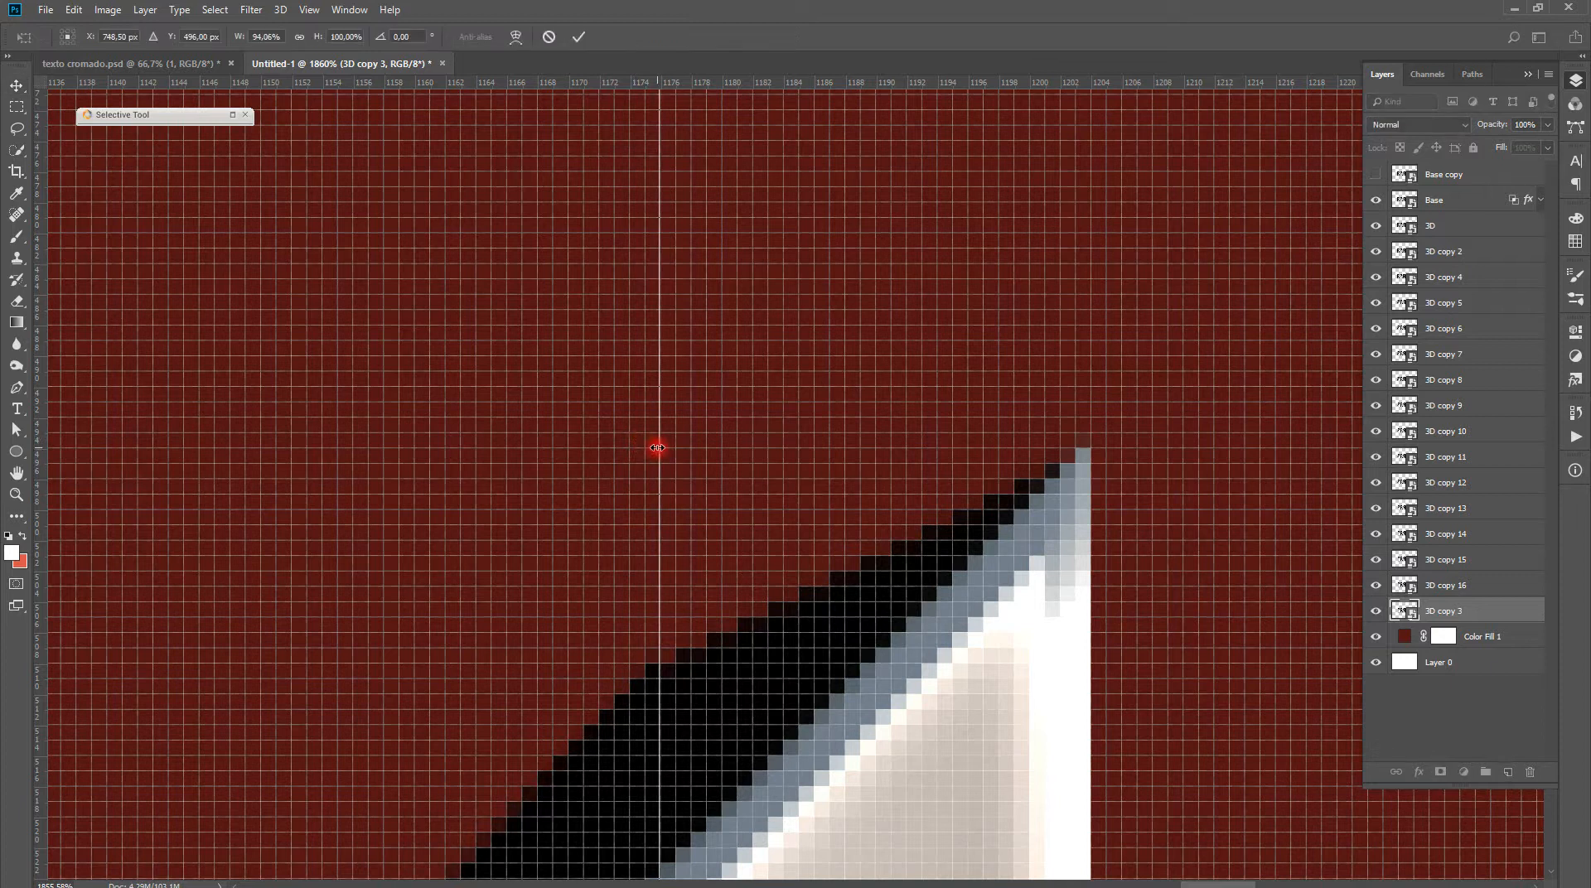
drag(653, 449, 629, 455)
key(Return)
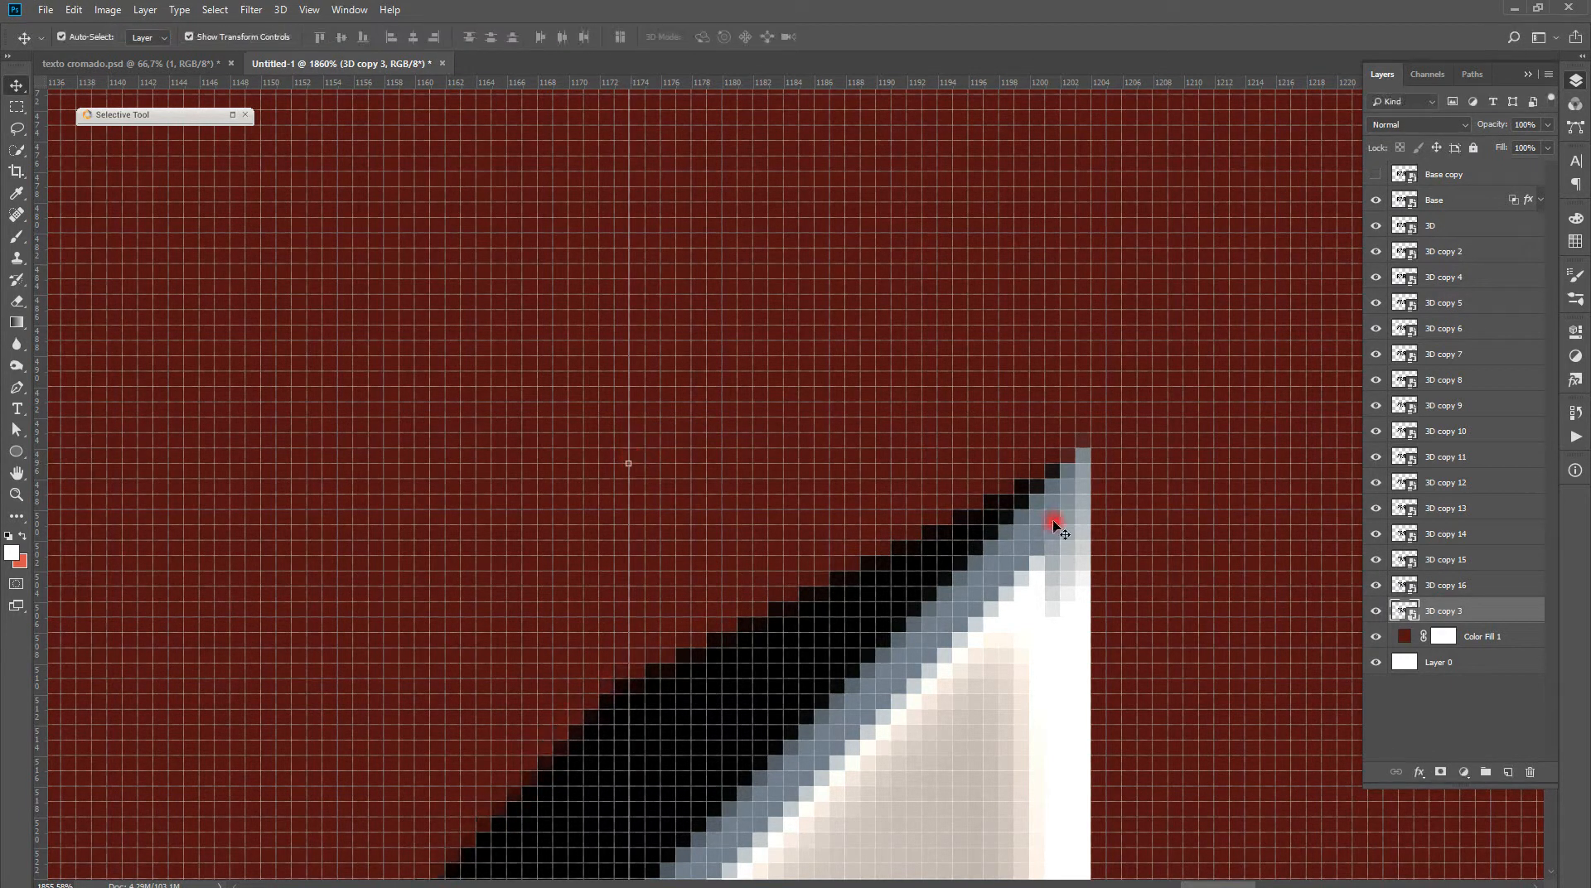
Duplicate 3D copy 3, scale the lowest layer's width to 93.29%, and nudge it one pixel down
key(ctrl+j)
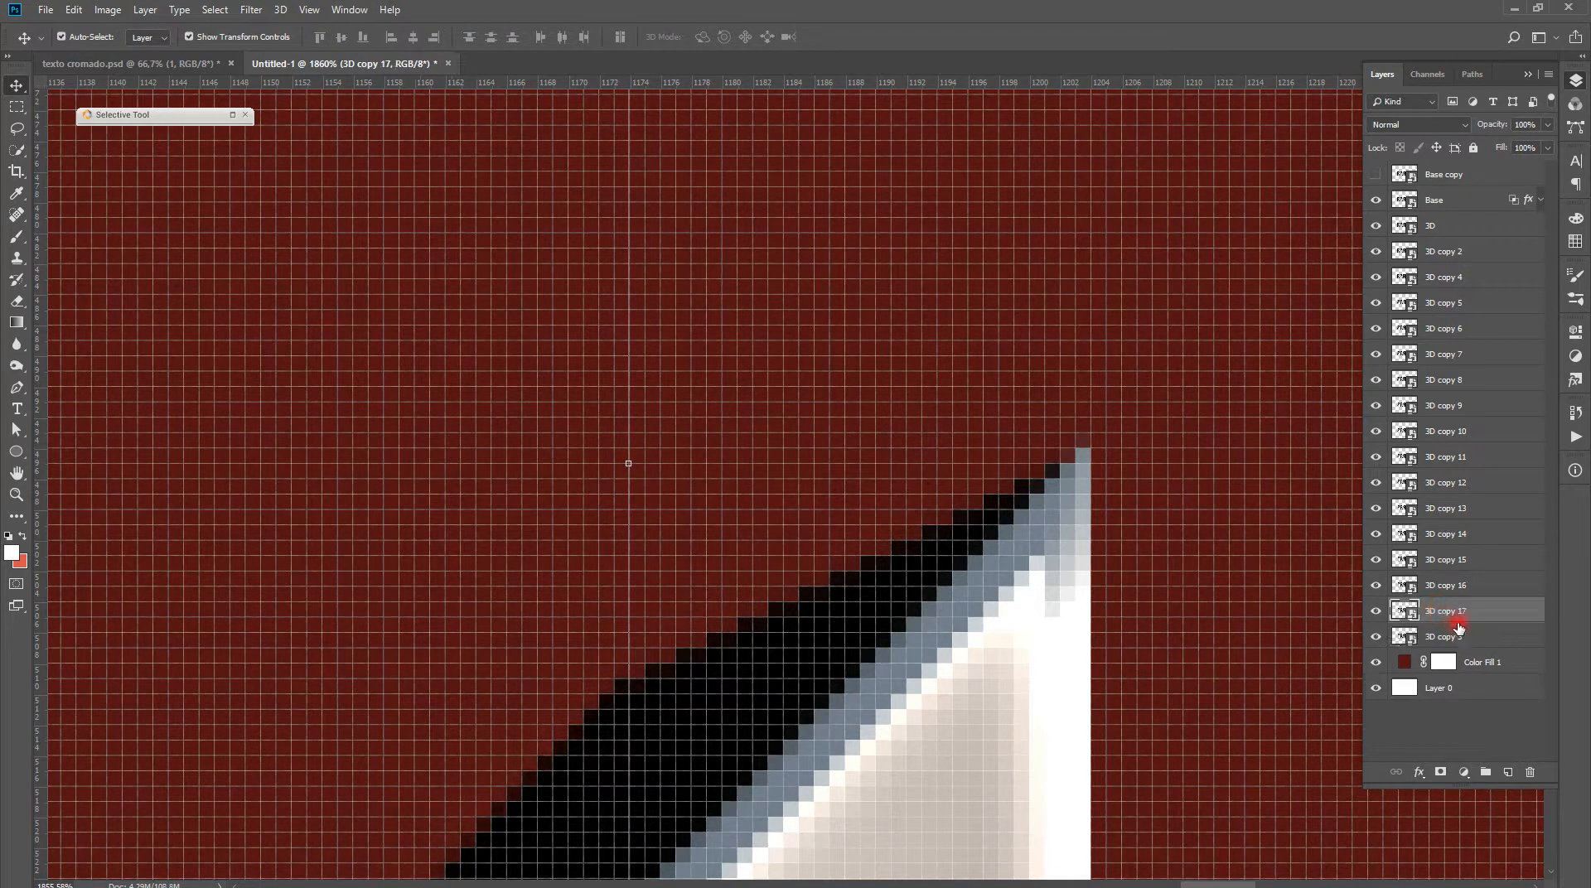
click(1446, 636)
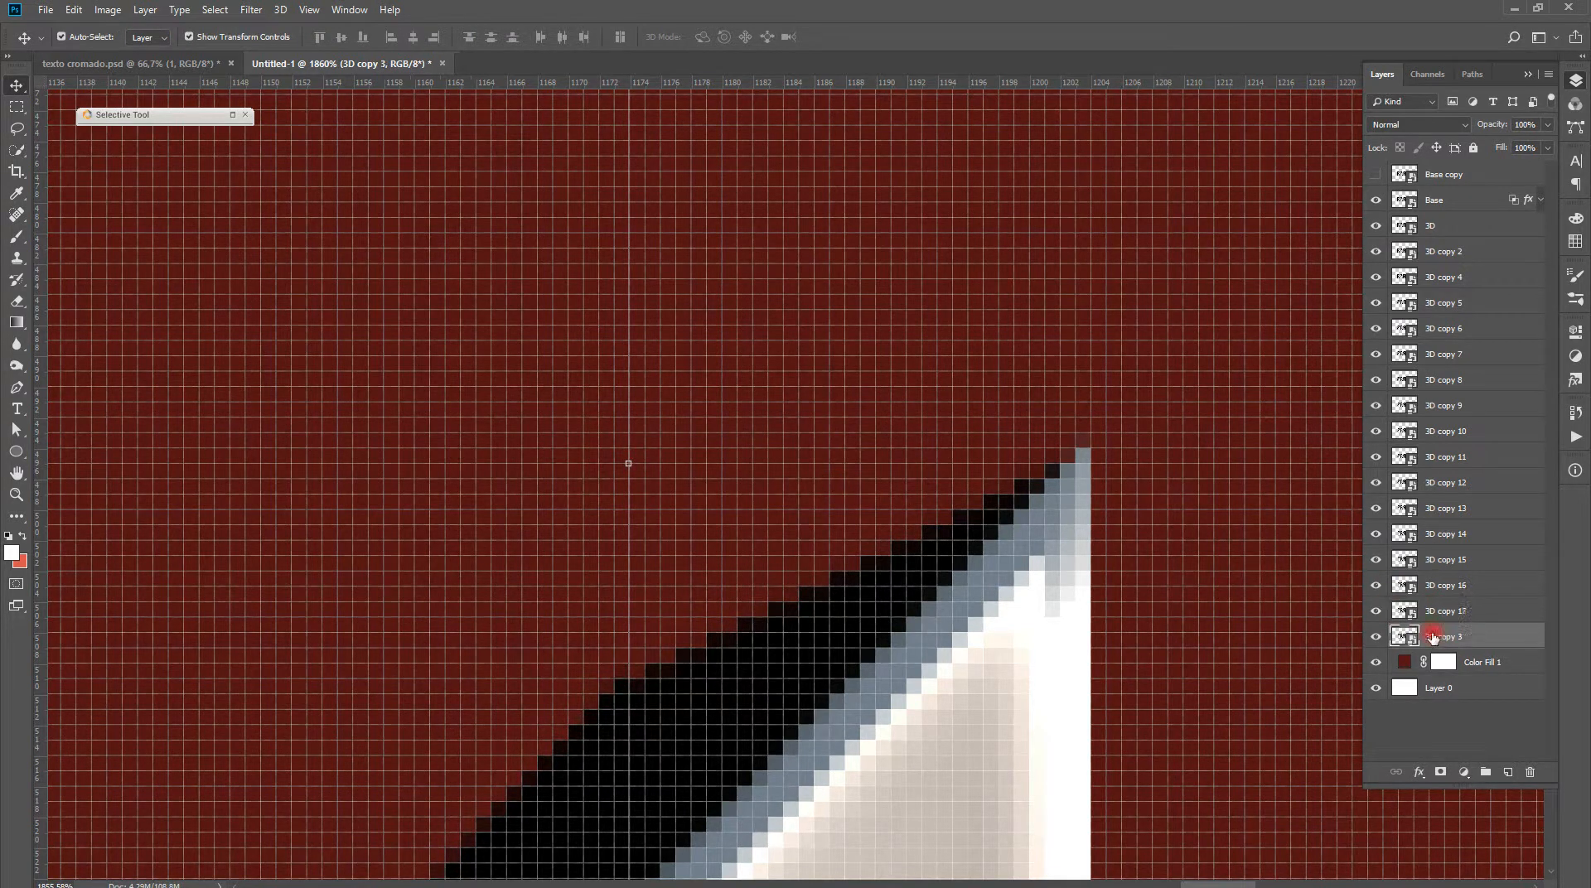
drag(632, 466, 607, 455)
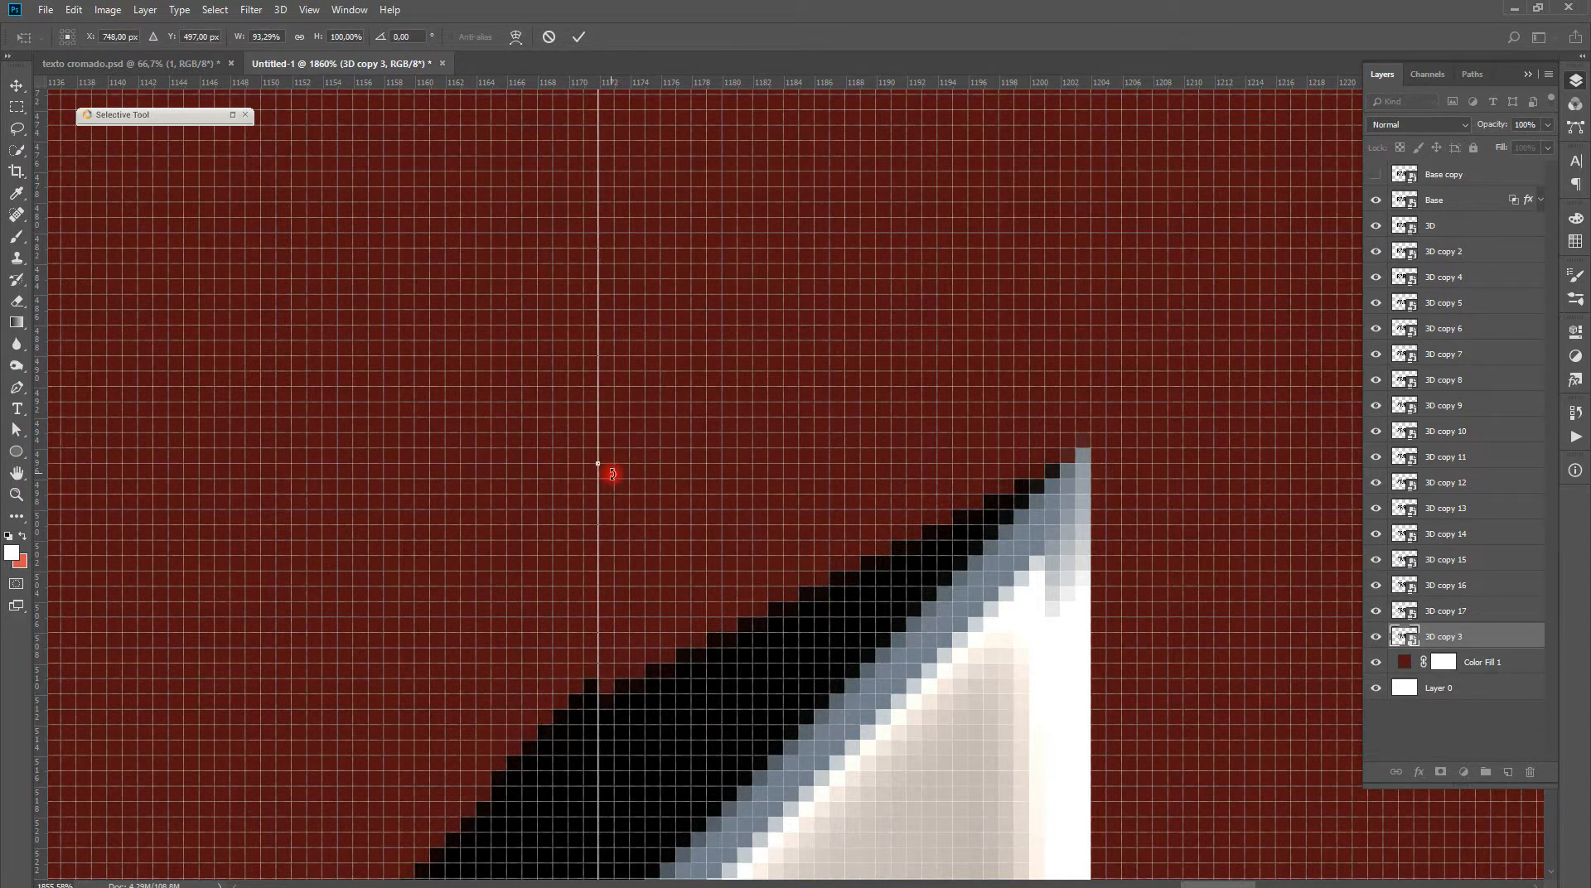
key(Return)
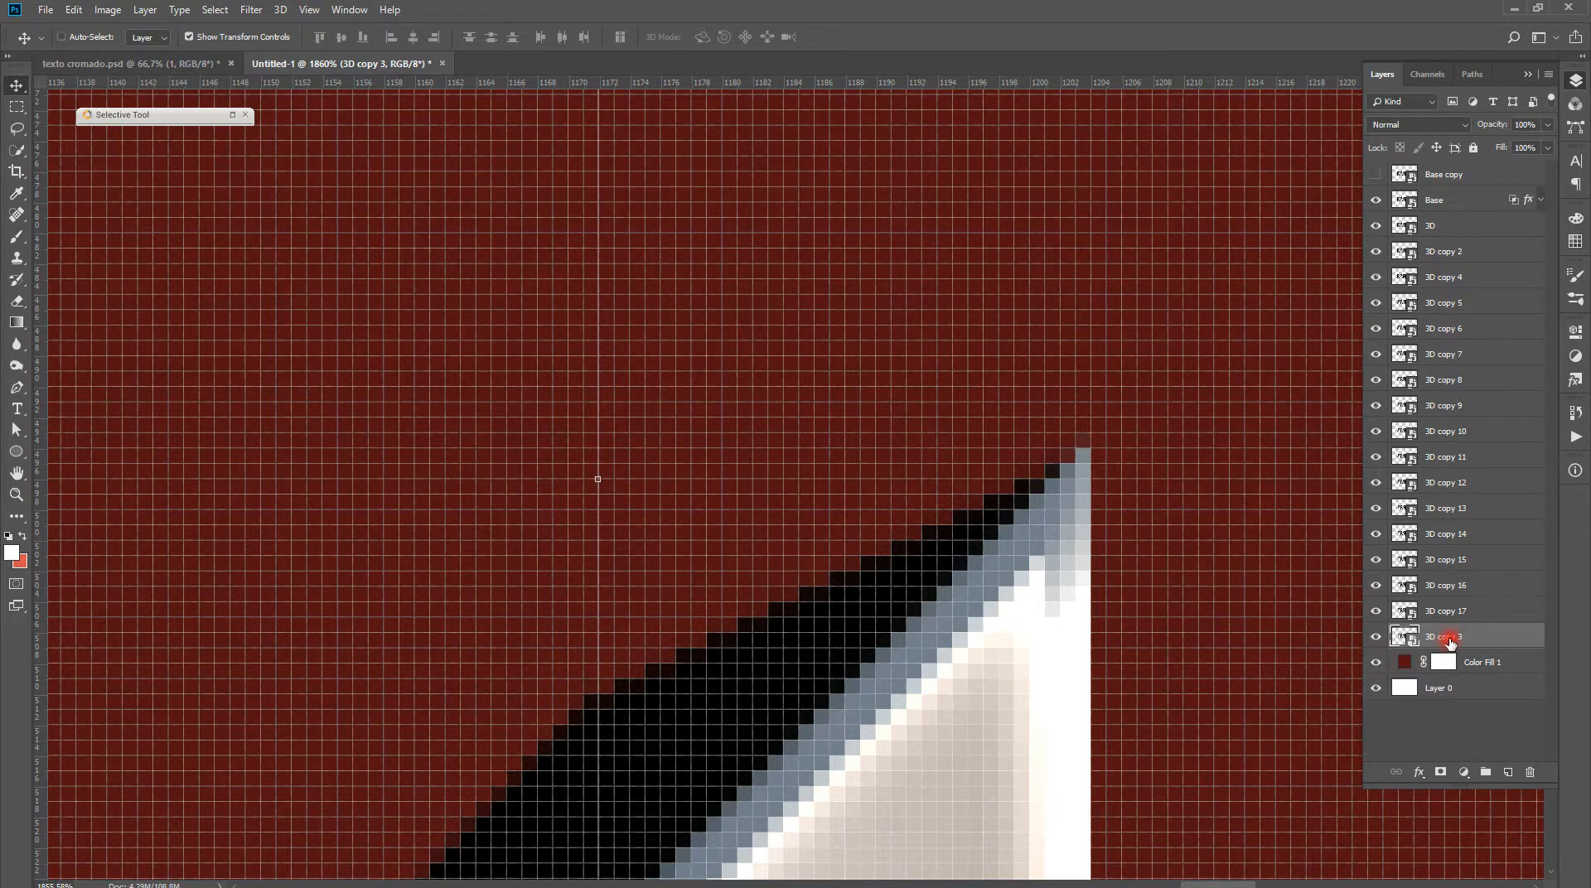
Add one more duplicate of 3D copy 3, narrowing the lowest layer about 2 px per side and nudging it one pixel down
key(ctrl+j)
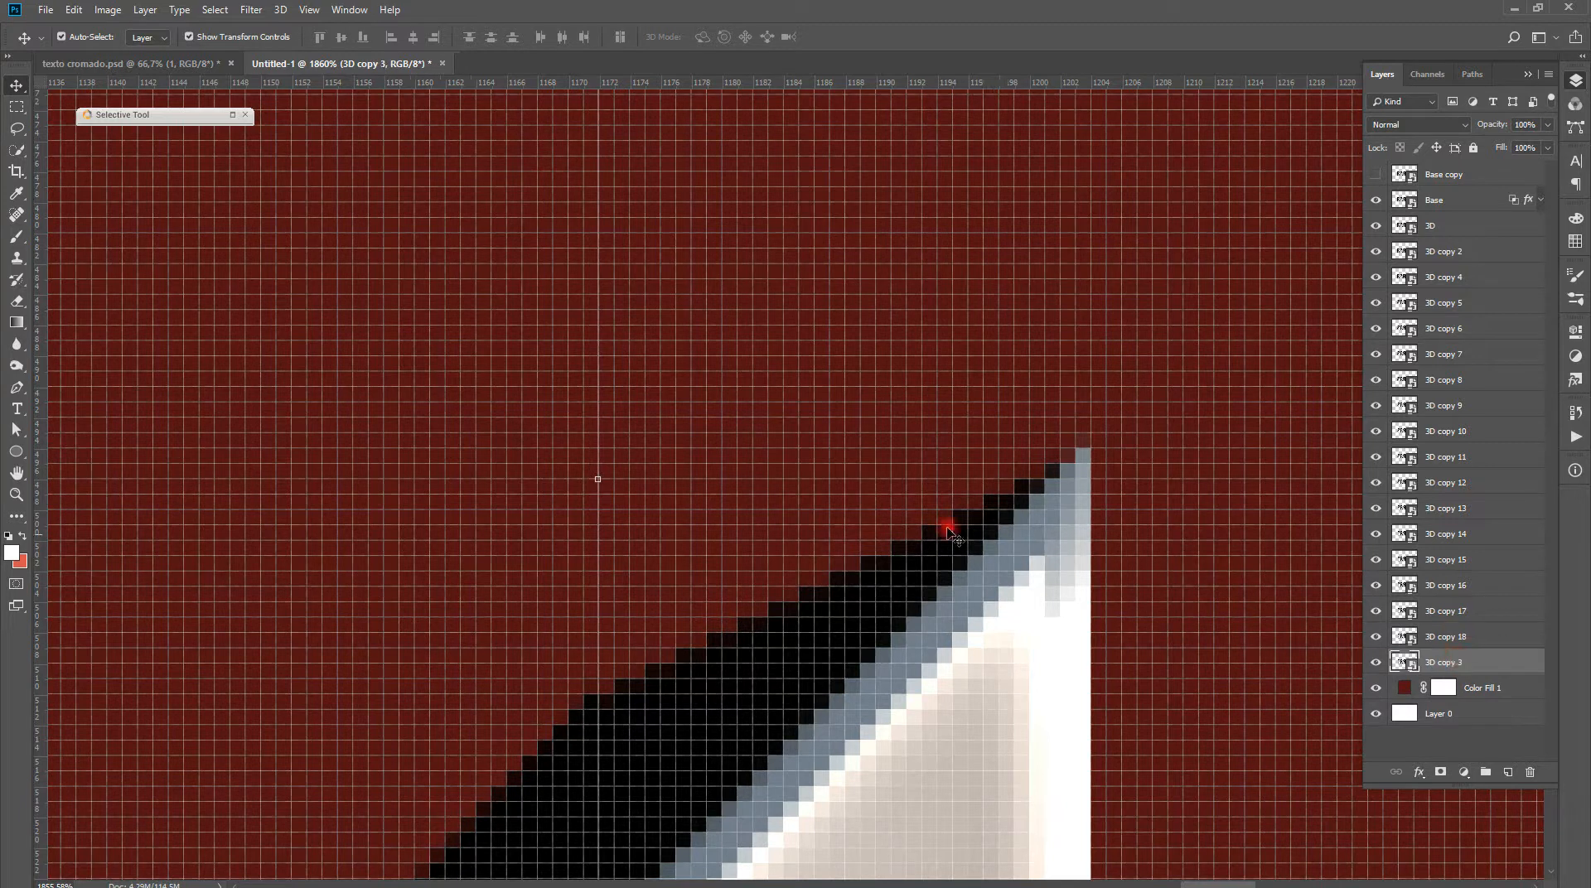
key(ctrl+t)
drag(595, 478, 573, 480)
key(Return)
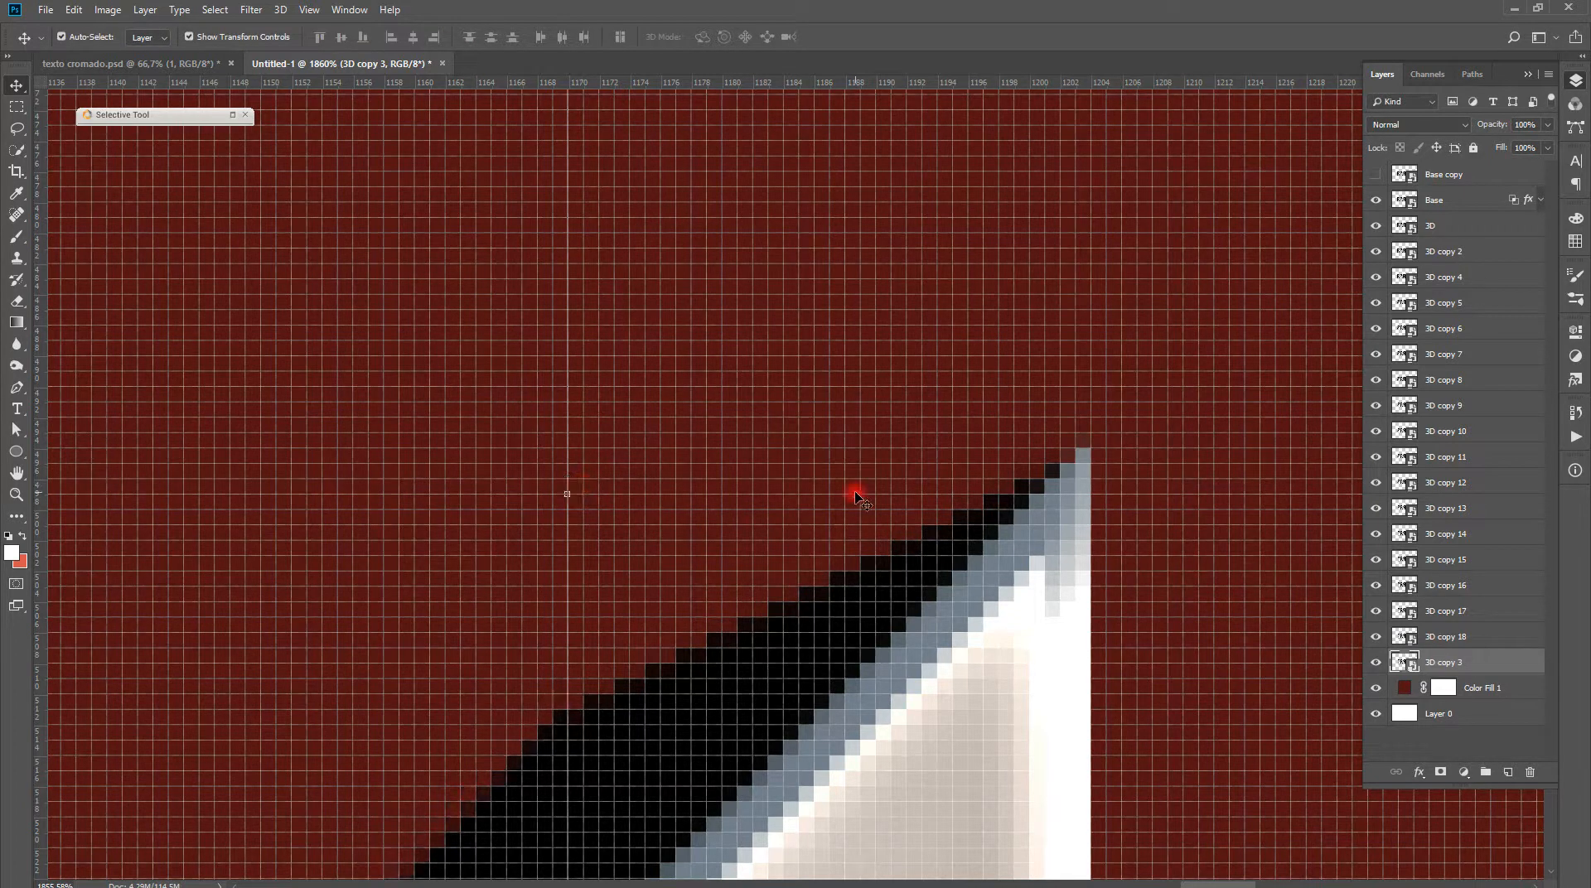
Group all layers from 3D through 3D copy 3, check the depth by toggling the group's visibility, and expand the group
key(ctrl+minus)
key(ctrl+0)
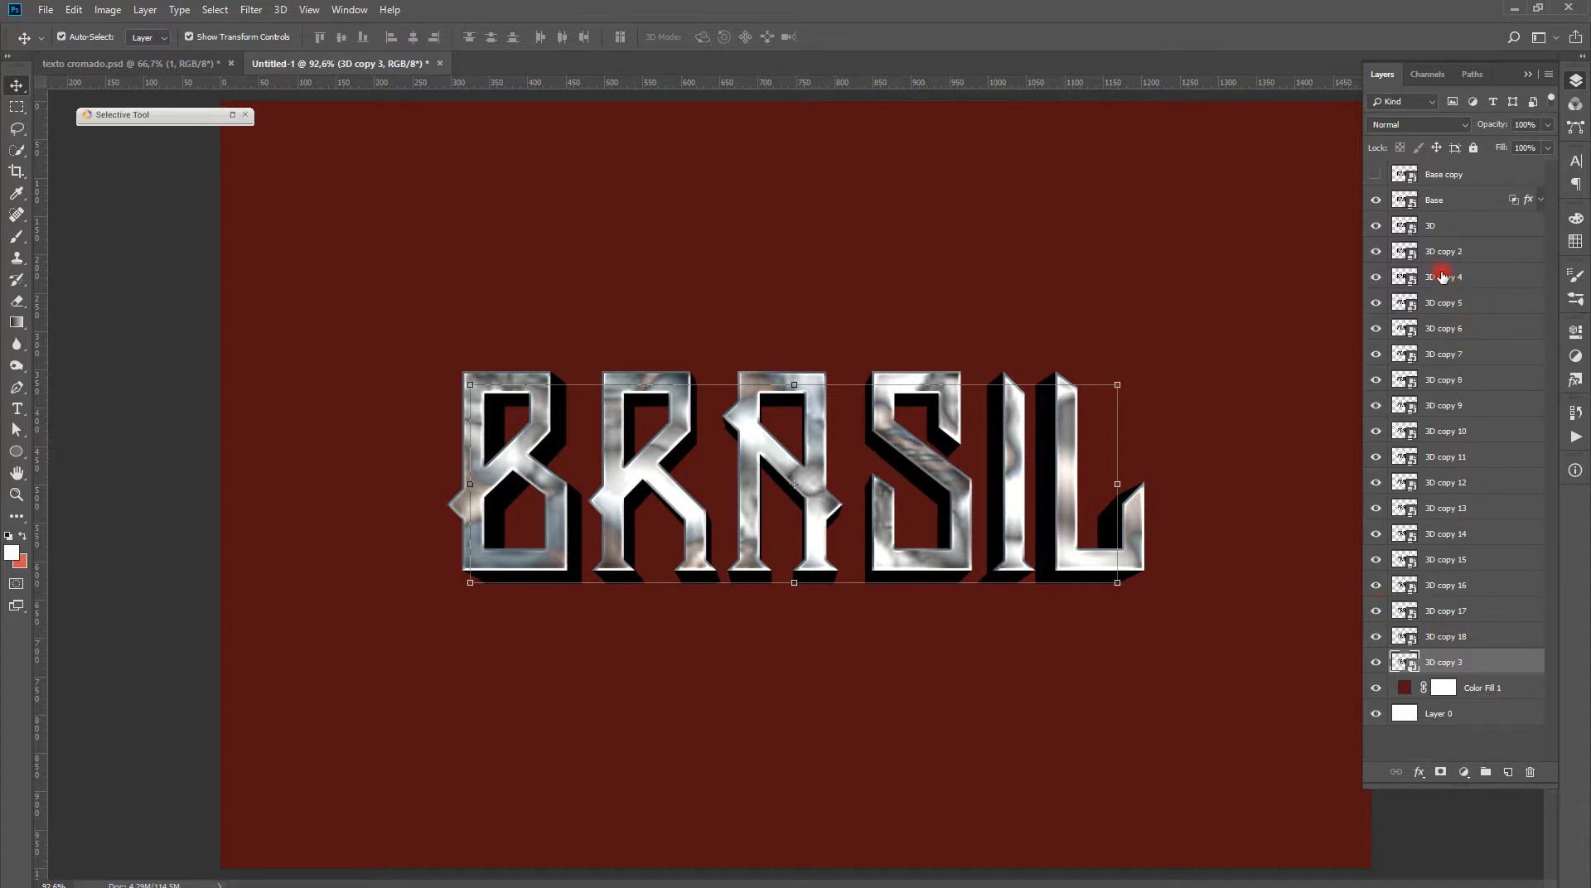
shift+click(1456, 229)
key(ctrl+g)
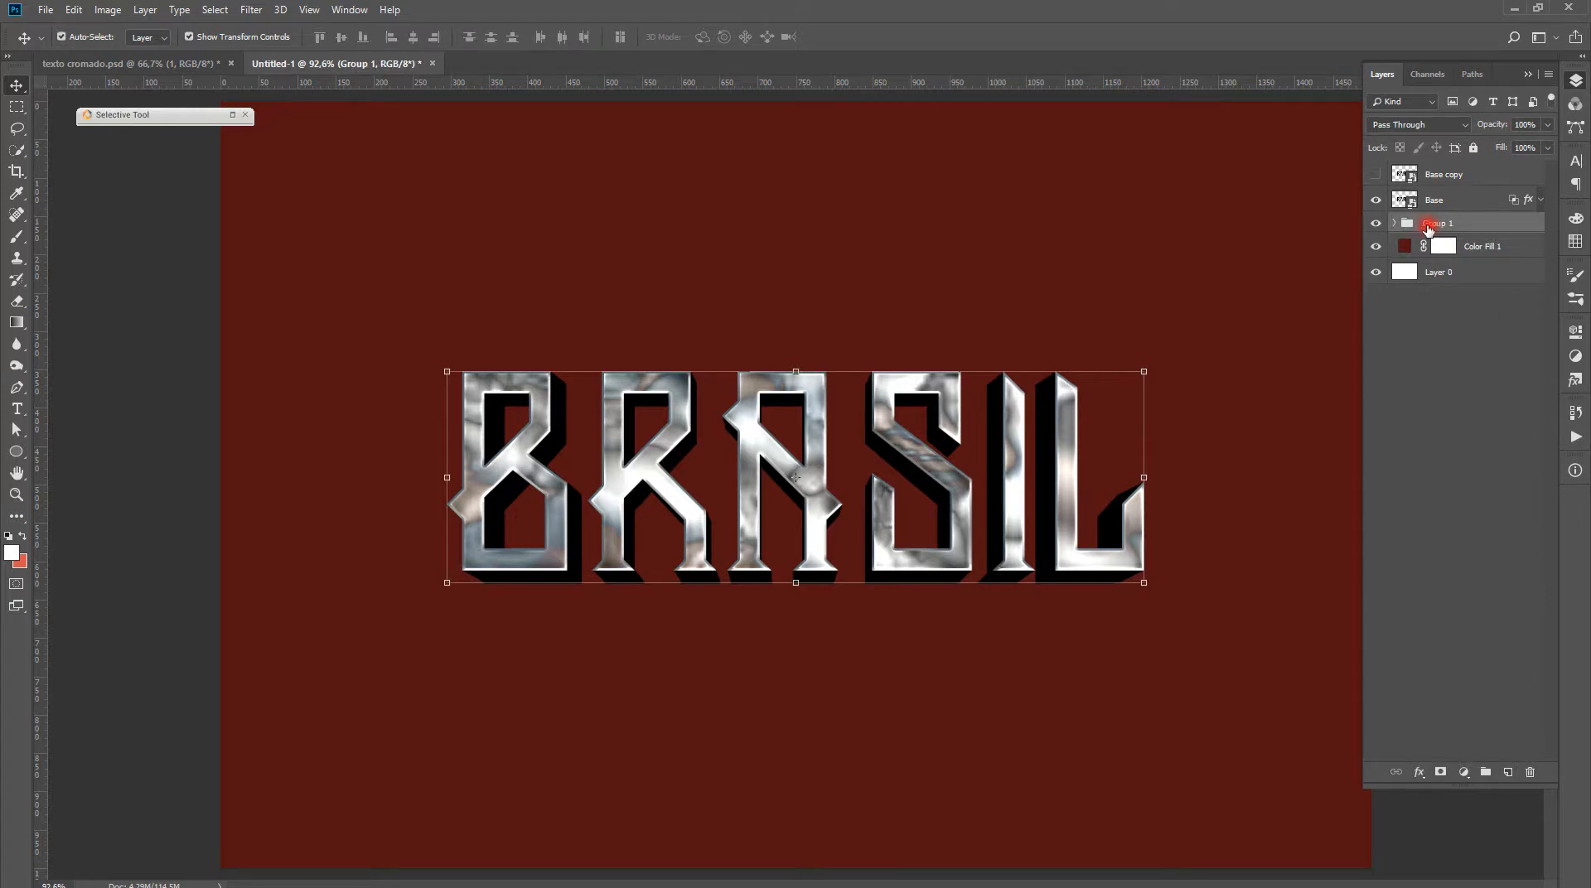
click(1375, 224)
click(1375, 224)
click(1396, 224)
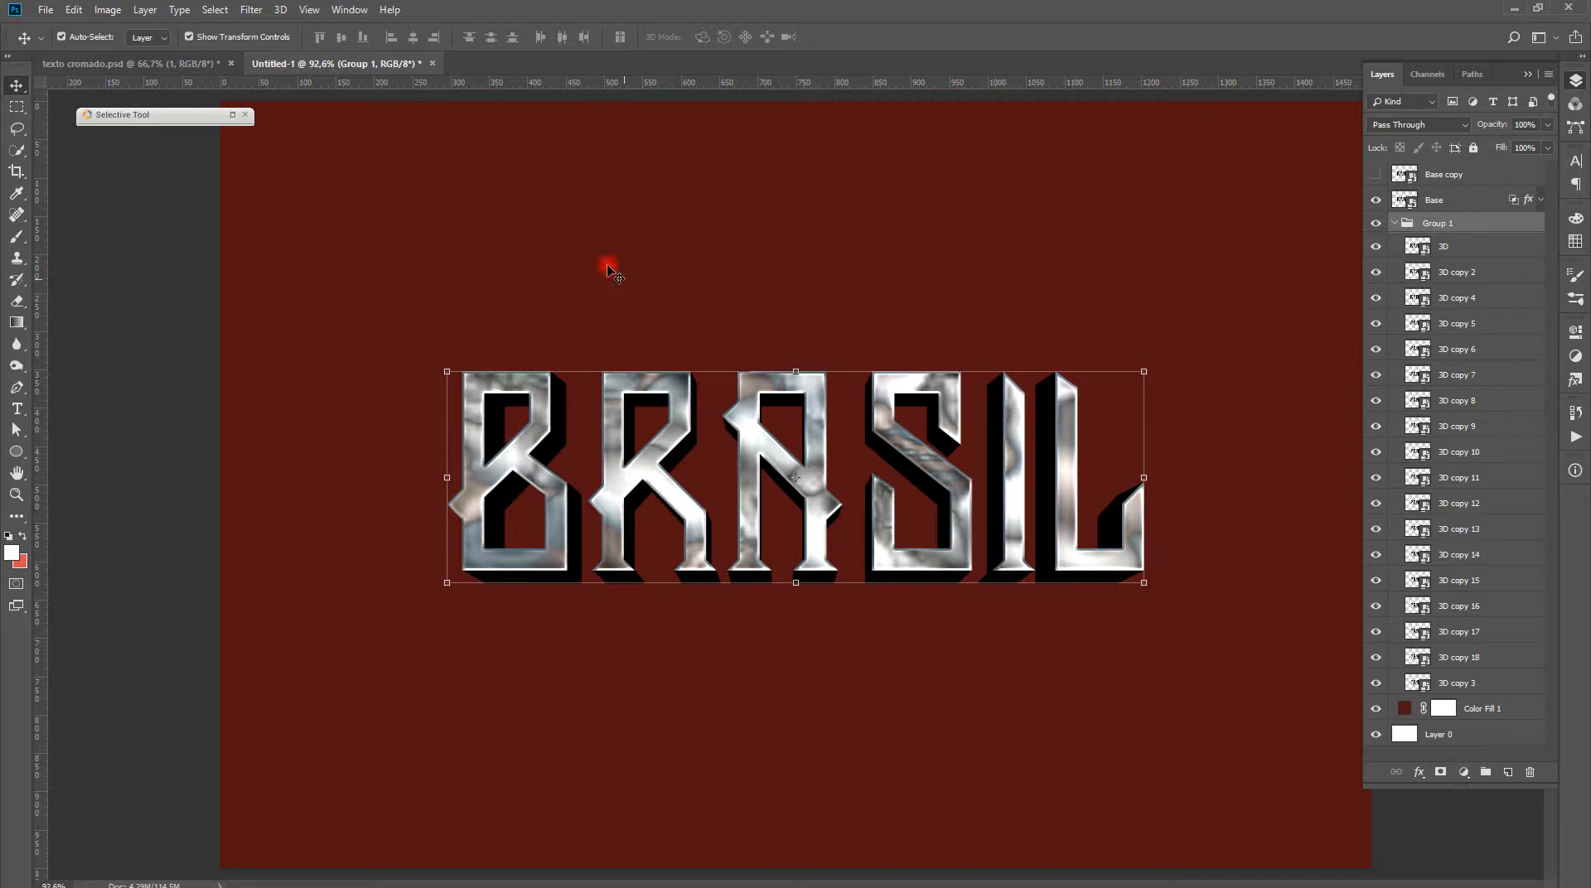
In texto cromado.psd, expand the 3D group and copy the layer style of layer 2
click(155, 73)
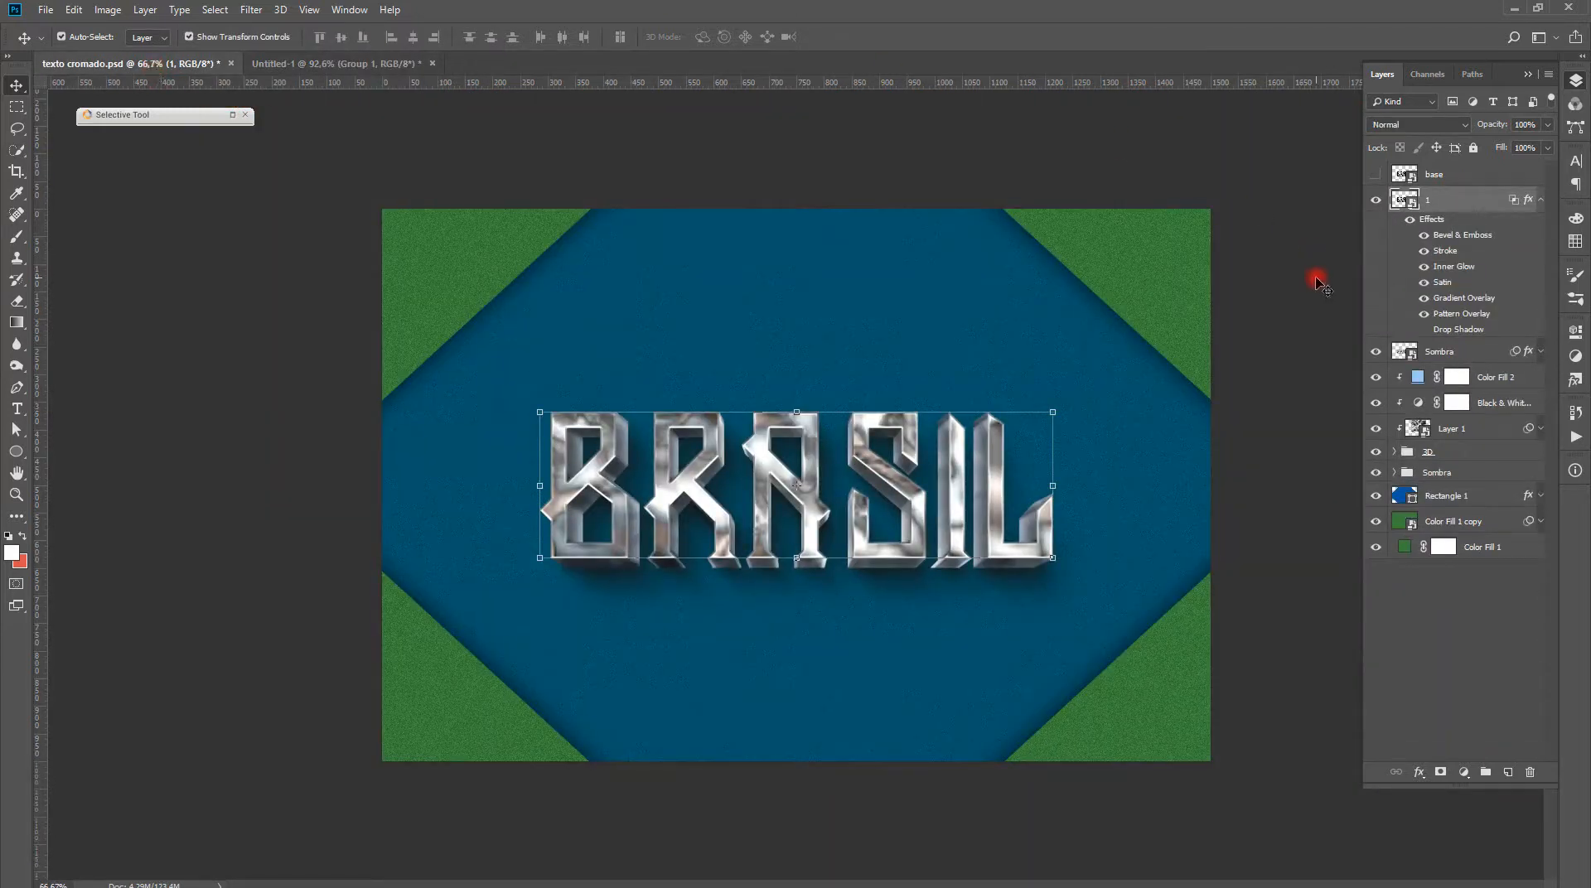
click(1394, 452)
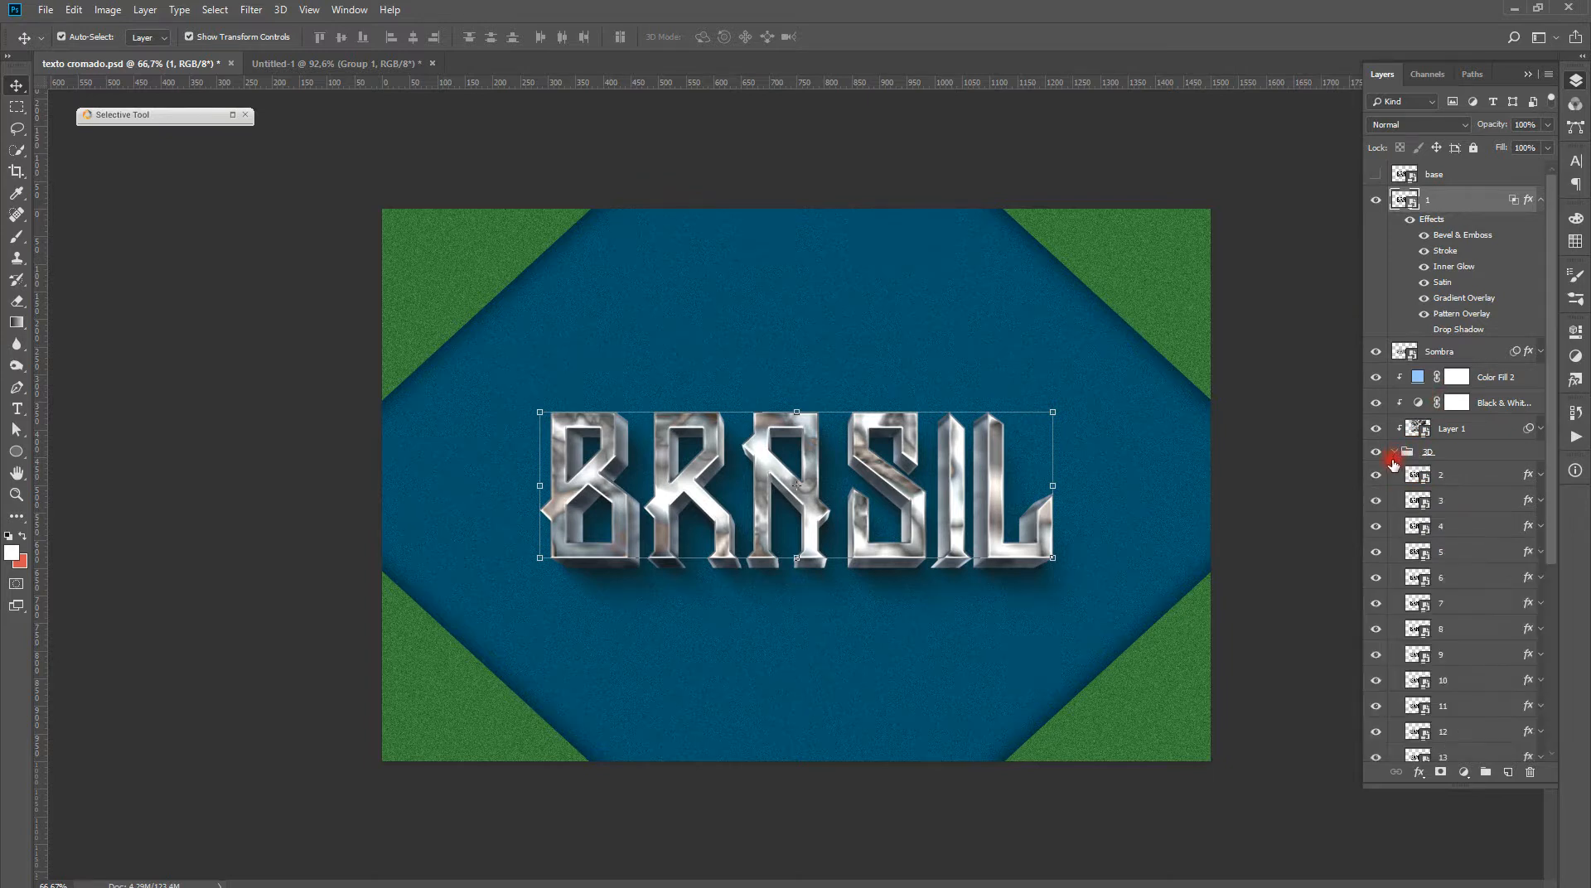
click(1540, 475)
click(1540, 547)
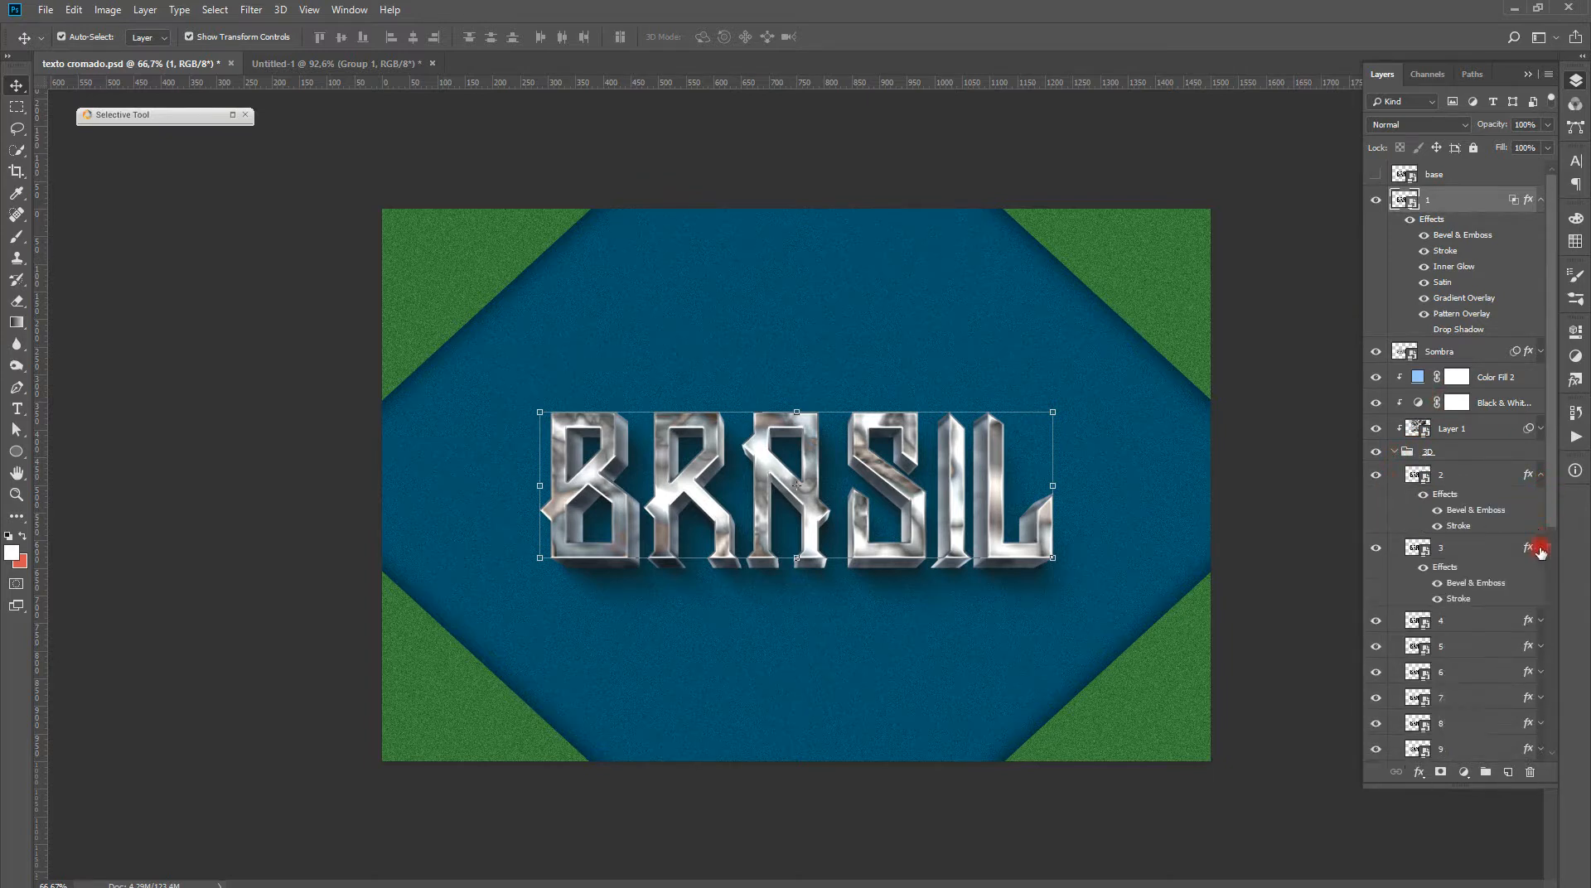
click(1478, 478)
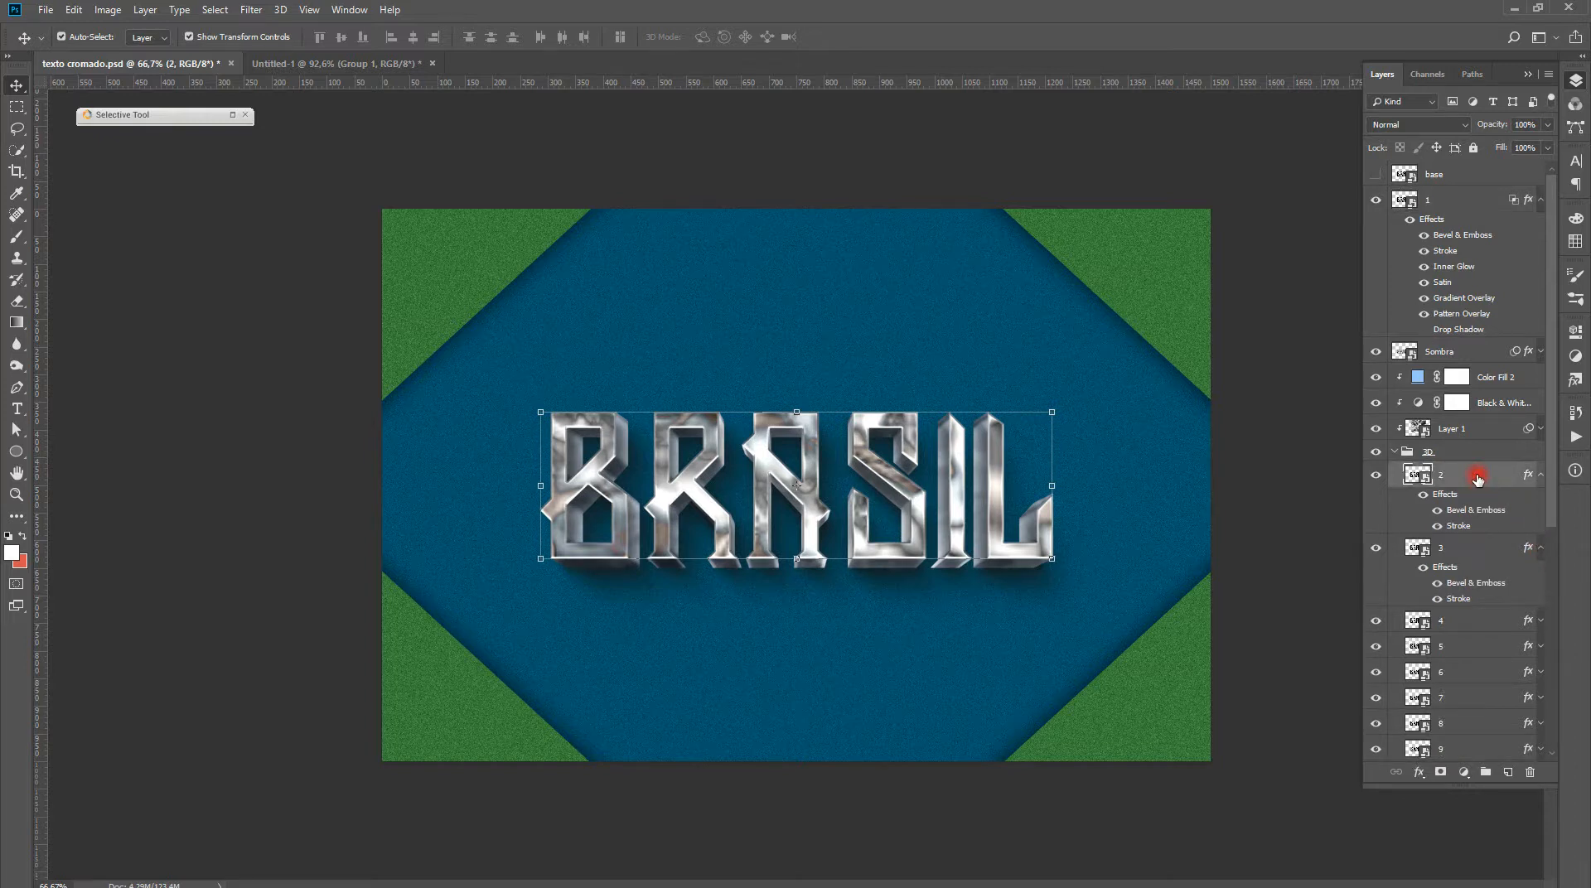
right_click(1478, 479)
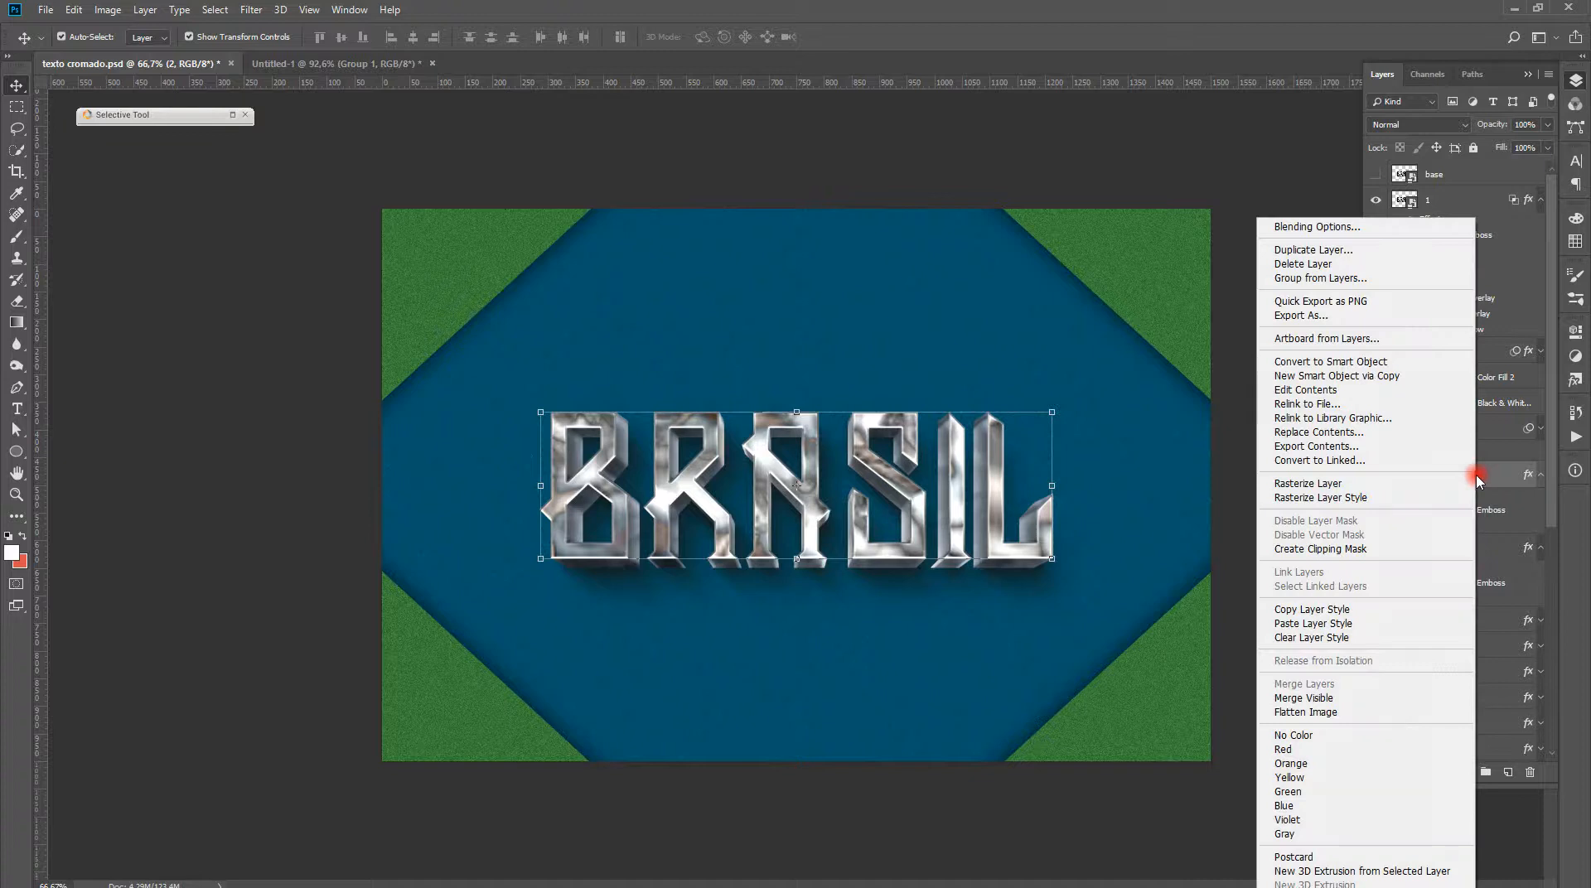
click(1346, 610)
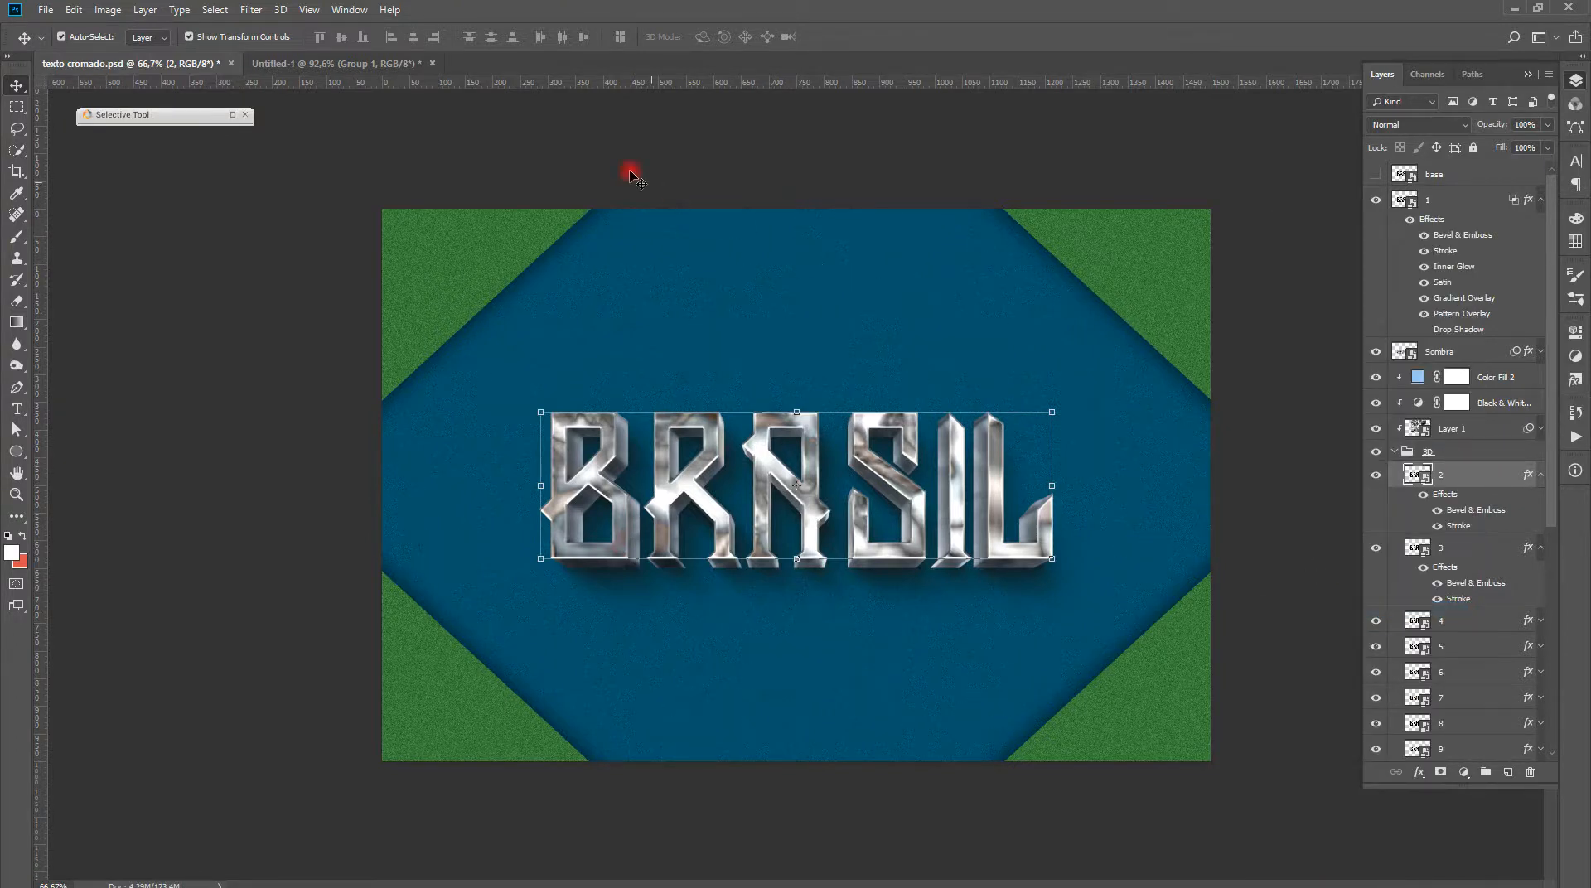
In Untitled-1, paste the copied layer style onto every layer from 3D to 3D copy 3 and collapse their effect lists
click(339, 63)
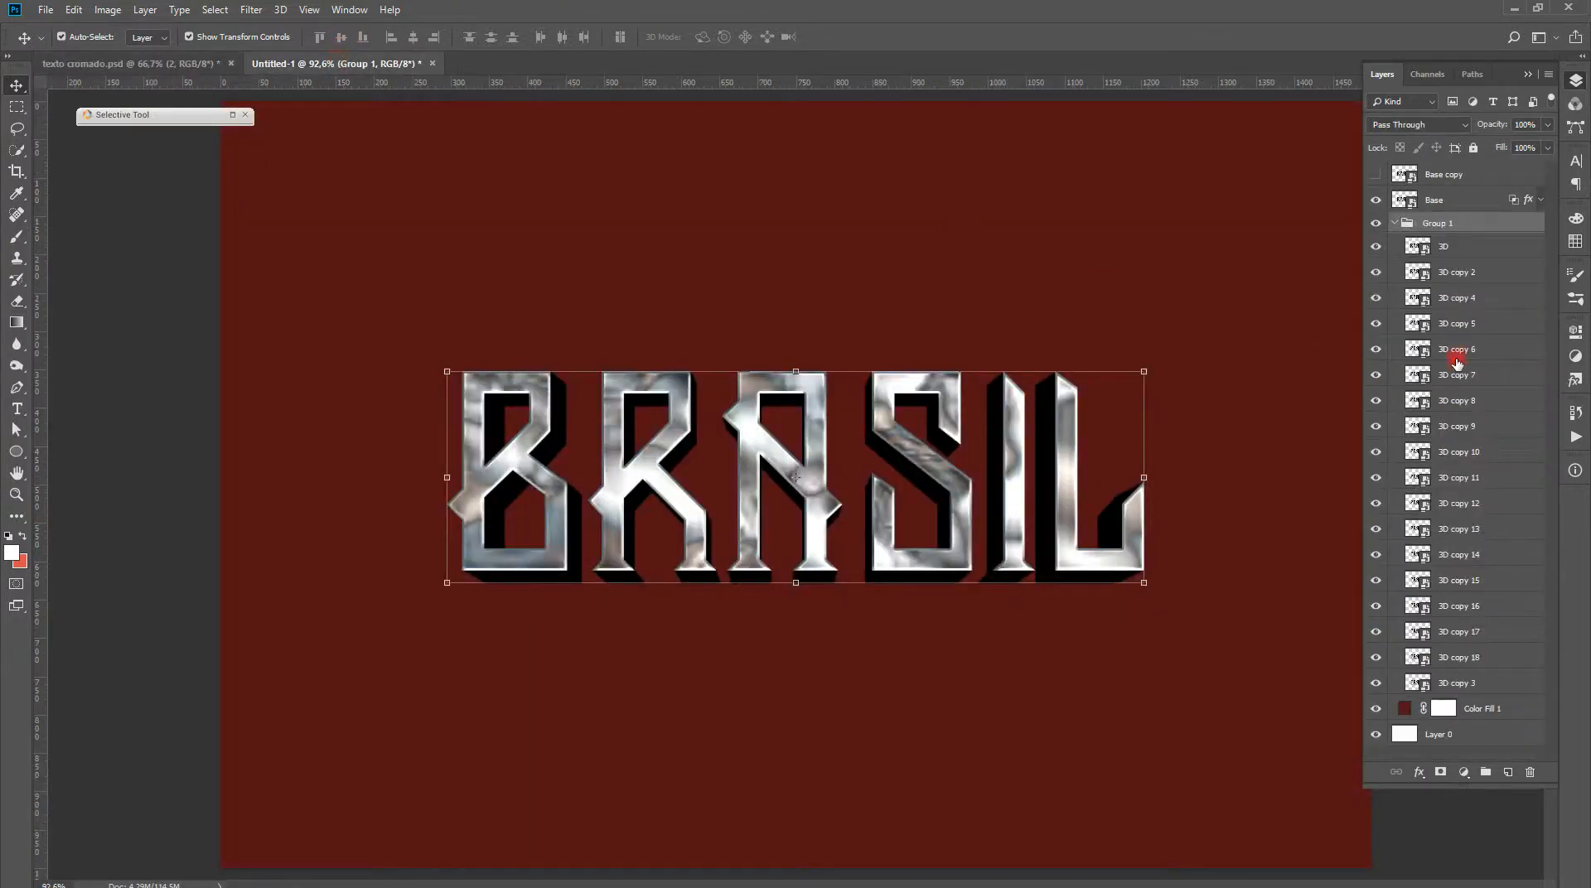
click(1461, 253)
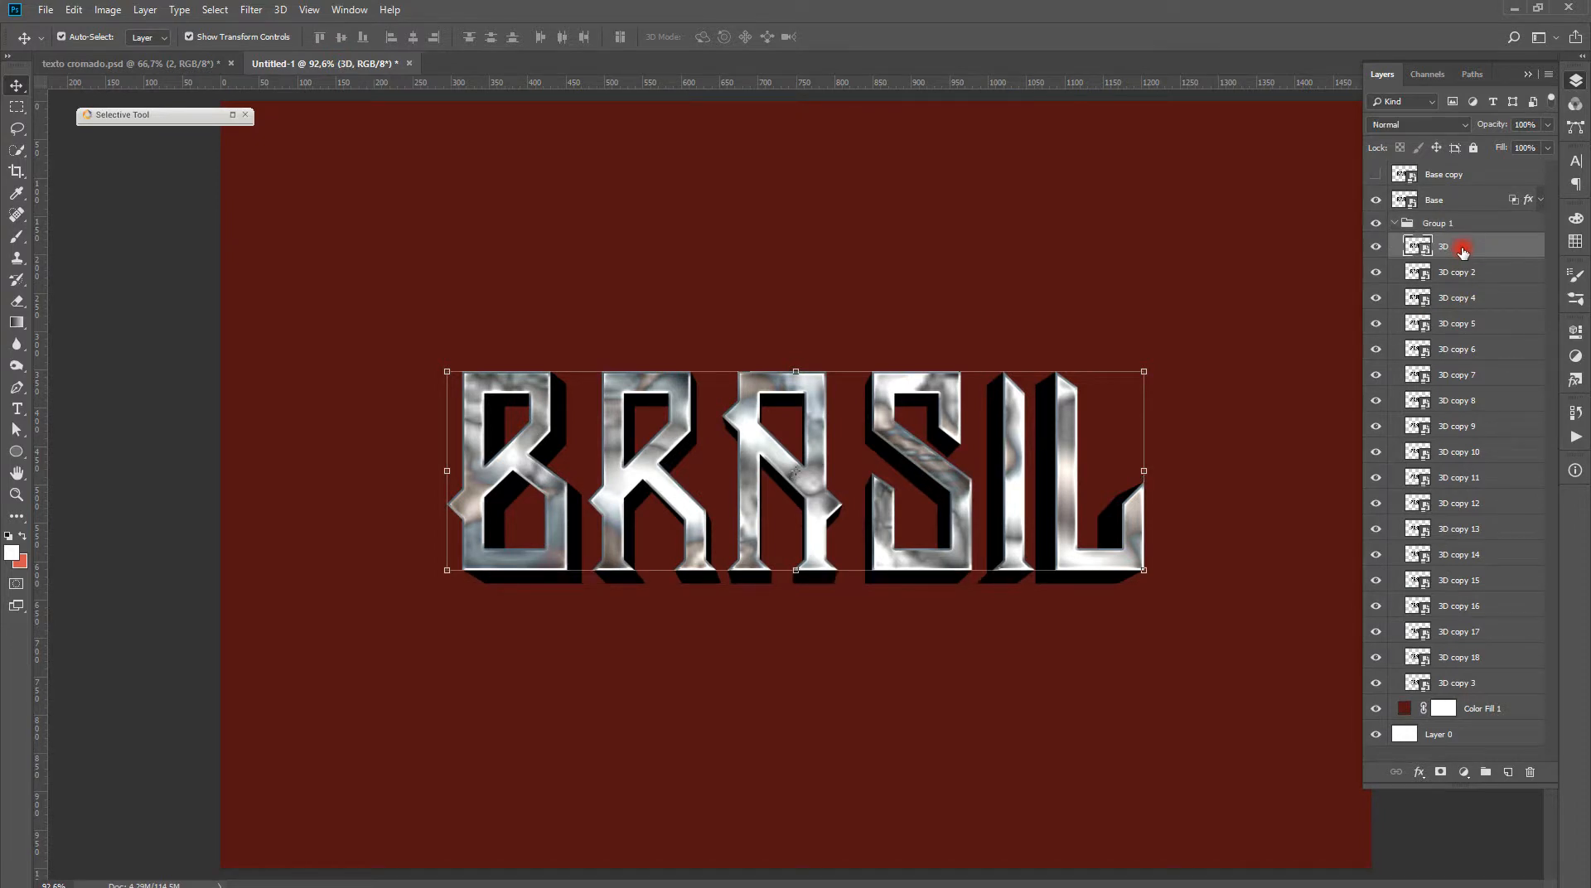
shift+click(1469, 687)
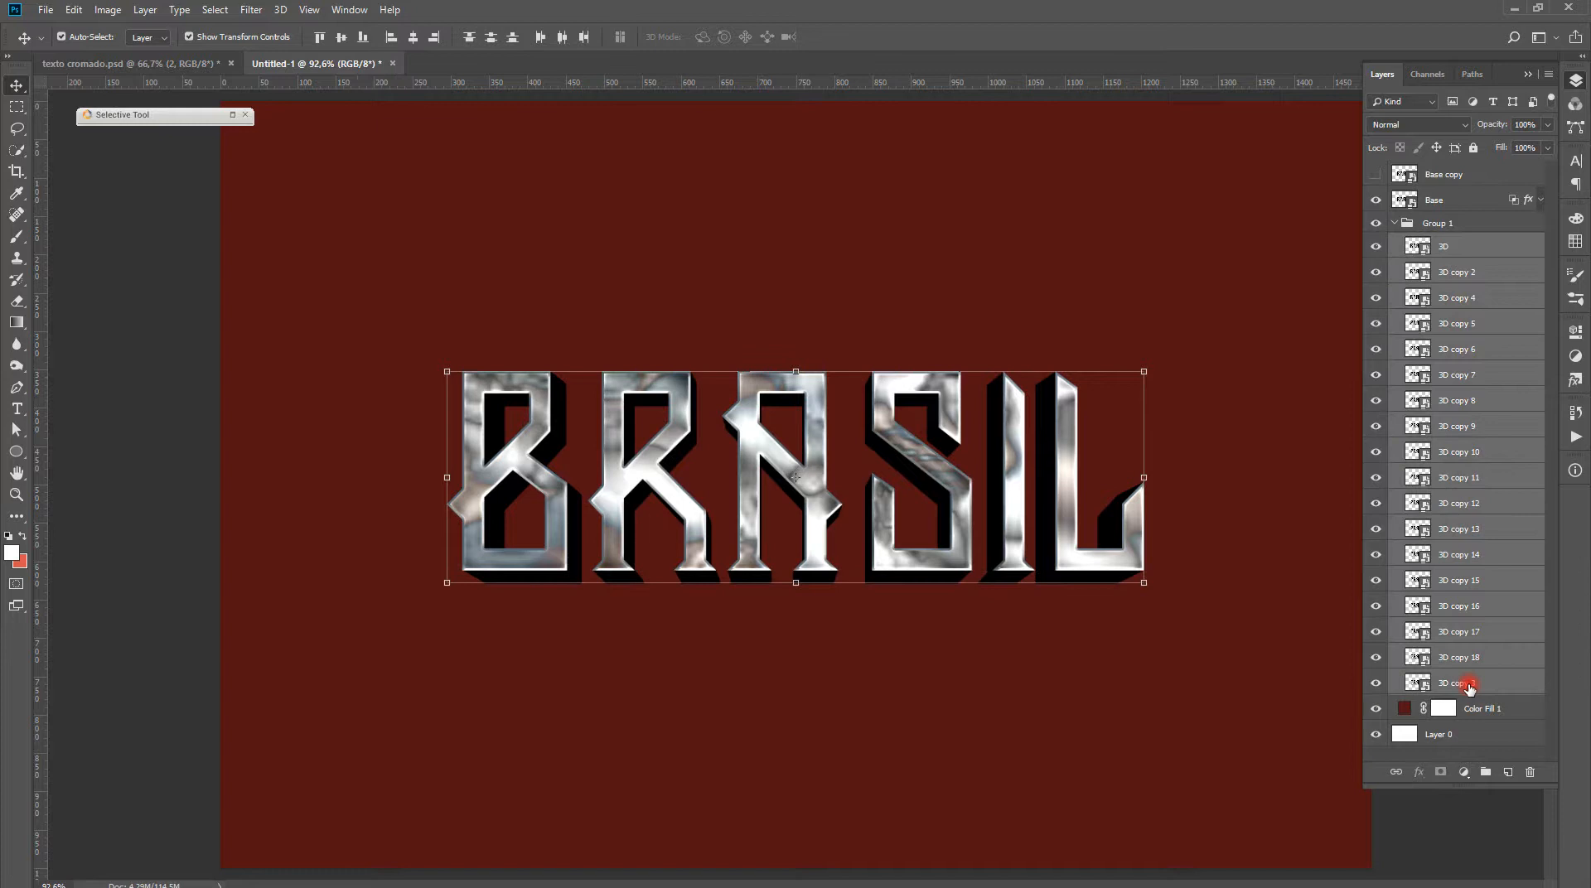
right_click(1469, 687)
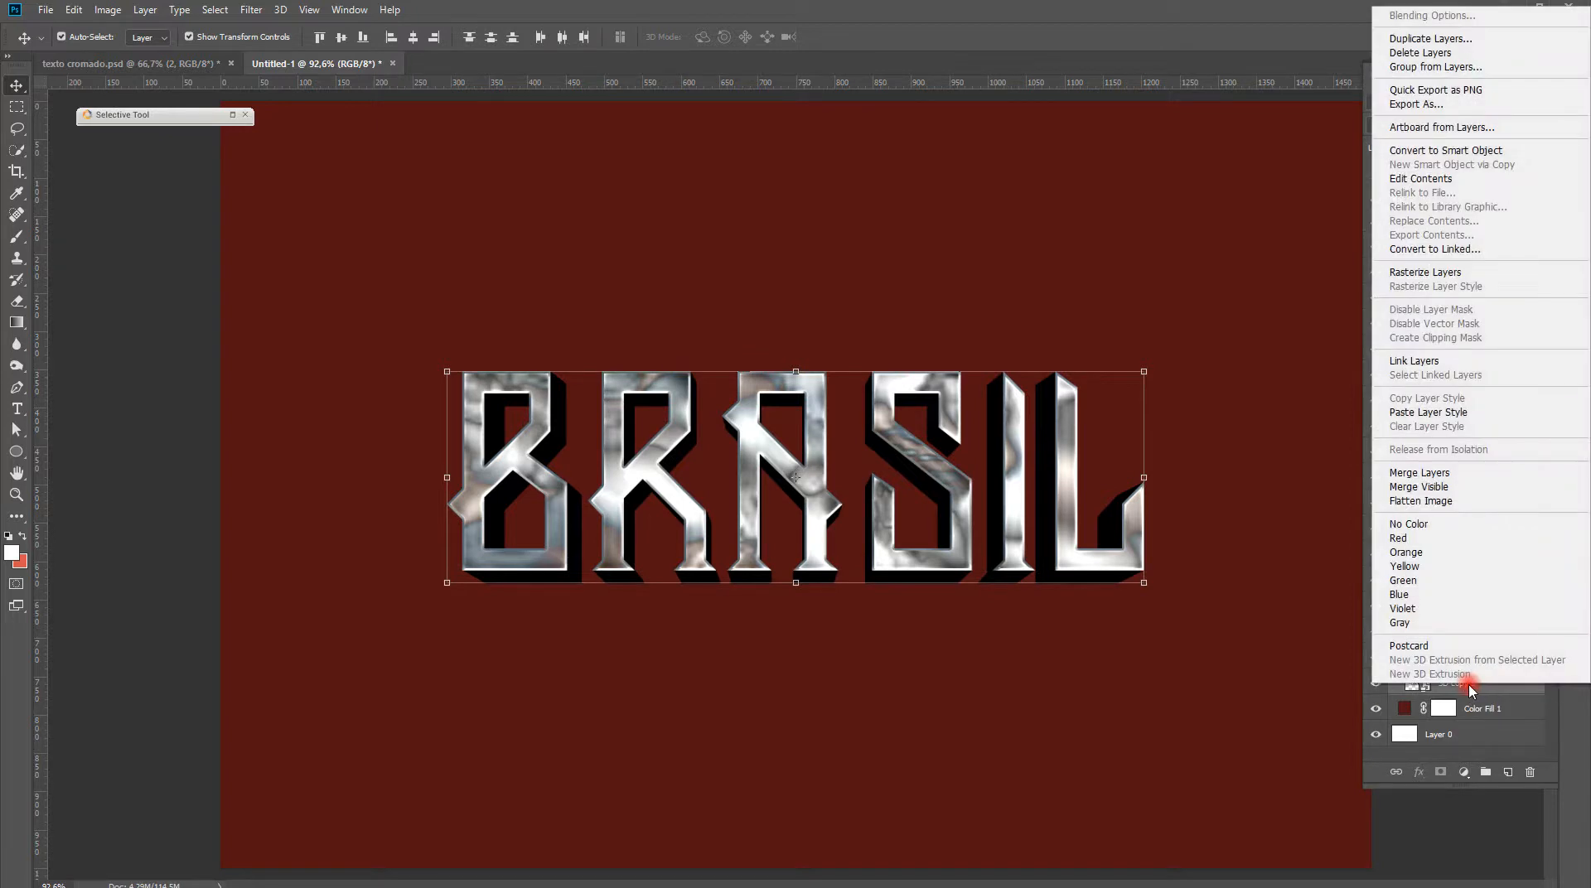
click(1418, 413)
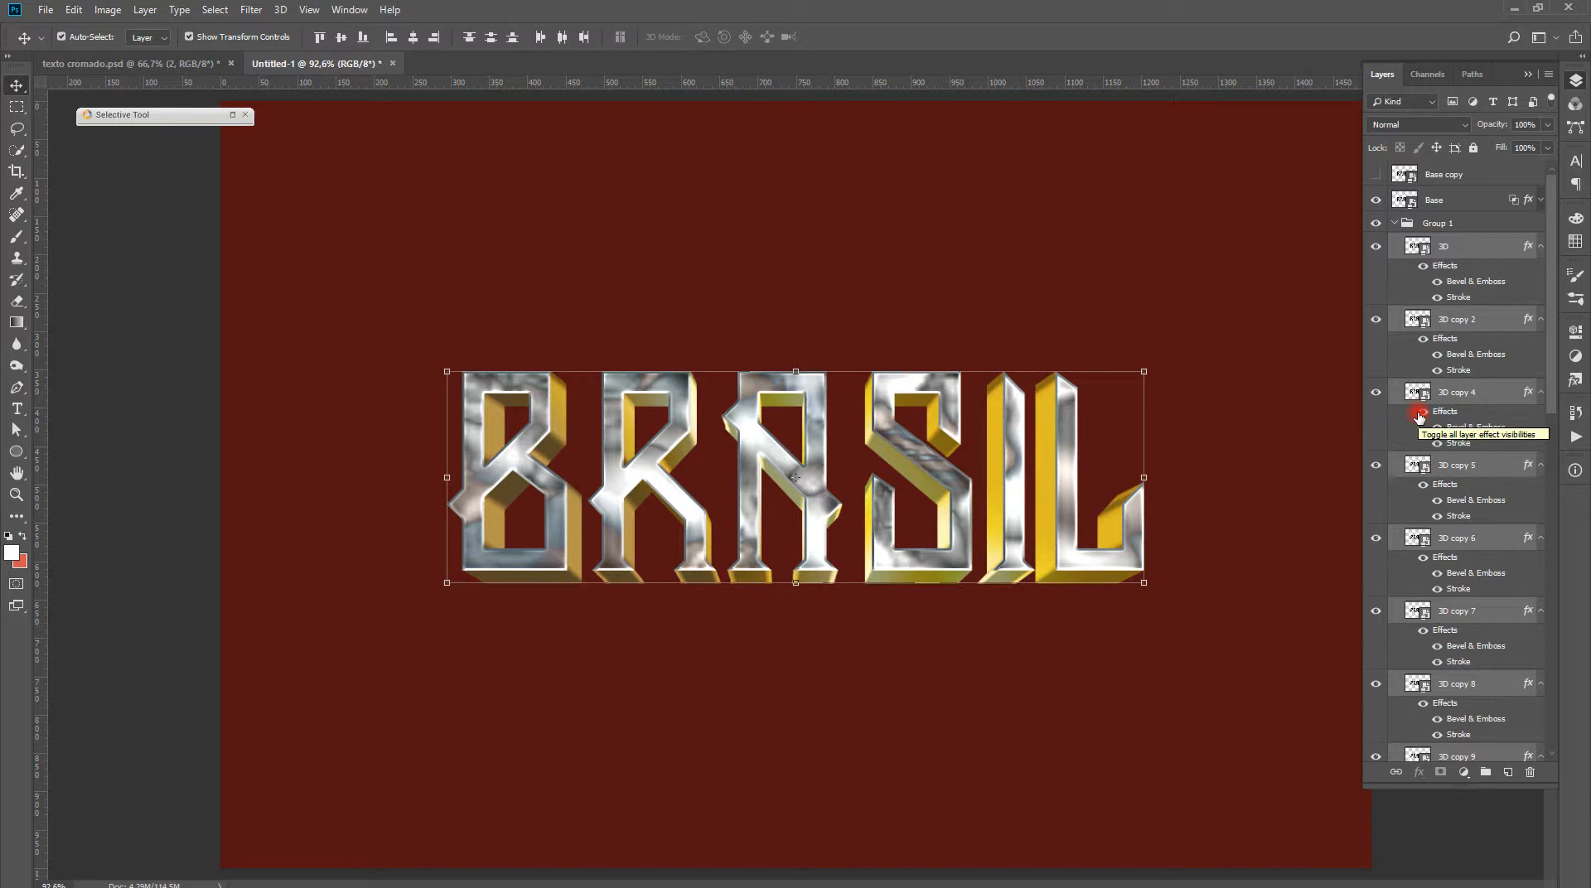
alt+click(1540, 247)
alt+click(1540, 248)
alt+click(1540, 248)
Open the layer style of layer 3D and turn off Use Global Light in its Bevel & Emboss settings, leaving the angle at 120°
click(1488, 226)
click(1489, 246)
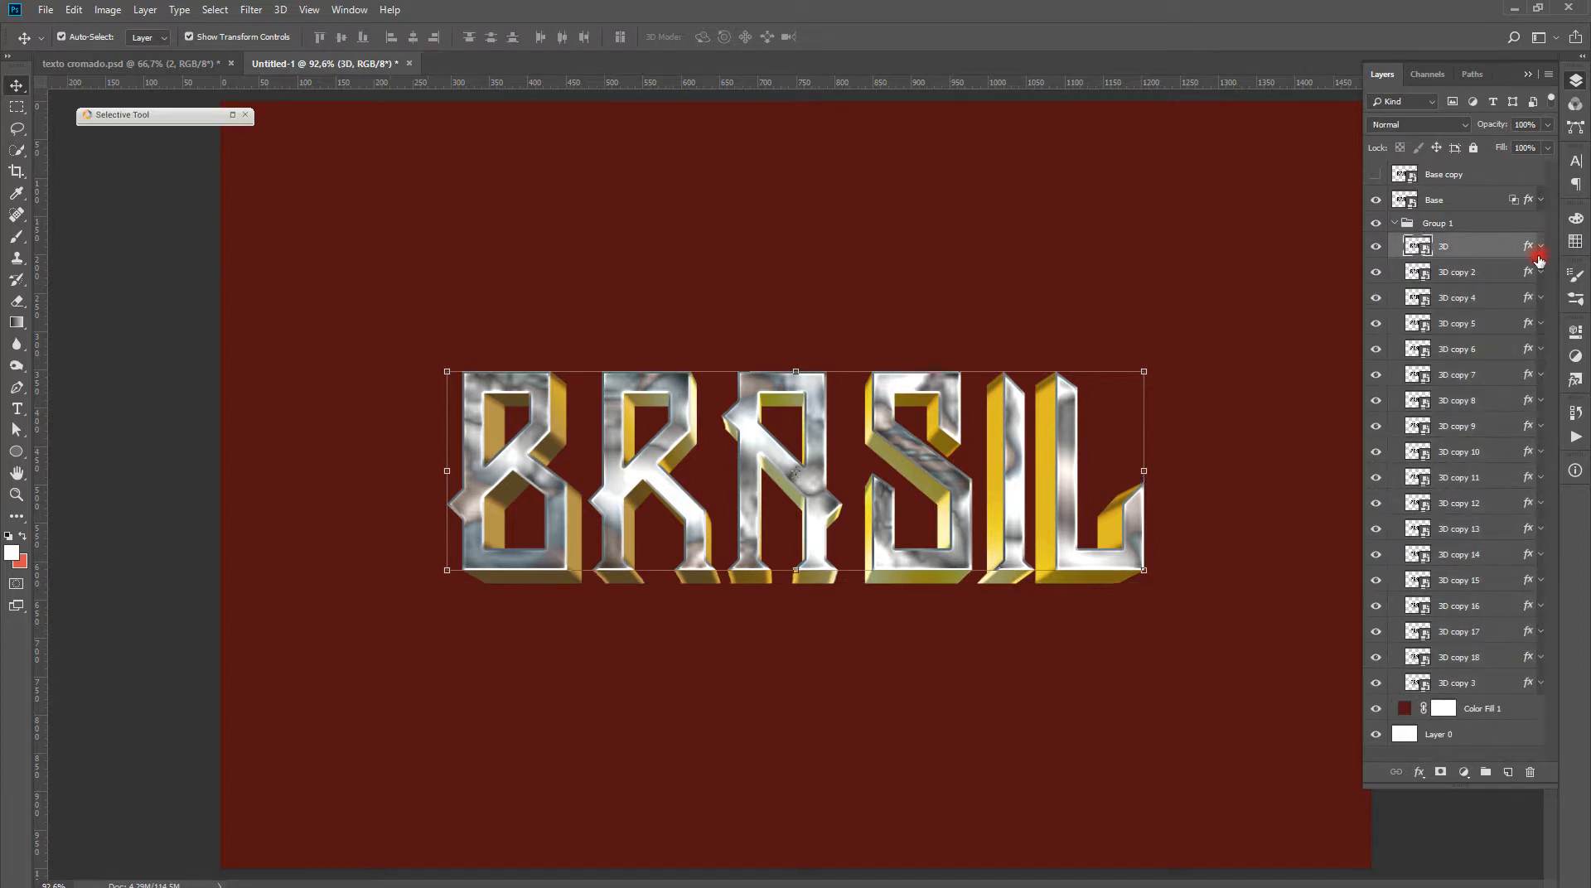
click(1541, 249)
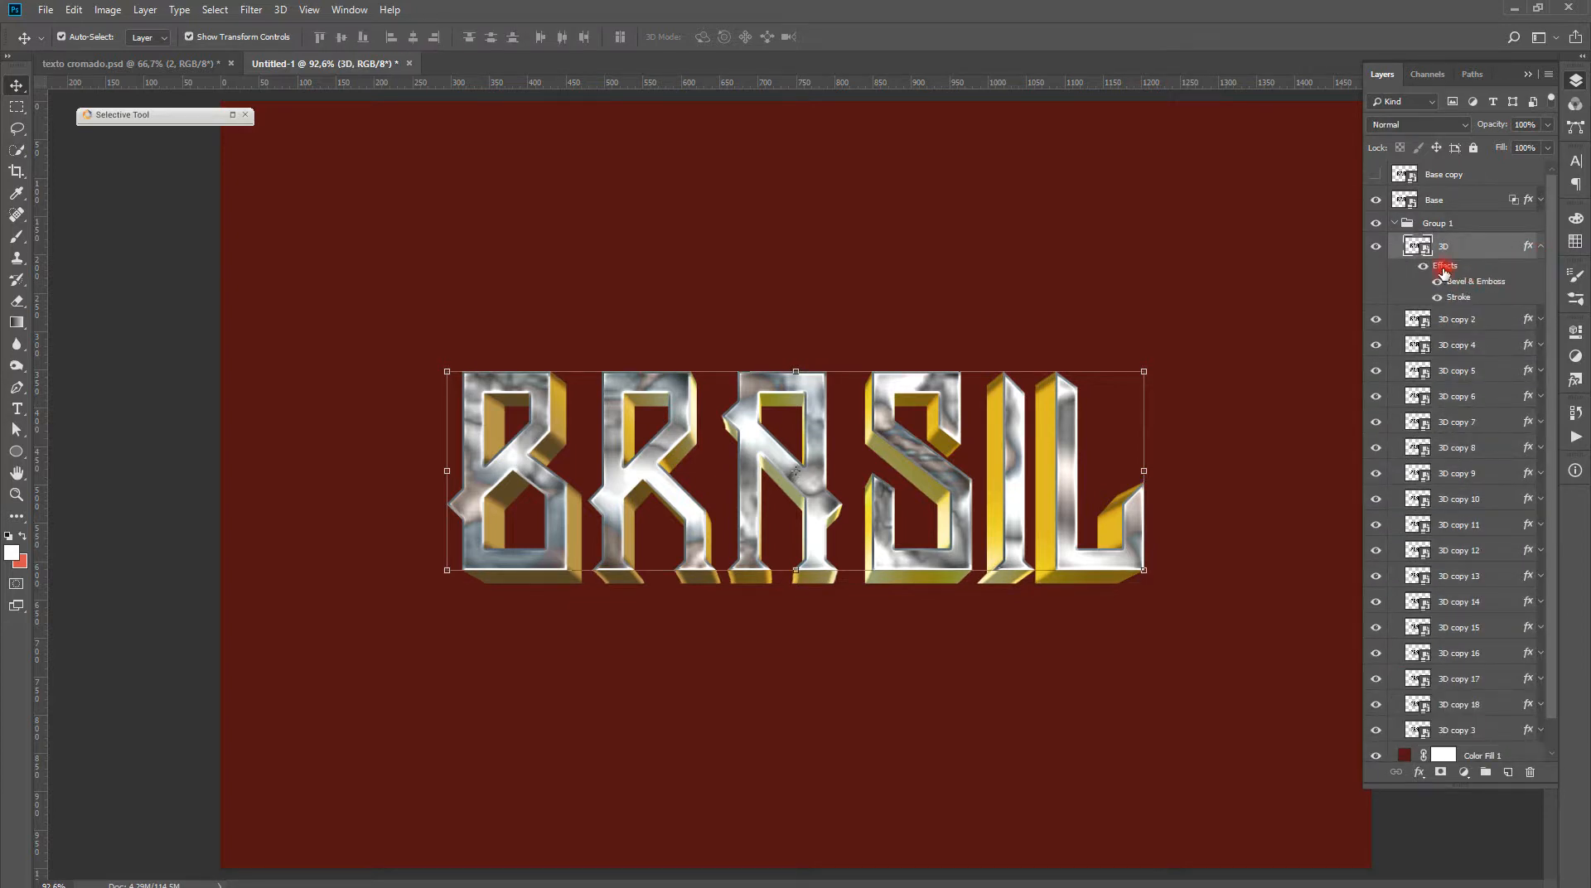
double_click(1443, 268)
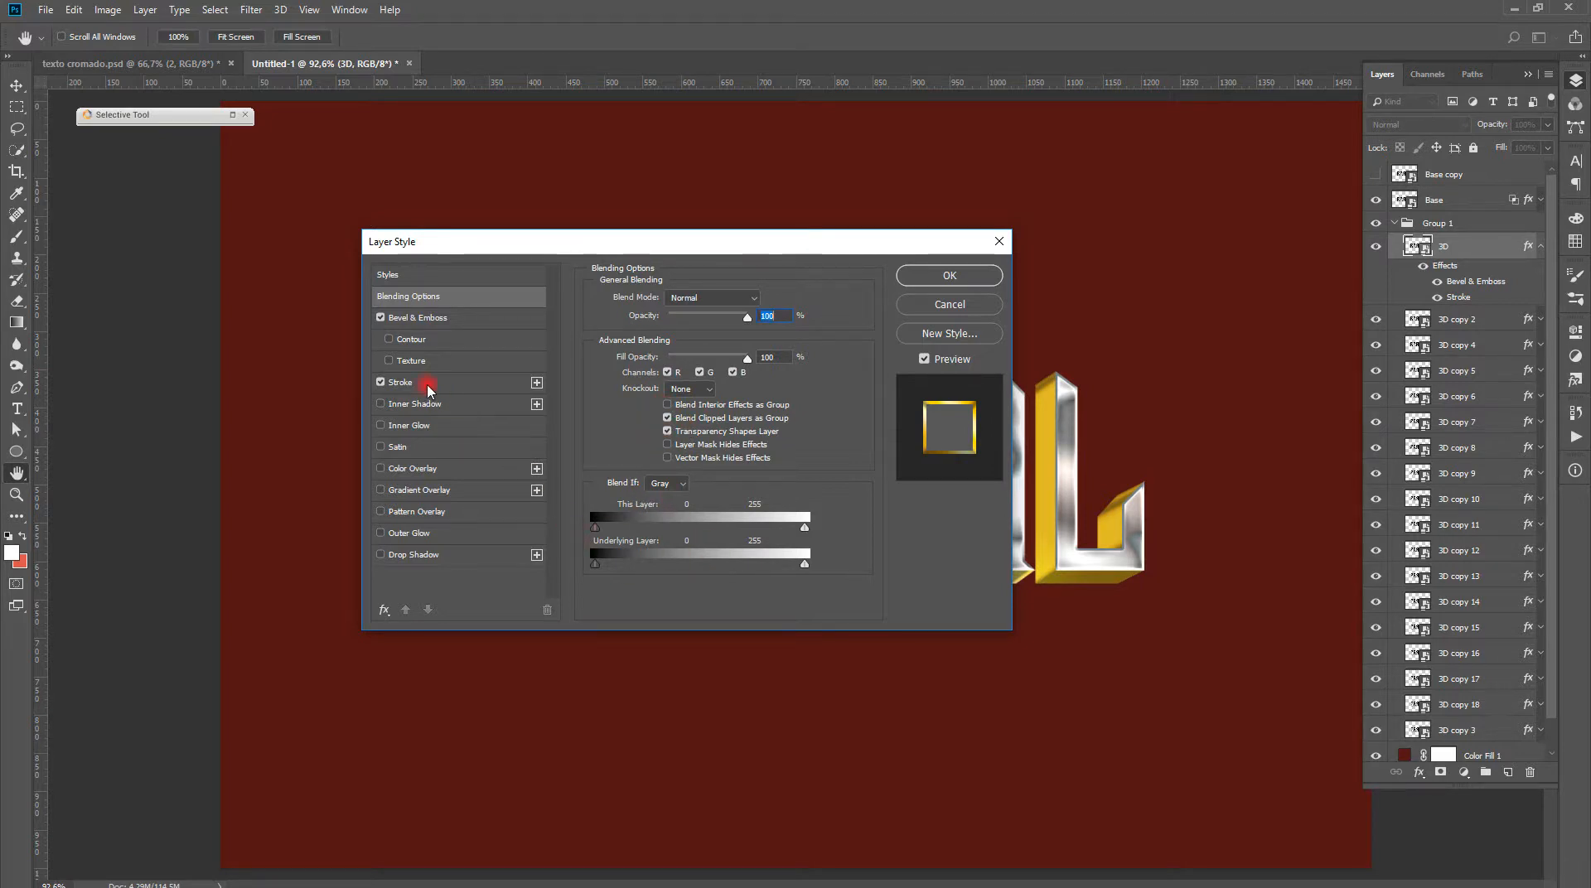
click(431, 319)
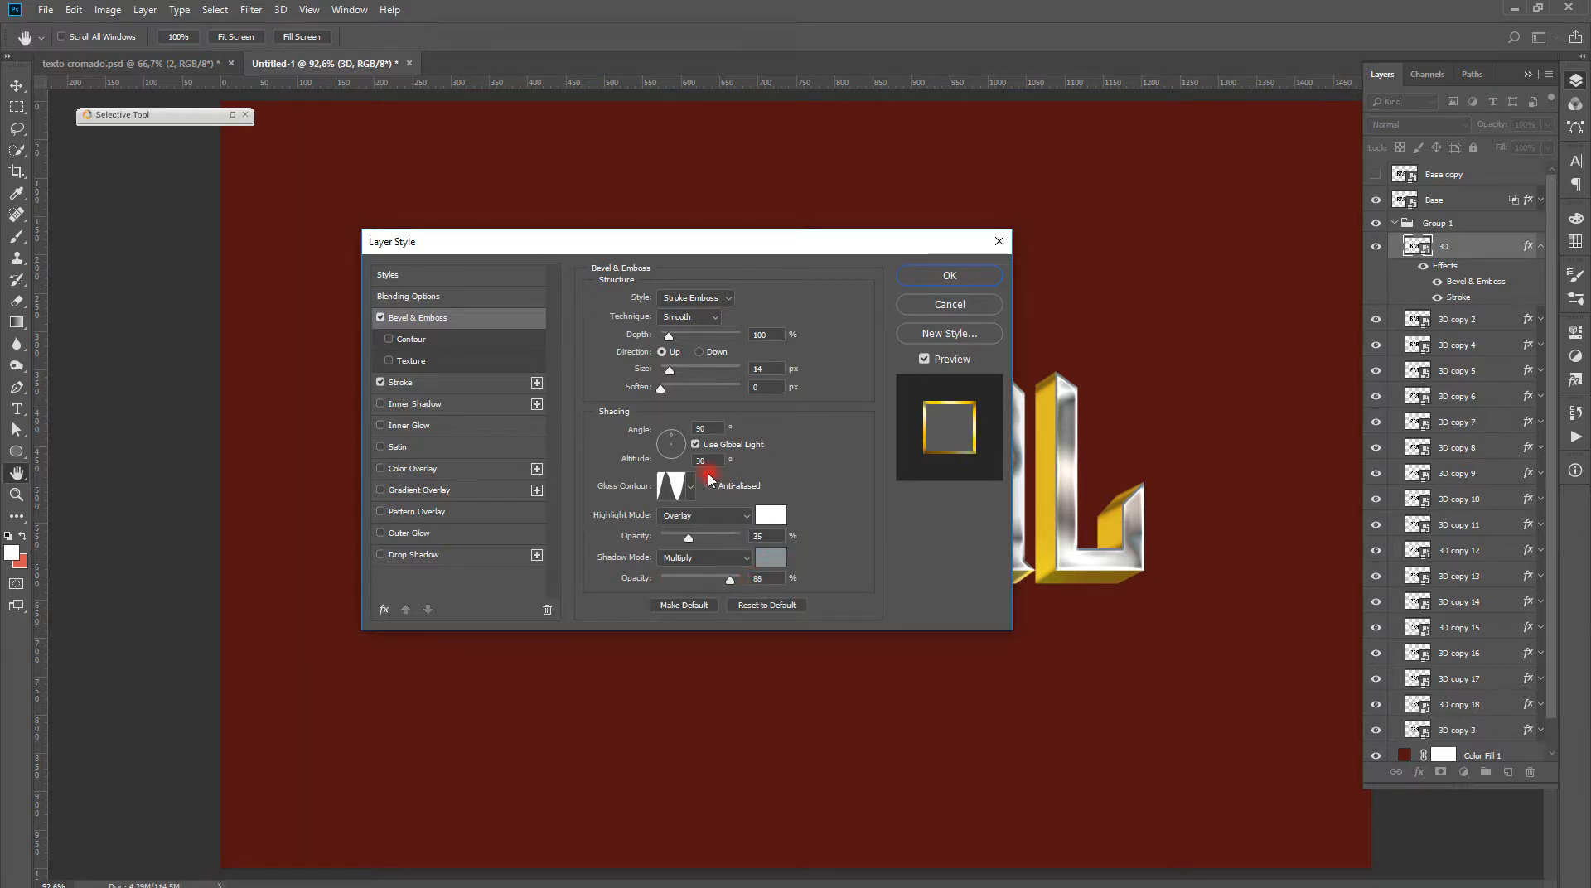
click(696, 444)
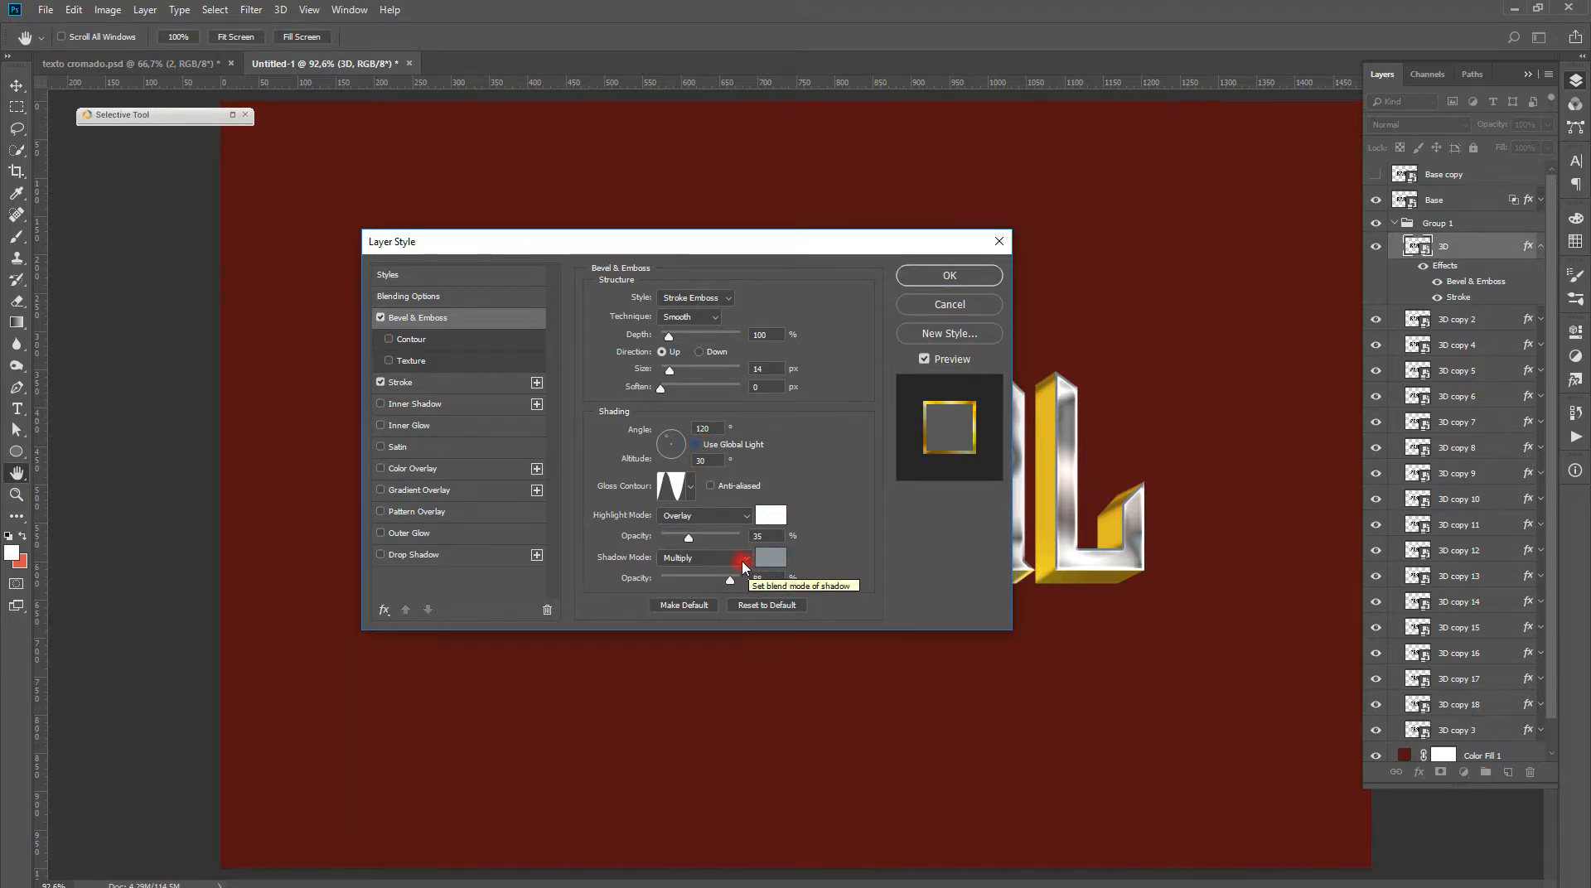
click(696, 445)
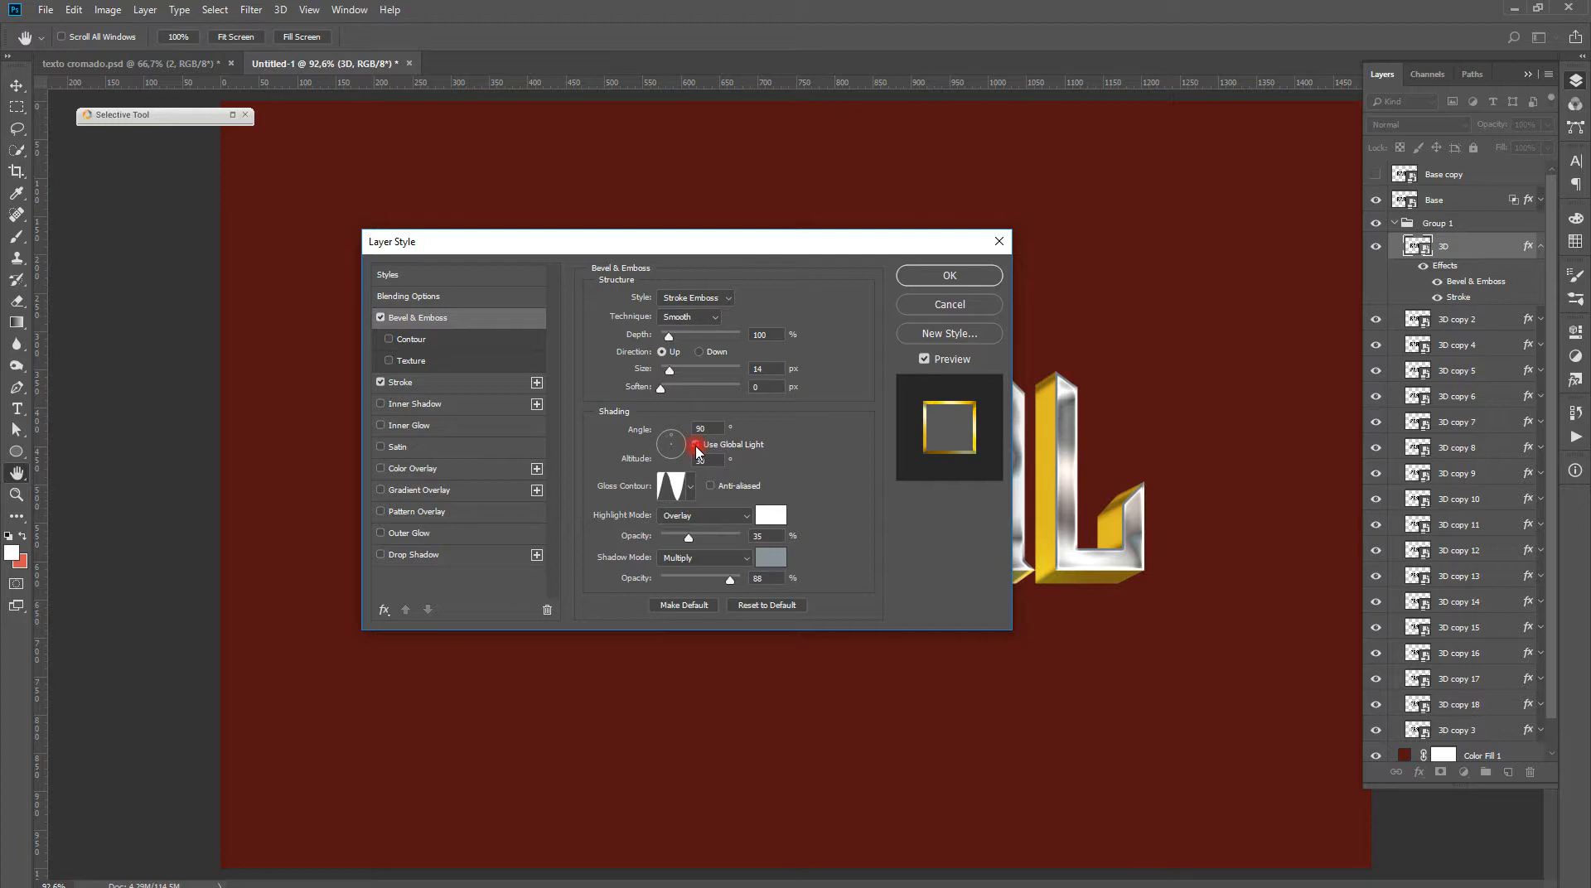
click(477, 562)
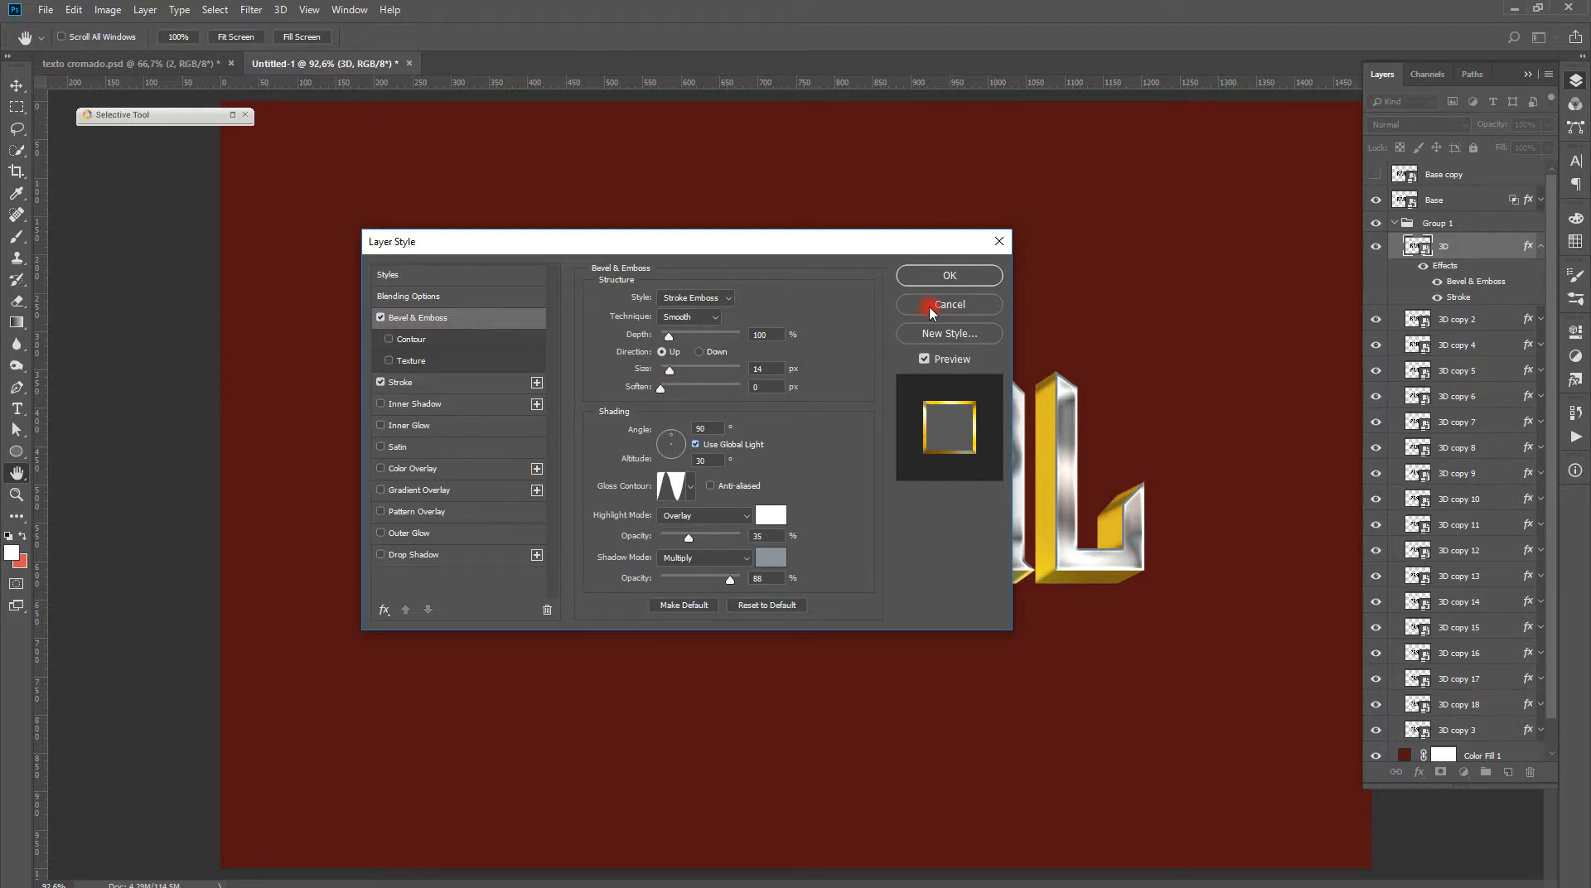
click(697, 447)
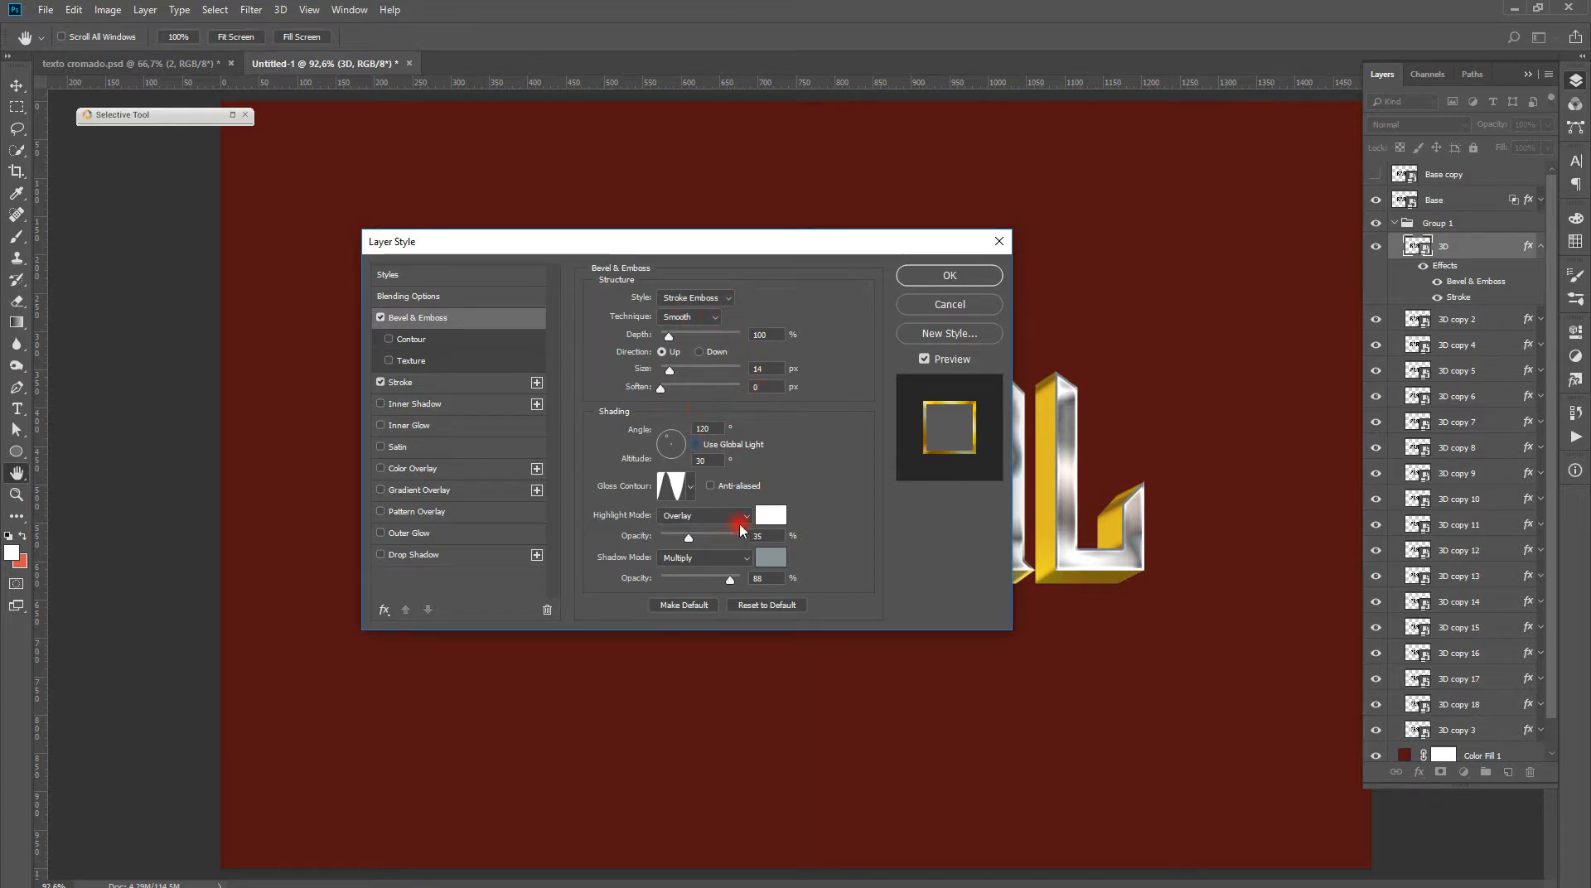
Examine the bevel's shadow colour and the gloss contour presets for layer 3D
click(771, 557)
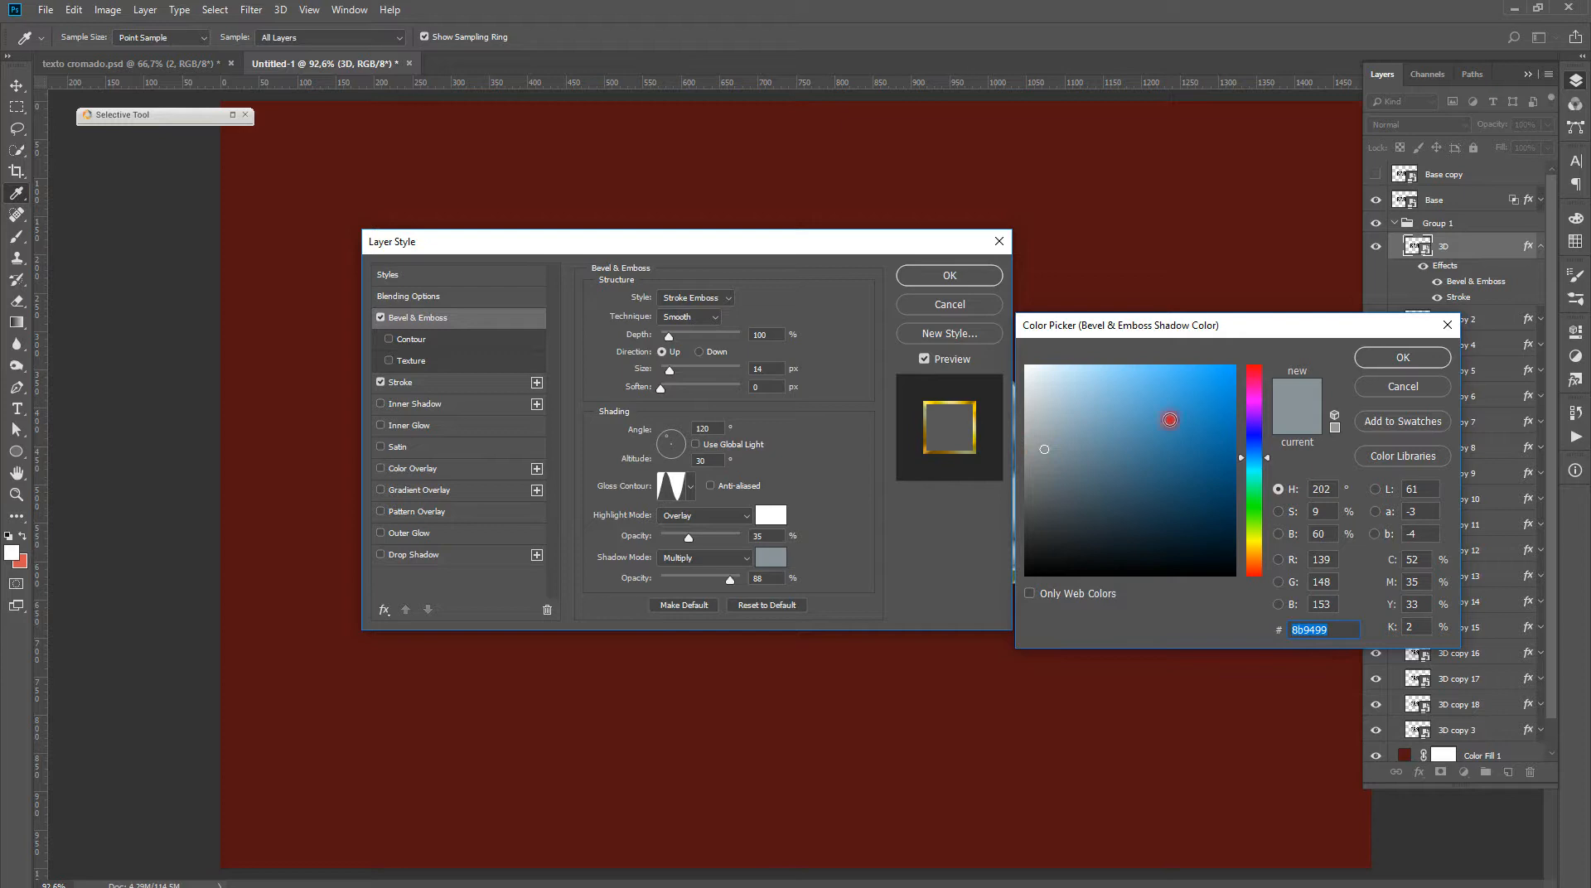
click(1383, 366)
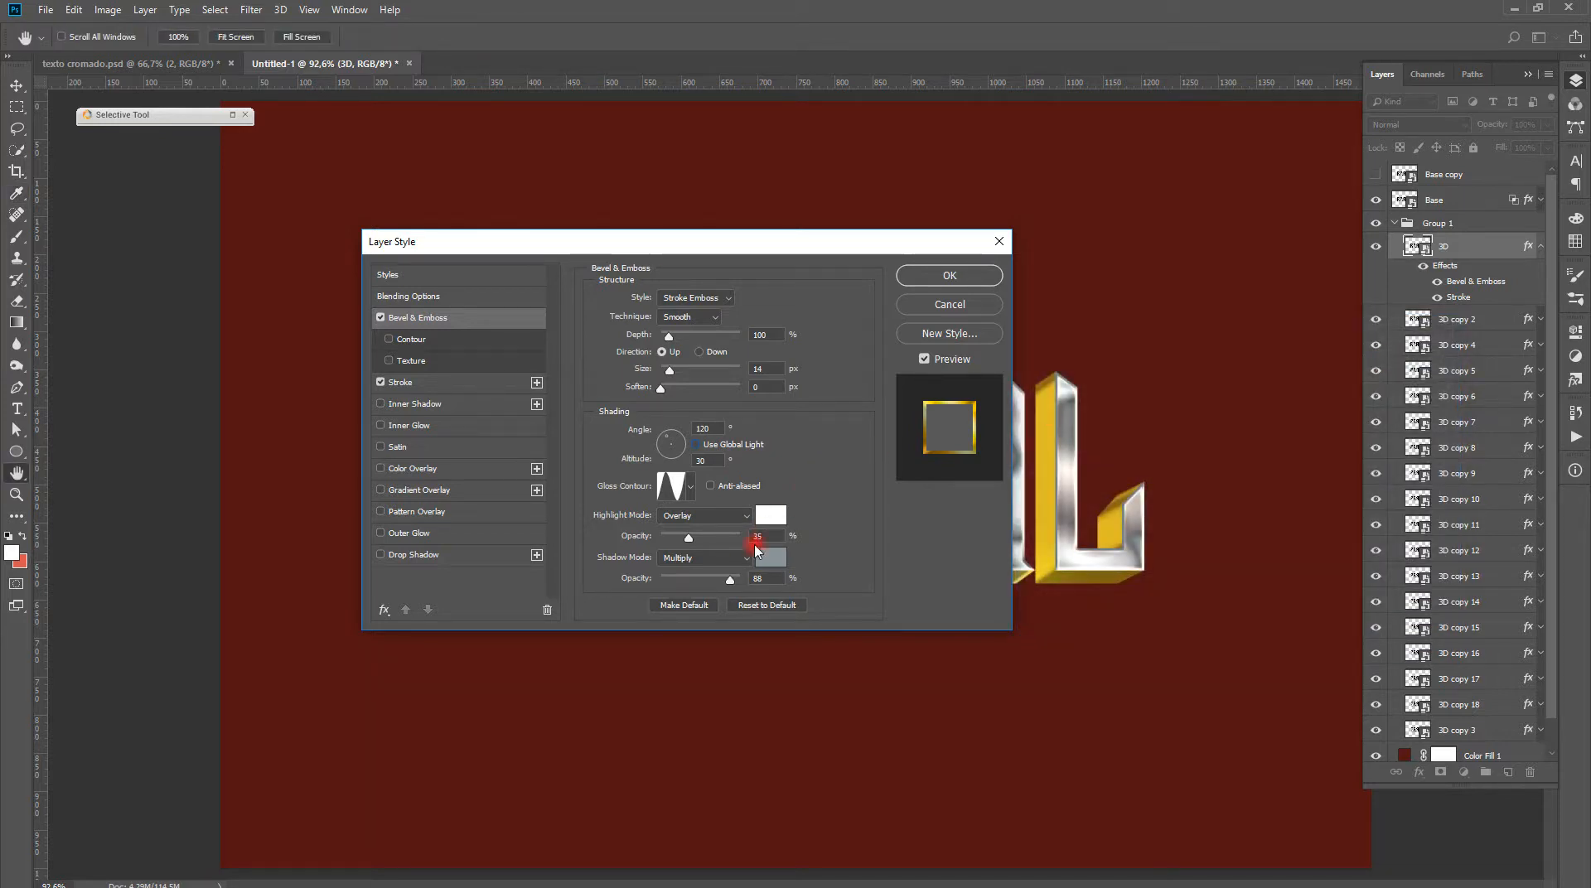
click(690, 487)
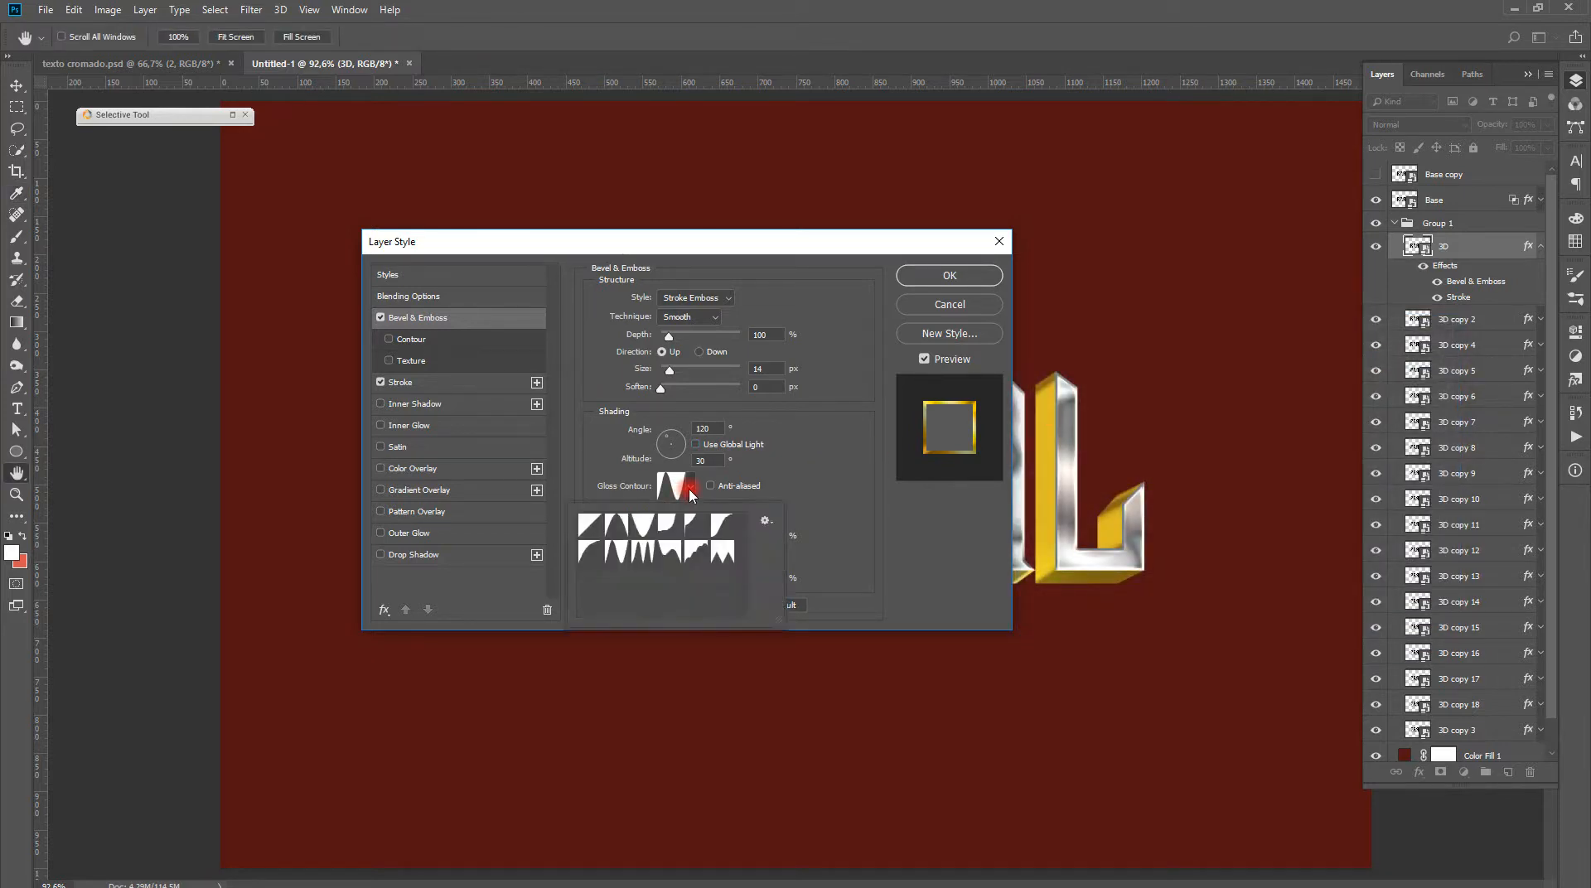
click(616, 557)
click(617, 562)
click(792, 465)
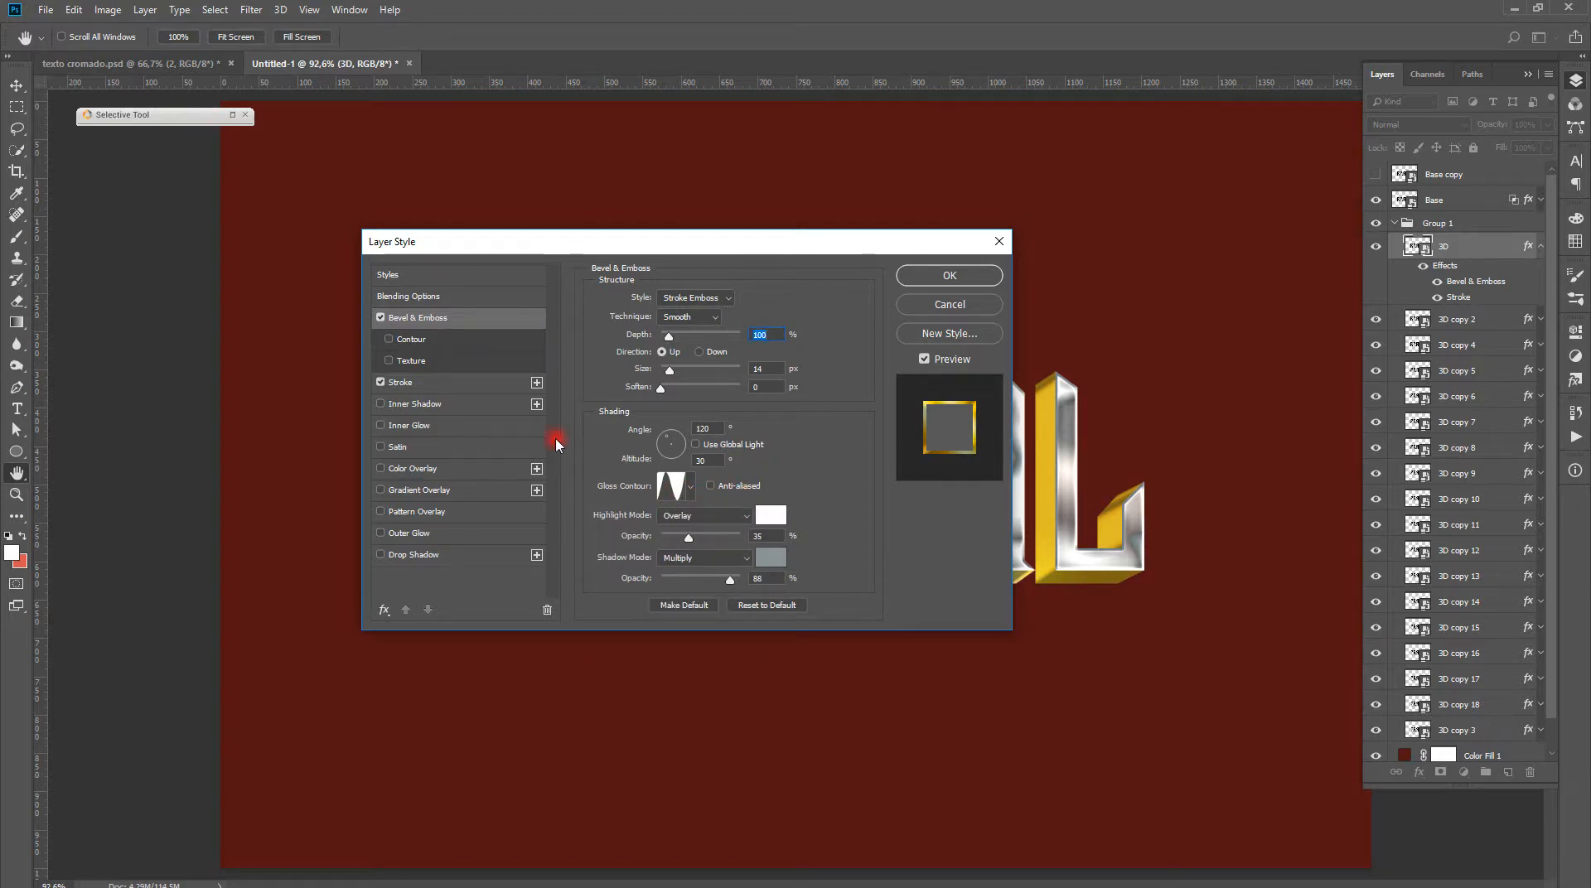
Review the stroke's gradient and the gold gradient presets in the Gradient Editor, and apply the layer style to layer 3D
click(402, 384)
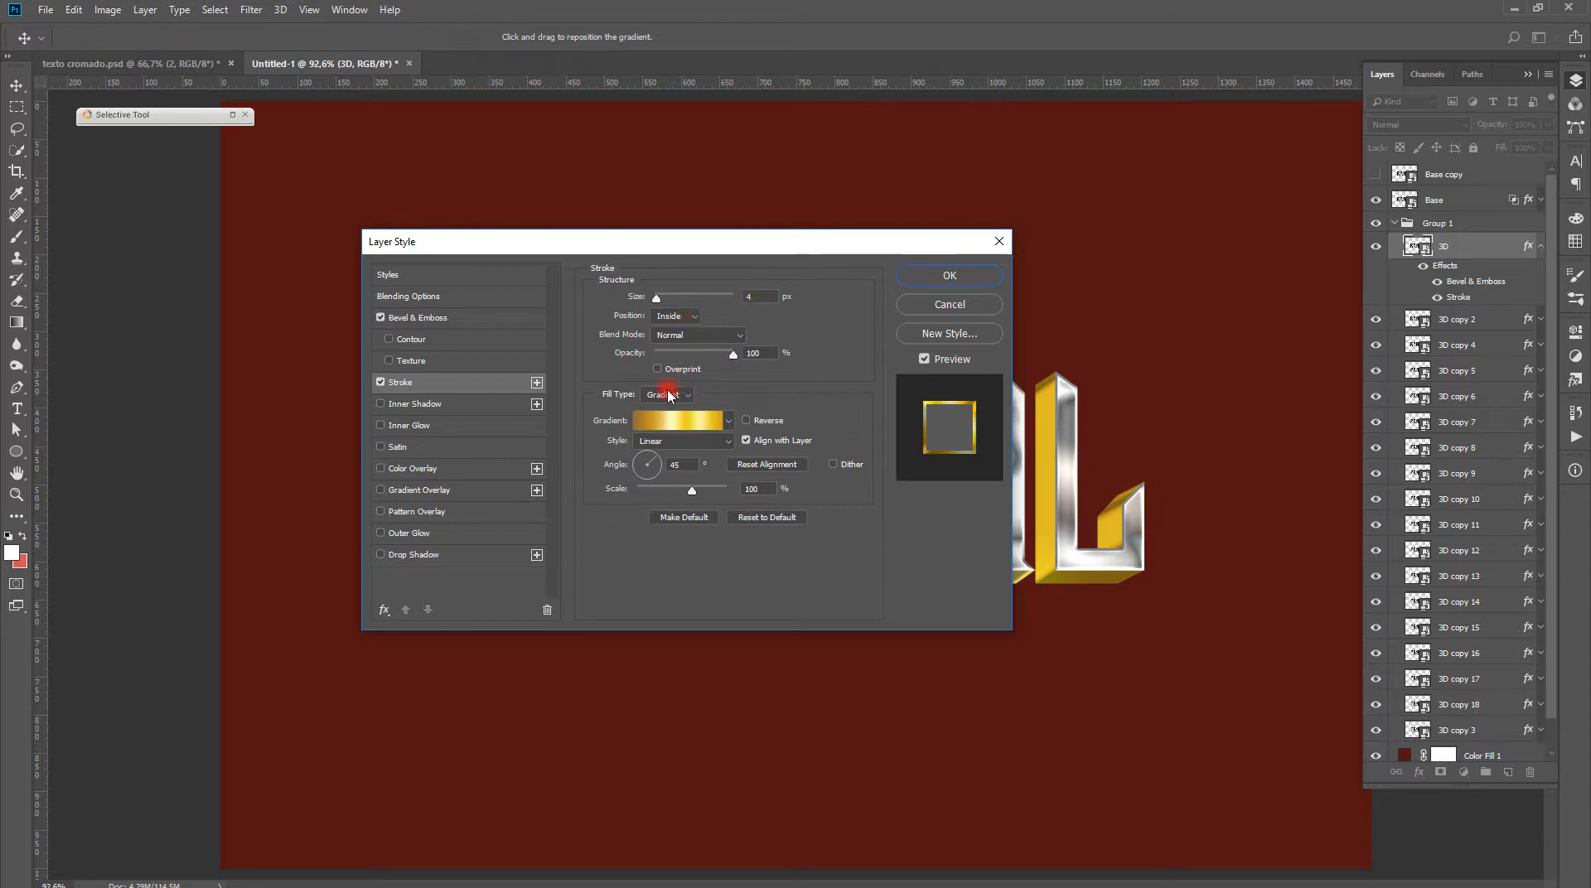
click(727, 421)
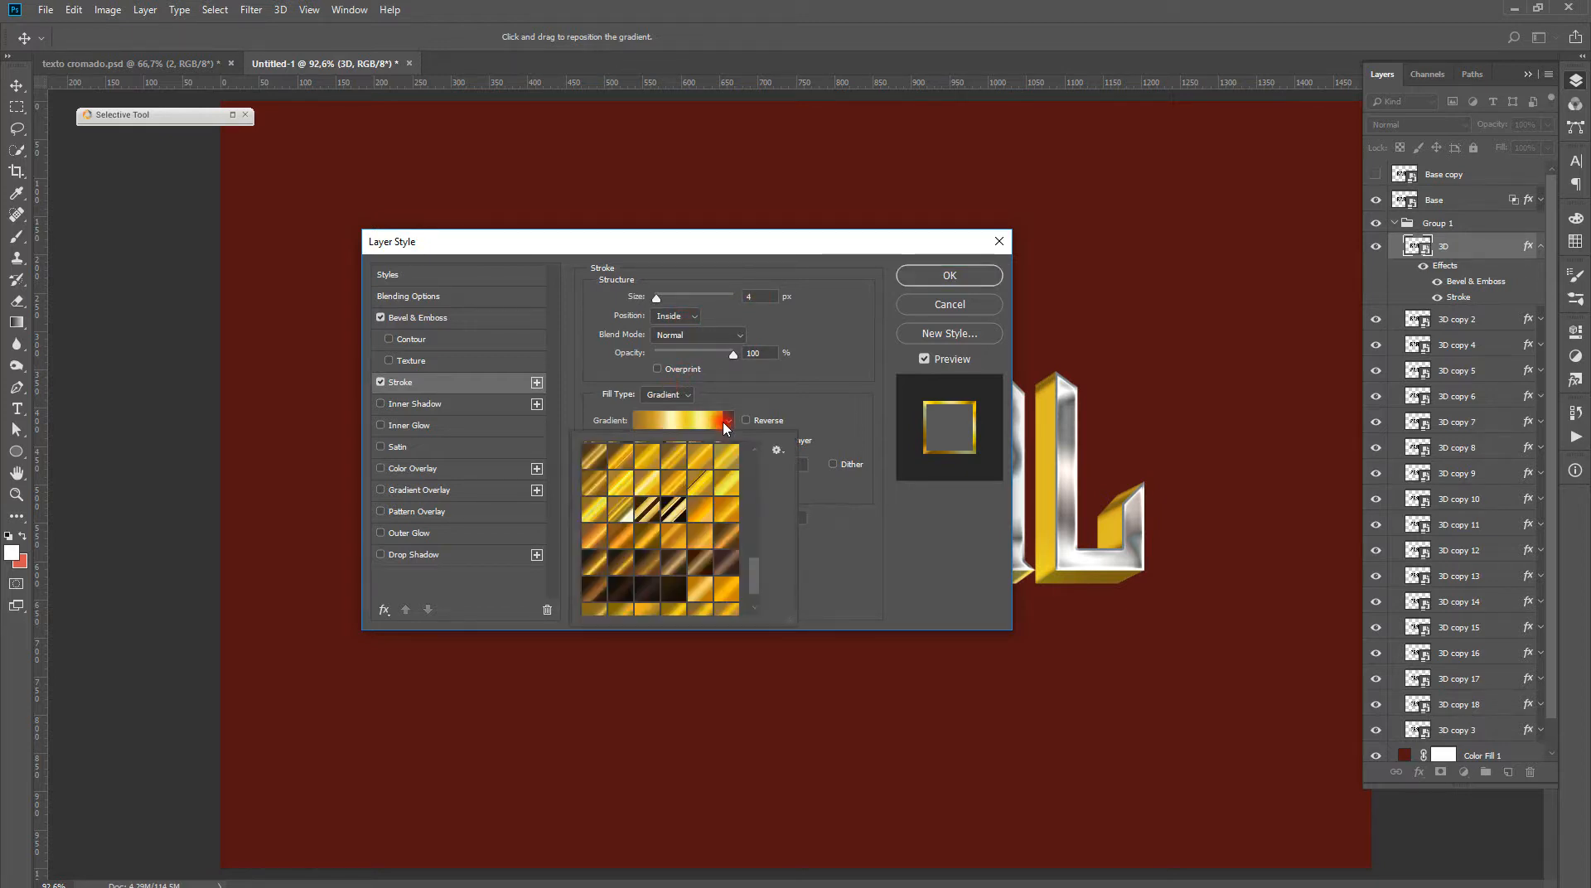
click(726, 421)
click(681, 423)
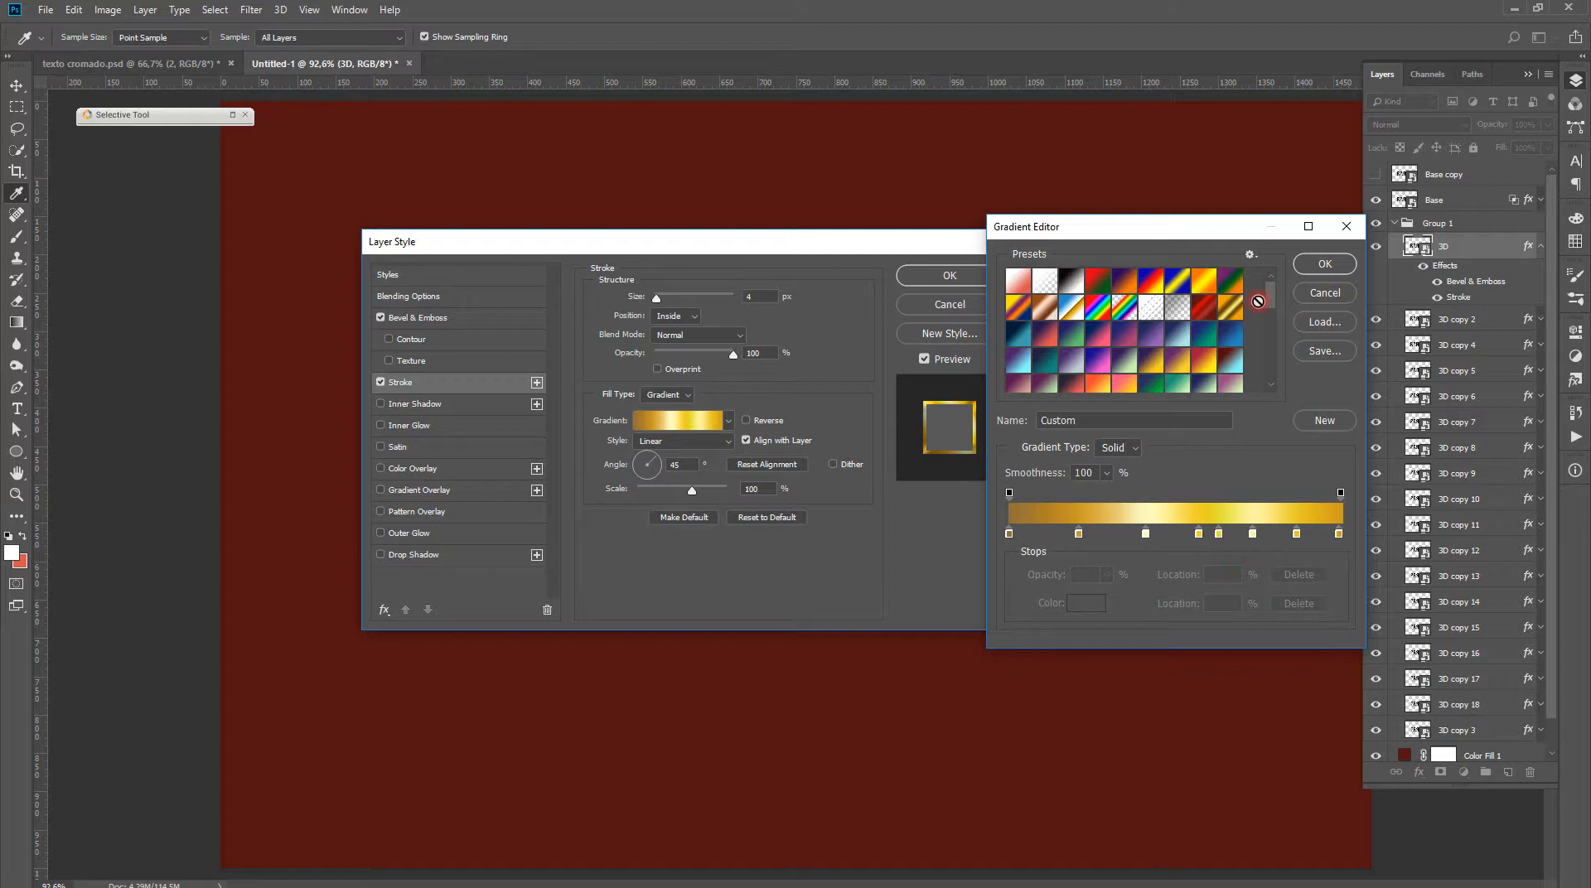
drag(1271, 300, 1271, 360)
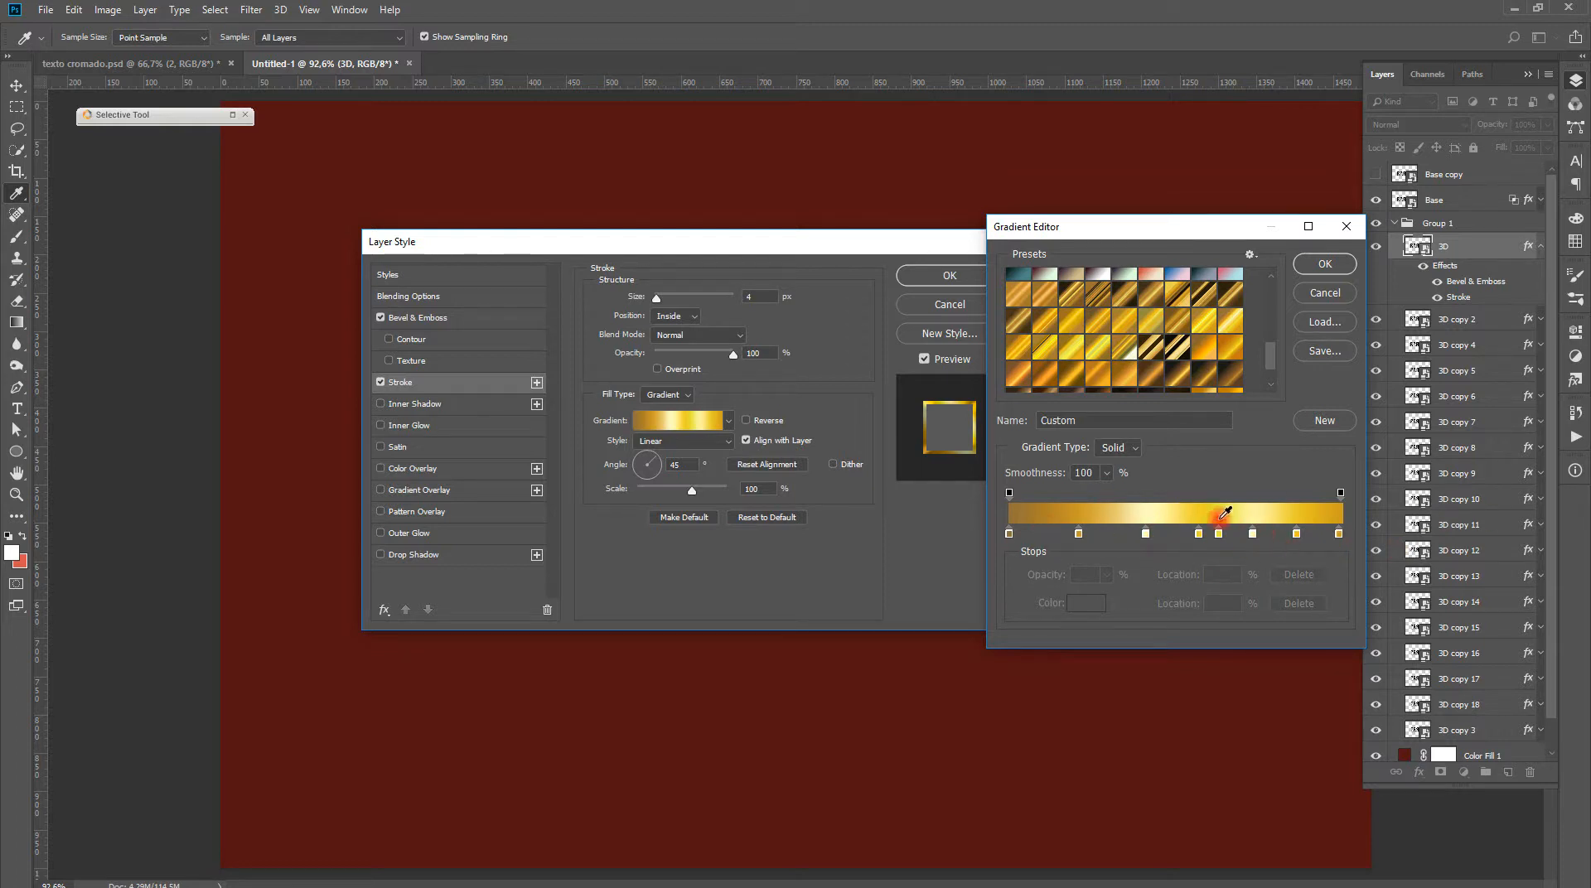
click(1312, 264)
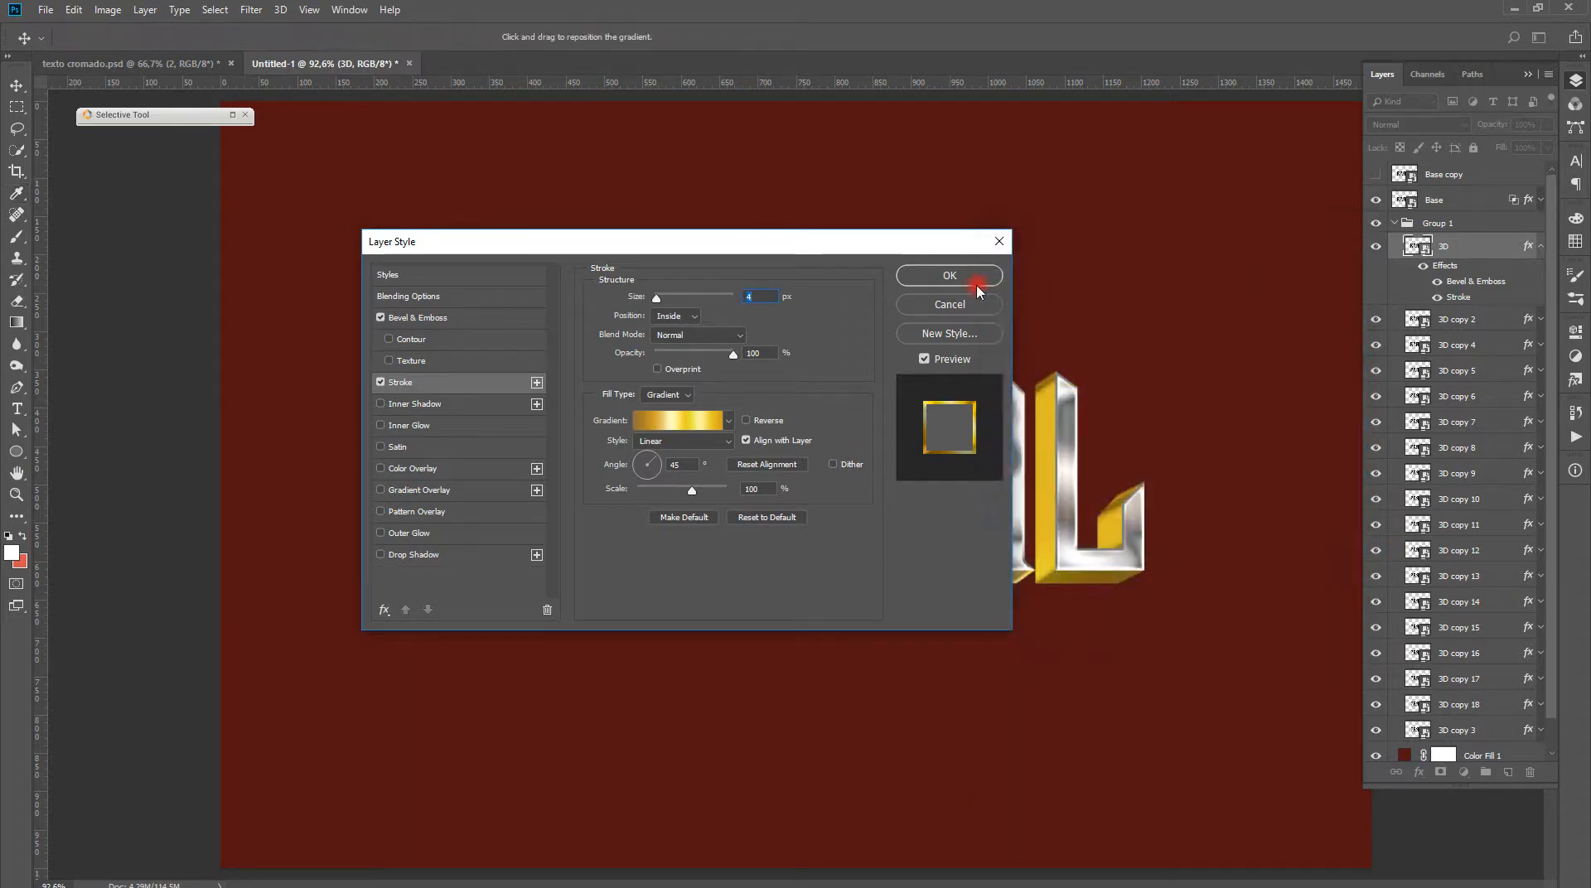
click(948, 275)
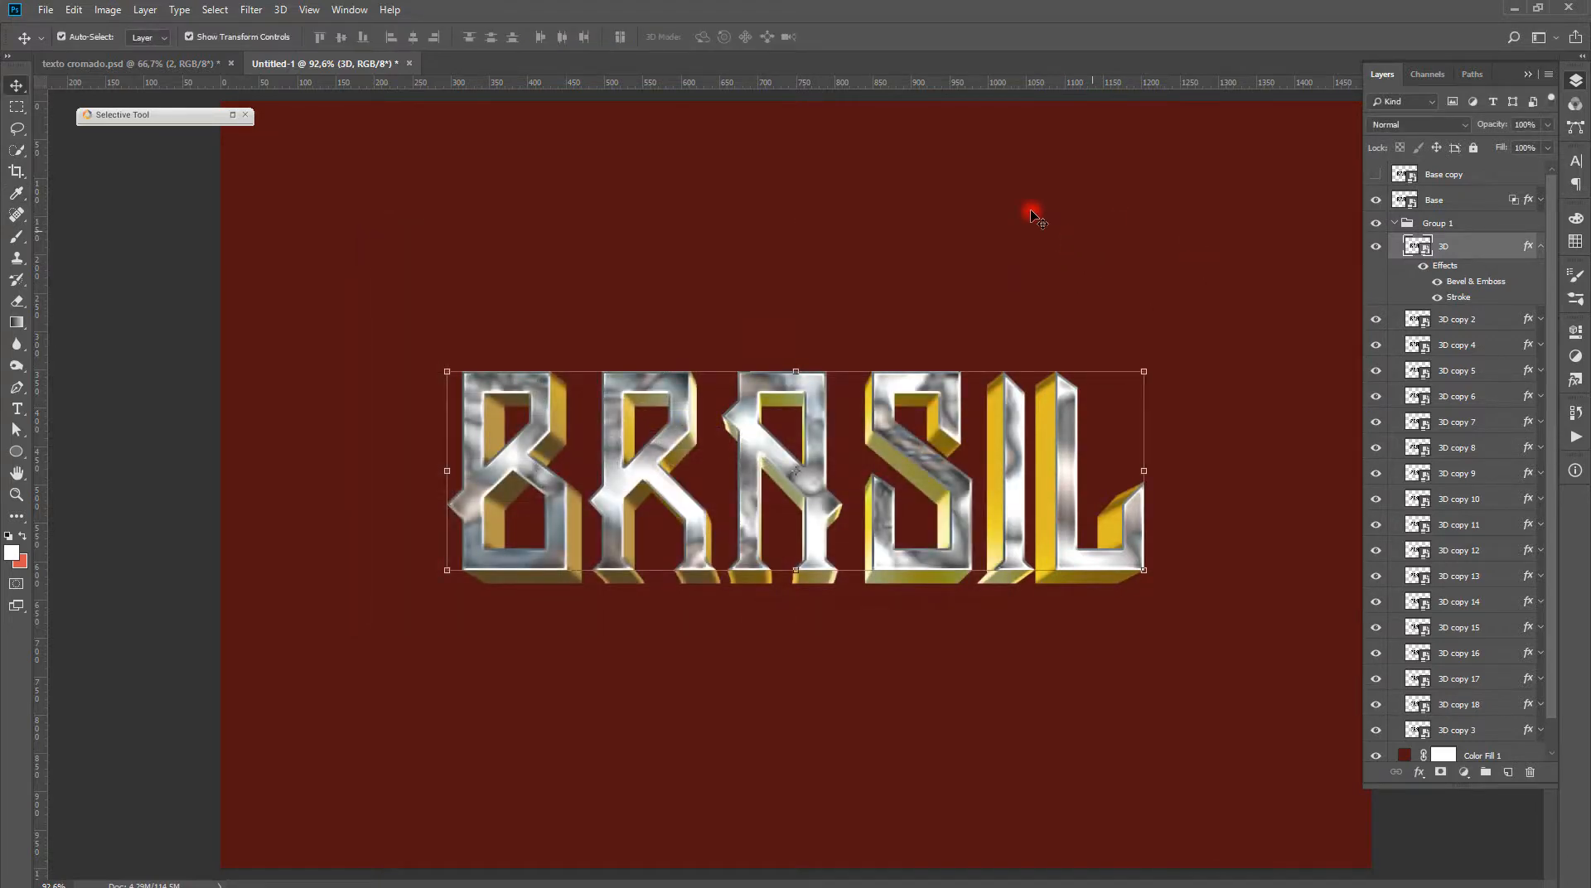
Compare the lettering with texto cromado.psd and collapse the 3D layer's effects and Group 1 in Untitled-1
click(159, 64)
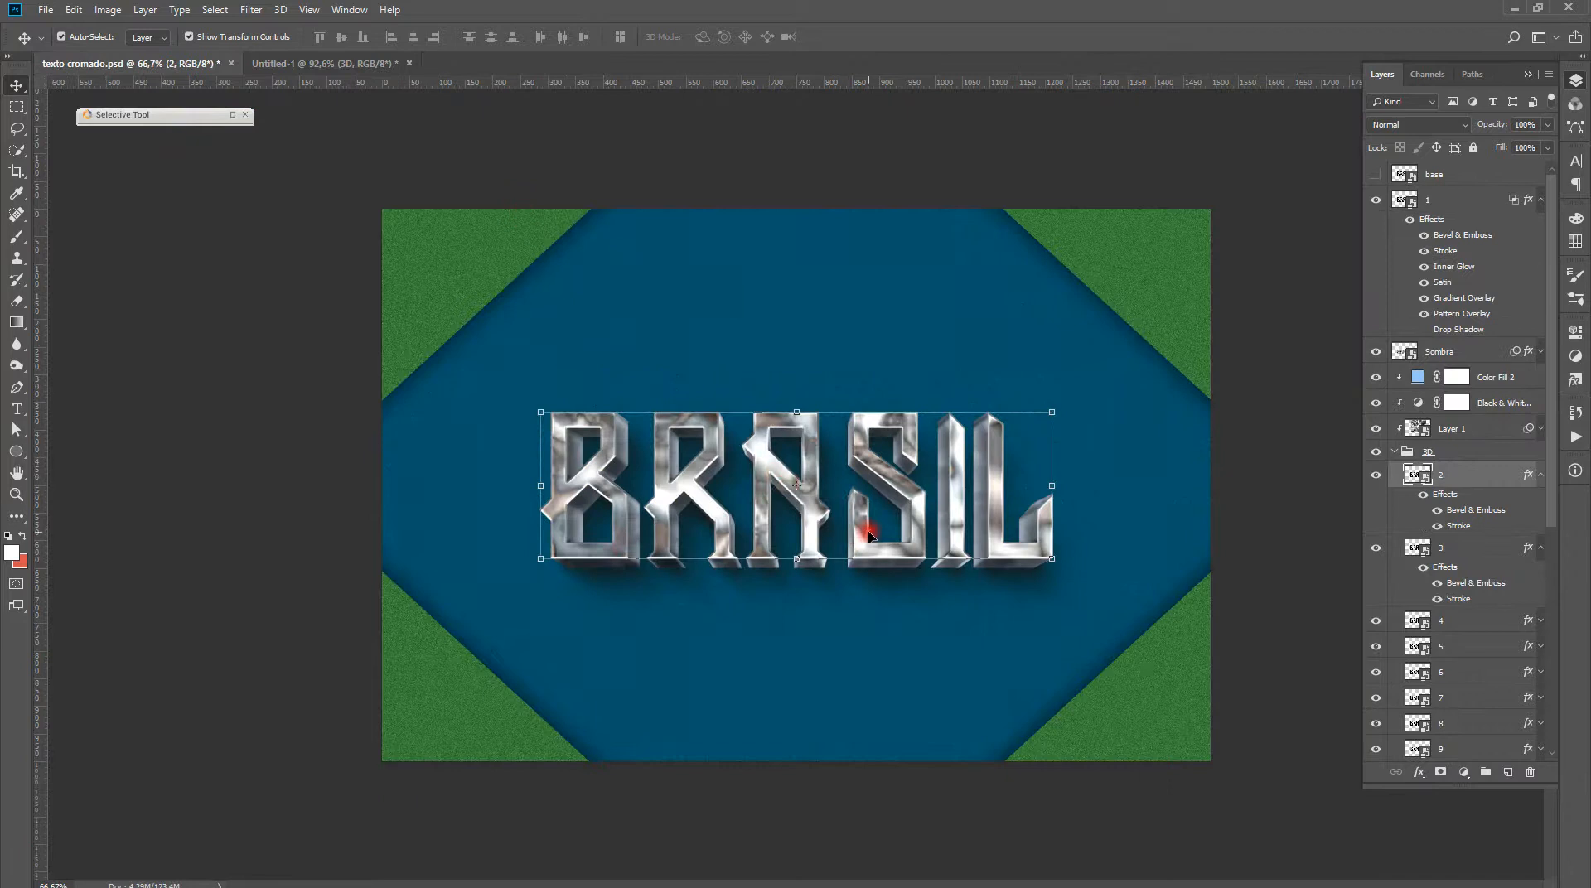
click(352, 66)
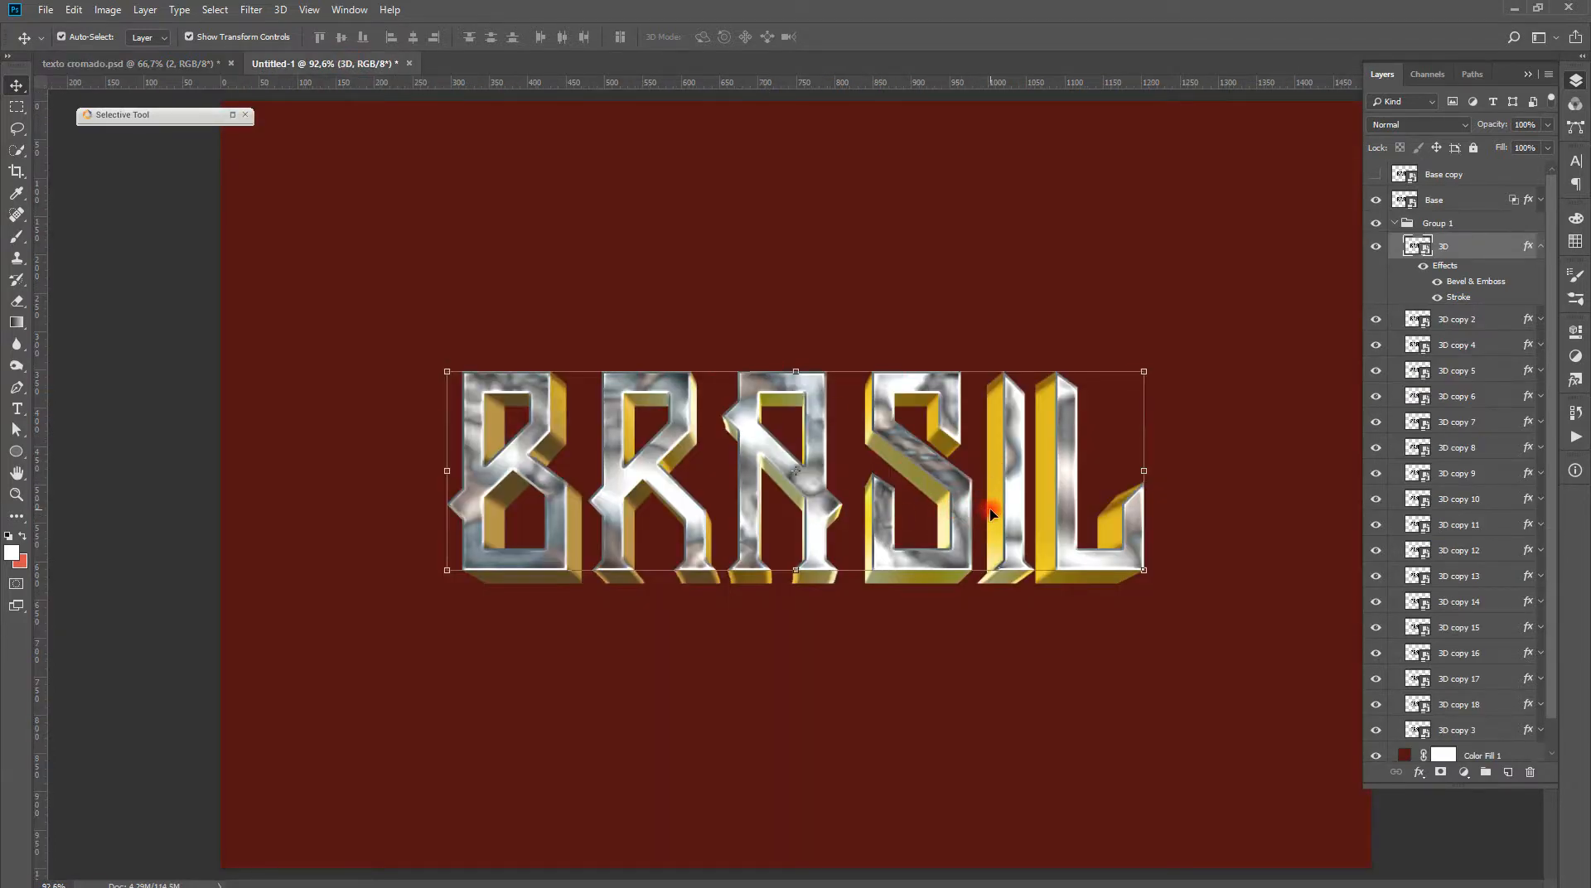
click(1539, 246)
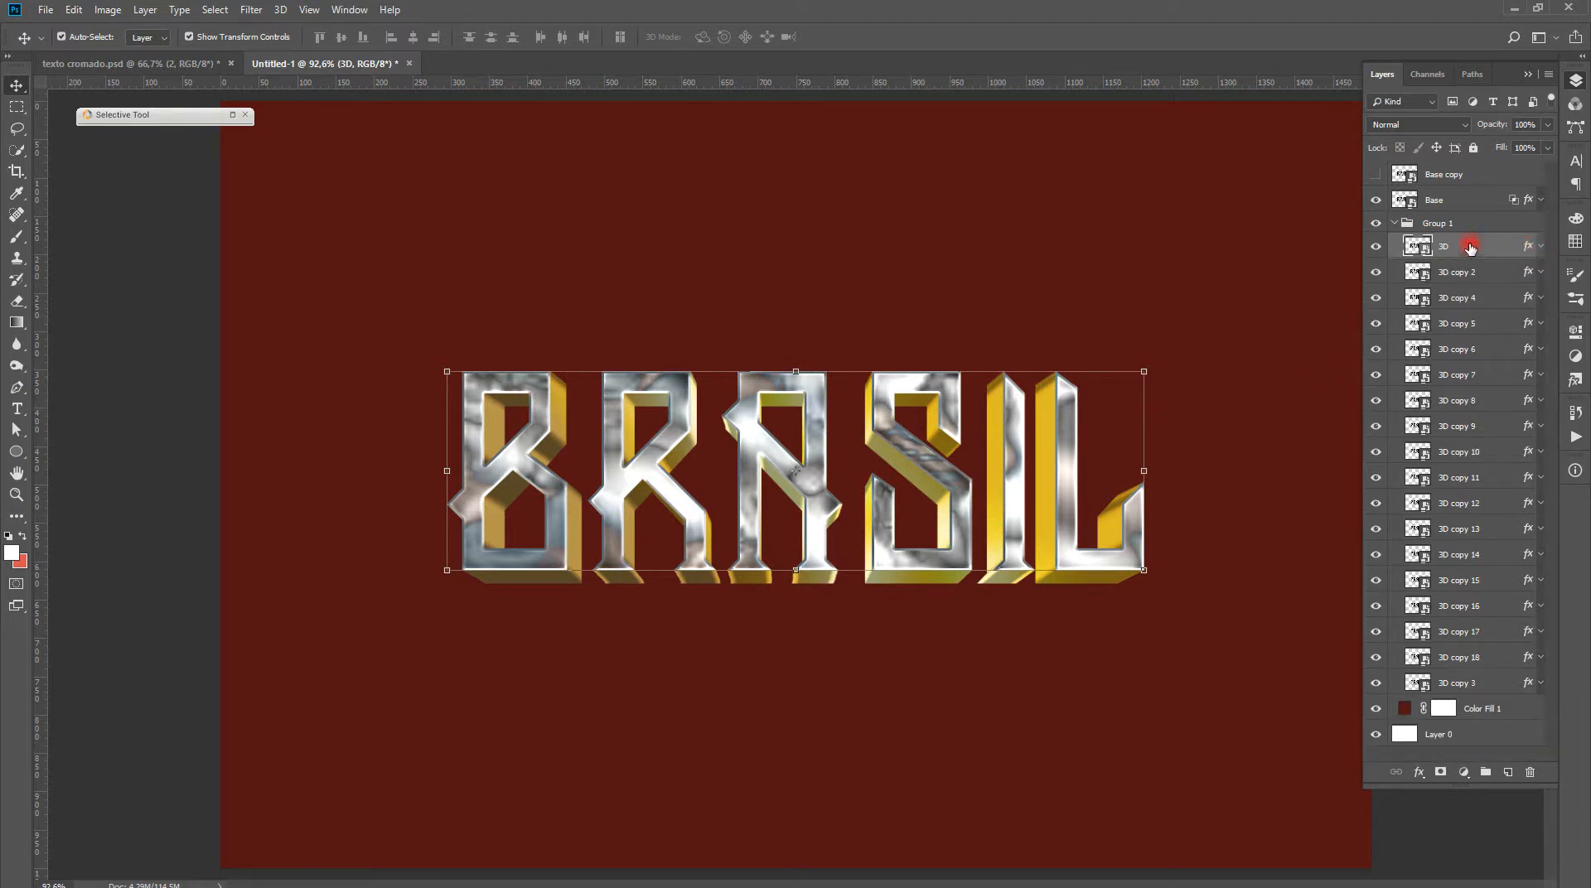
click(1394, 223)
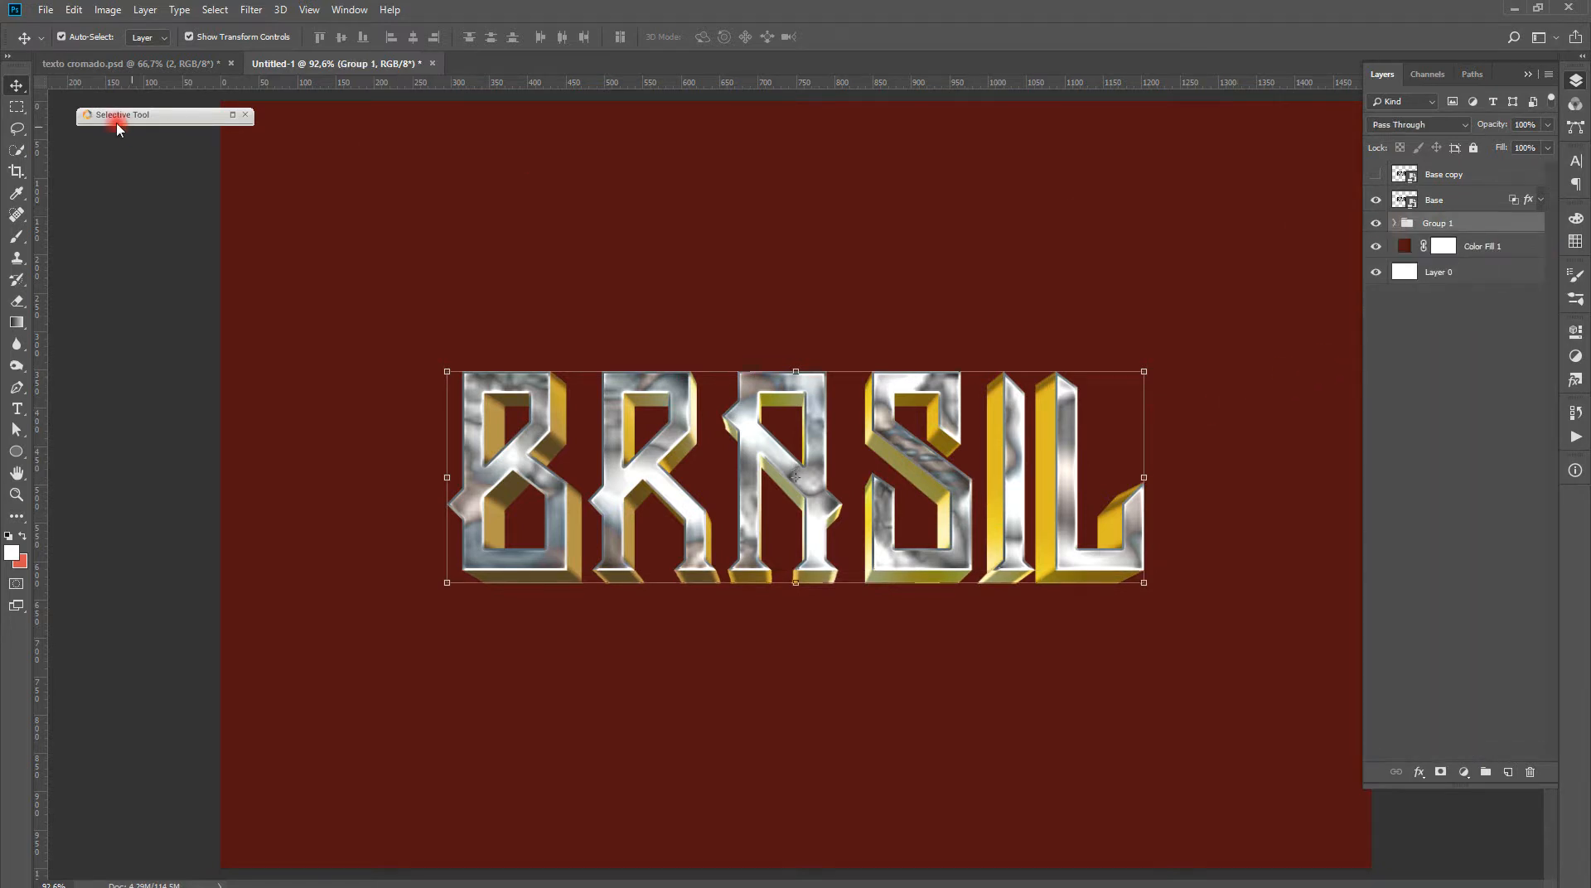
Check the adjustment layers in texto cromado.psd and add a Black & White adjustment above Group 1 in Untitled-1, clipped to that group
click(91, 63)
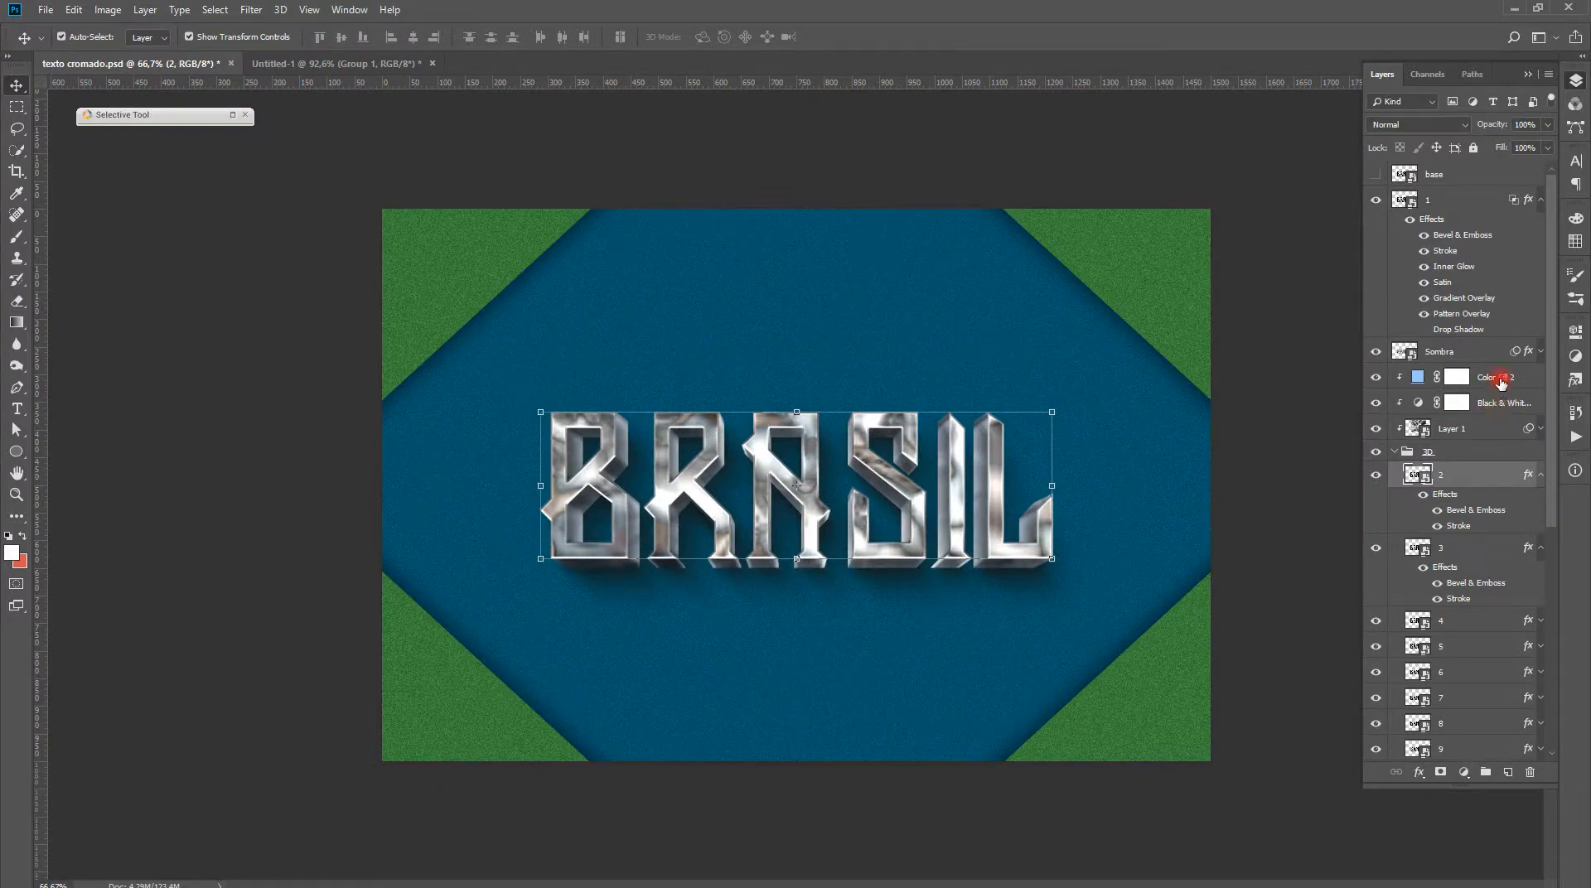
click(352, 63)
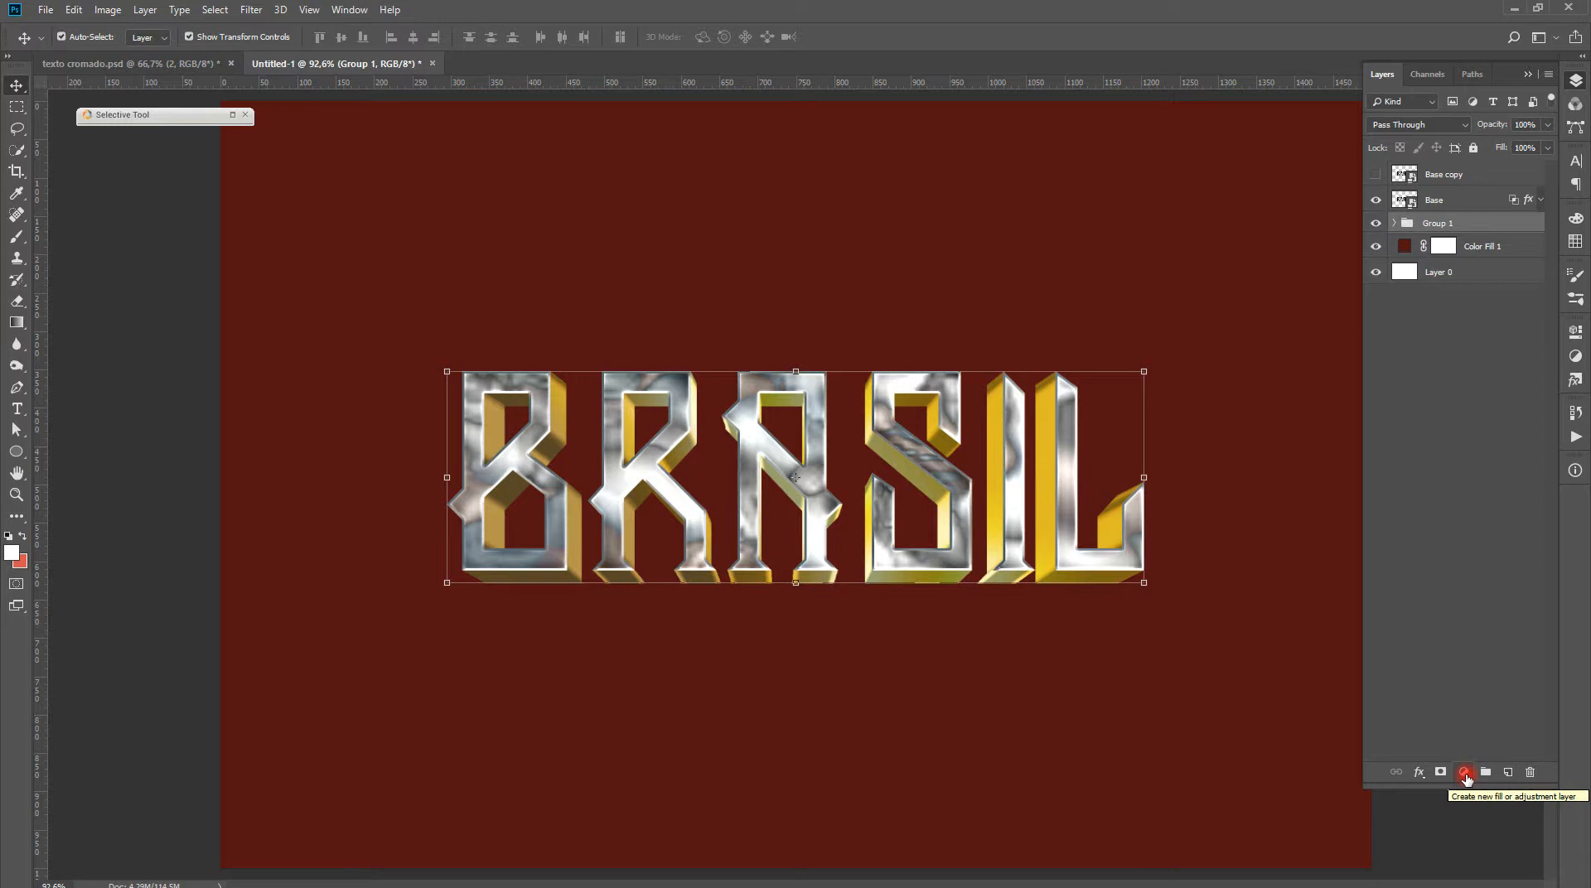
click(1464, 773)
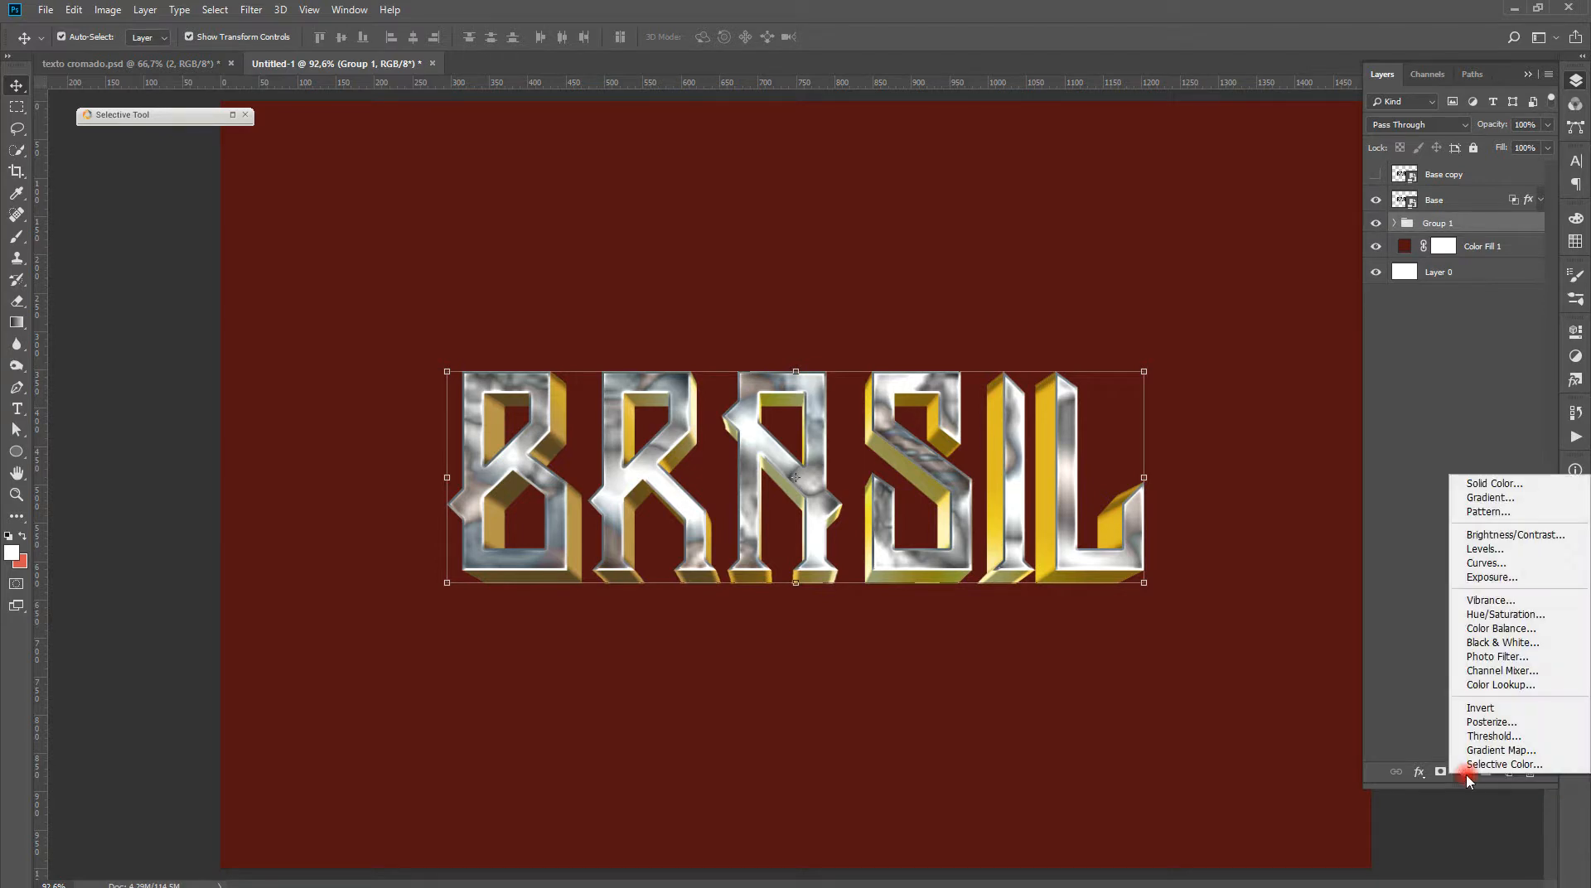
click(1498, 647)
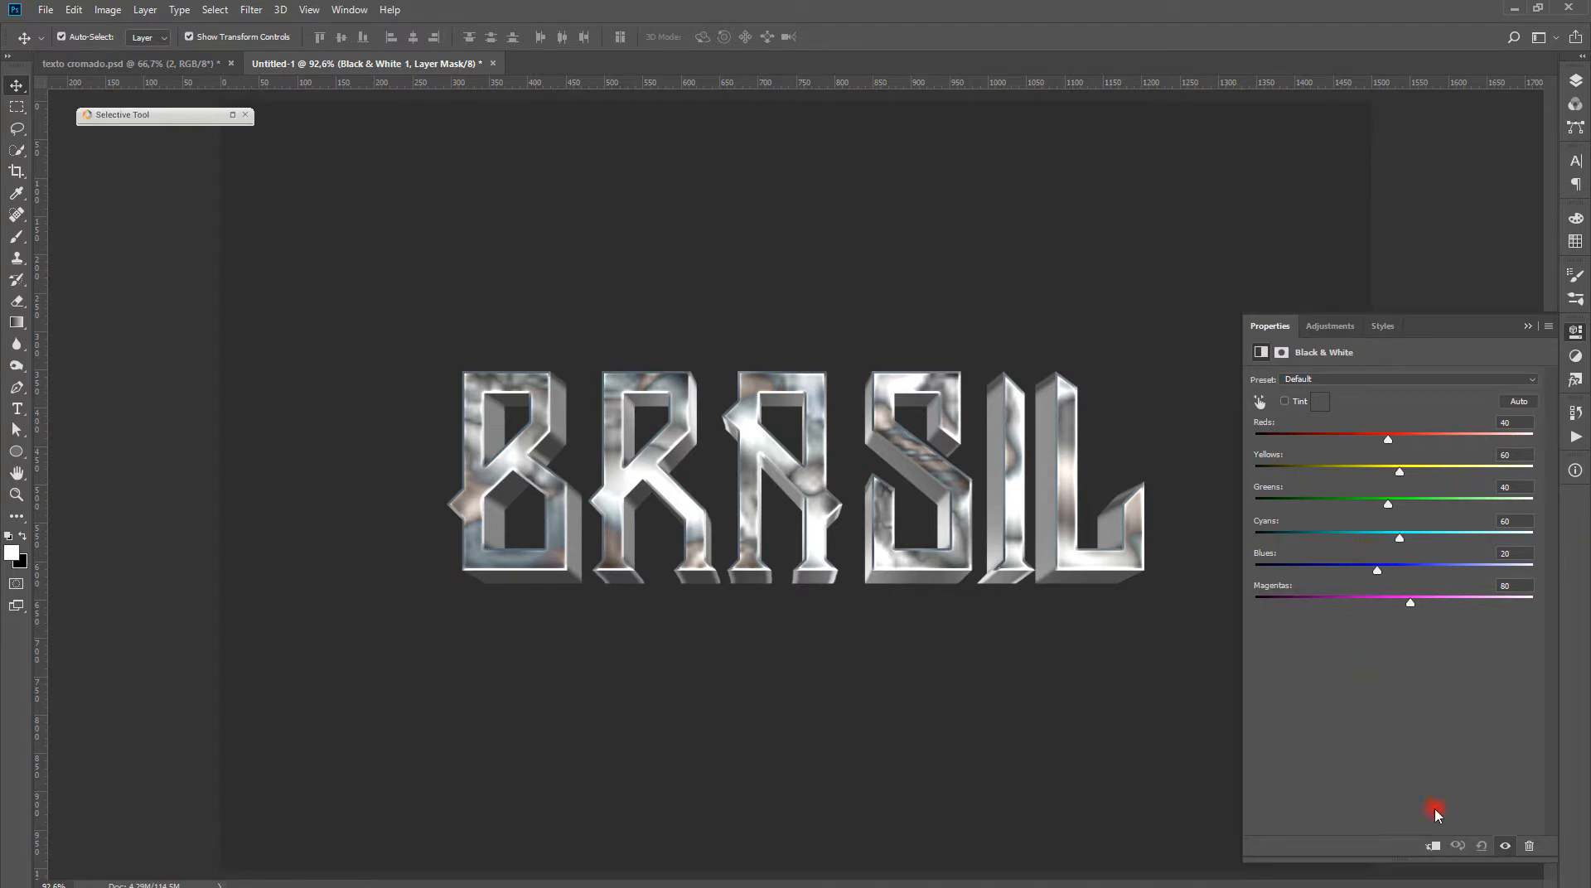
drag(1418, 864, 1424, 650)
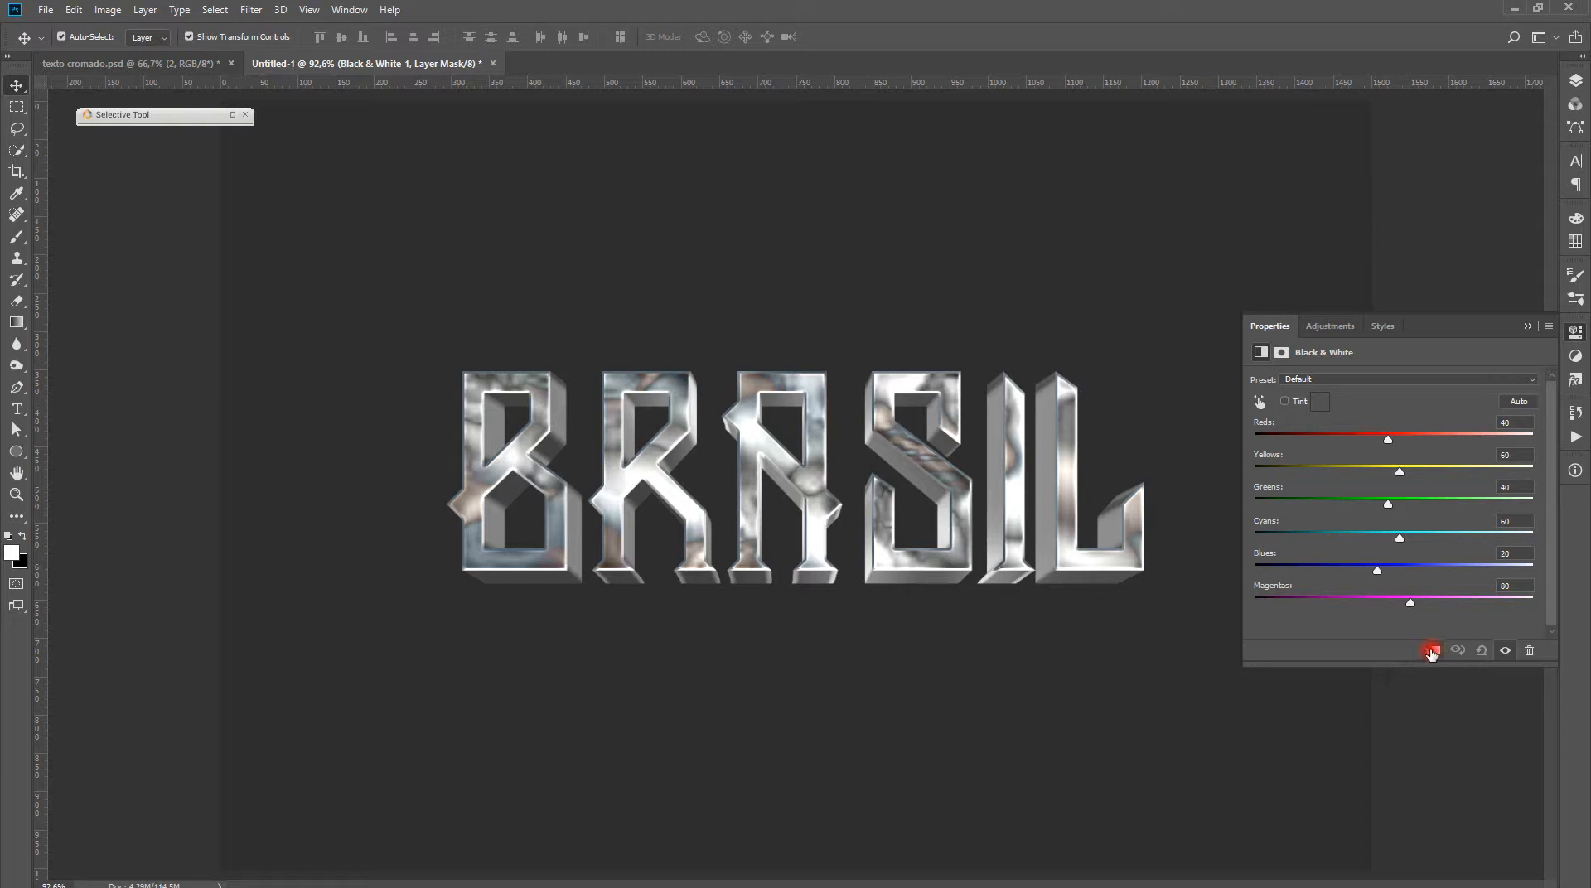
click(1431, 654)
click(1574, 79)
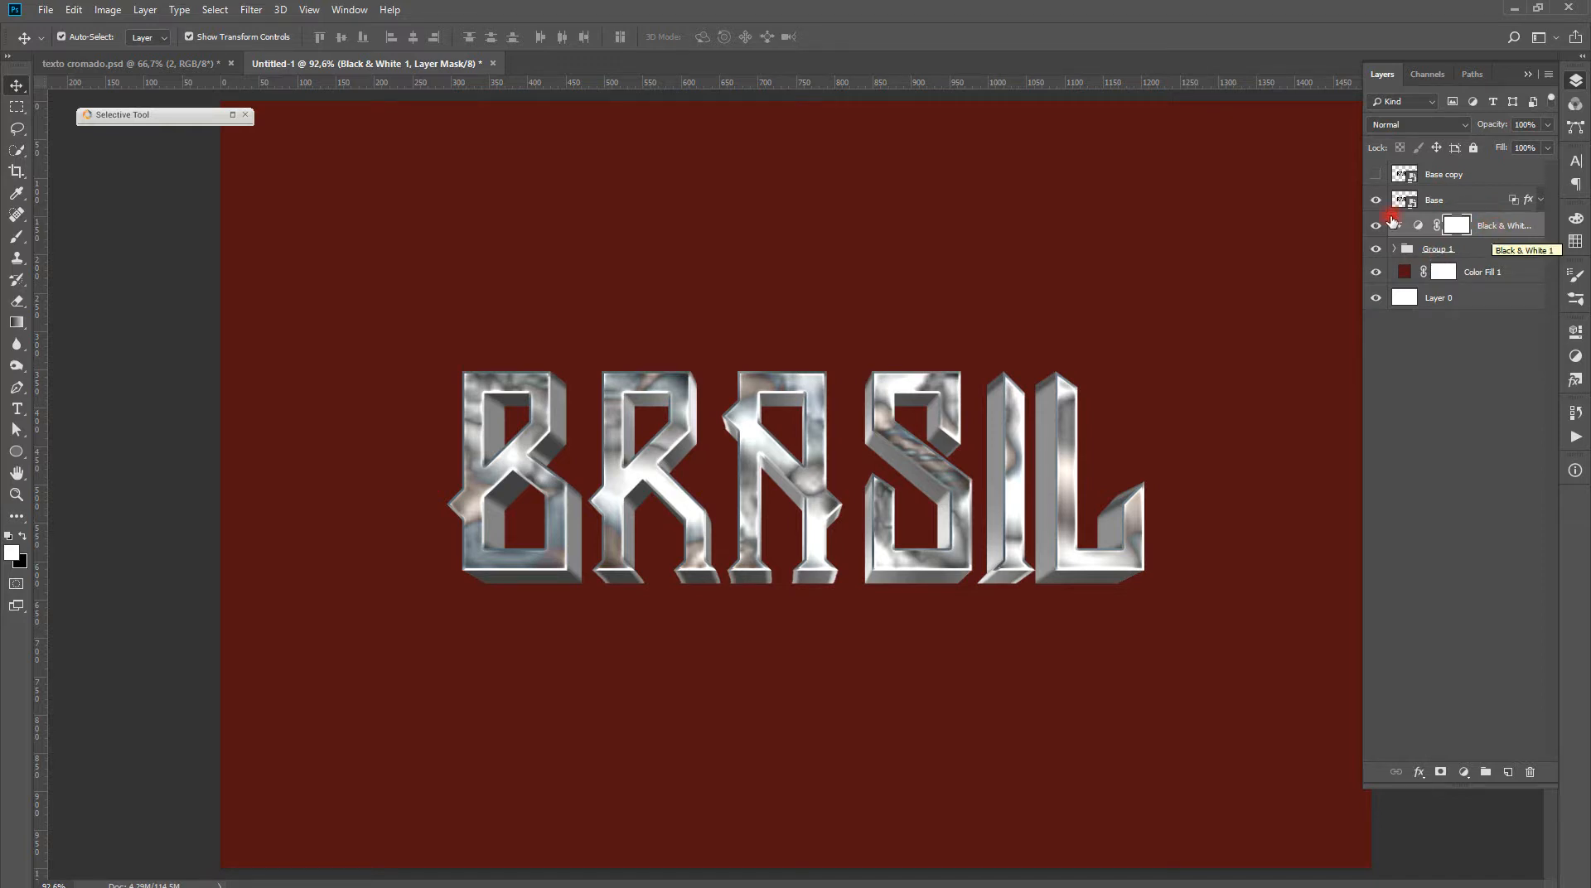
Inspect the layers inside Group 1, and release and reapply the Black & White layer's clipping to the group
click(1393, 248)
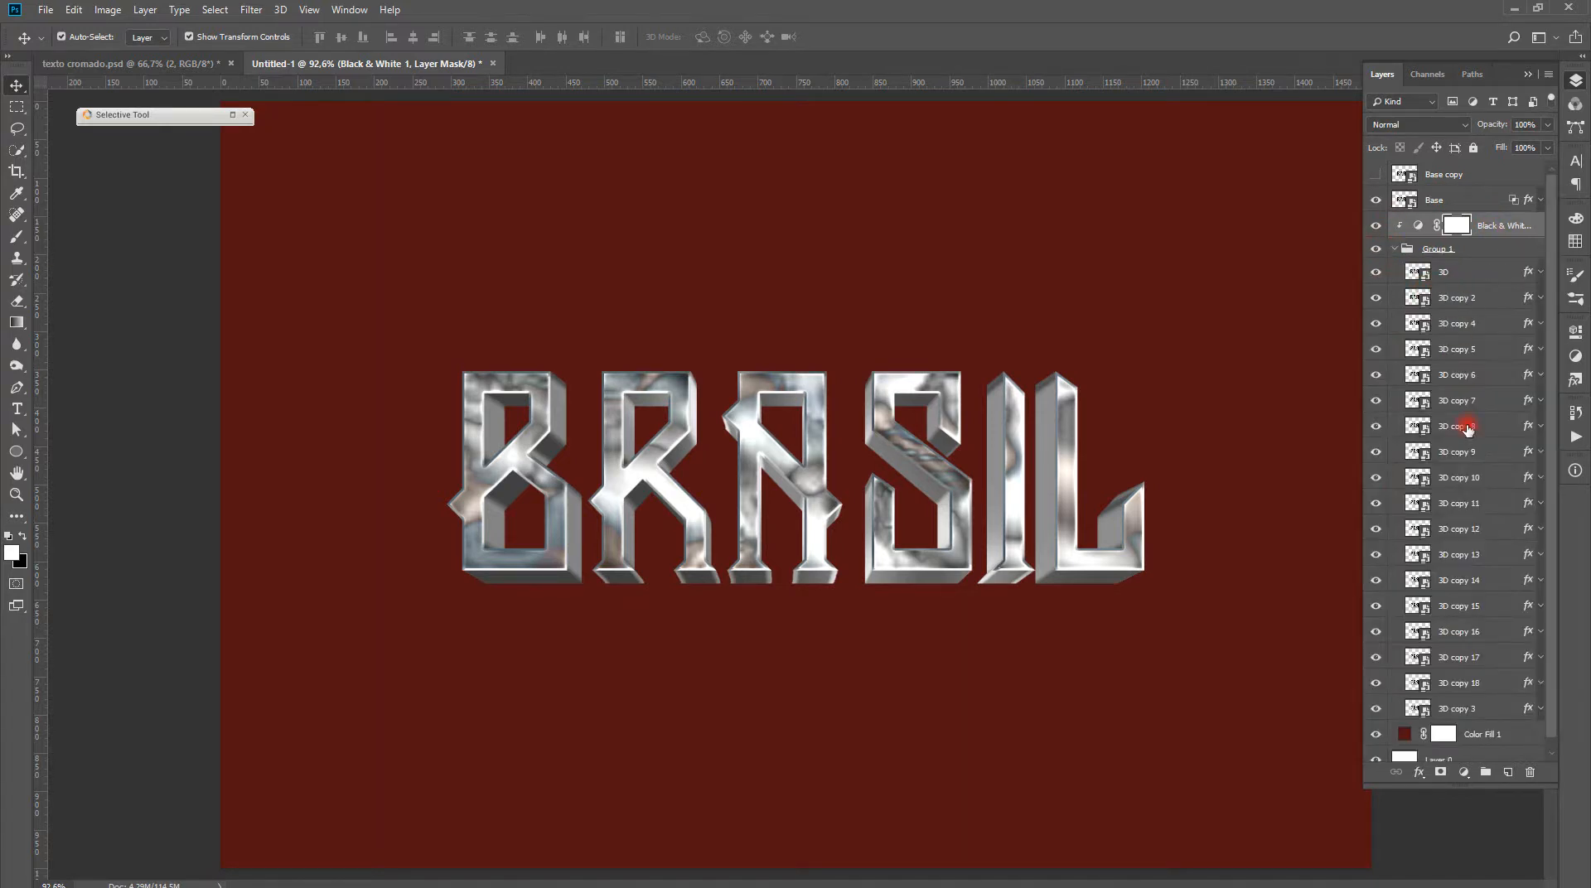
click(1396, 249)
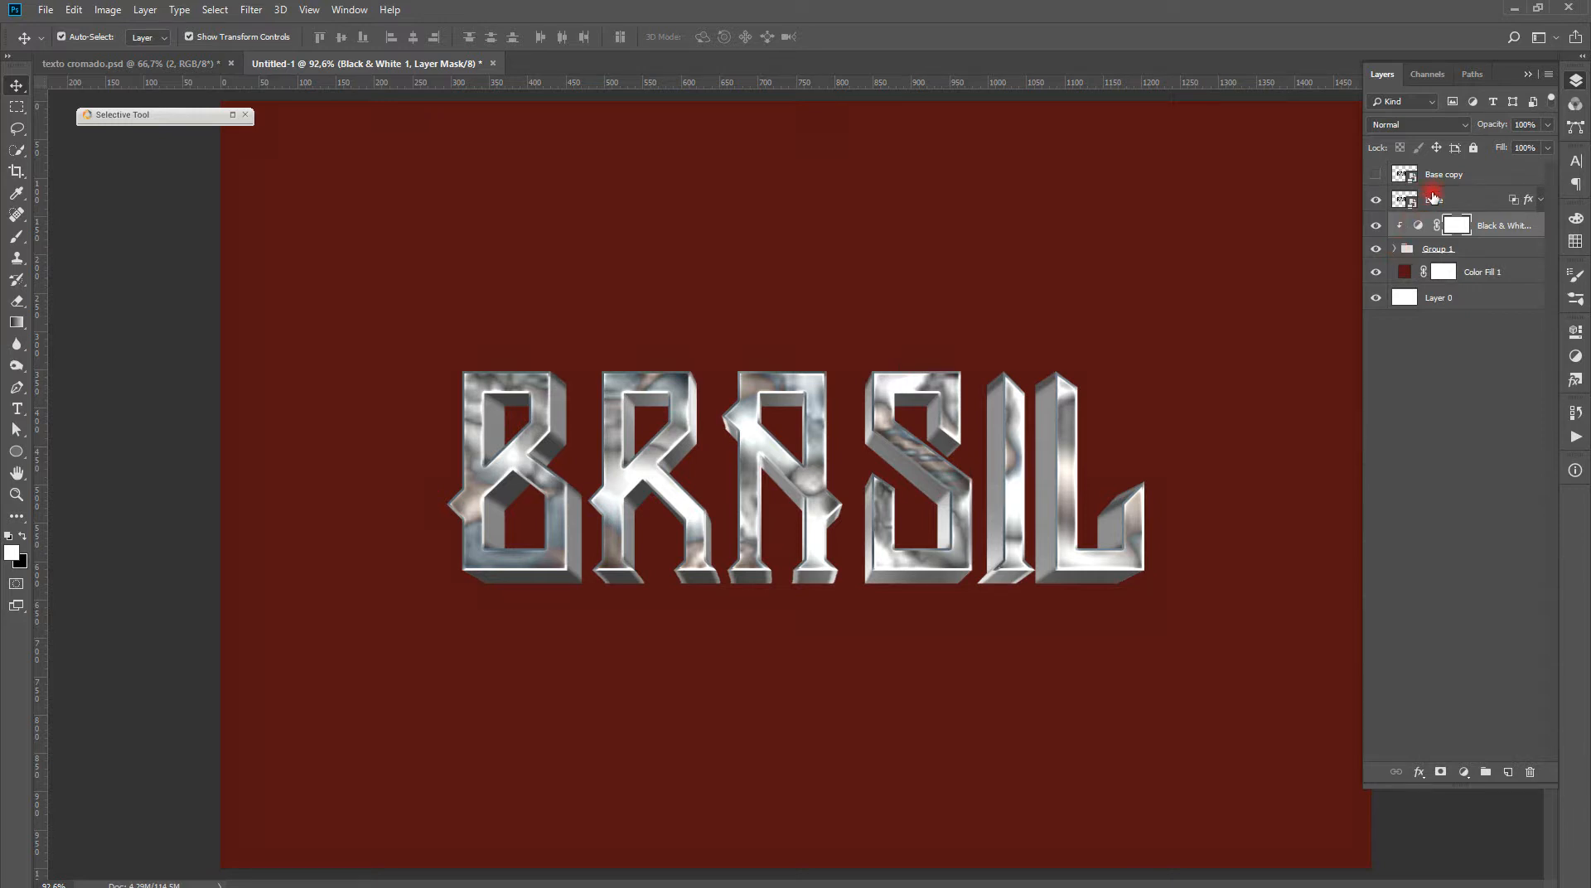
click(1400, 226)
click(1500, 227)
key(ctrl+alt+g)
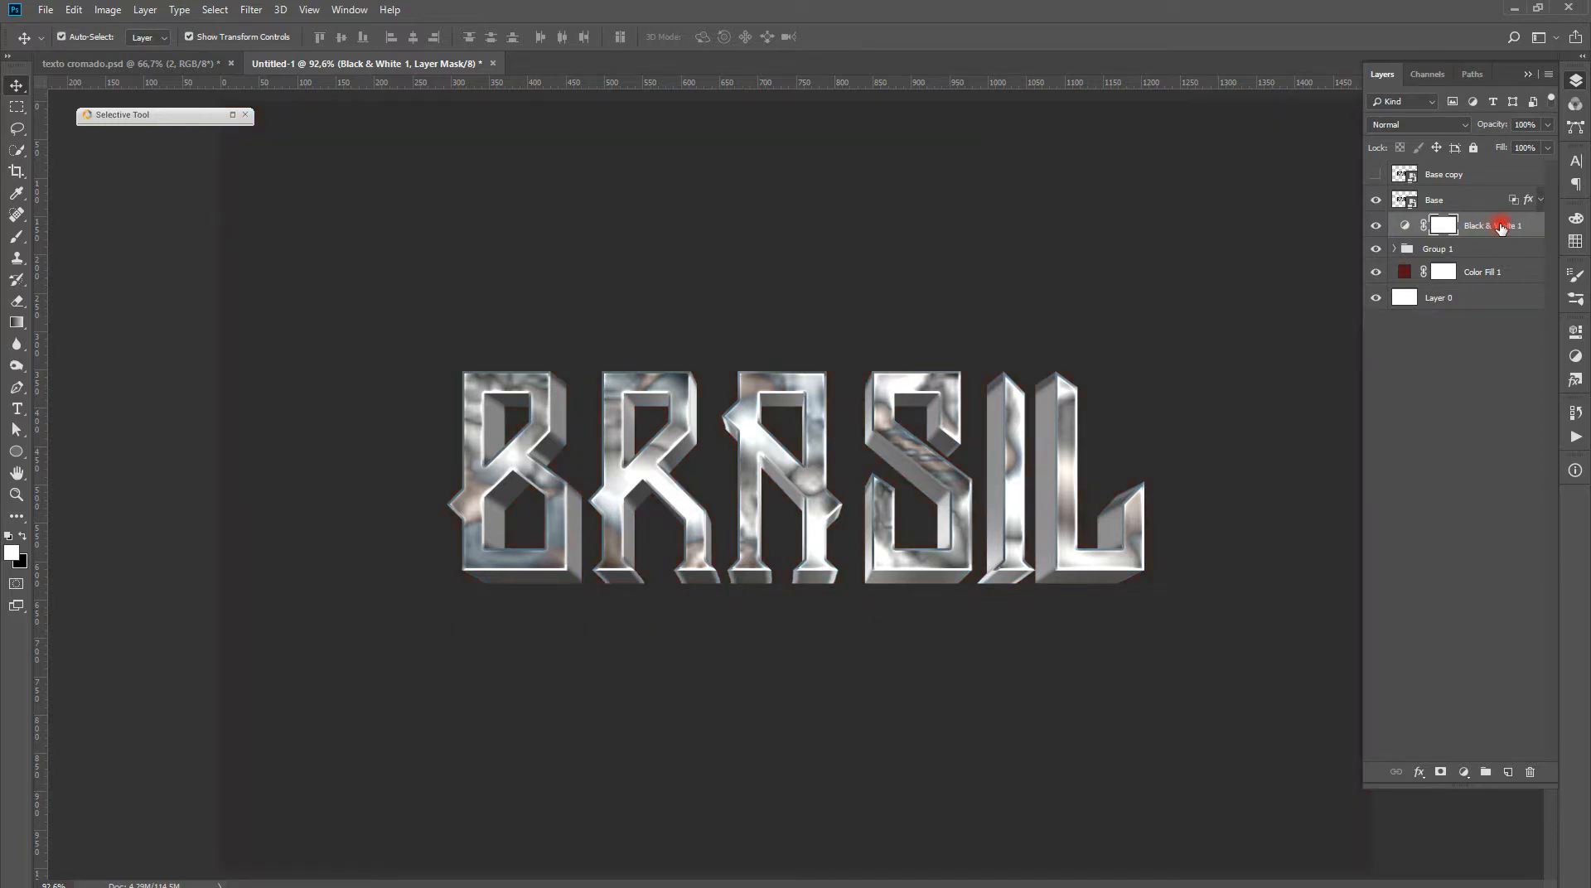
key(ctrl)
key(ctrl+alt+g)
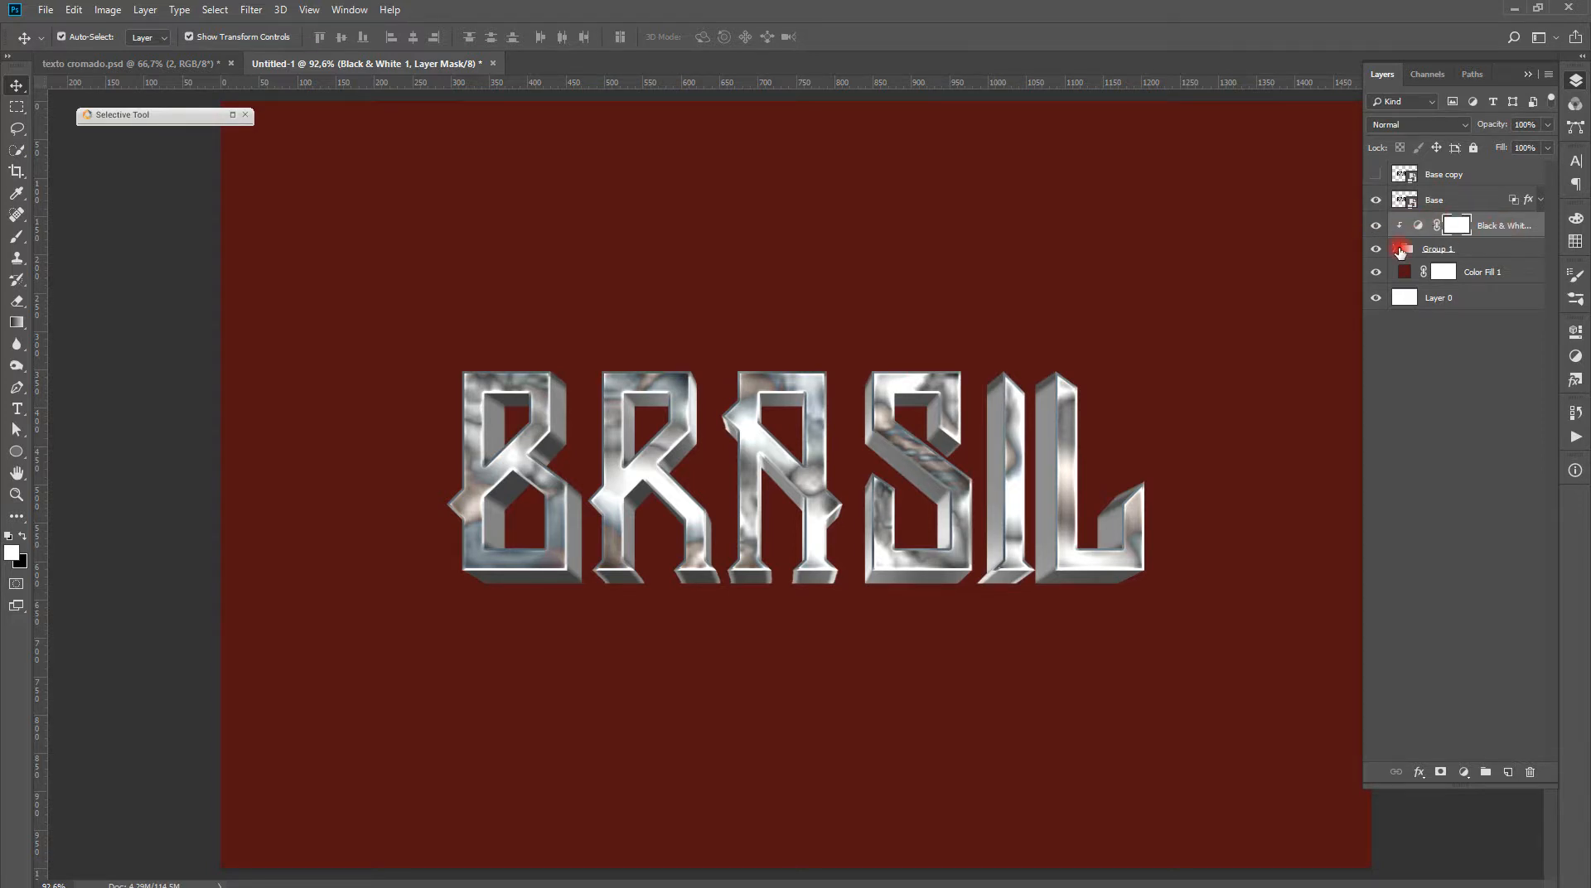
Set Yellows to 25 in the Black & White adjustment to darken the 3D sides, and return to the layer list
click(1418, 227)
click(1418, 227)
double_click(1418, 229)
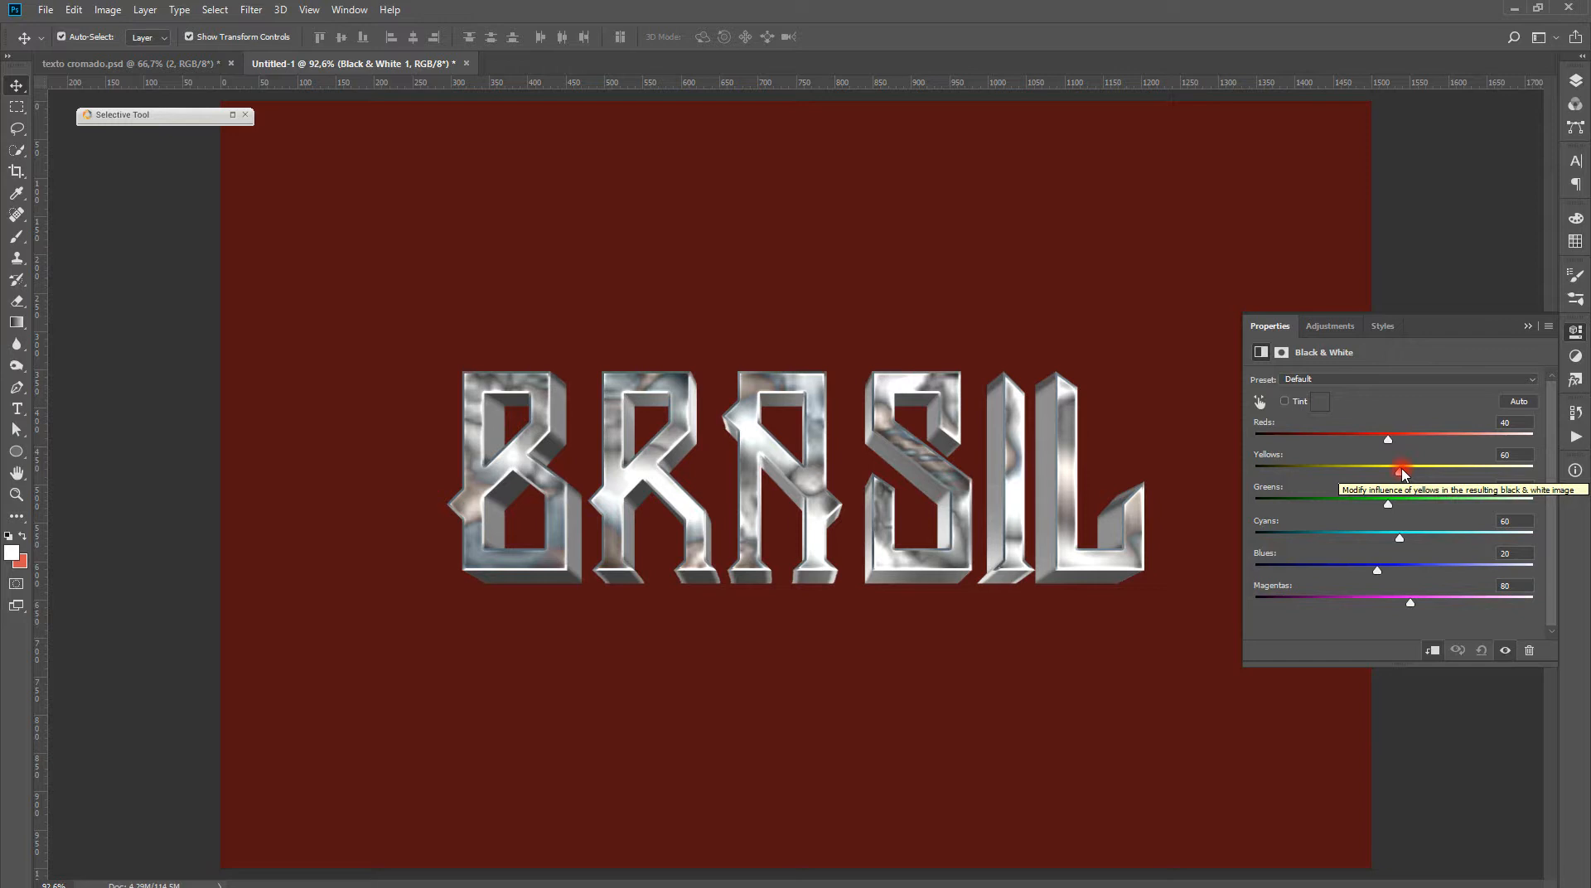
mouse_move(1400, 473)
mouse_down()
mouse_move(1307, 482)
mouse_move(1521, 490)
mouse_move(1382, 497)
mouse_up()
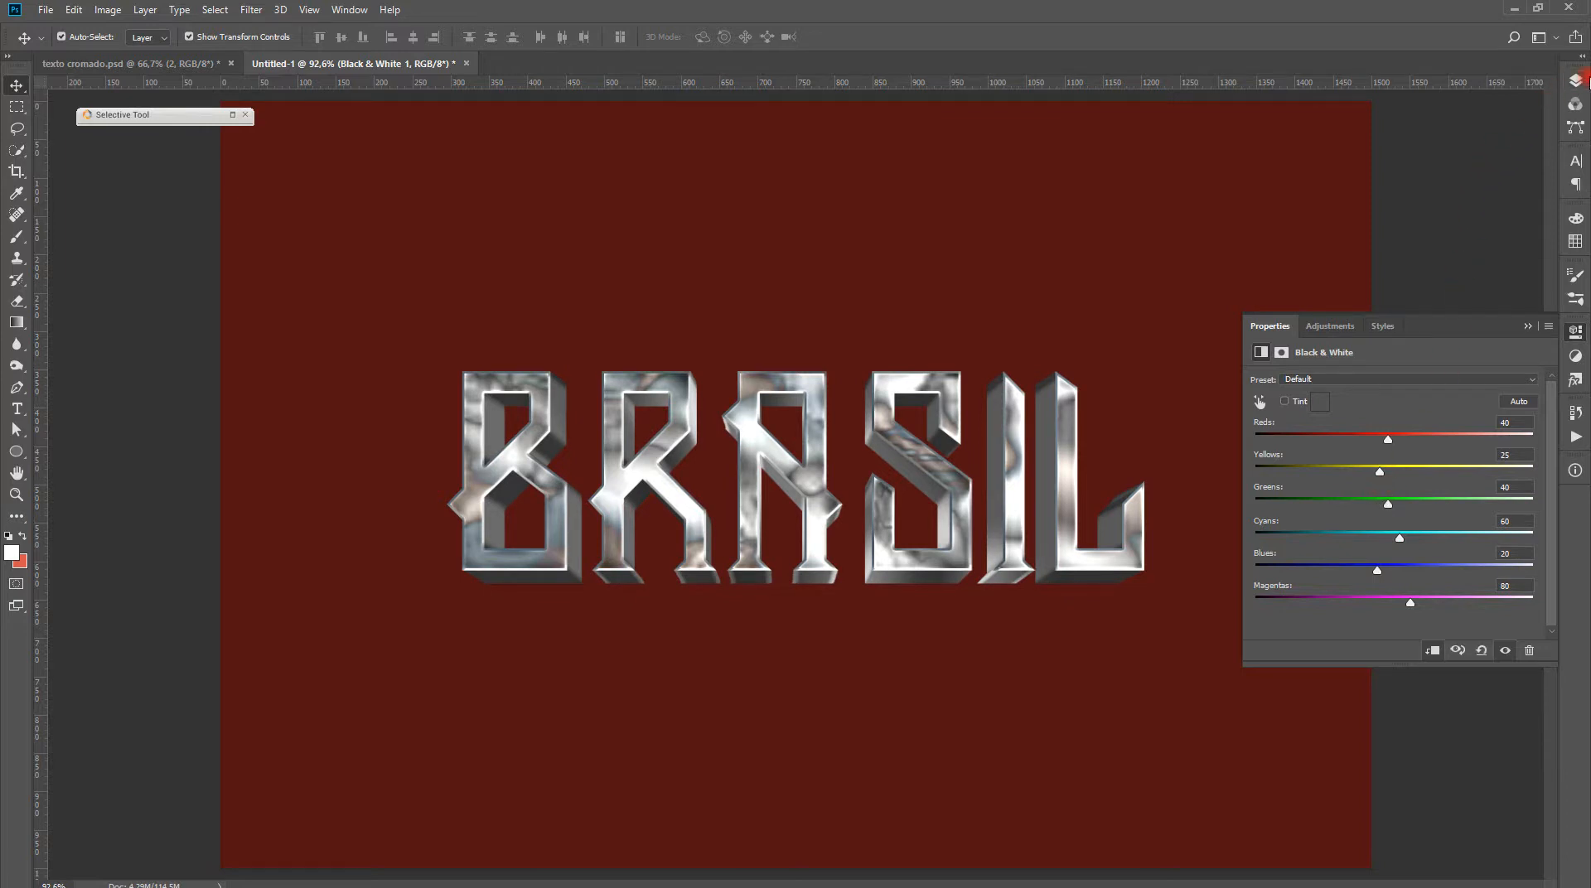
click(1575, 81)
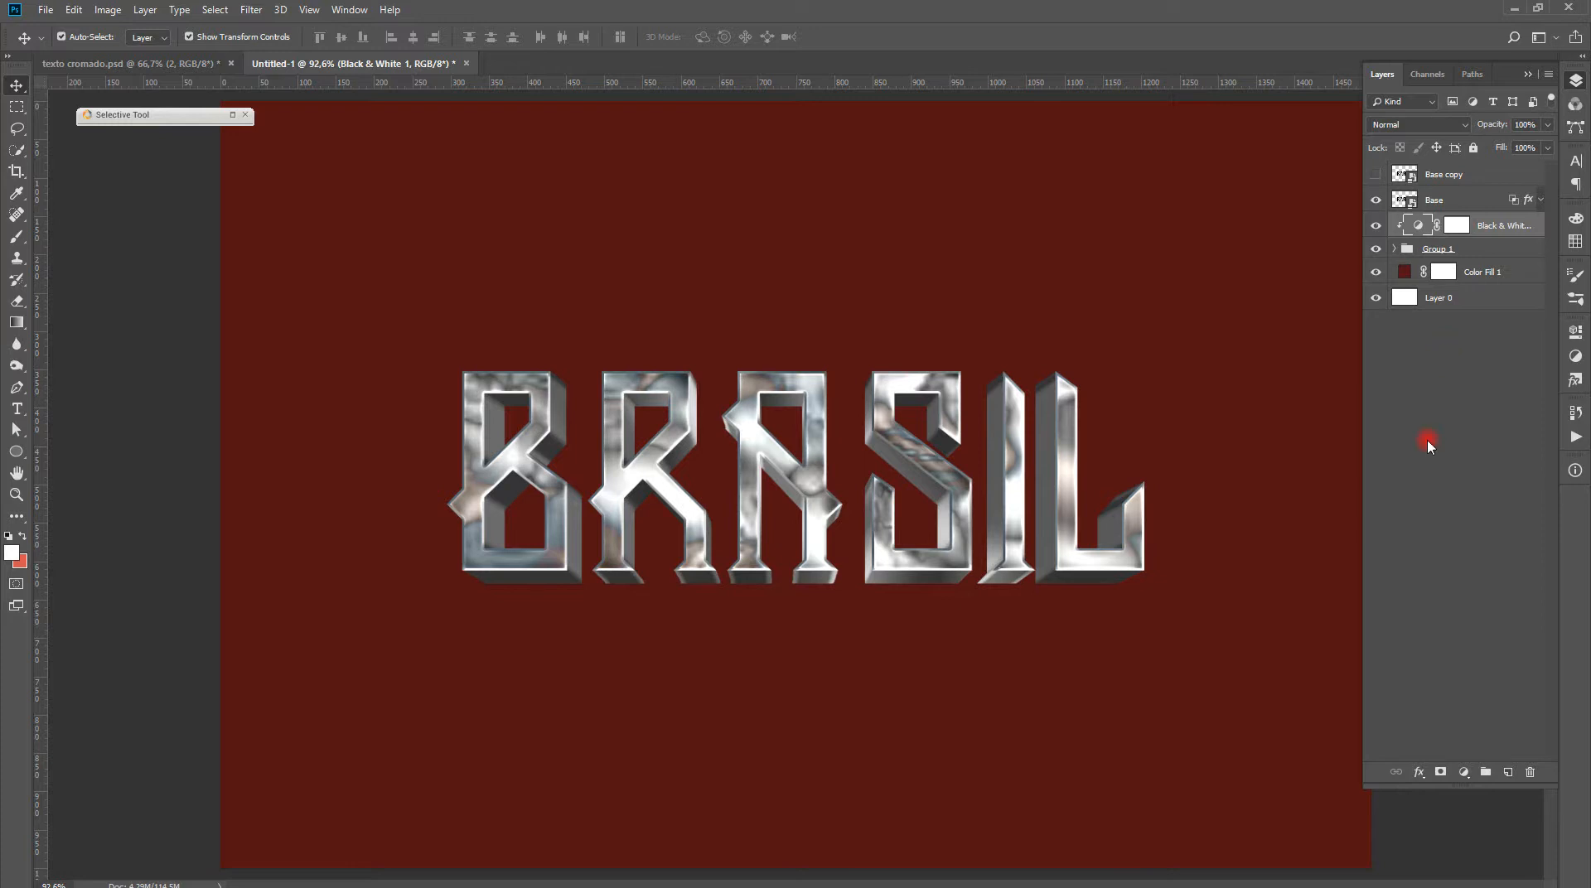
click(1462, 771)
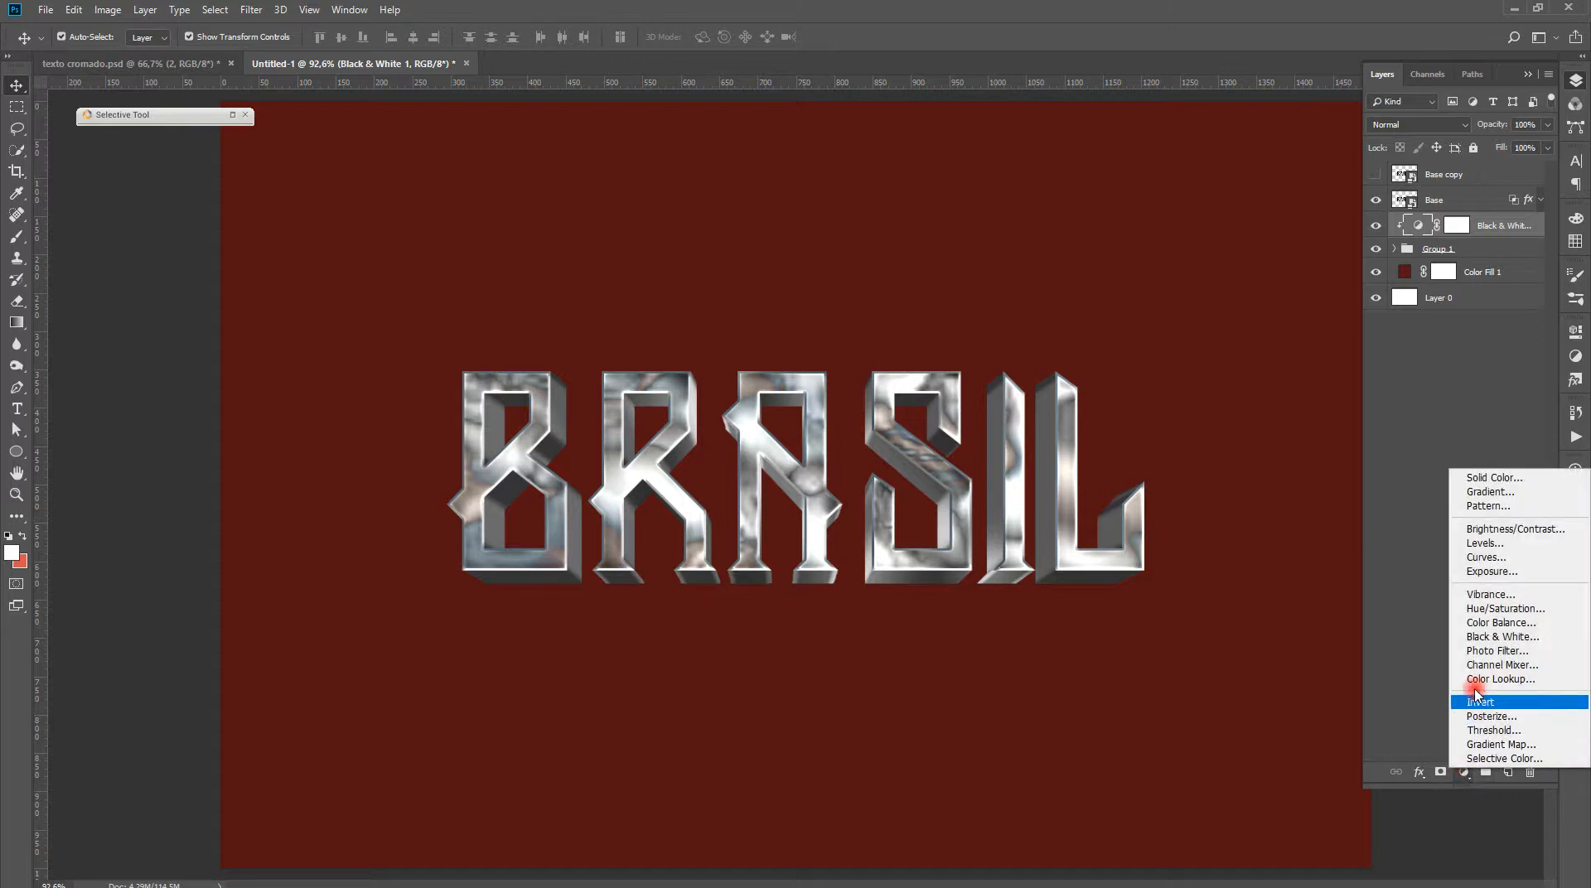
click(1479, 479)
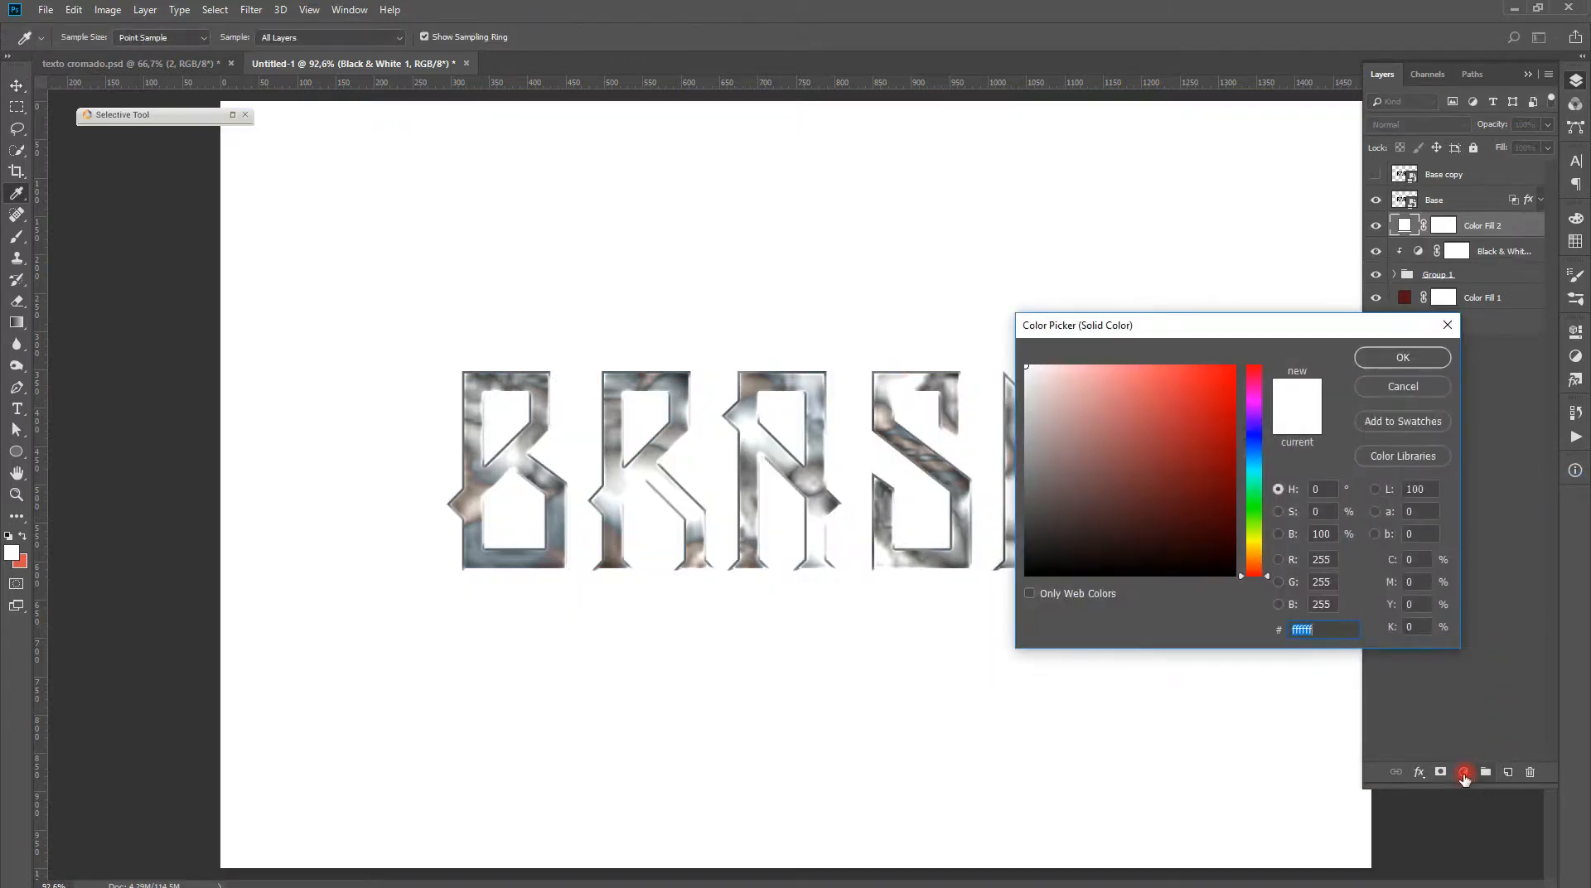
click(1369, 389)
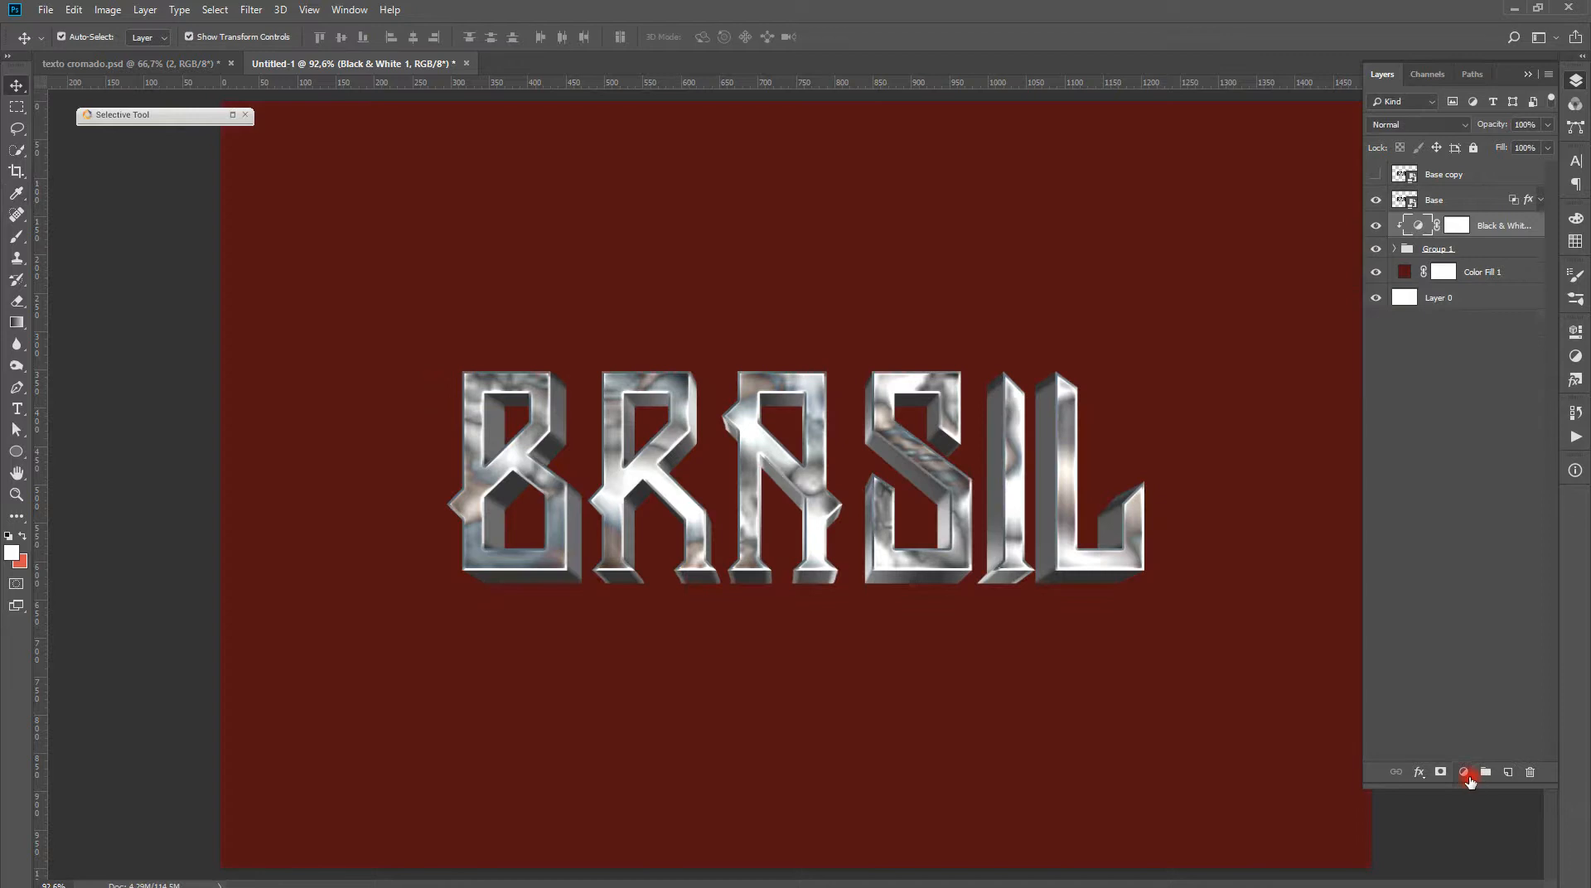
Add a blue (#5589e0) Solid Color fill layer directly above the Black & White adjustment
click(1464, 772)
click(1475, 484)
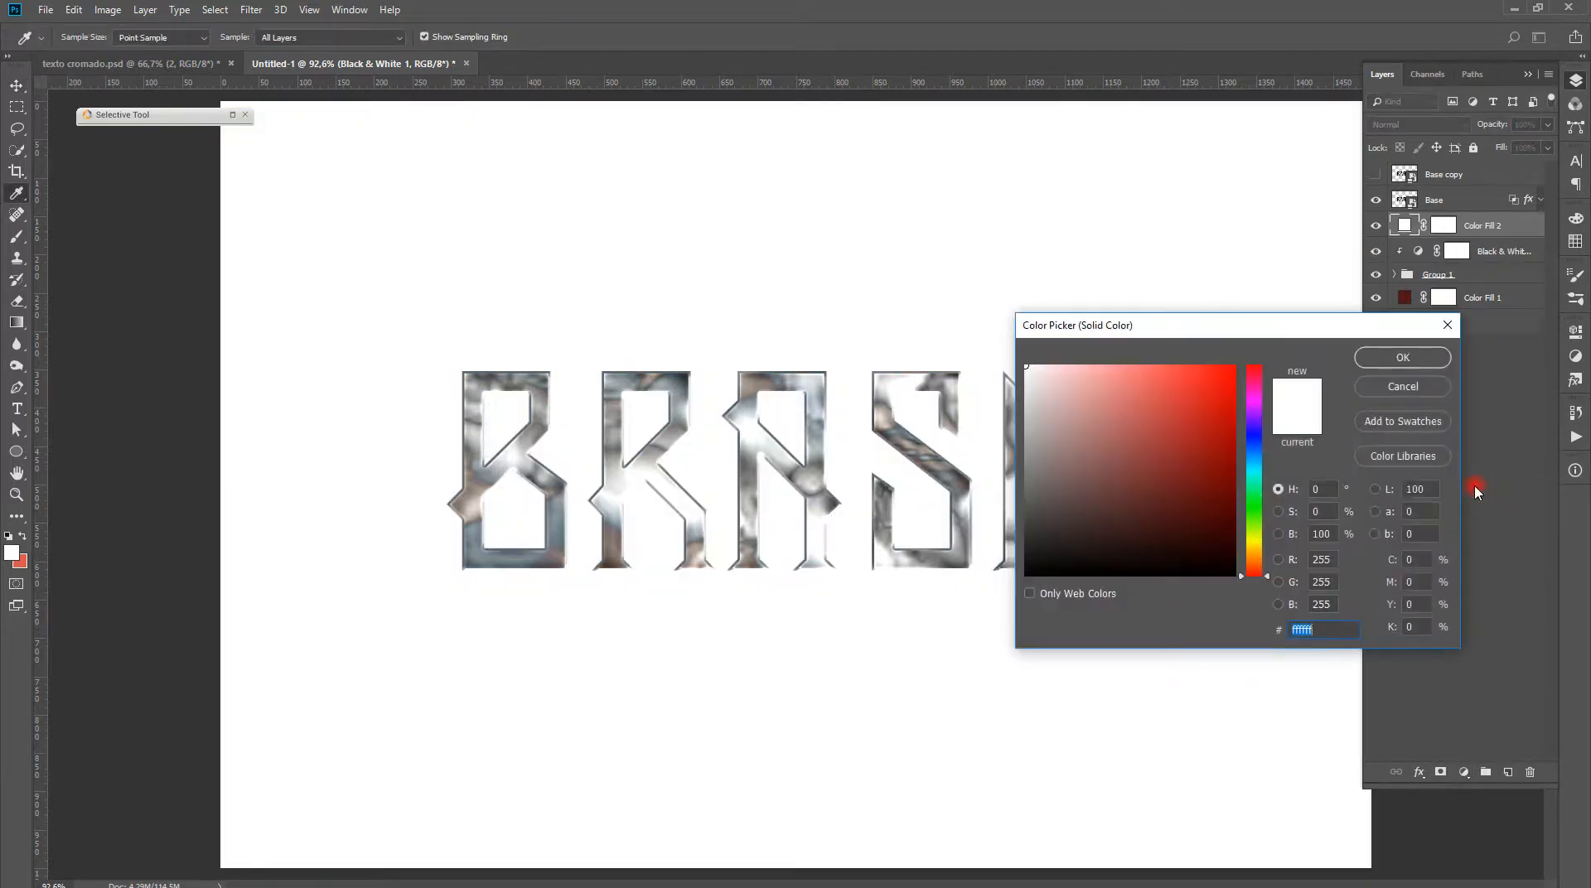
click(1255, 448)
click(1144, 411)
drag(1133, 393, 1173, 393)
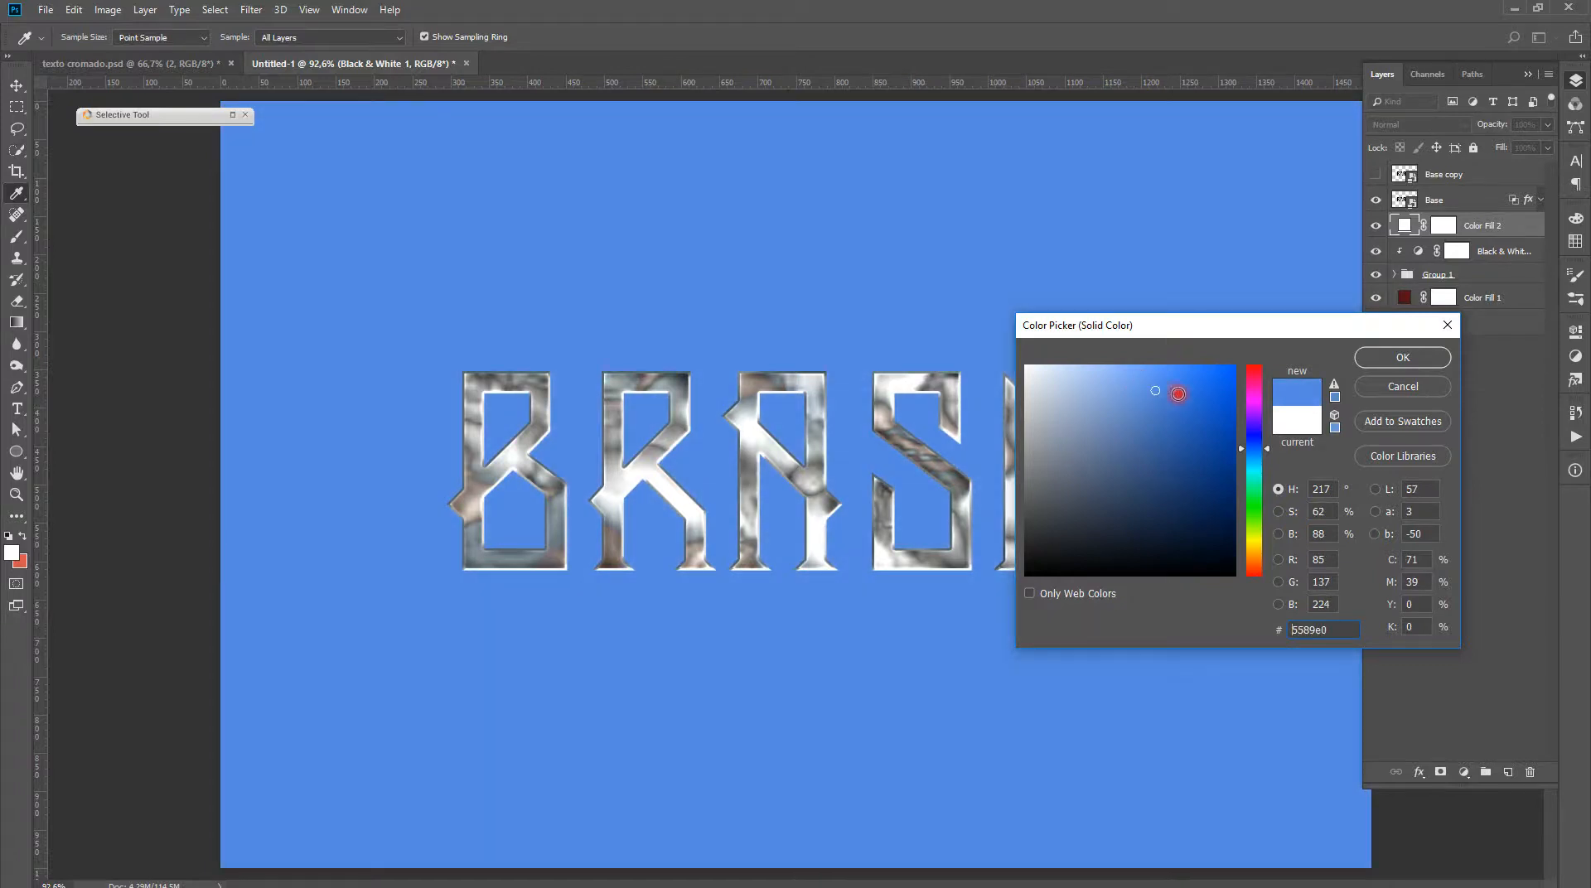
click(1390, 358)
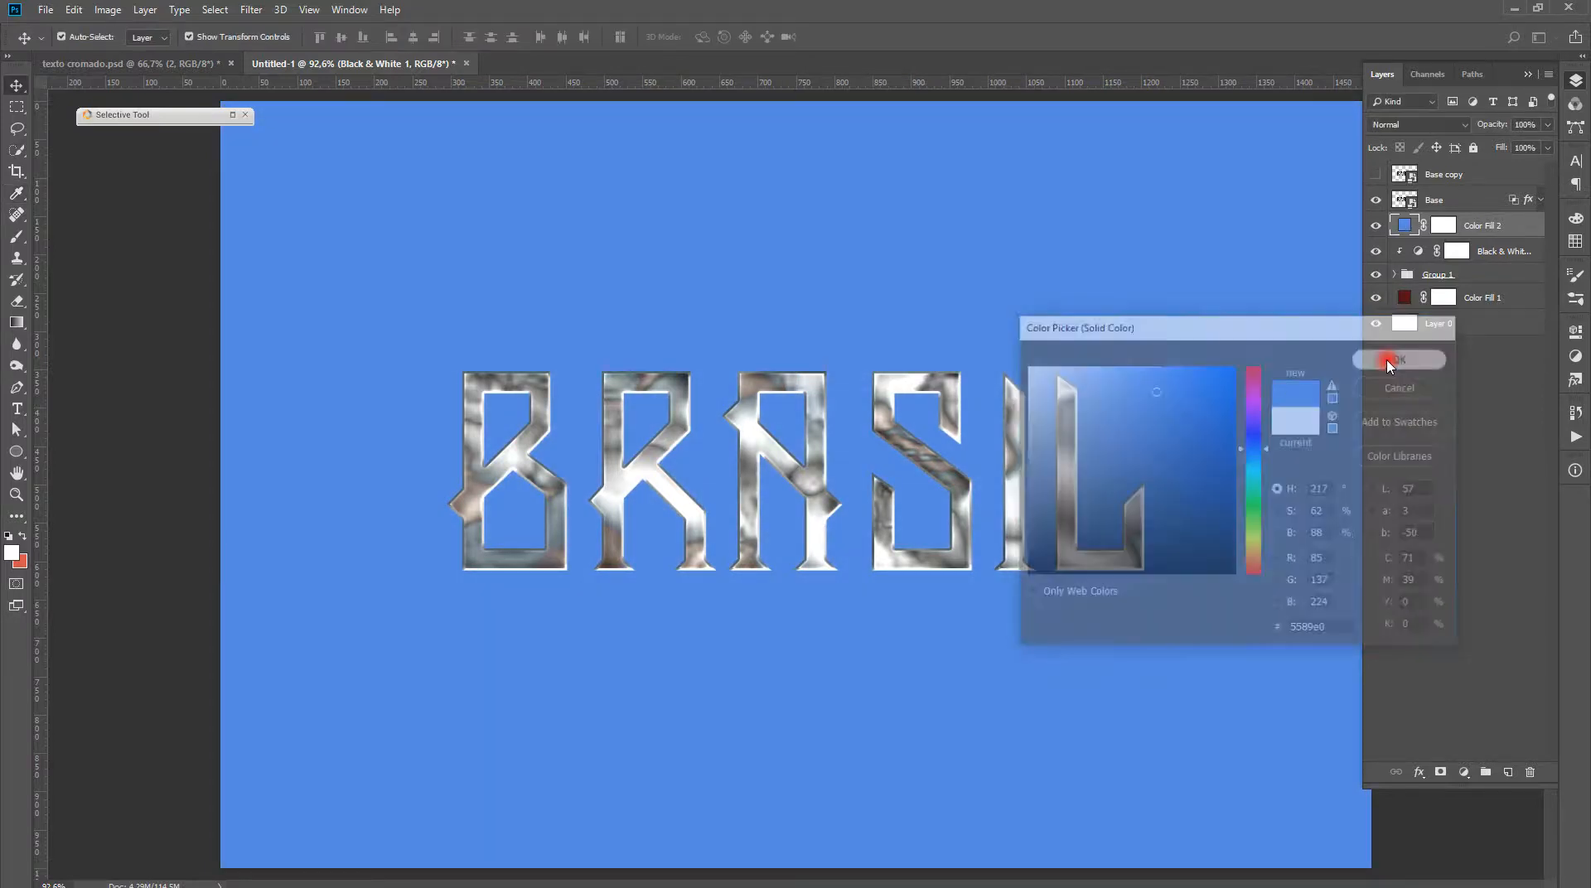
Clip the blue fill layer to Group 1 together with the Black & White adjustment so it colours only the 3D sides
click(1503, 252)
click(1501, 225)
key(ctrl)
key(ctrl+alt+g)
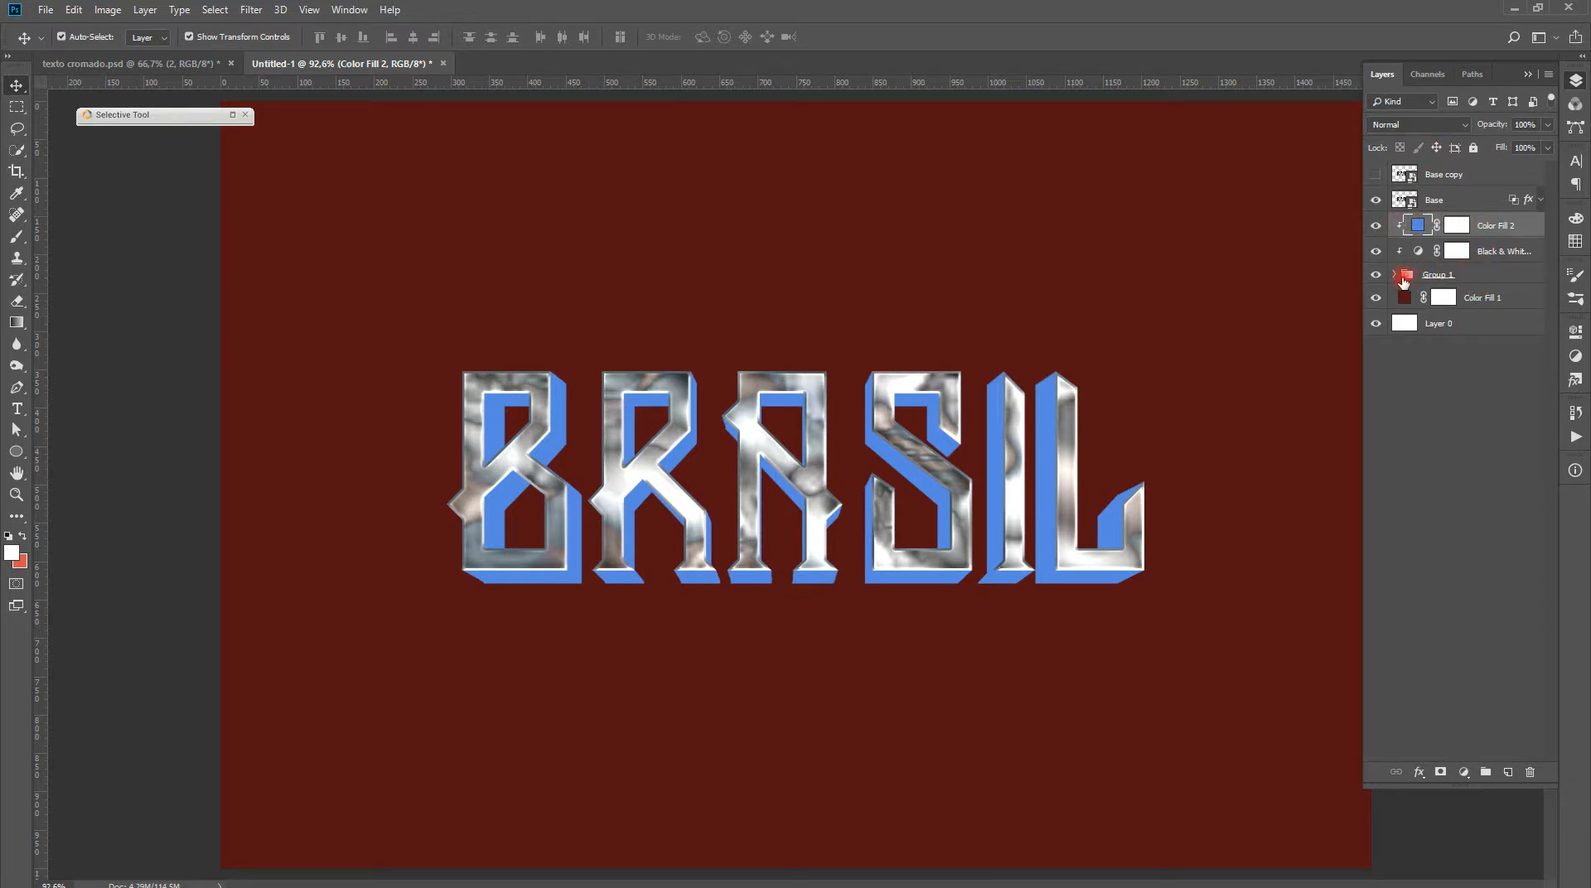
Check the two clipped layers above Group 1, toggling the visibility of the Black & White adjustment off and on
click(1504, 251)
click(1506, 230)
click(1493, 251)
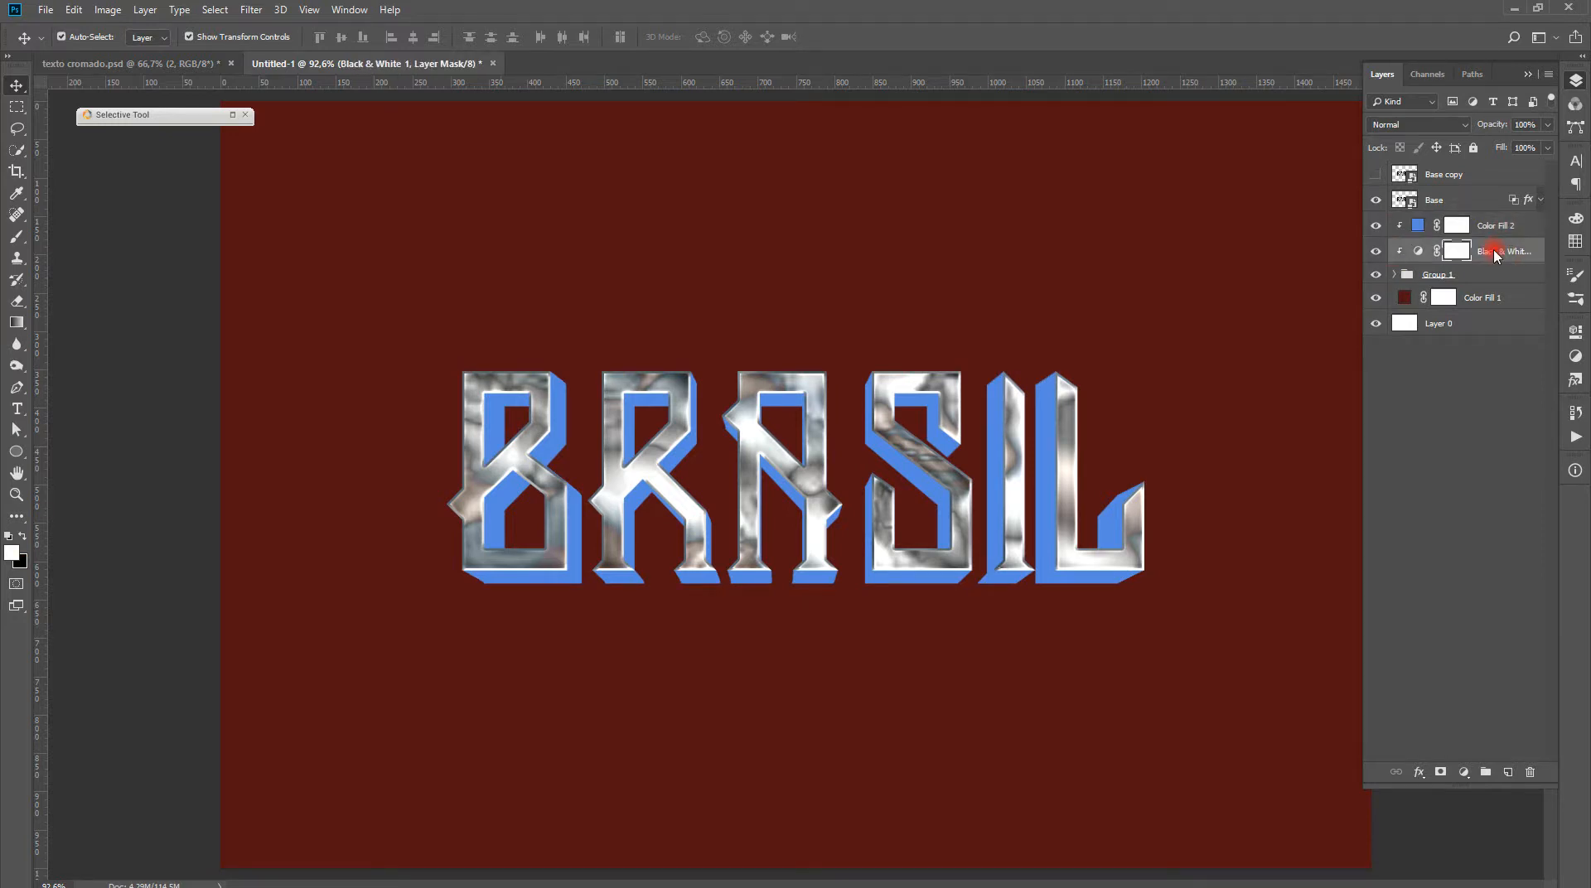
click(1491, 226)
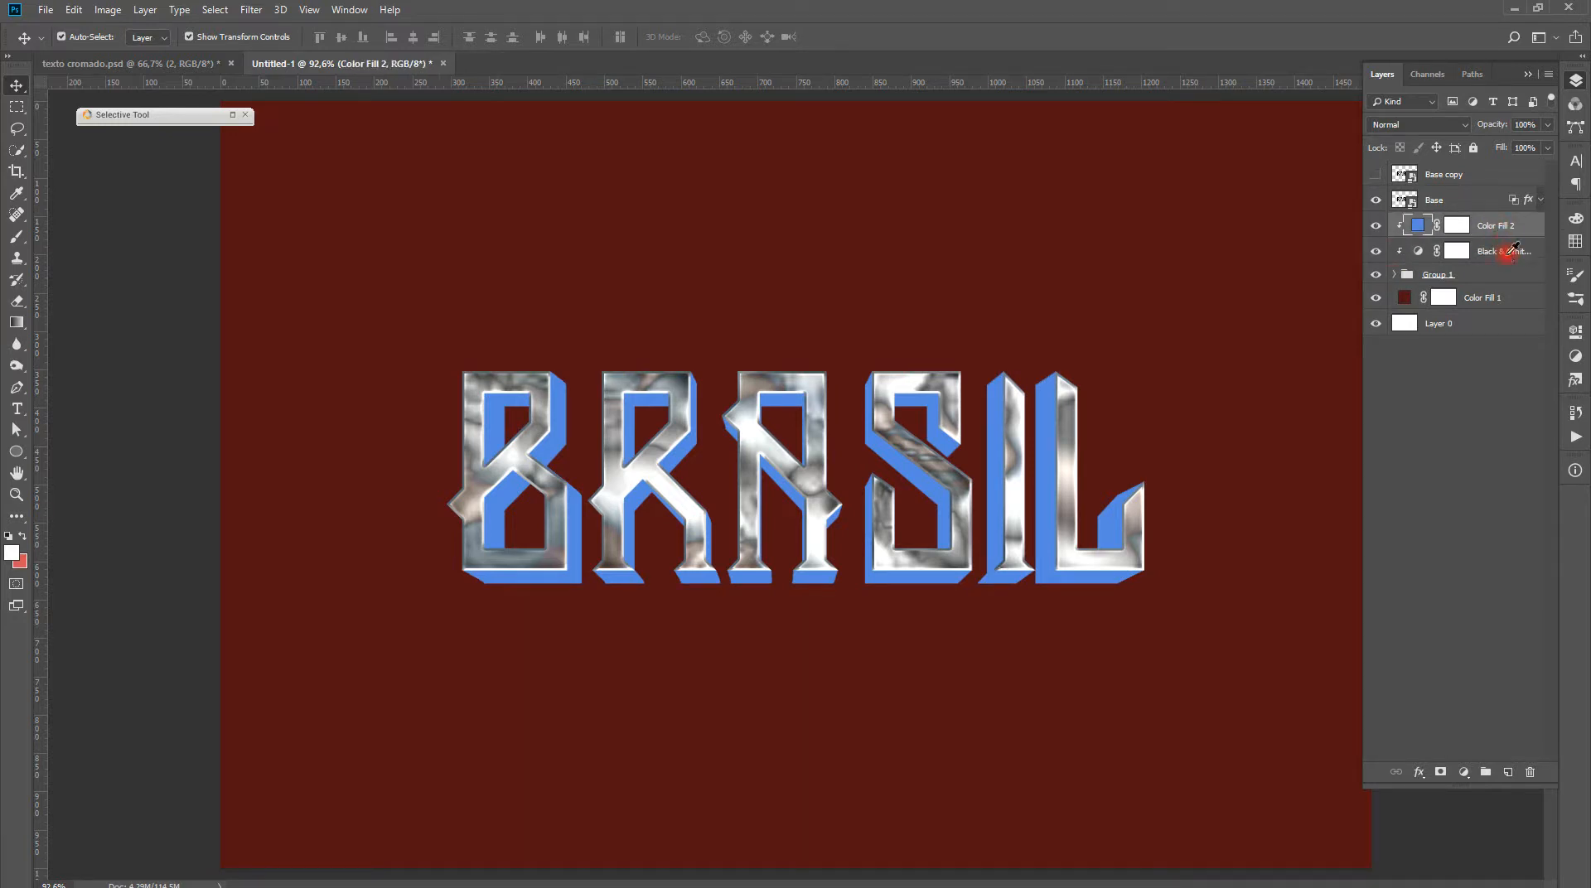
click(1504, 252)
click(1375, 253)
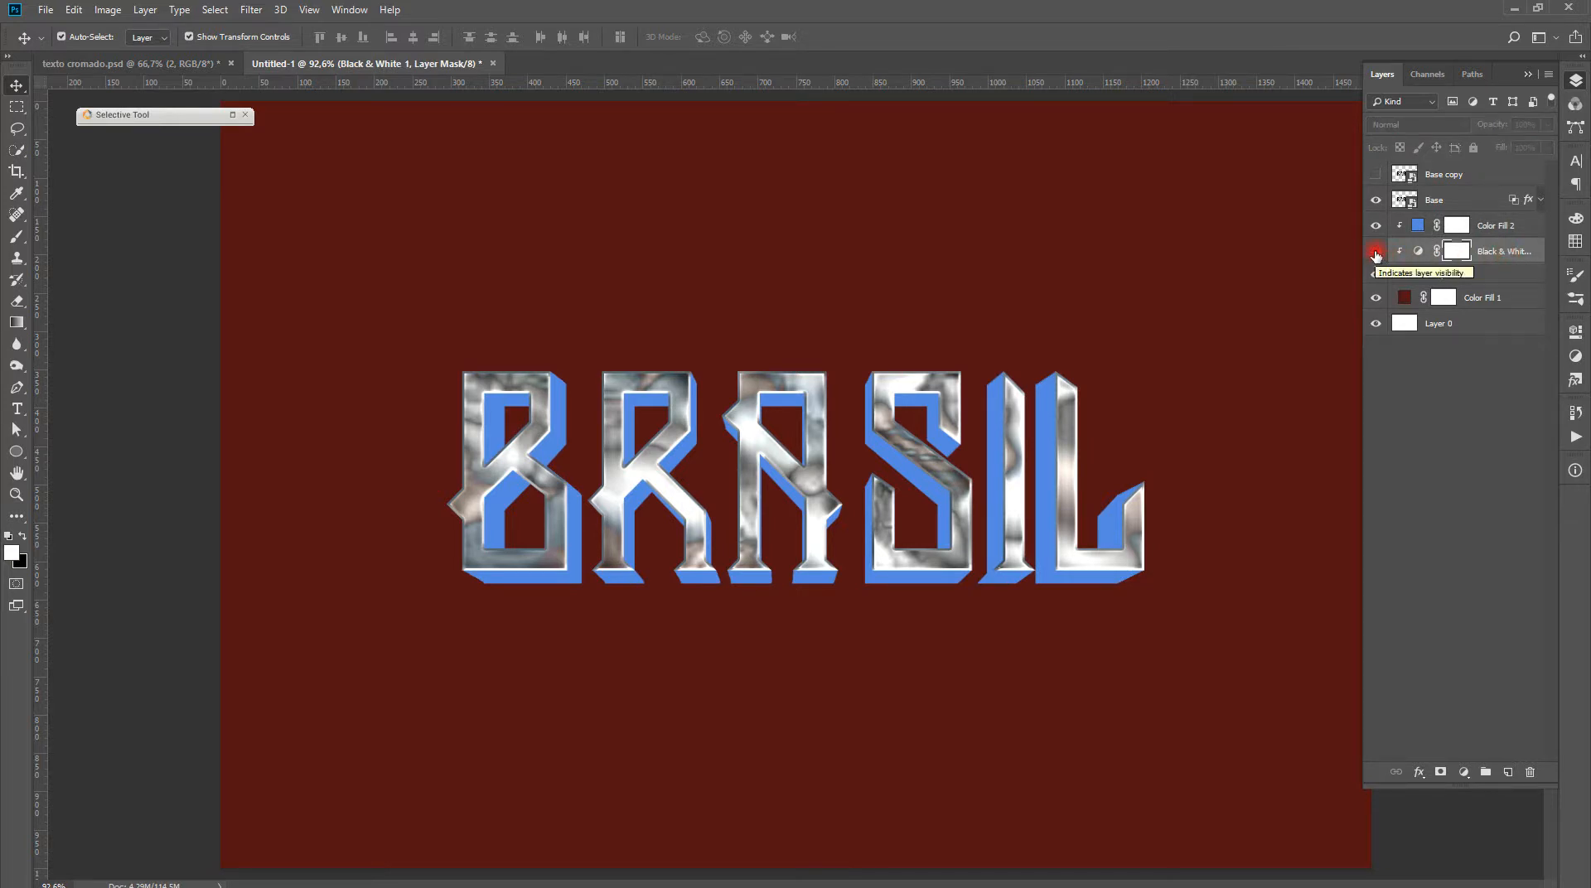
click(1375, 252)
Set the blue fill layer's blend mode to Color and its opacity to 18%
click(1504, 231)
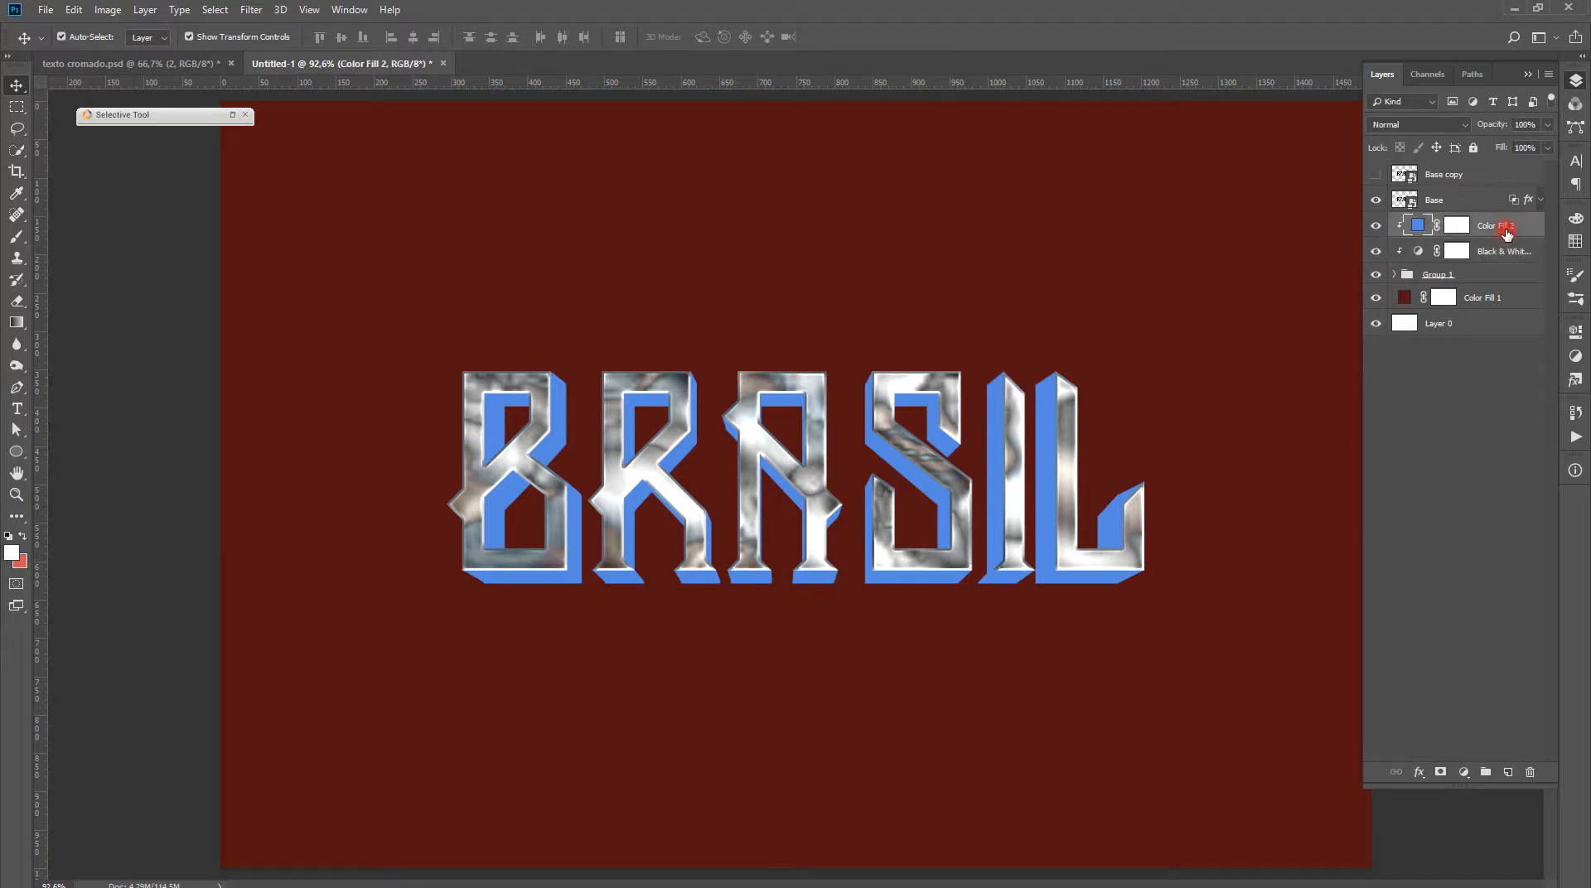
click(1465, 128)
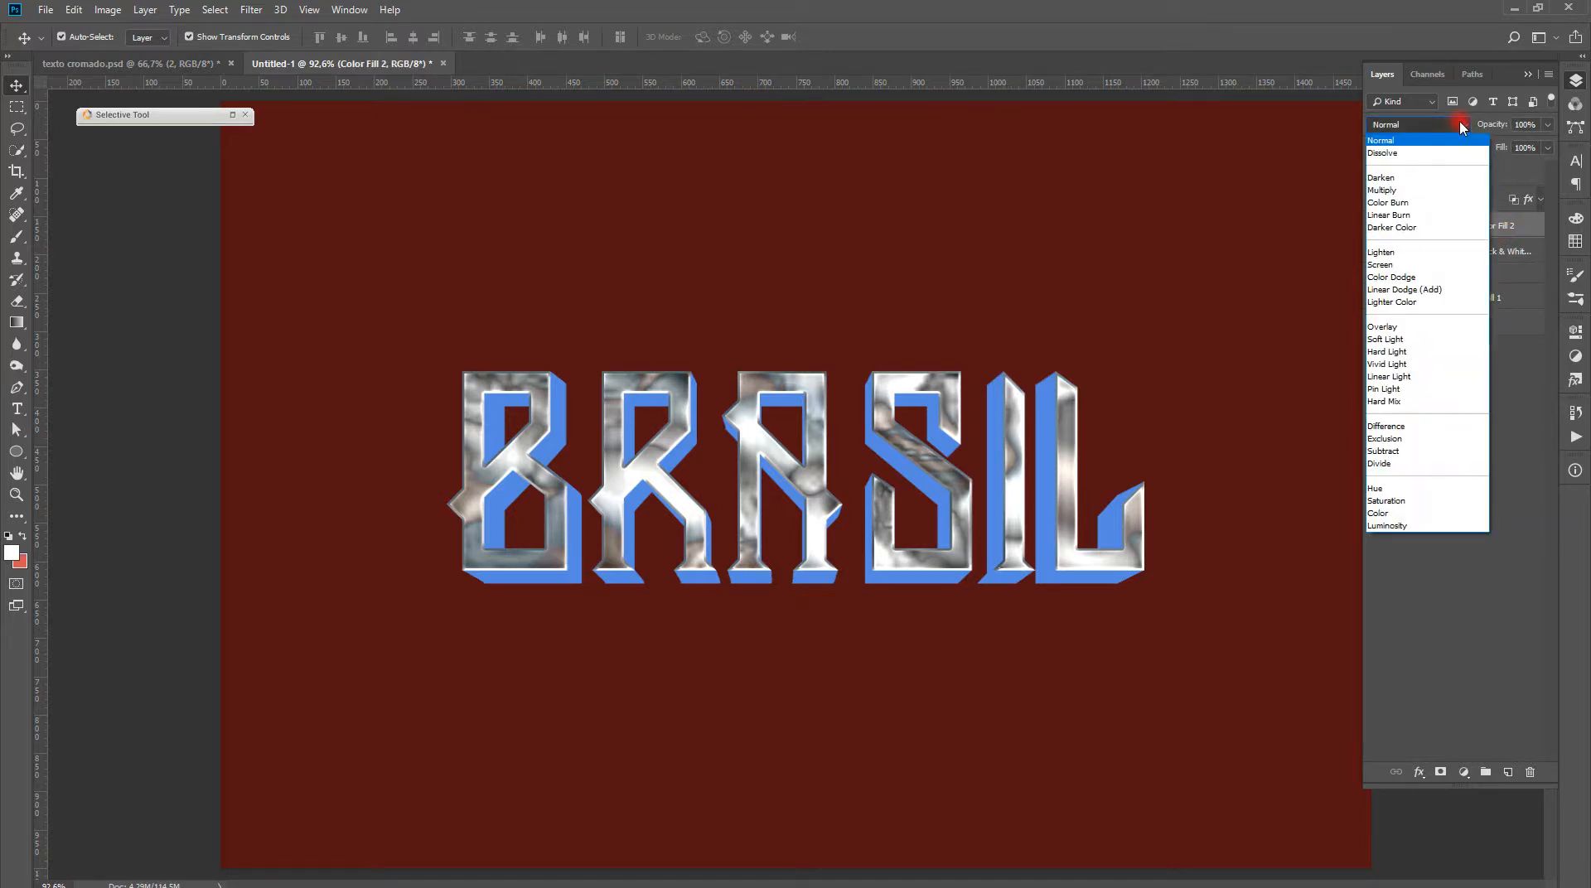
click(1377, 513)
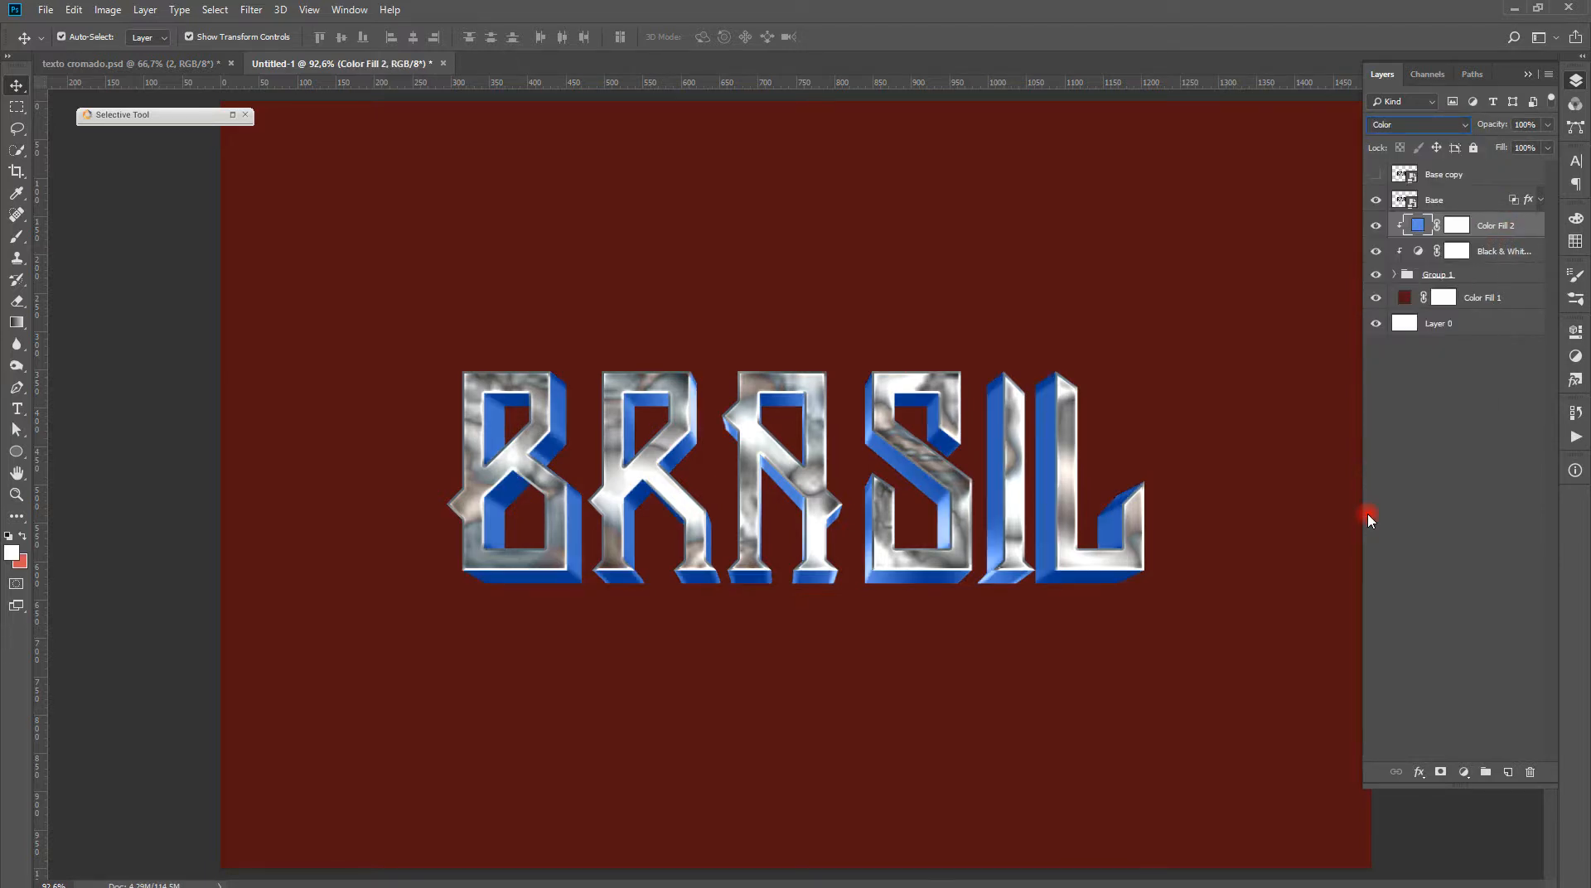
click(1546, 125)
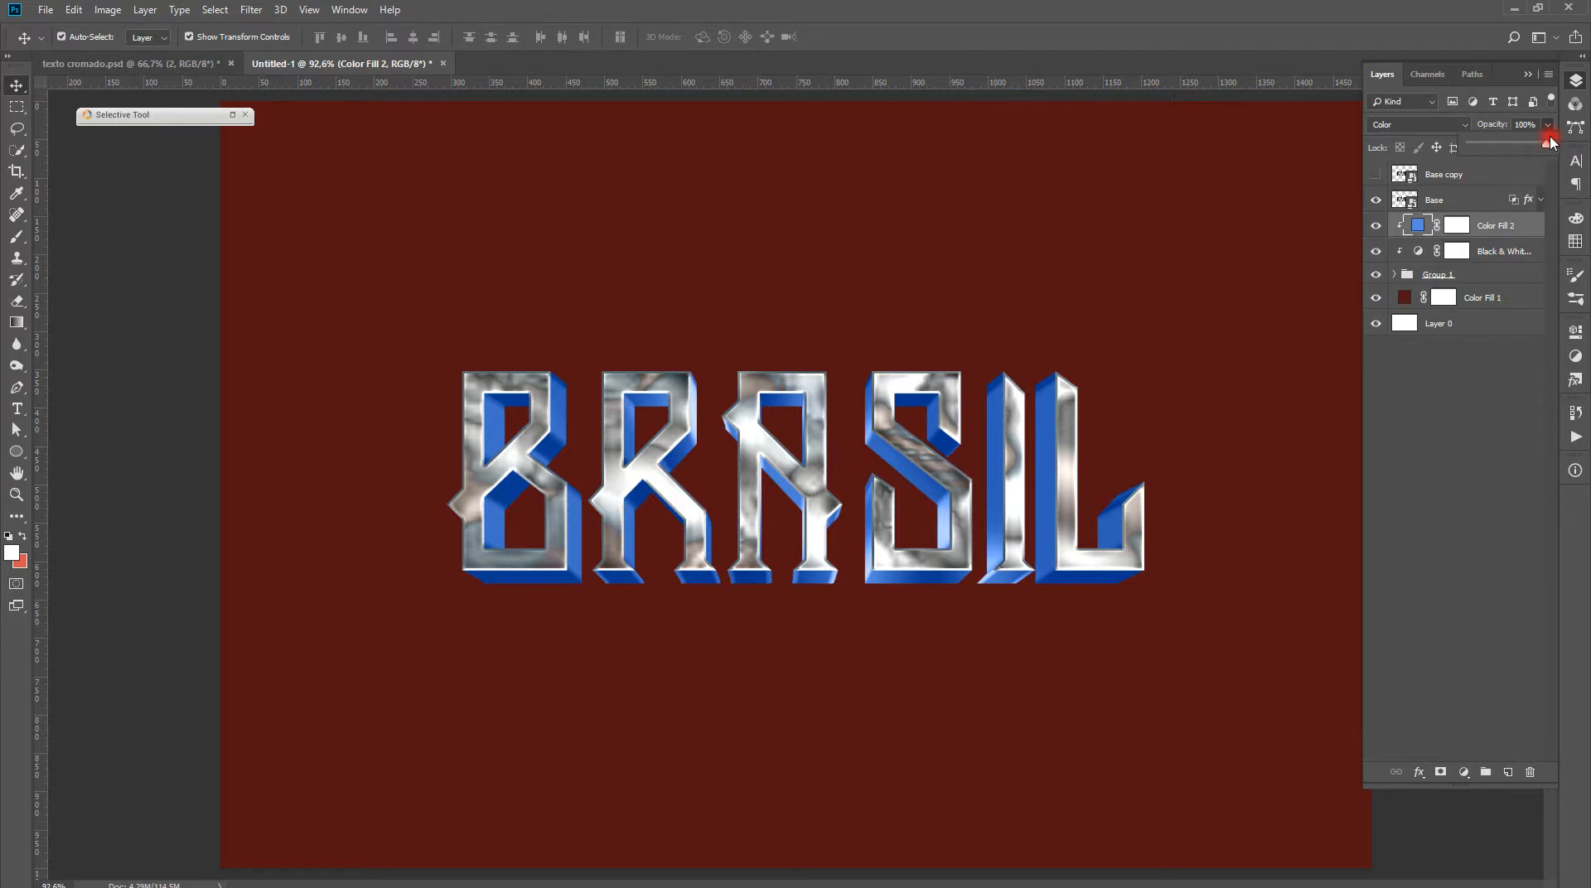
drag(1547, 146, 1484, 150)
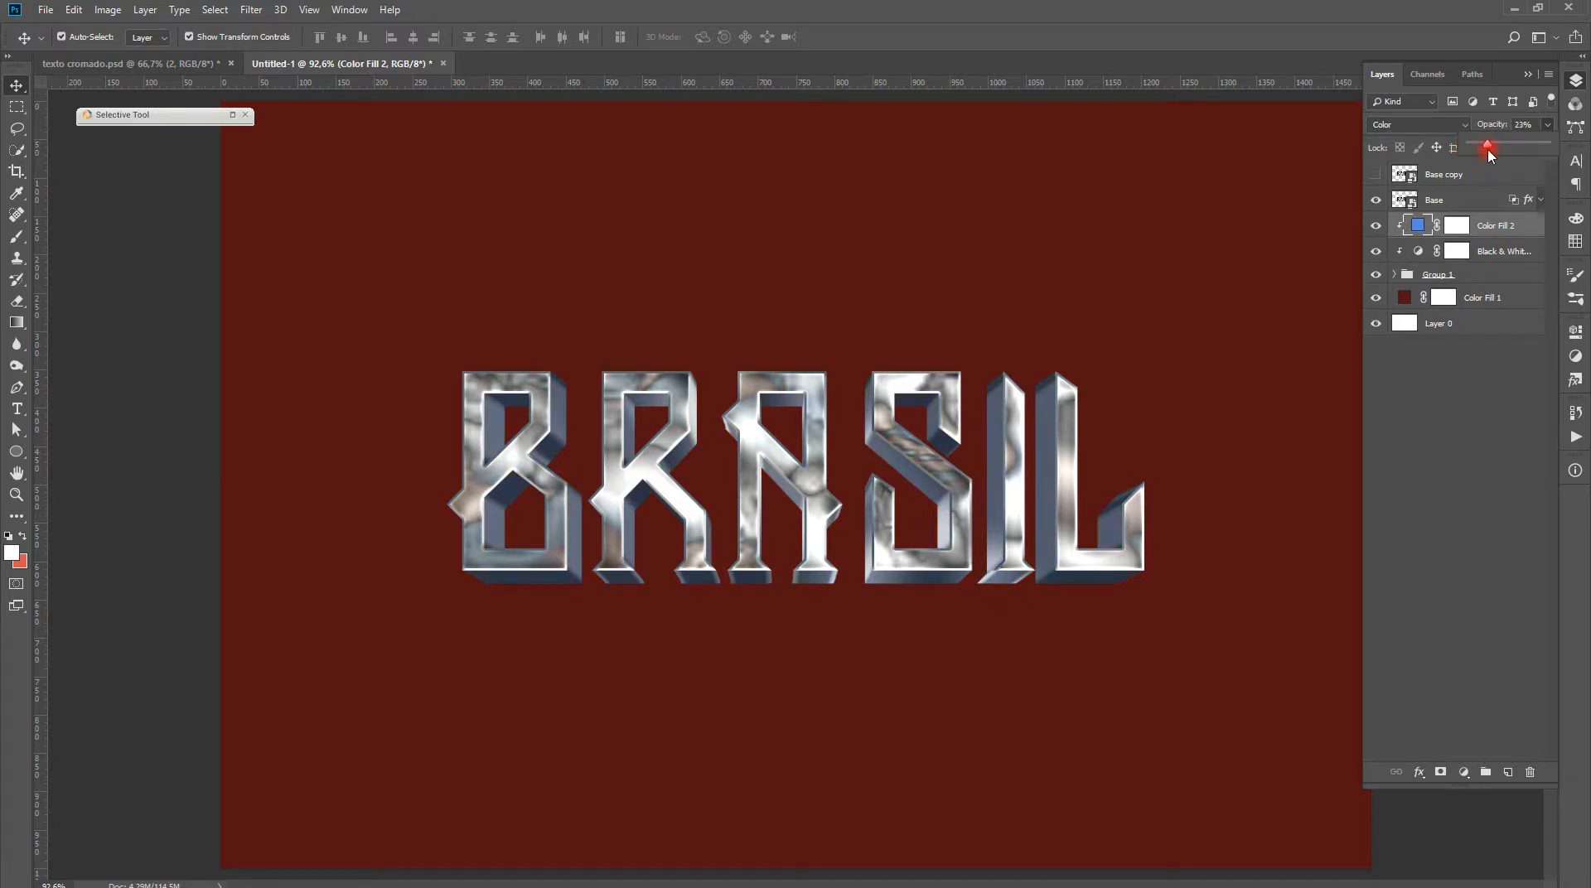
drag(1488, 149, 1484, 149)
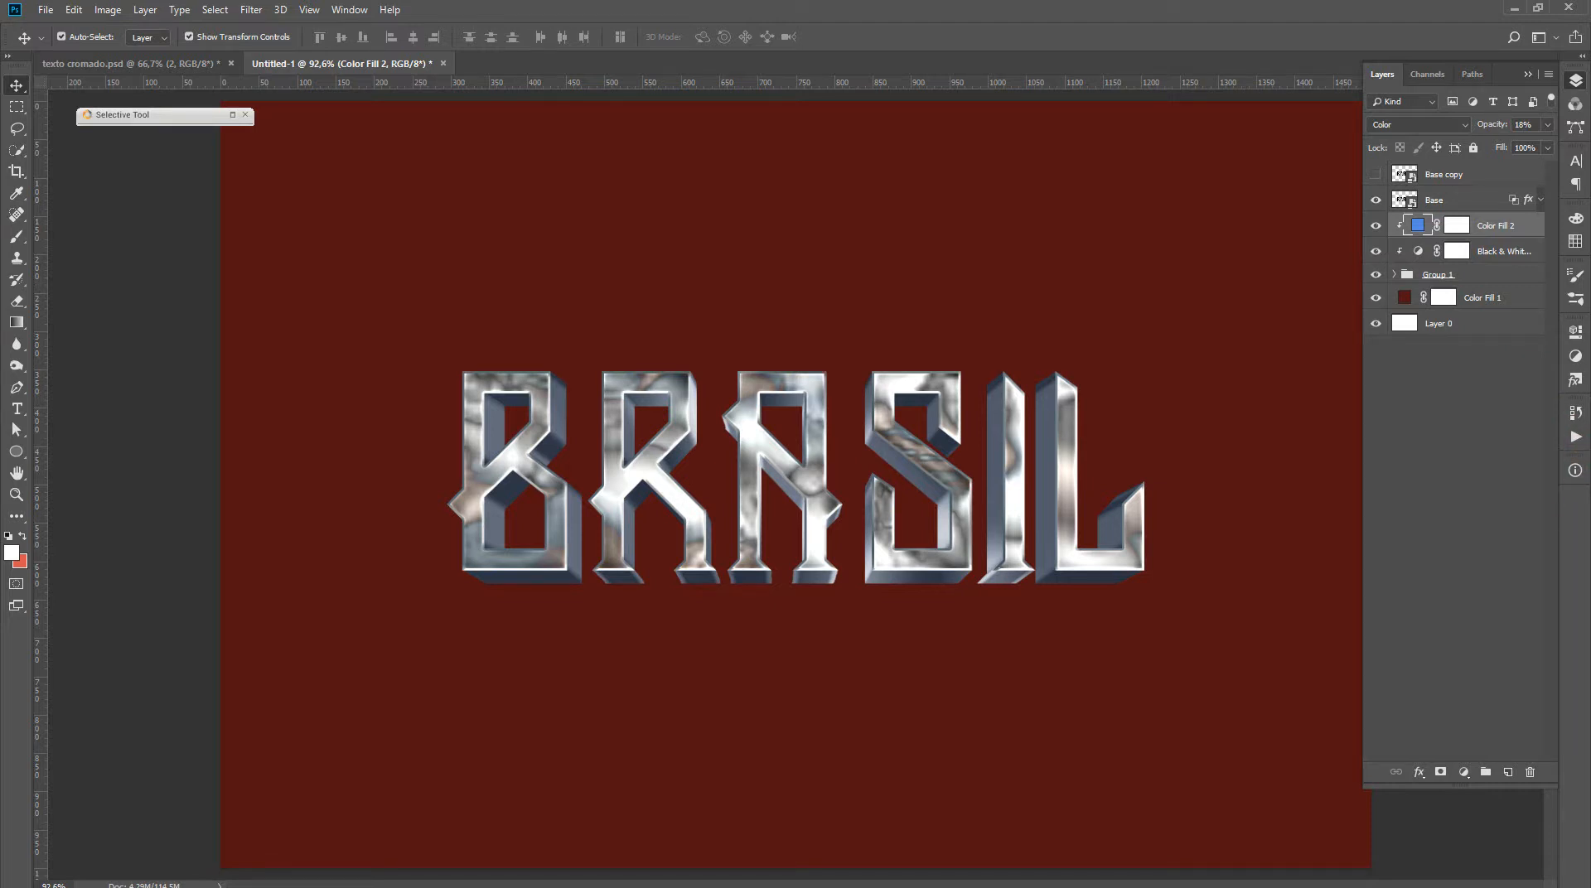
Place the crumpled foil JPG from the Área de Trabalho folder in File Explorer into the Untitled-1 document
key(alt+Tab)
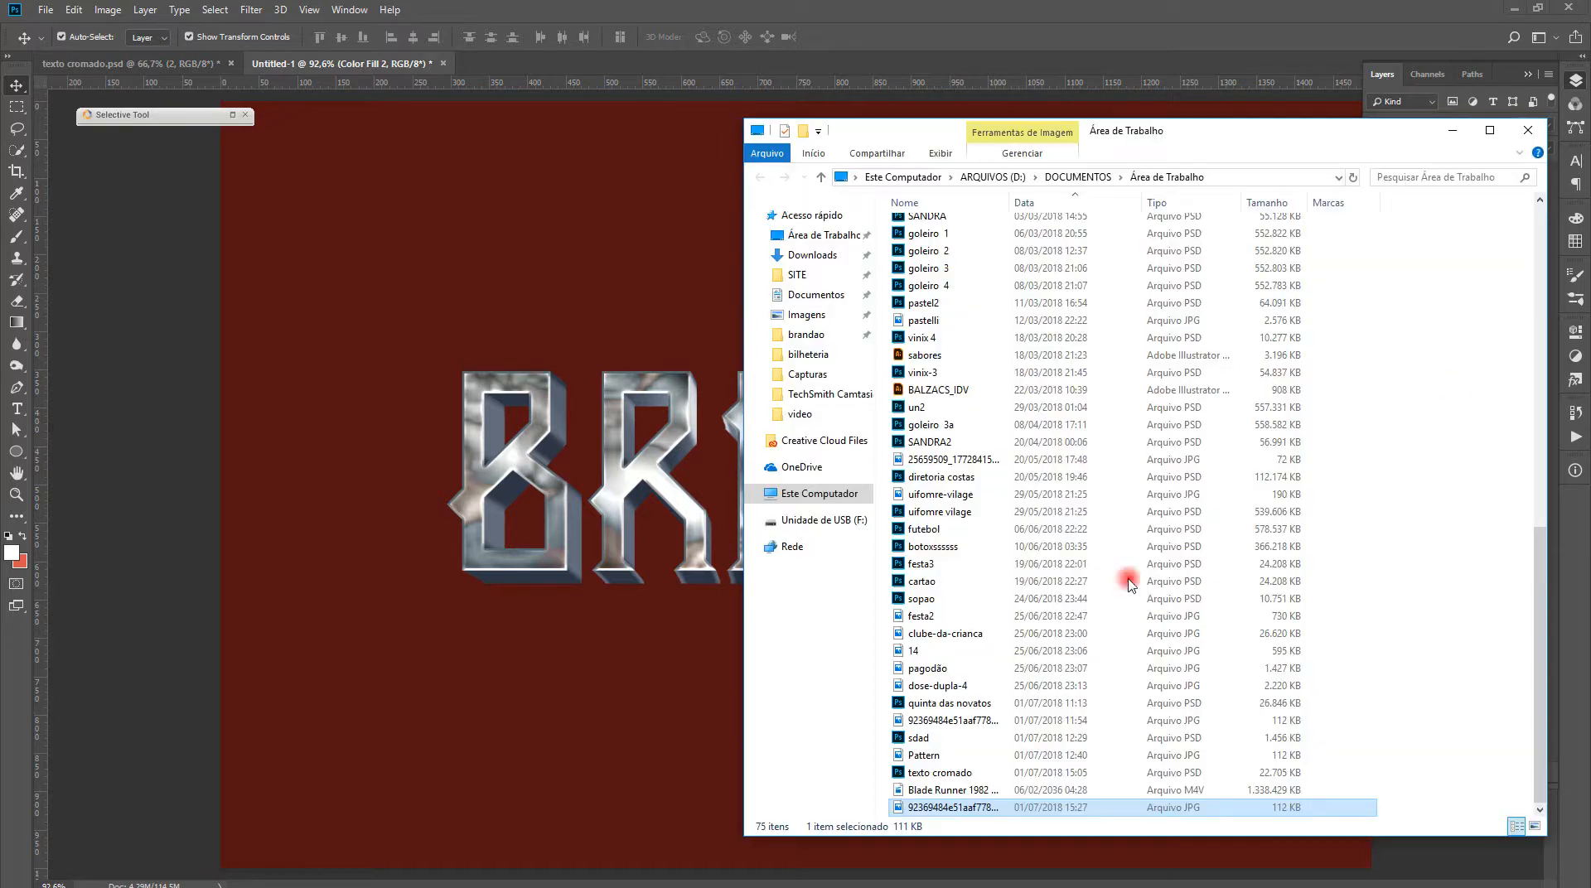
drag(922, 816, 429, 218)
key(Return)
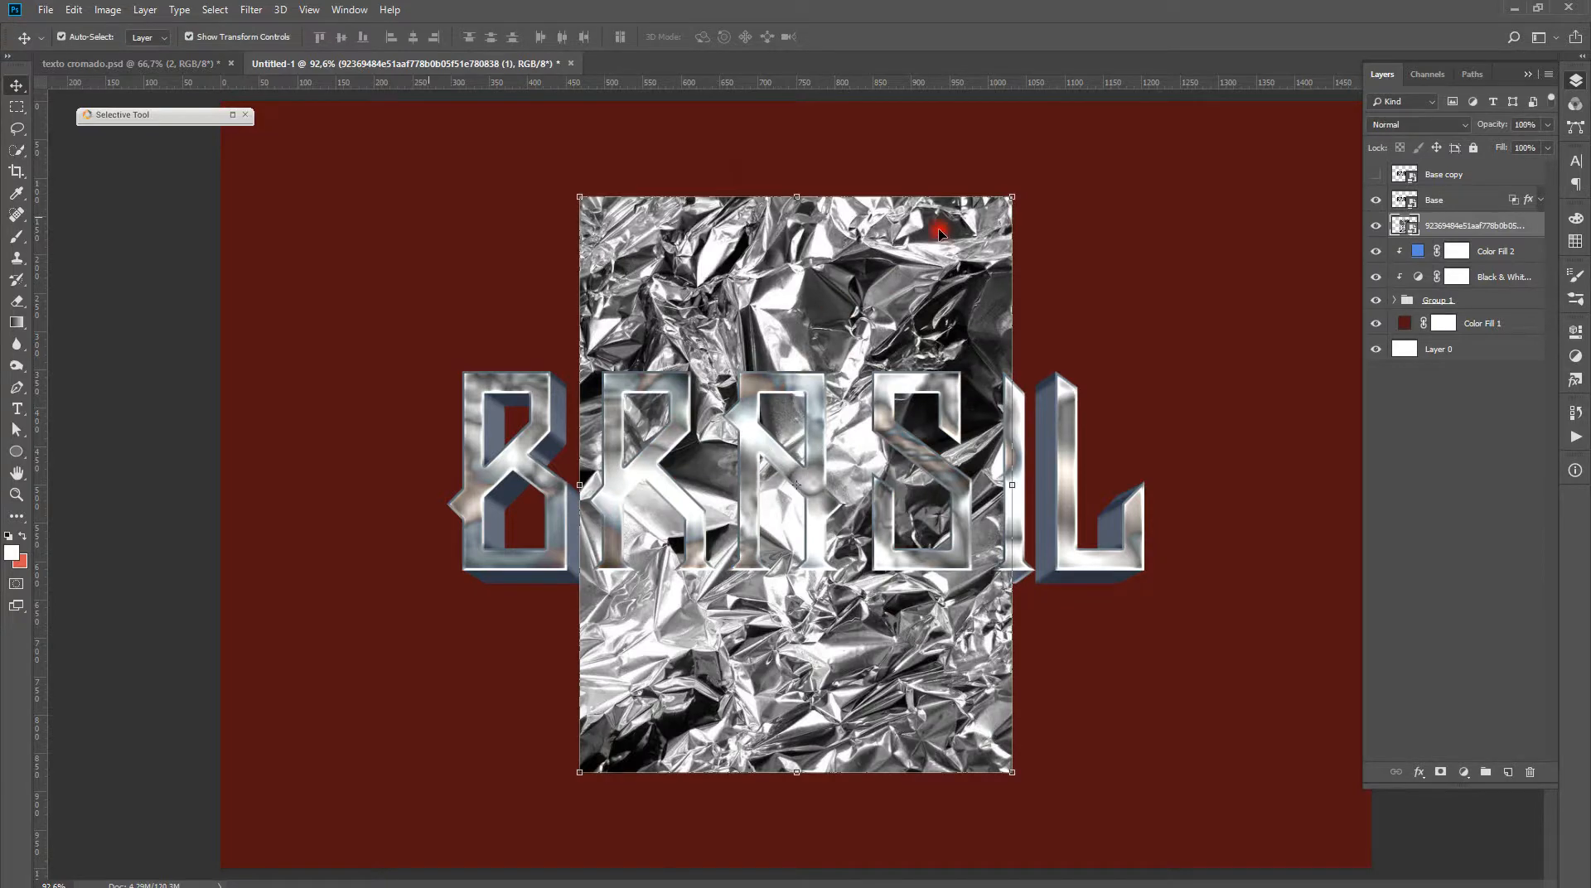
Enlarge the foil image to span the BRASIL lettering and move it directly above Group 1, clipped to the group
drag(1019, 192, 1225, 56)
key(Return)
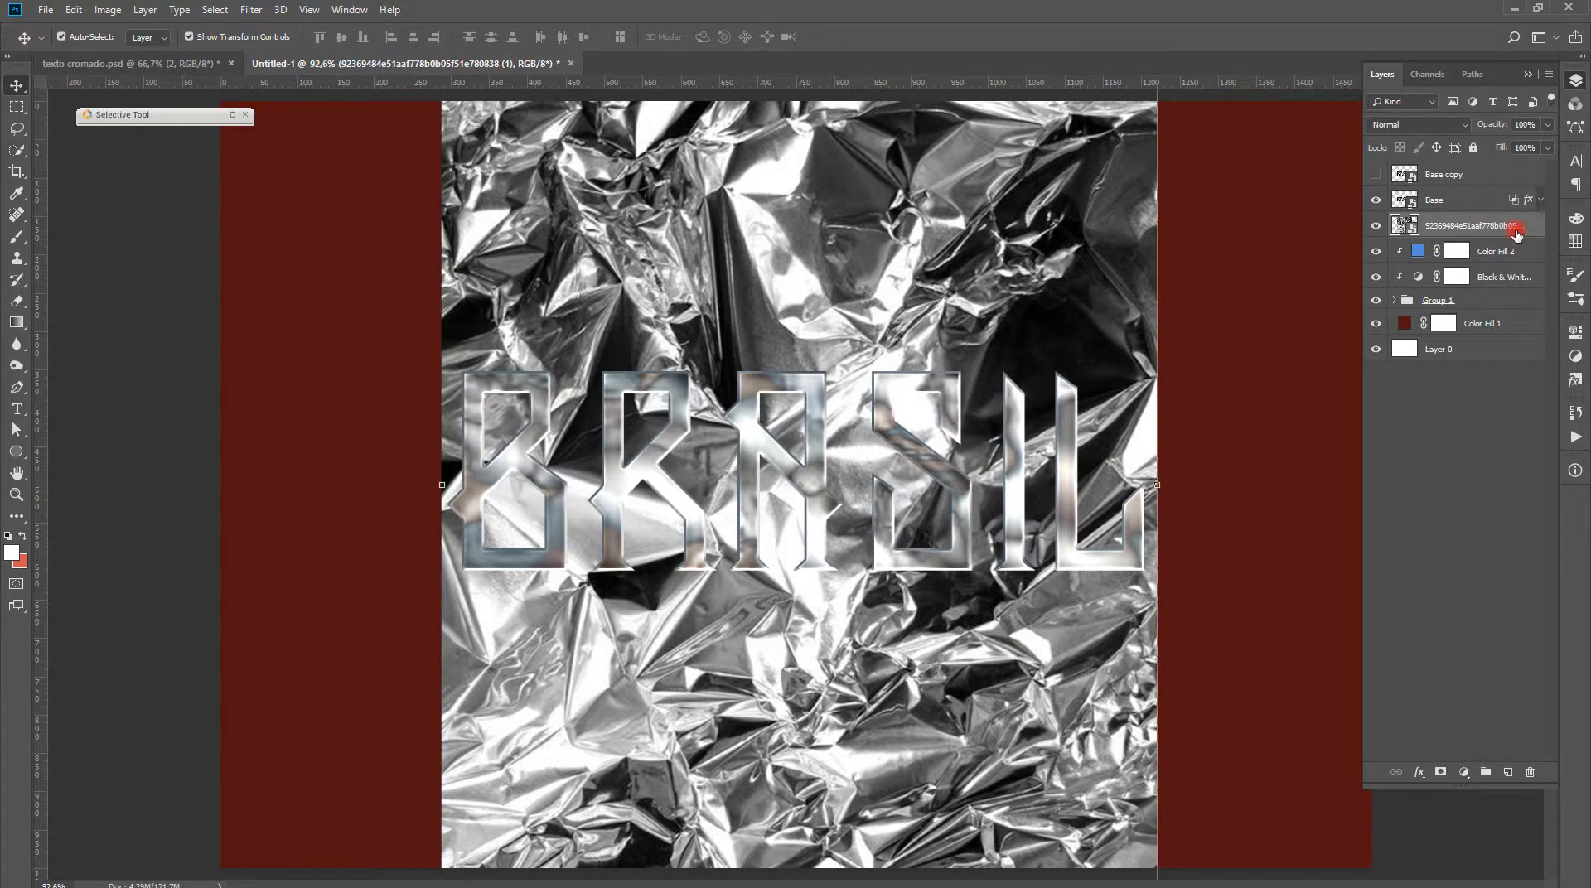
drag(1502, 226, 1483, 283)
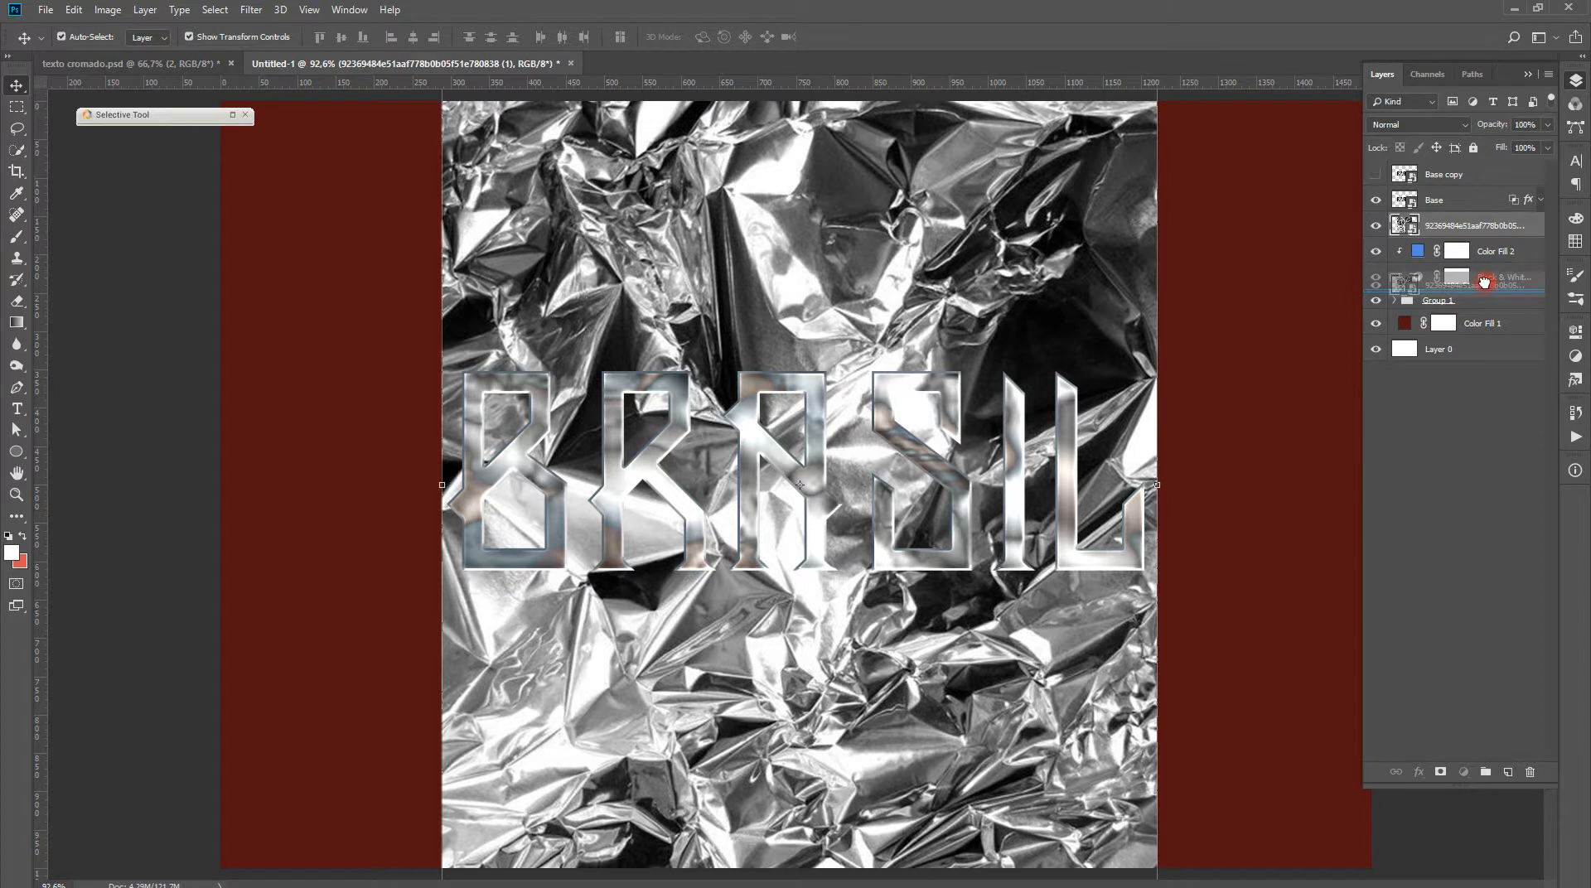
drag(1484, 282, 1486, 285)
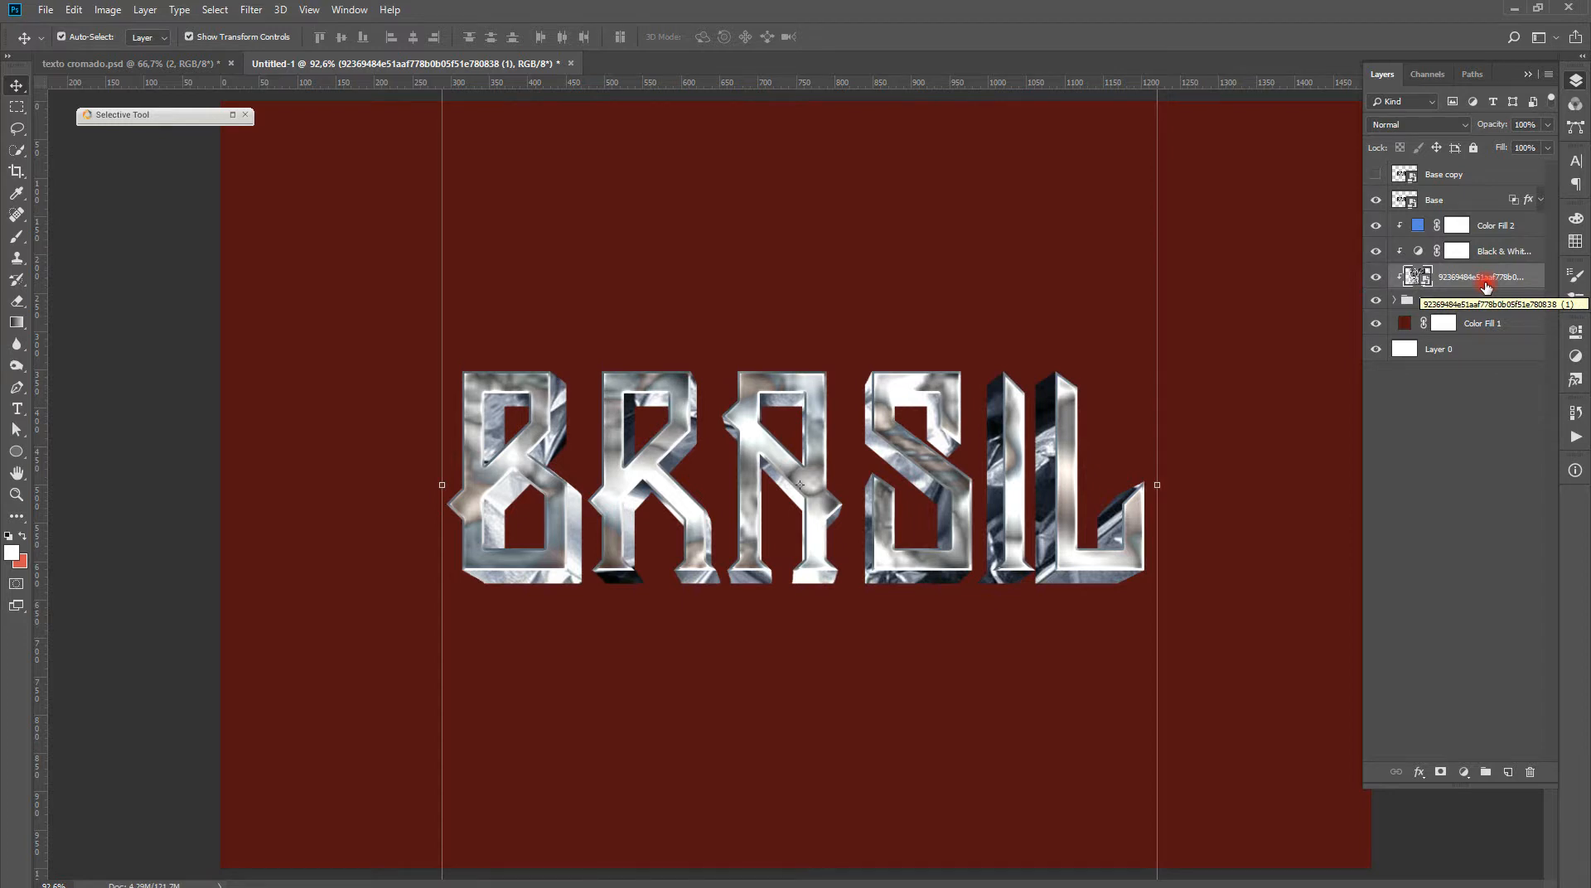
Apply a Gaussian Blur with a 4,0 pixel radius to the foil layer
click(251, 10)
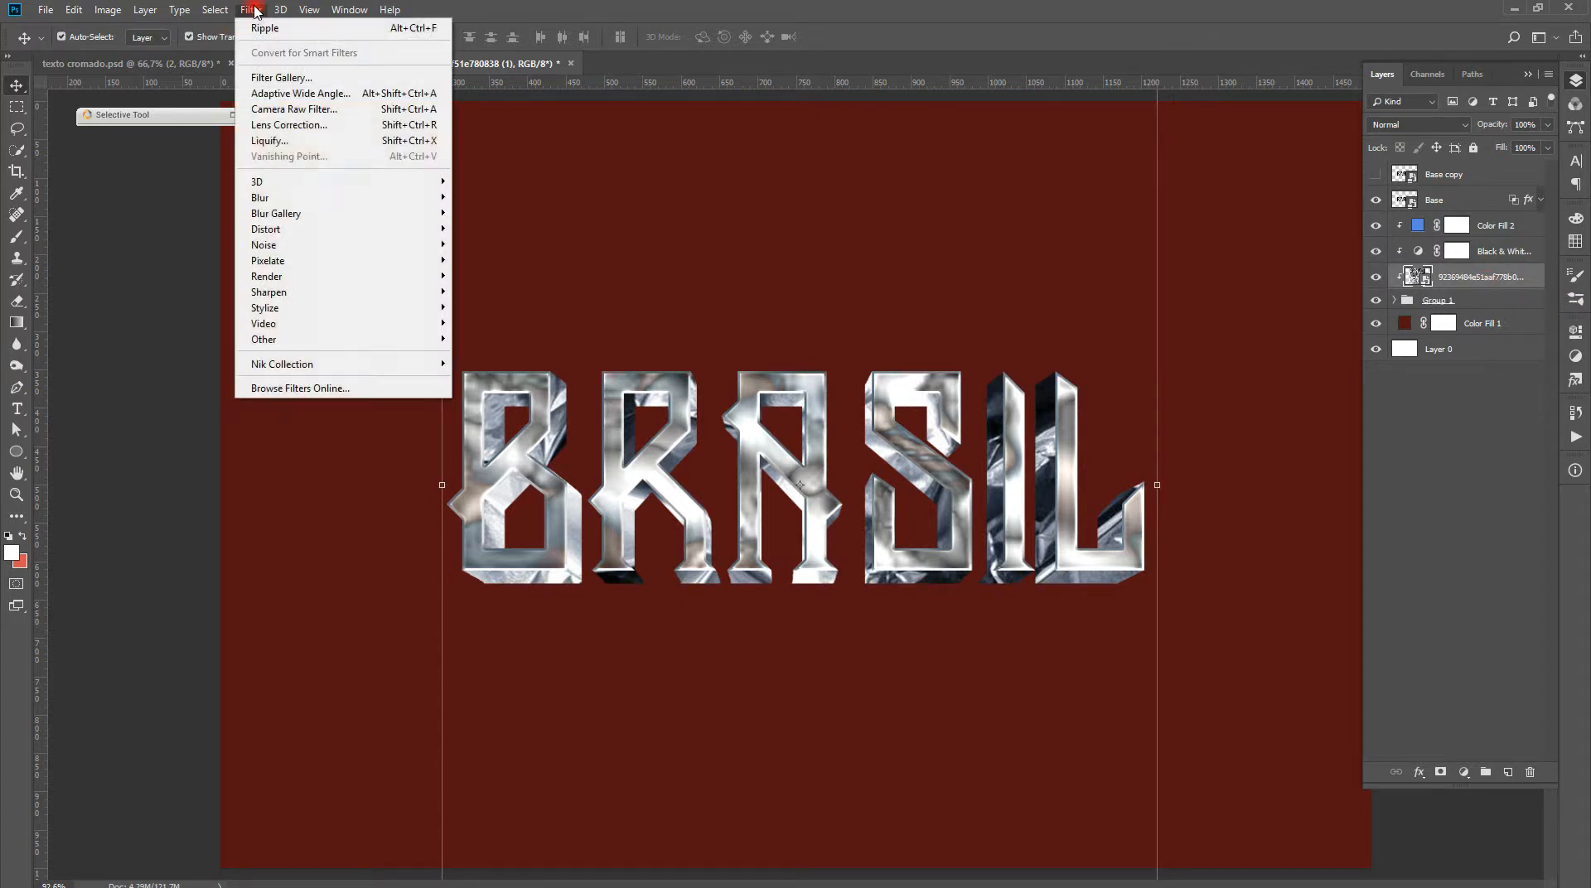
mouse_move(327, 207)
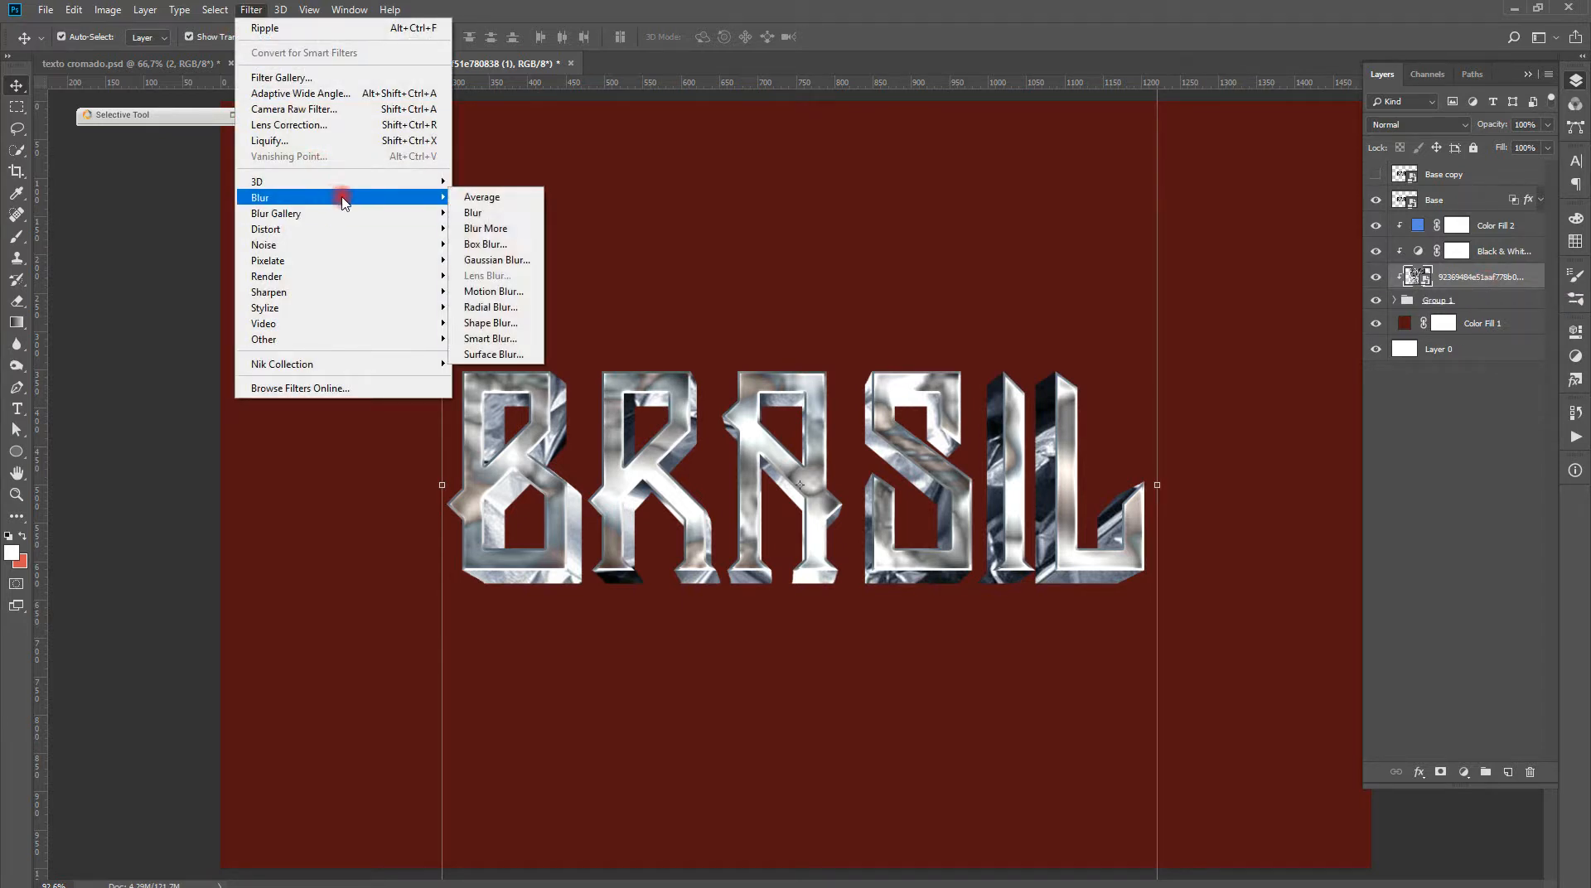
click(520, 256)
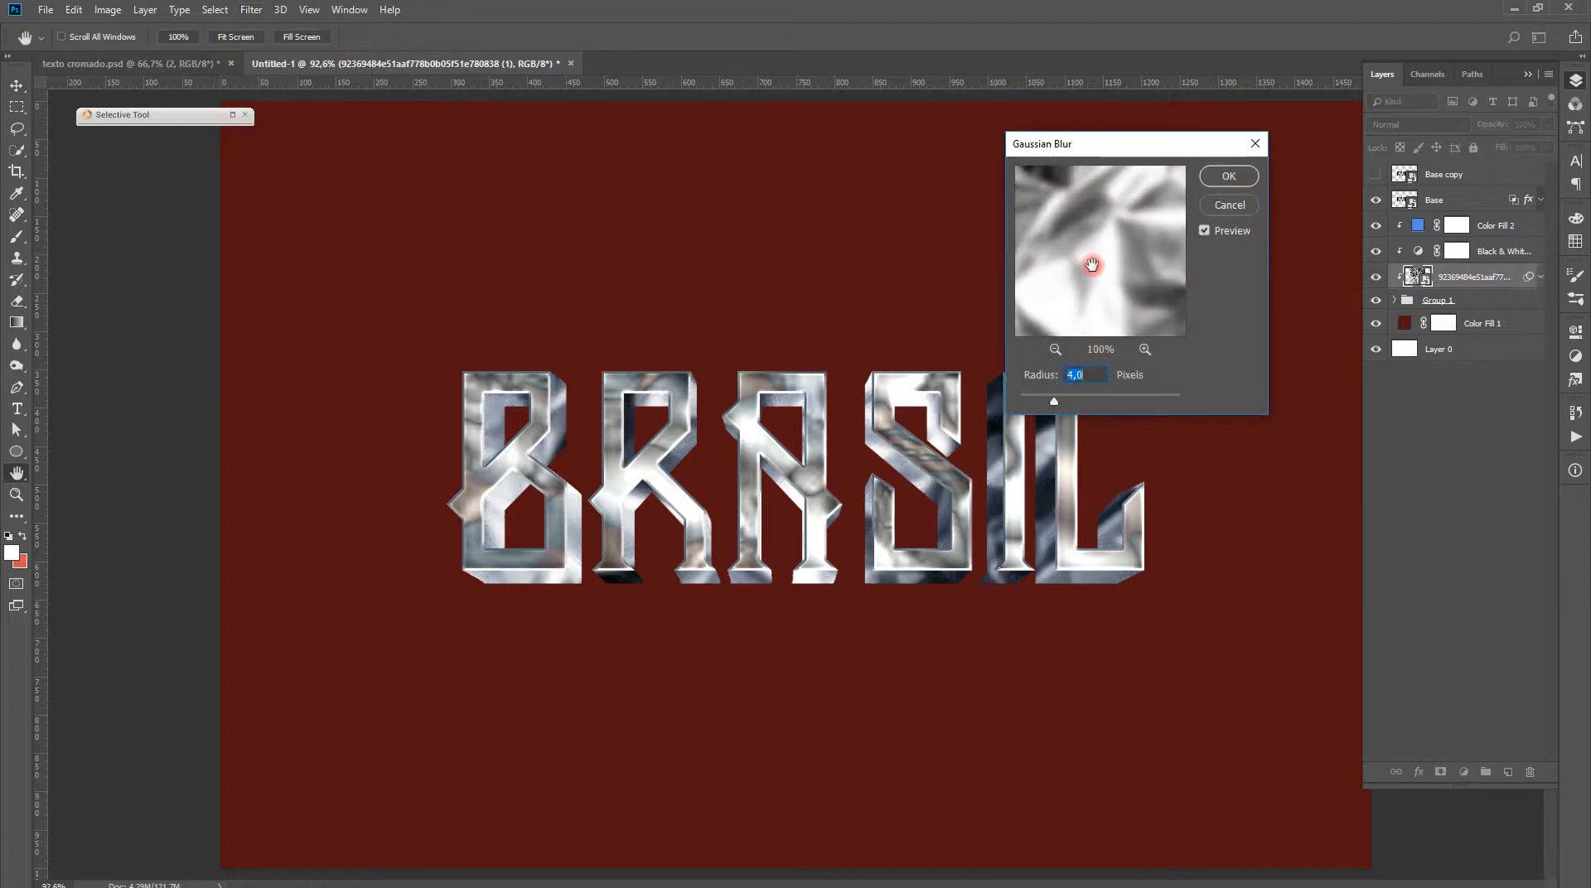
click(1229, 176)
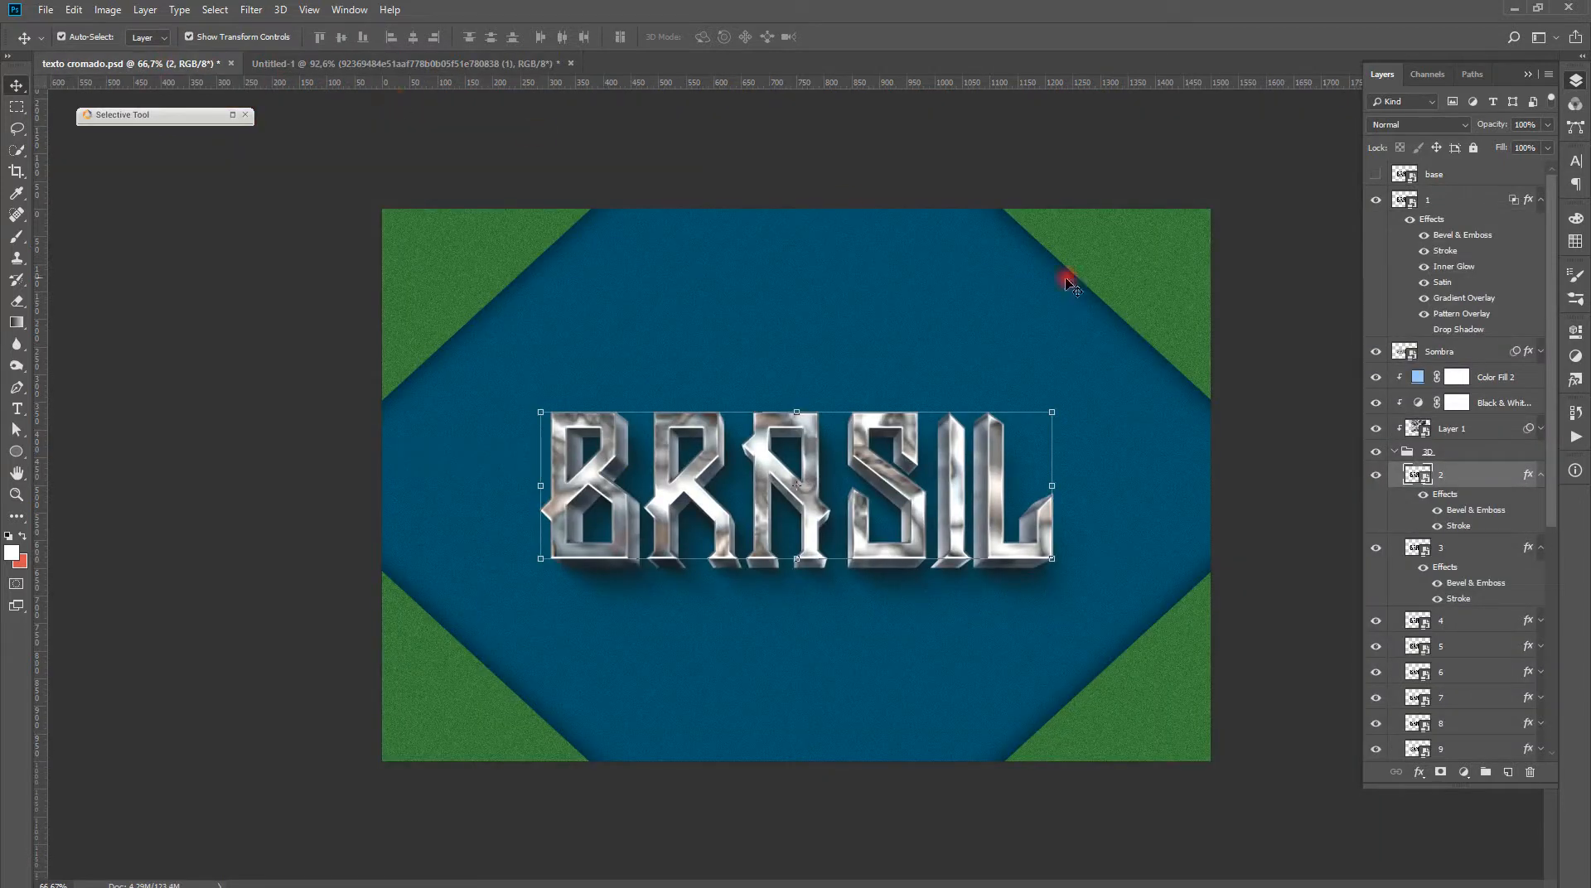
Check Layer 1's blending in texto cromado.psd, and set the foil layer in Untitled-1 to Overlay at 53% opacity
click(170, 63)
click(1446, 428)
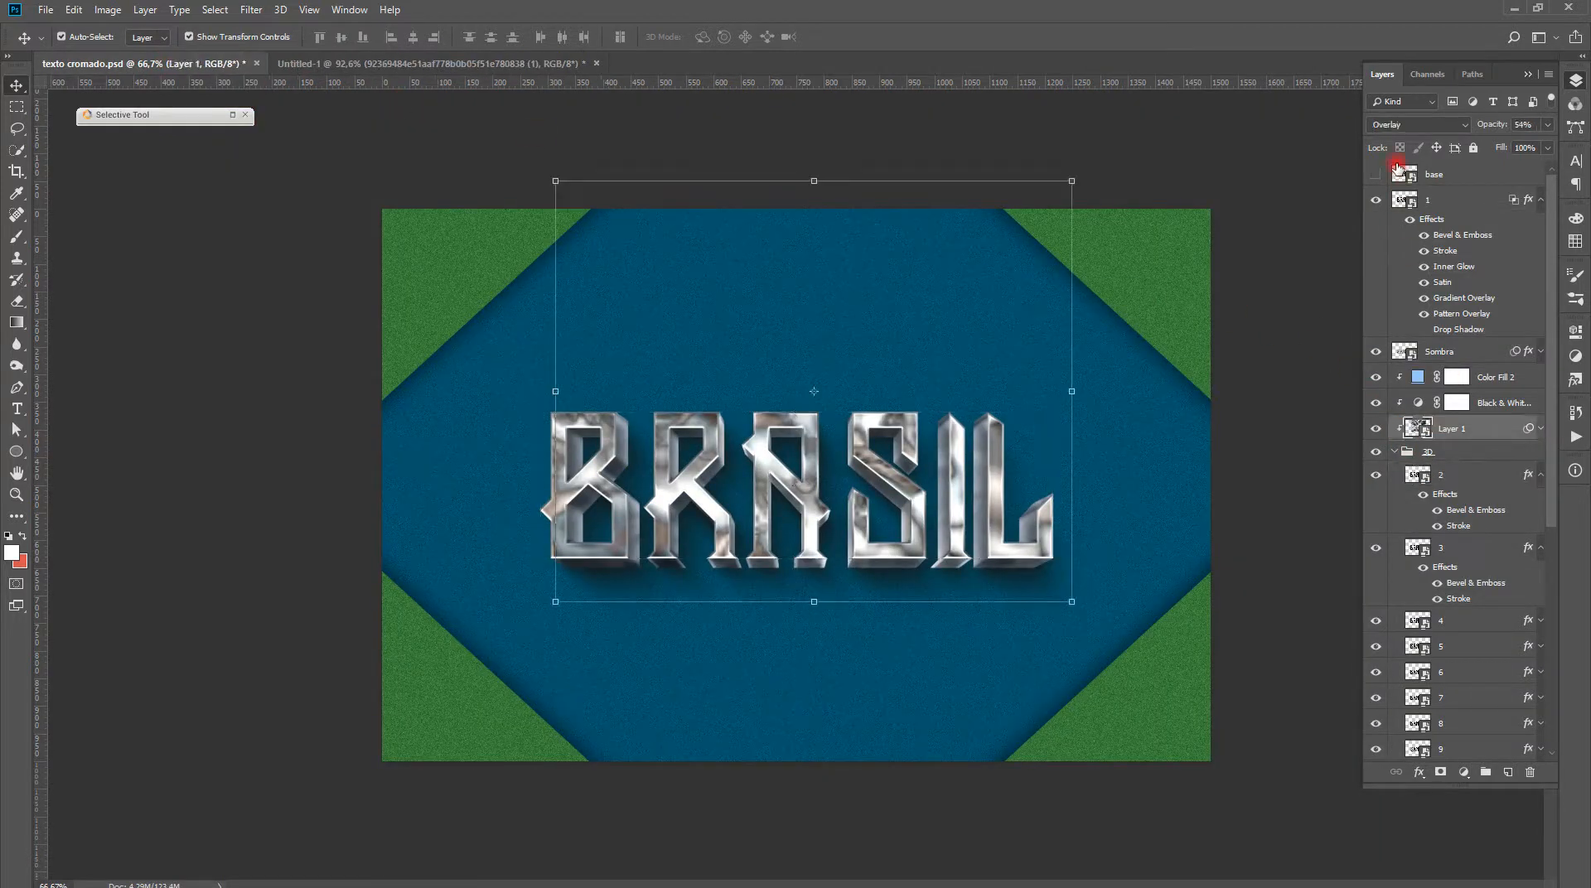
click(331, 63)
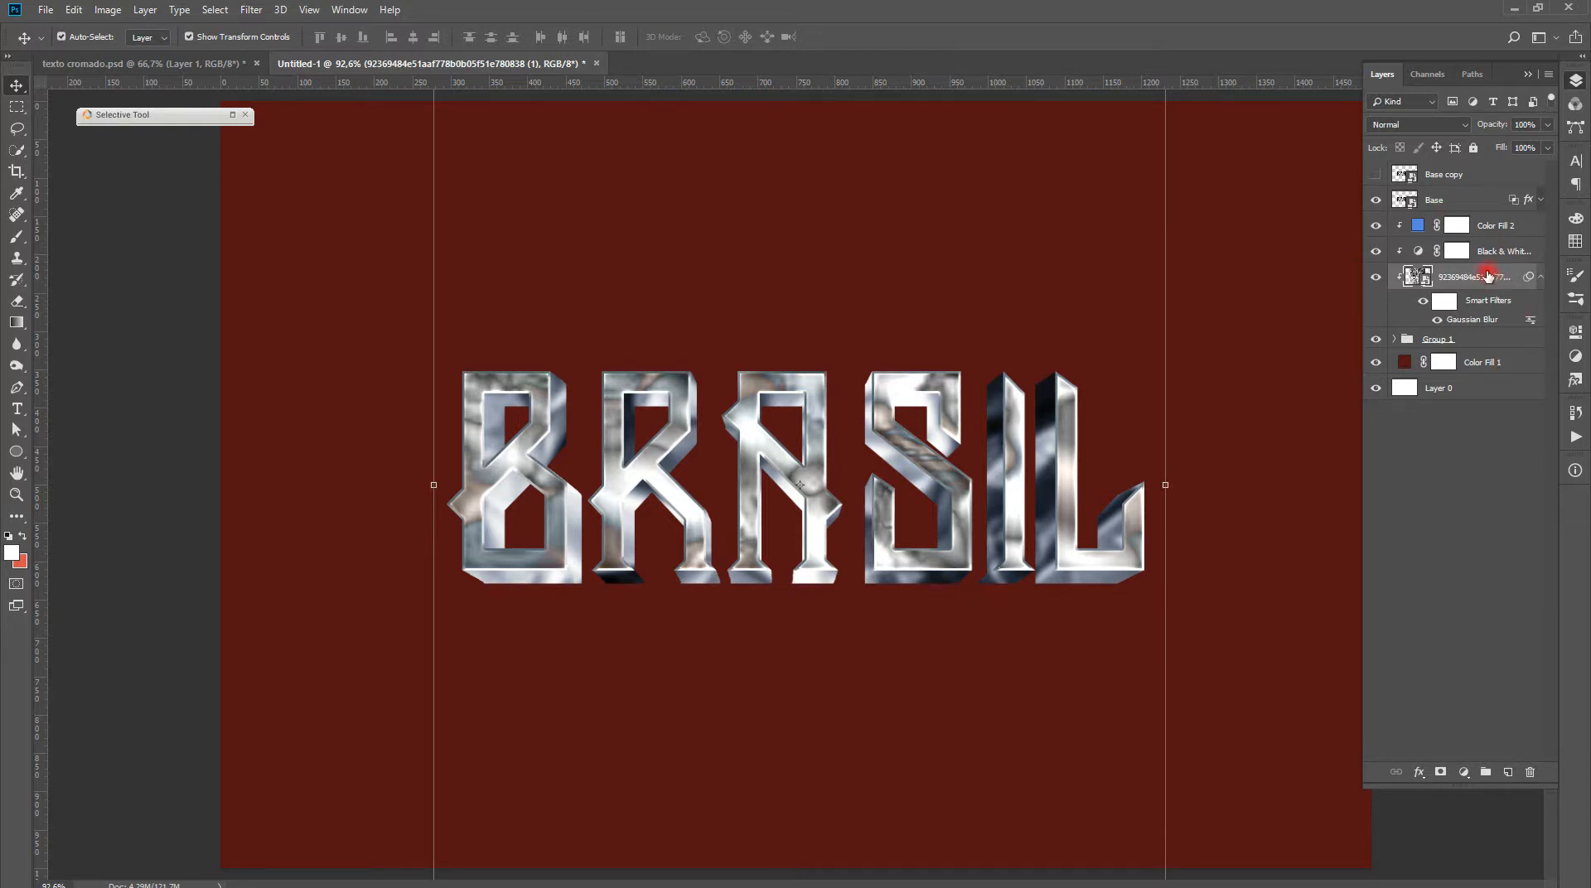
click(1441, 124)
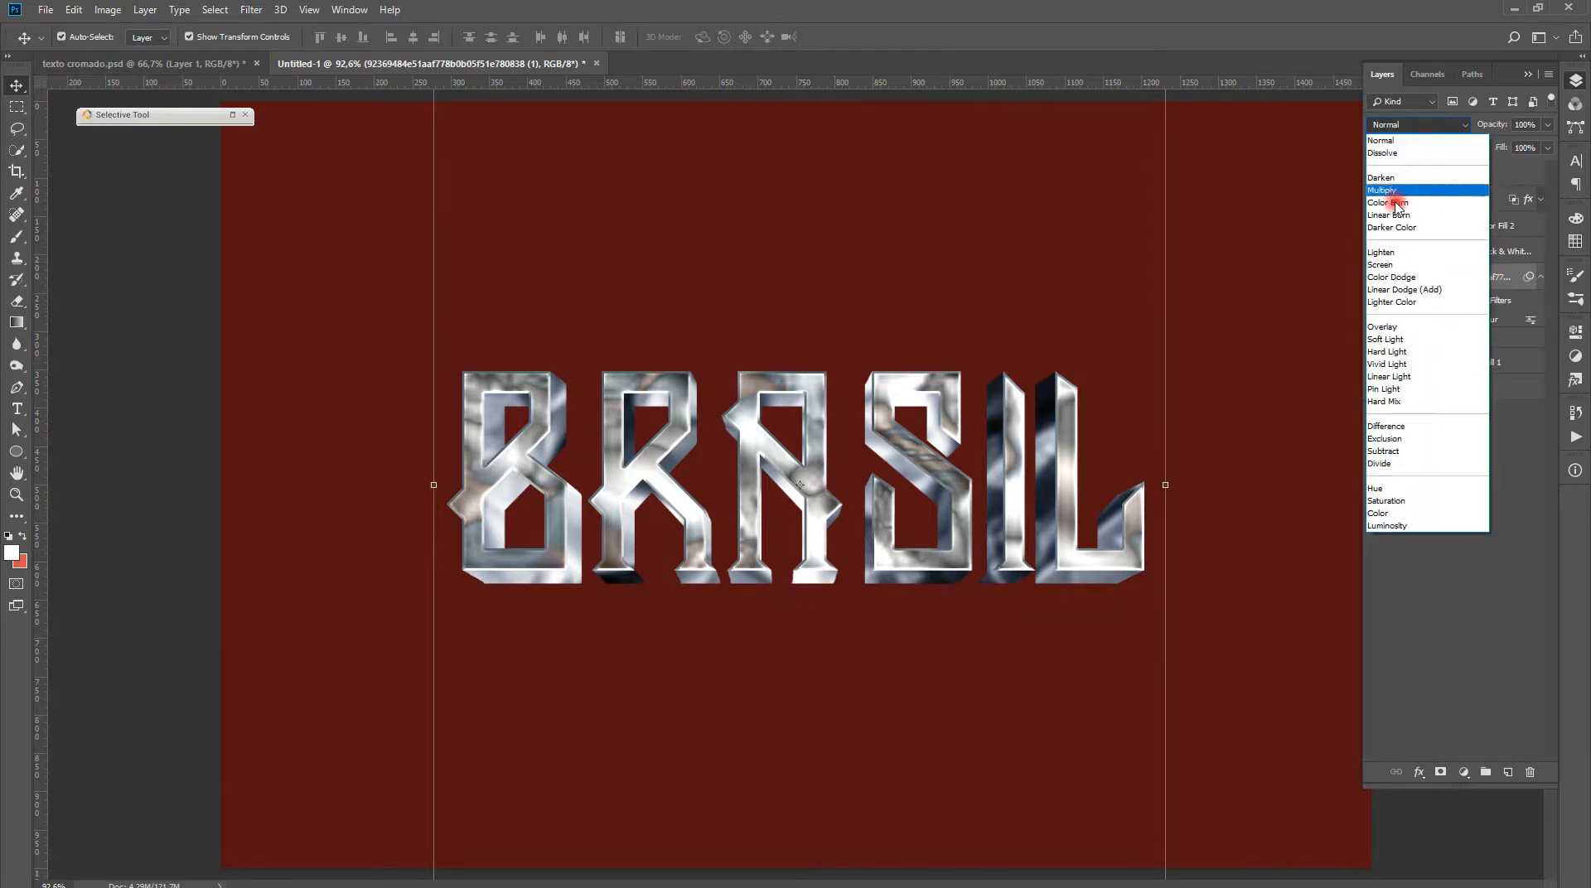
click(1389, 328)
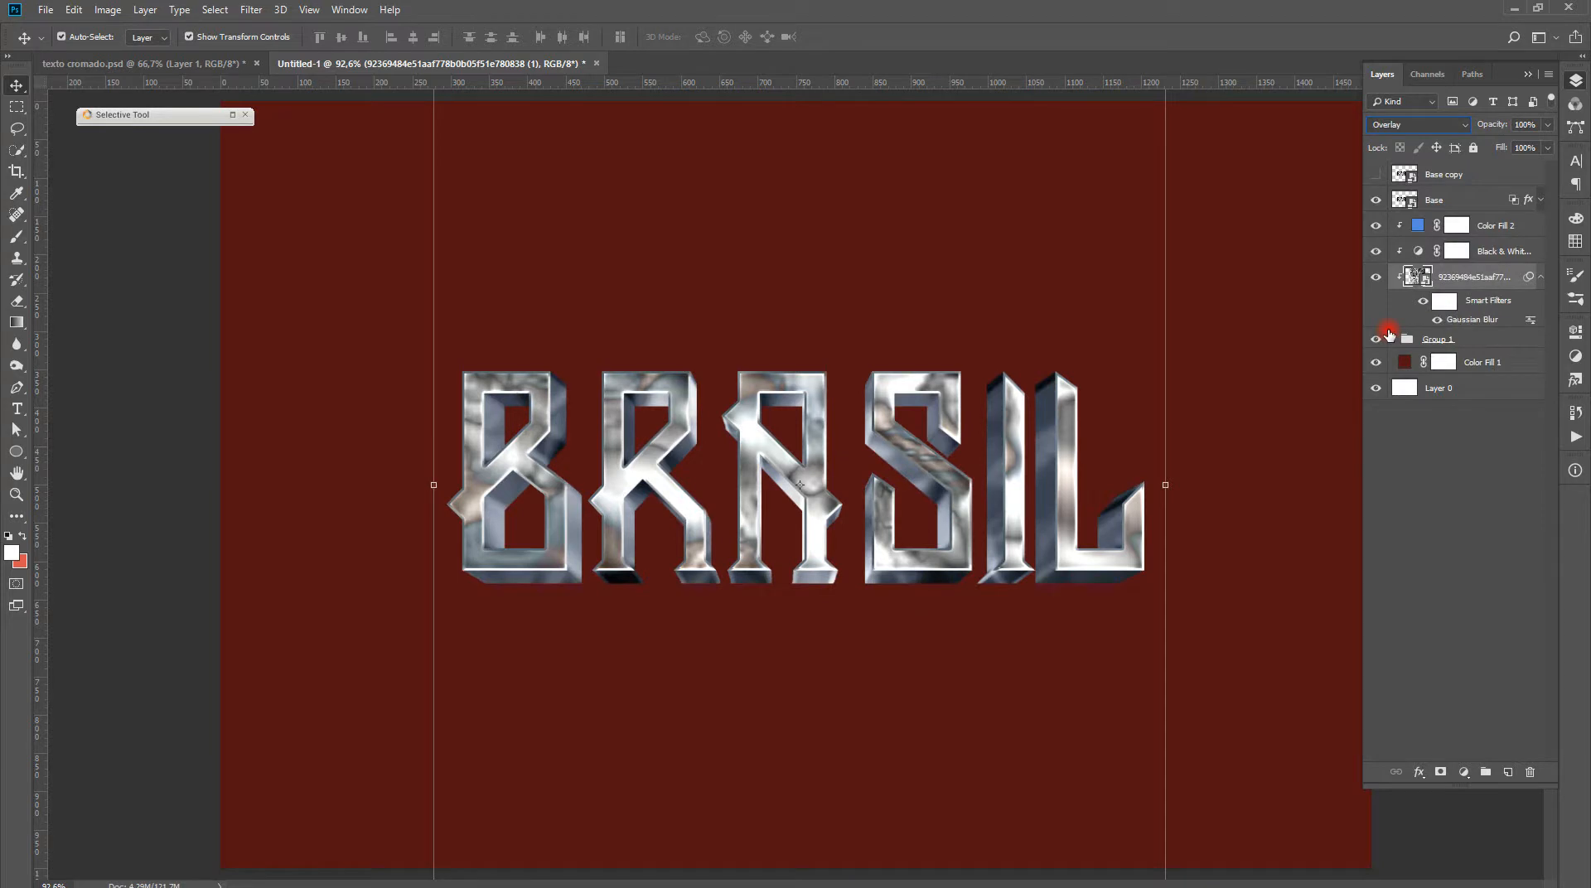
click(1546, 124)
drag(1548, 146, 1481, 151)
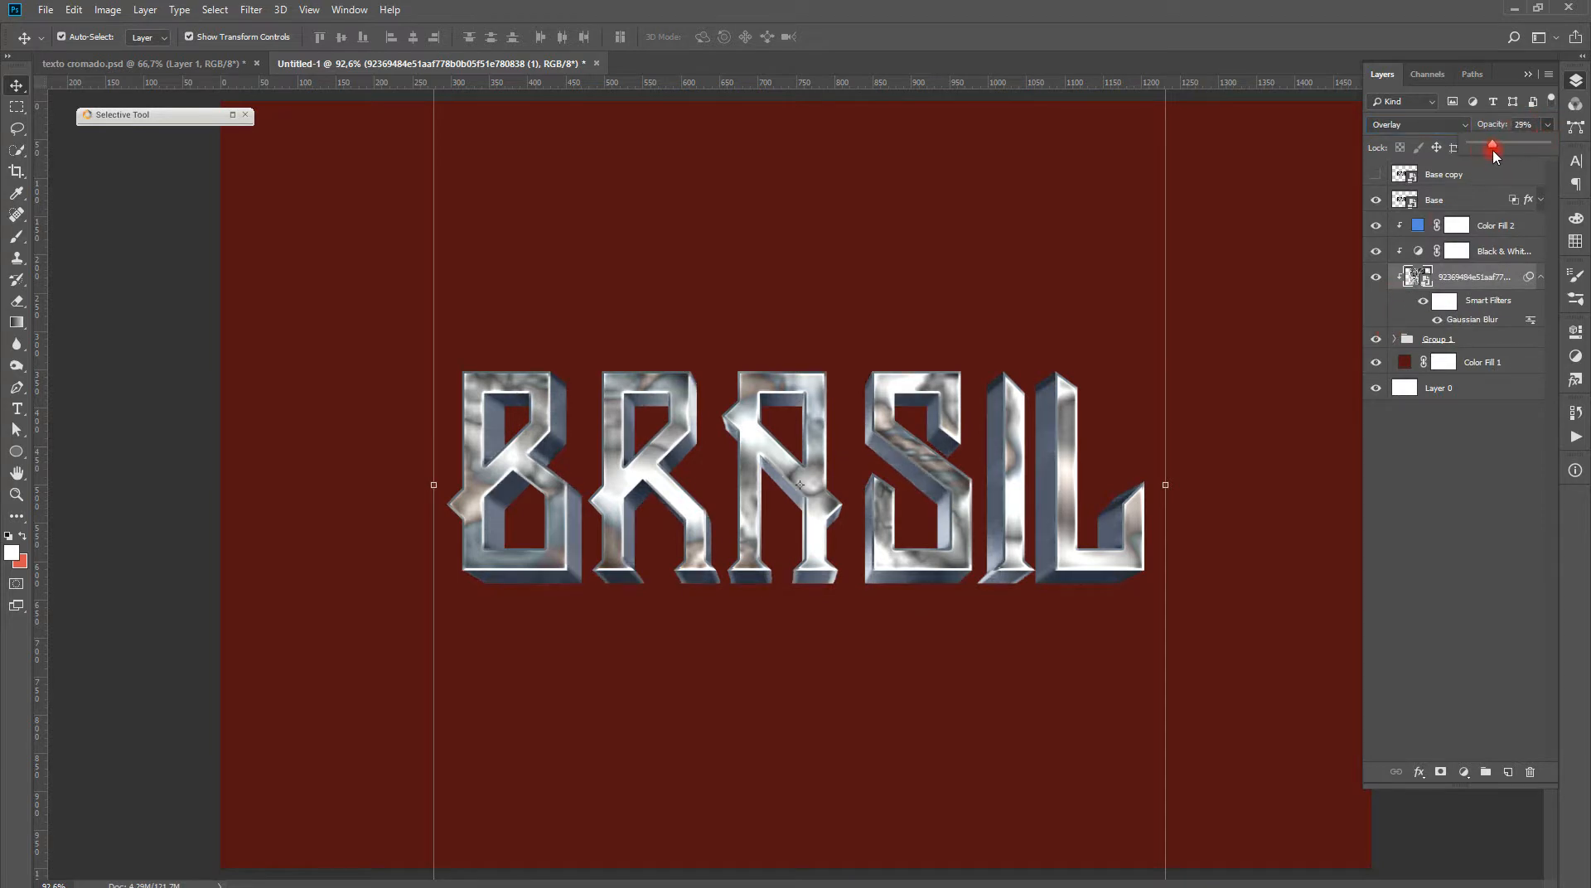
drag(1492, 151, 1506, 153)
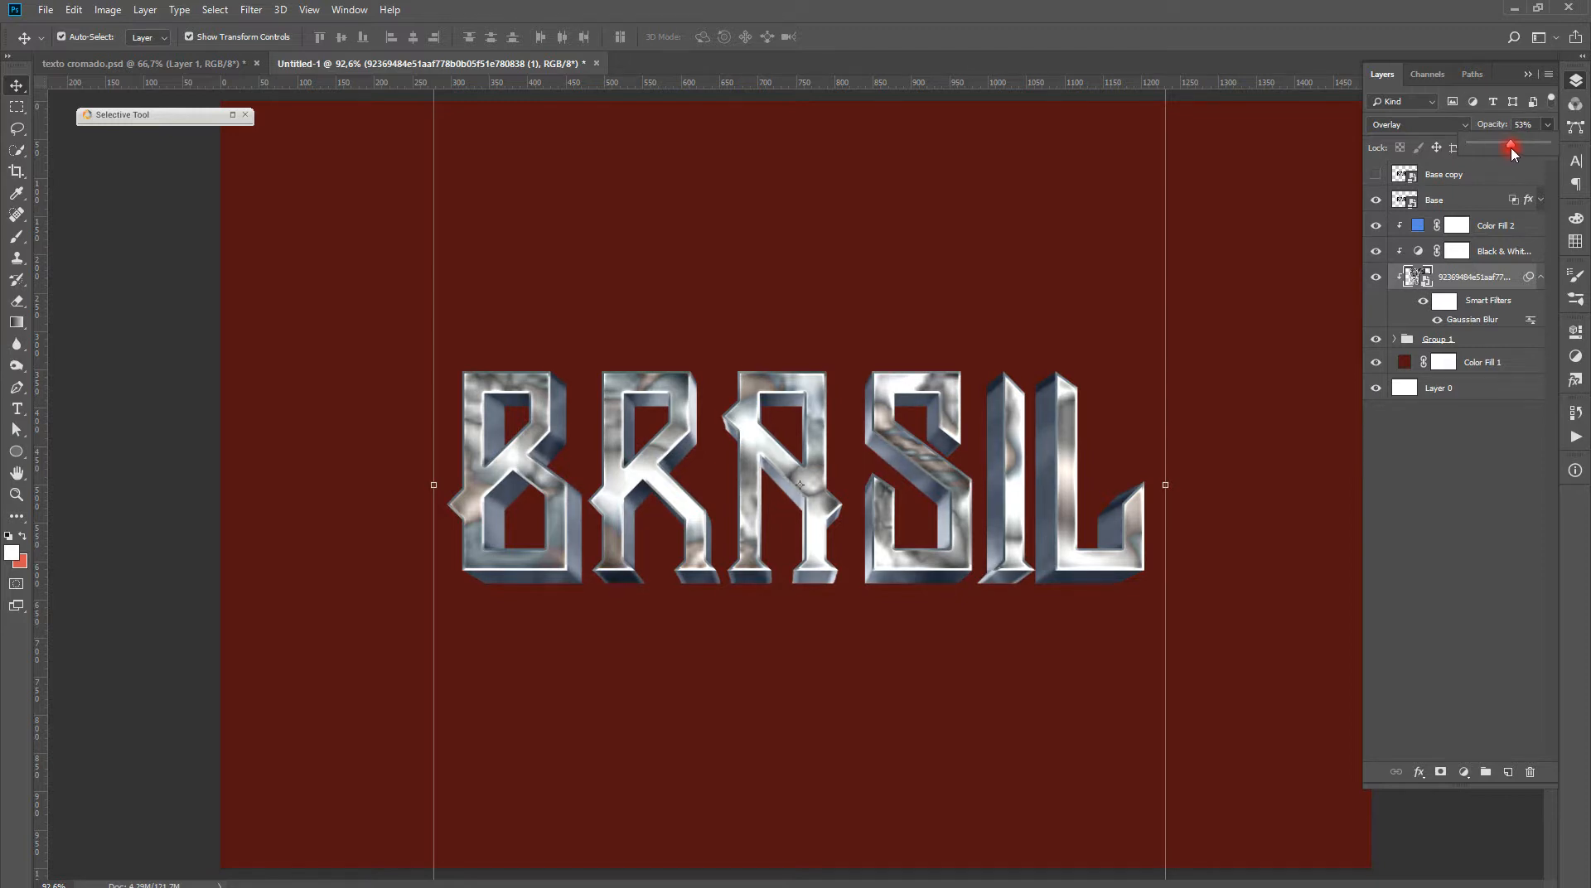
Compare the 3D sides with and without the foil texture by toggling the foil layer's visibility
click(1374, 275)
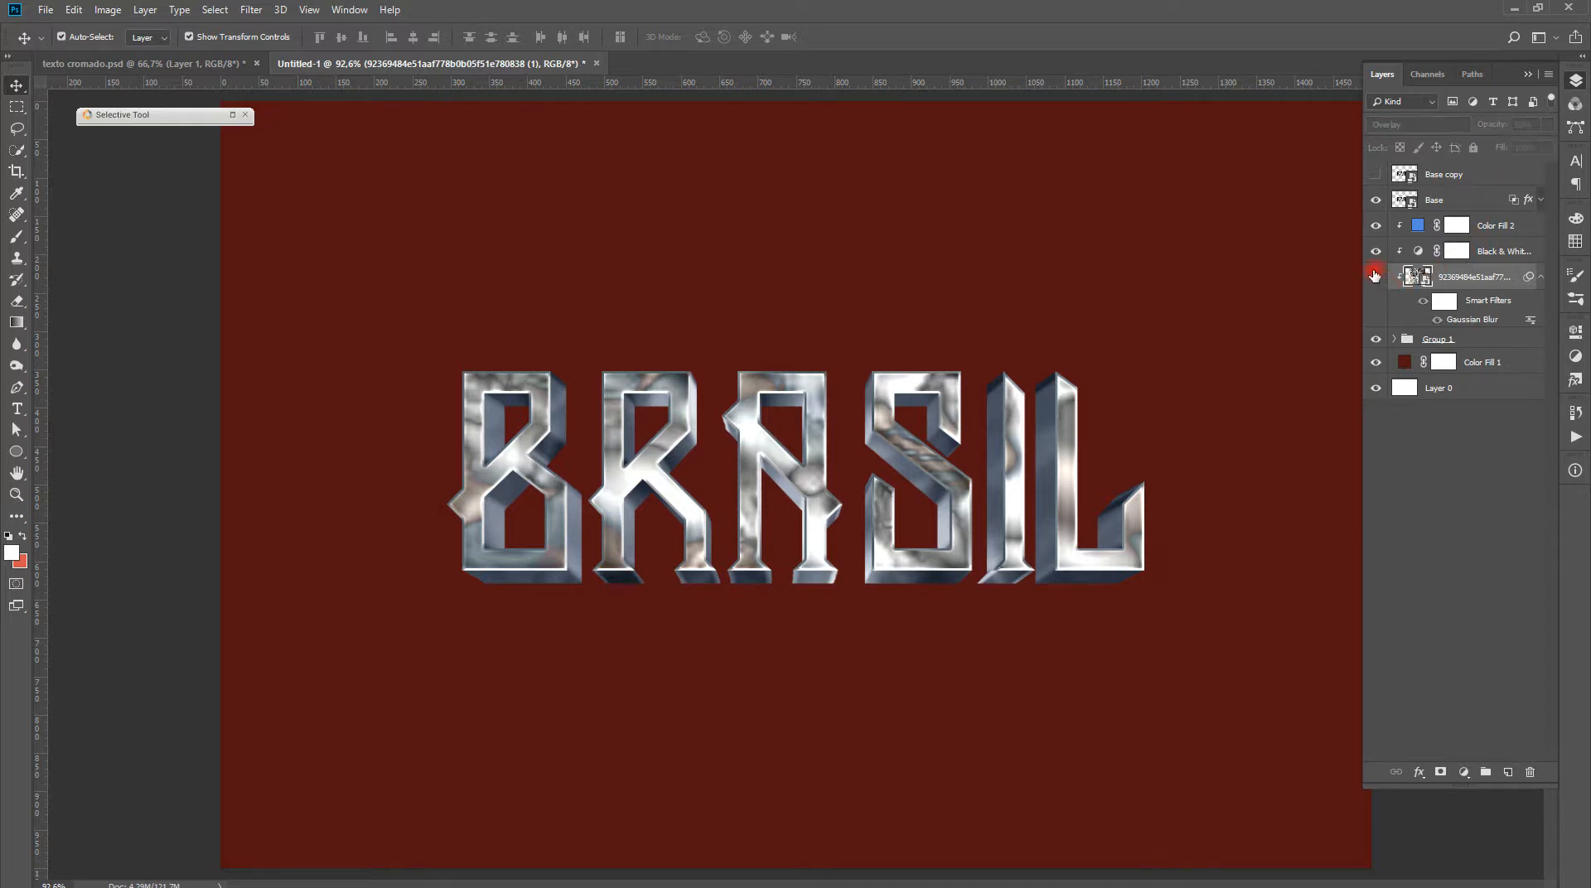
click(1374, 276)
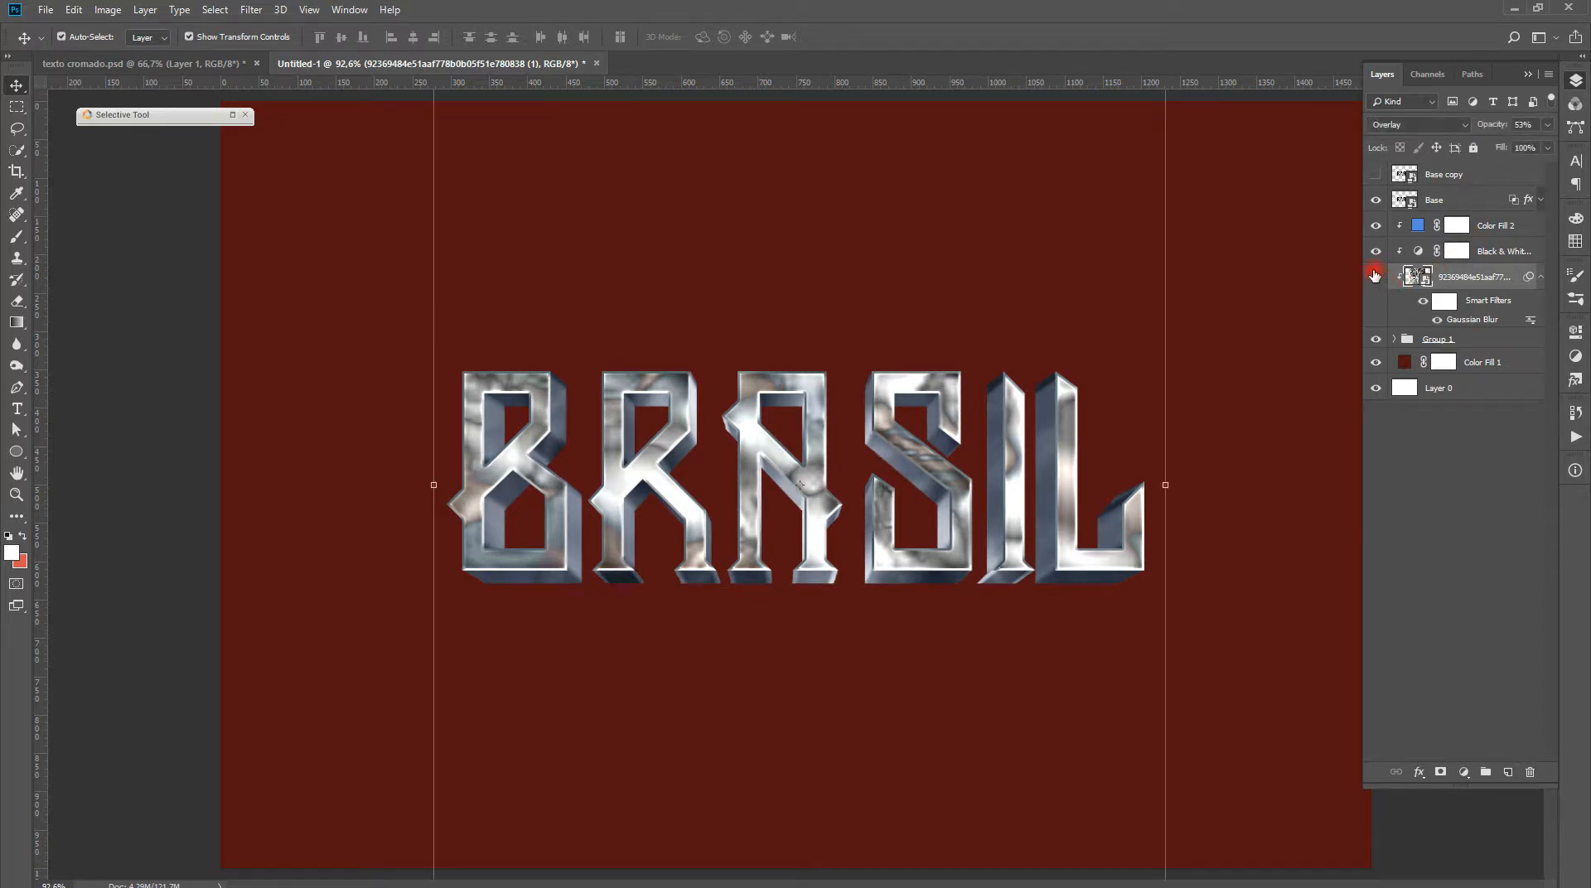
click(1374, 276)
click(1375, 276)
Duplicate the 3D layer from Group 1, place the duplicate directly below the Base layer, and clear its layer style
click(1542, 278)
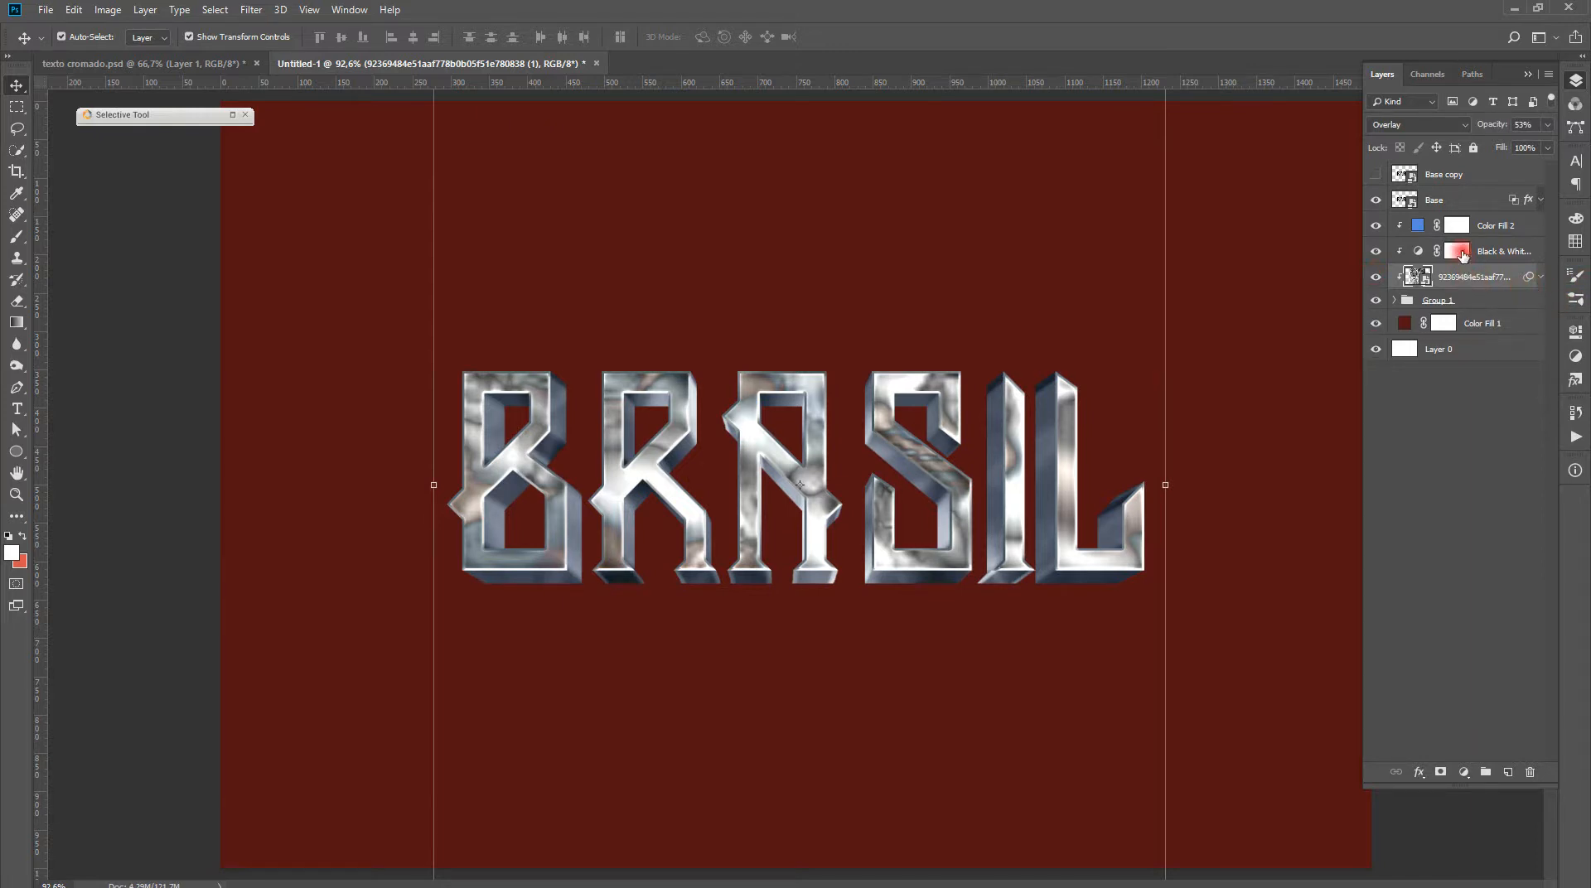
click(1394, 307)
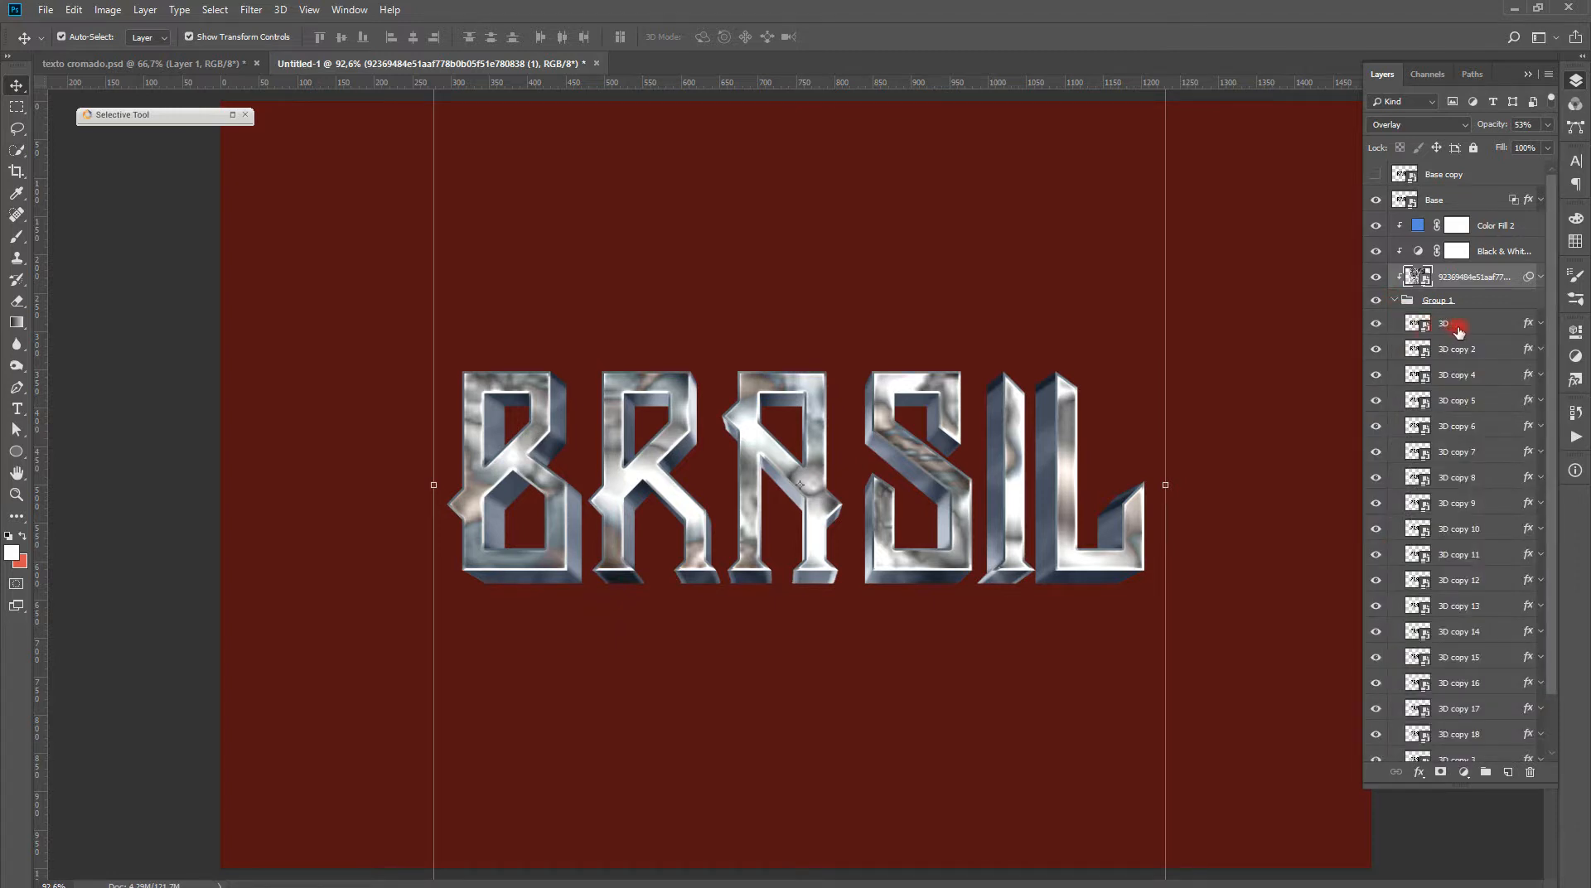
click(1458, 330)
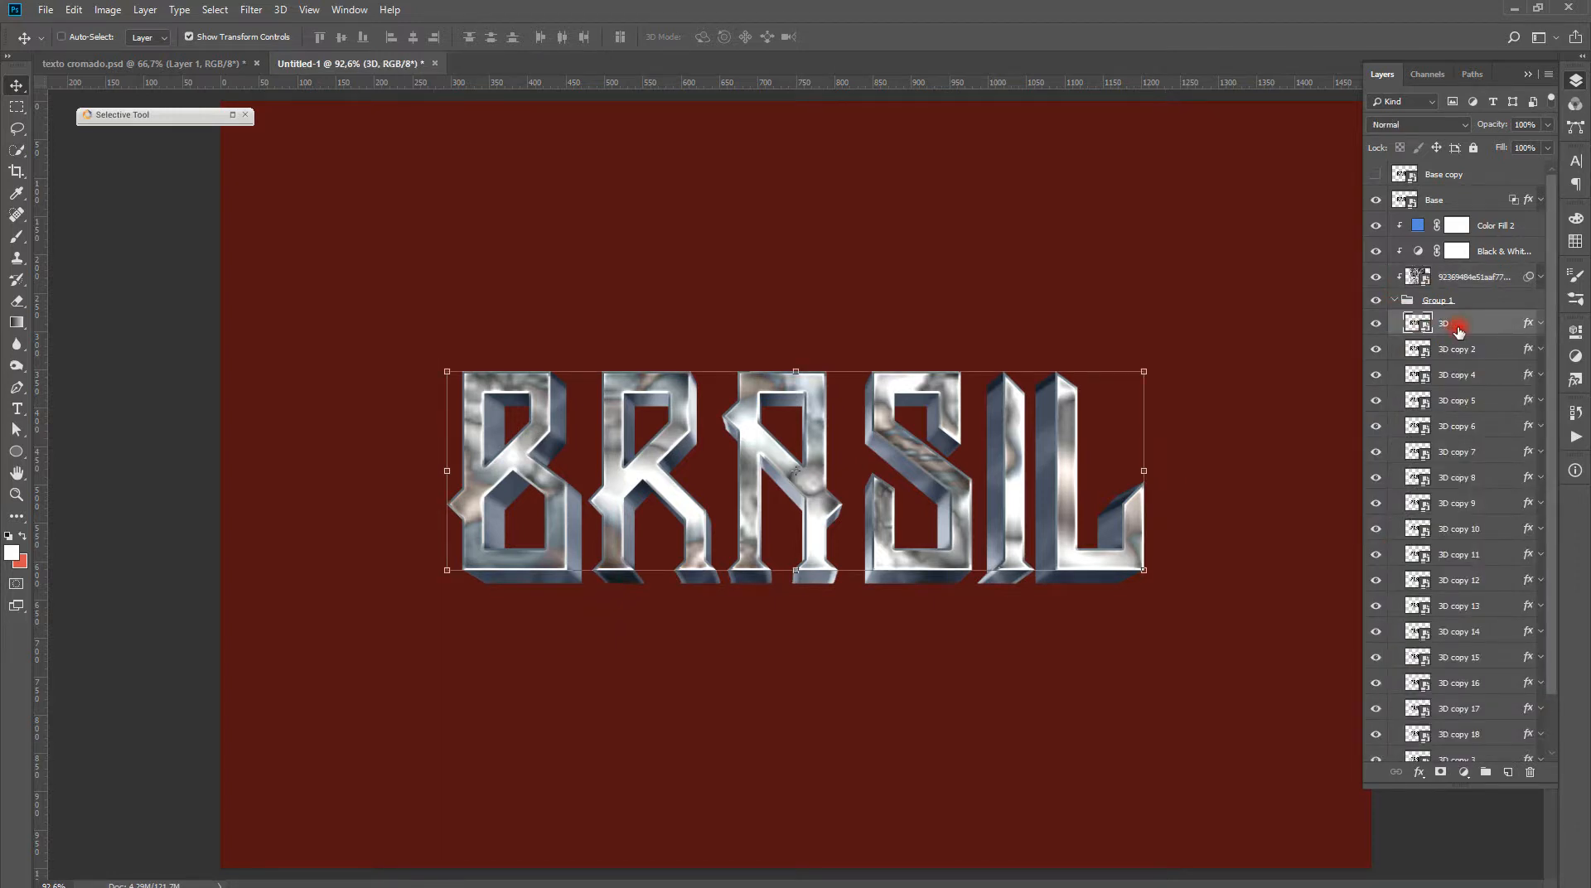
key(ctrl+j)
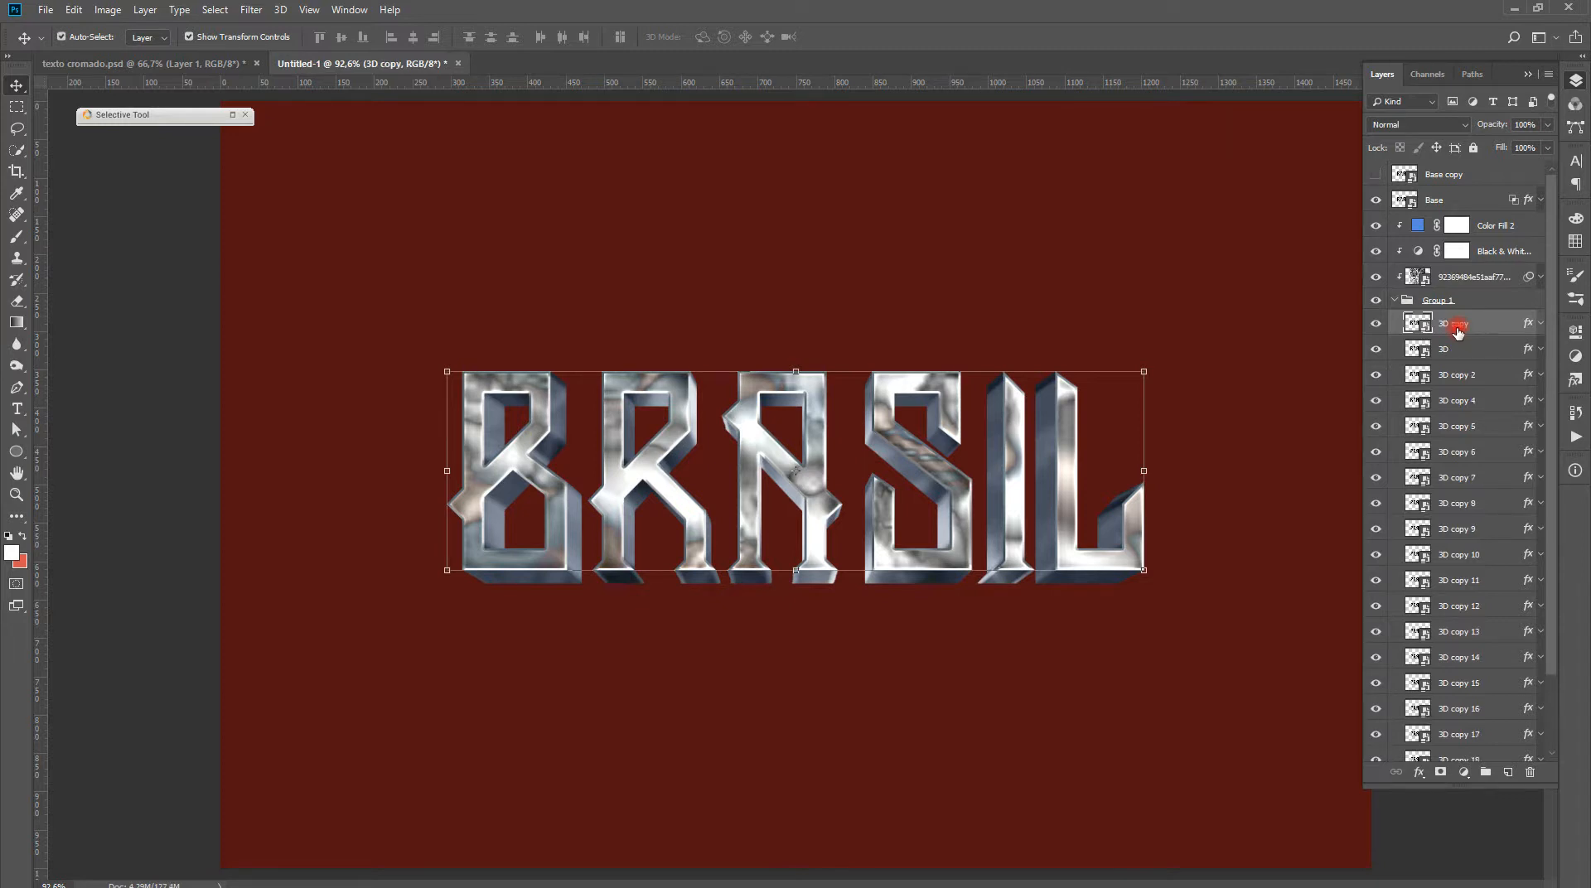
drag(1458, 329, 1455, 212)
right_click(1483, 224)
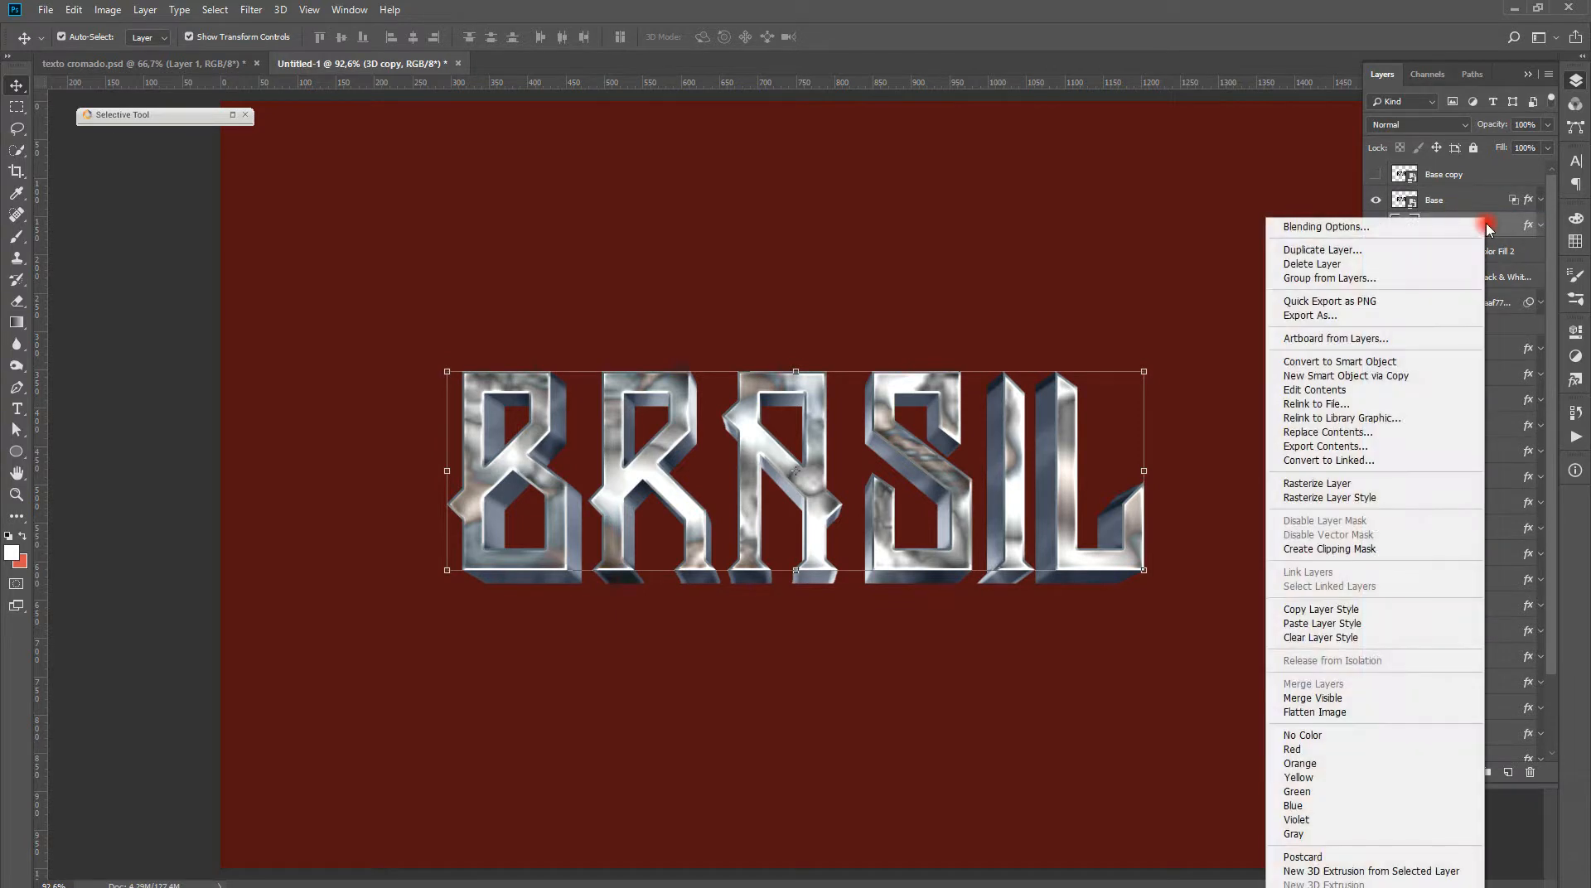
click(1314, 637)
Examine how the unstyled 3D copy sits beneath Base by toggling the visibility of both layers
click(1374, 226)
click(1374, 225)
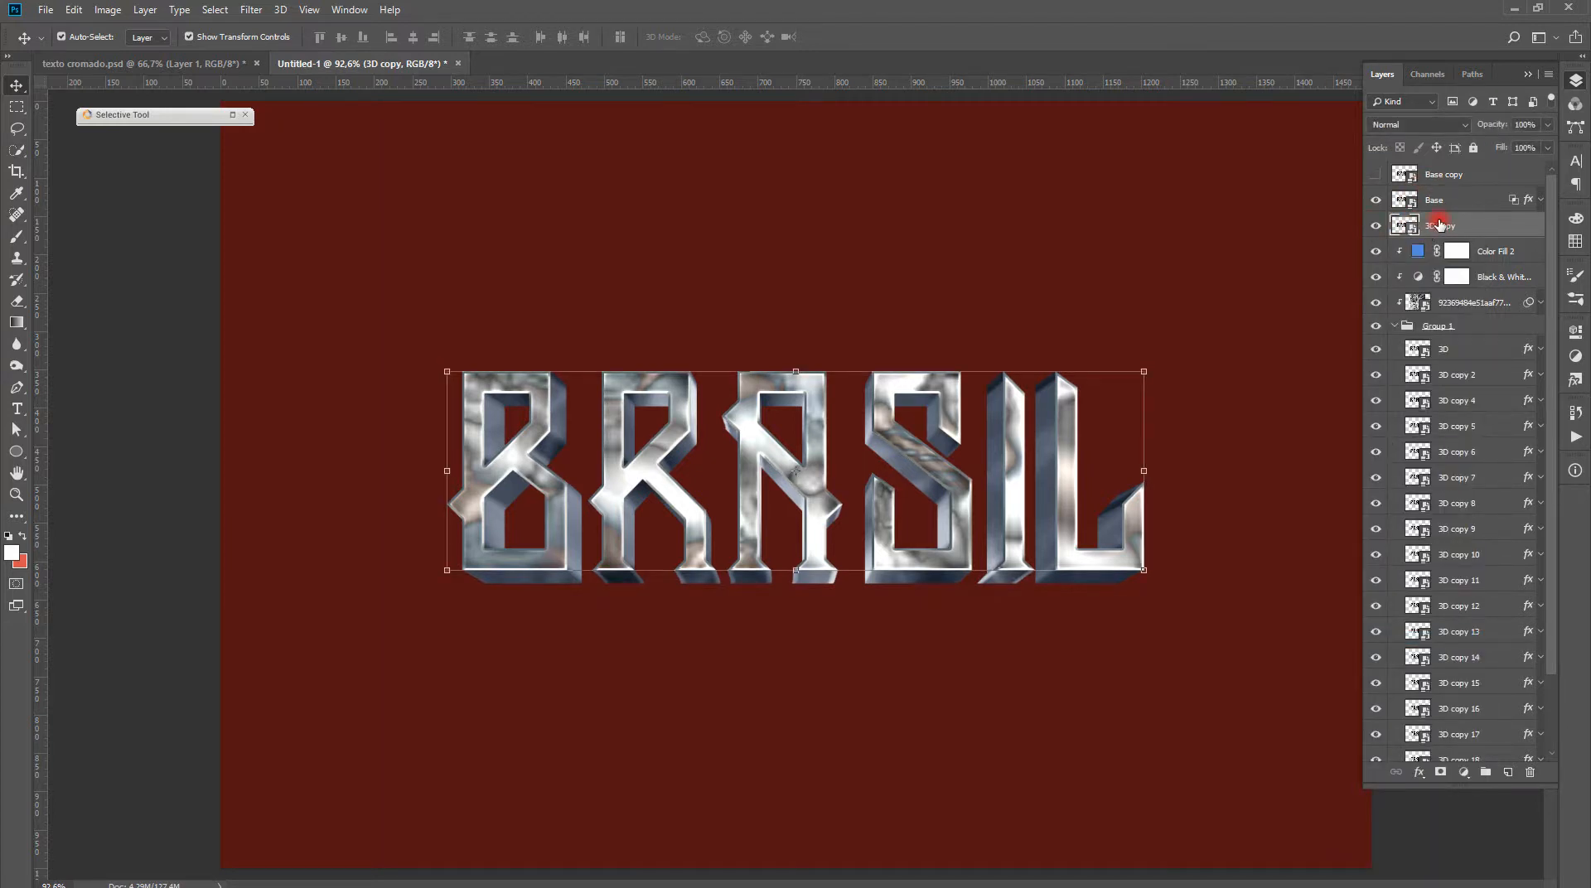
click(1374, 200)
click(1375, 200)
click(1434, 201)
click(1374, 201)
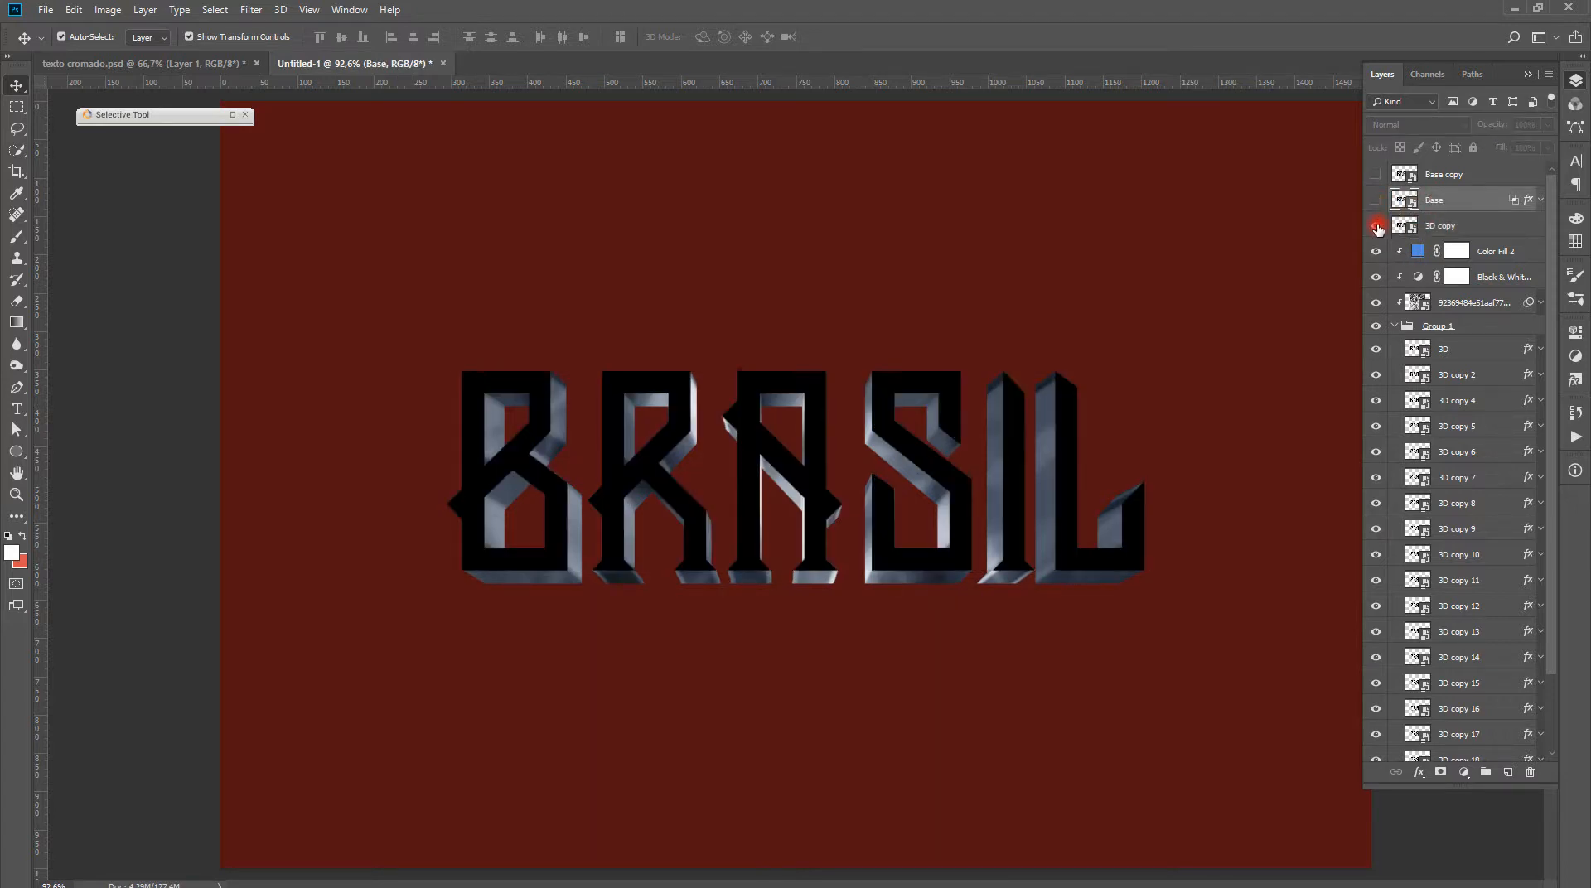
click(1475, 229)
click(1376, 226)
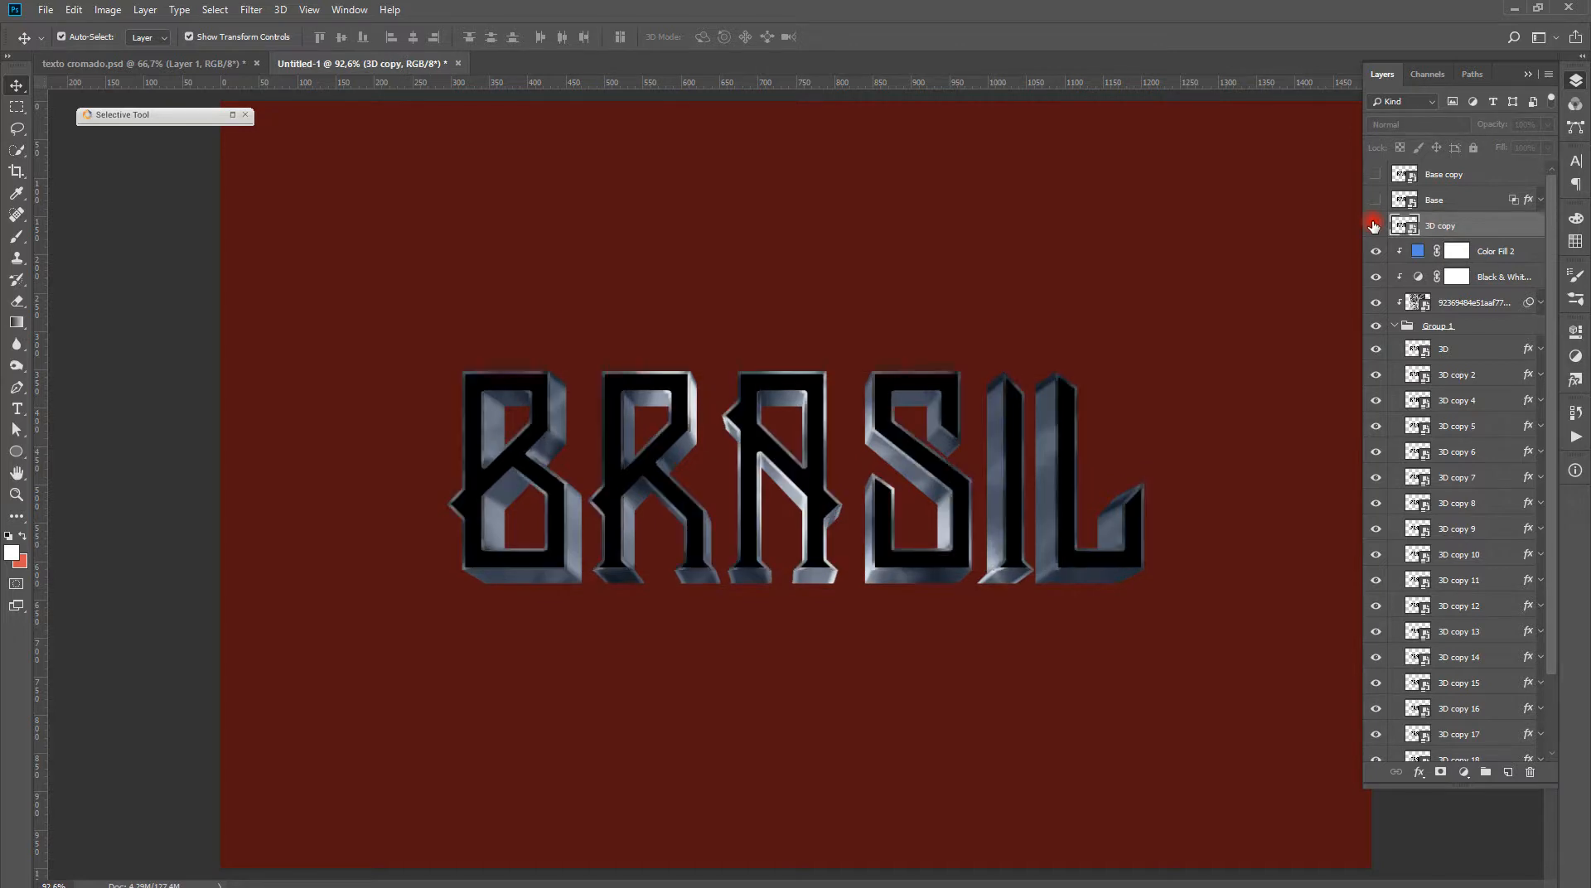
click(1376, 201)
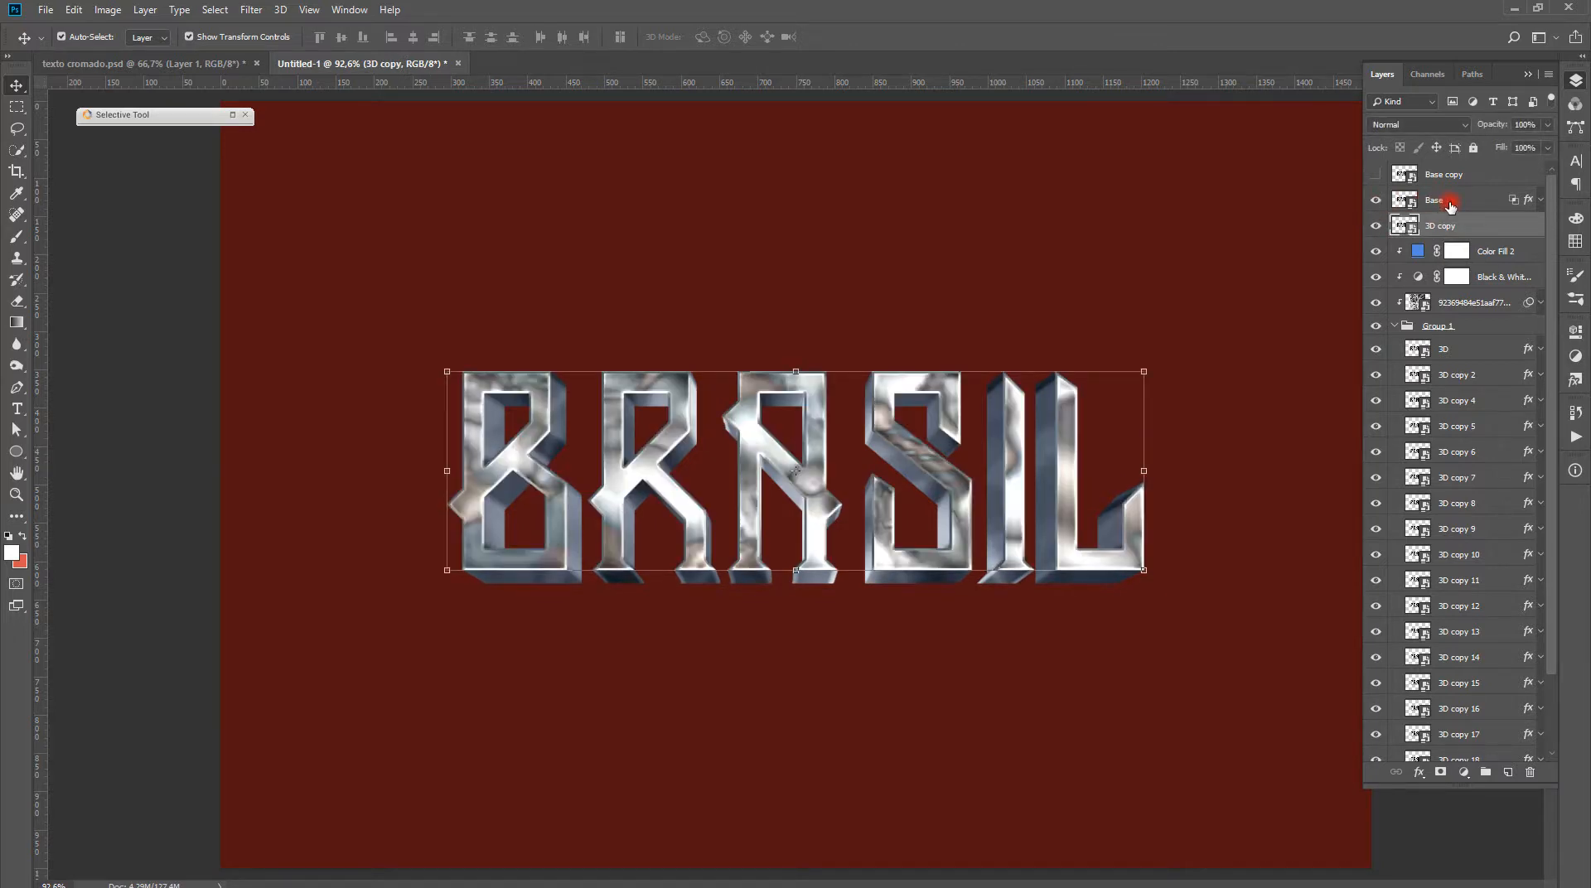
Shift the 3D copy layer about 12 px left and 20 px down so it offsets behind the Base lettering
click(1440, 211)
click(1435, 228)
key(Left)
key(Left)
key(Left)
key(Left)
key(Left)
key(Left)
key(Left)
key(Left)
key(Left)
key(Left)
key(Left)
key(Left)
key(shift+Down)
key(shift+Down)
key(shift+Down)
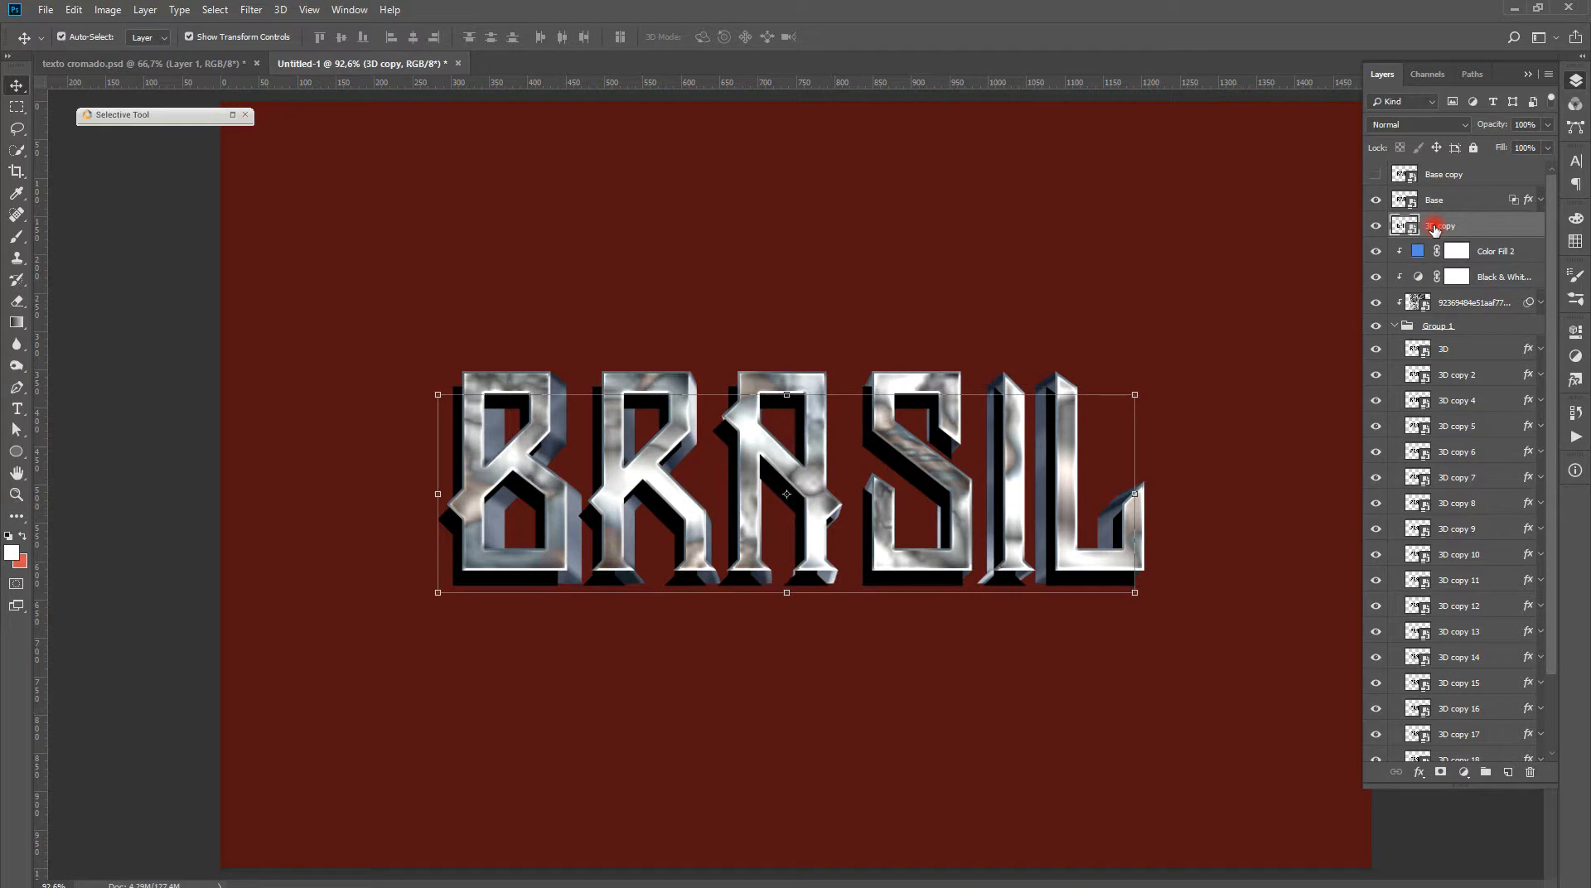
key(shift+Up)
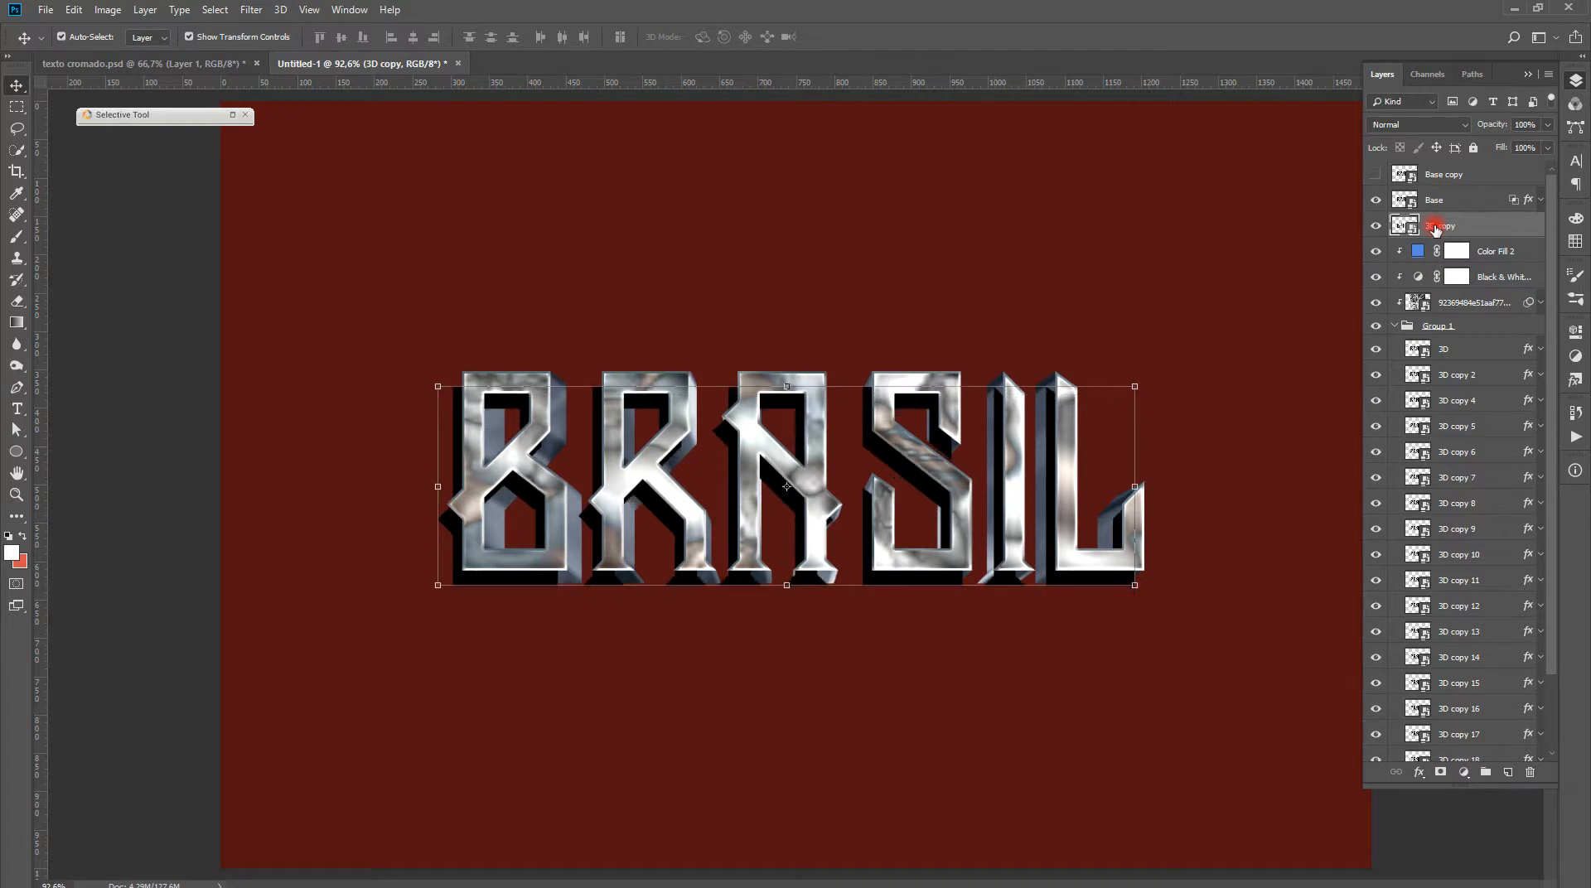
In texto cromado.psd, hide layer 1's effects and examine the Sombra layer with its smart filters turned off
click(211, 64)
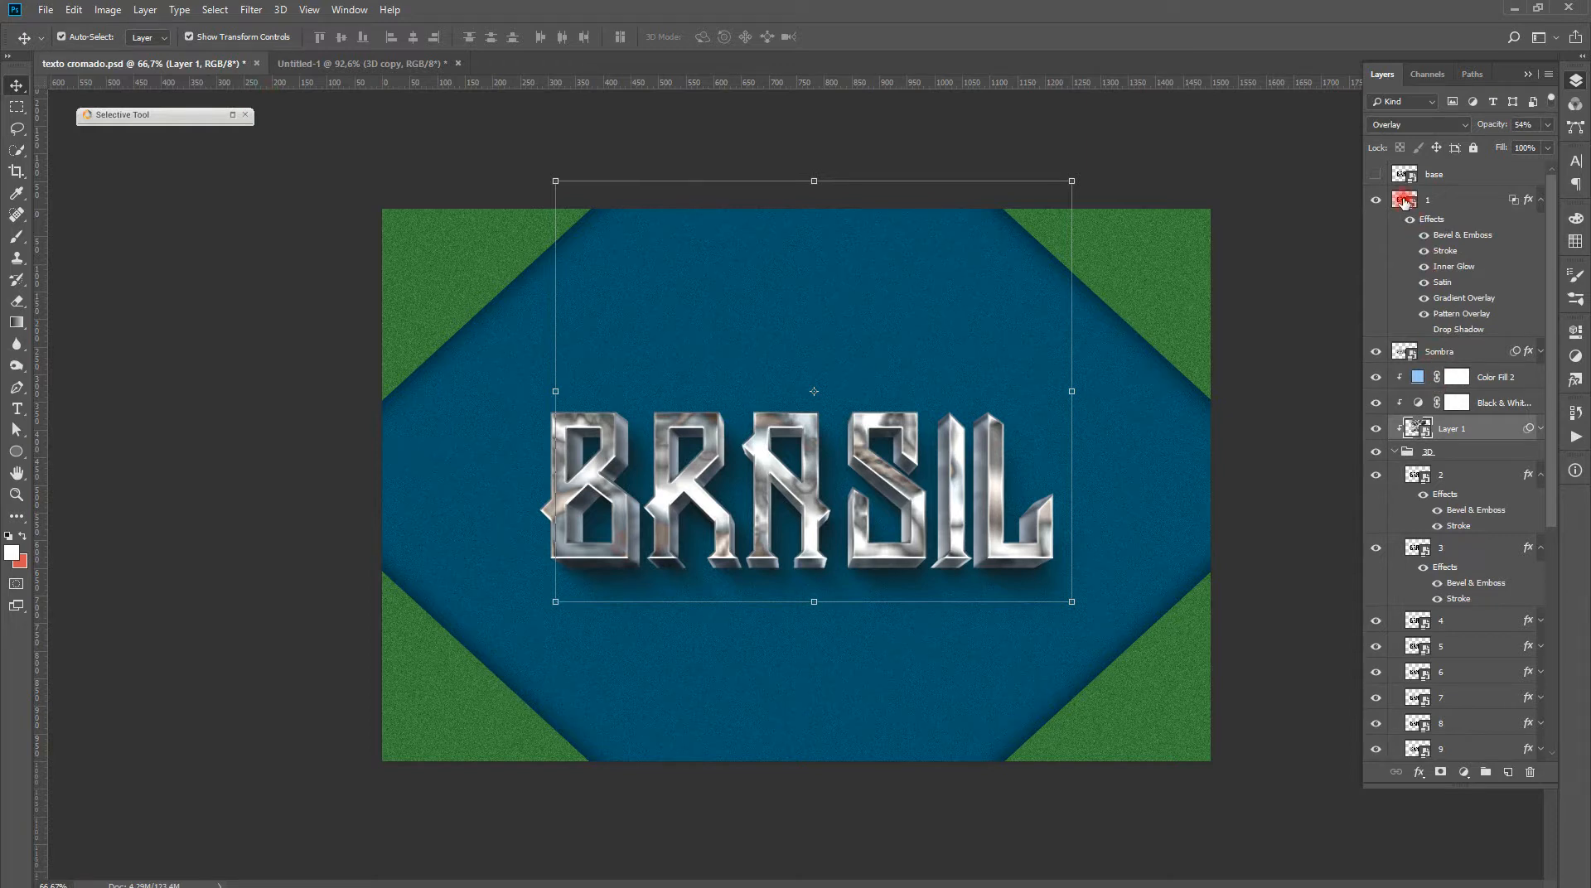
click(1410, 220)
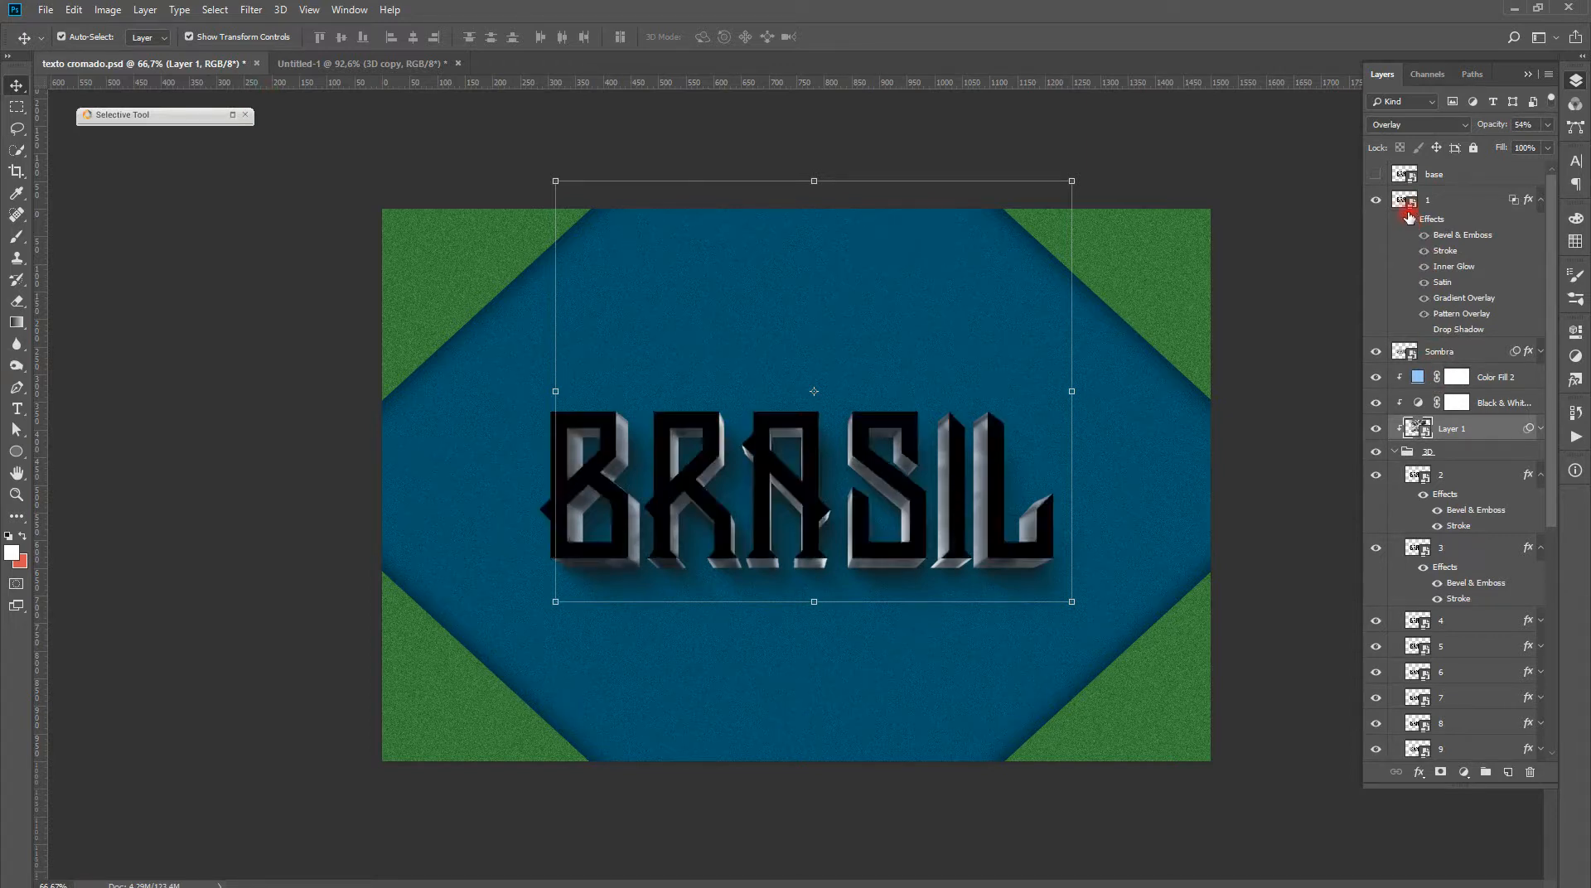
click(1403, 208)
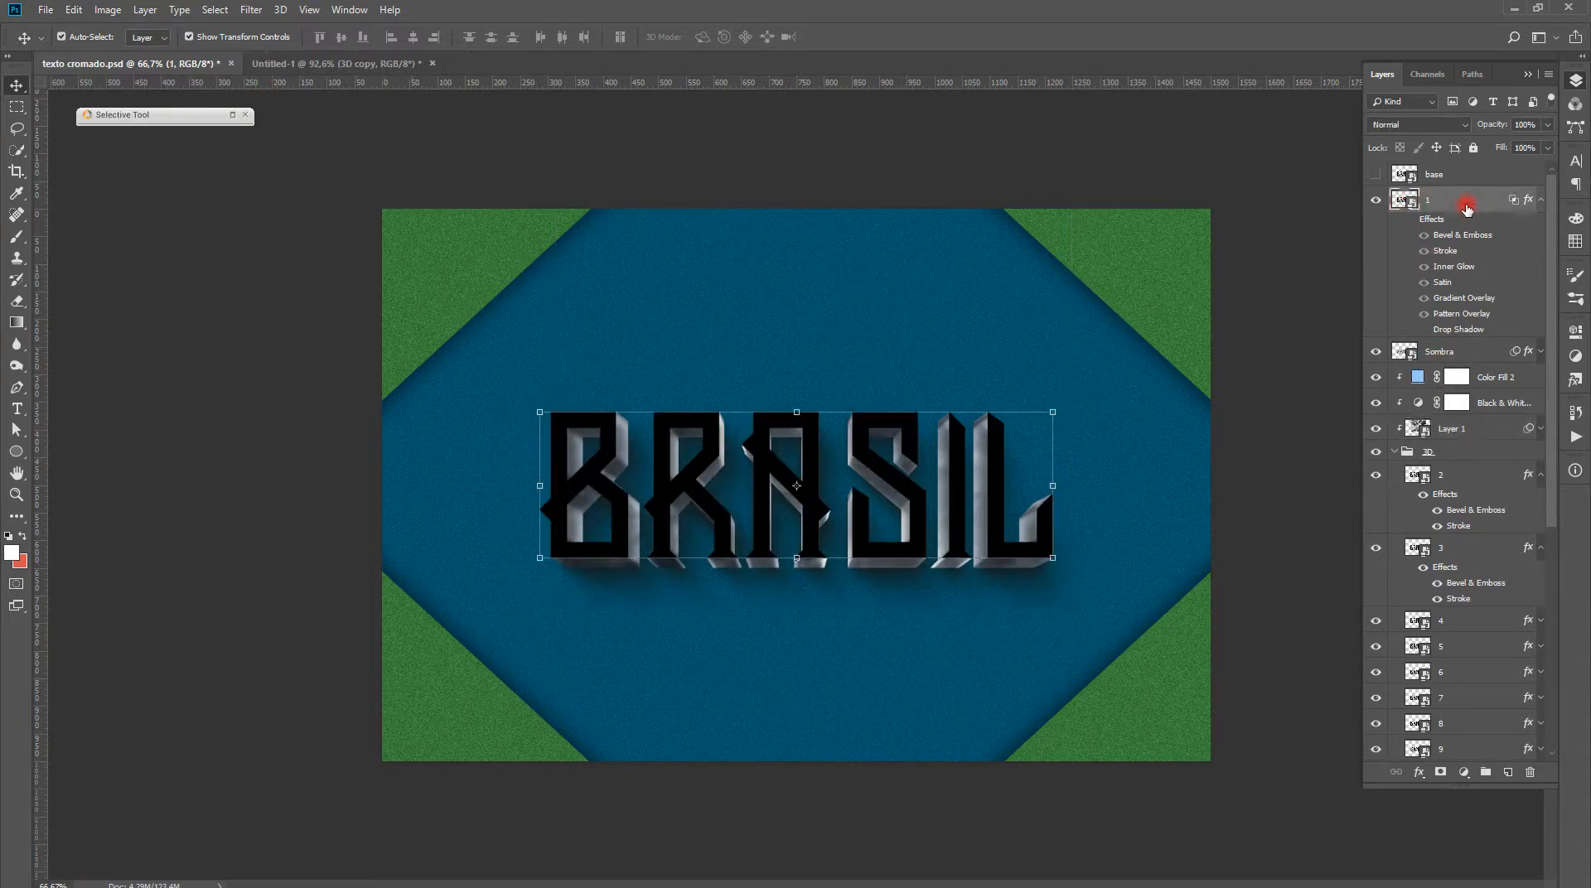
click(1540, 200)
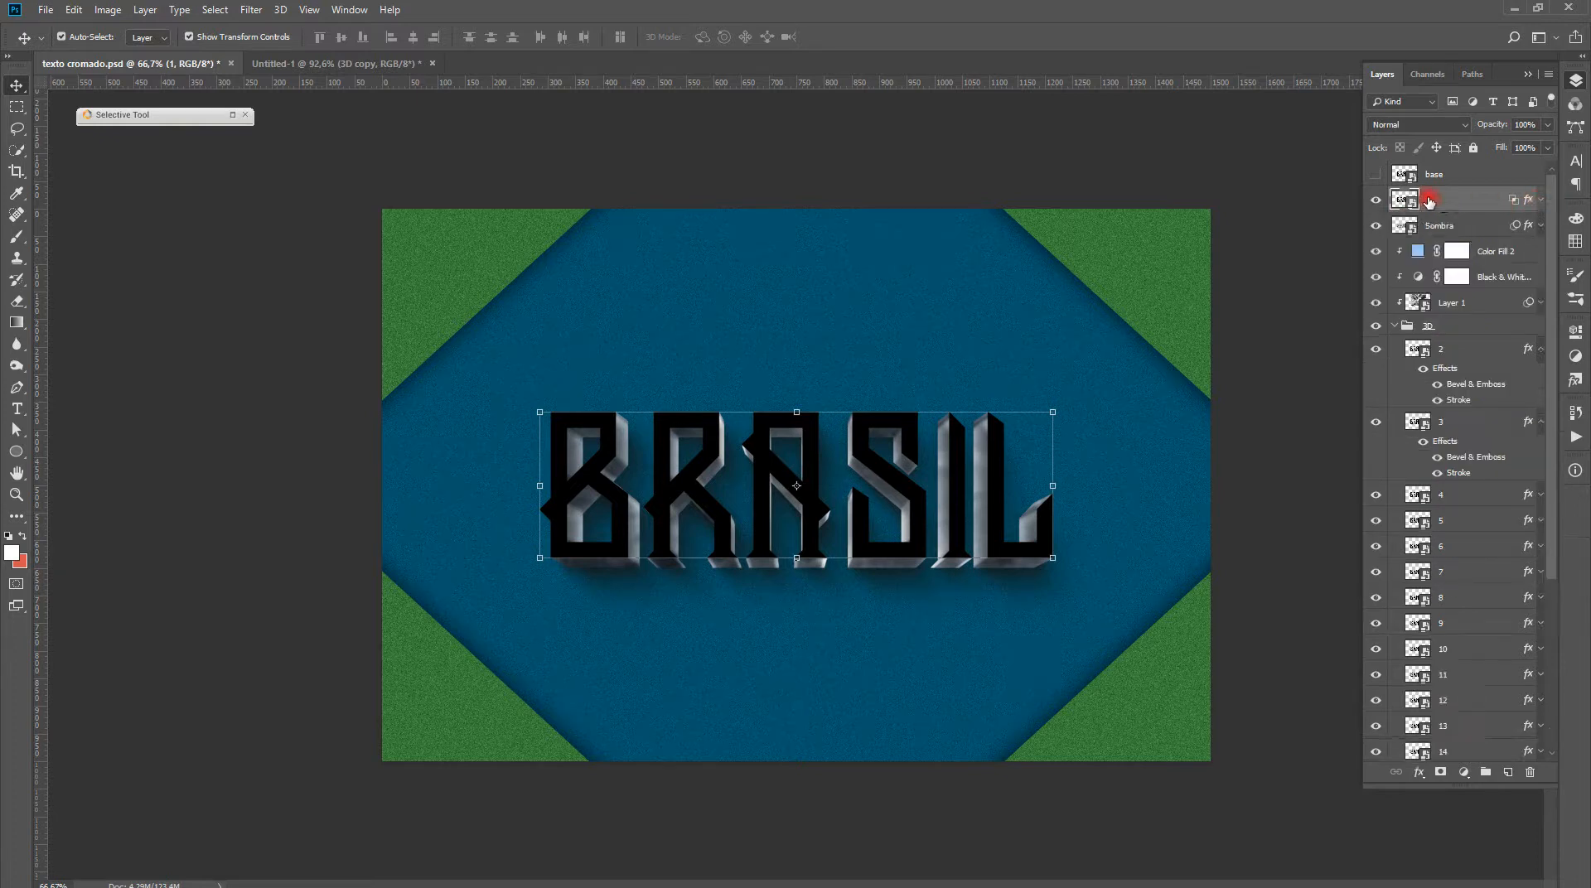
click(1418, 225)
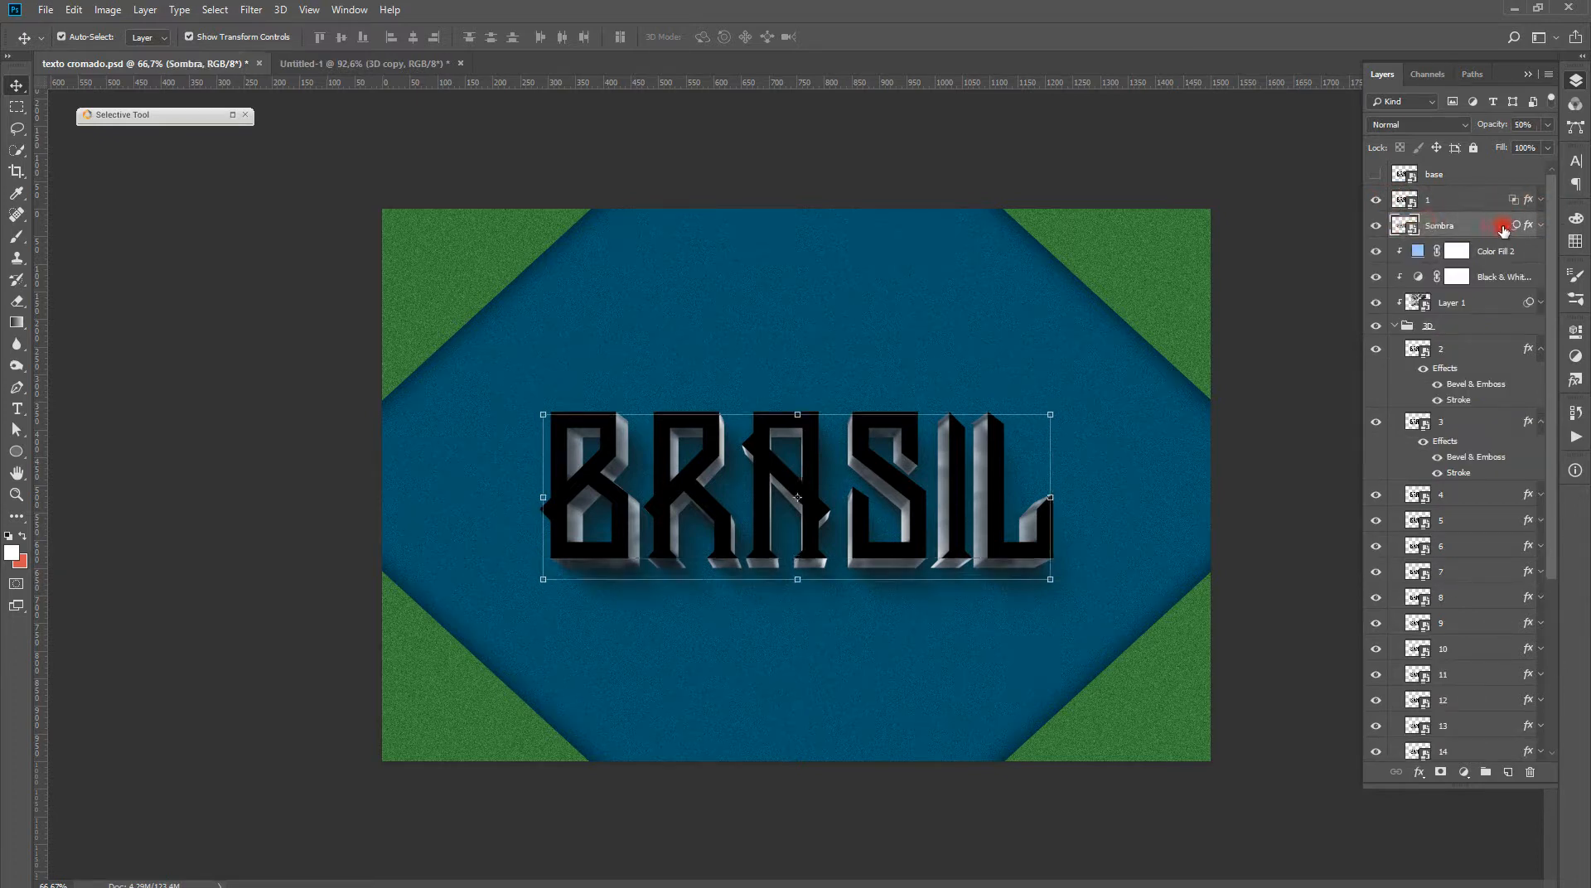
click(1539, 225)
click(1410, 282)
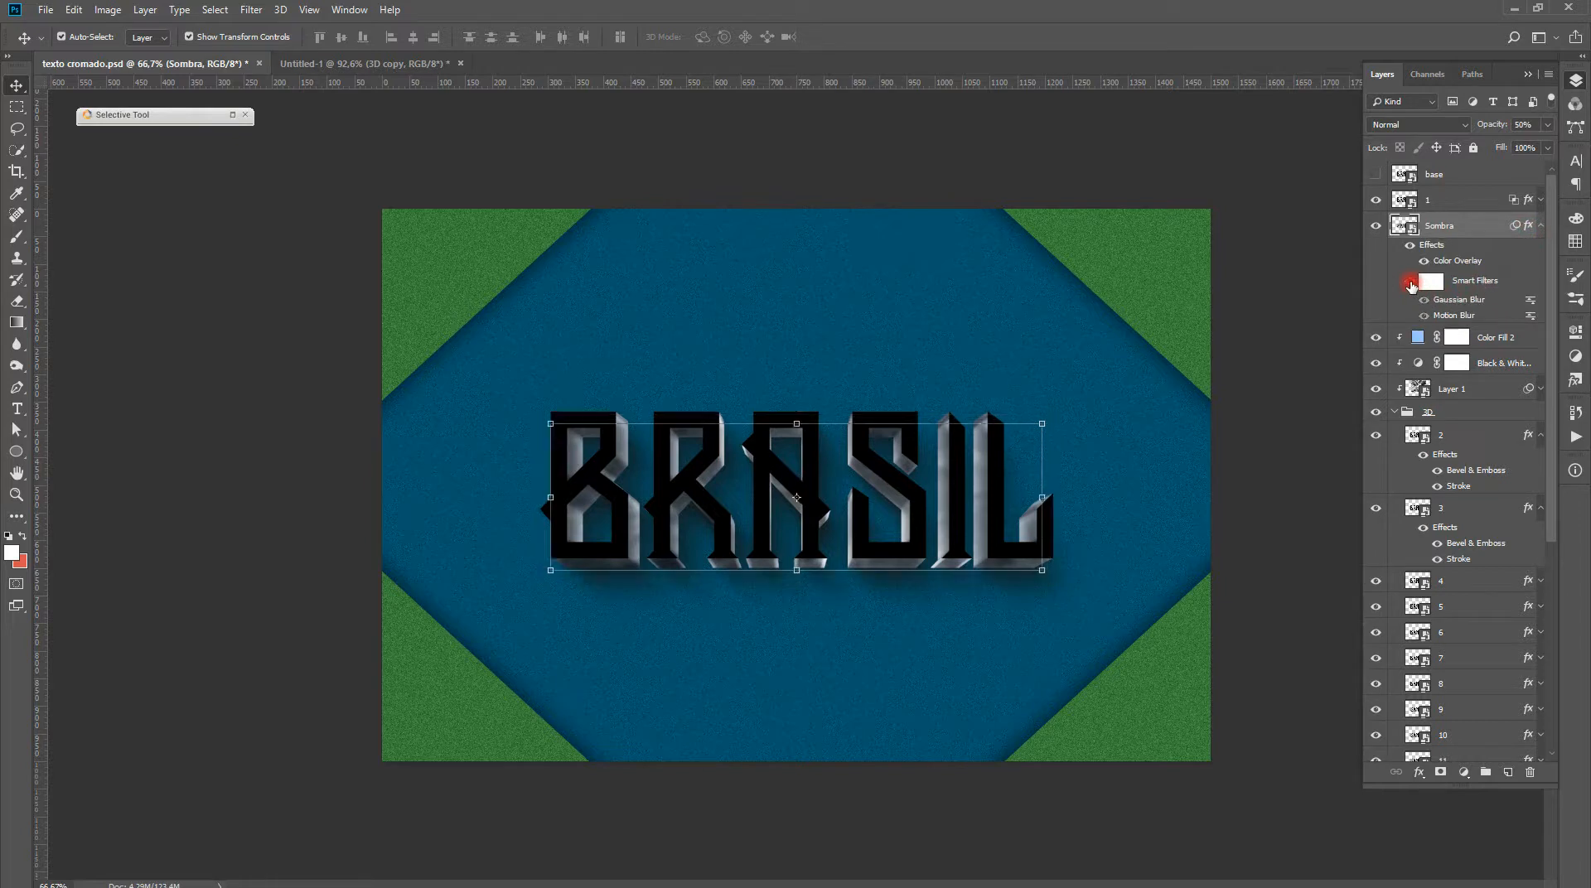
click(385, 64)
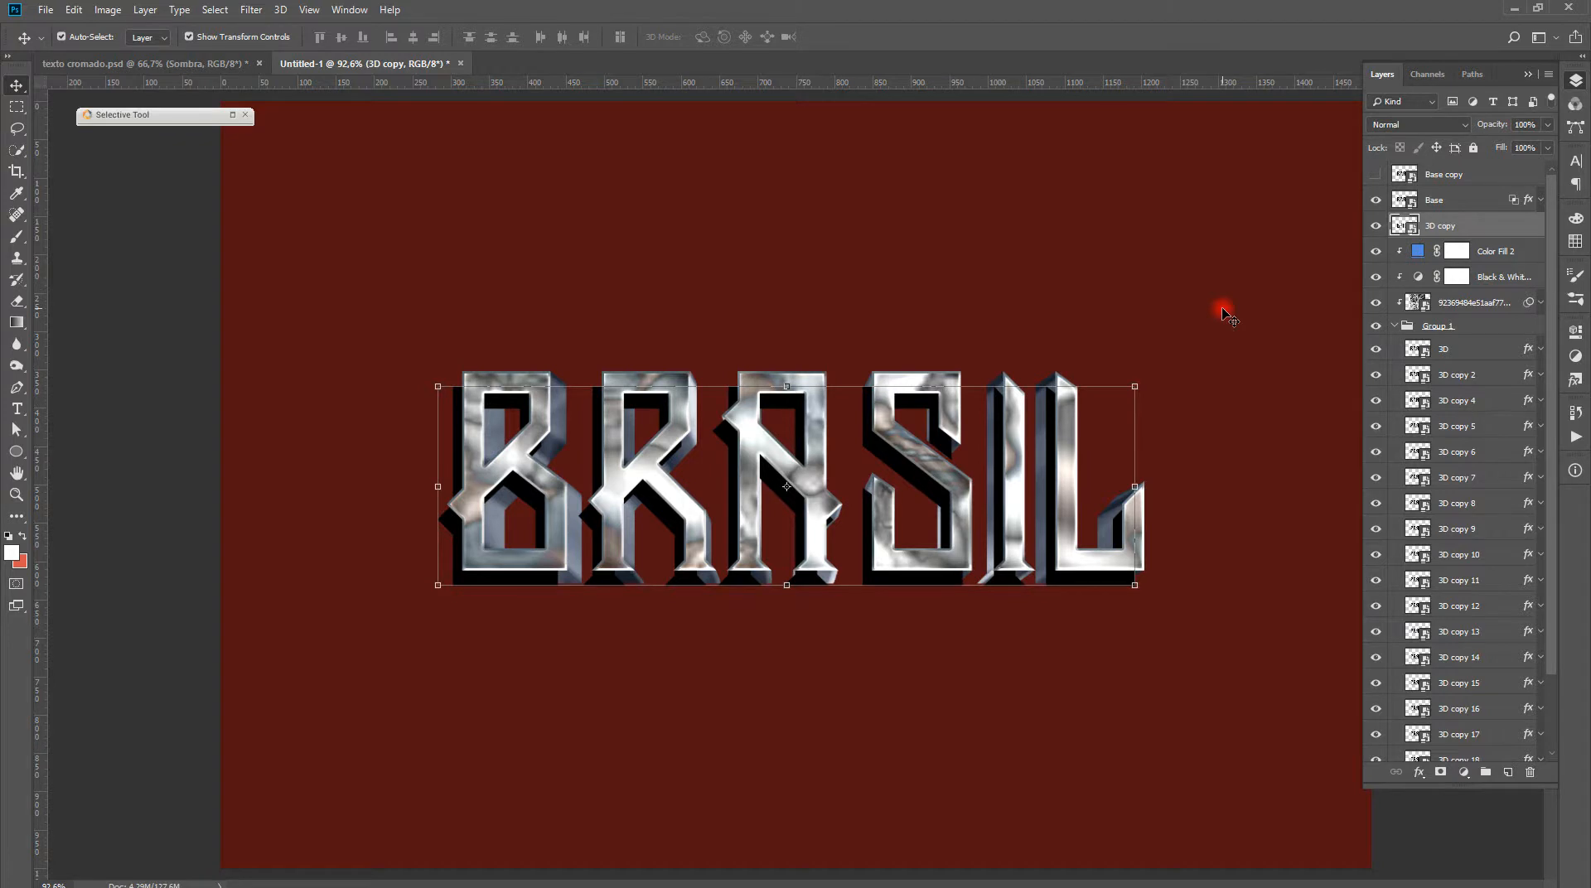
click(220, 63)
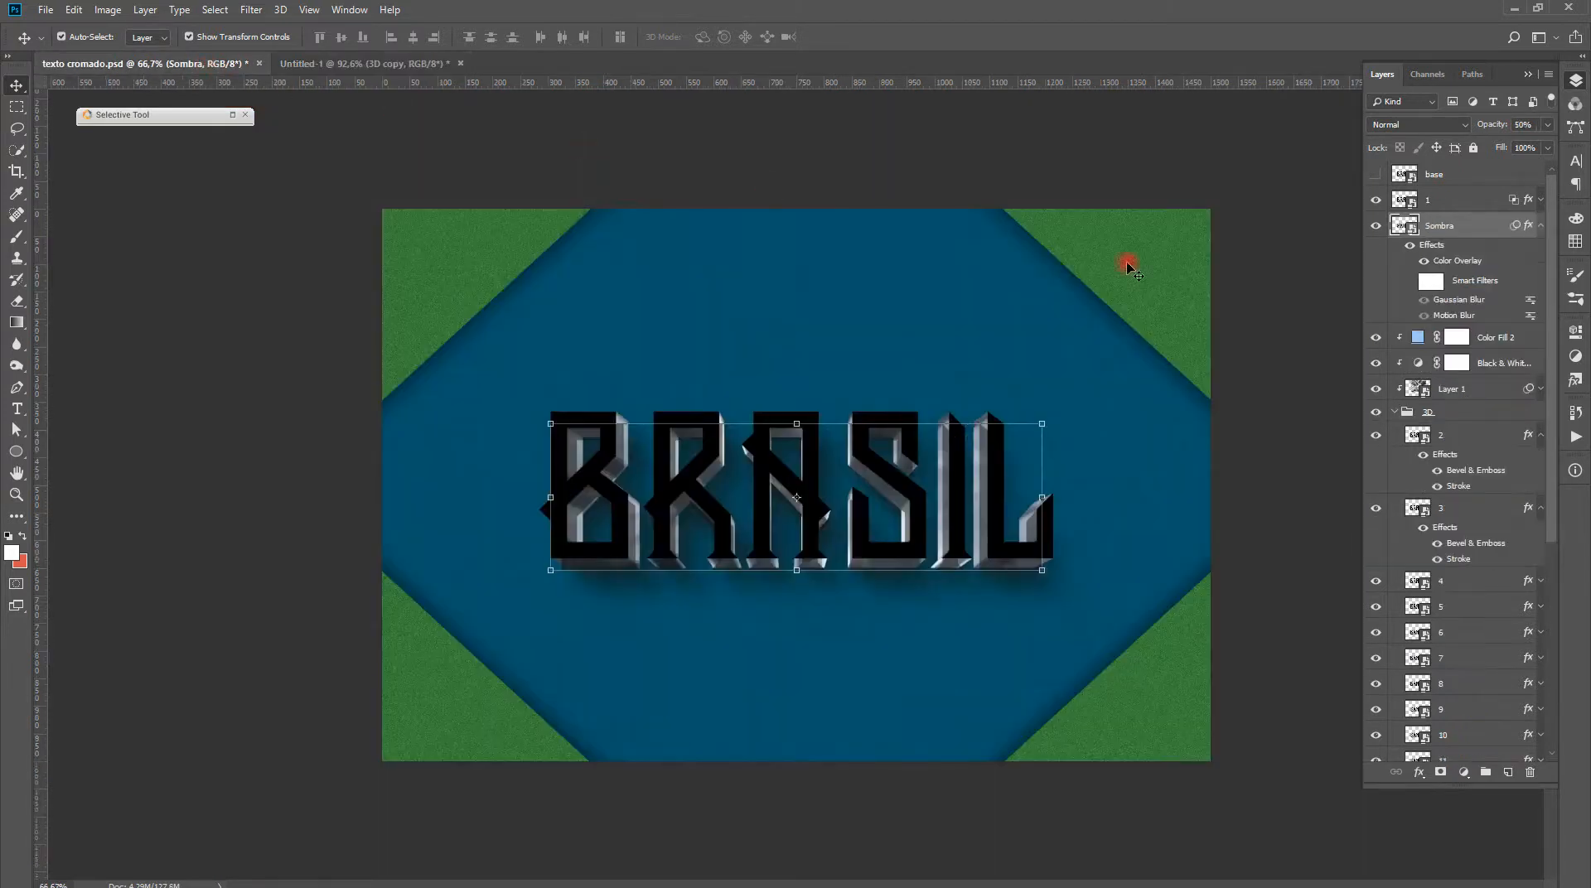
Compare the reference lettering with and without layer 1 and the Sombra shadow by toggling their visibility
click(1377, 199)
click(1377, 200)
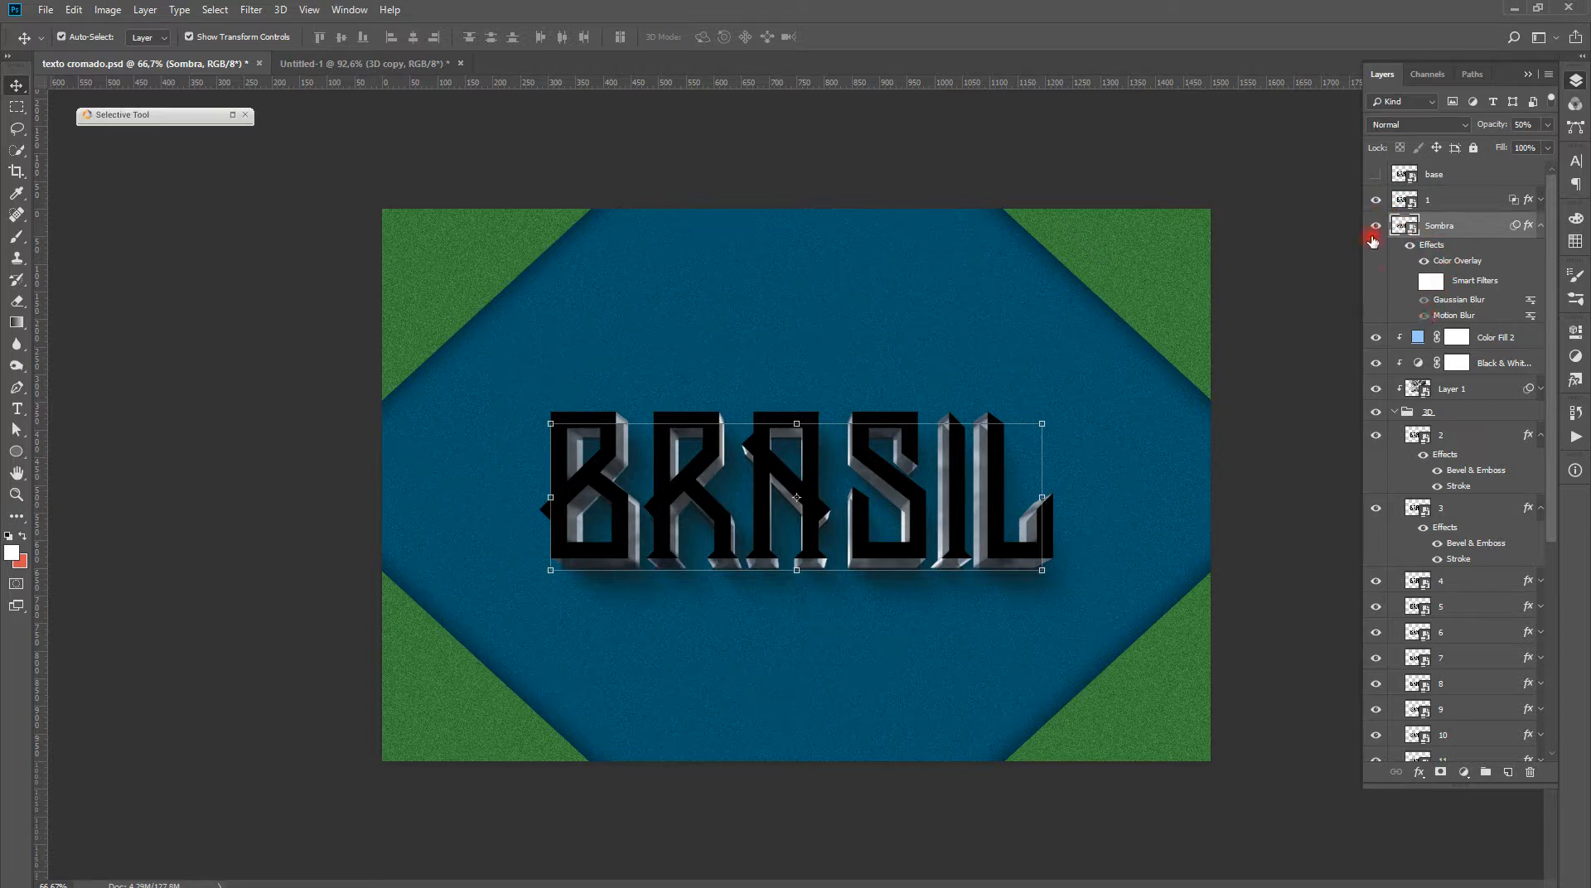
click(1418, 207)
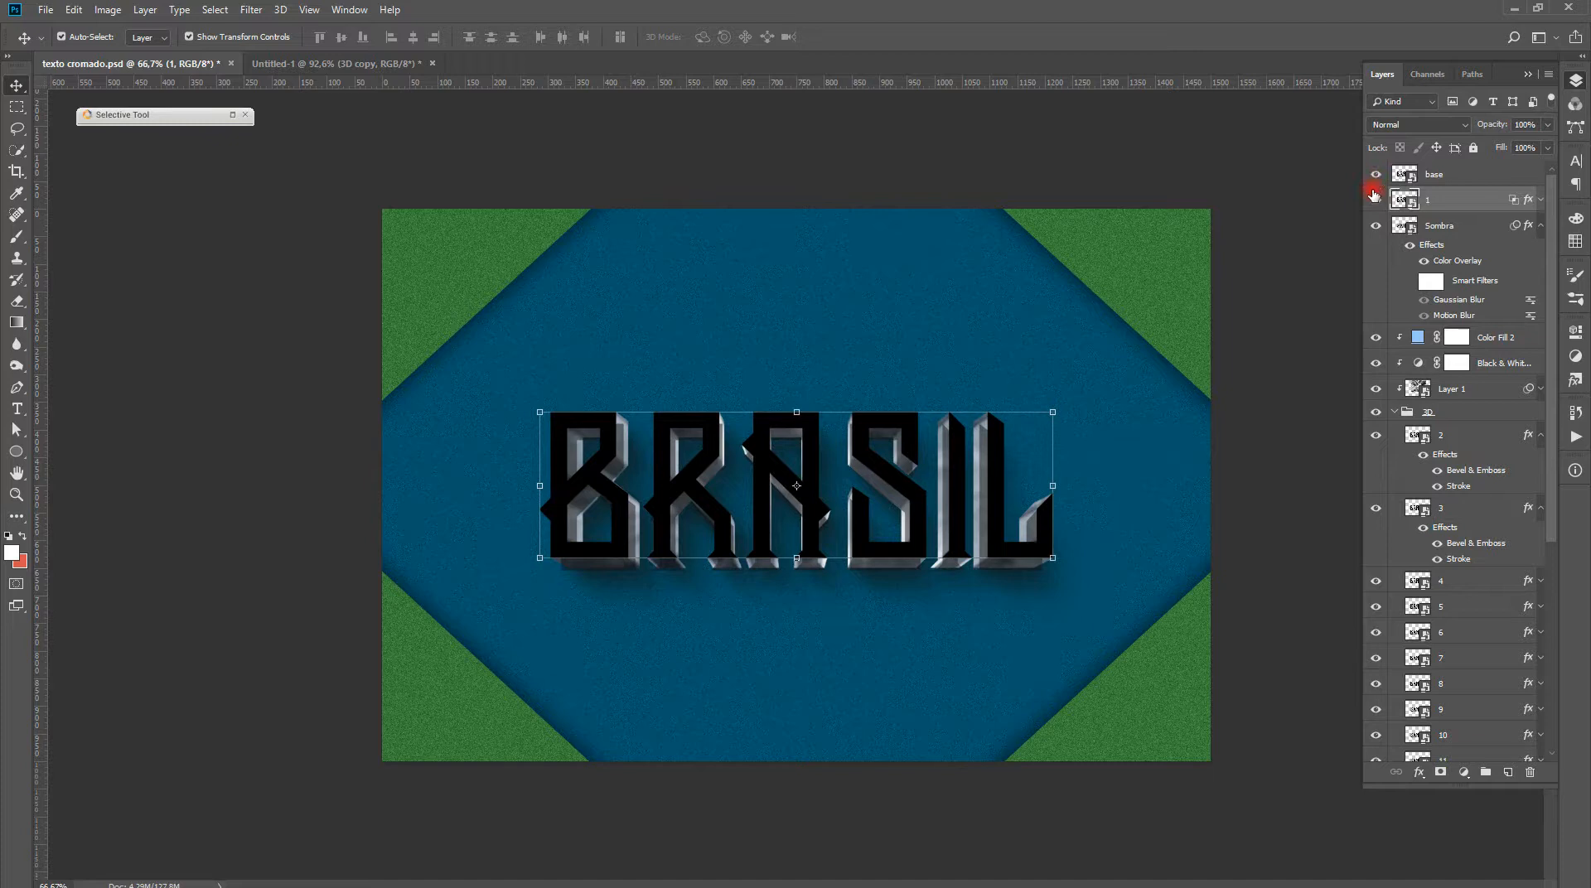
mouse_move(1375, 206)
mouse_down()
mouse_move(1377, 170)
mouse_move(1373, 224)
mouse_up()
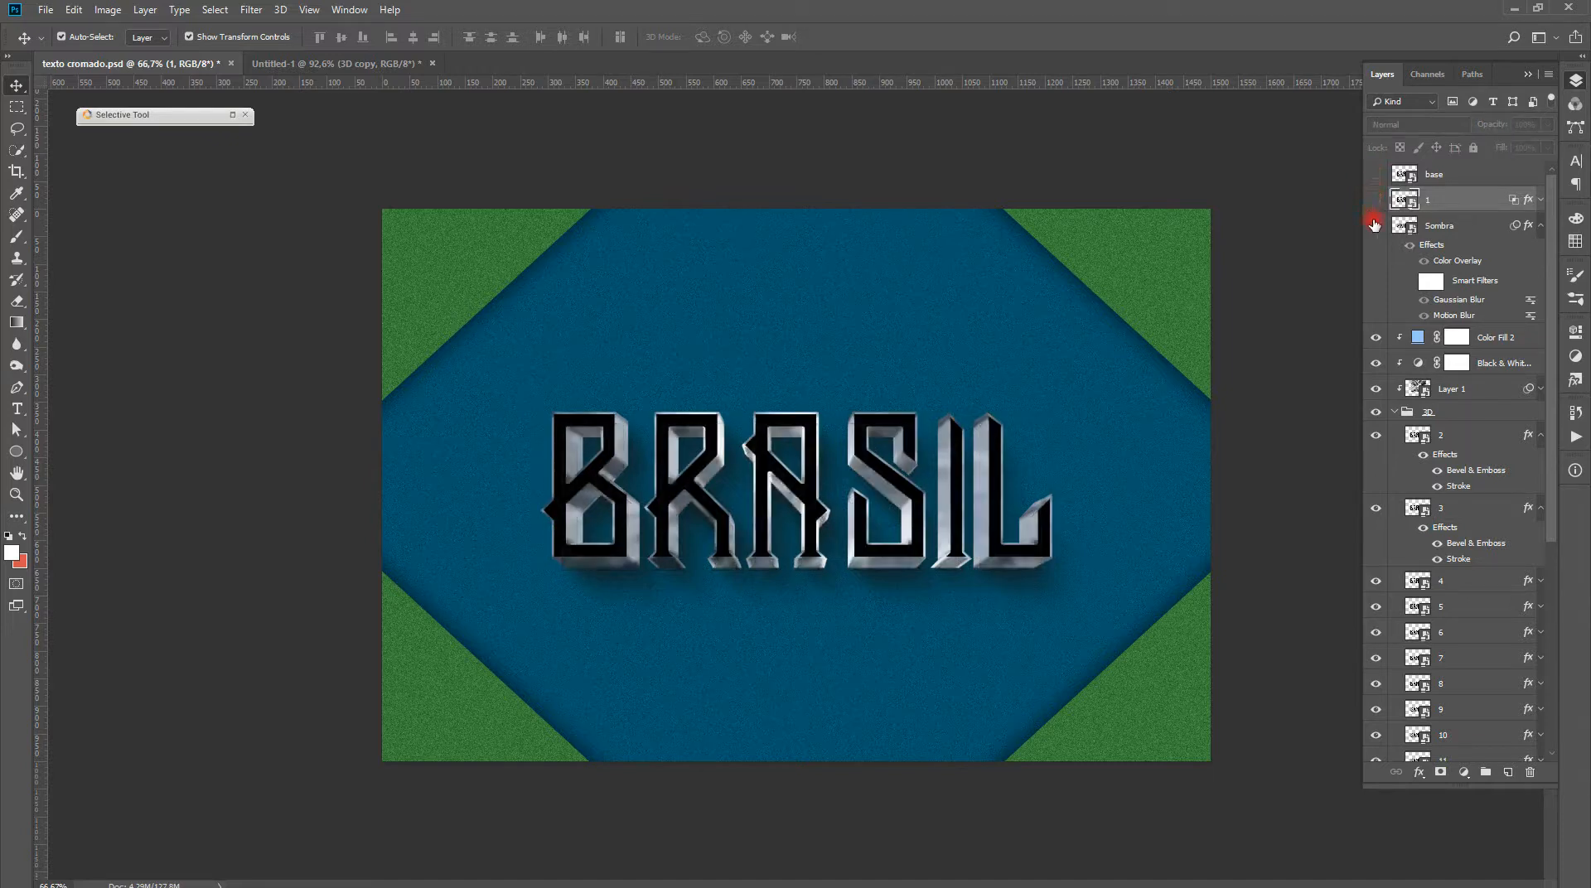
click(1450, 437)
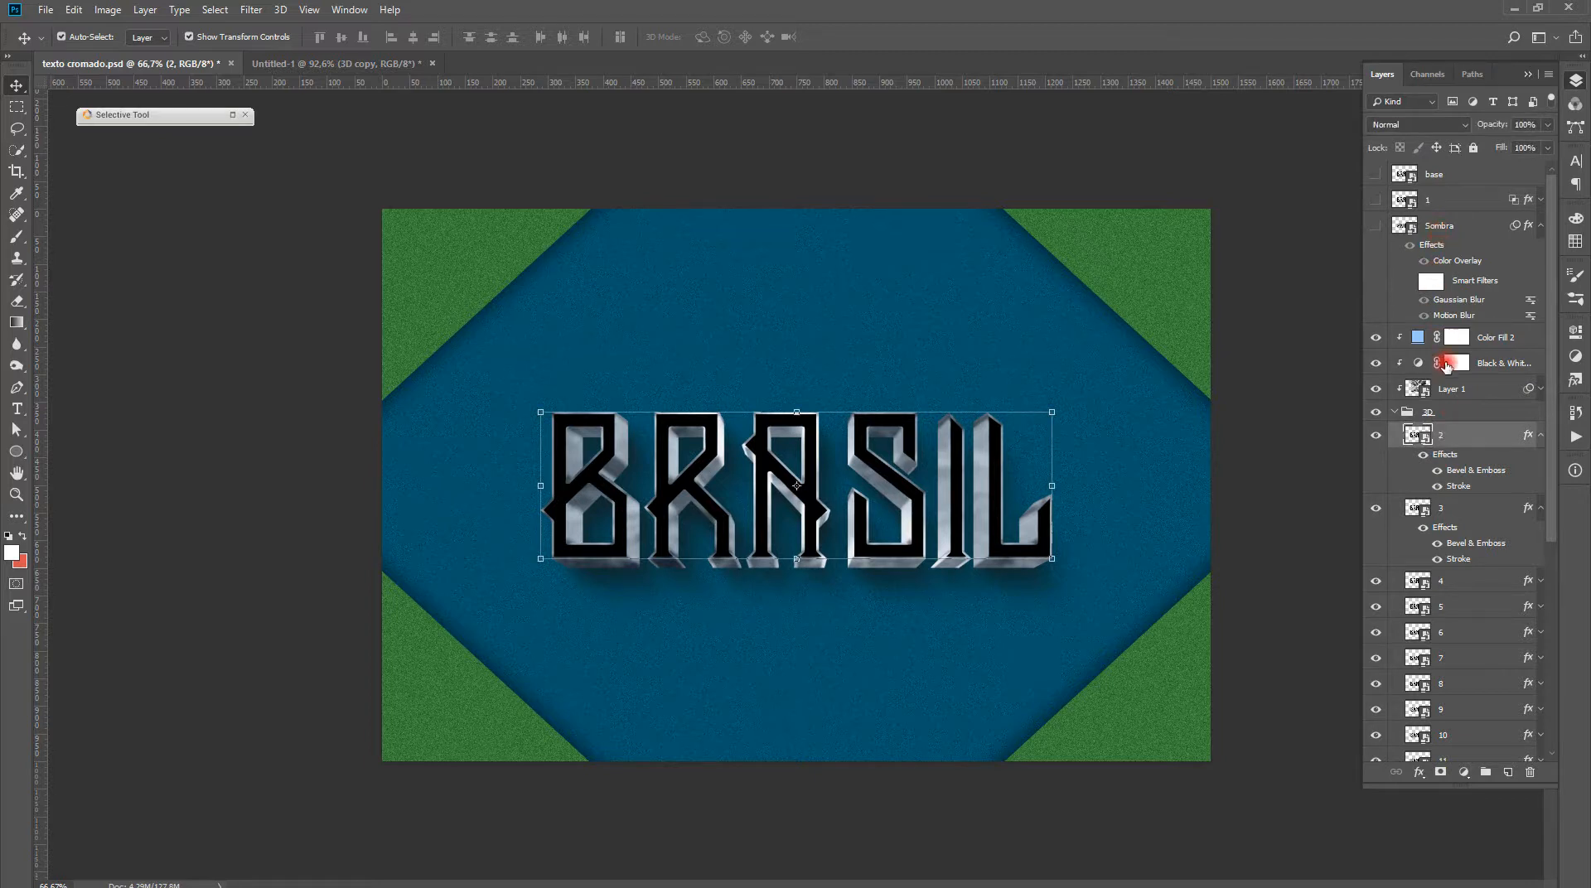
click(1375, 225)
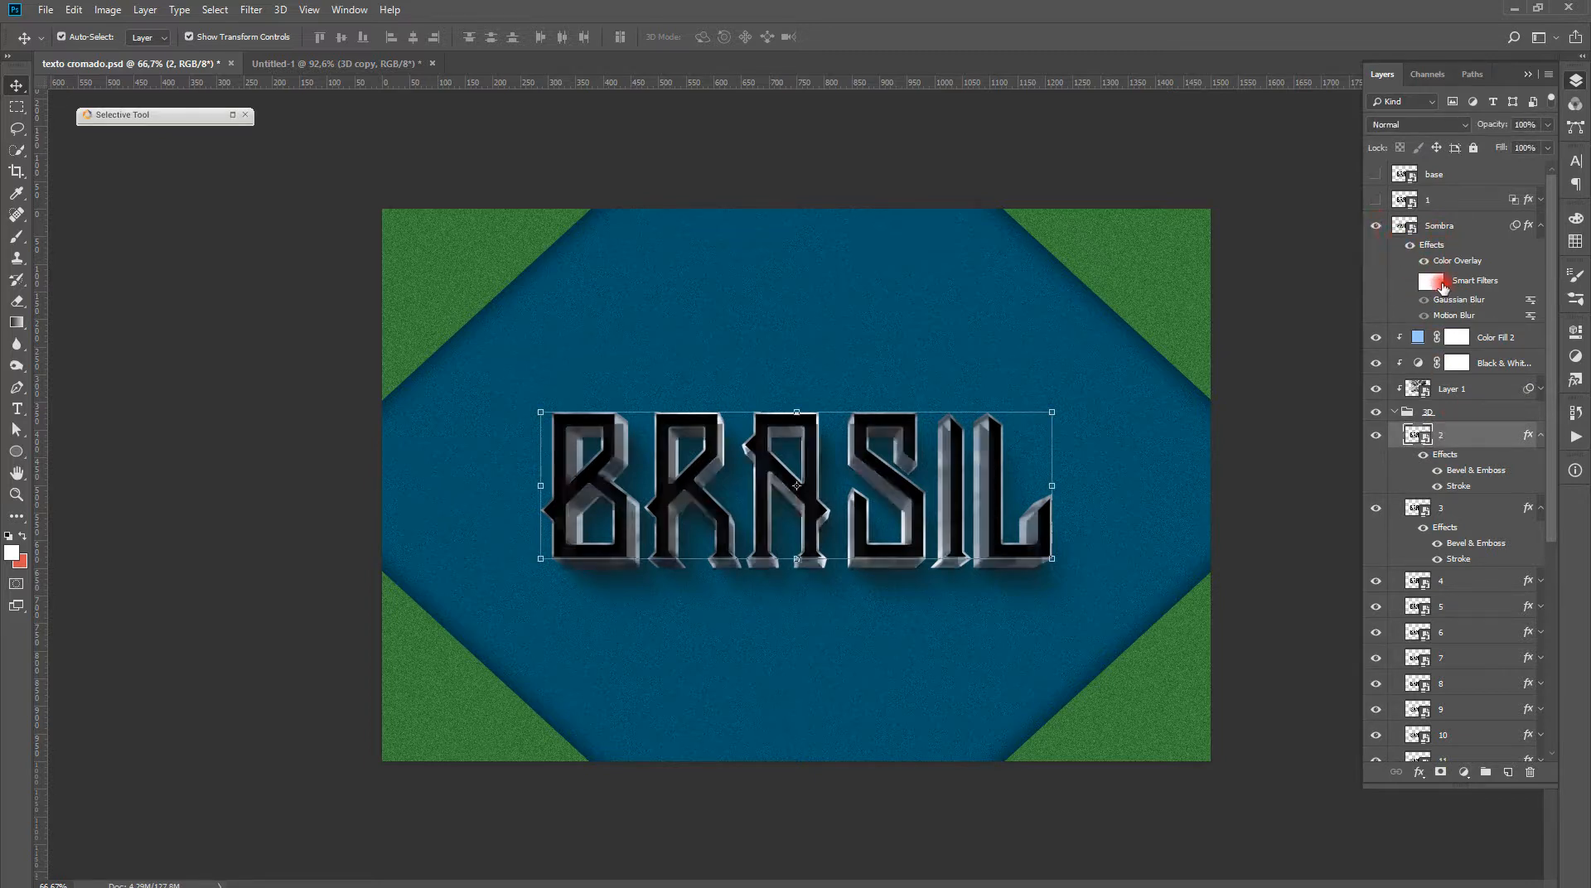
Turn Sombra's smart filters back on and check its Gaussian Blur and Motion Blur settings without changing them
click(1428, 284)
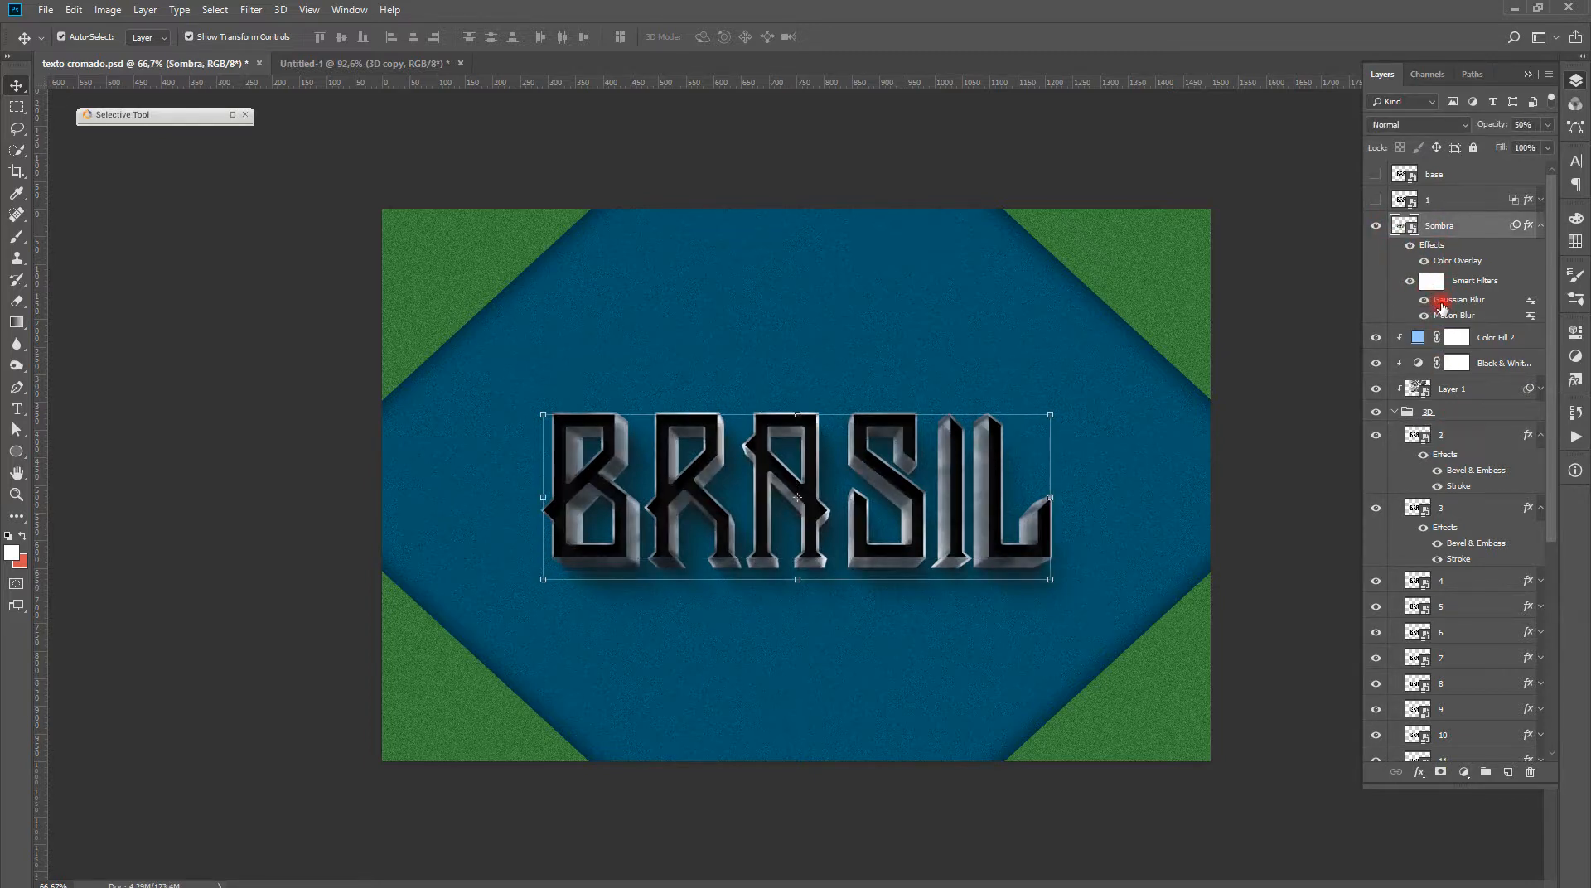
double_click(1459, 302)
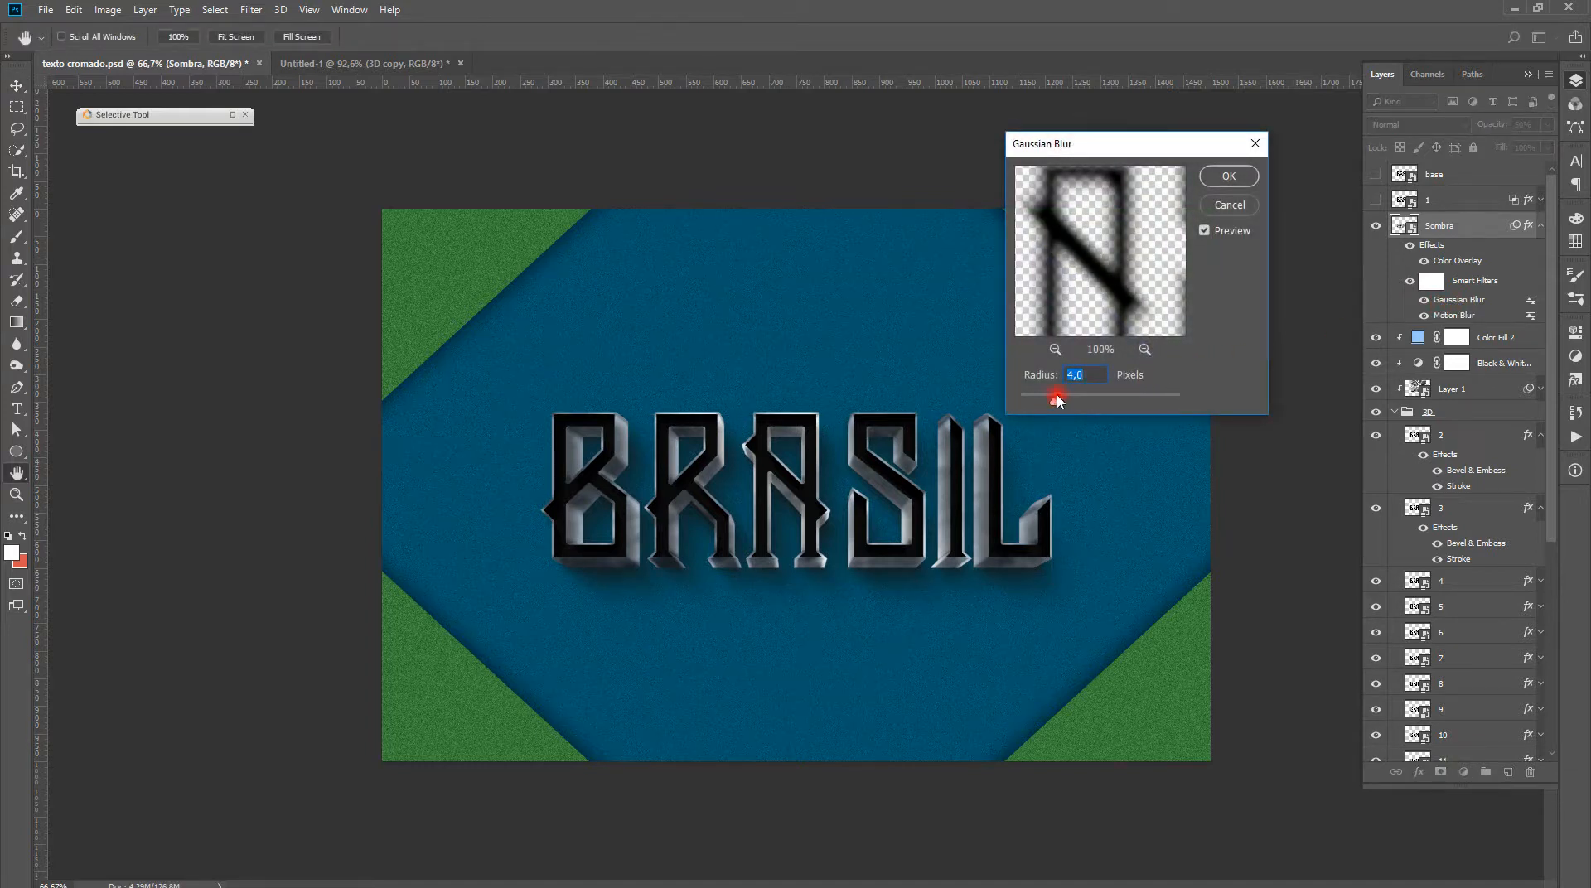
click(1229, 207)
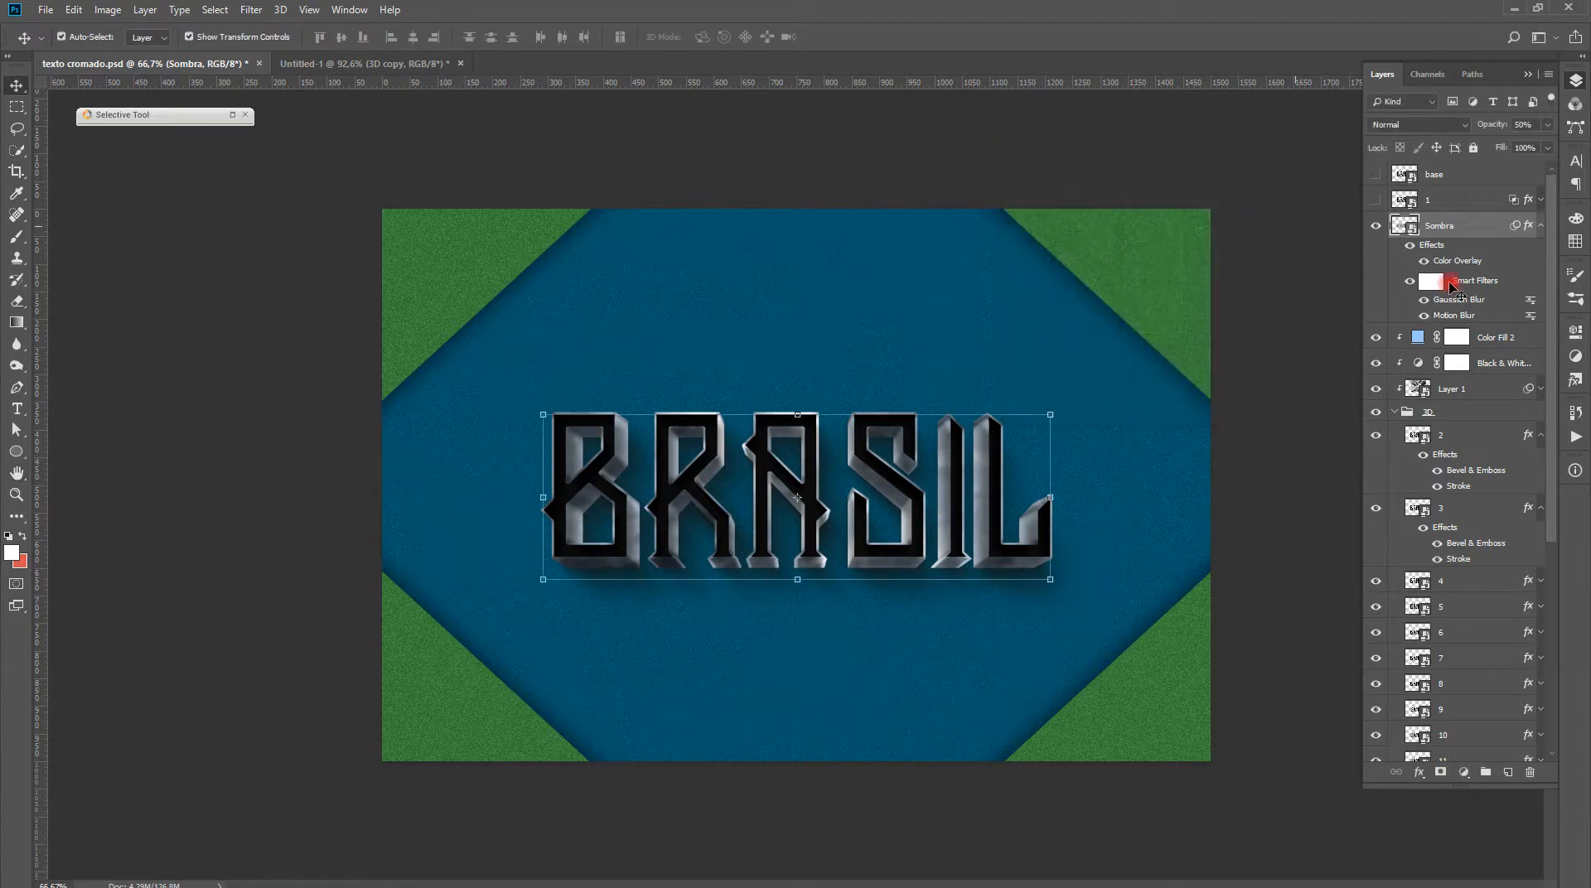
double_click(1461, 317)
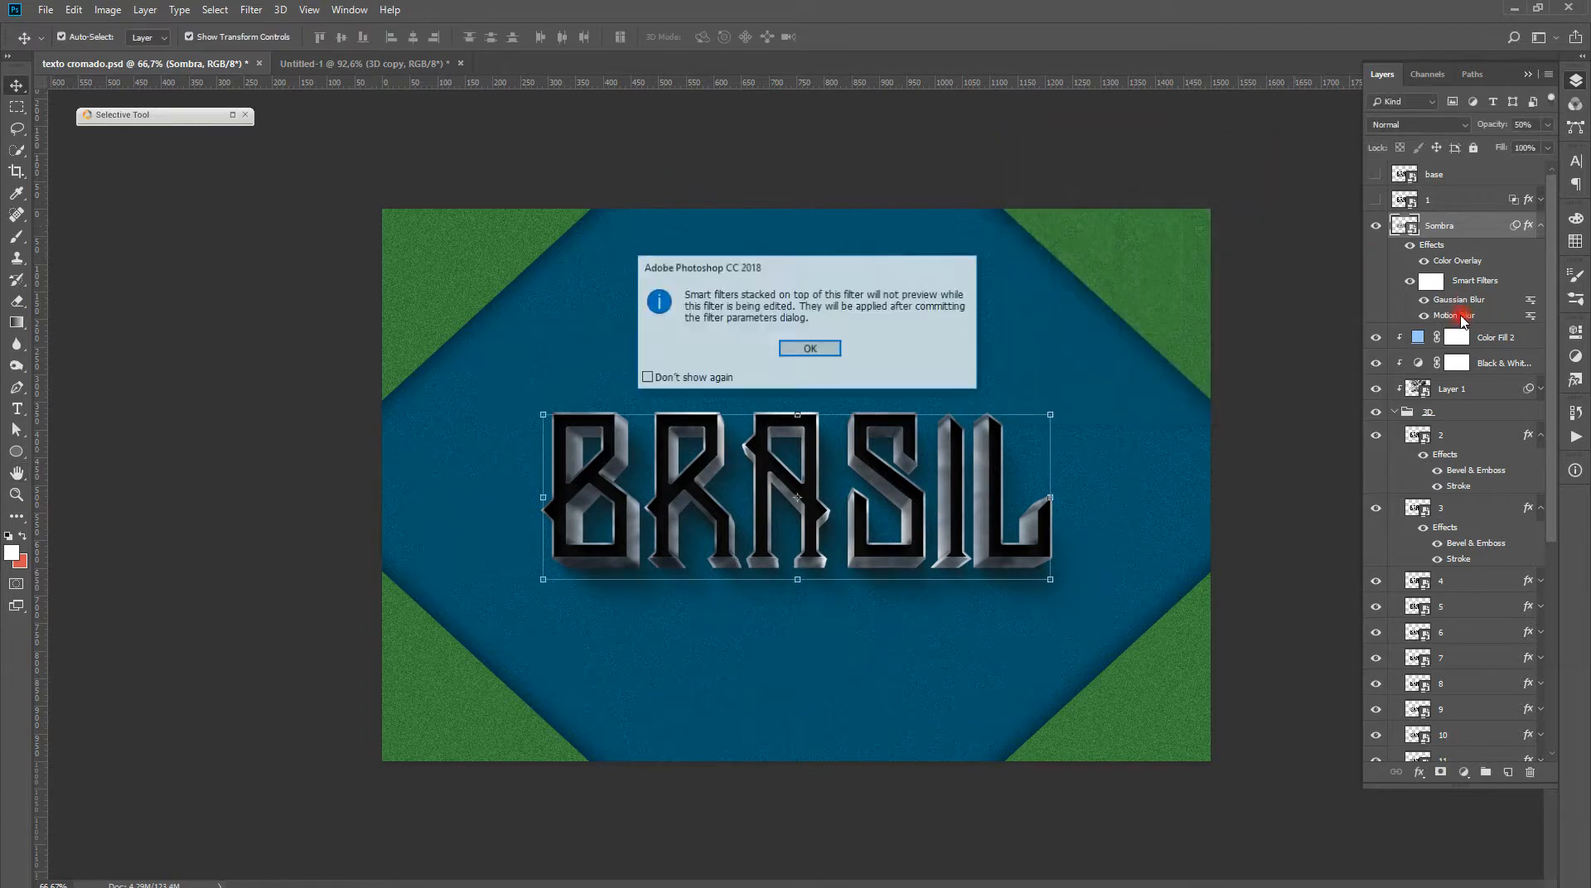
click(829, 352)
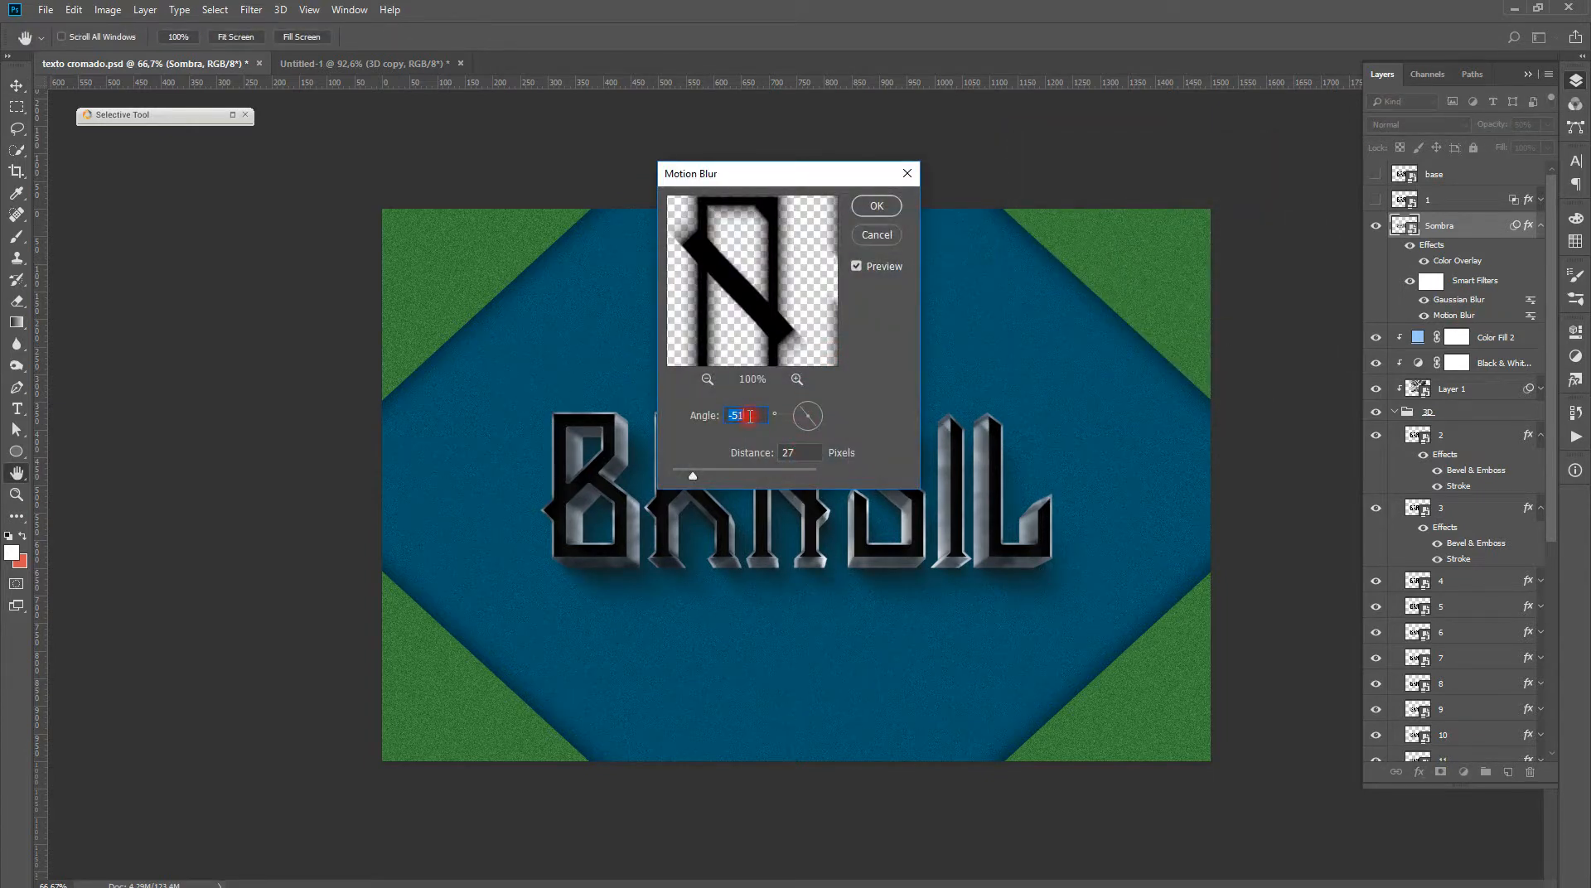
click(876, 236)
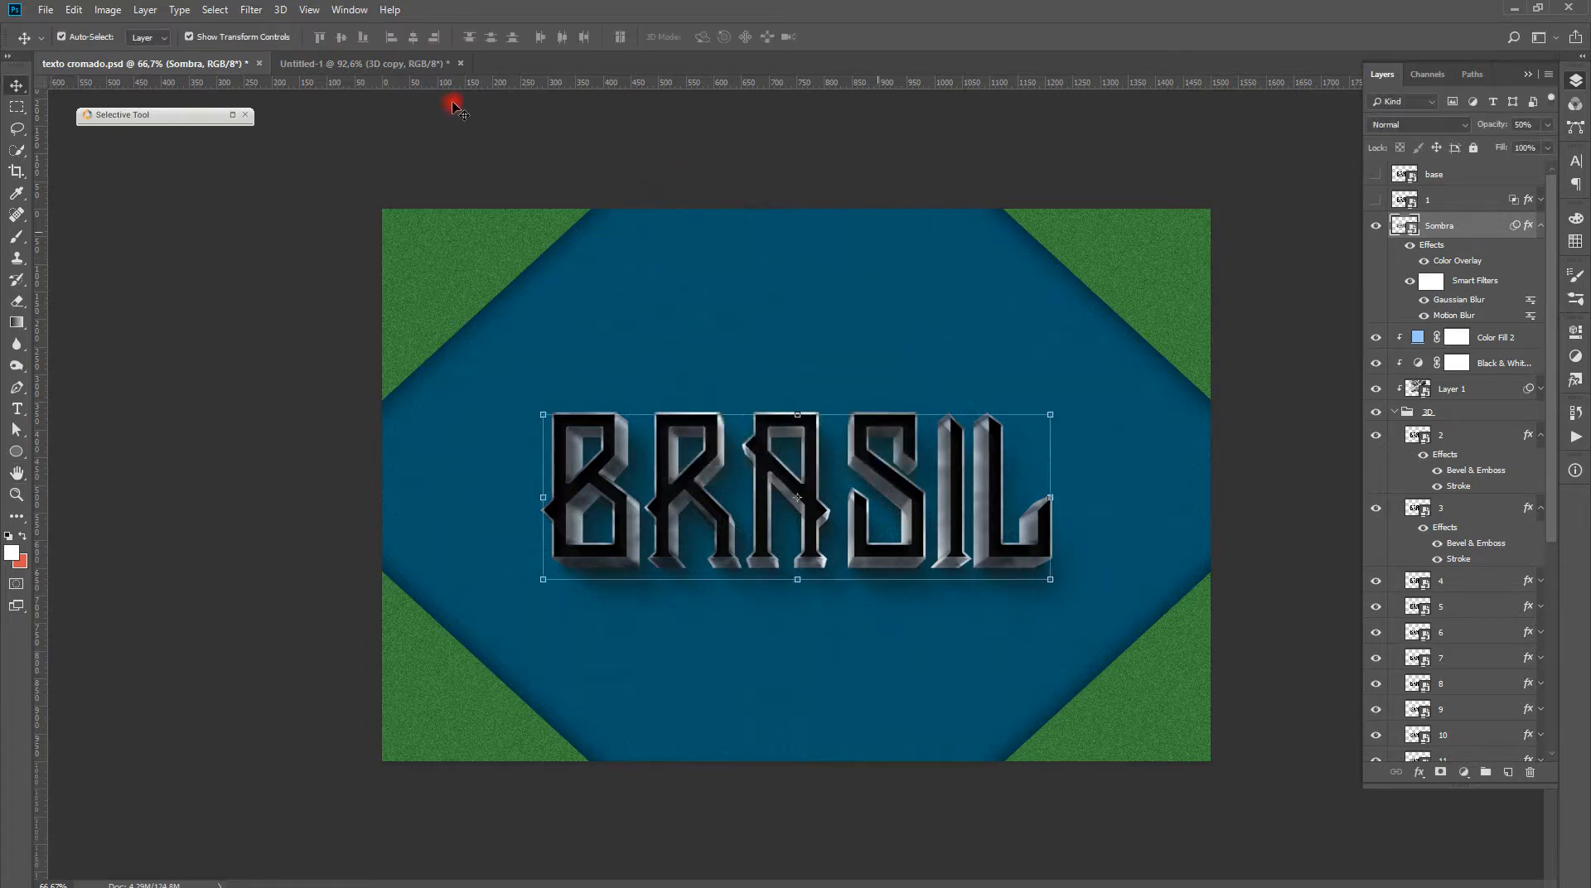
Return to Untitled-1 and apply a Gaussian Blur with a 4,0 pixel radius to the 3D copy layer
click(311, 66)
click(1455, 224)
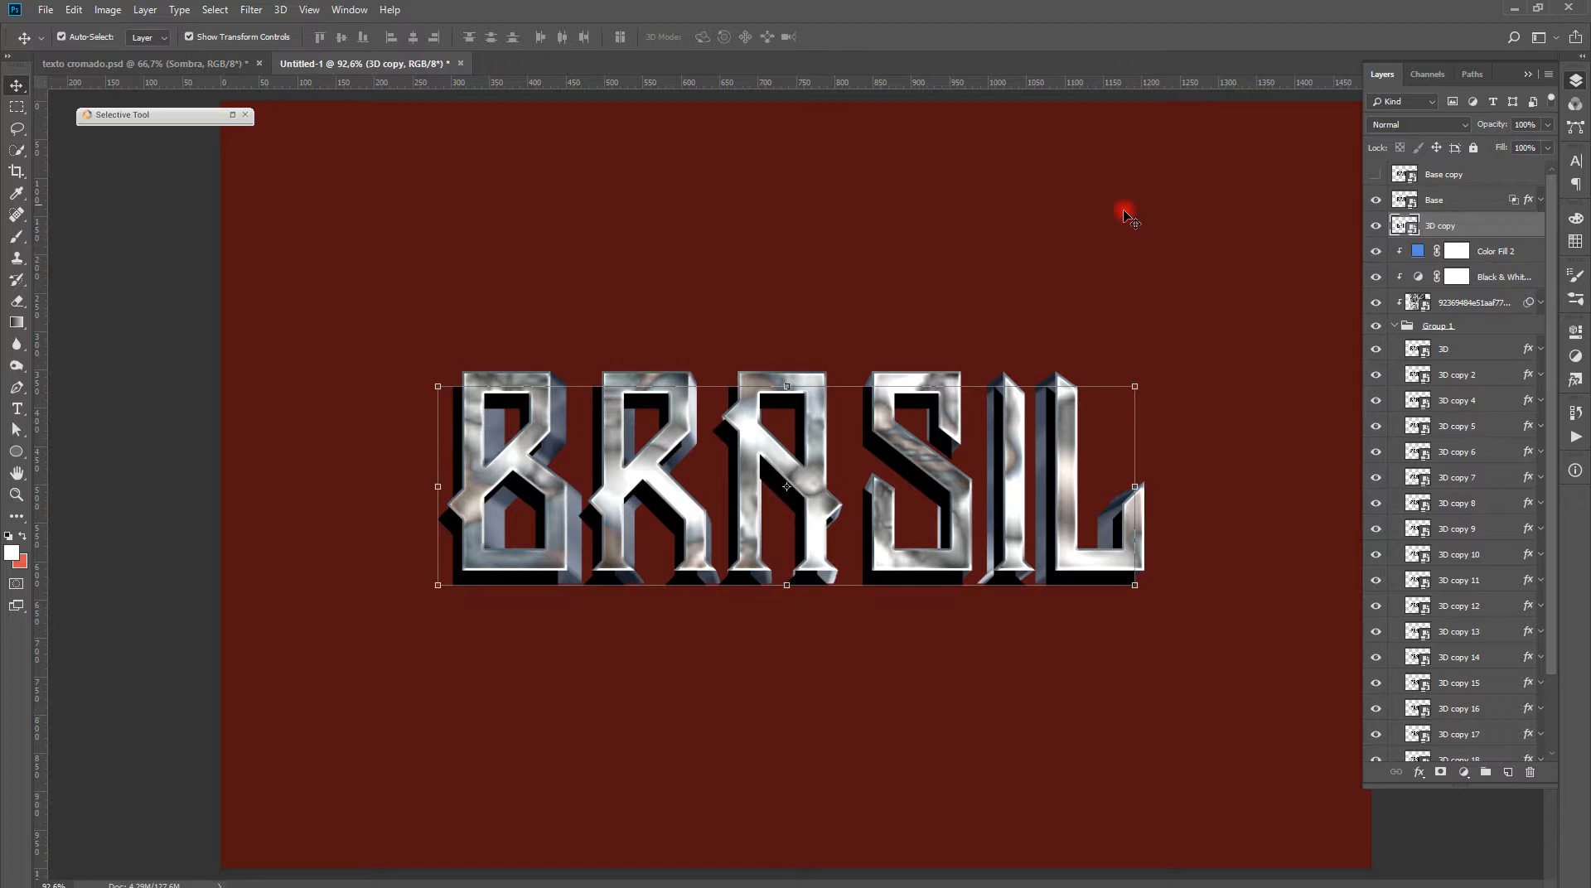
click(251, 9)
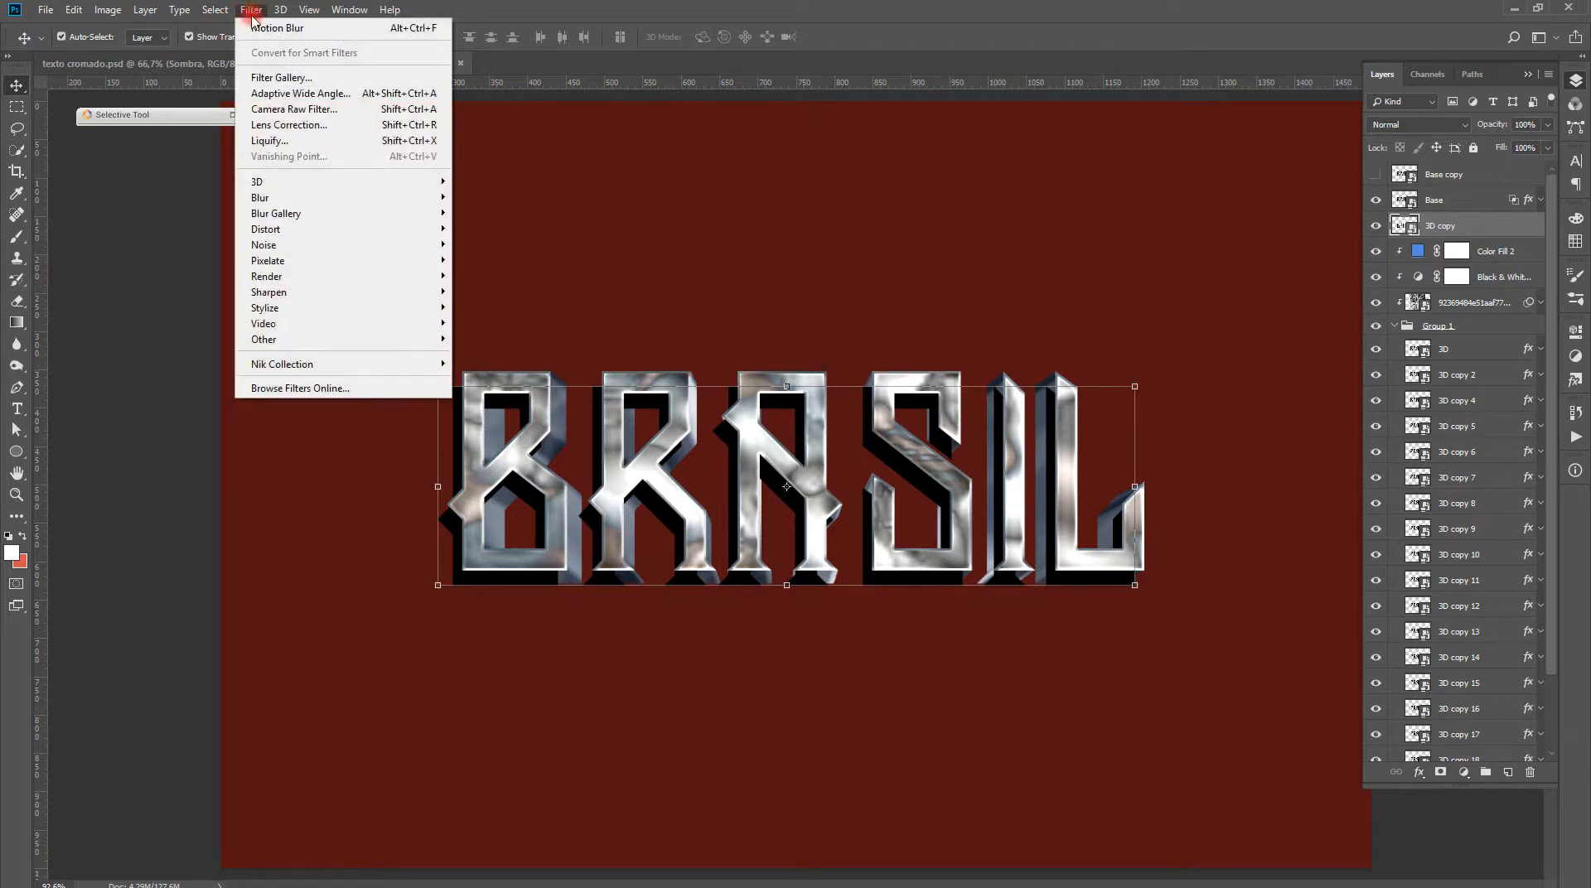
mouse_move(281, 199)
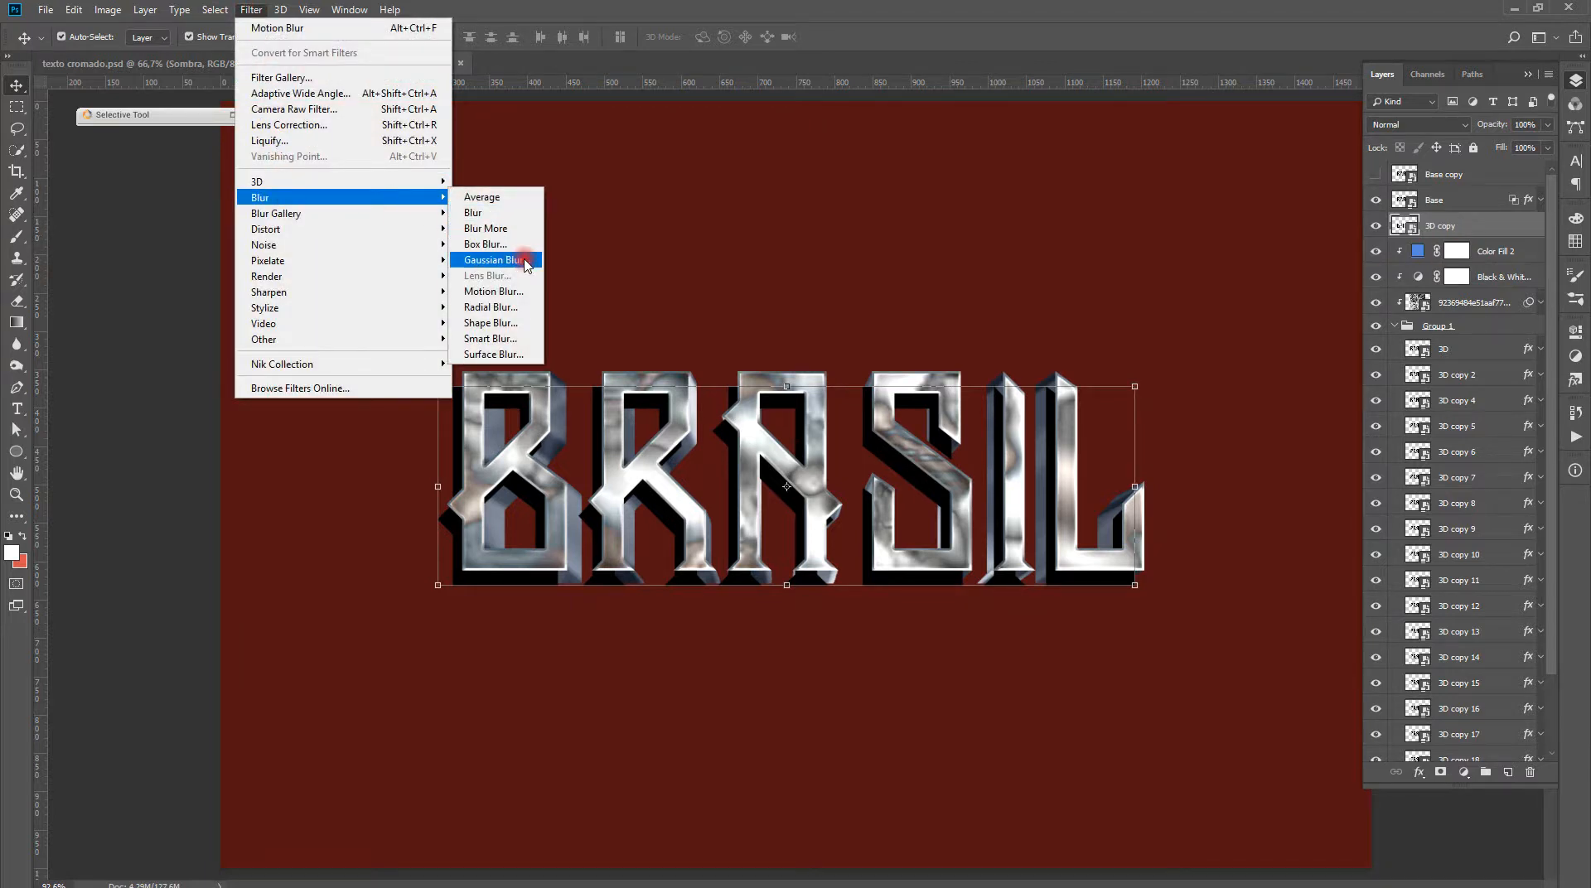
click(522, 259)
click(1057, 402)
click(1089, 374)
click(1227, 175)
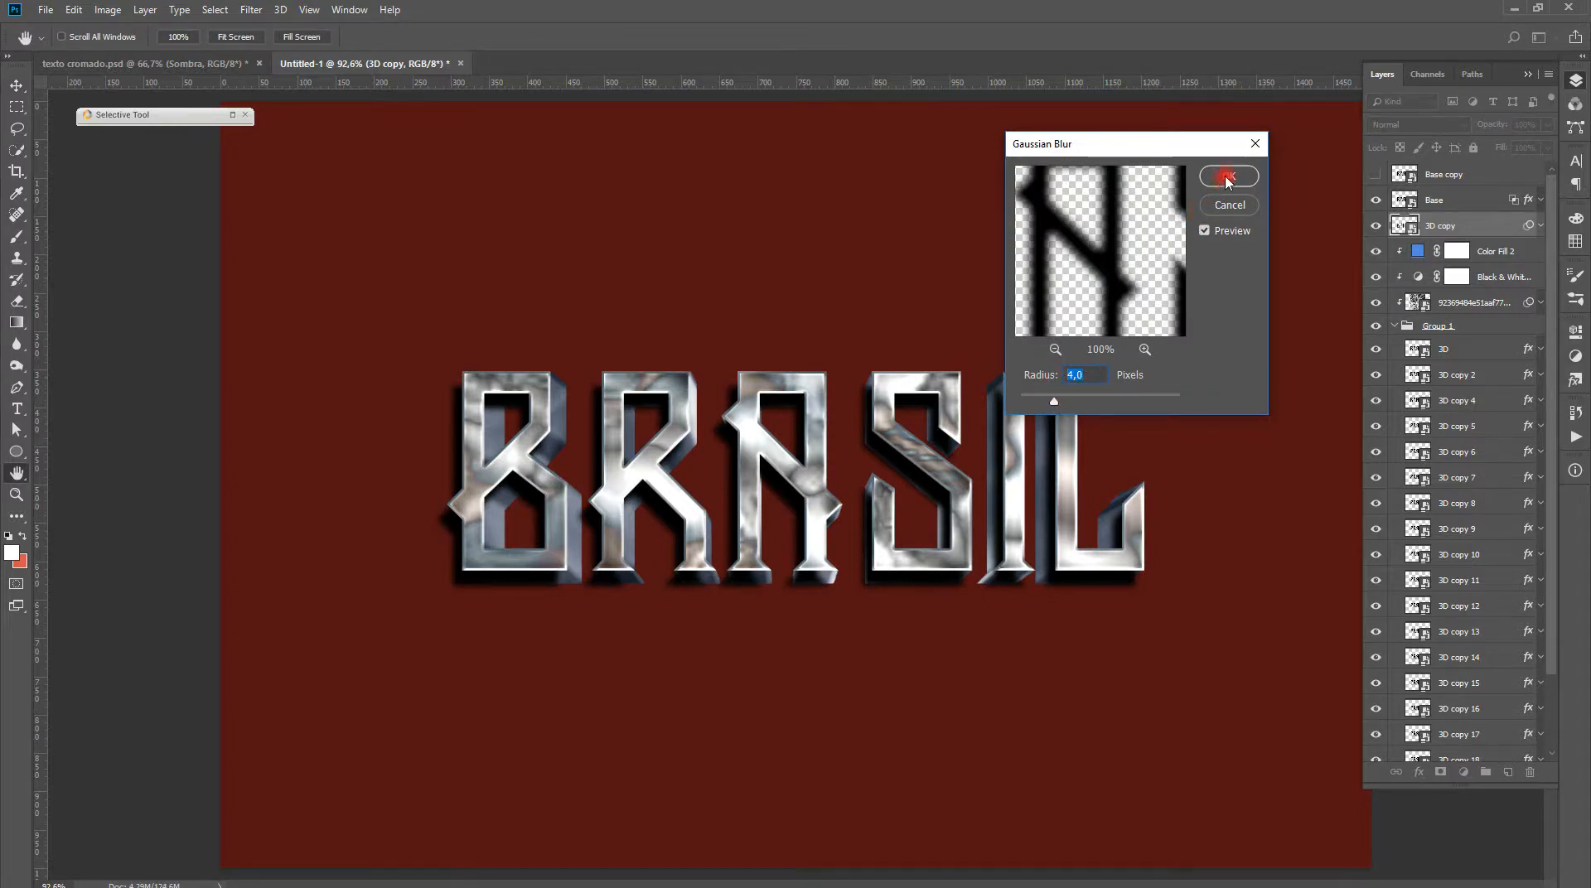
key(v)
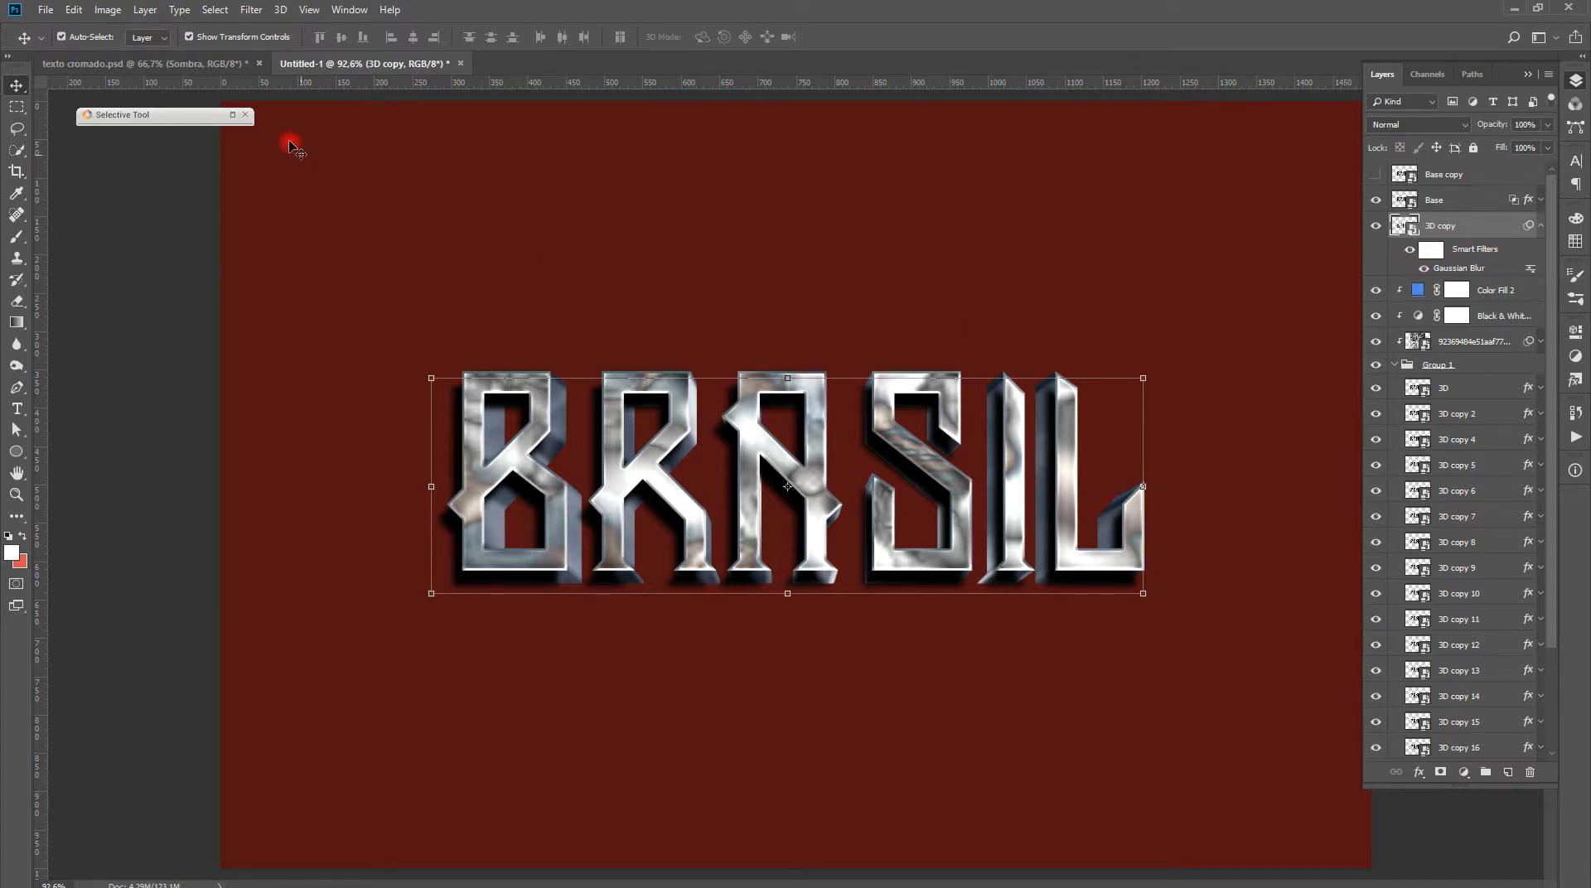
Apply a Motion Blur to the 3D copy layer with an angle of -51° and a distance of 27 pixels
click(241, 13)
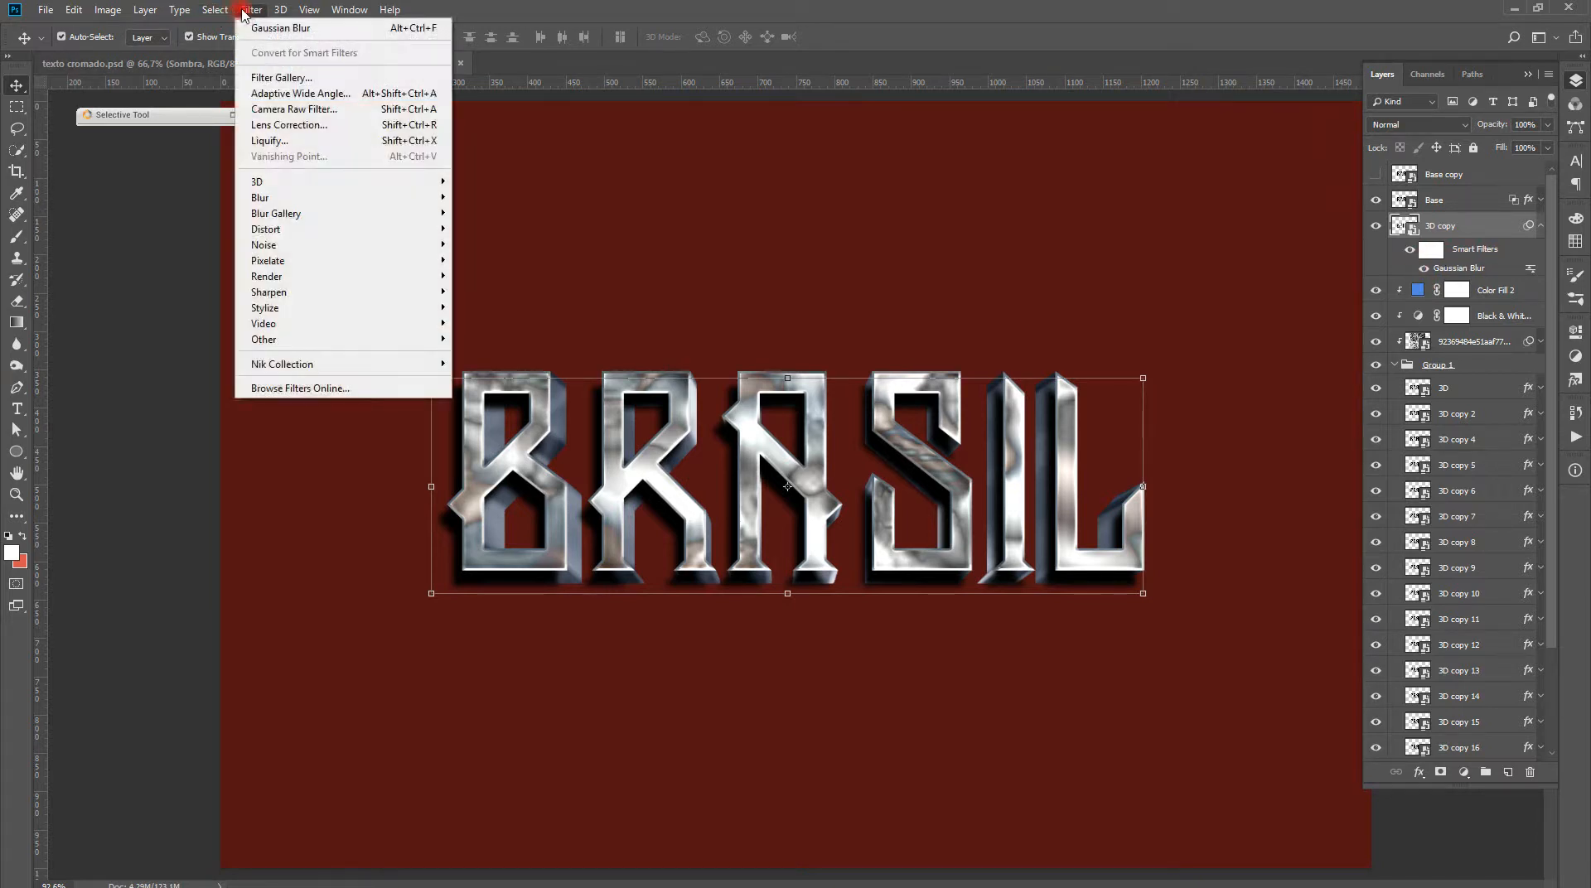
mouse_move(290, 198)
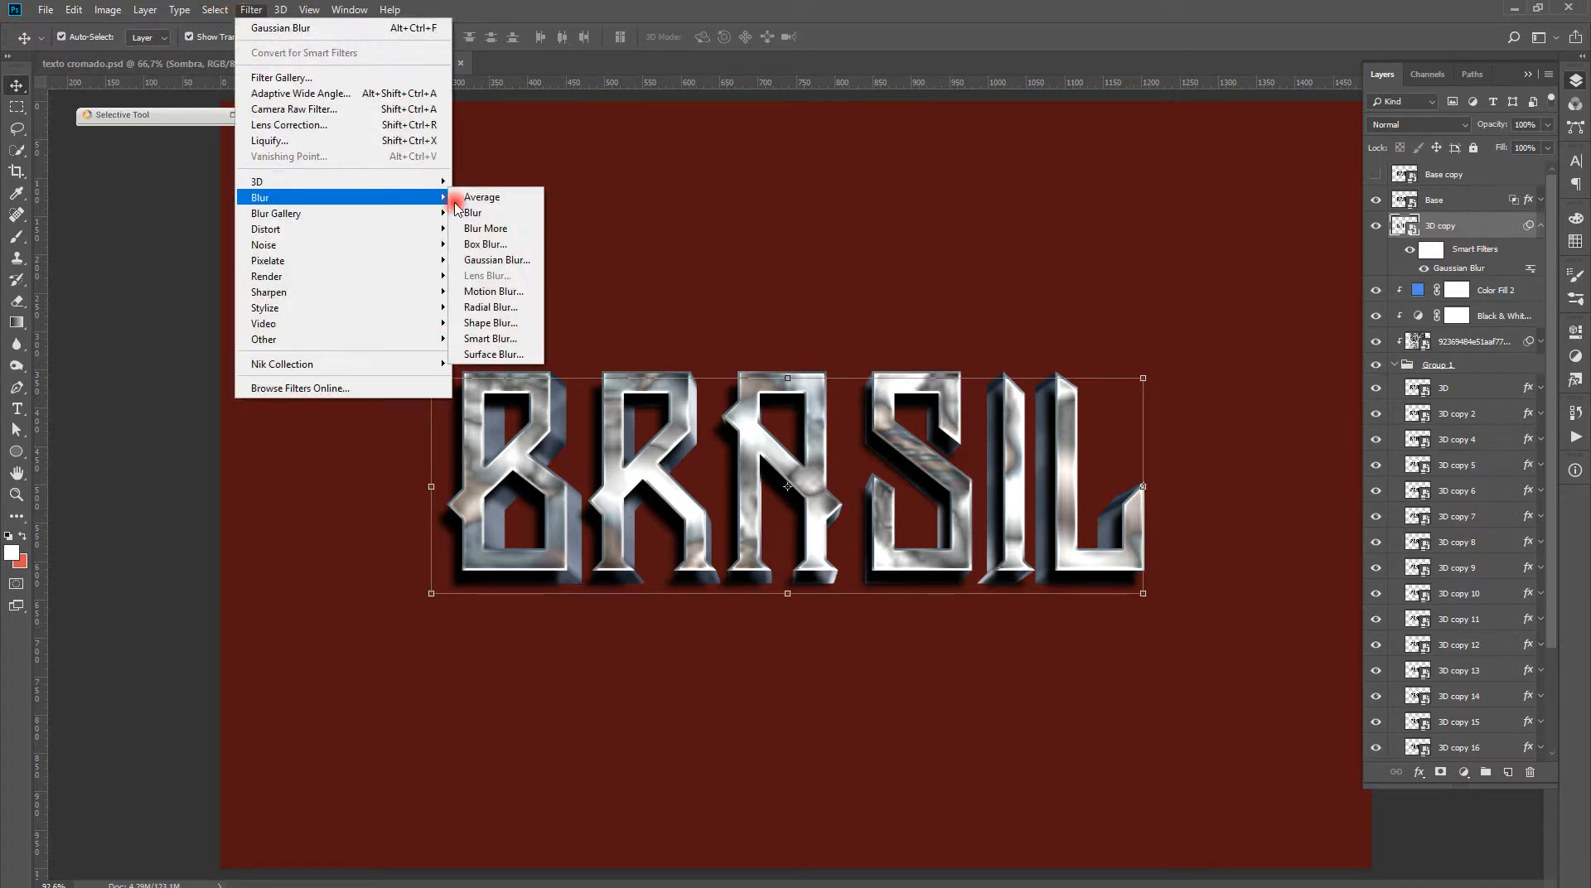
click(481, 290)
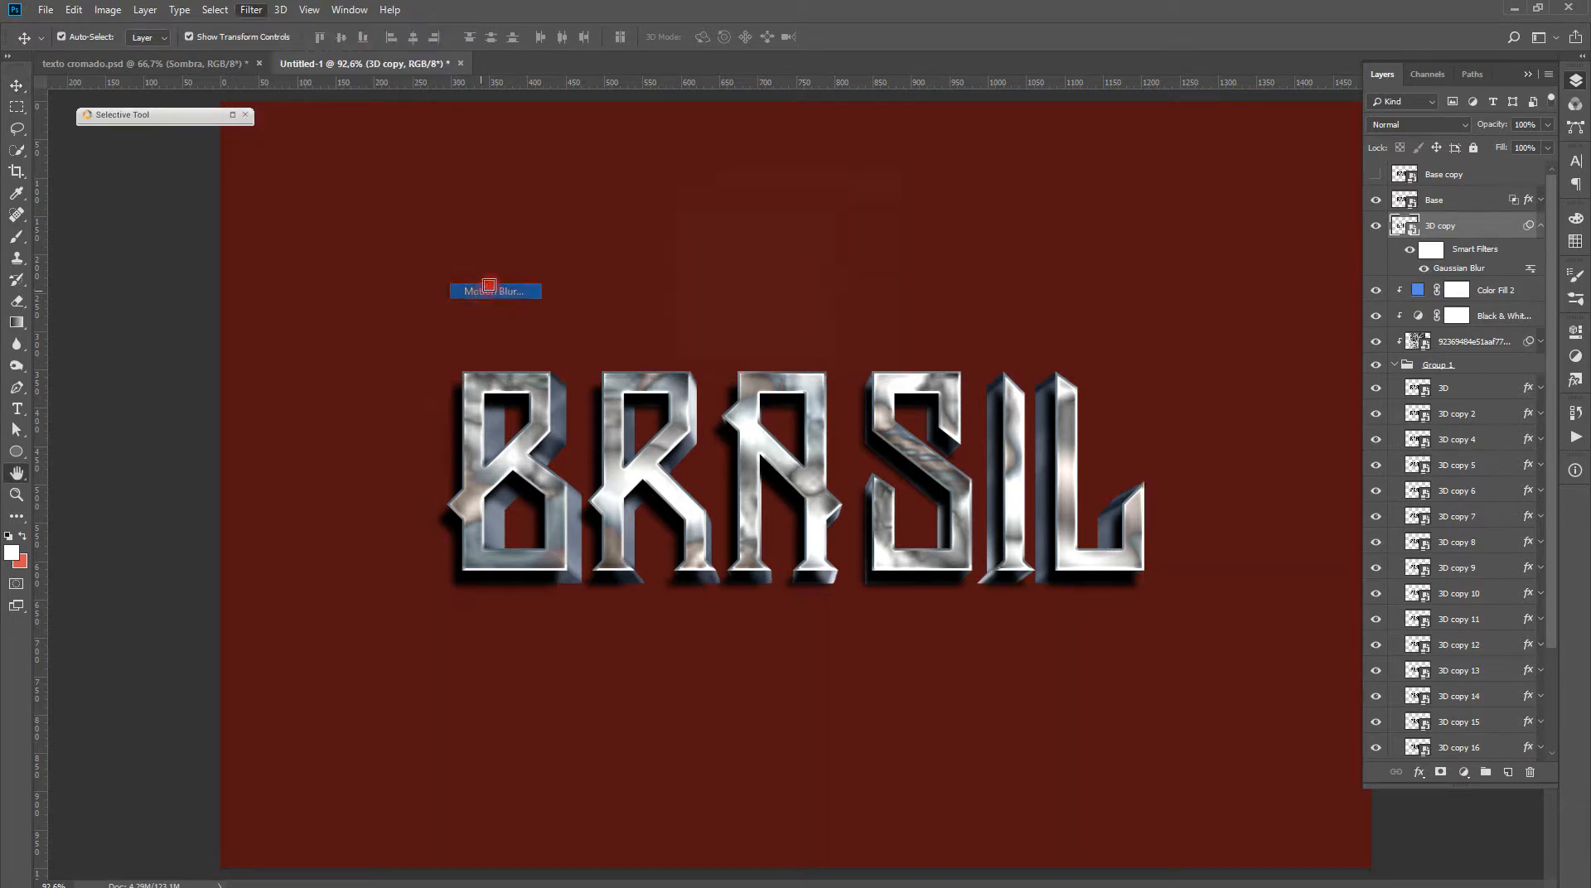
click(757, 451)
text(27)
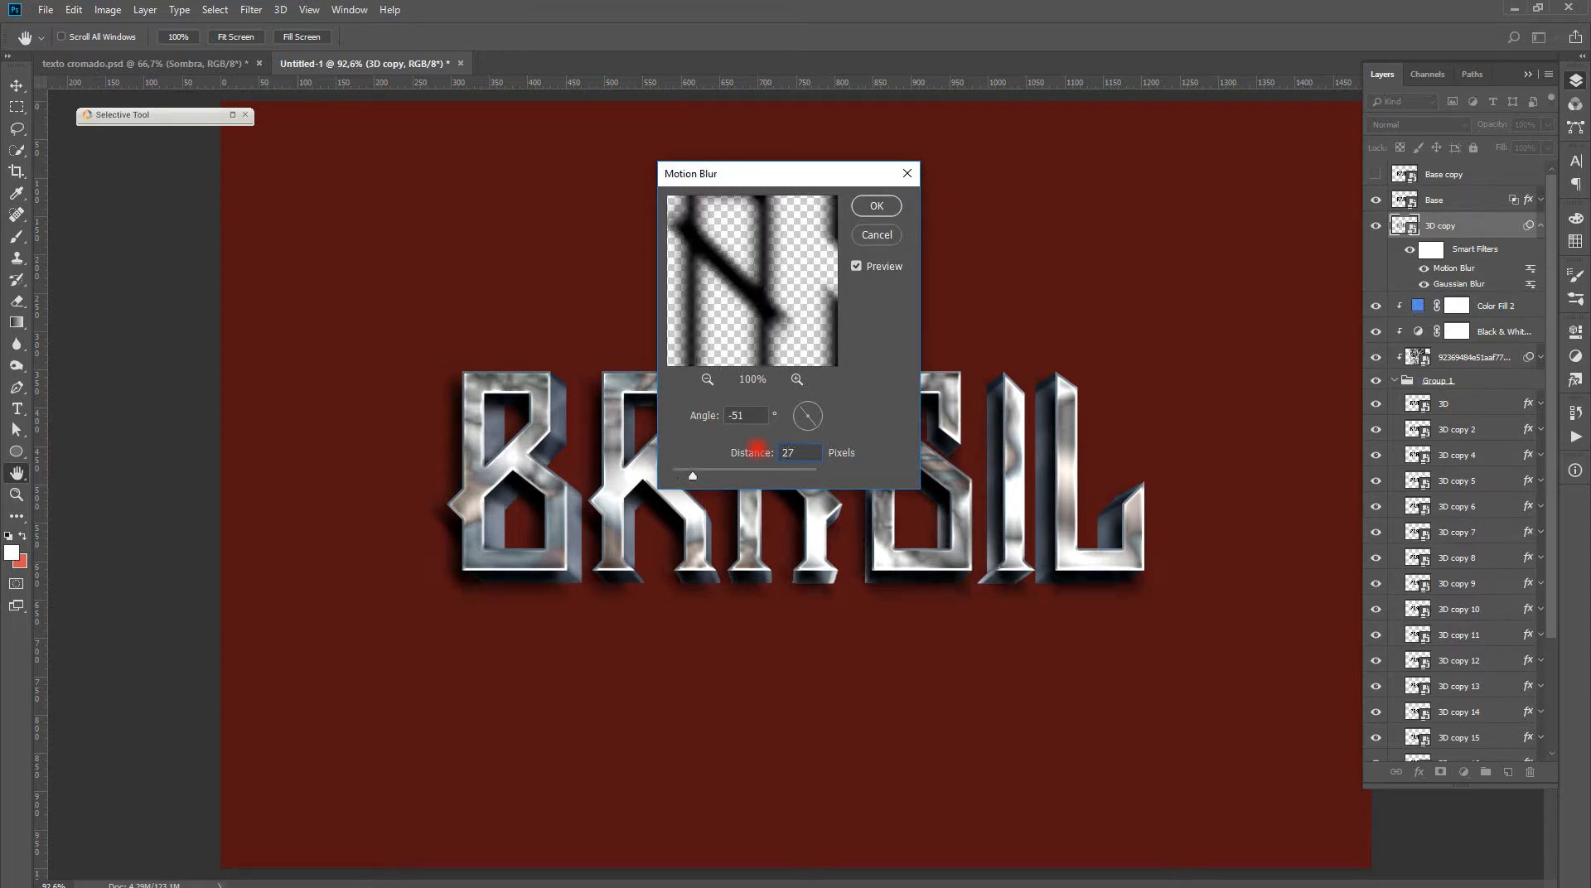
click(876, 222)
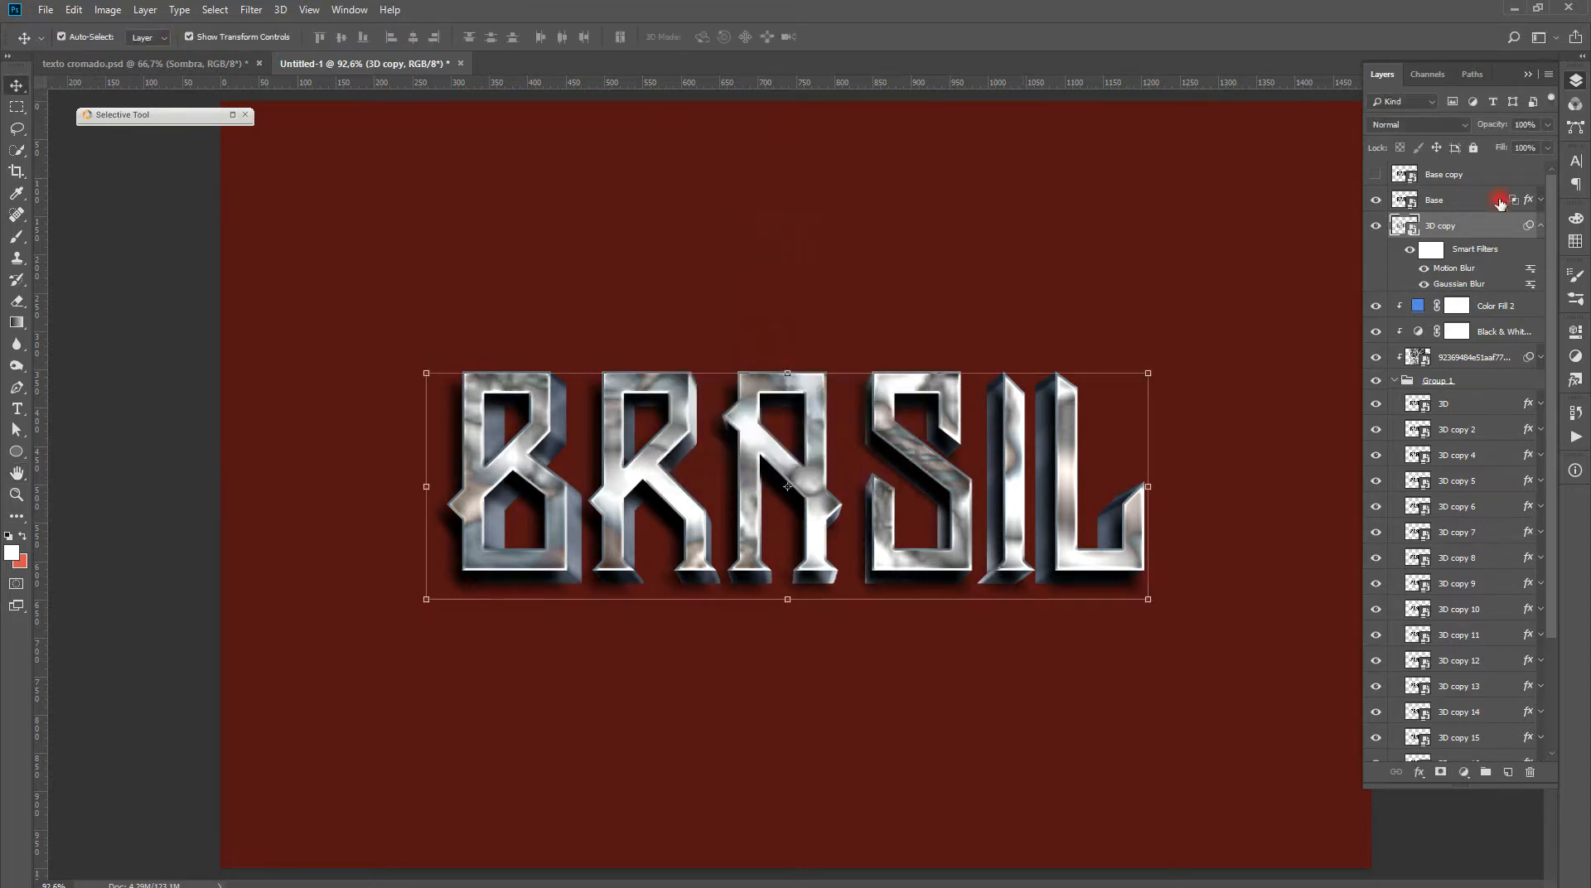
Set the 3D copy layer to Multiply at 40% opacity, collapse its filter list and compare the lettering with and without it
click(1460, 123)
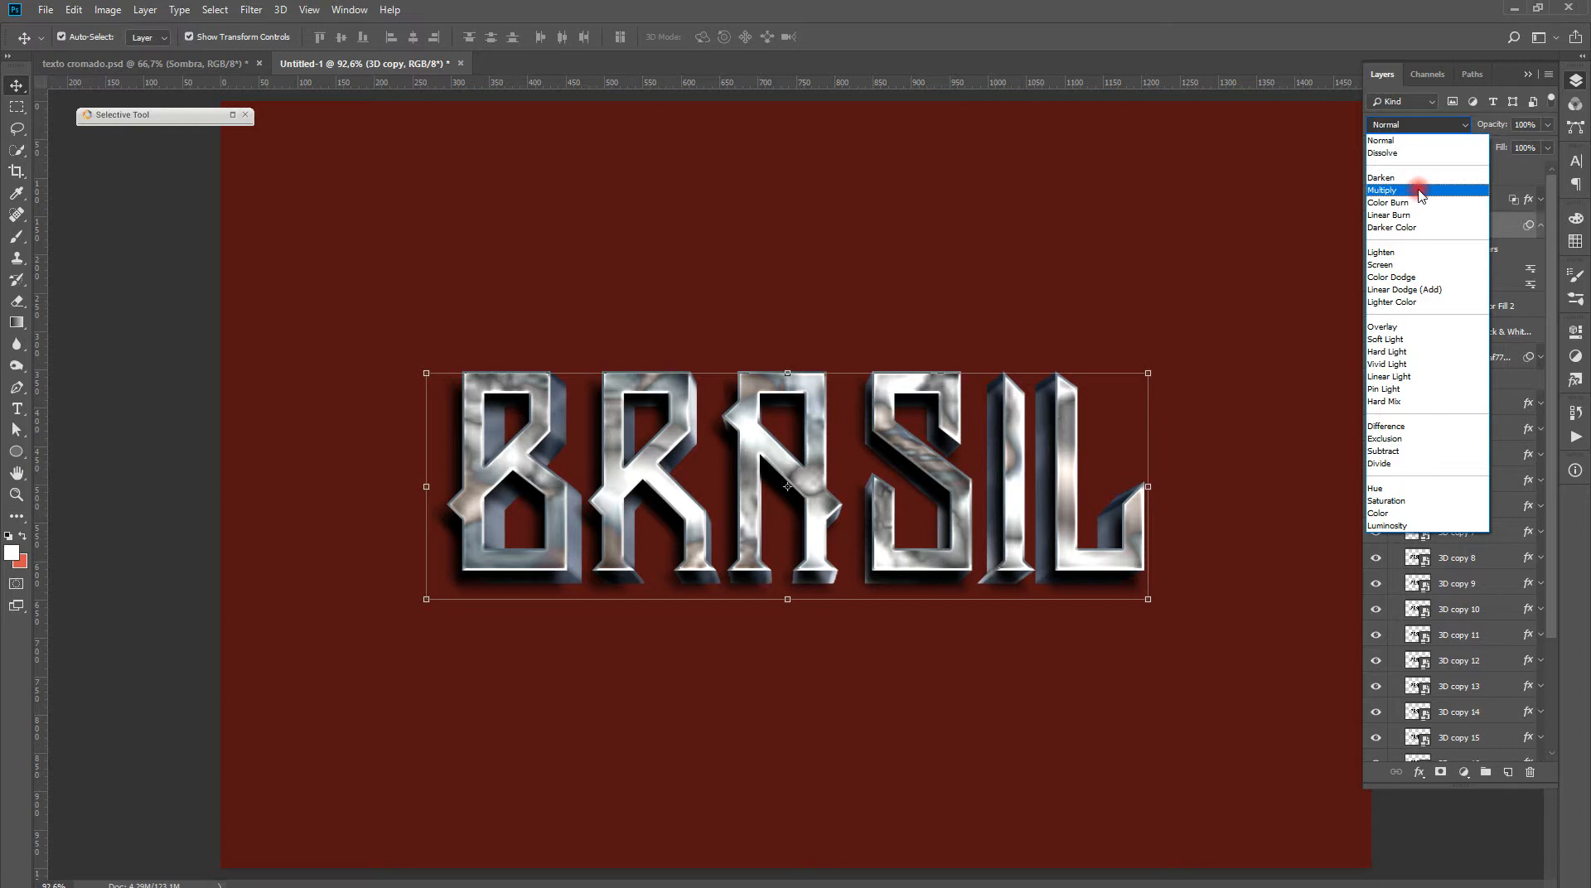
click(1418, 190)
click(1547, 125)
mouse_move(1546, 144)
mouse_down()
mouse_move(1485, 147)
mouse_move(1512, 146)
mouse_up()
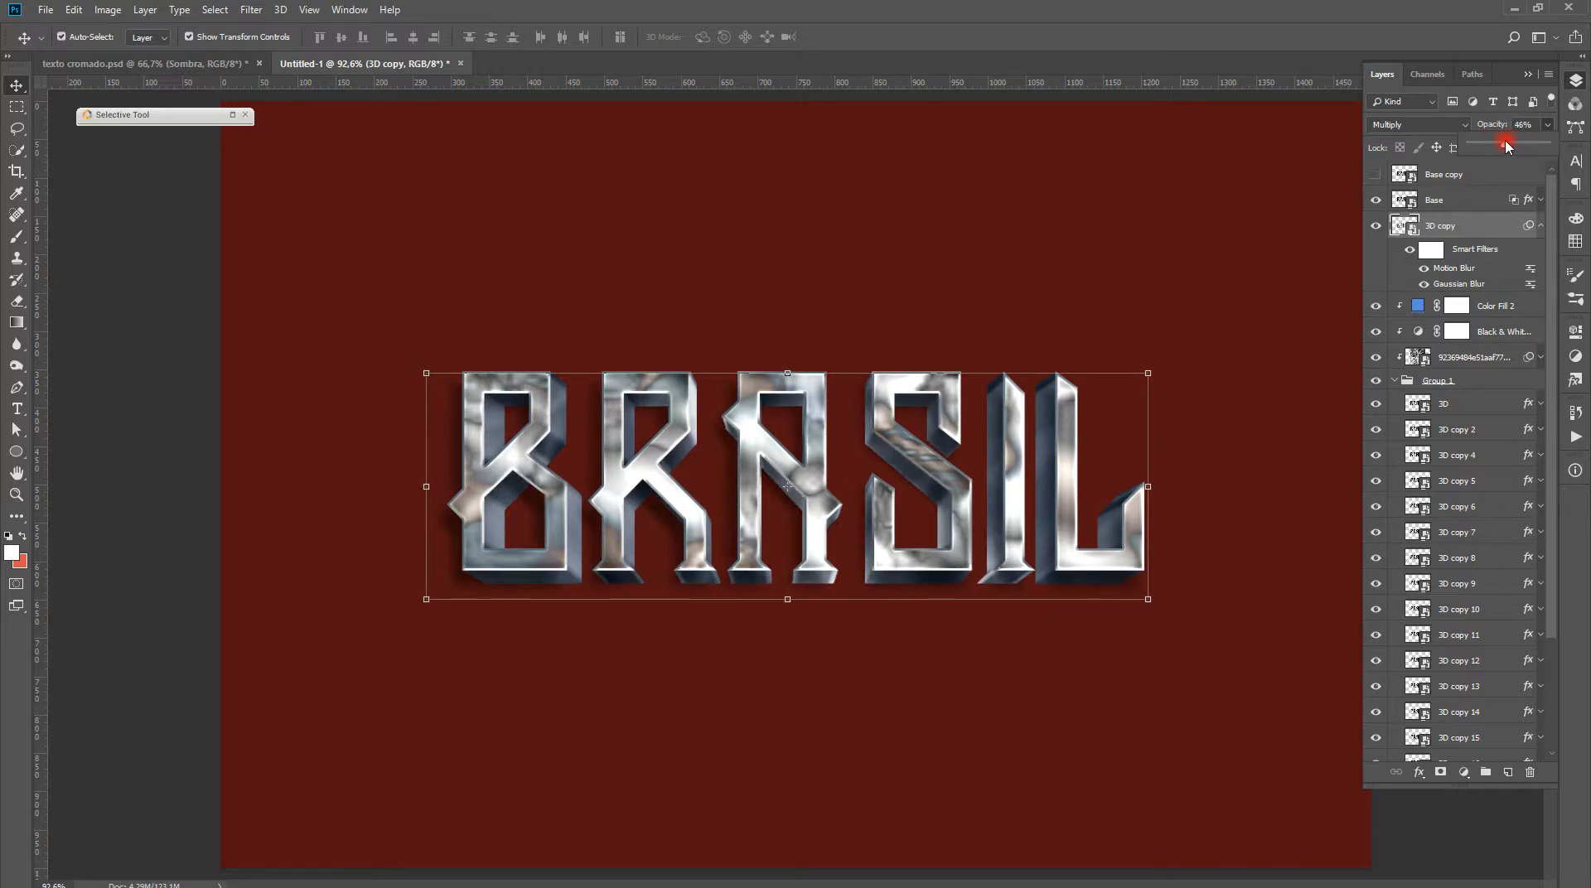
click(1540, 225)
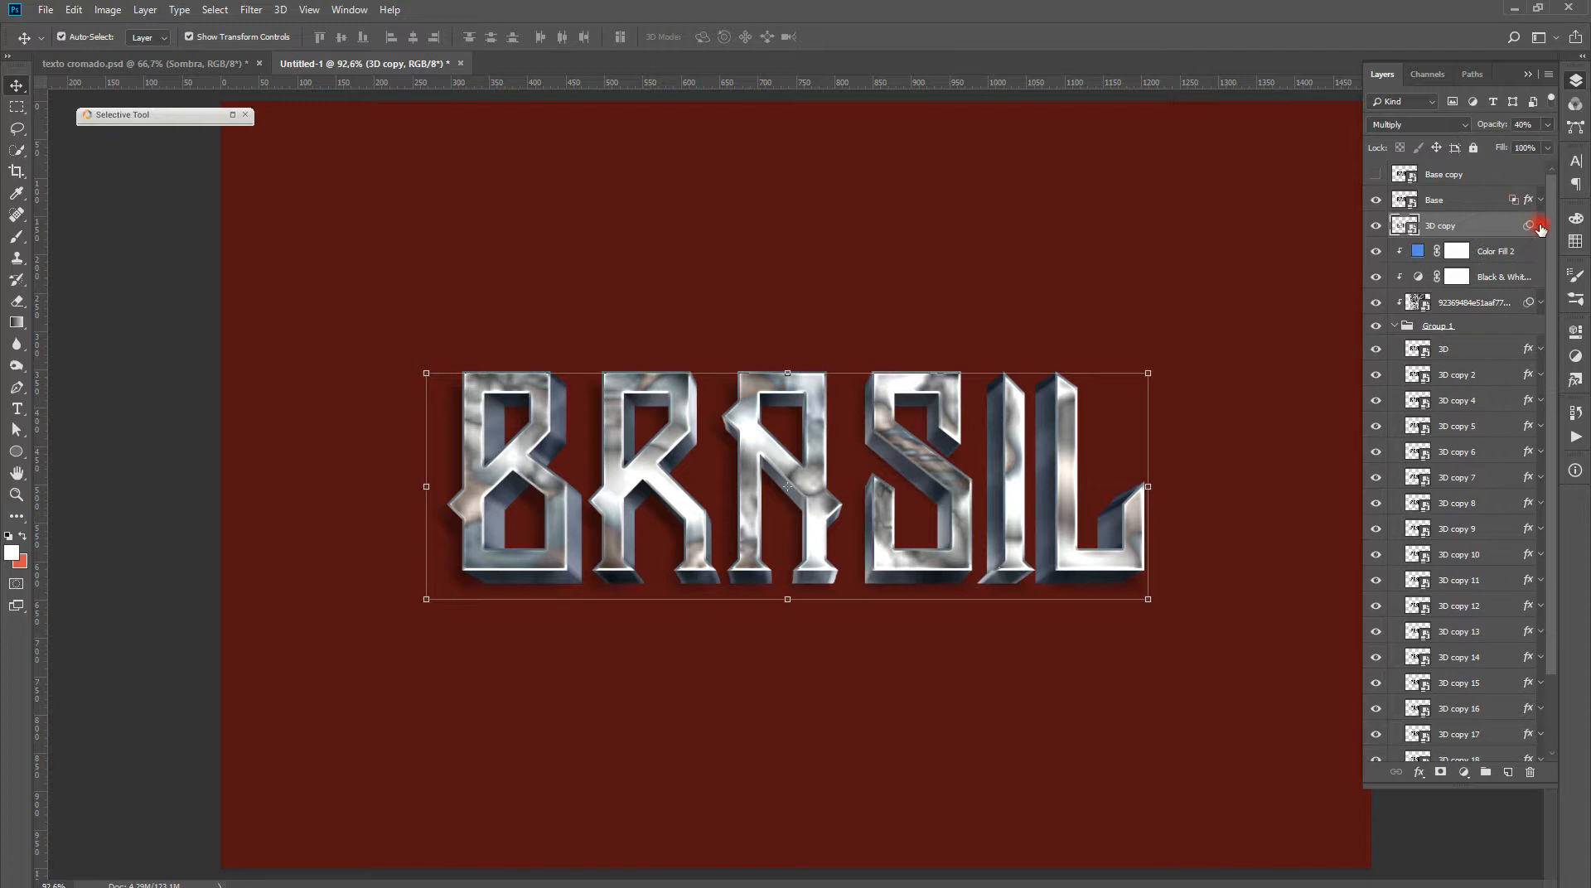
click(1375, 225)
click(1375, 226)
Duplicate 3D copy 3, the lowest layer in Group 1, and move the duplicate out of the group to just above Color Fill 1
click(1394, 325)
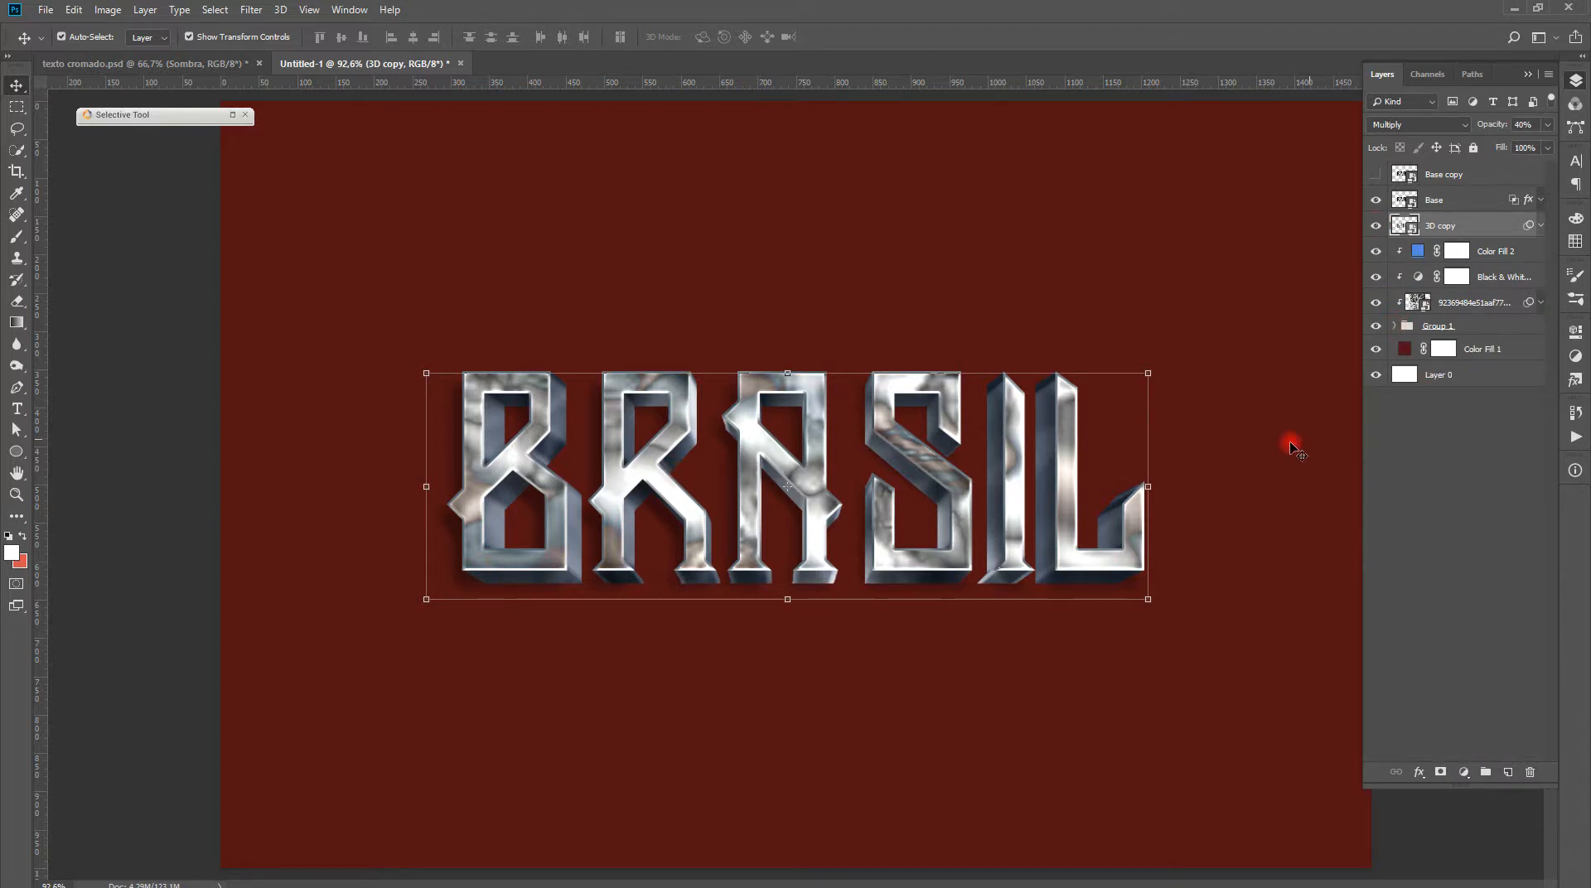
click(1408, 327)
click(1394, 326)
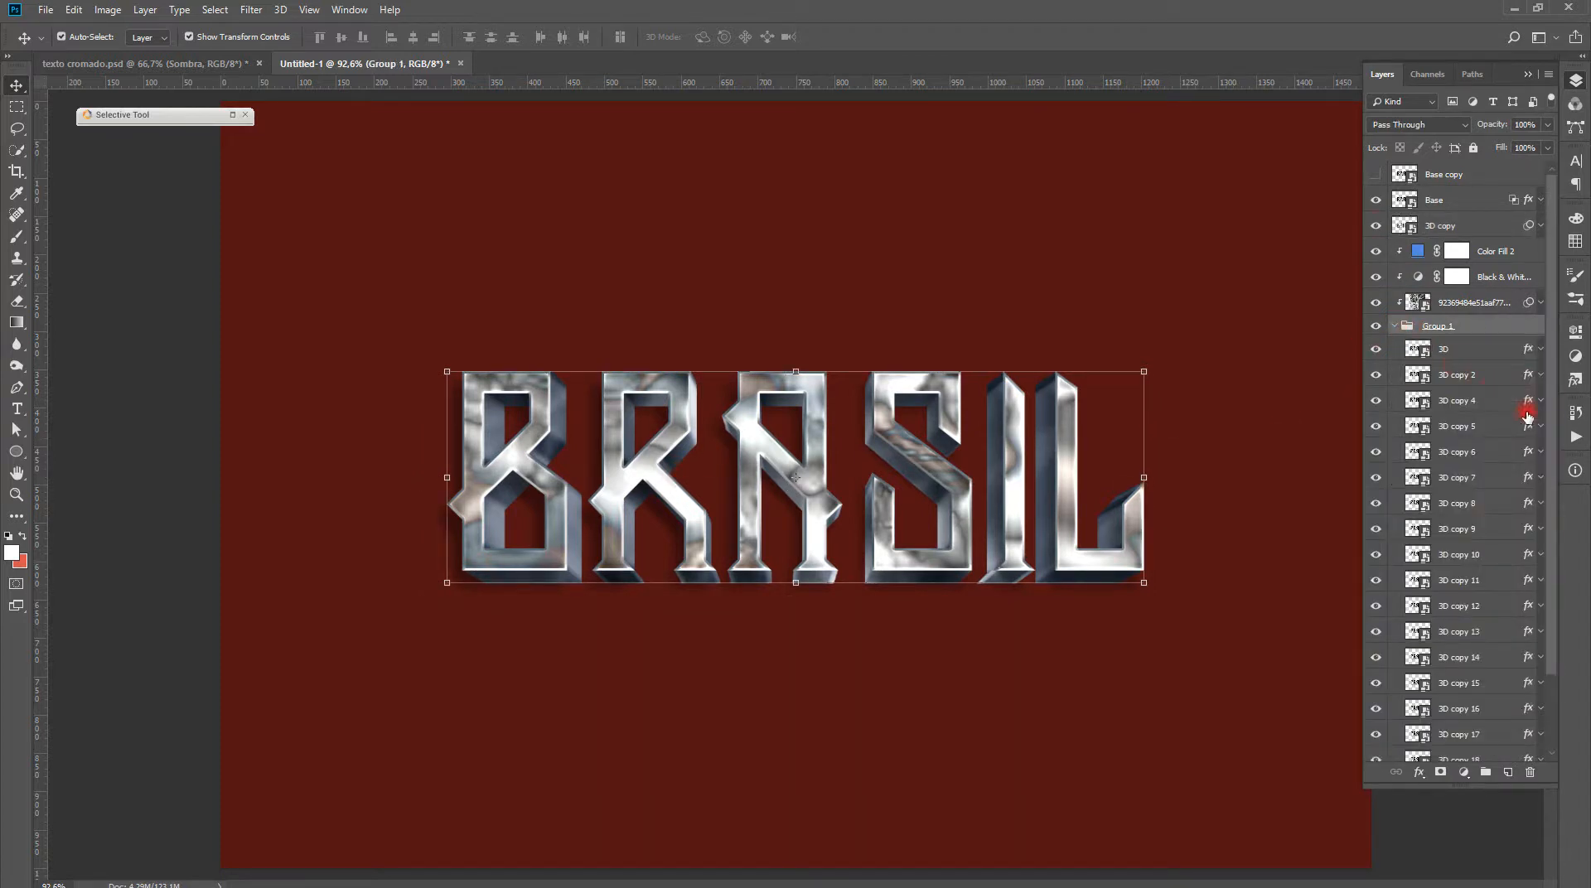
drag(1547, 466, 1541, 681)
click(1458, 700)
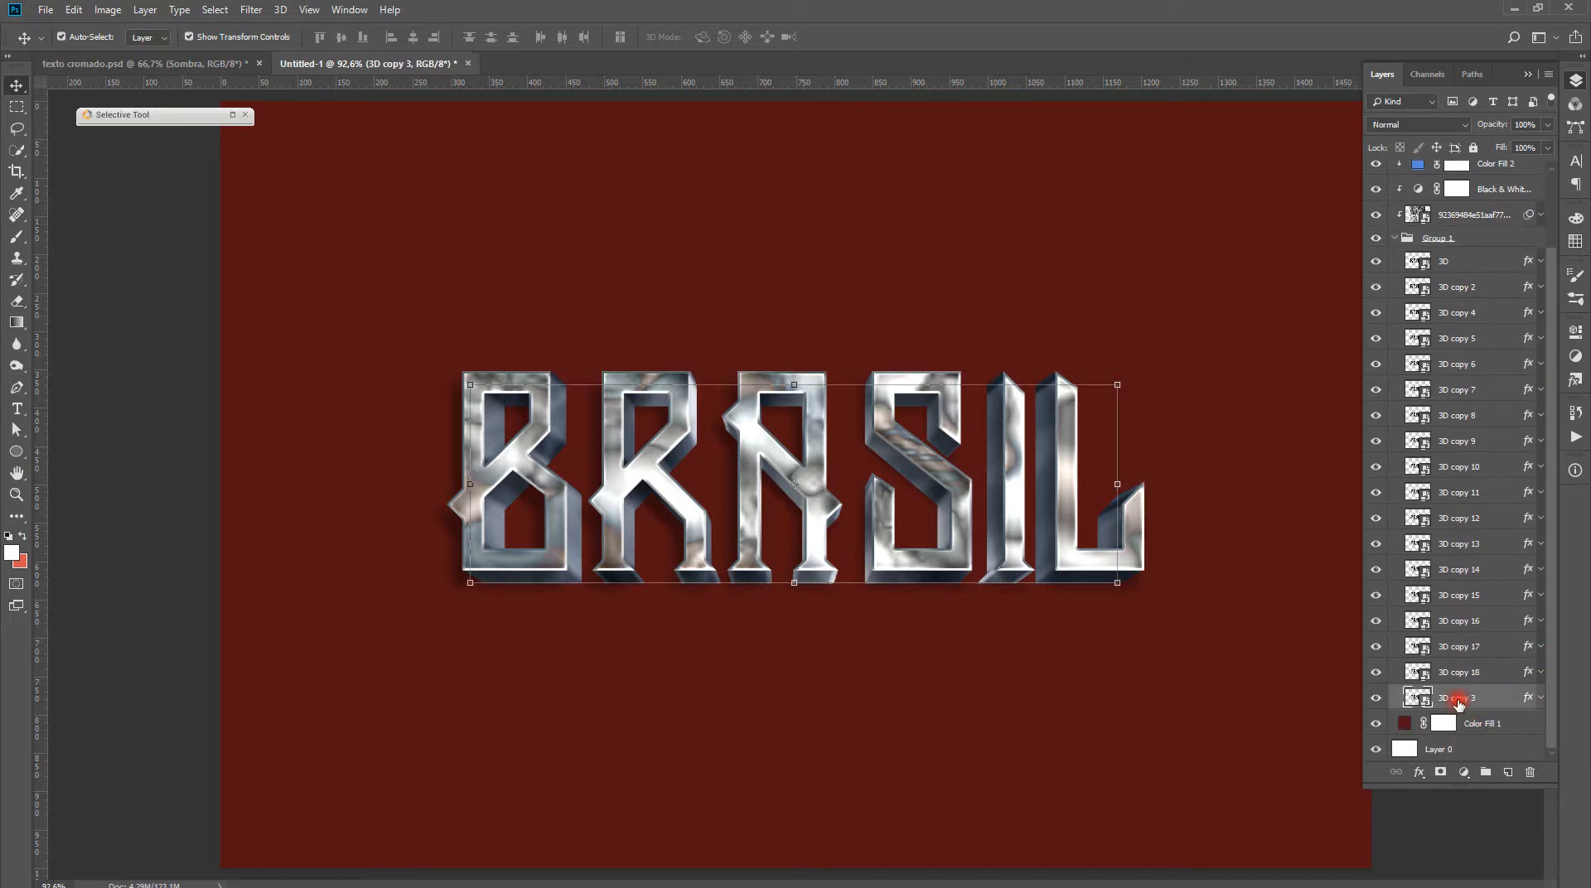
key(ctrl)
key(ctrl+j)
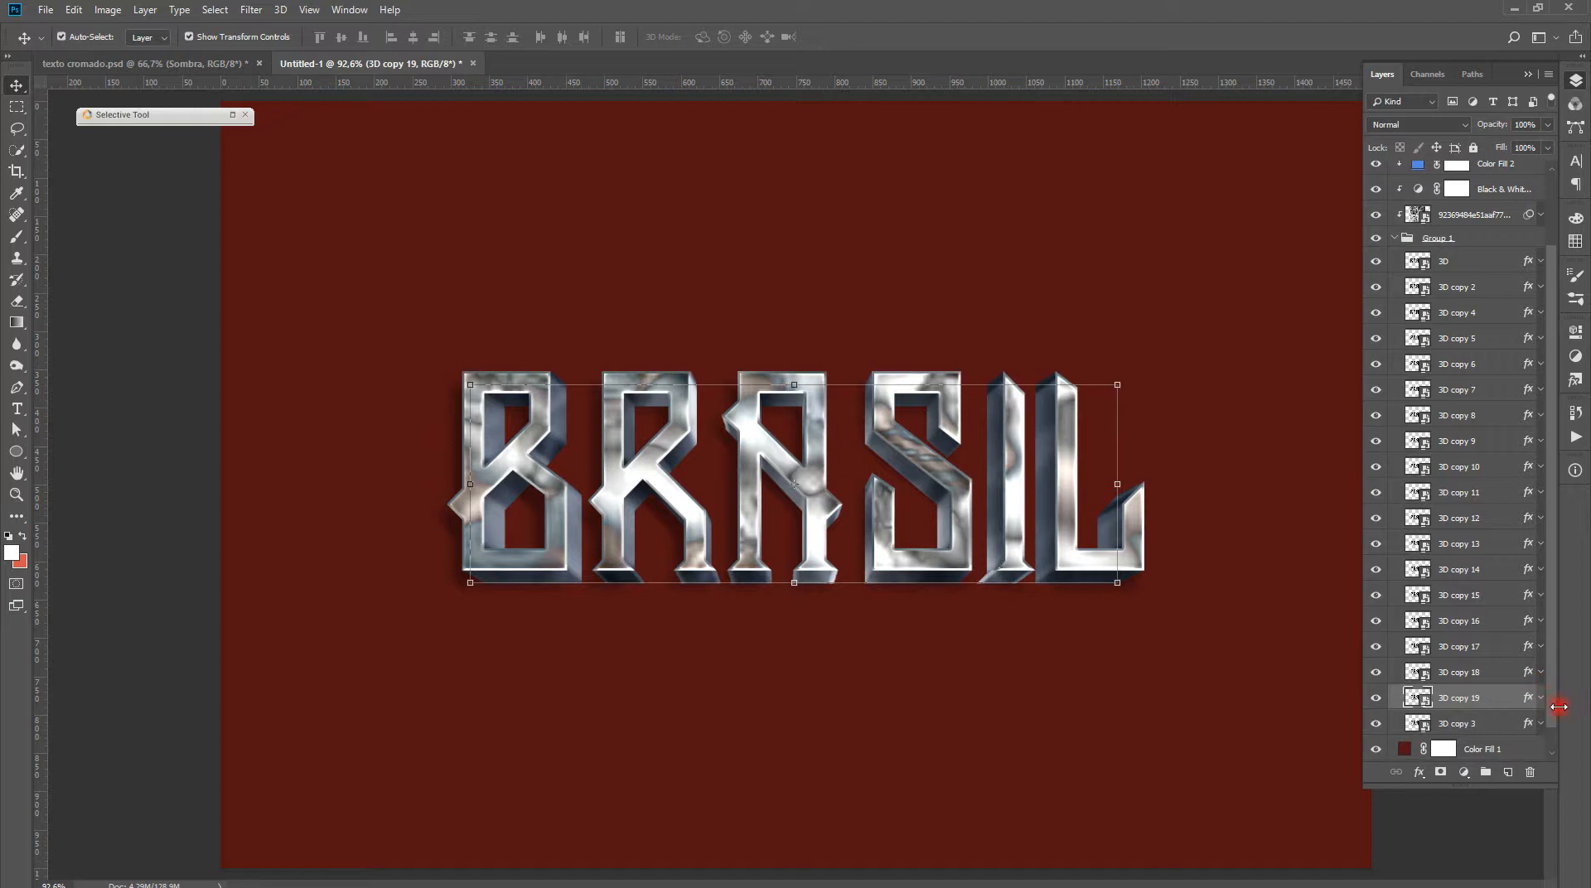
drag(1473, 699, 1471, 739)
click(1396, 238)
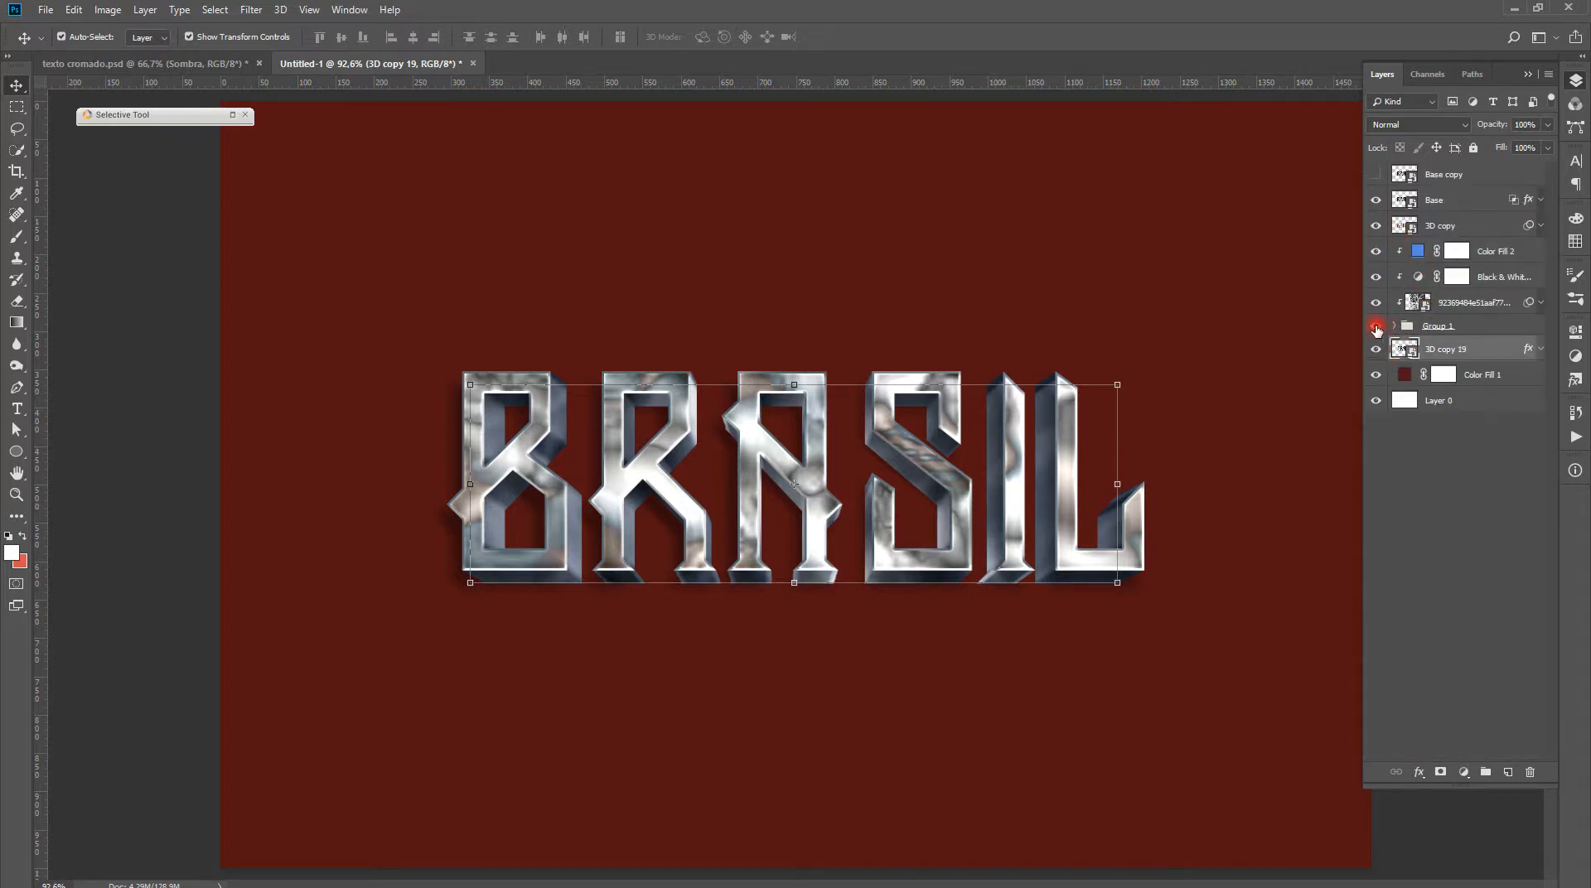
Check the duplicated layer beneath the lettering by toggling the visibility of Group 1 and 3D copy 19
click(1375, 326)
click(1375, 350)
click(1374, 350)
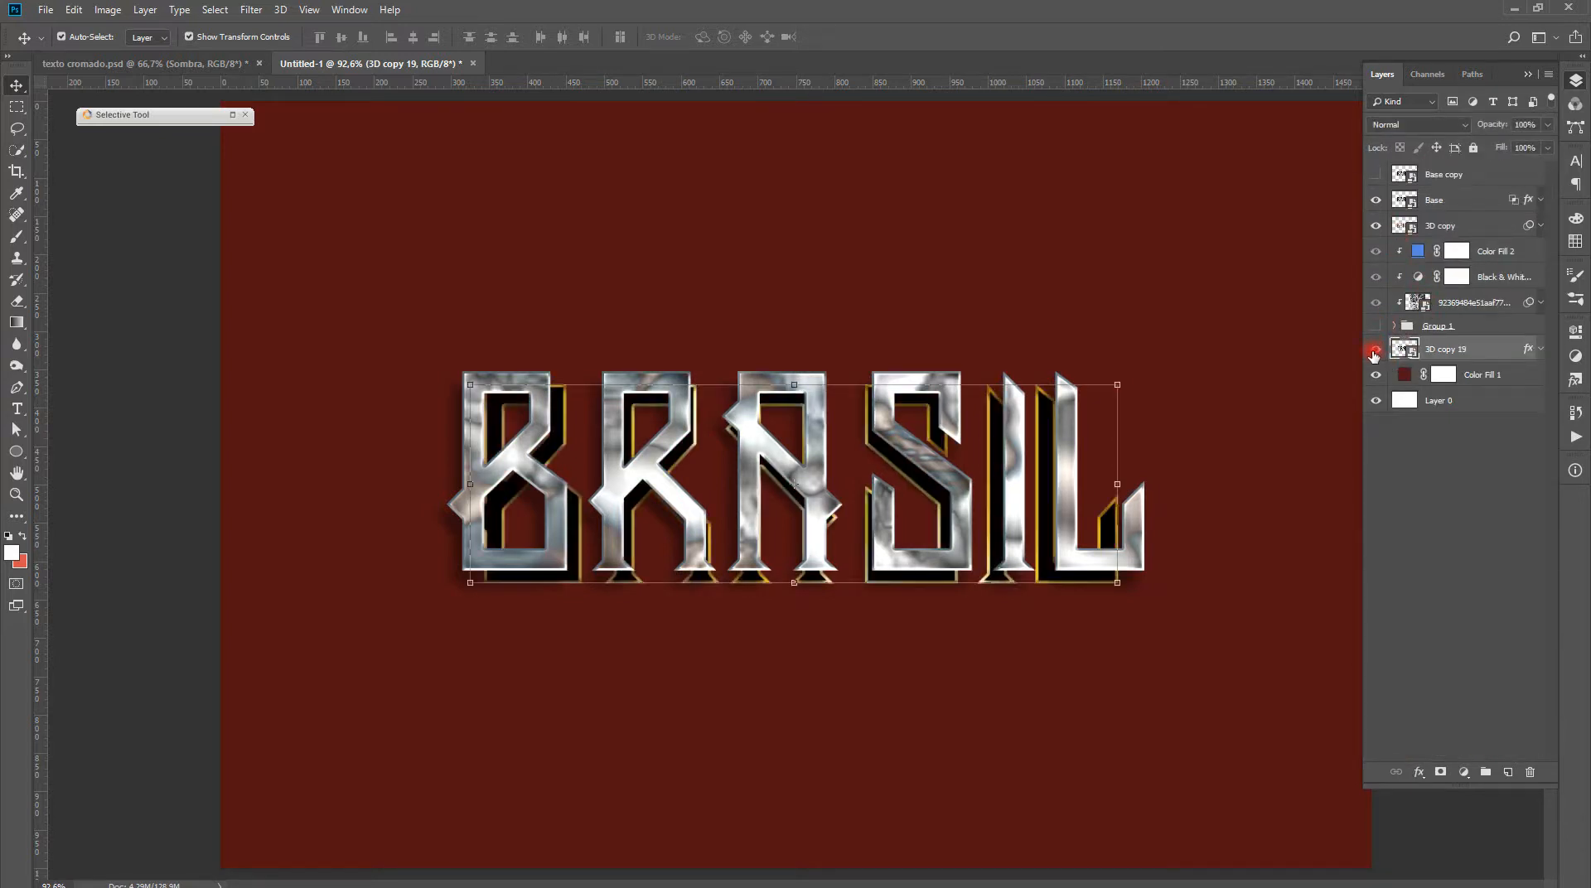
click(1375, 326)
Offset the 3D copy 19 layer about 20 pixels down and 20 pixels to the right
click(1447, 344)
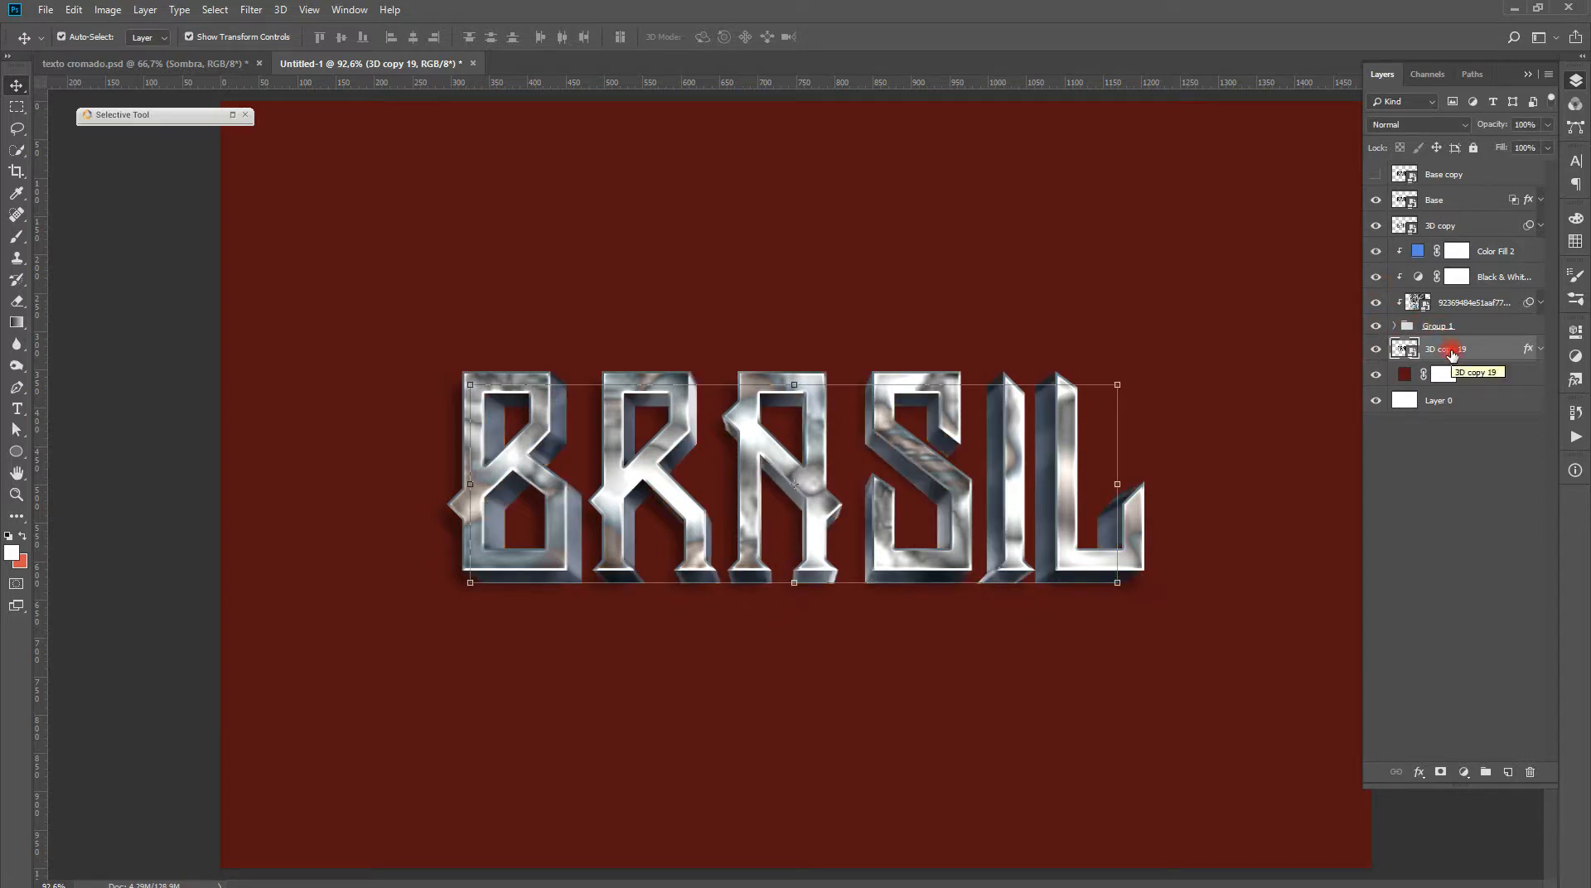
key(shift+Down)
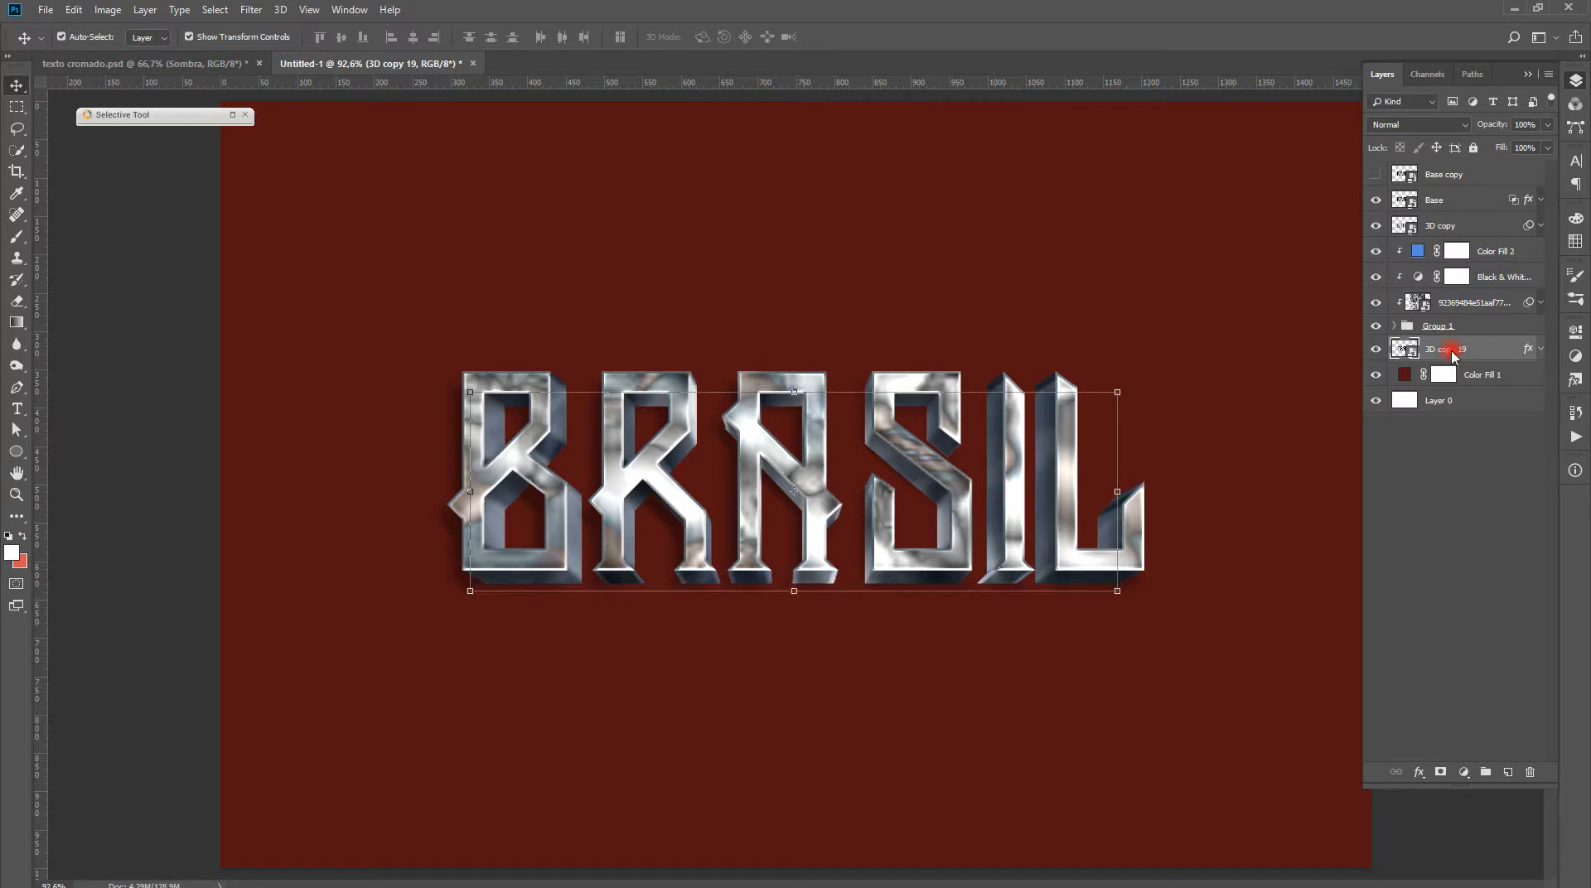
key(shift+Right)
key(shift+Down)
key(shift+Right)
key(shift+Right)
key(shift+Left)
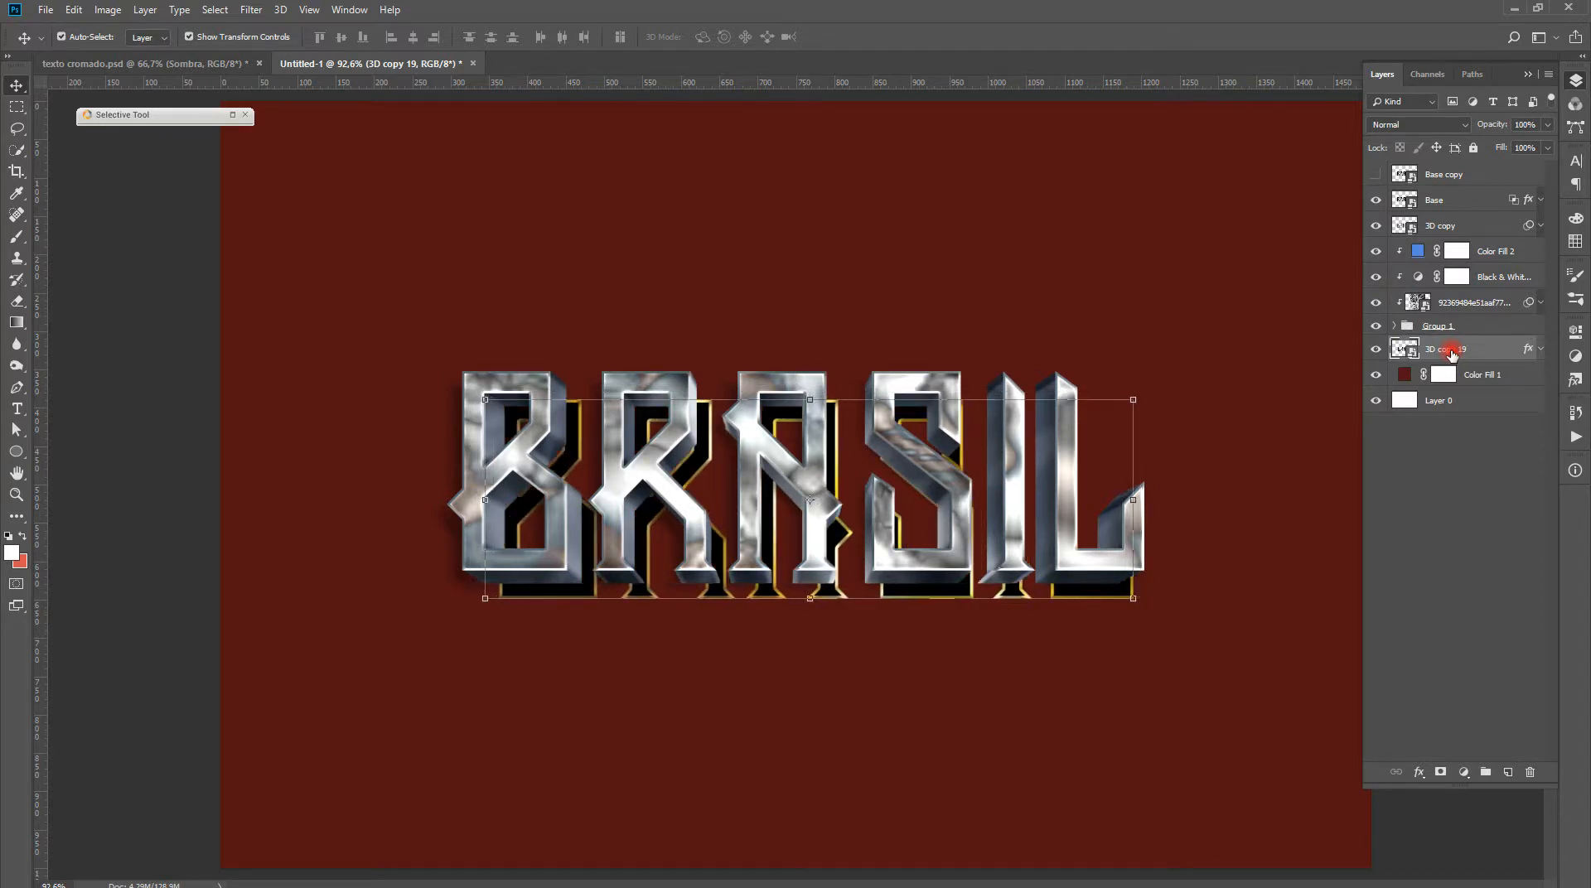
Clear the layer style from 3D copy 19
right_click(1450, 353)
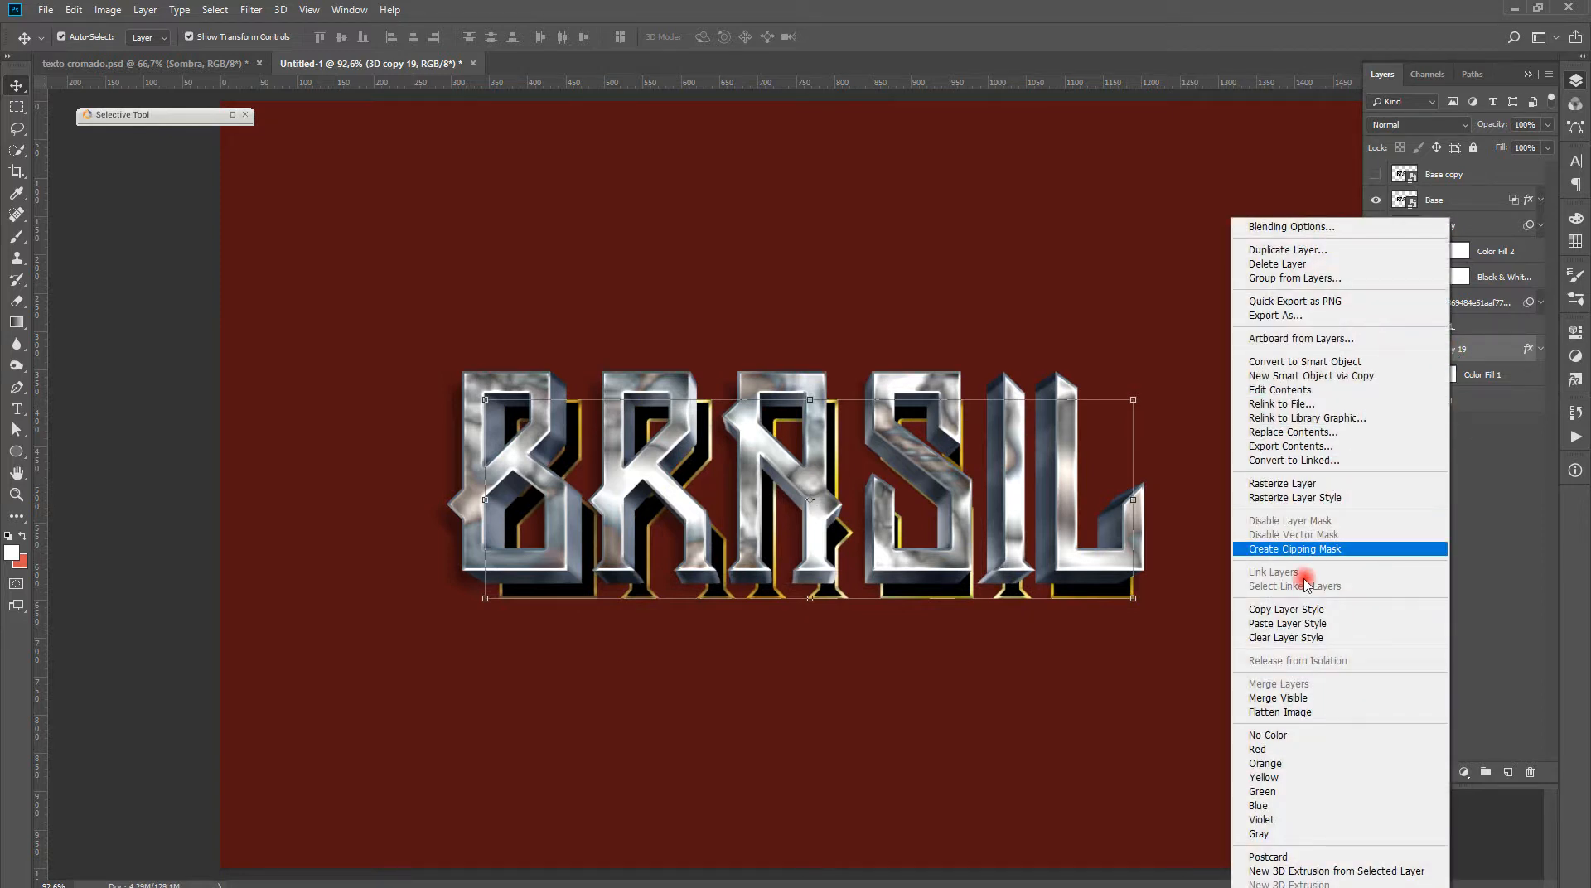
click(1486, 349)
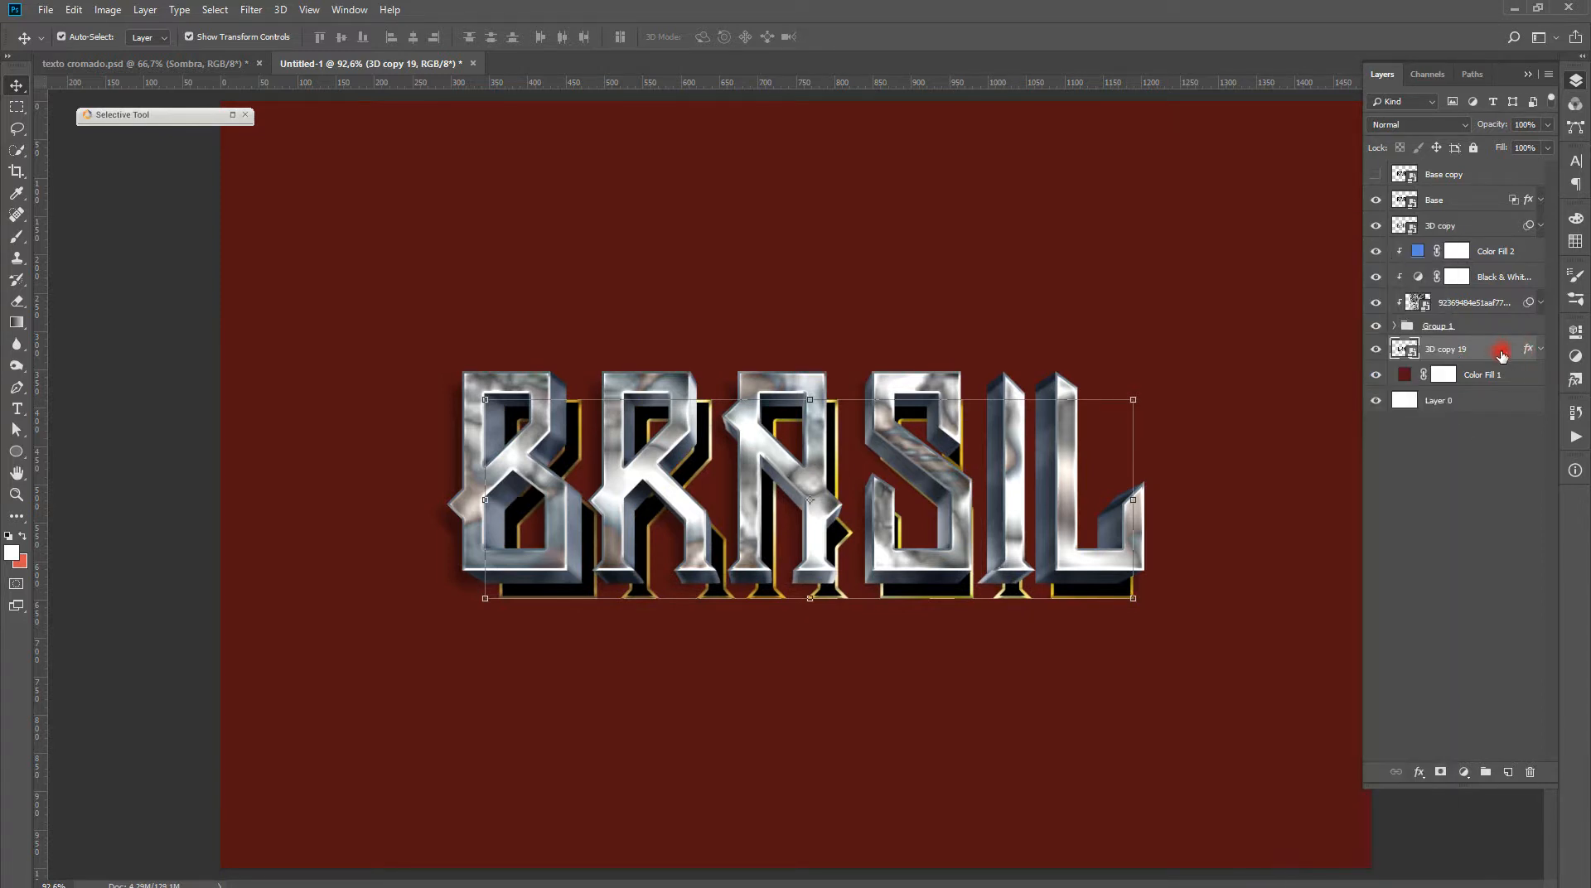
right_click(1501, 354)
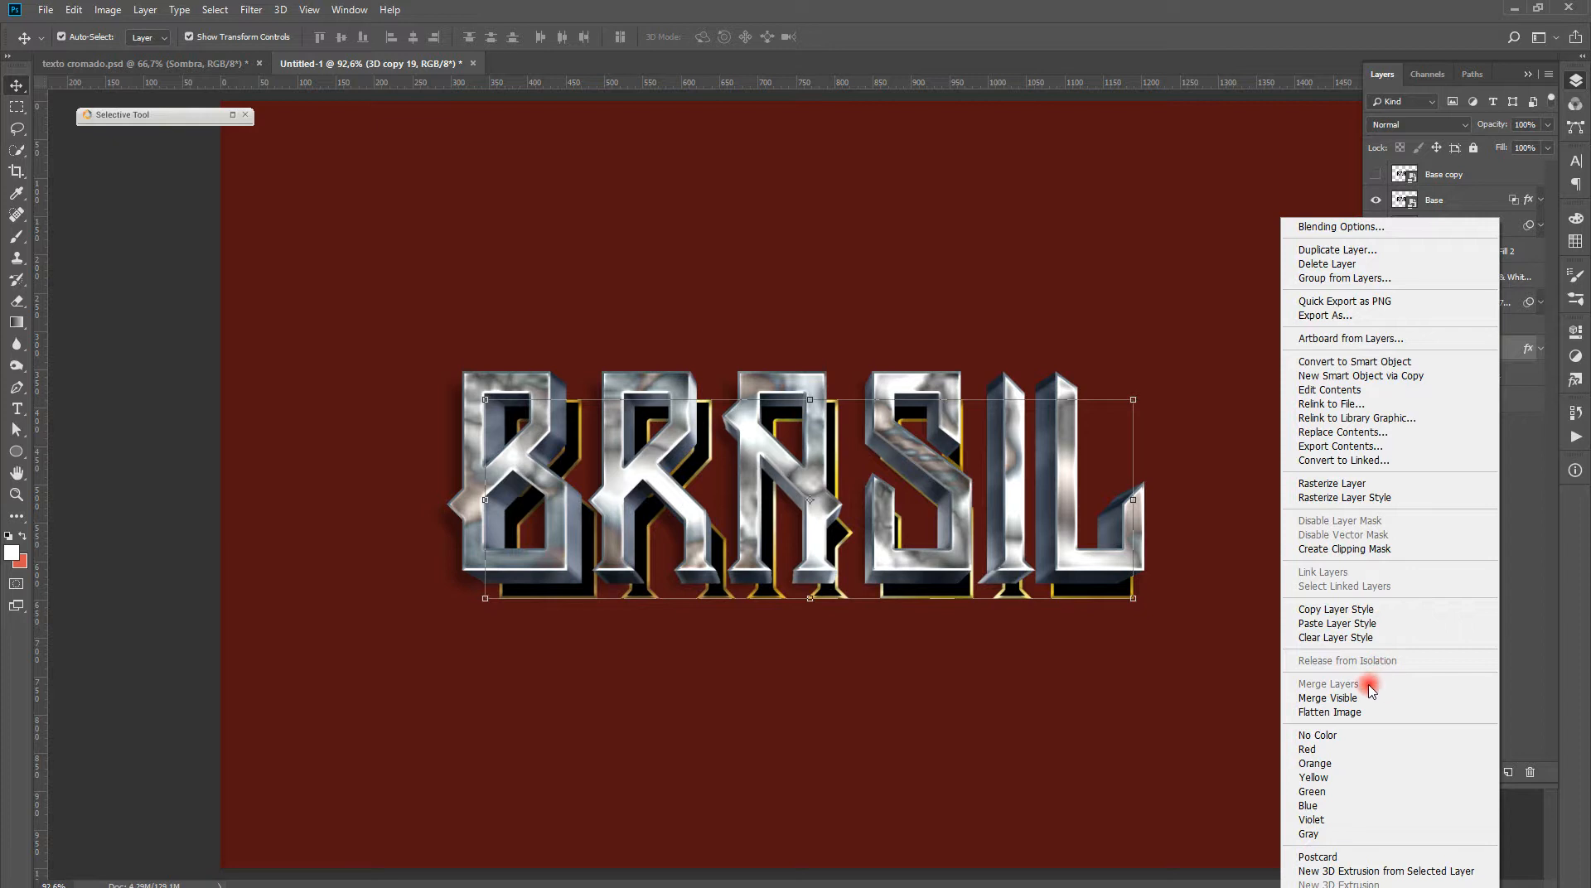
click(1353, 638)
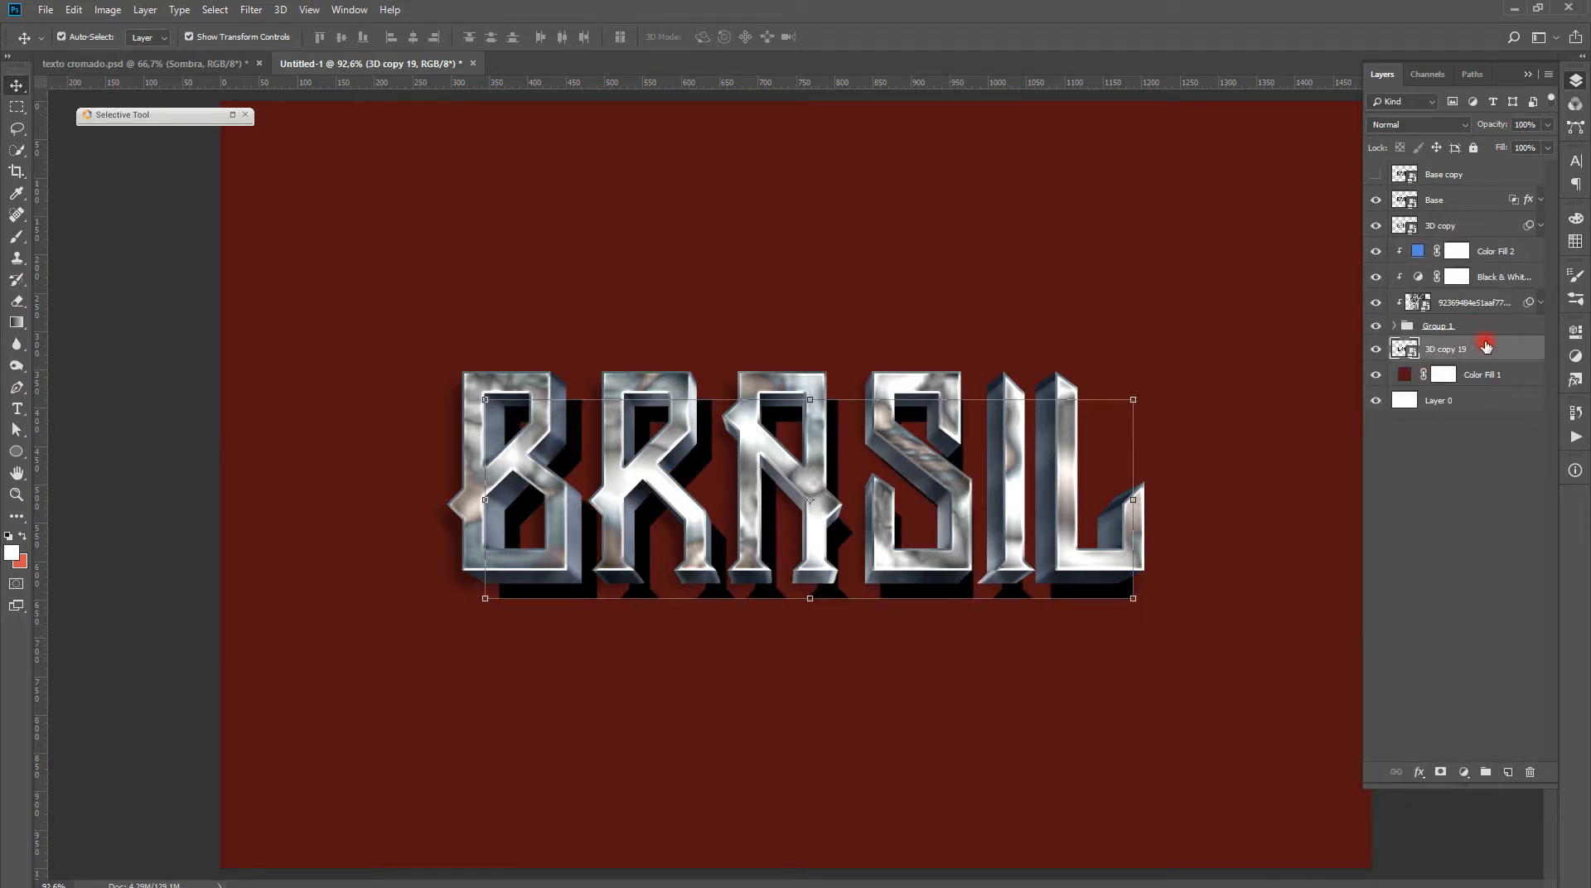
Apply a Gaussian Blur with an 8 pixel radius to the 3D copy 19 layer
click(251, 9)
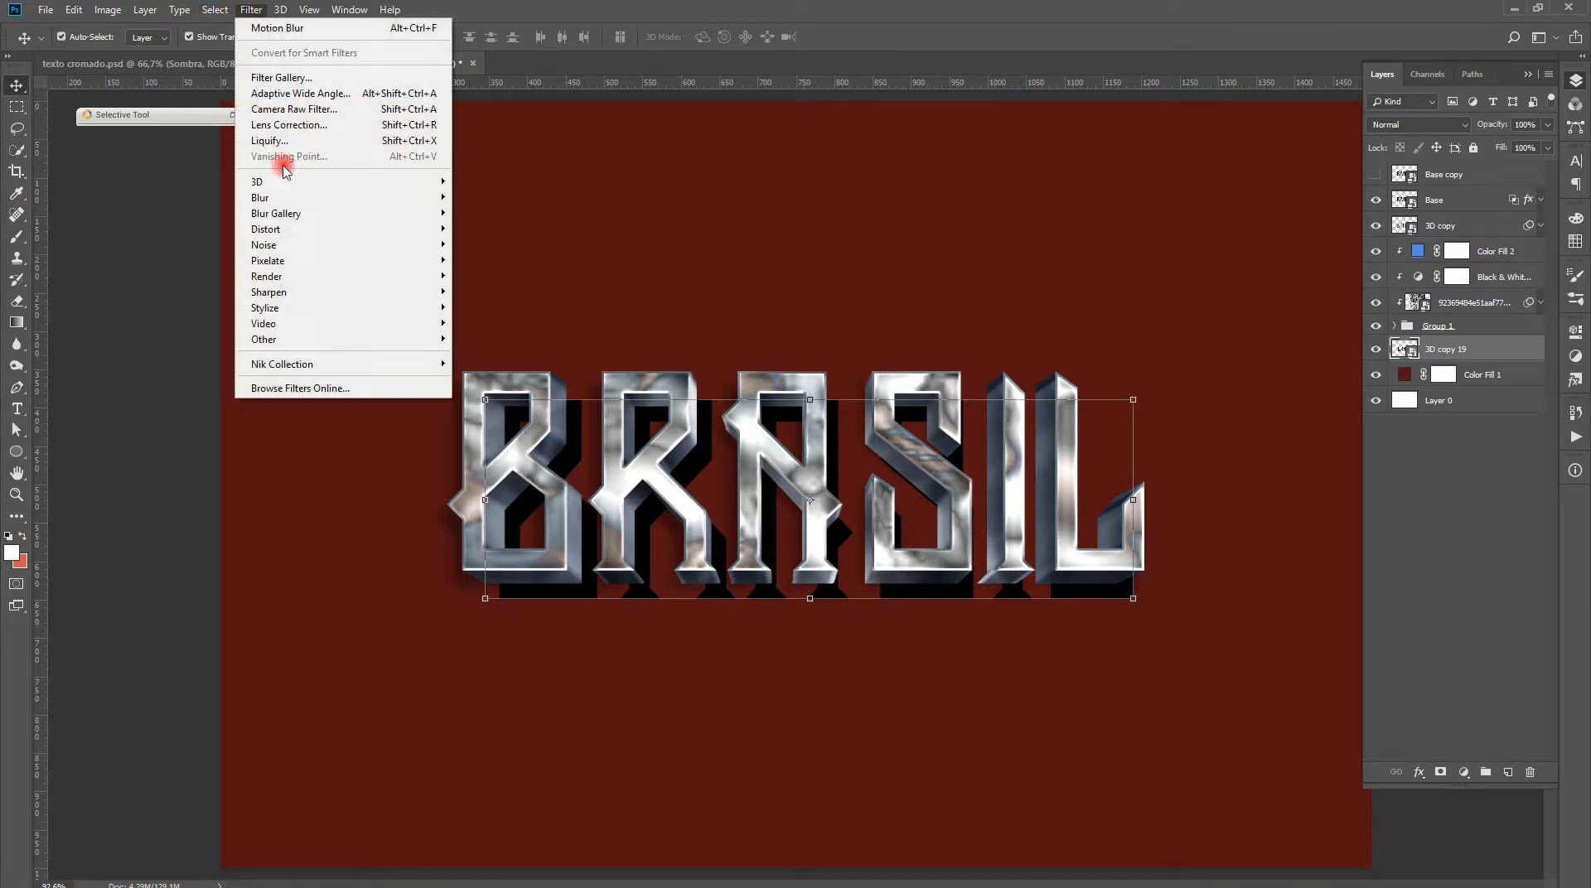
mouse_move(294, 213)
click(525, 260)
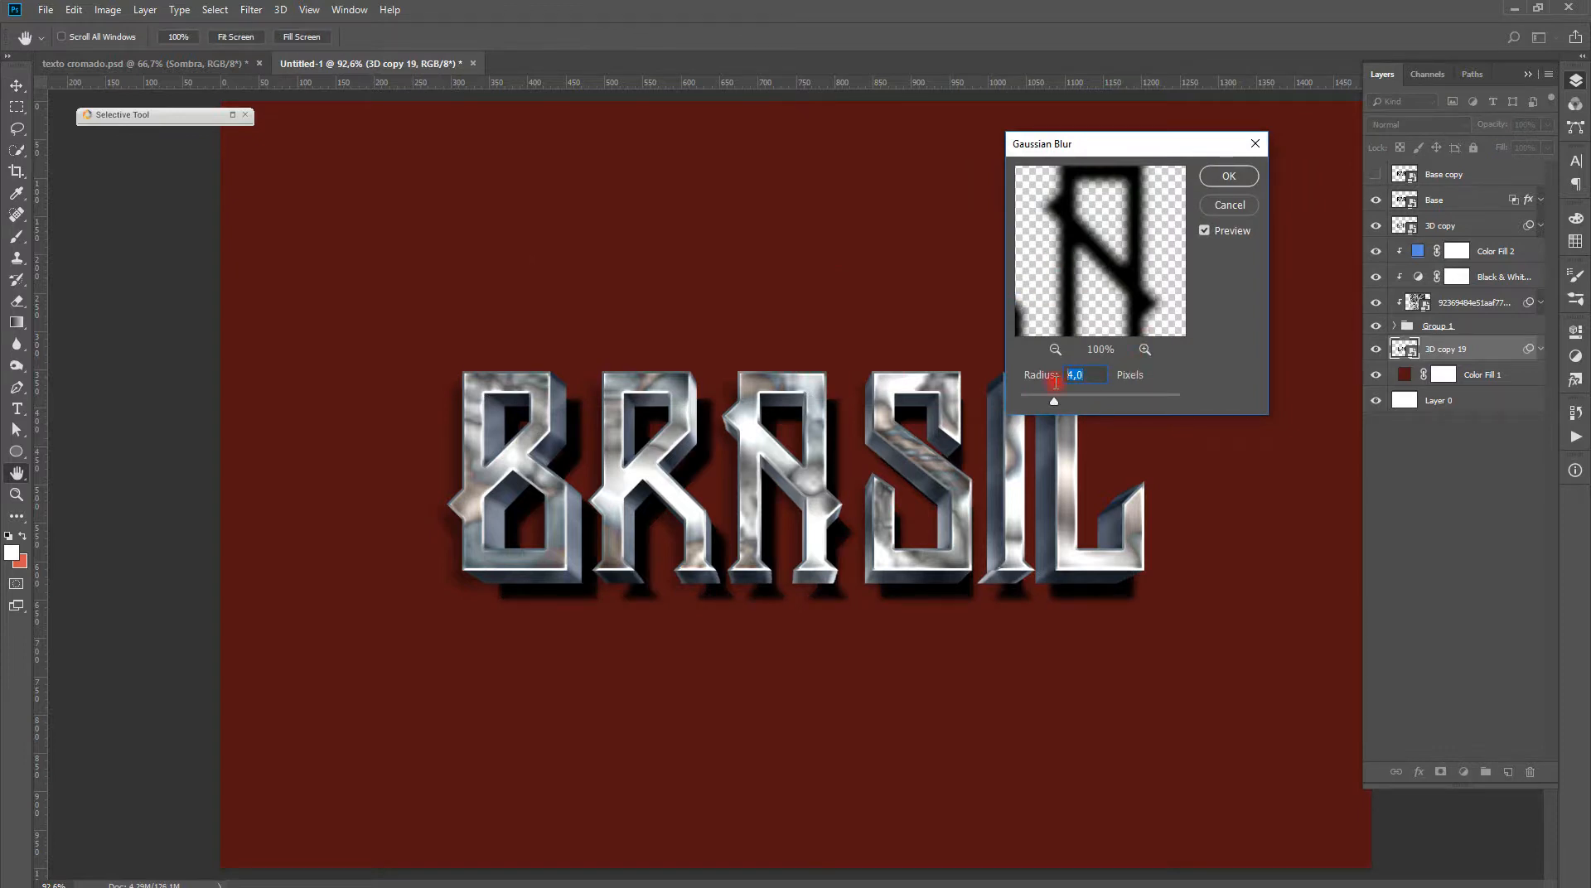
text(8)
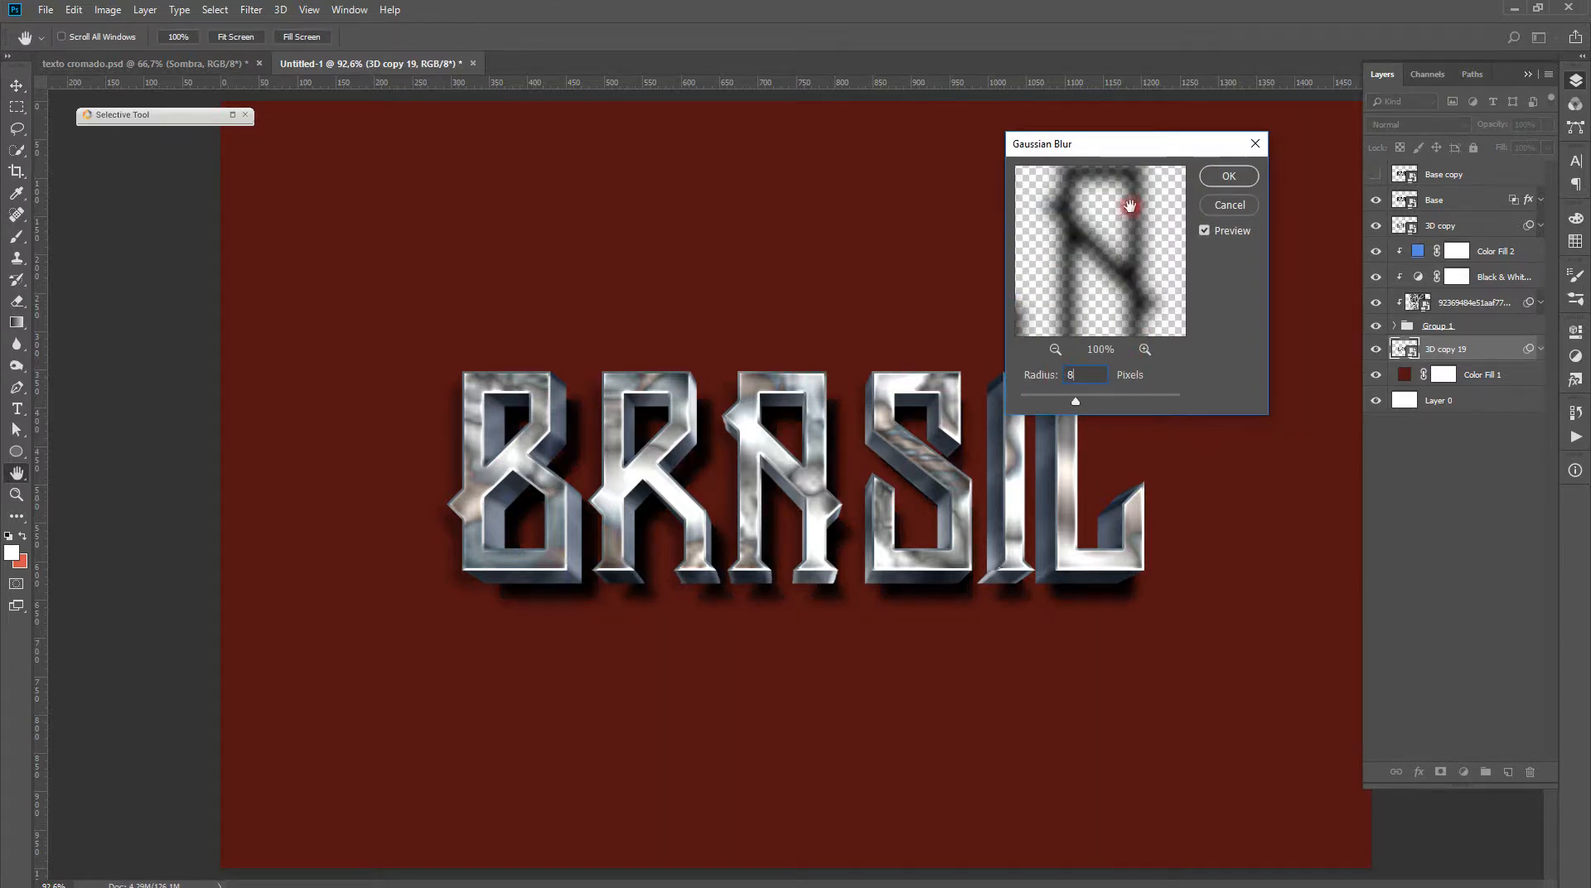
click(1227, 176)
click(247, 10)
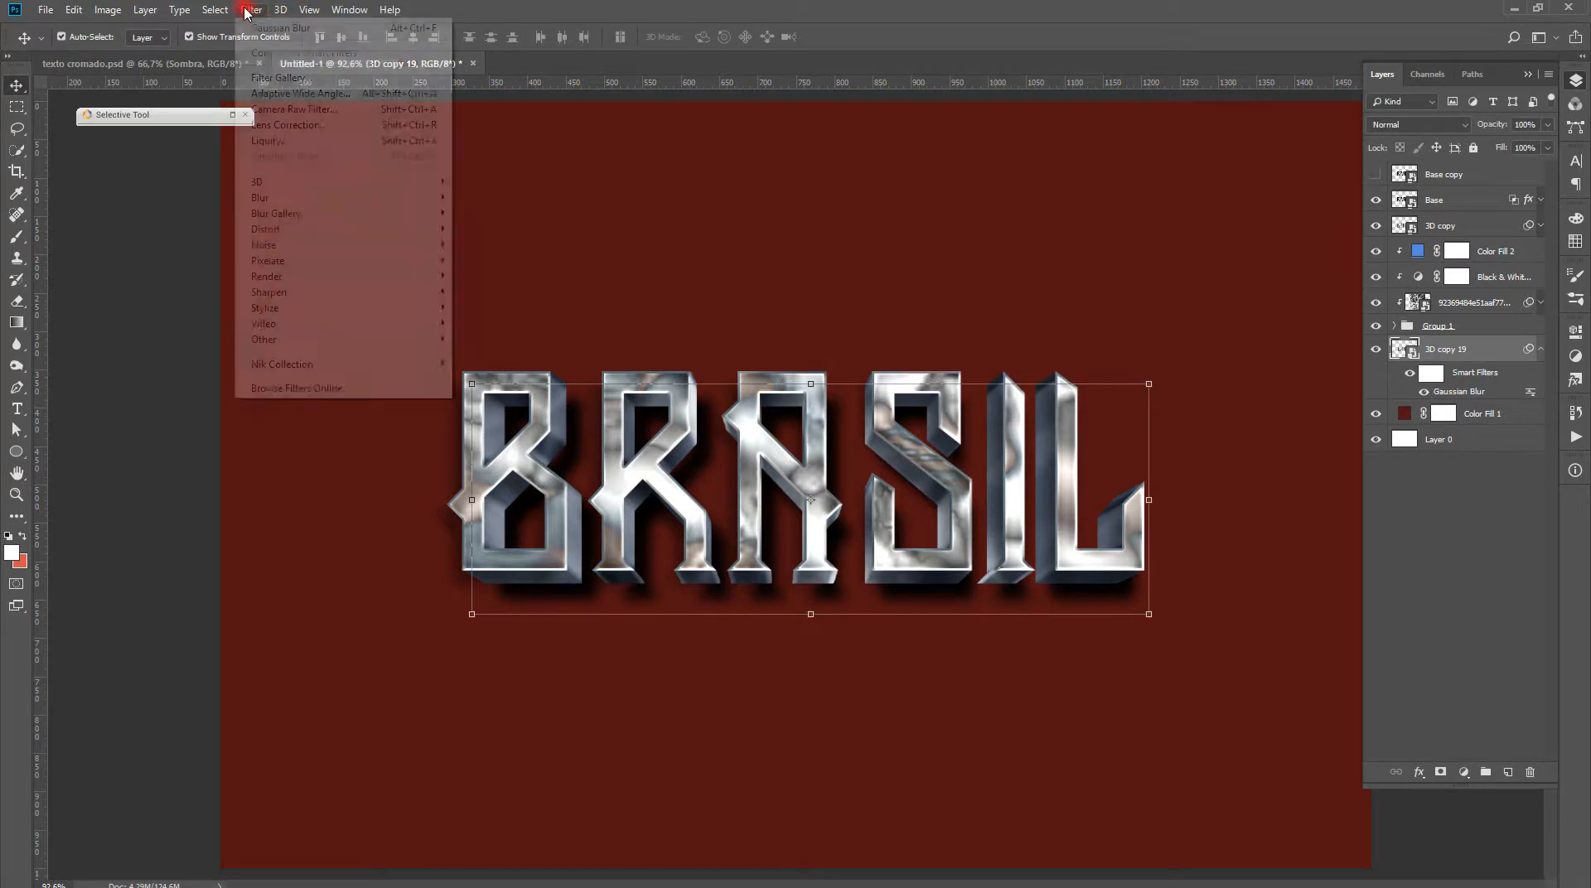
mouse_move(280, 198)
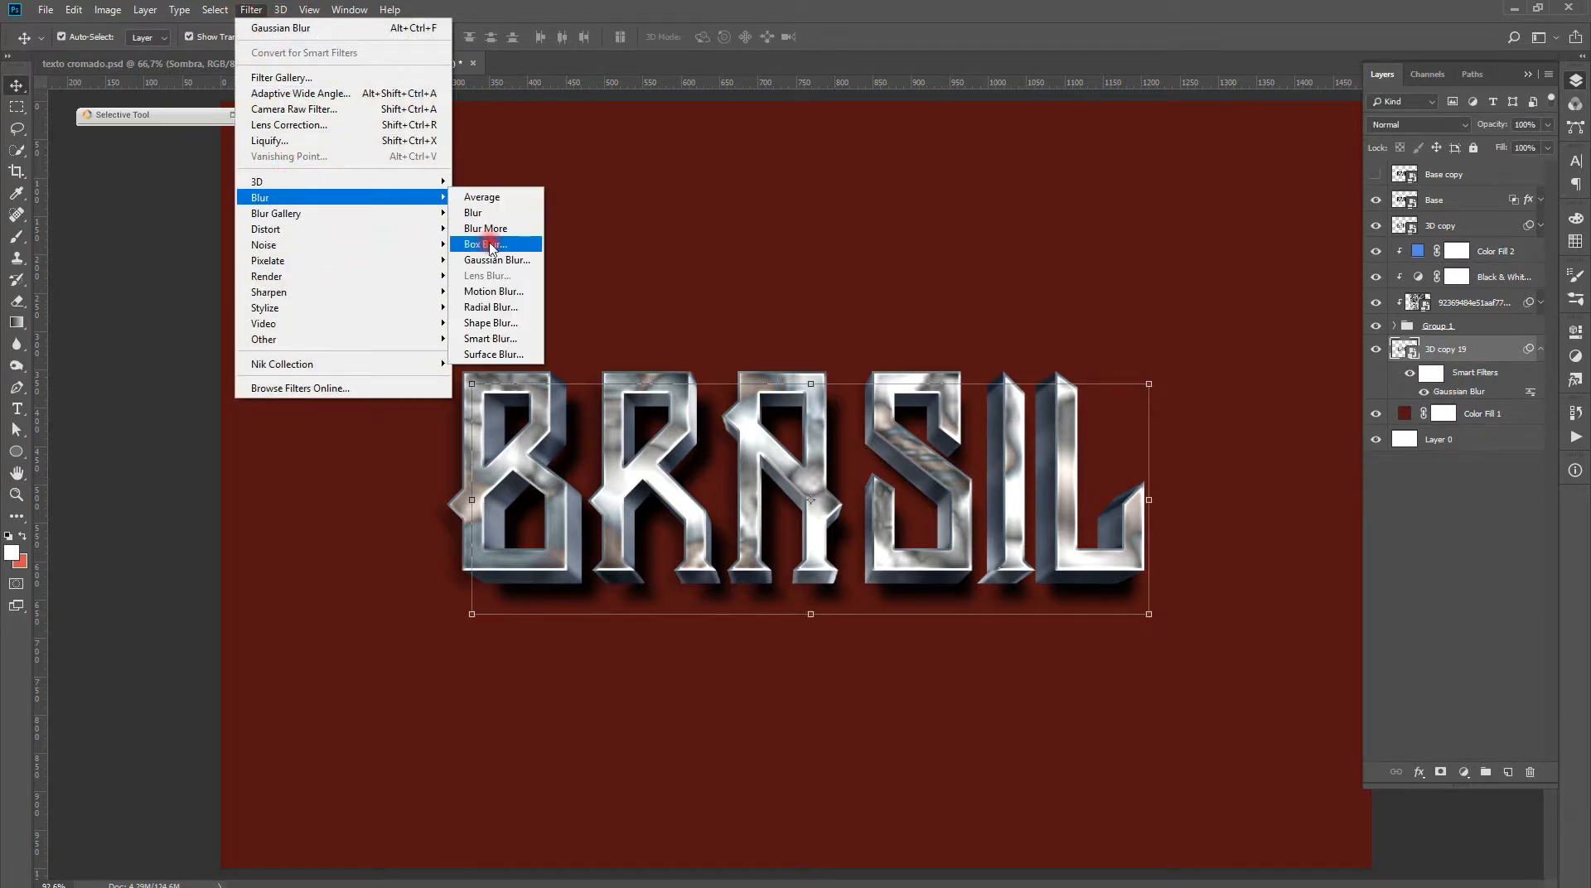
click(501, 259)
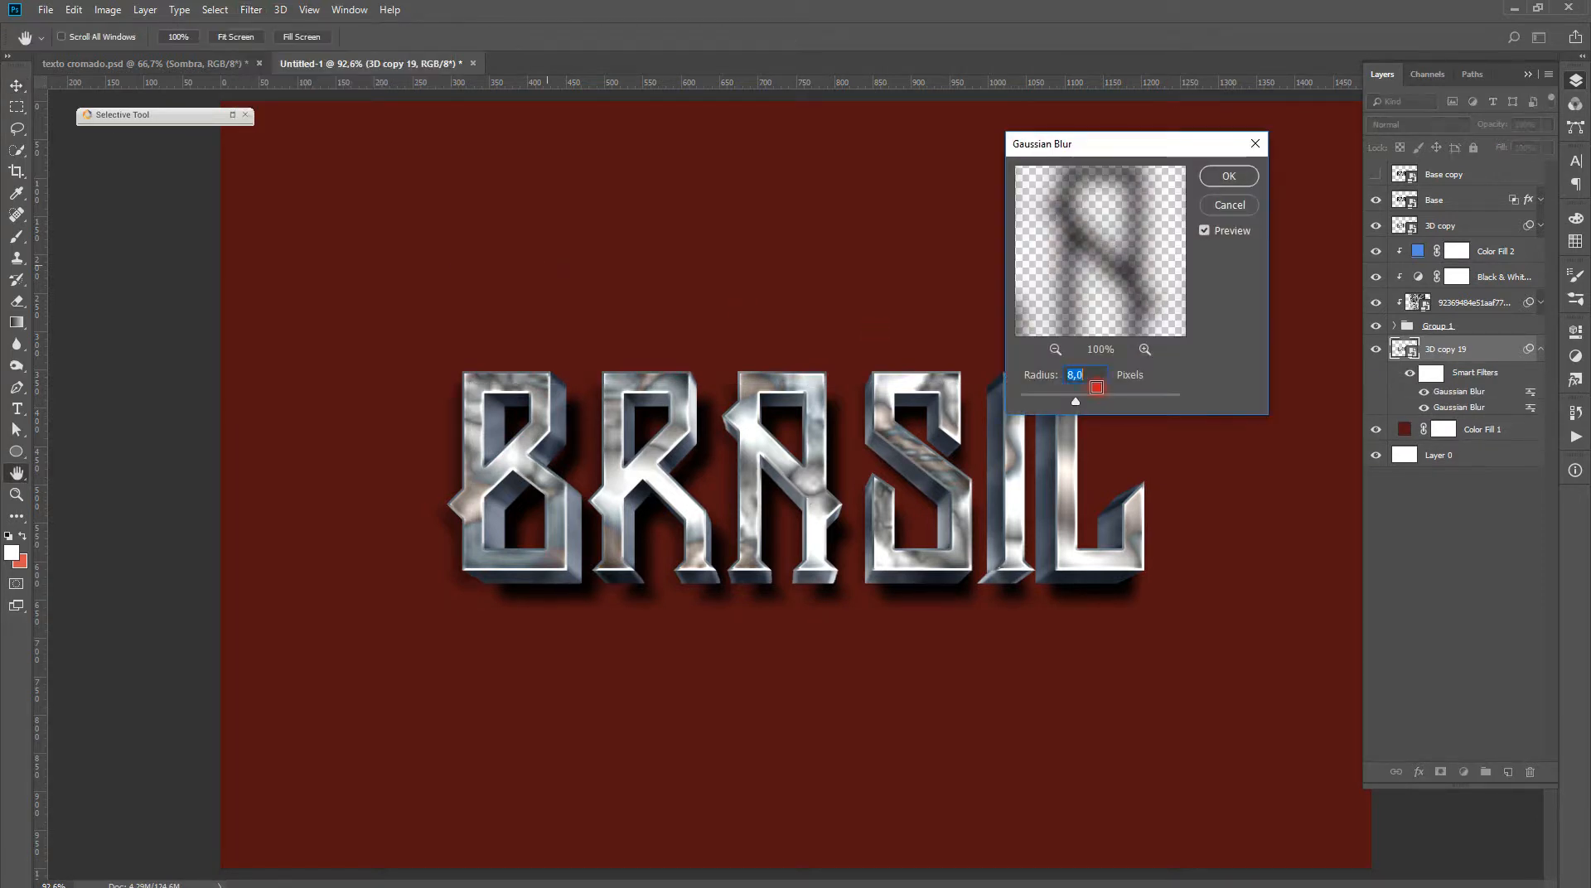
click(1230, 206)
Apply a Motion Blur to 3D copy 19 with an angle of -51° and a distance of 50 pixels
click(250, 10)
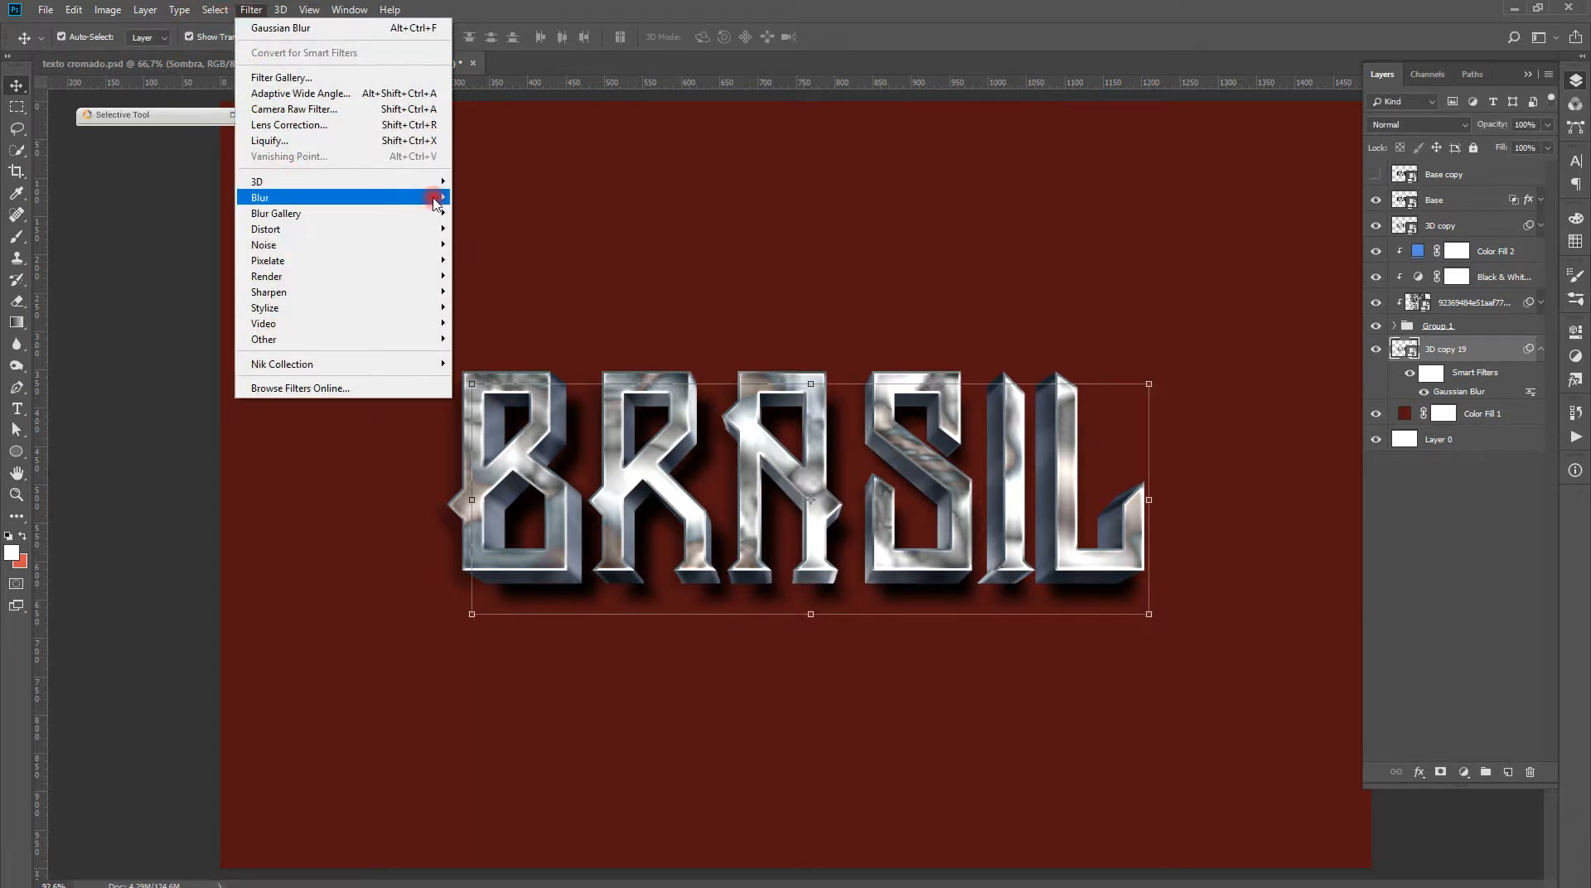
mouse_move(434, 202)
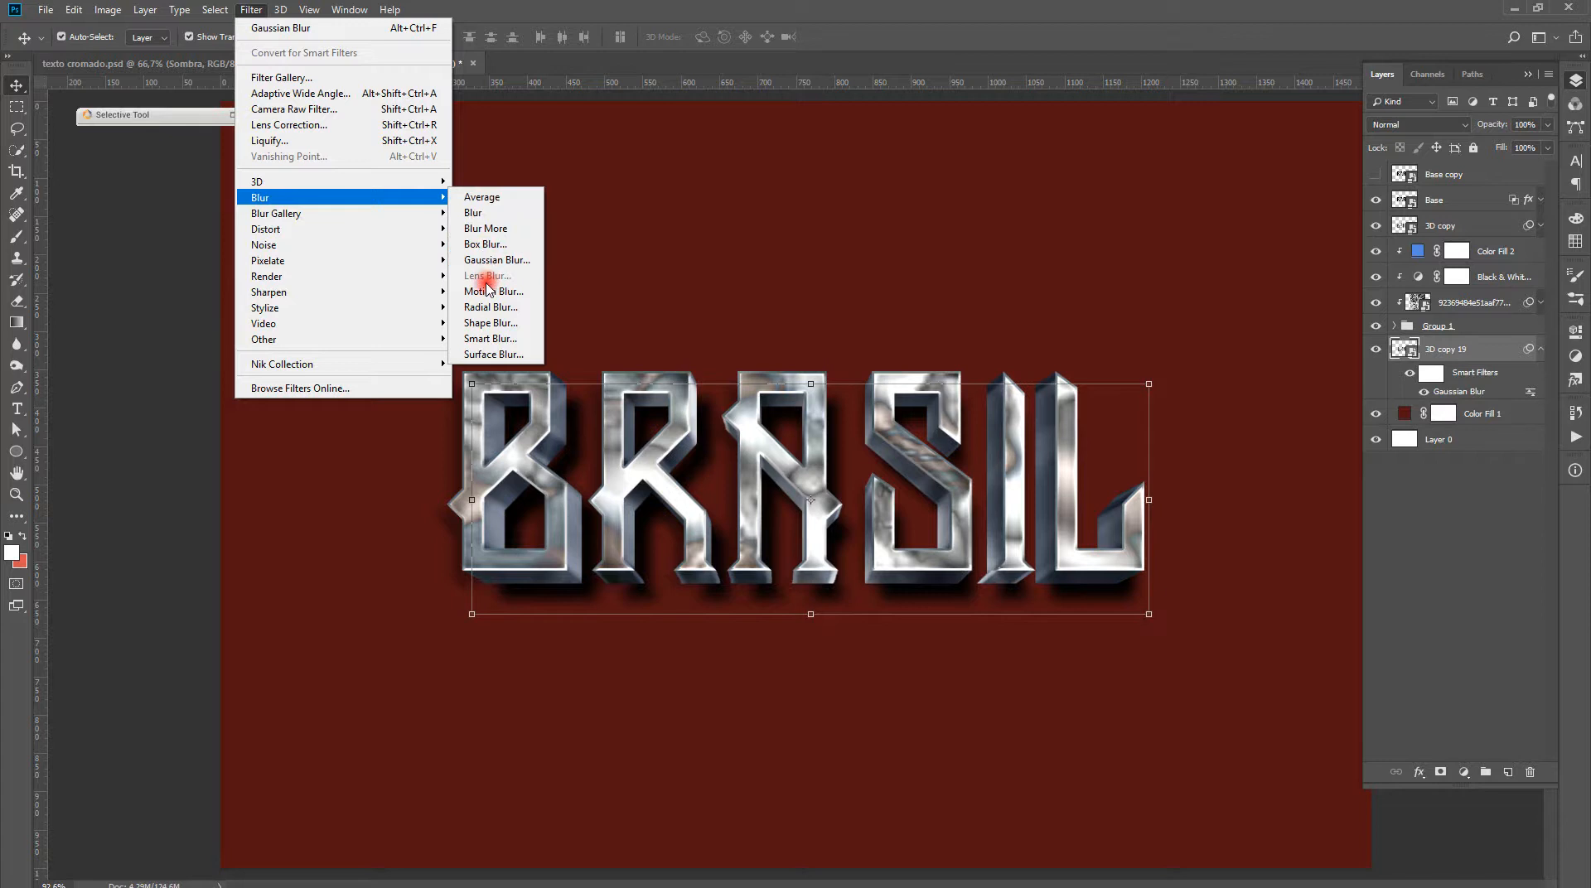
click(490, 290)
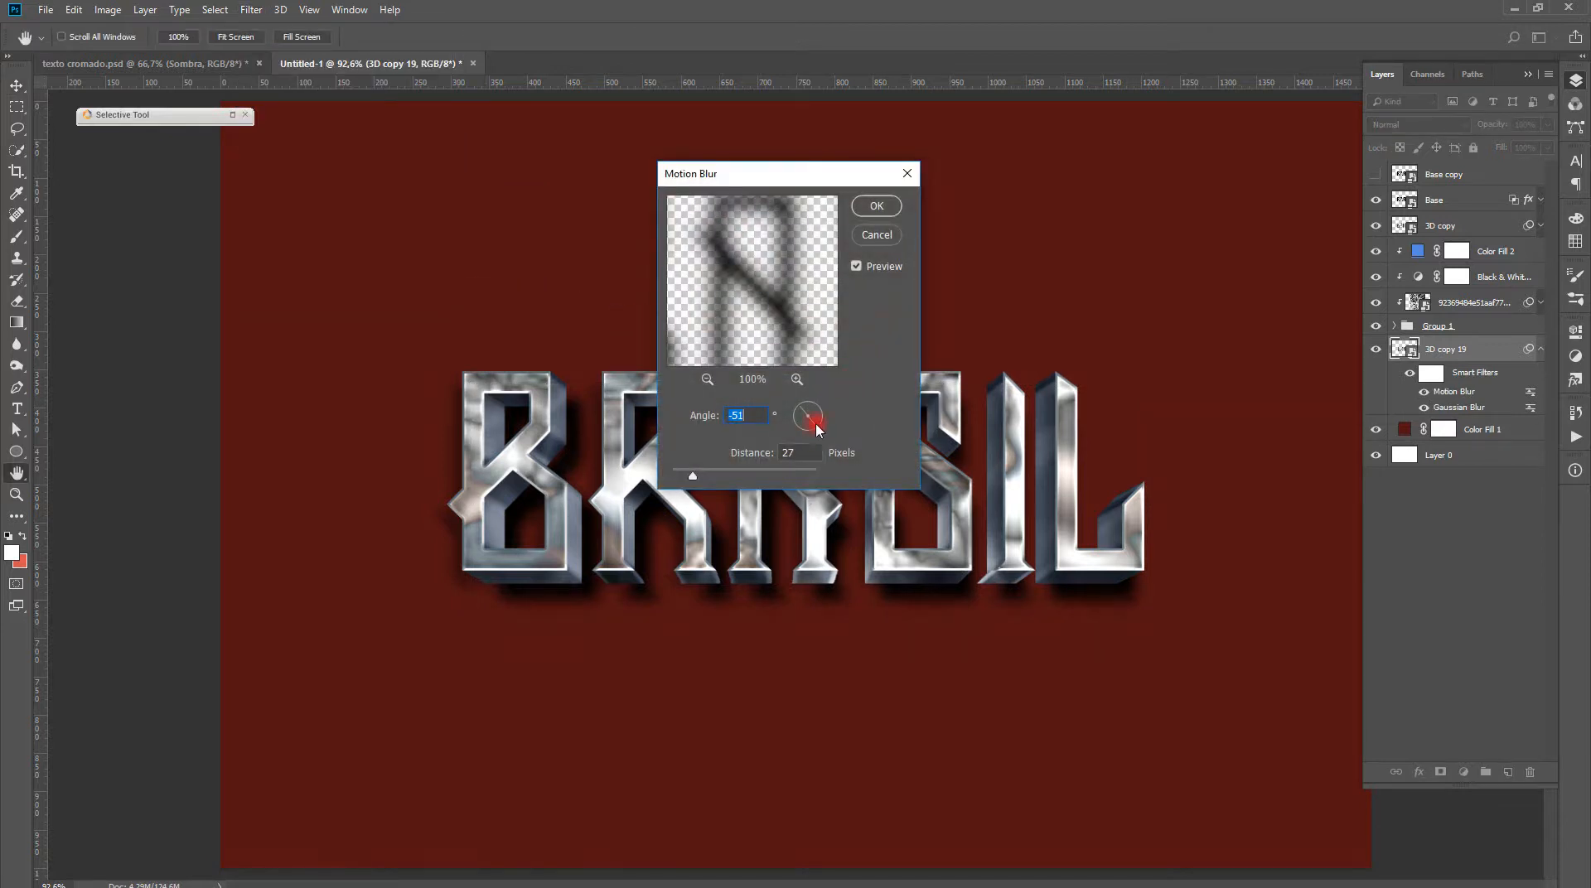
click(795, 454)
text(50)
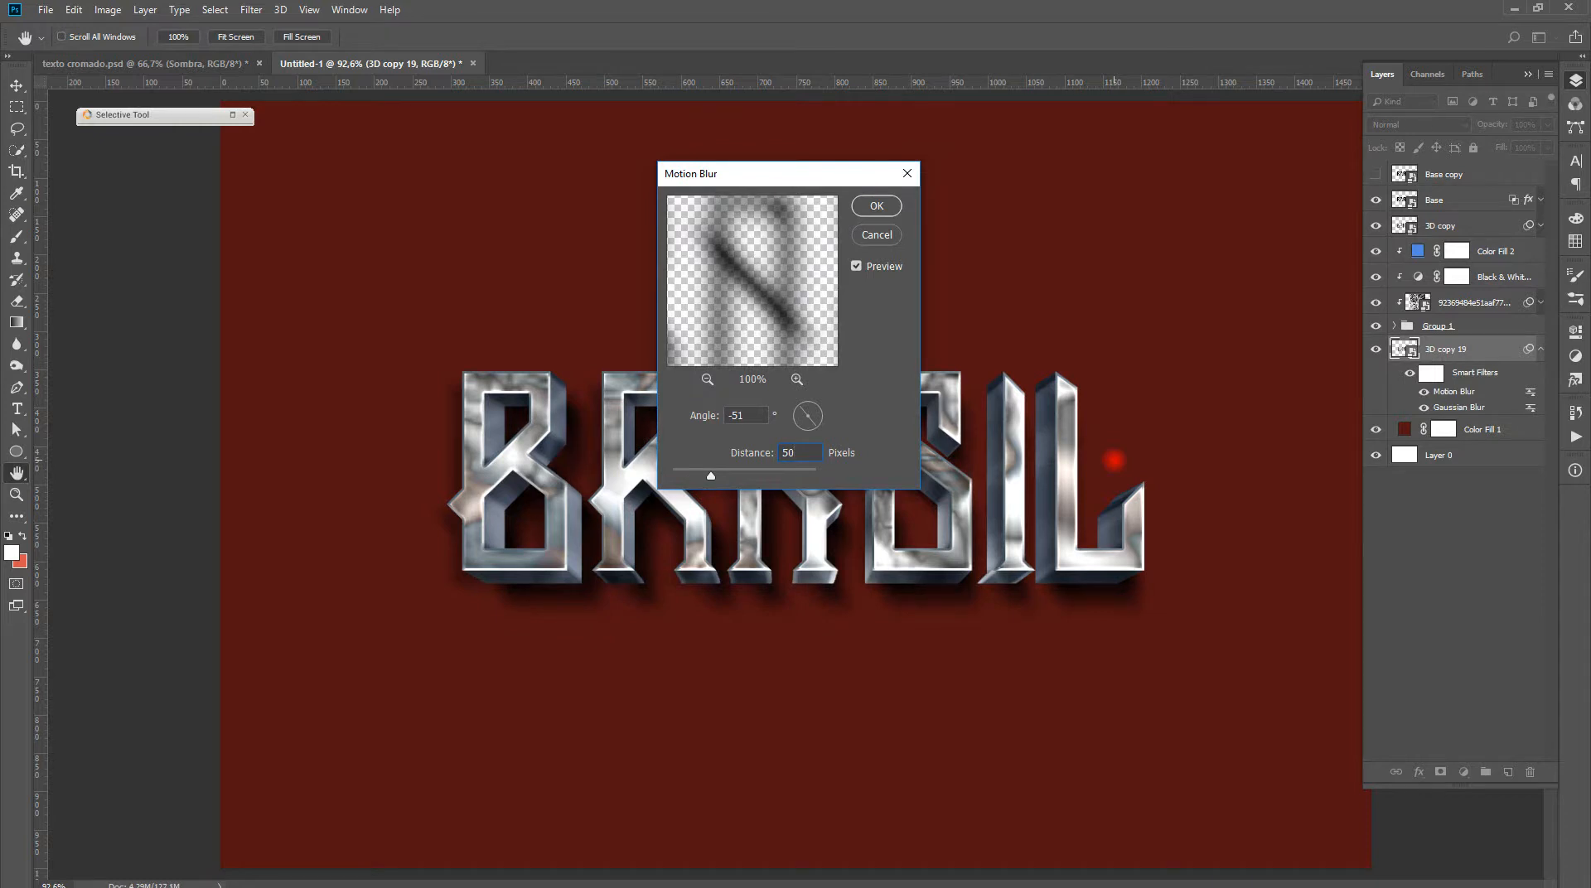
click(876, 205)
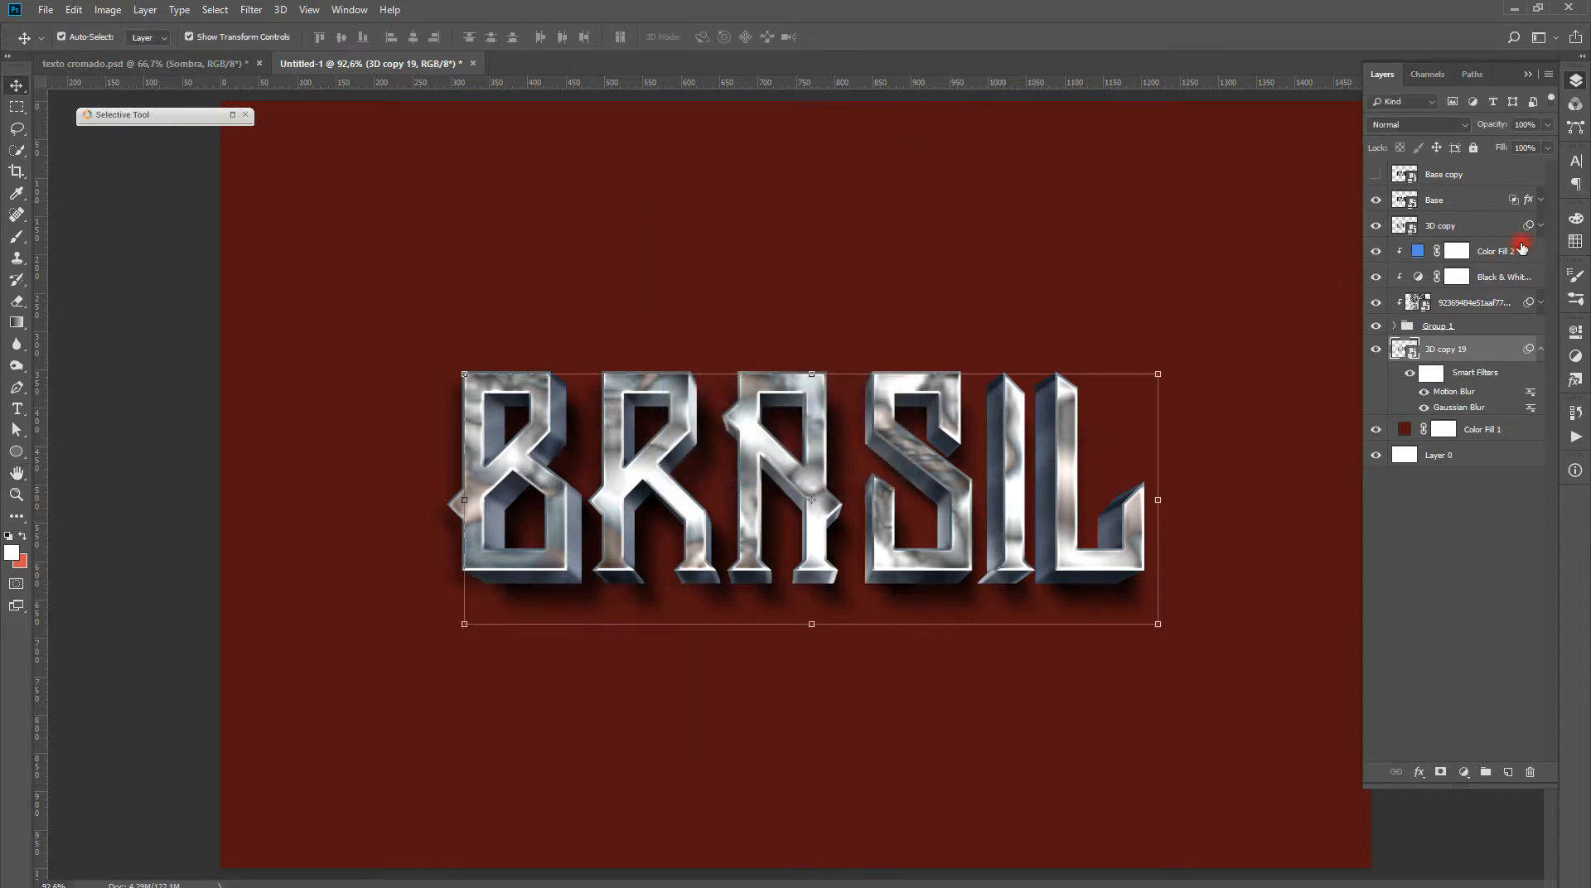
Set 3D copy 19 to Multiply at 59% opacity and collapse its smart filter list
click(1439, 126)
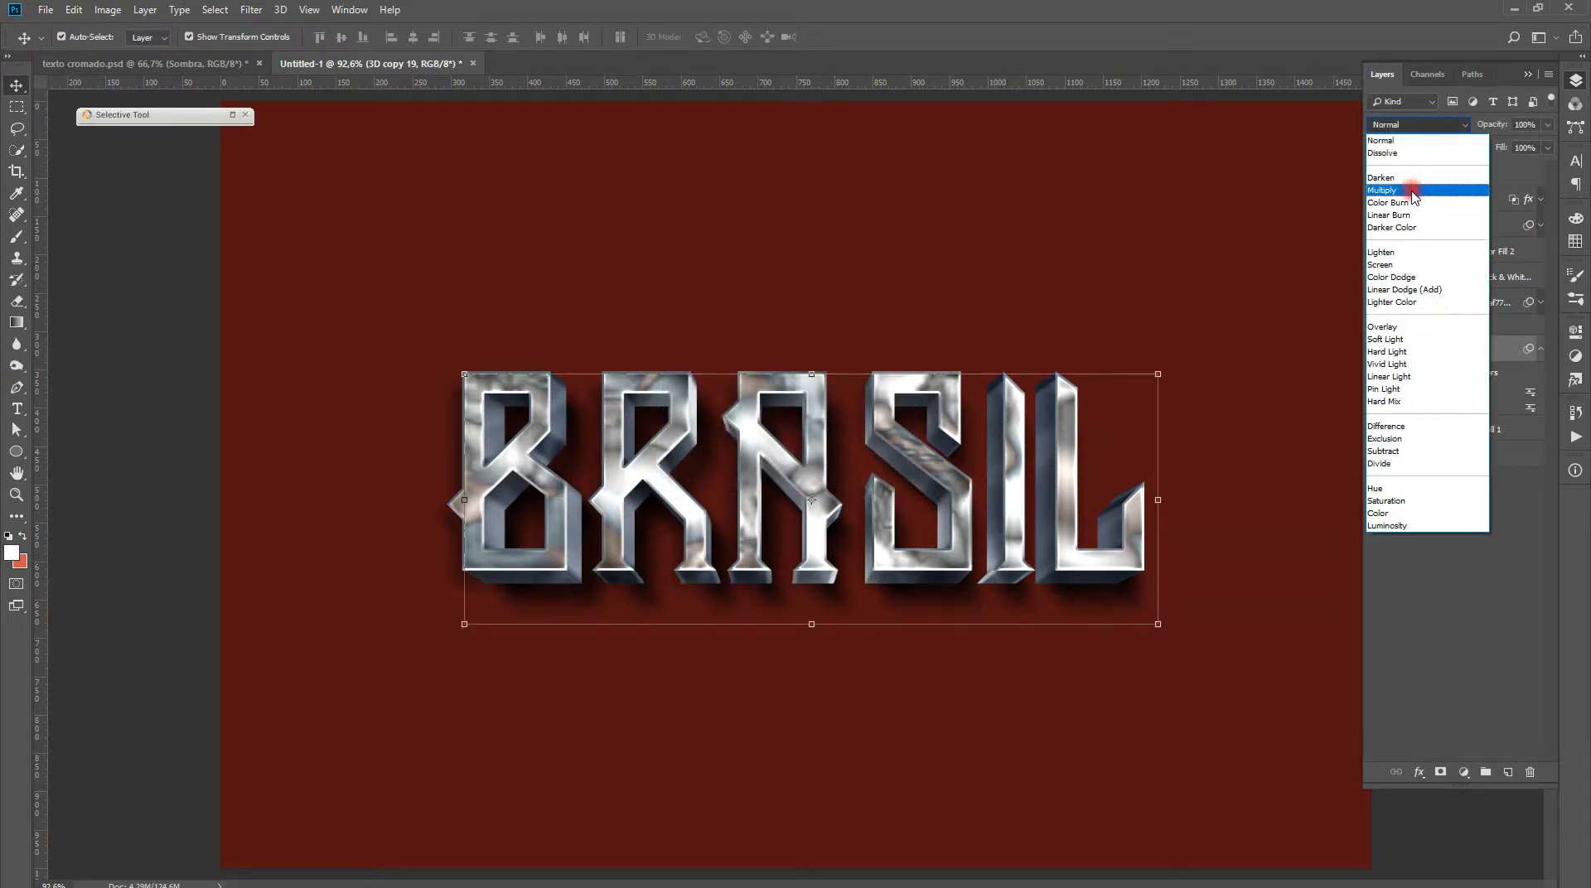
click(1413, 193)
click(1547, 125)
drag(1548, 141, 1516, 149)
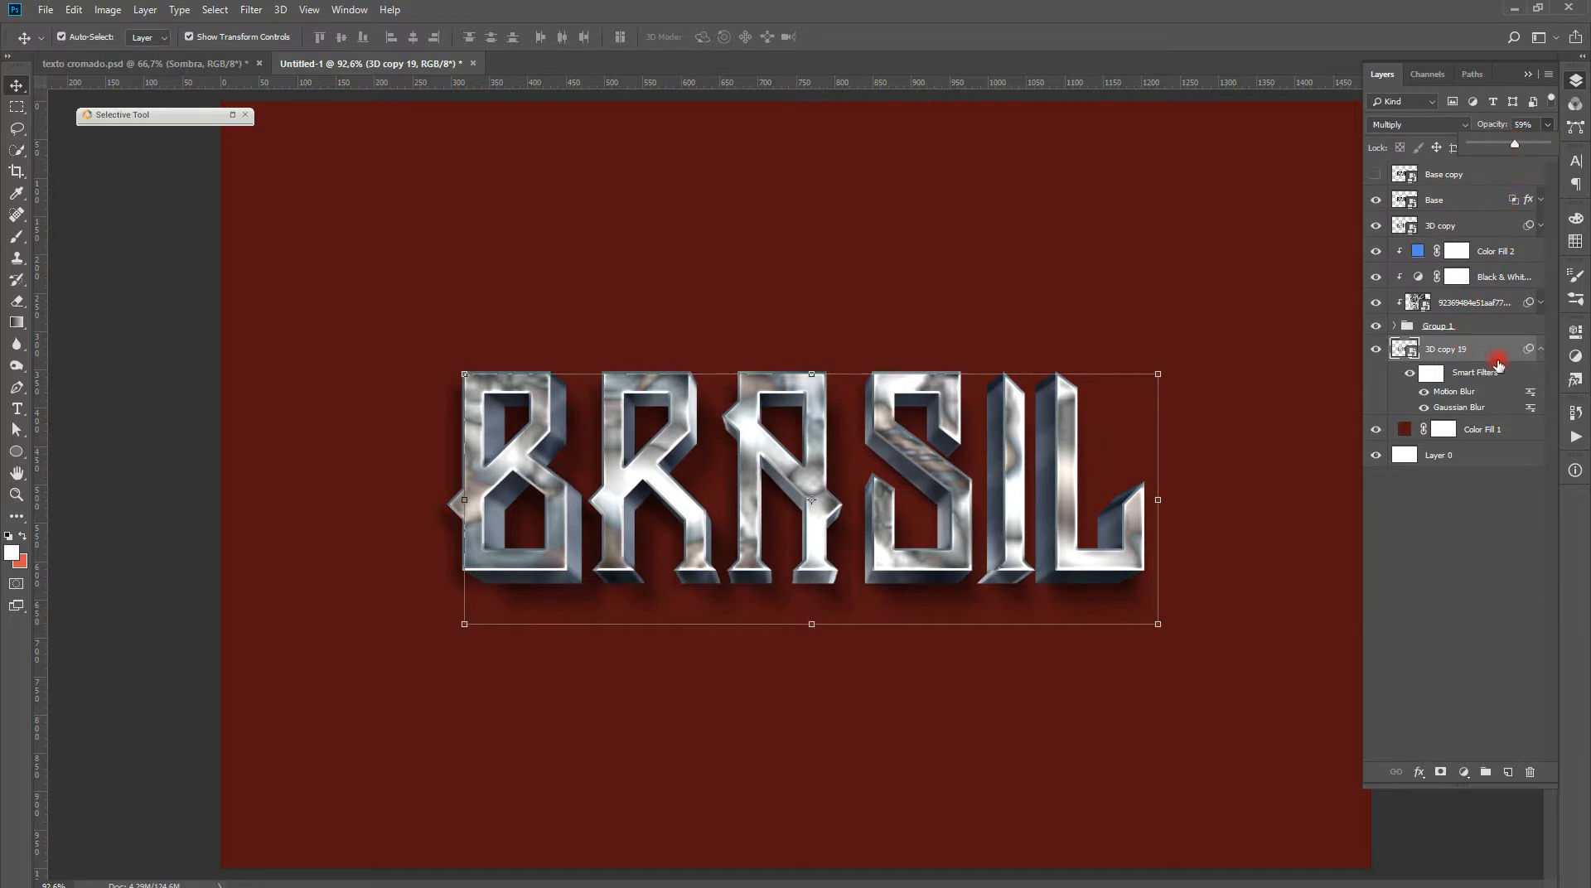
click(1540, 349)
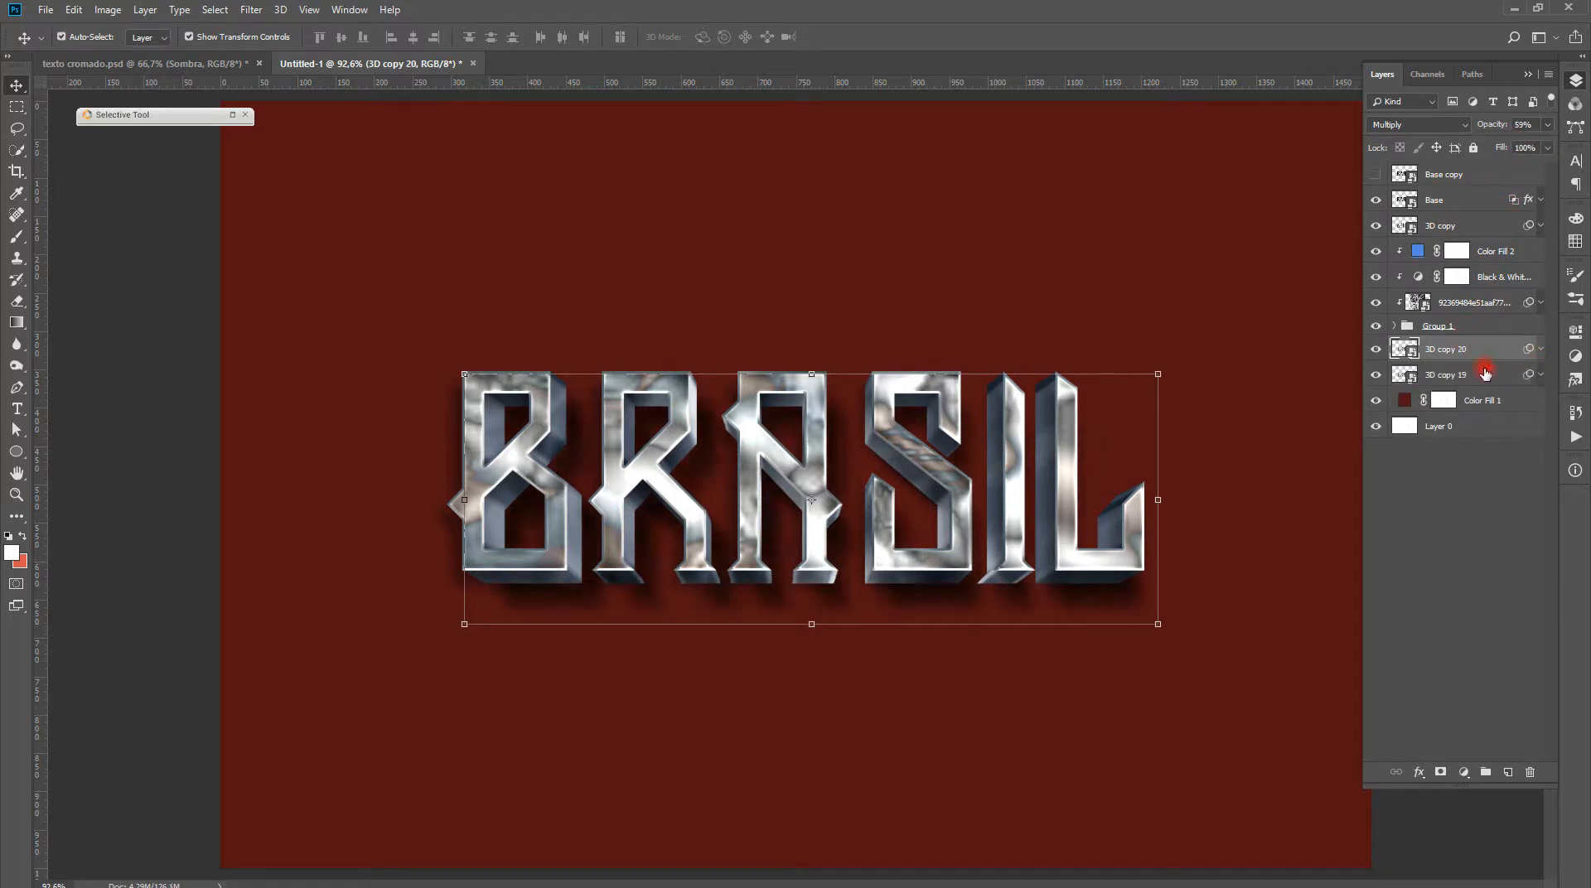
Duplicate the 3D copy 19 shadow layer
key(ctrl+j)
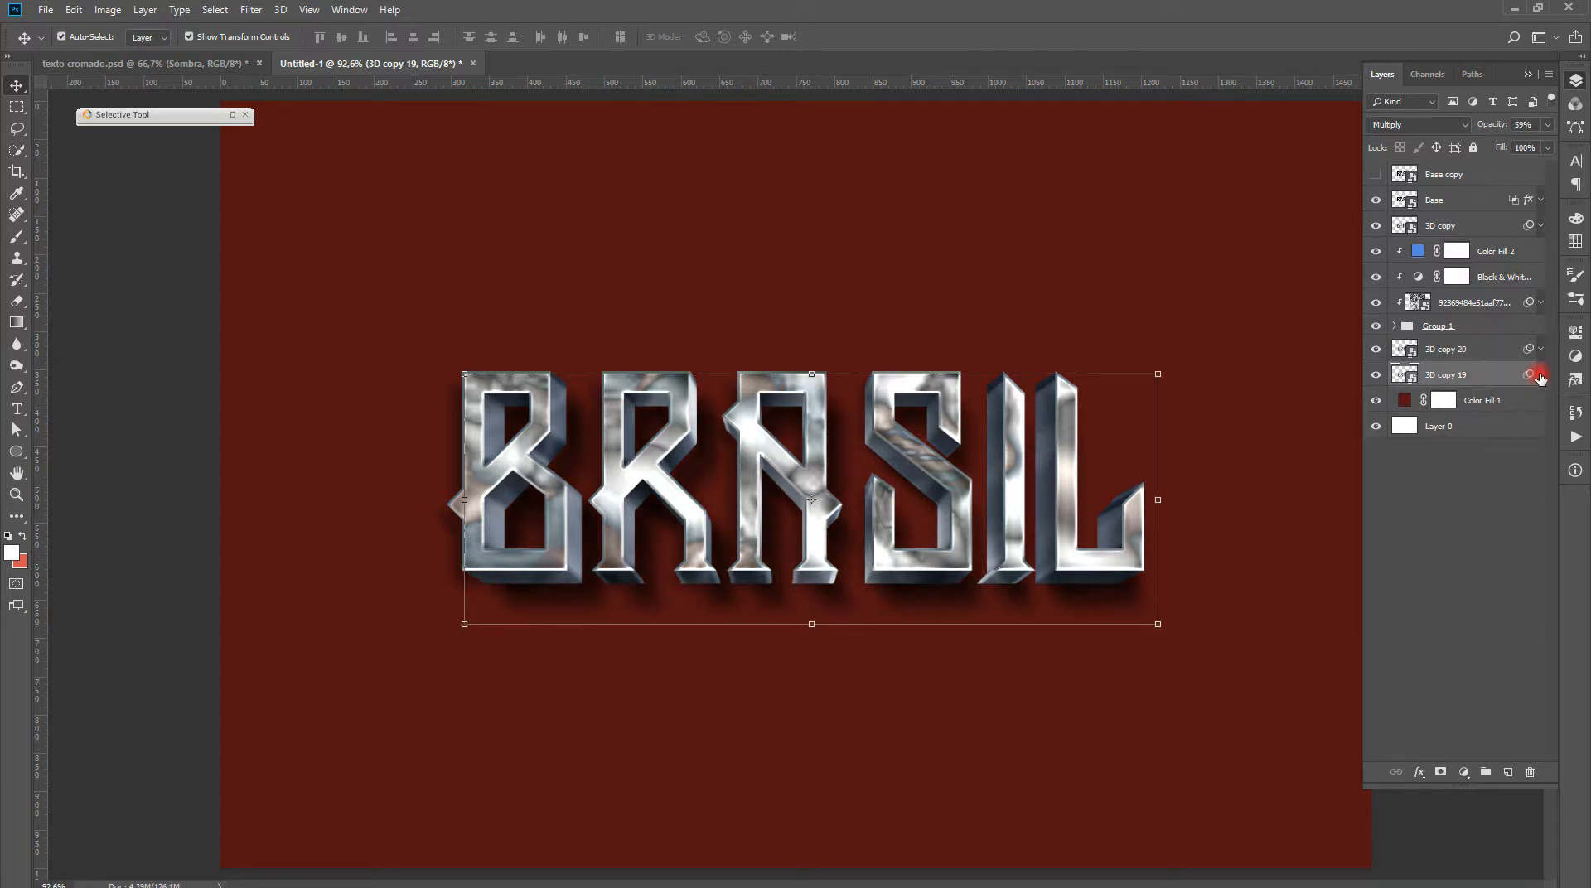
In texto cromado.psd, reveal the layers of the Sombra group and check the Motion Blur settings of 18 copy
click(242, 63)
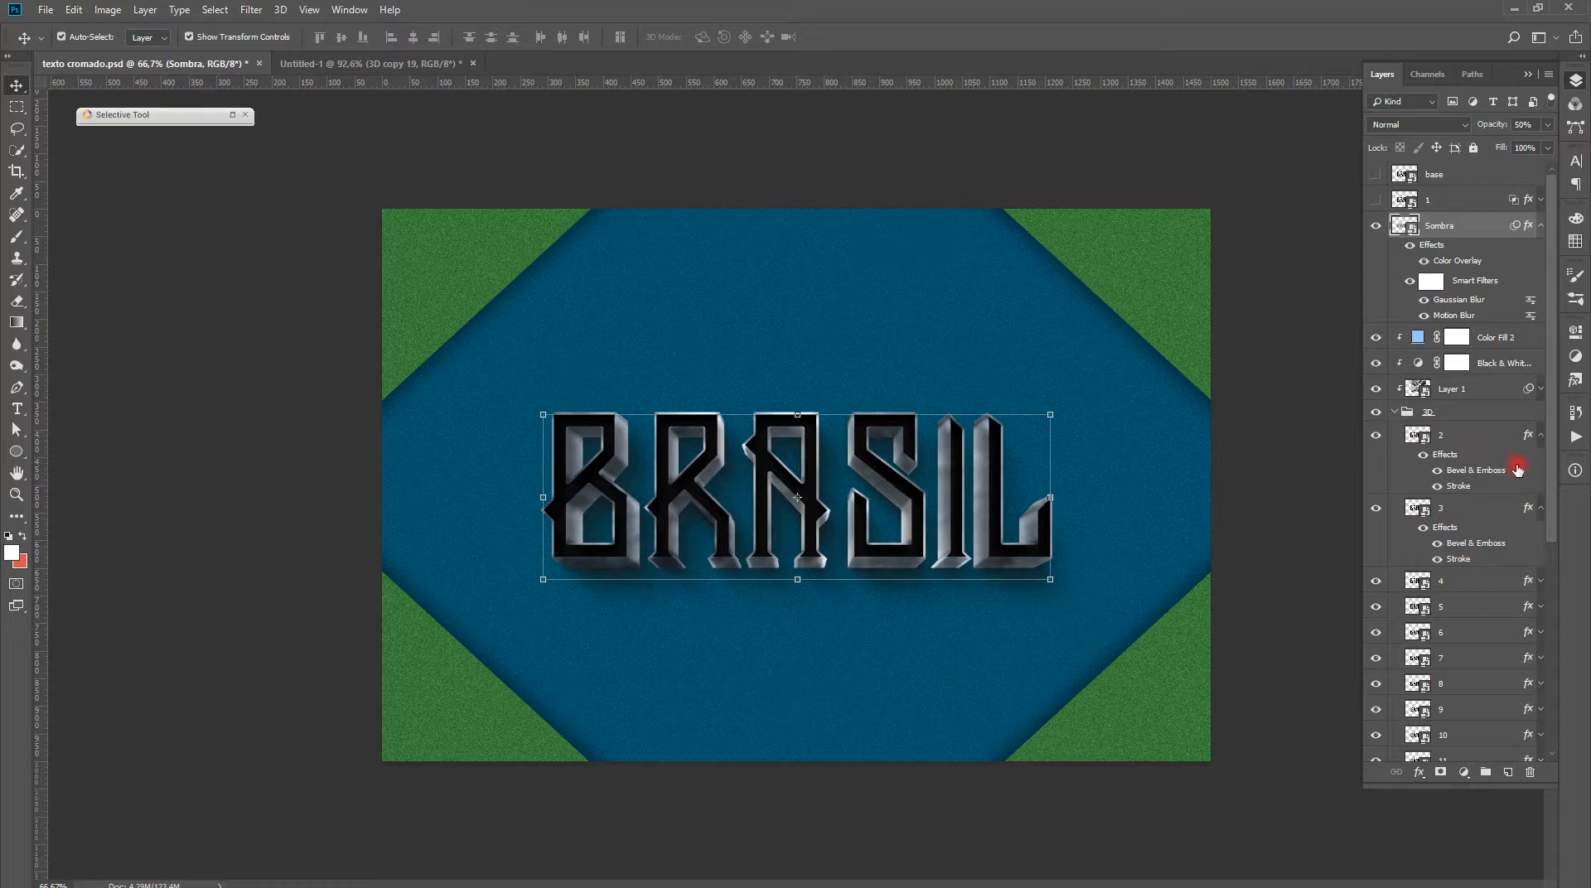
click(1394, 411)
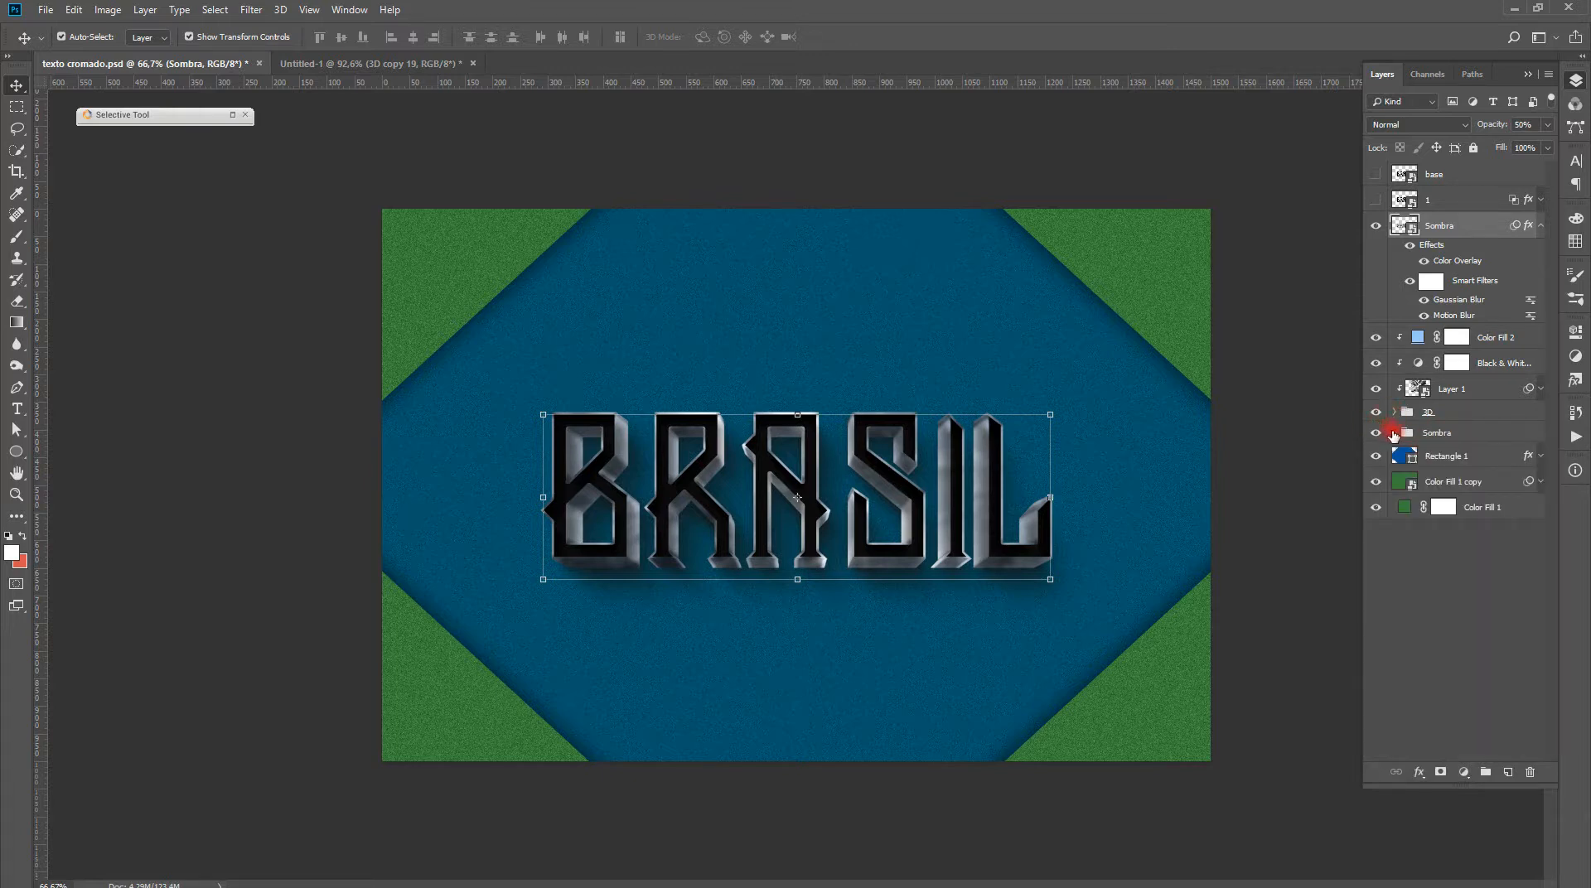
click(1393, 432)
click(1540, 482)
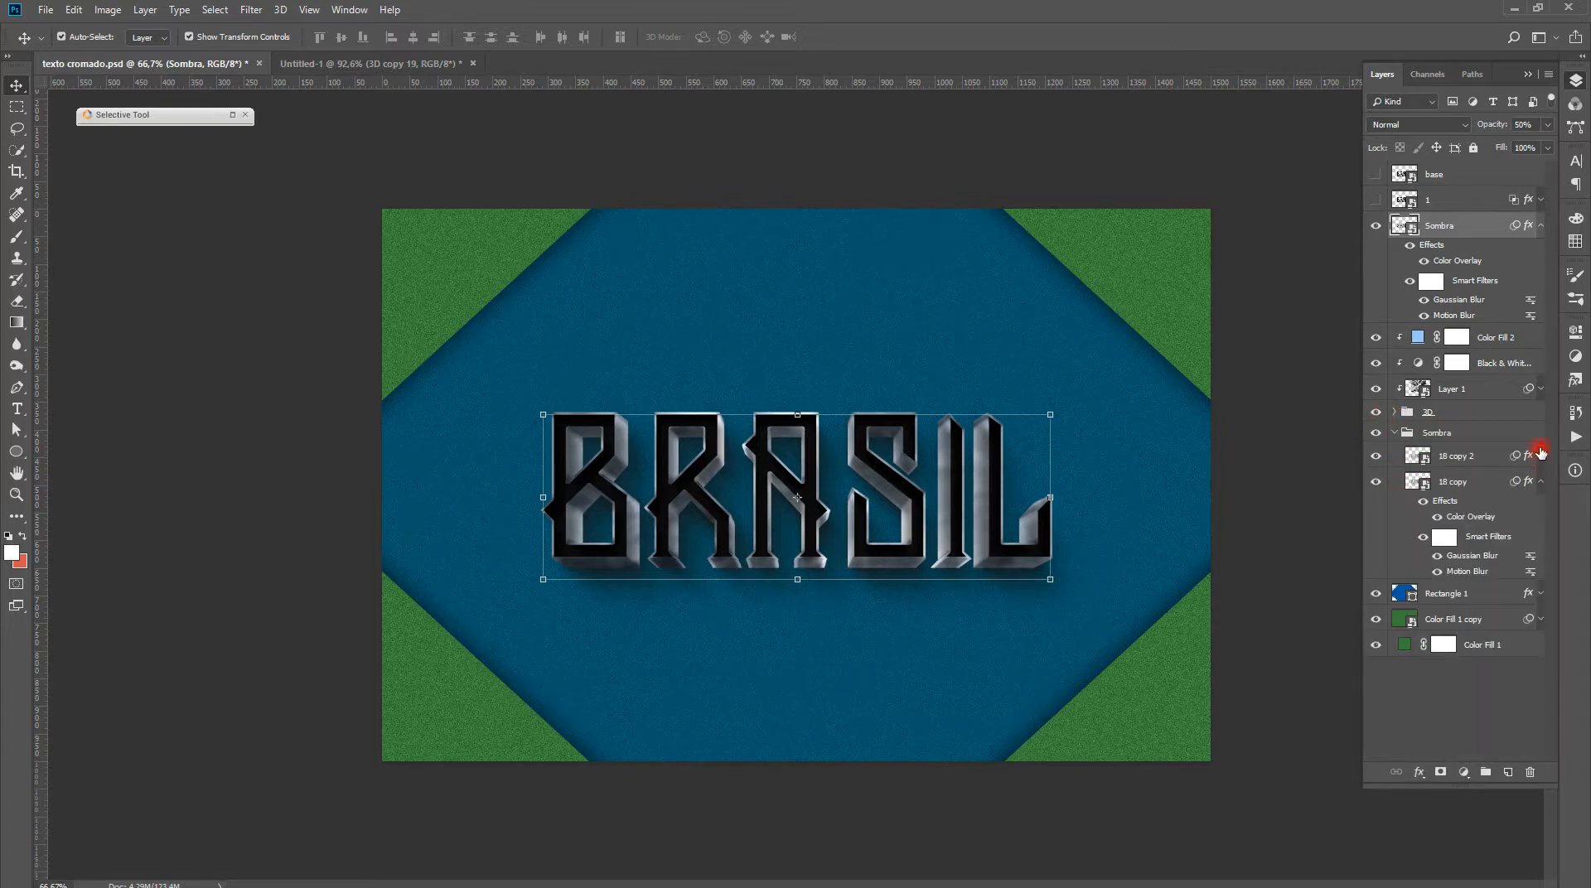
click(1540, 455)
double_click(1458, 657)
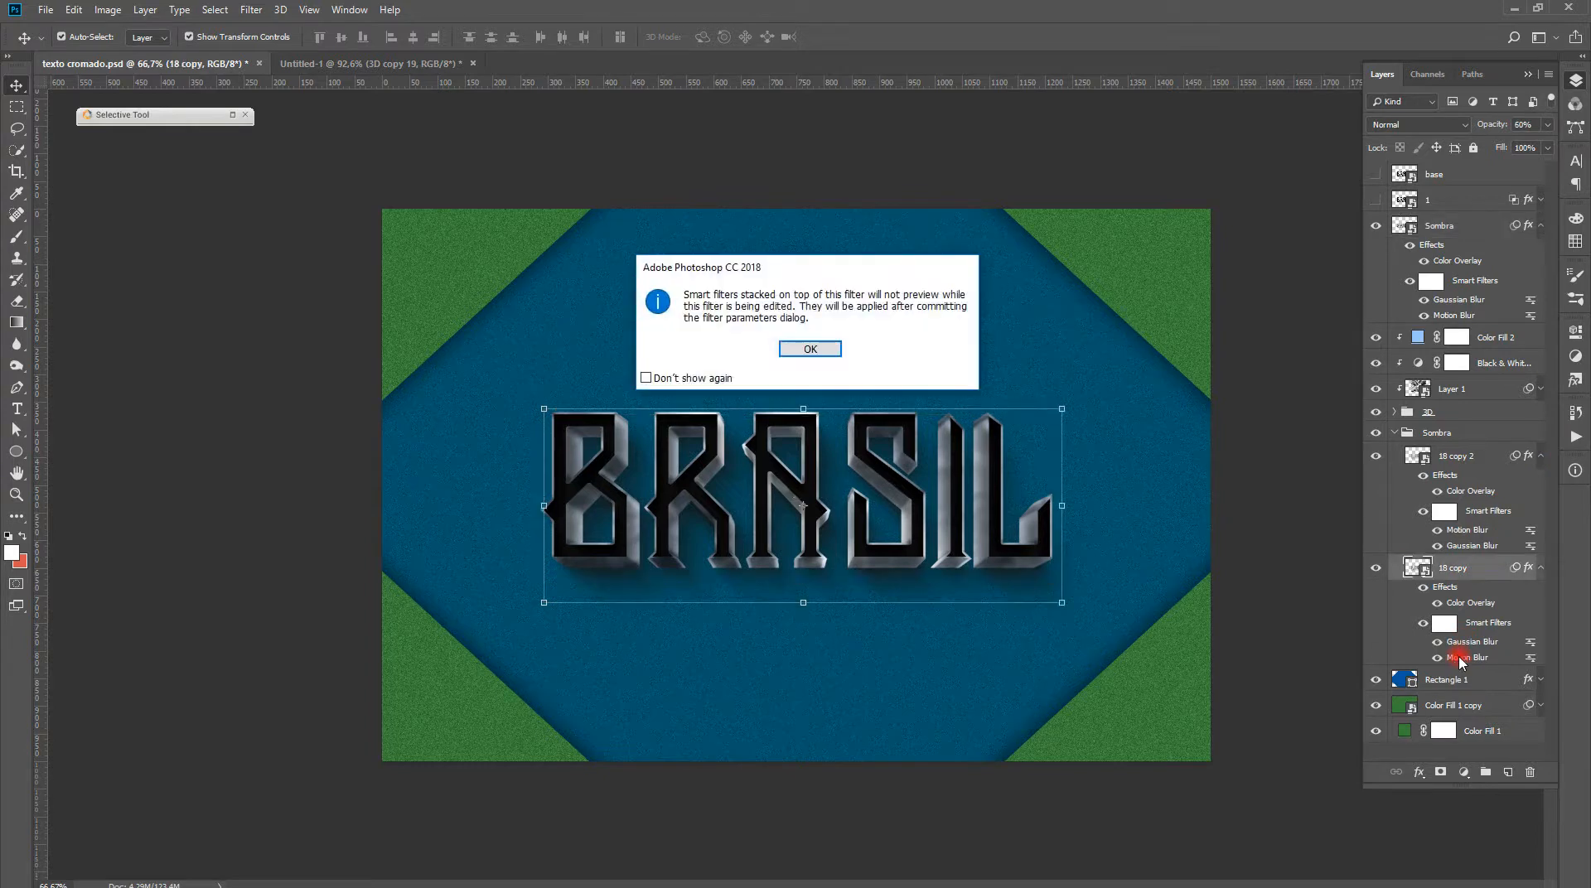
click(823, 348)
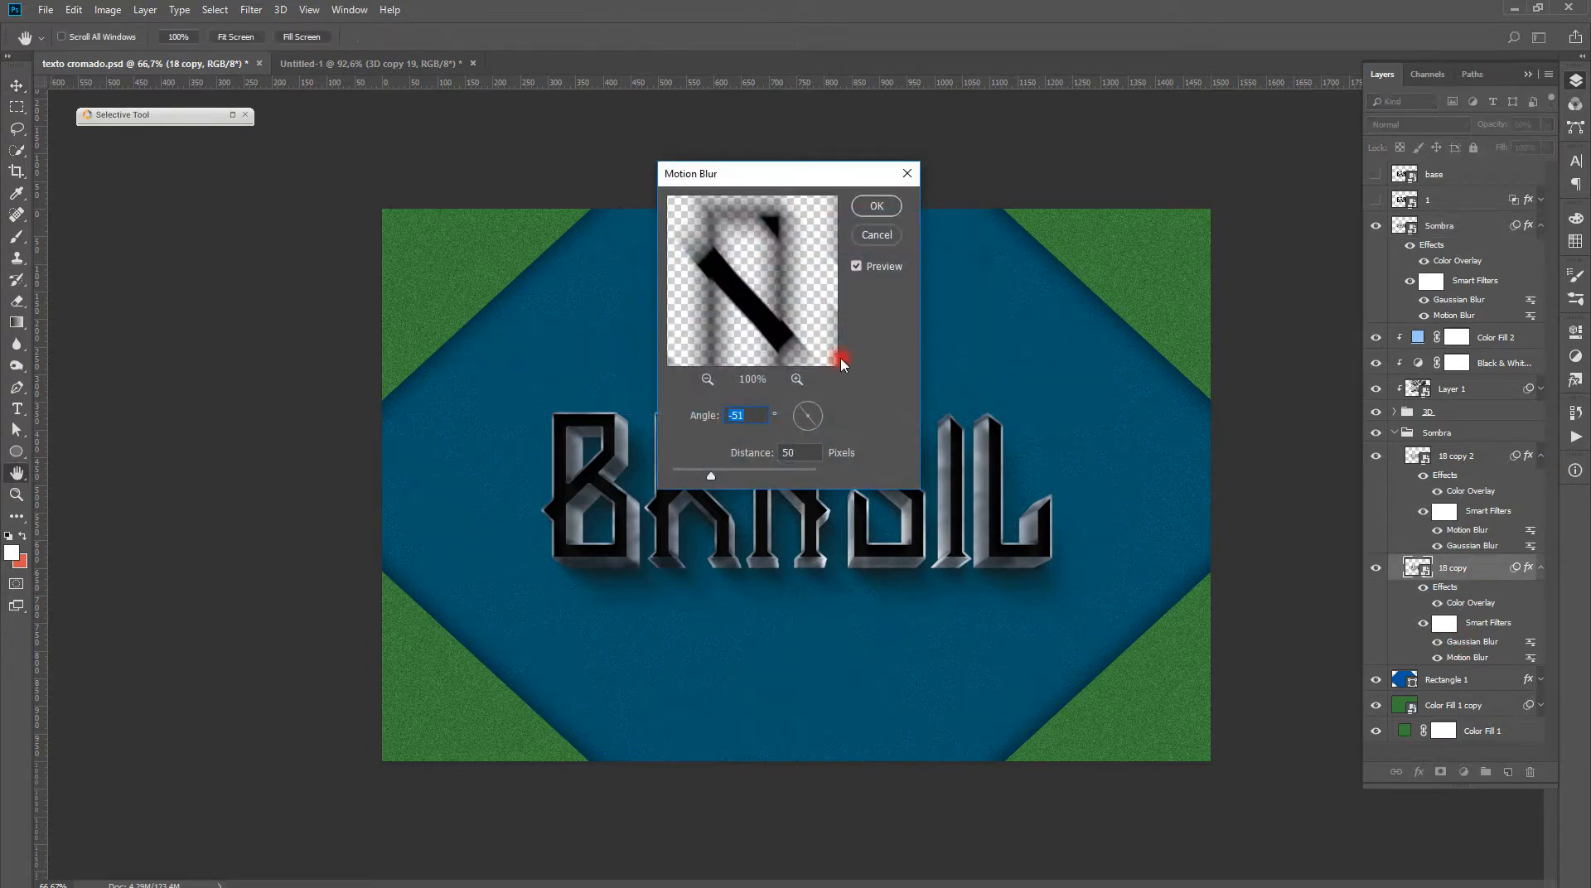
click(879, 234)
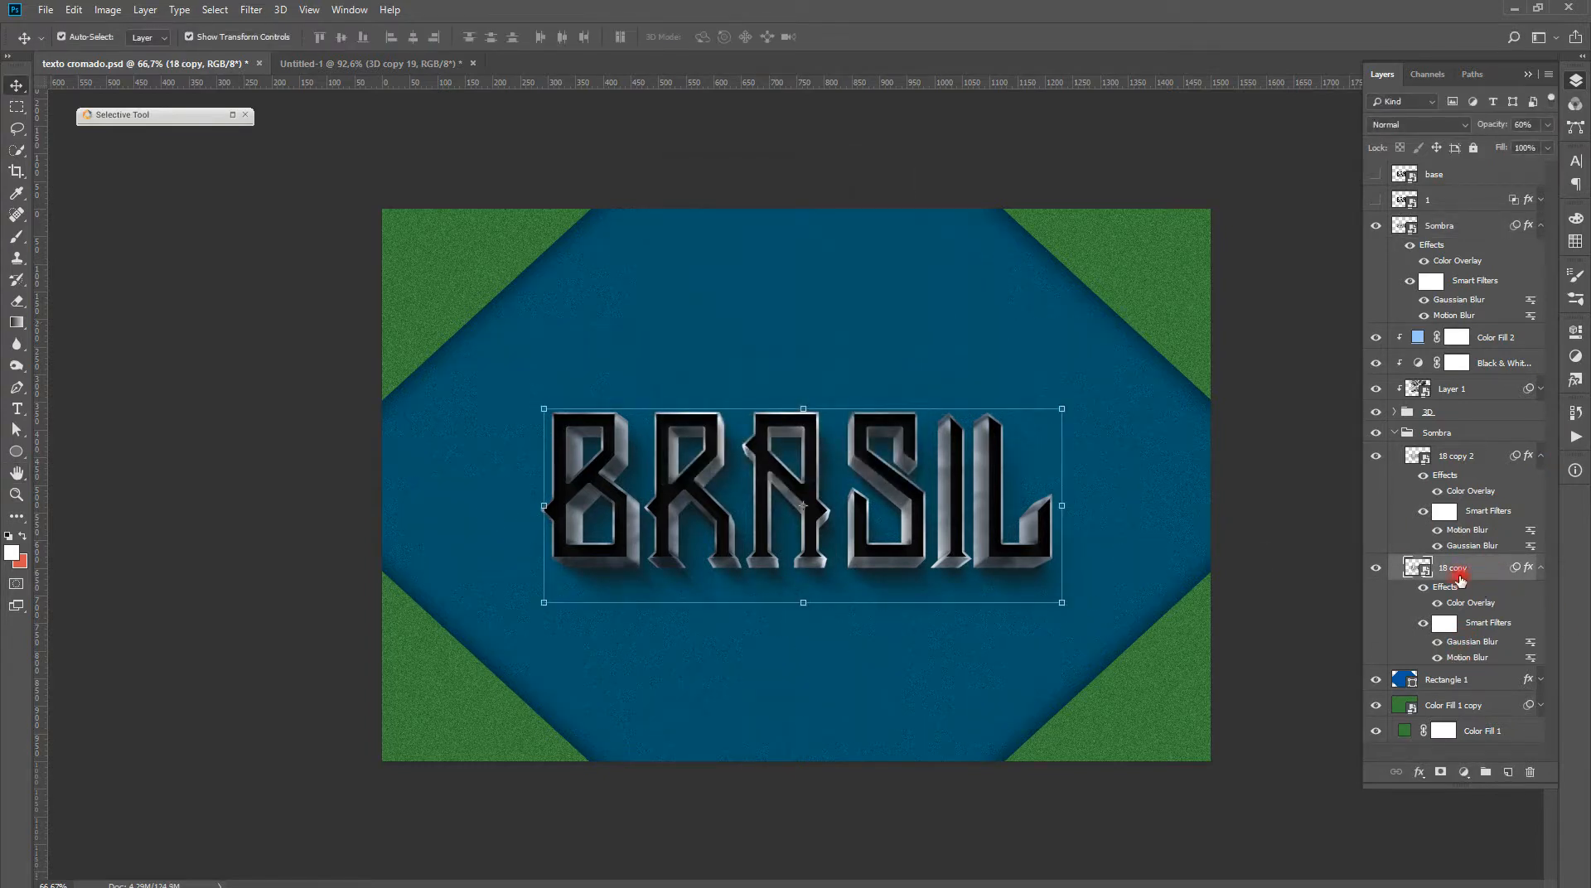
Check the Gaussian Blur and Motion Blur settings of the 18 copy 2 layer
double_click(1465, 546)
click(813, 348)
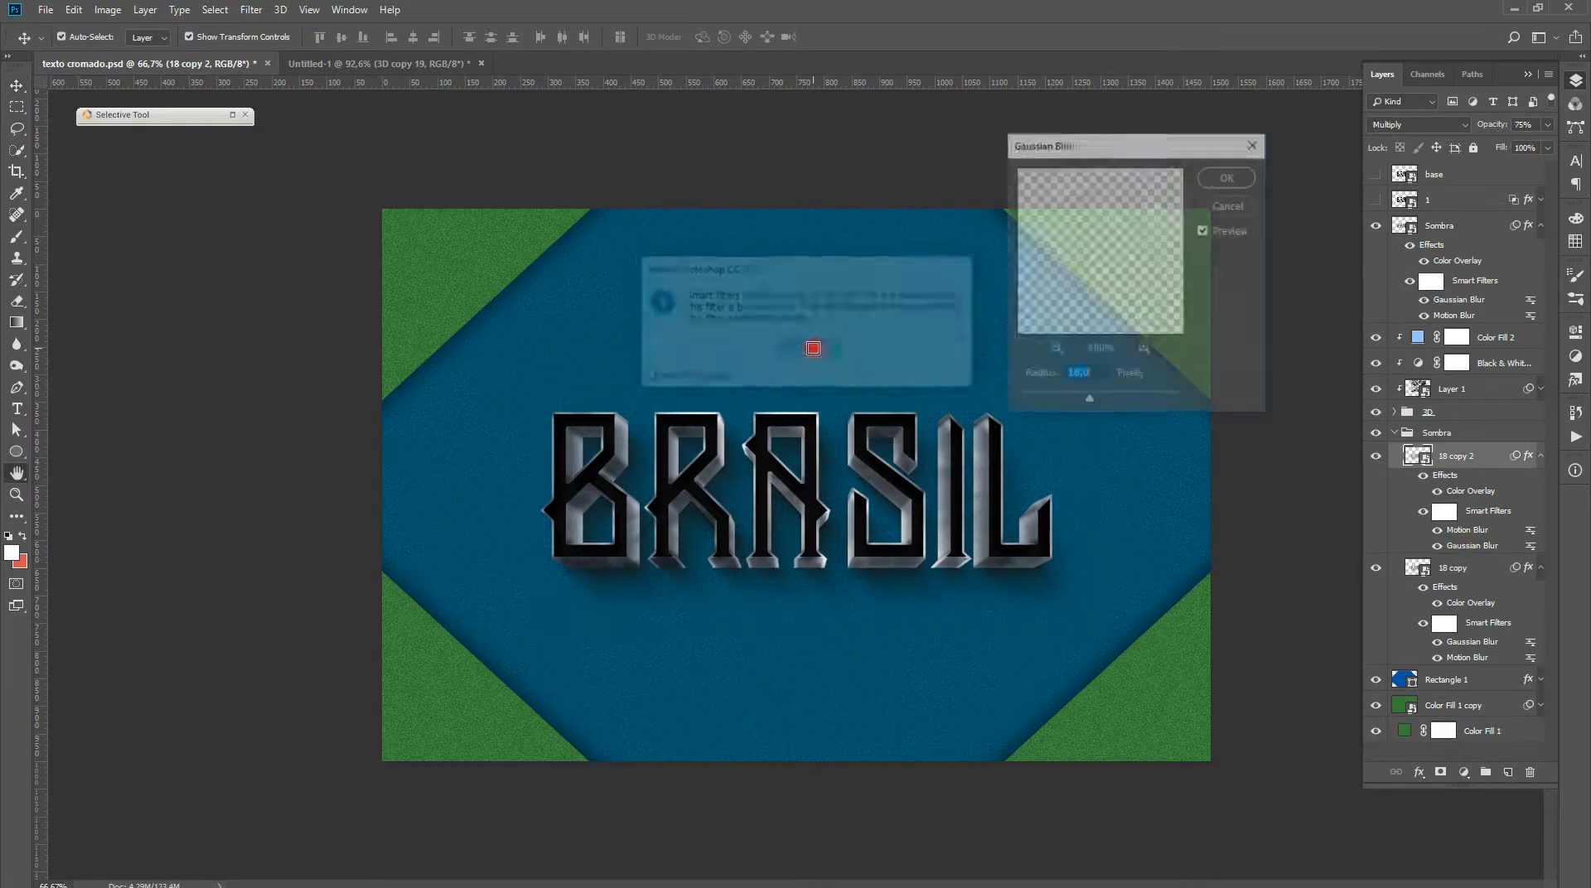
click(1225, 207)
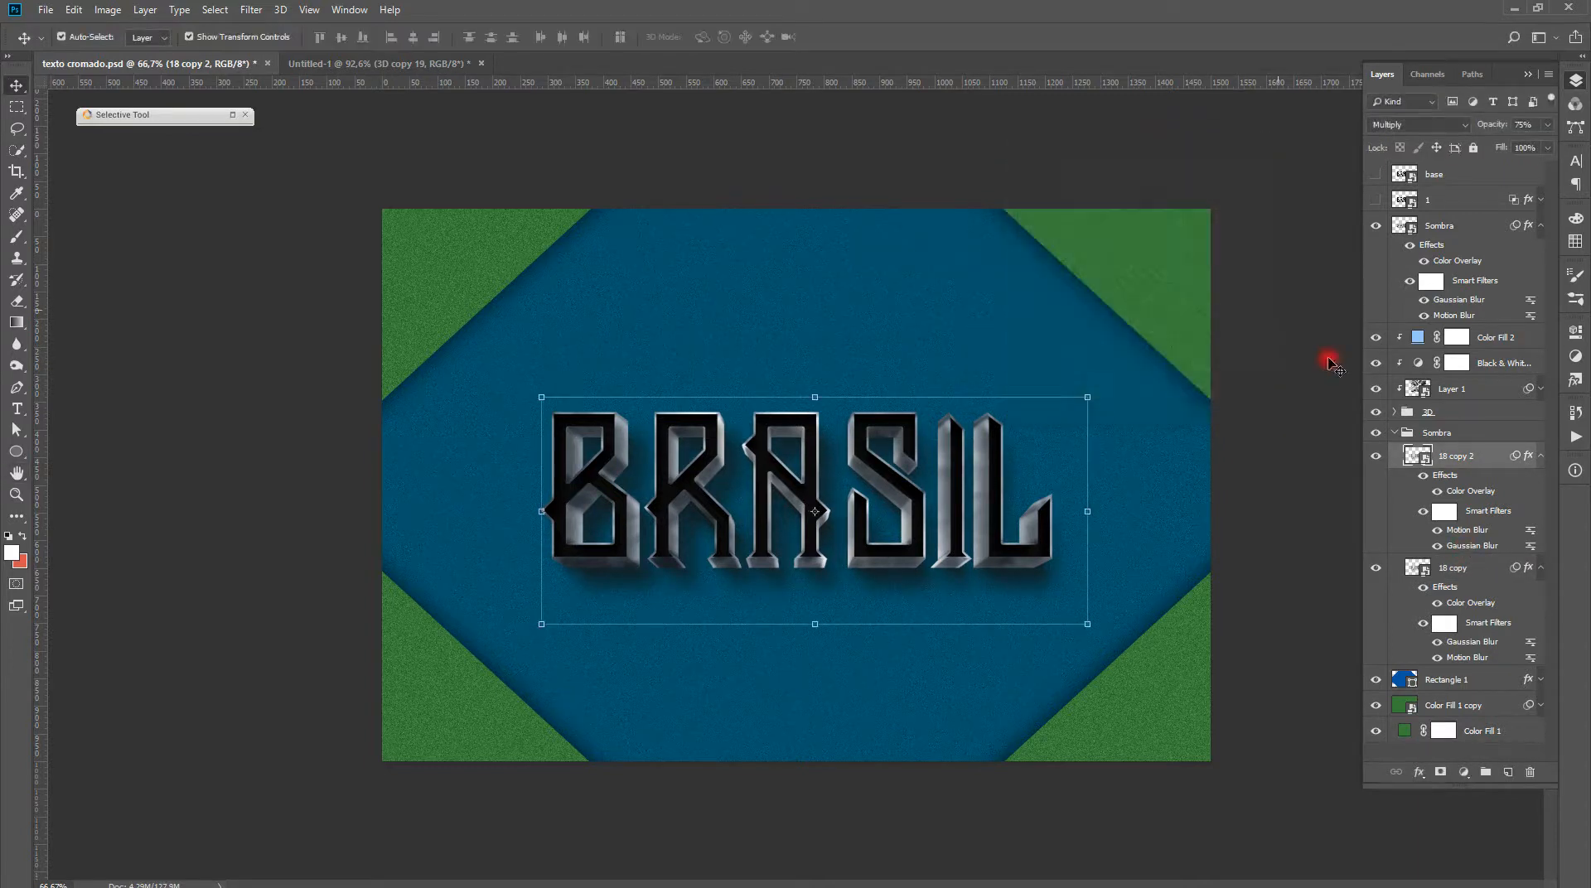
double_click(1460, 532)
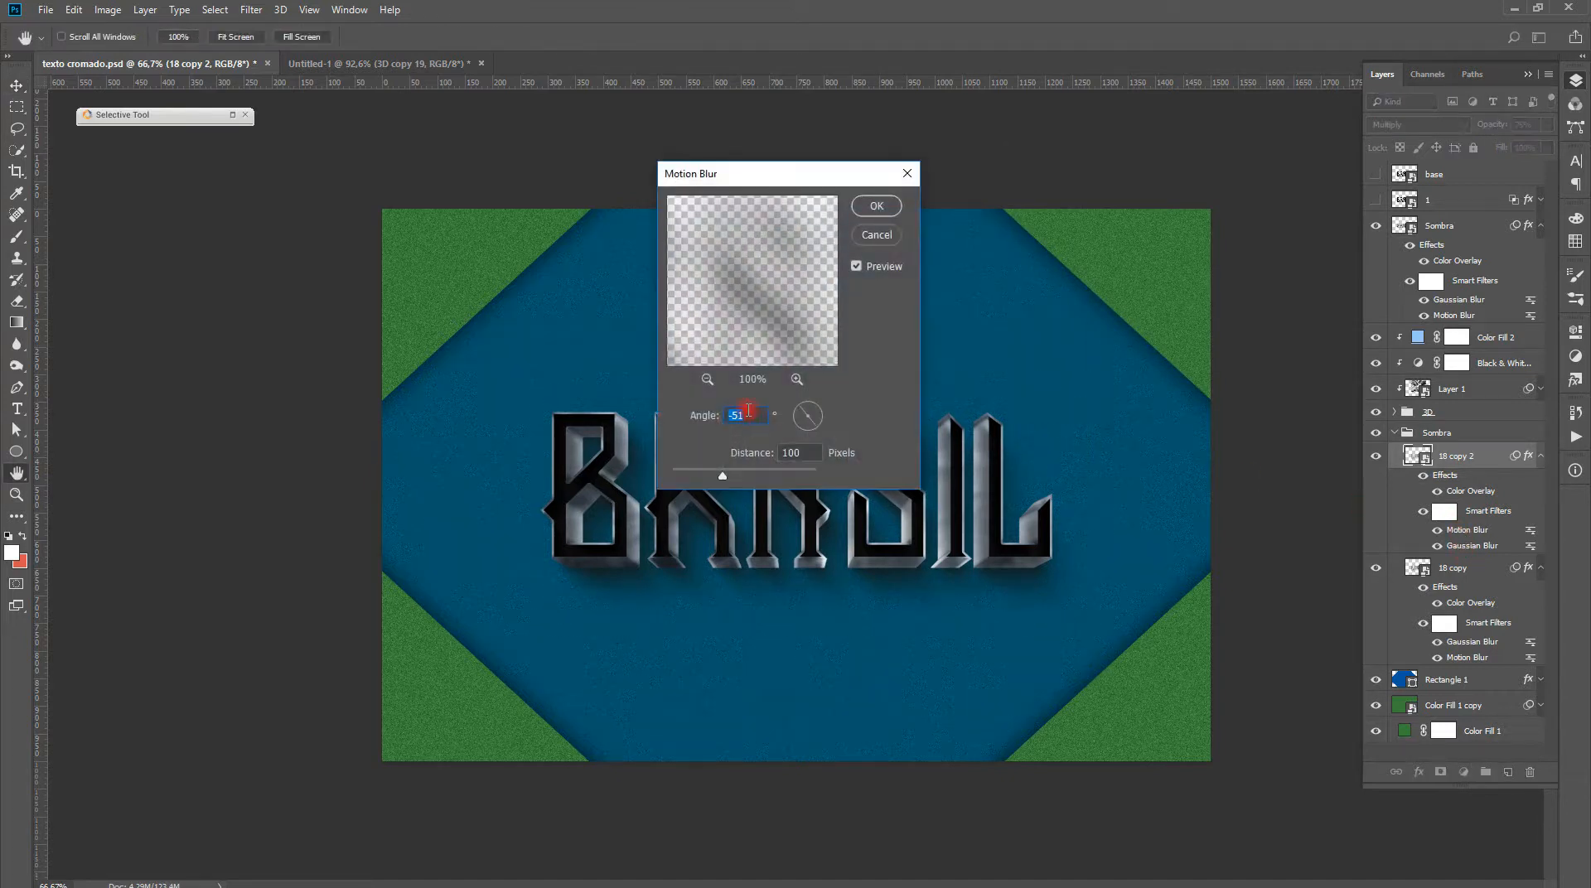
click(877, 235)
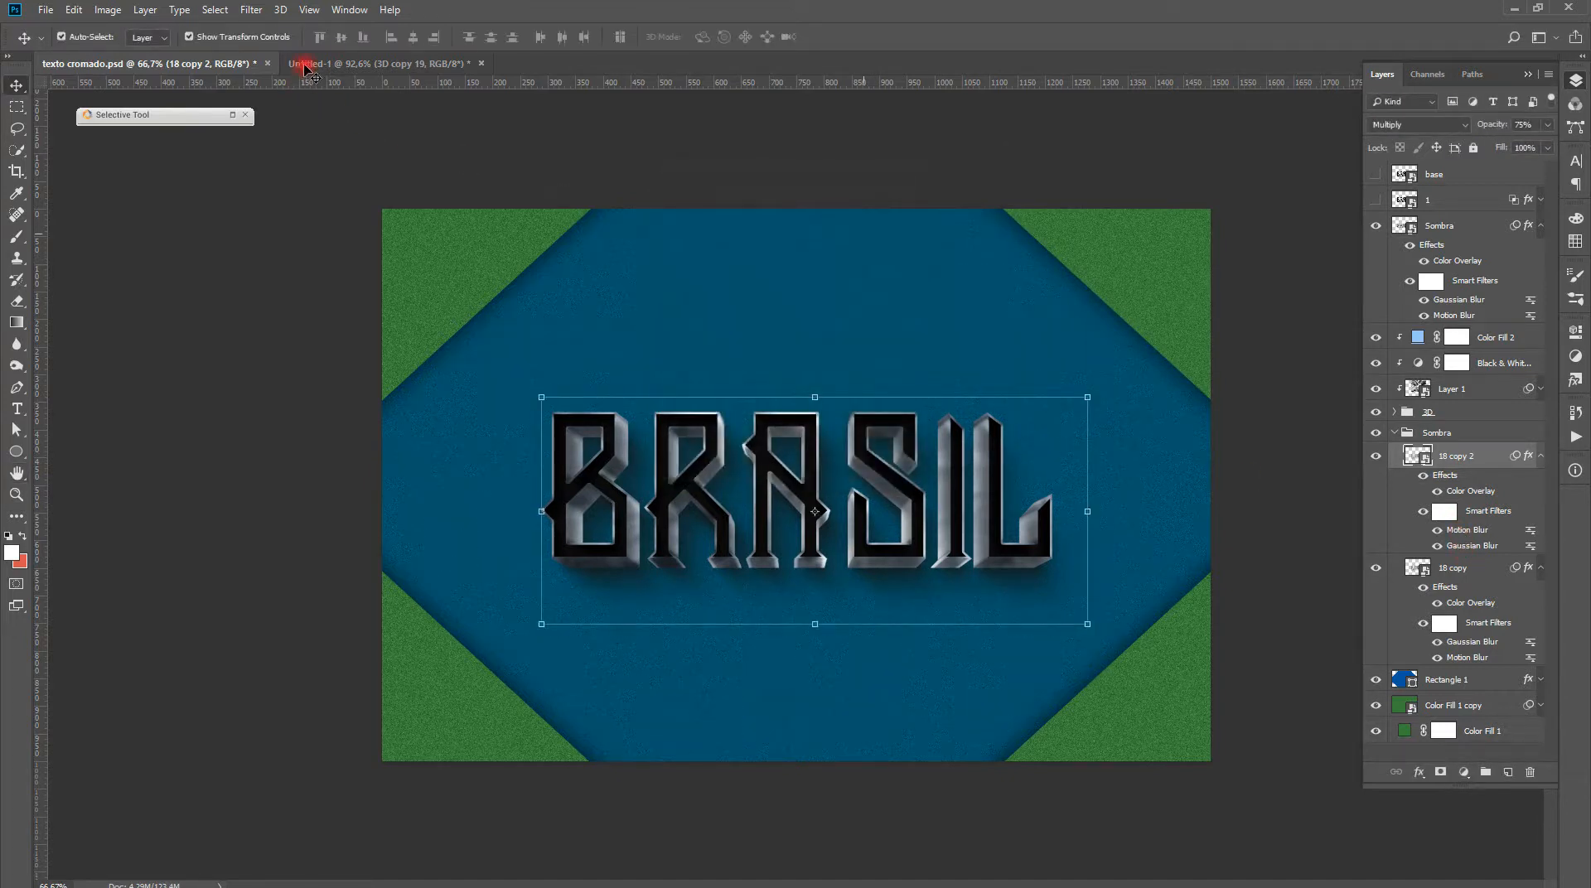
Back in Untitled-1, set the Gaussian Blur radius of 3D copy 20 to 18 pixels
click(301, 63)
click(1443, 356)
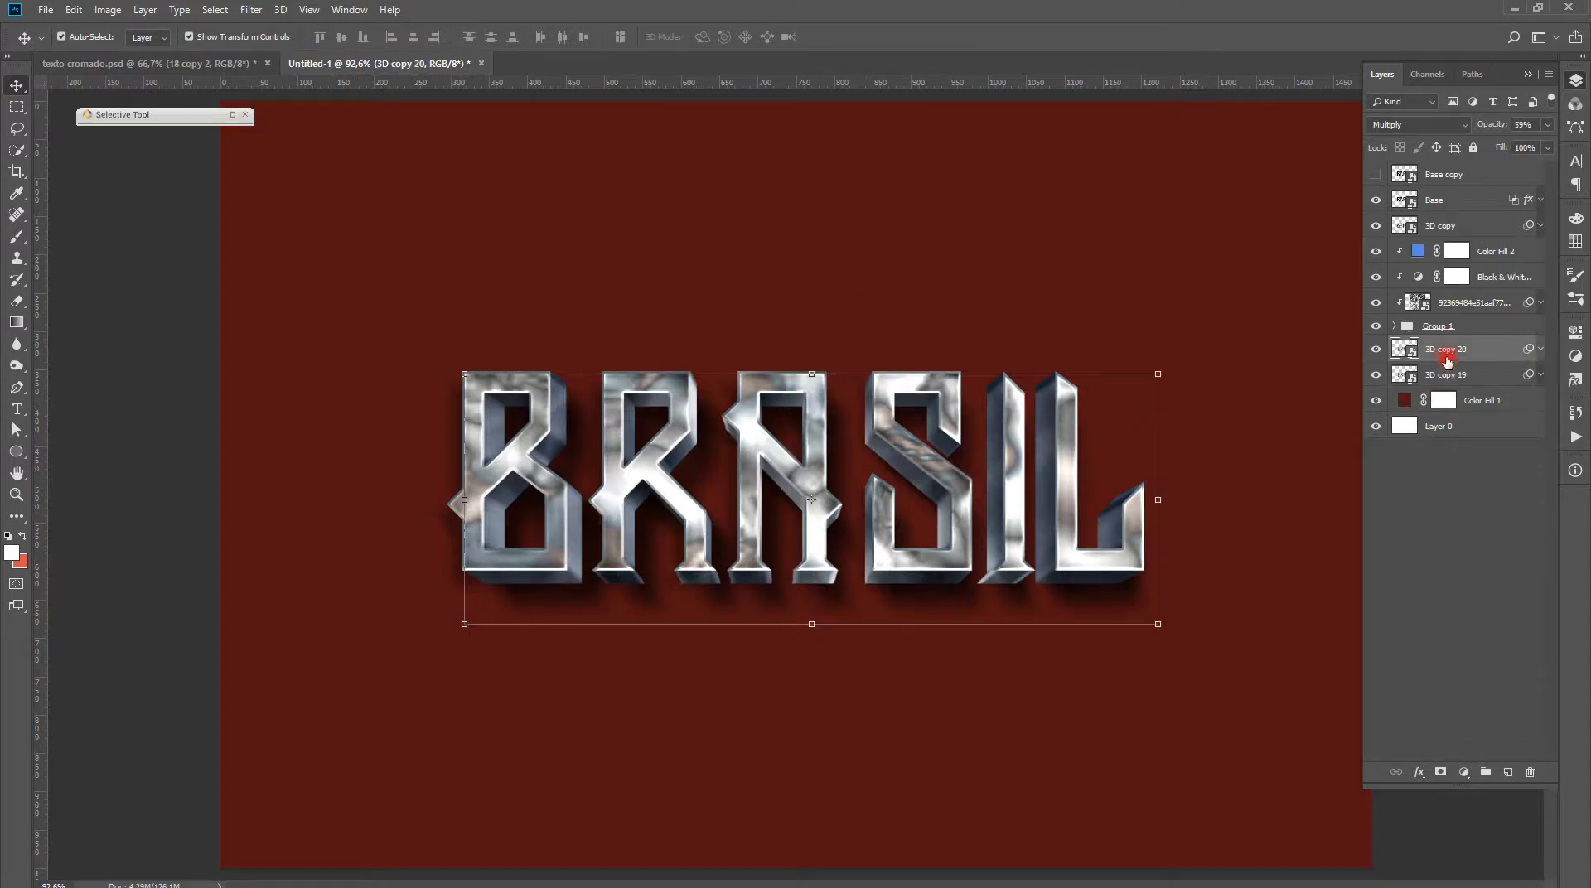
click(1540, 348)
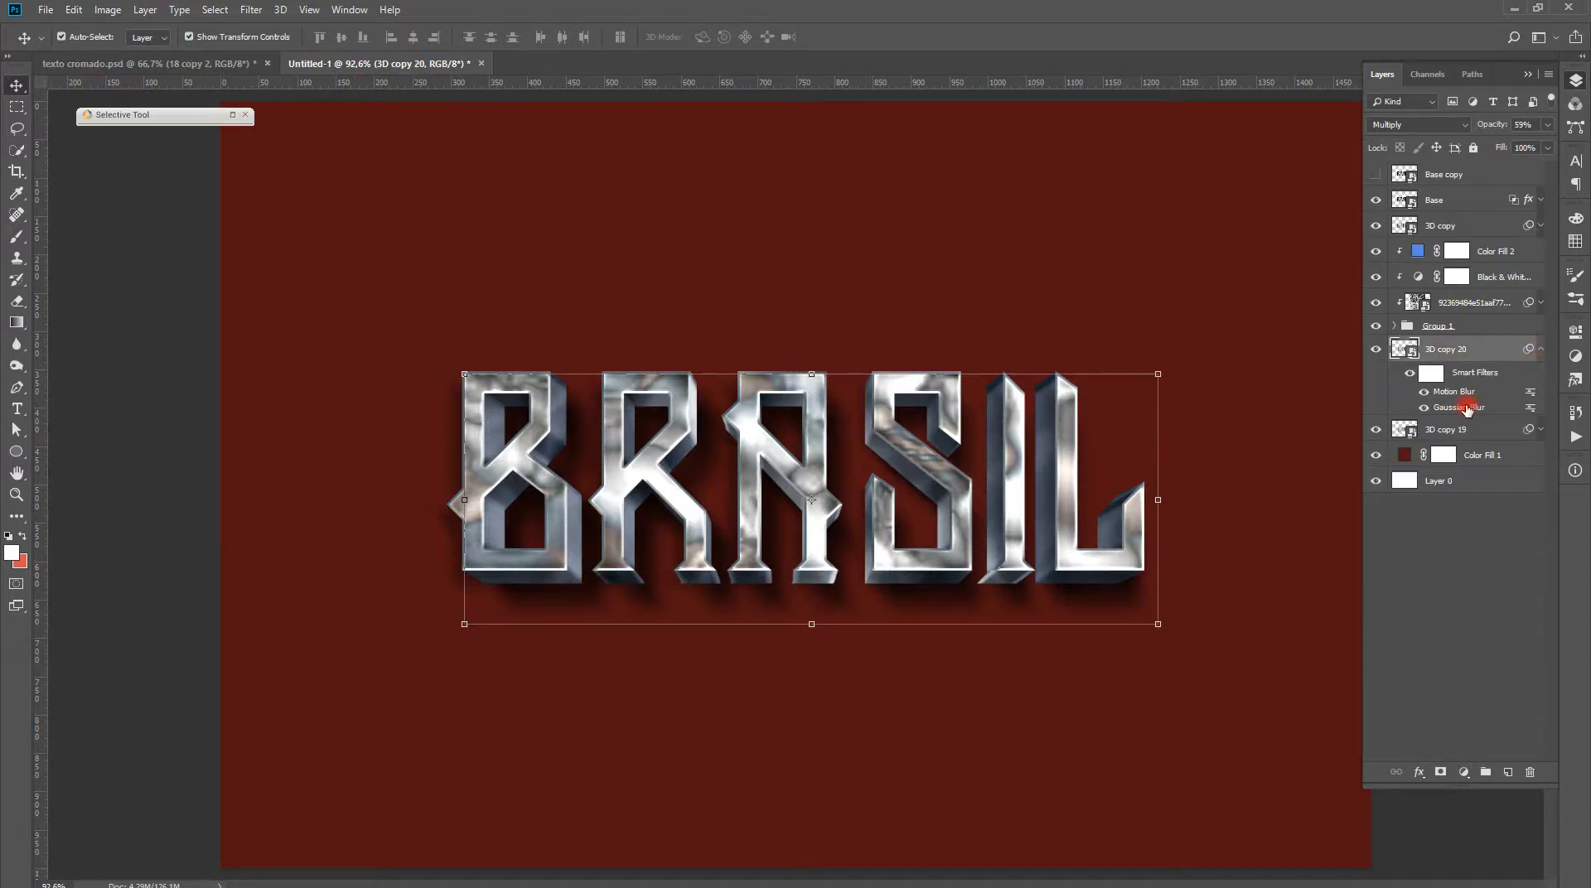
double_click(1463, 407)
click(818, 347)
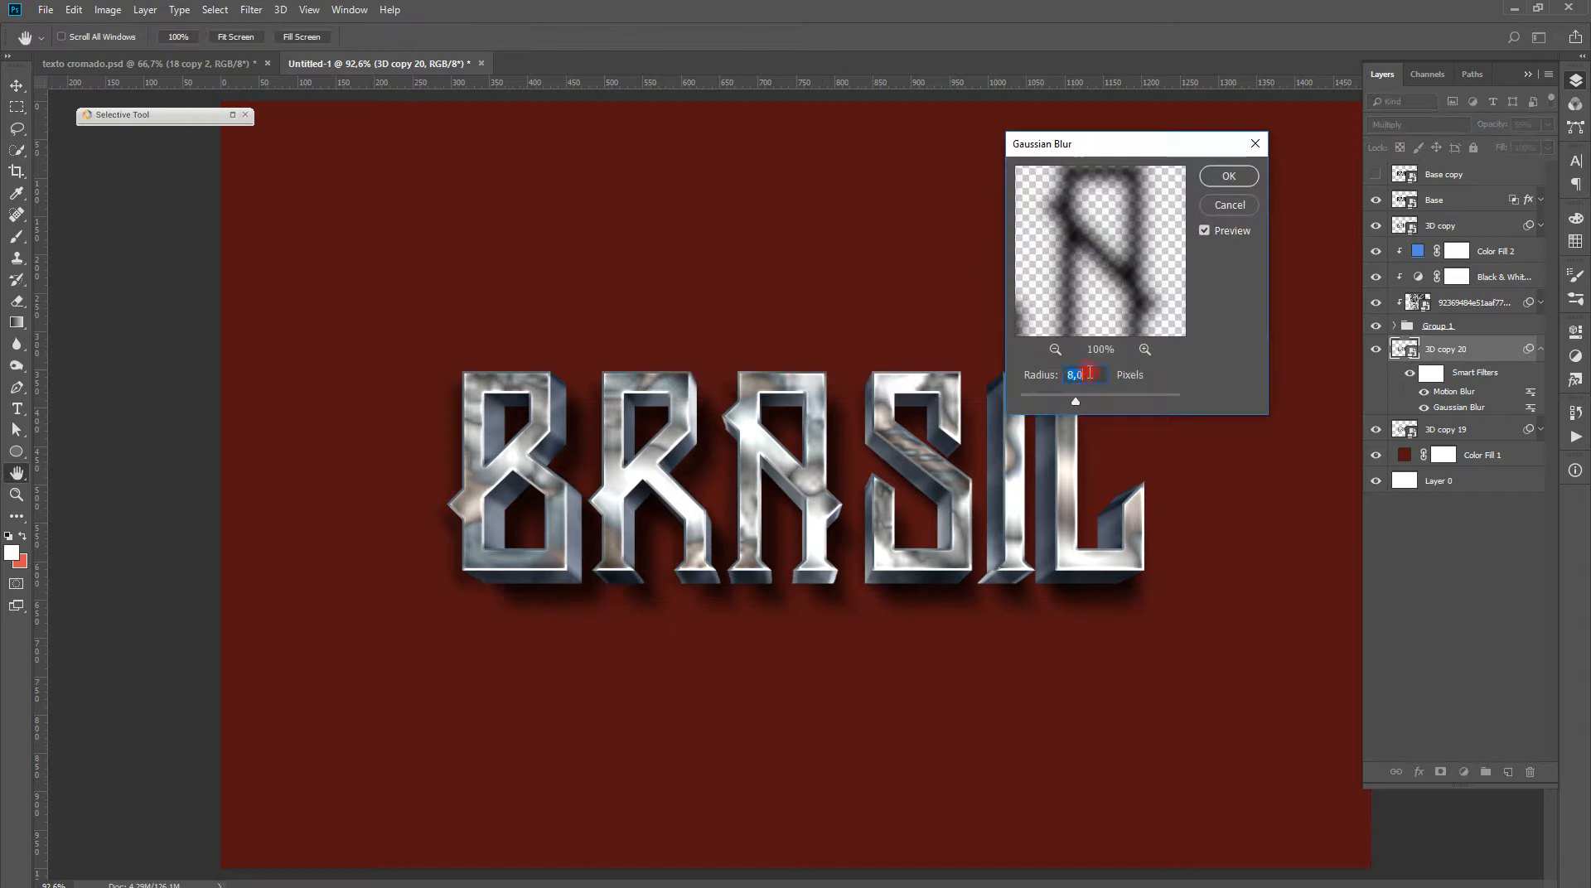
text(18)
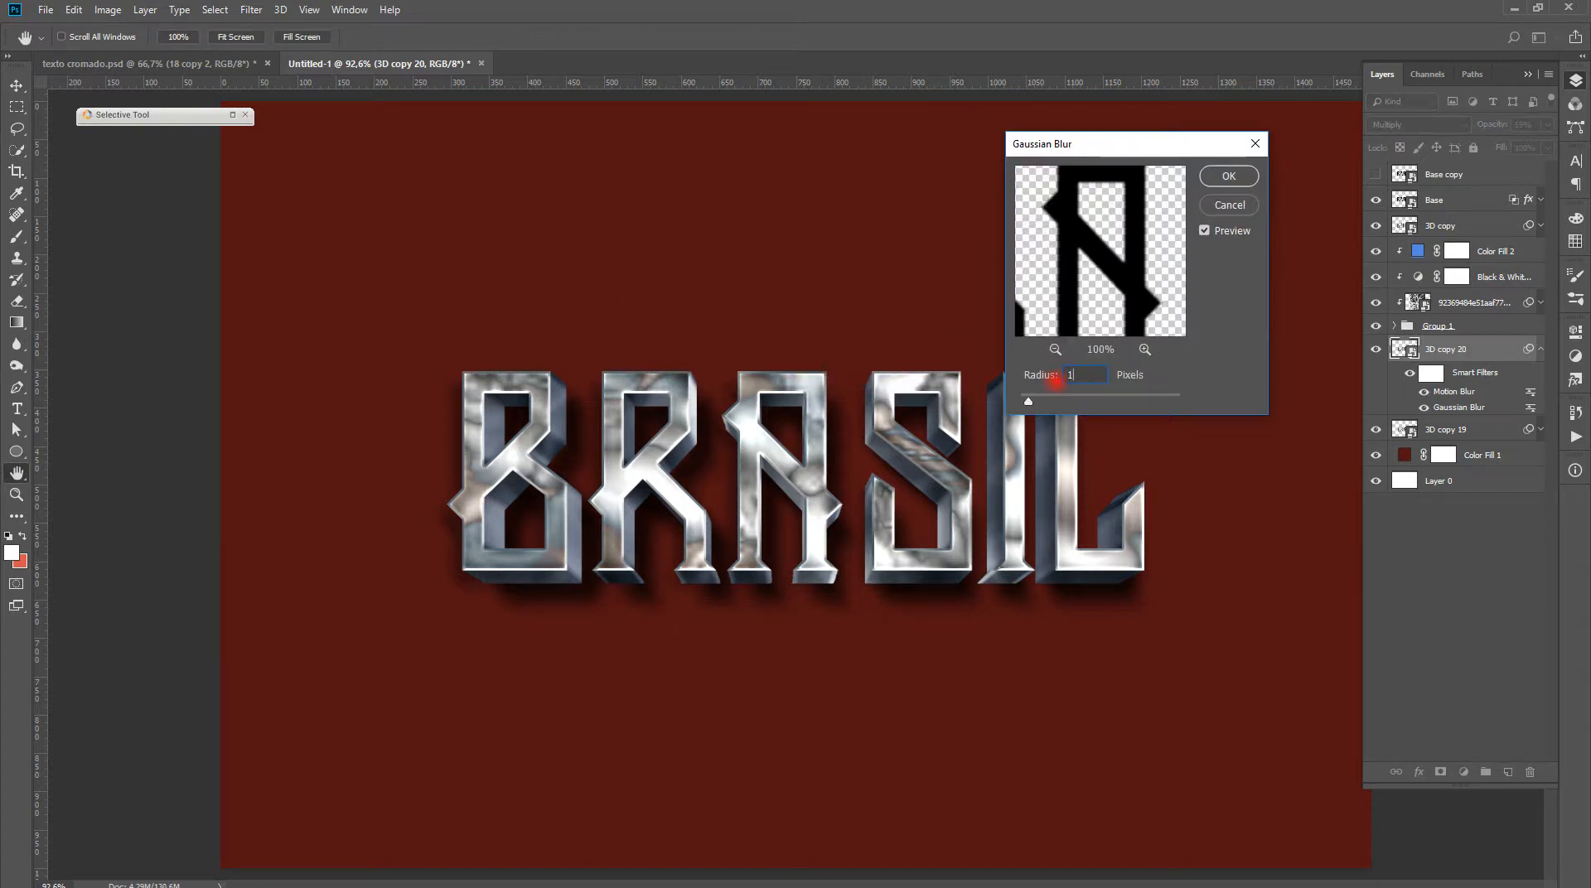
click(1225, 179)
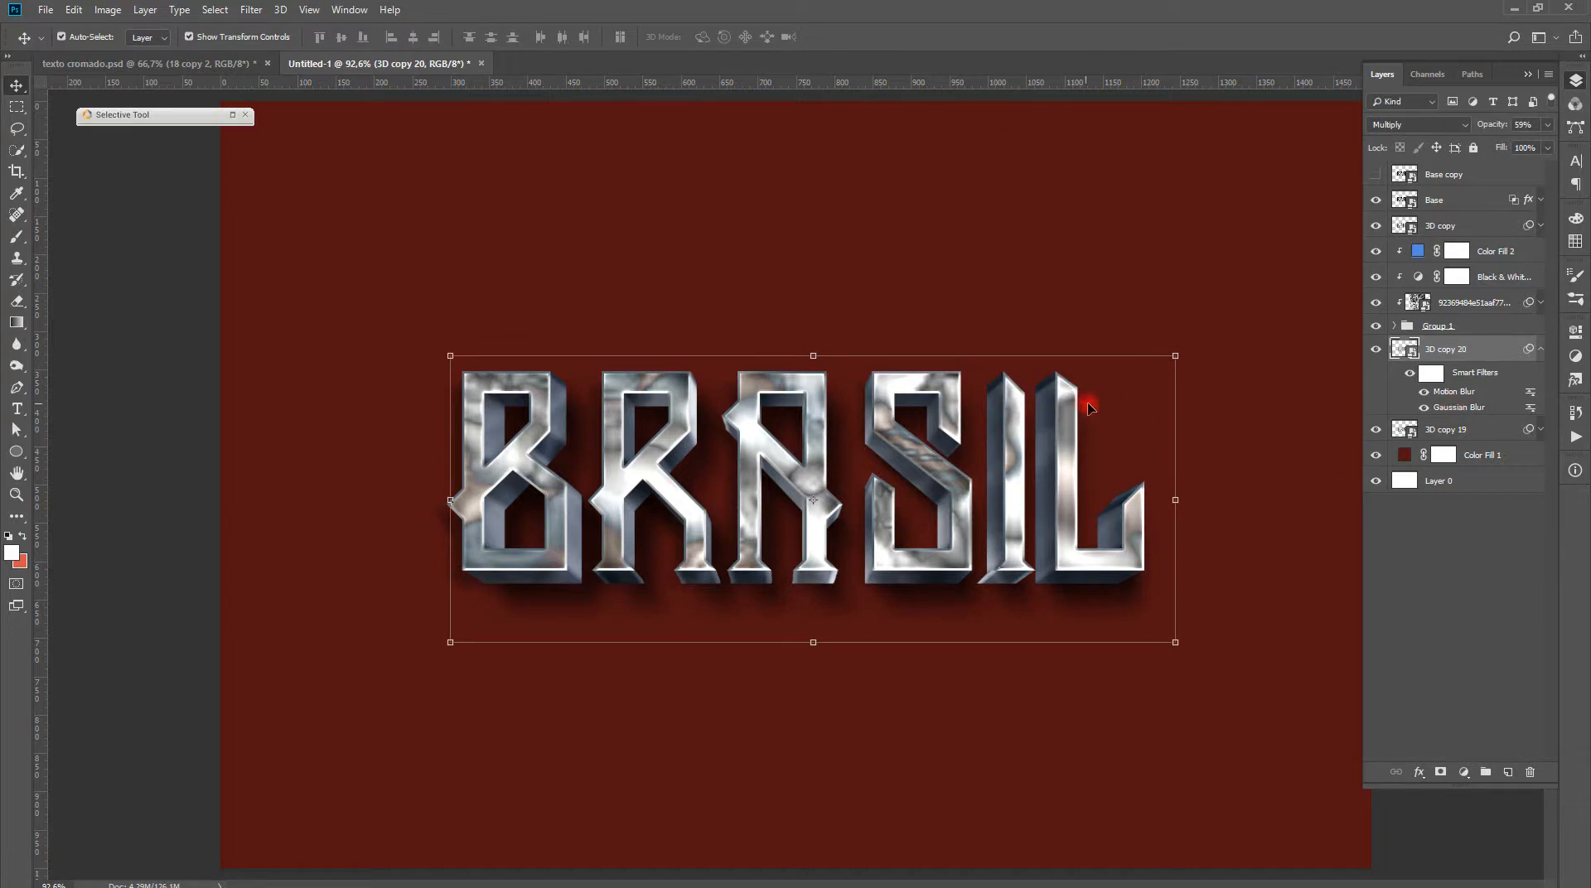
Set the Motion Blur distance of 3D copy 20 to 100 pixels, with the angle at -51°
double_click(1456, 396)
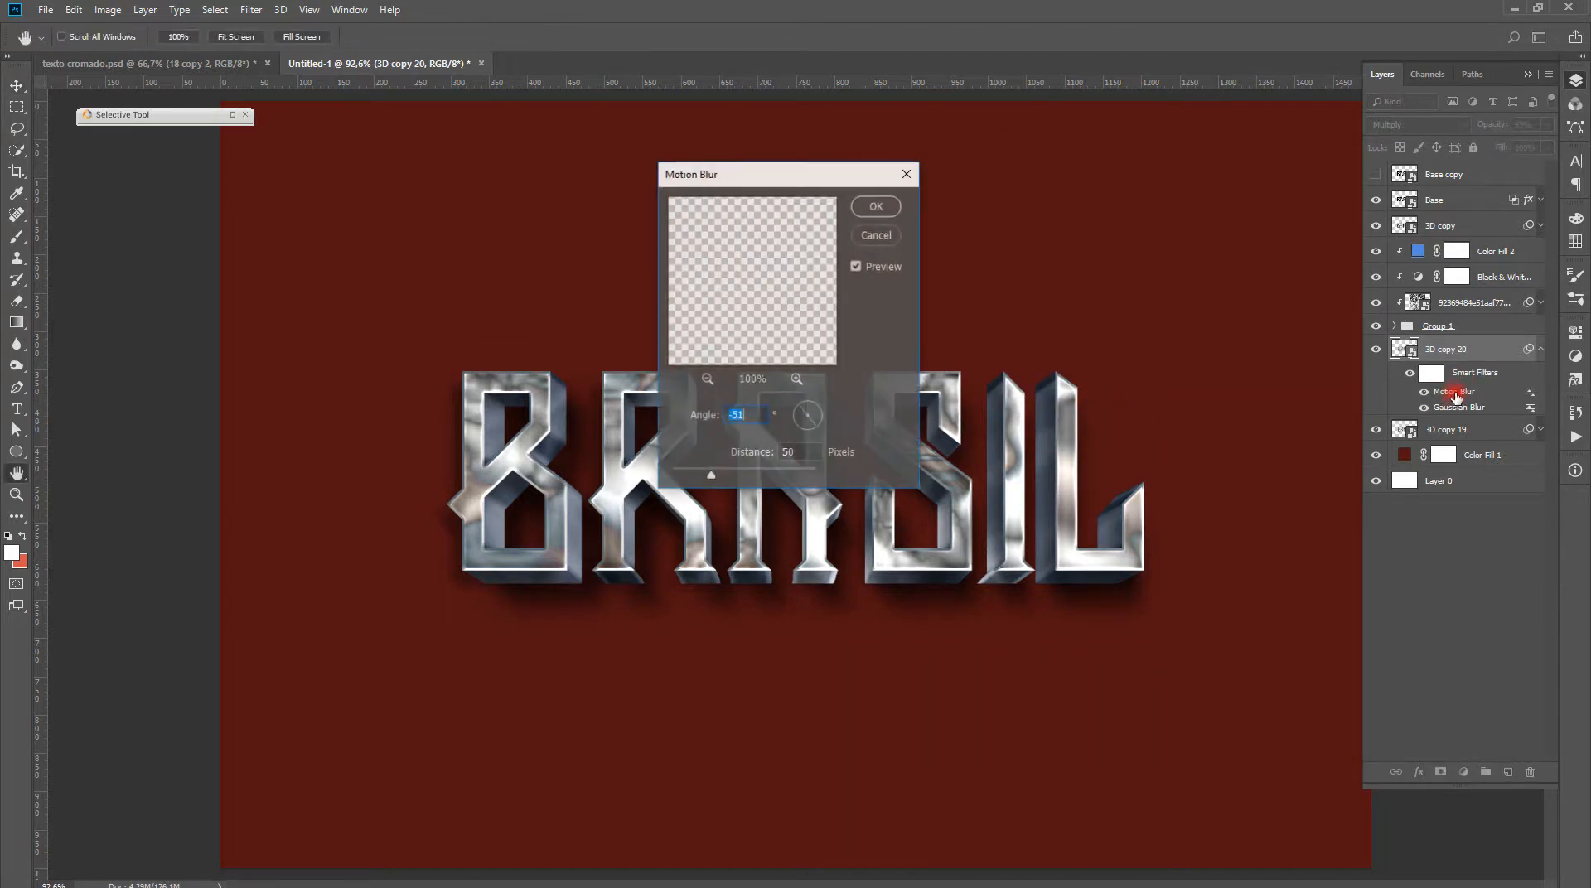
text(100)
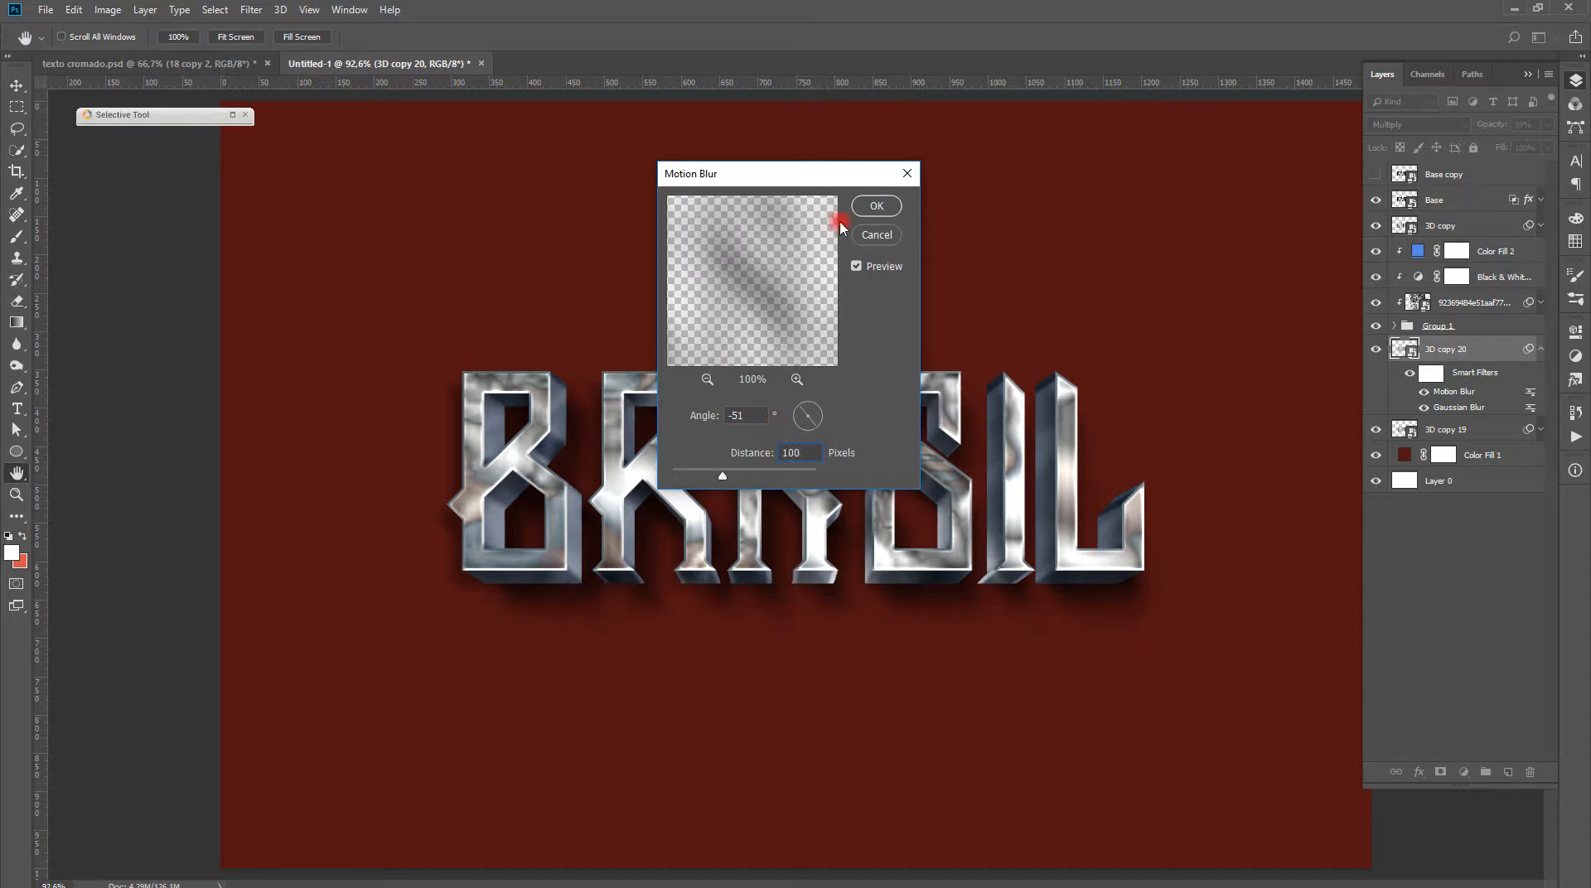
click(876, 205)
Expand the smart filters of 3D copy 19 and try a slightly lower opacity for that shadow layer
click(1529, 434)
click(1539, 430)
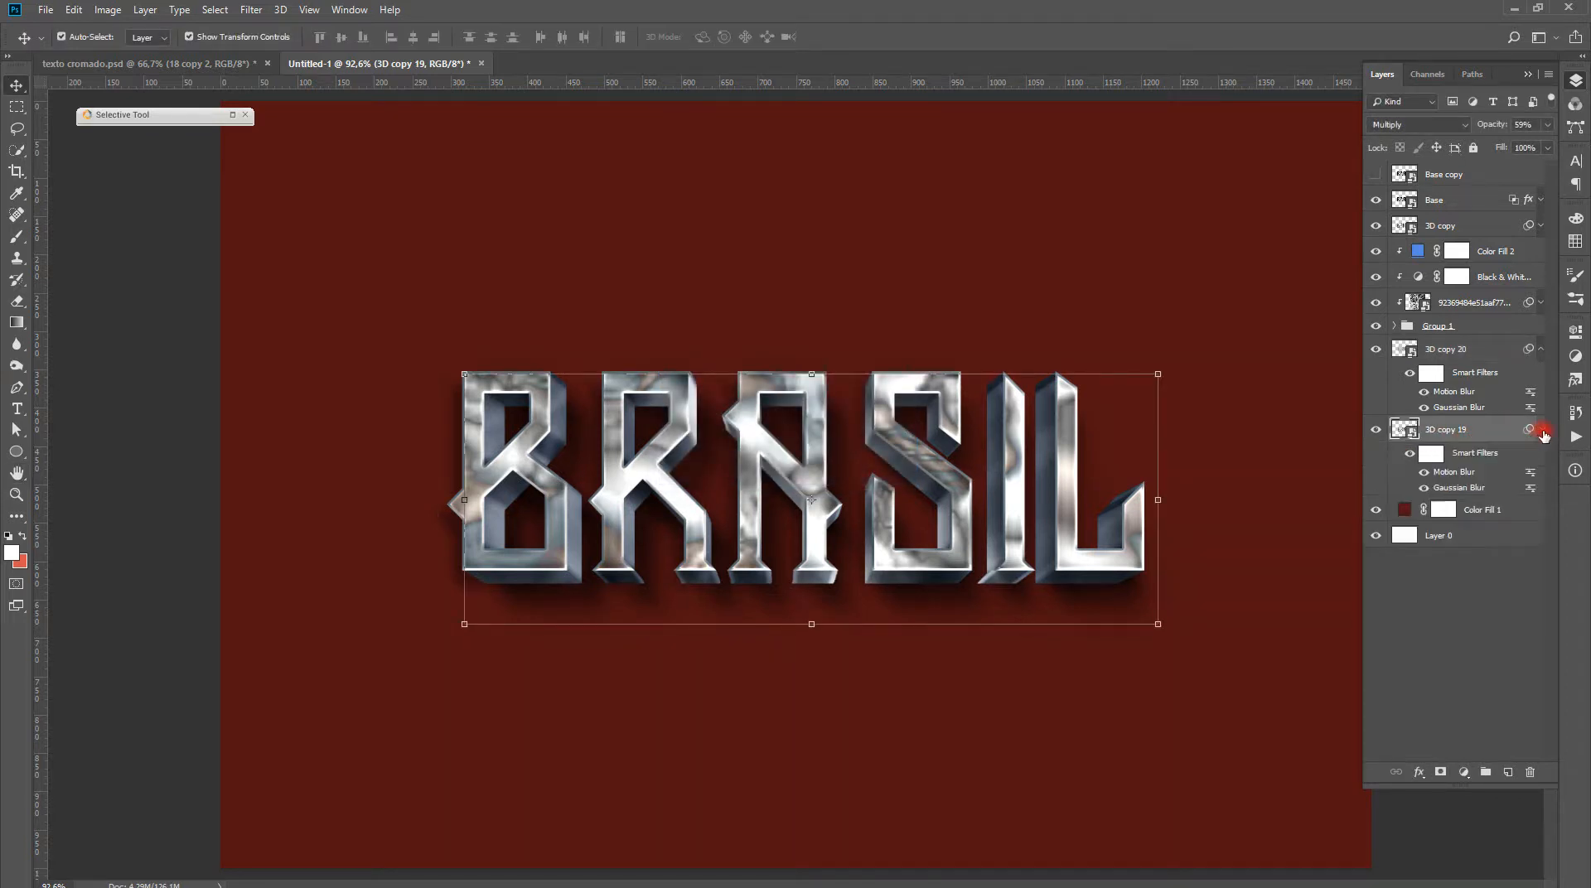
click(1459, 373)
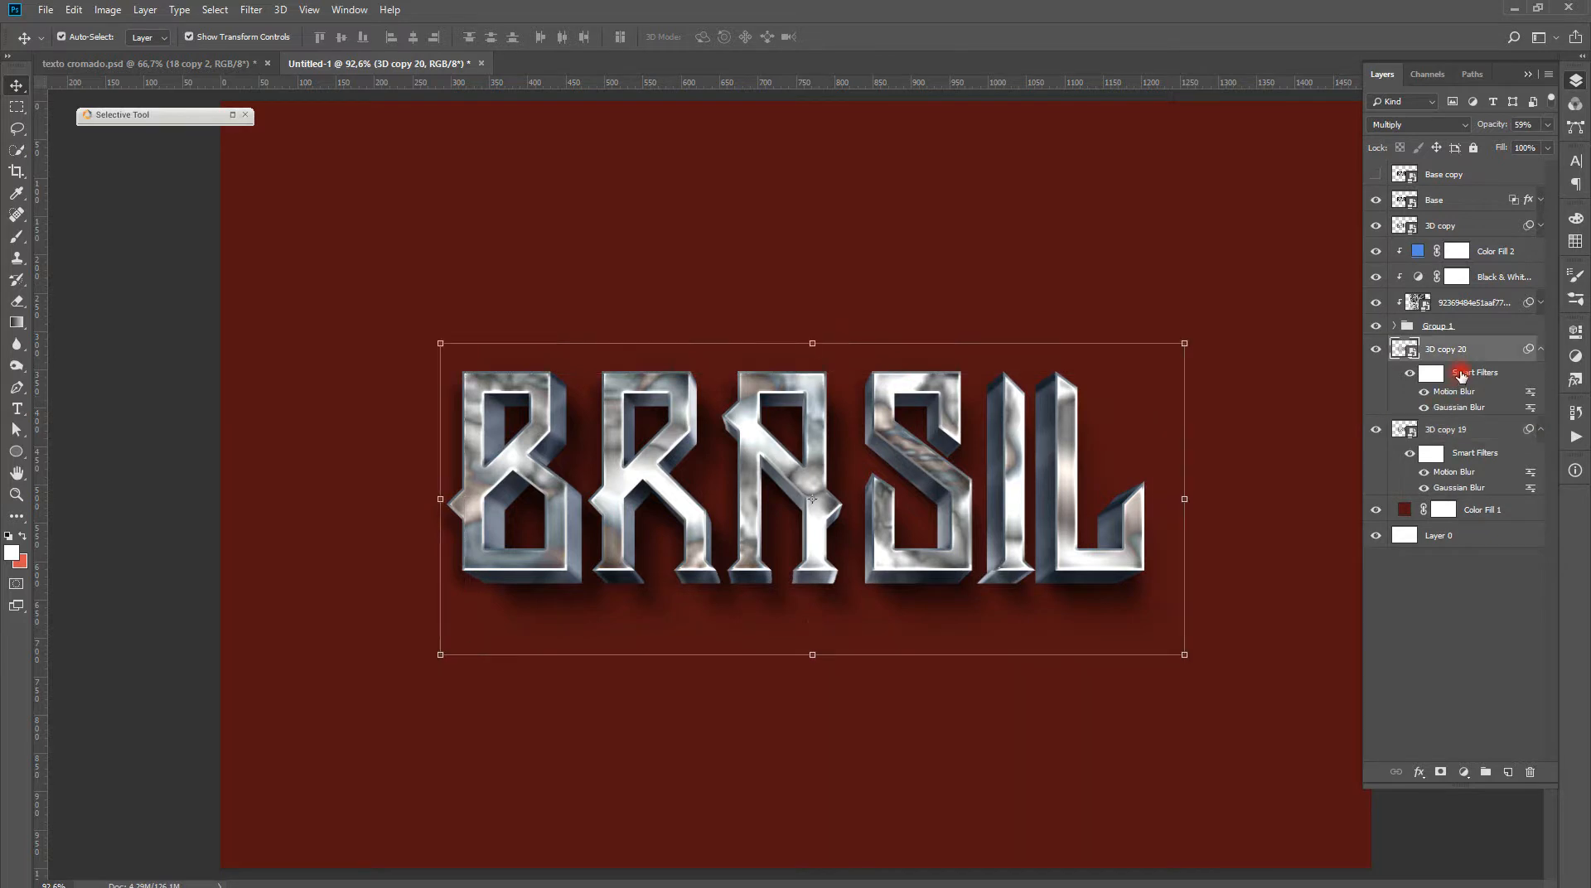
click(1470, 439)
click(1547, 126)
drag(1516, 144, 1508, 144)
click(1120, 264)
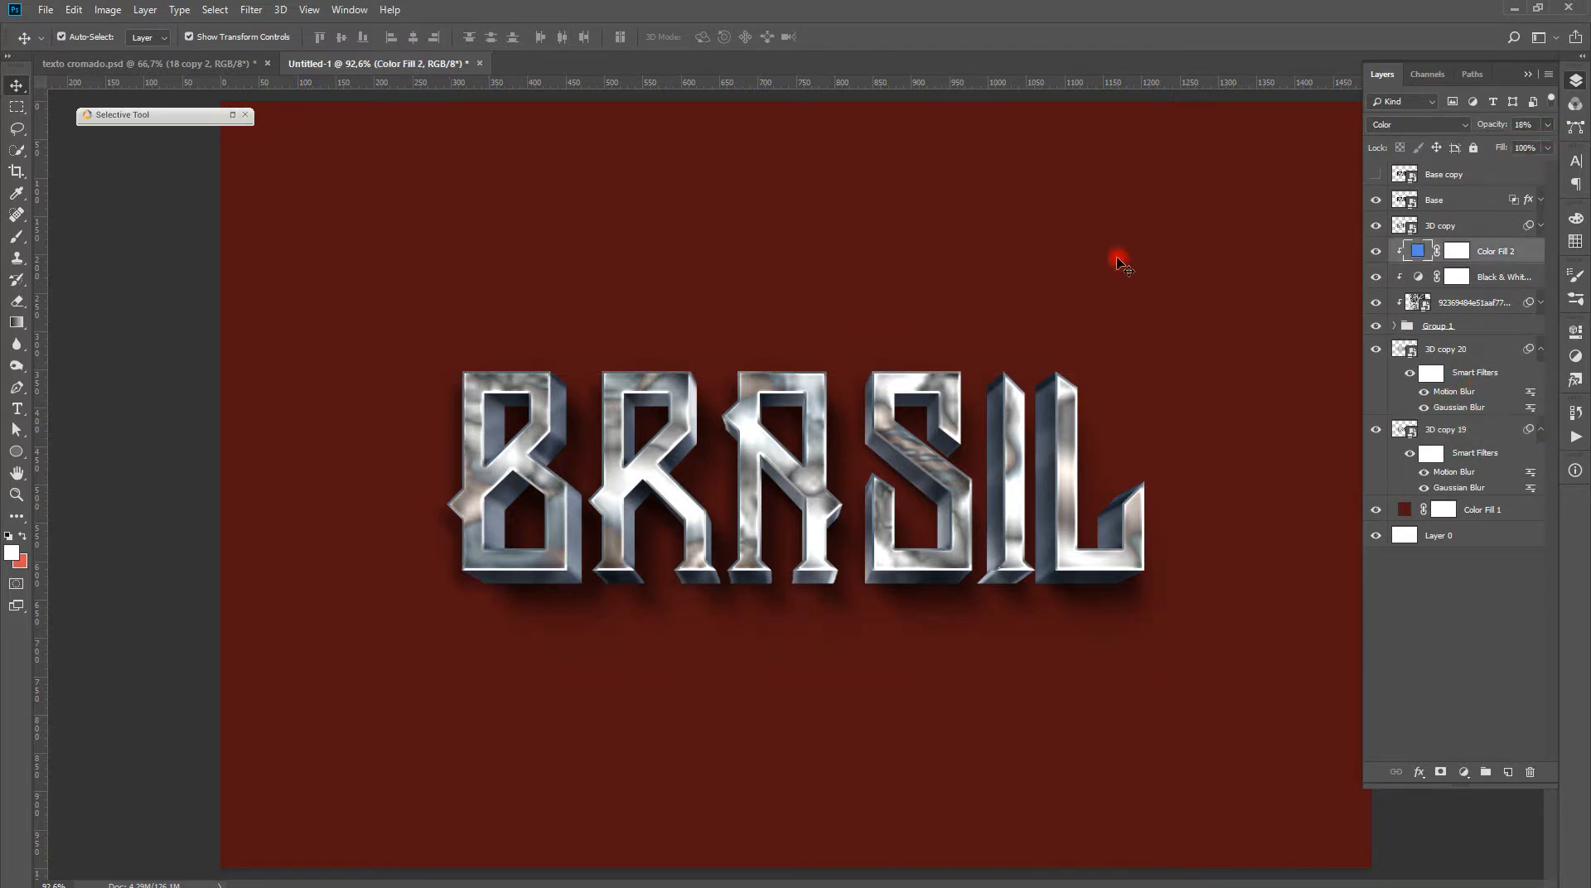
key(ctrl+minus)
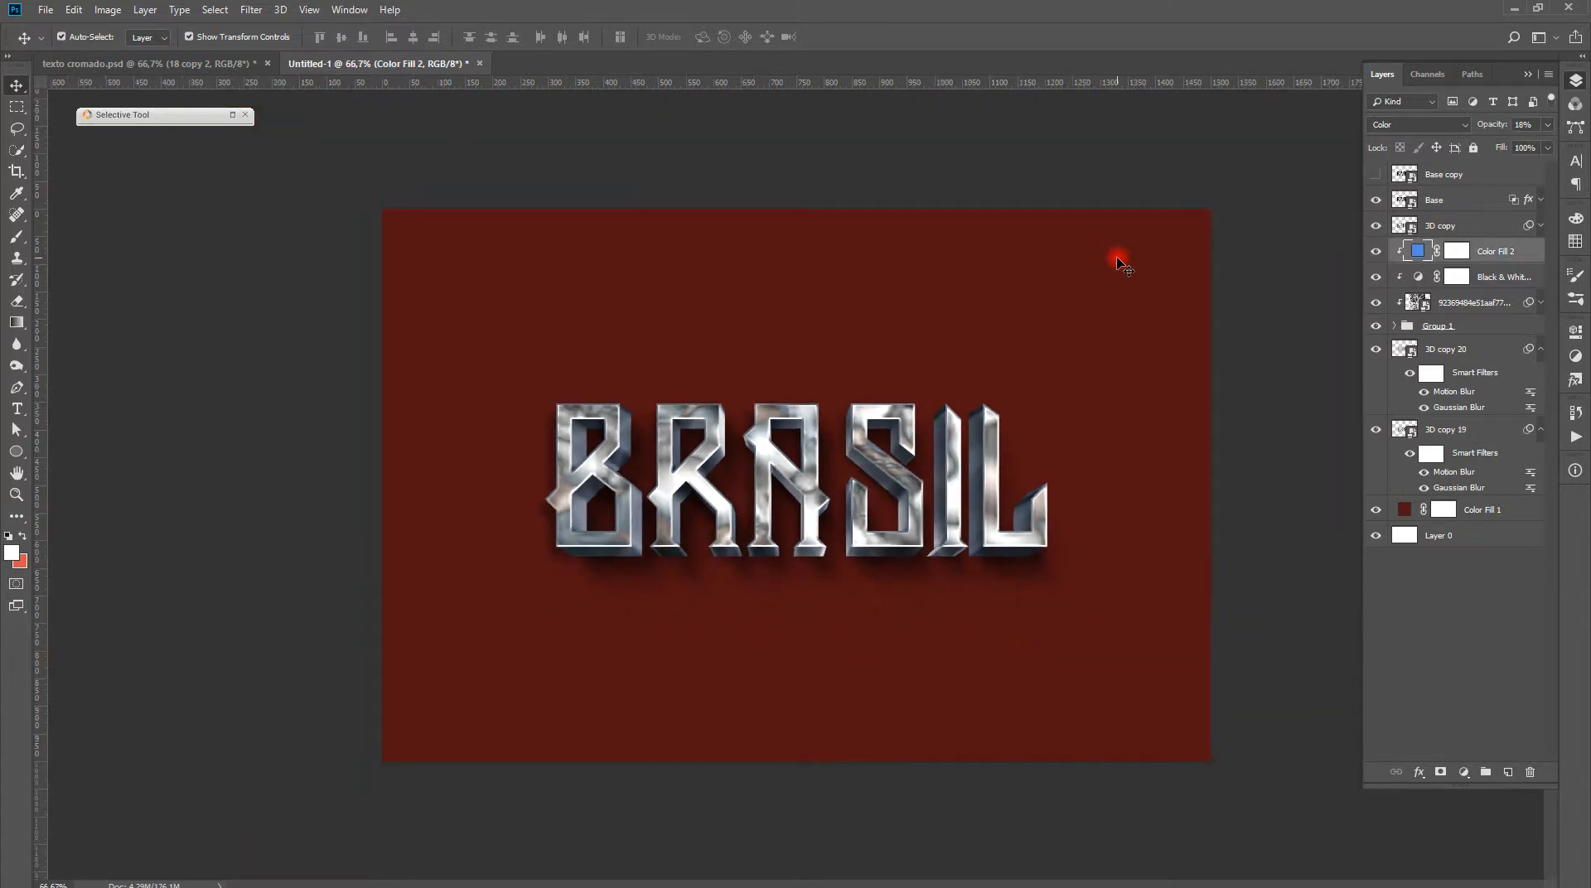
key(ctrl+plus)
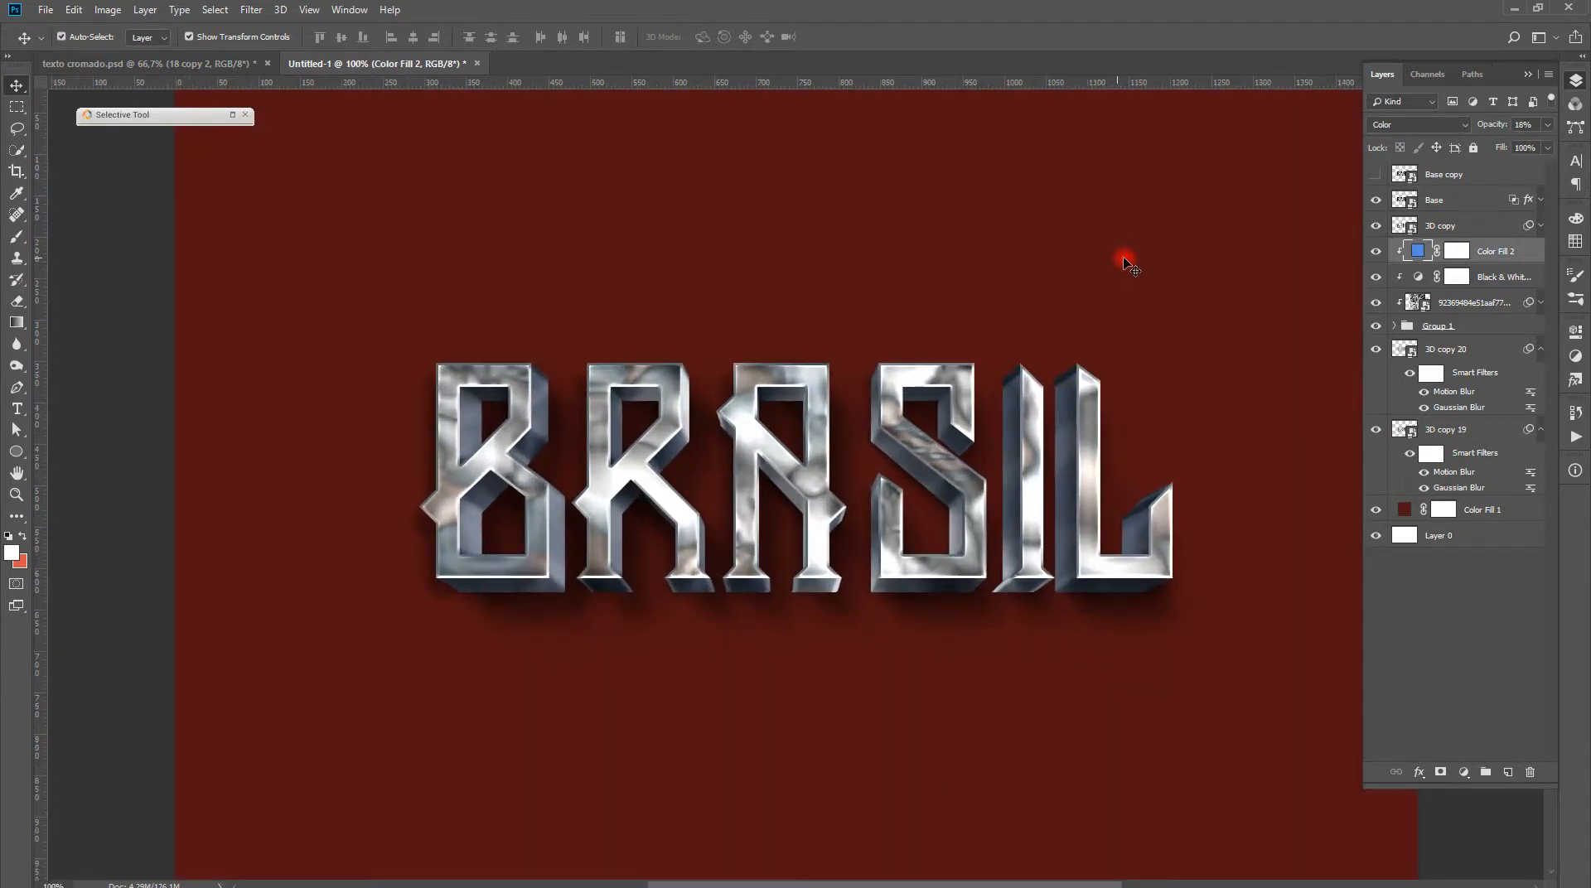
Group the 3D copy 20 and 3D copy 19 shadow layers as SOMBRA and rename Group 1 to 3D
click(1478, 348)
shift+click(1481, 429)
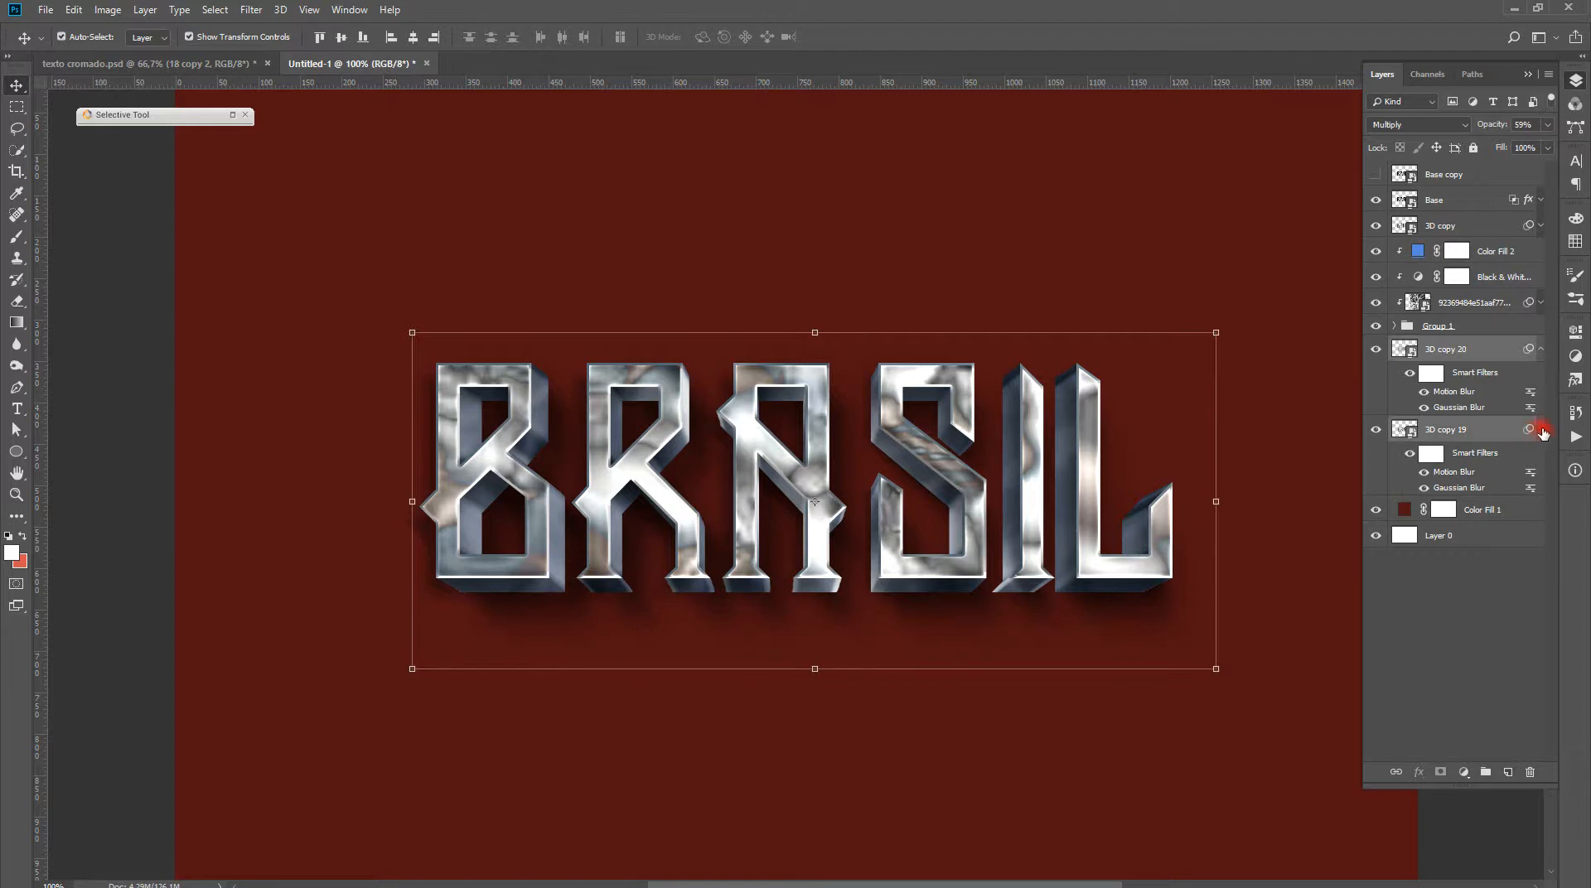
alt+click(1541, 430)
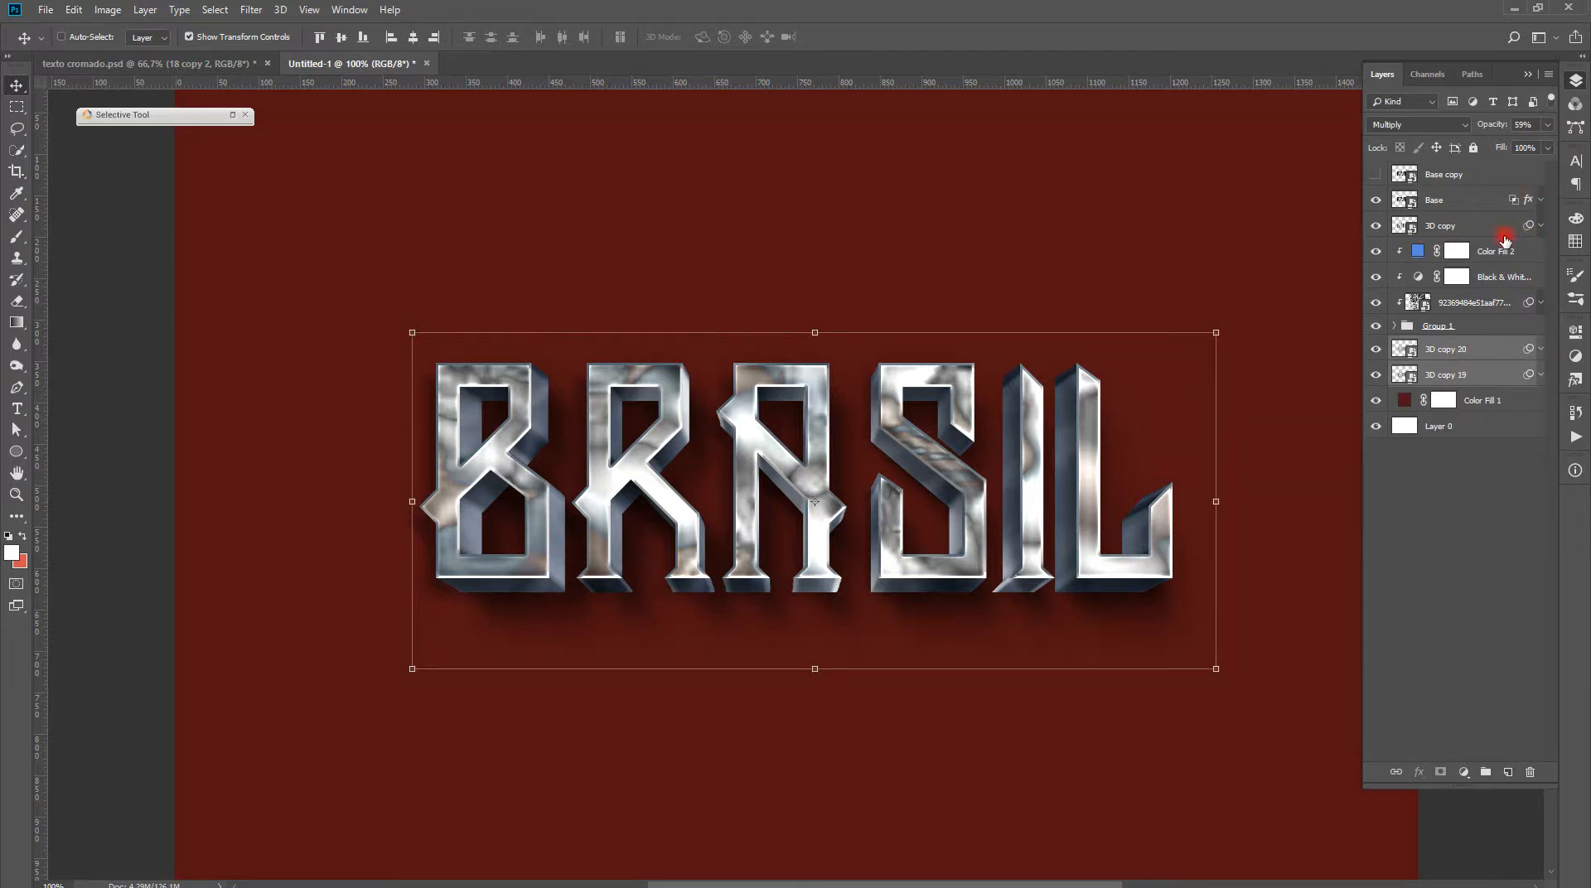
key(ctrl+g)
double_click(1434, 347)
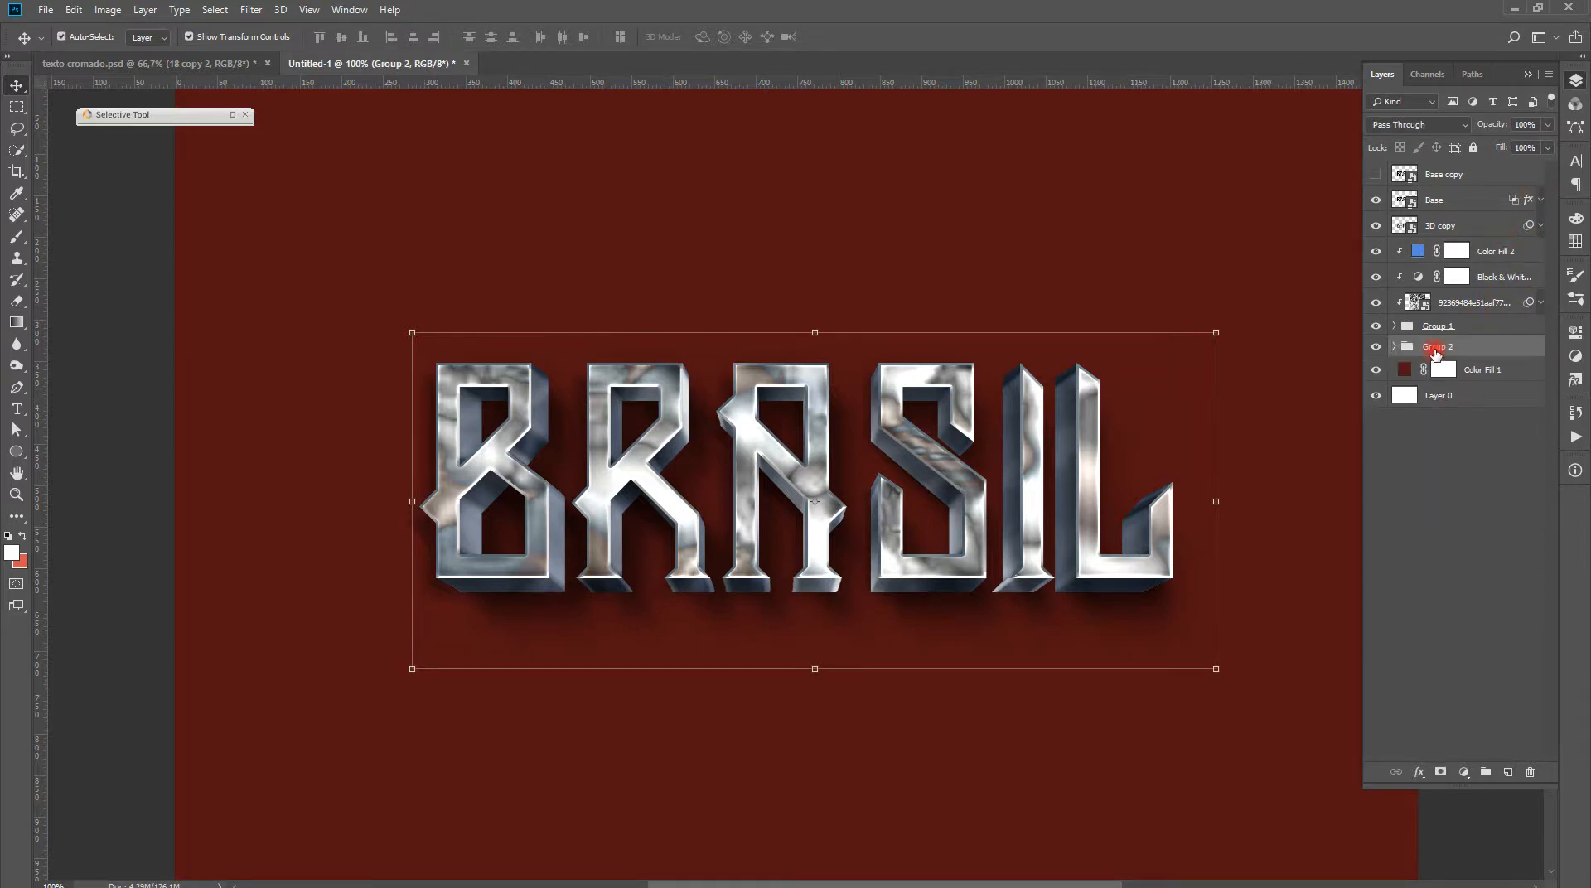
text(SOMBRA)
double_click(1451, 325)
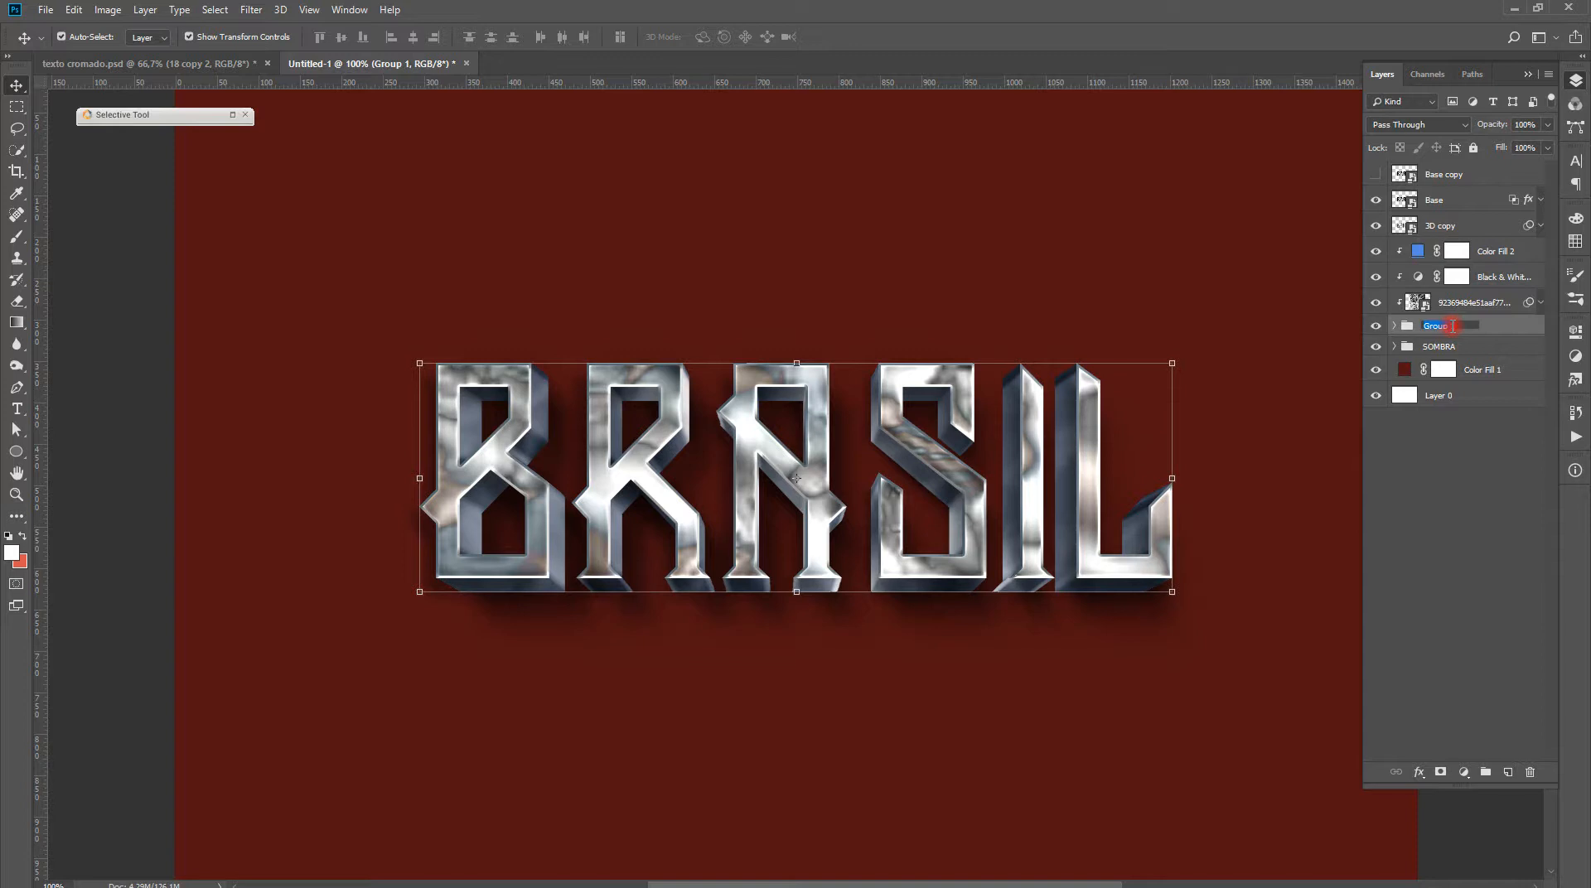
text(d)
Delete Layer 0 and rename the Color Fill 1 layer to BG
drag(1500, 401, 1502, 404)
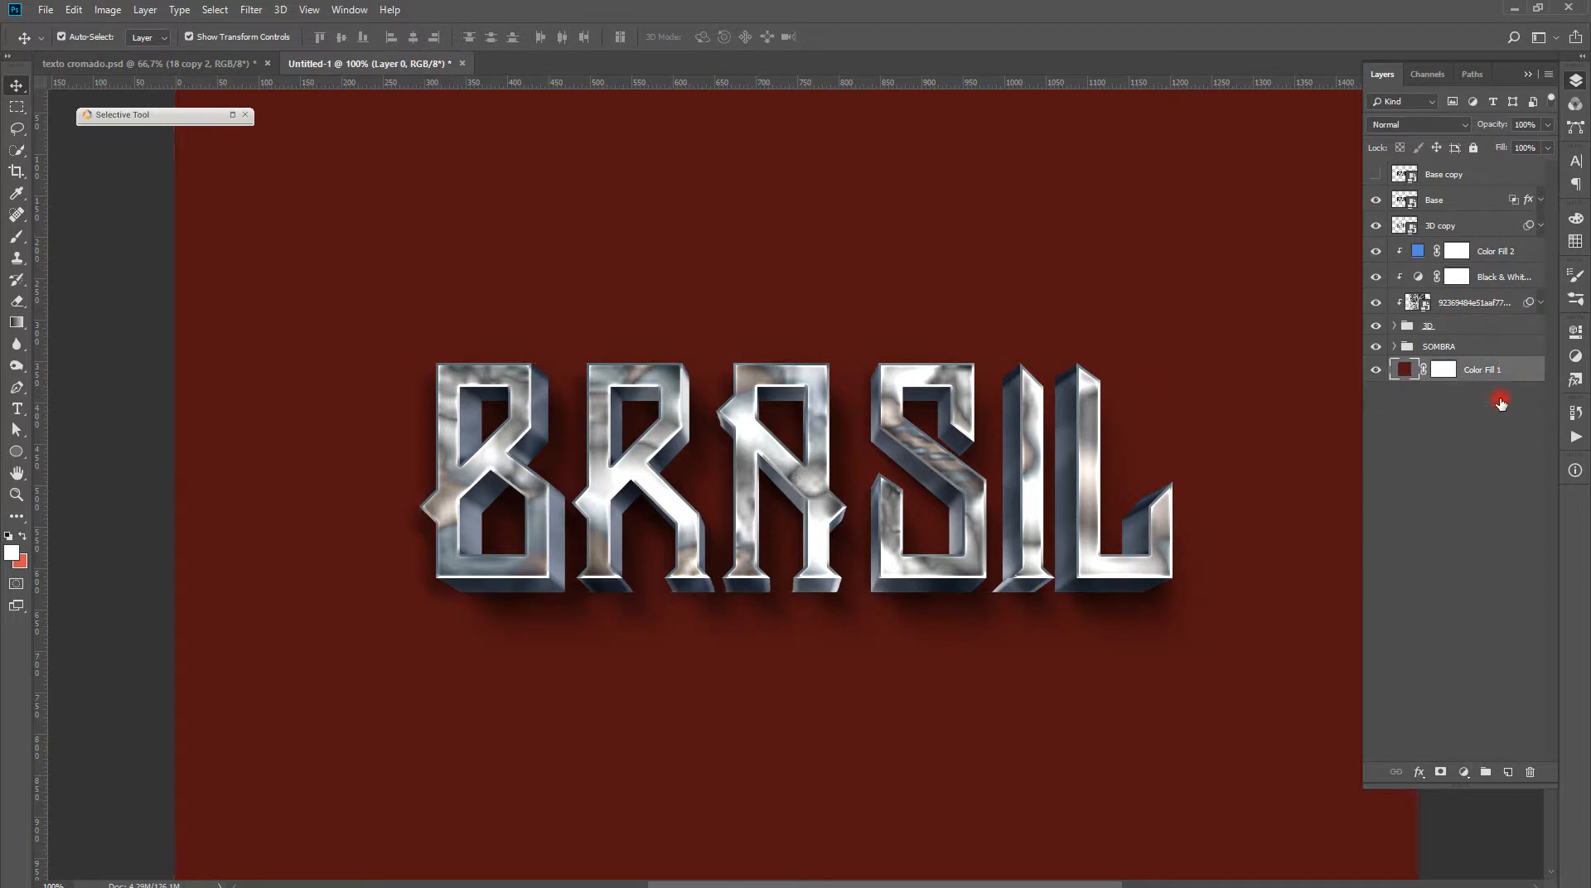
double_click(1489, 368)
text(baconnd)
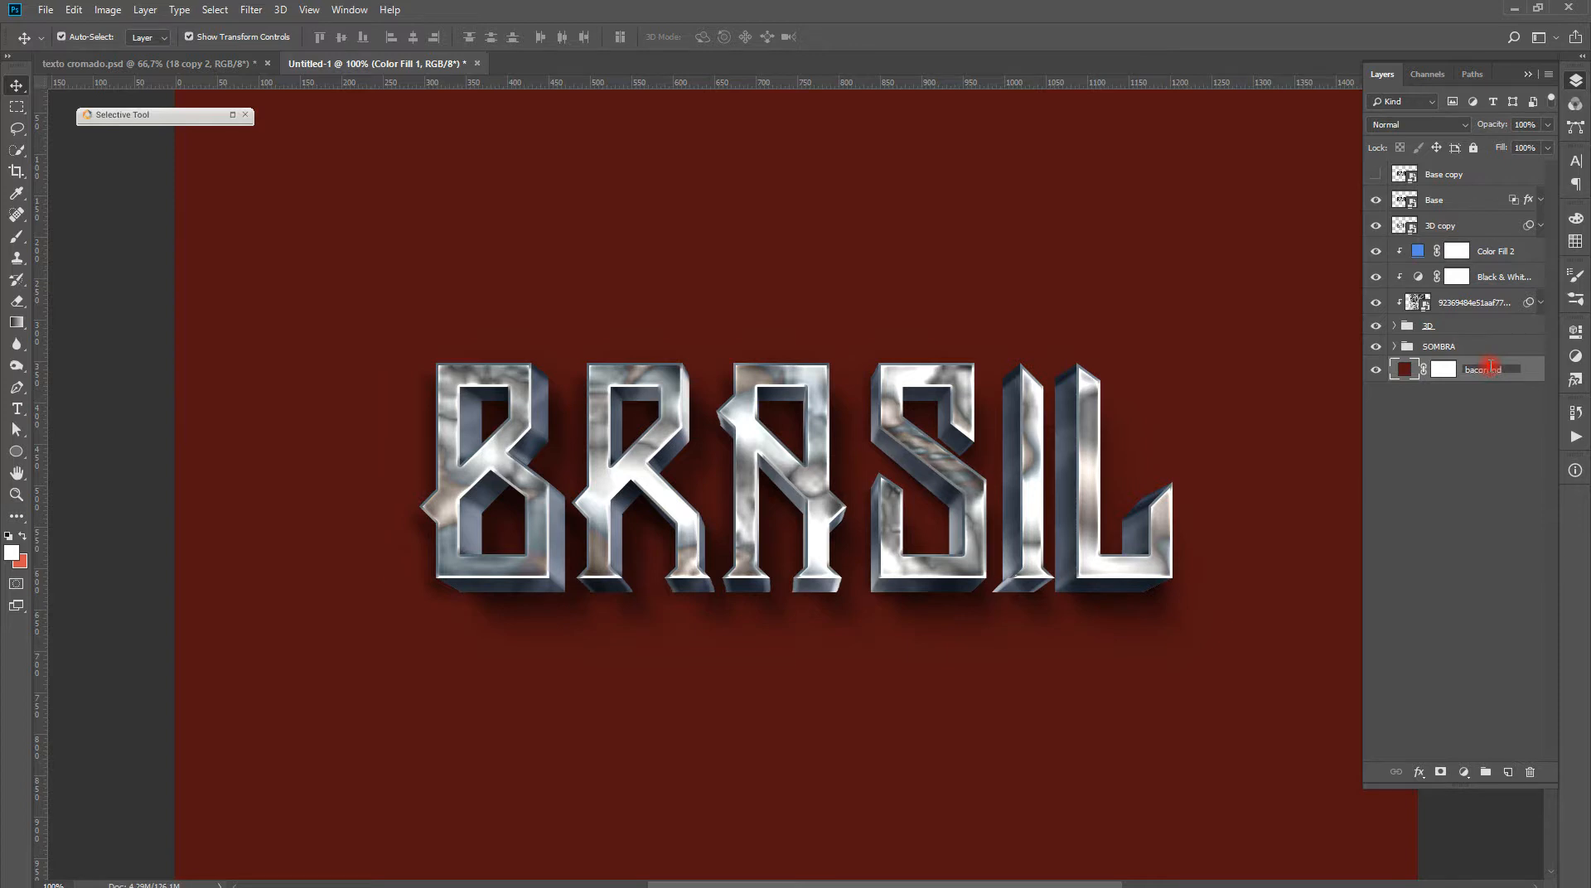
key(Return)
double_click(1489, 370)
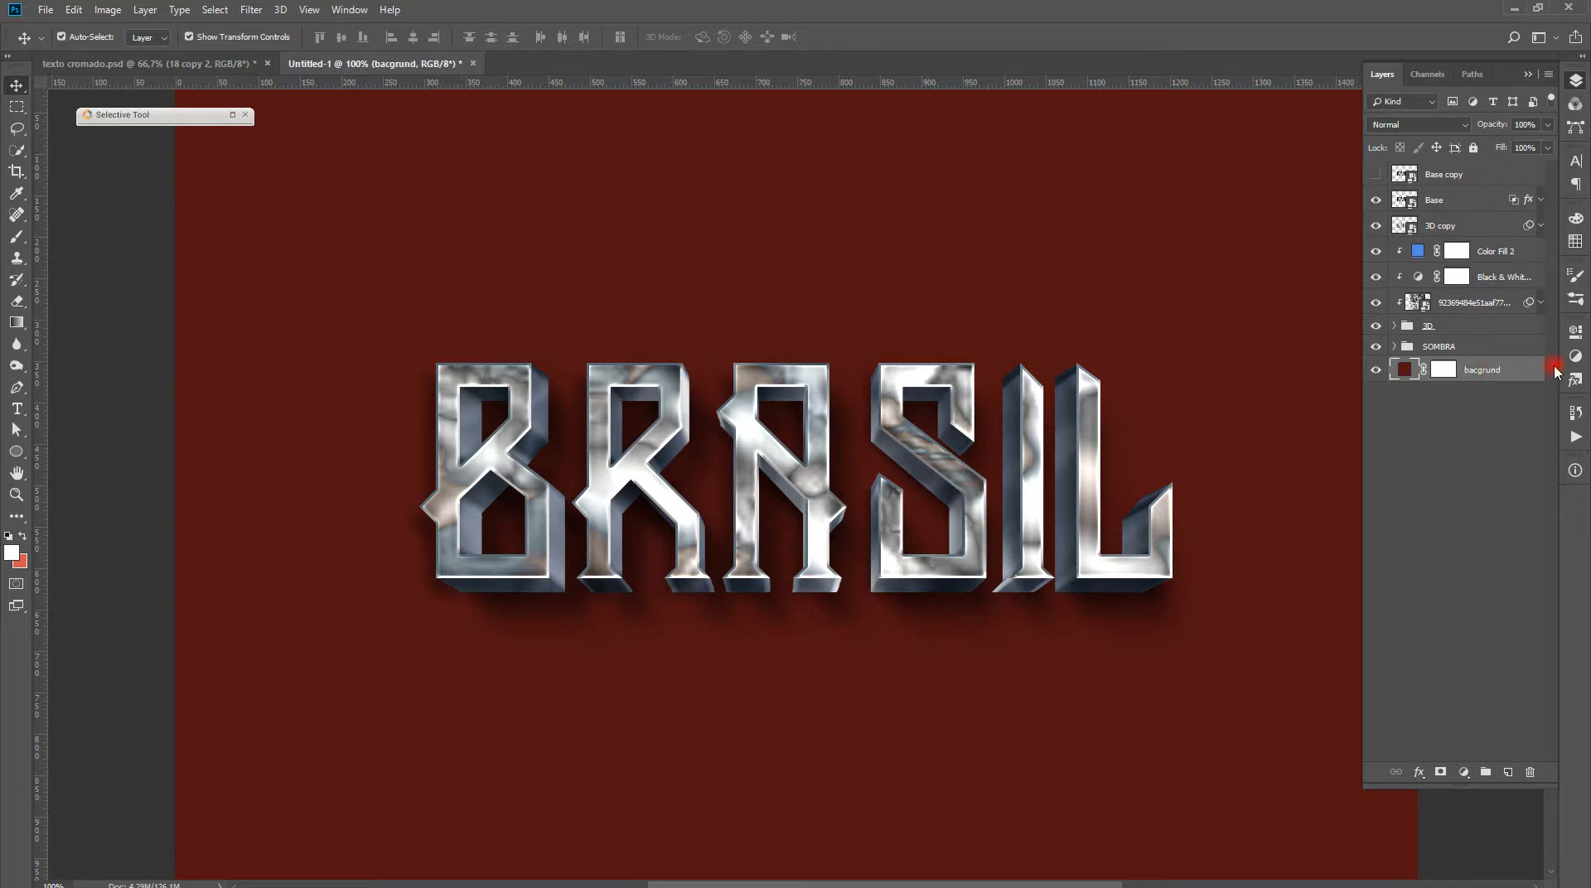
text(BG)
key(Return)
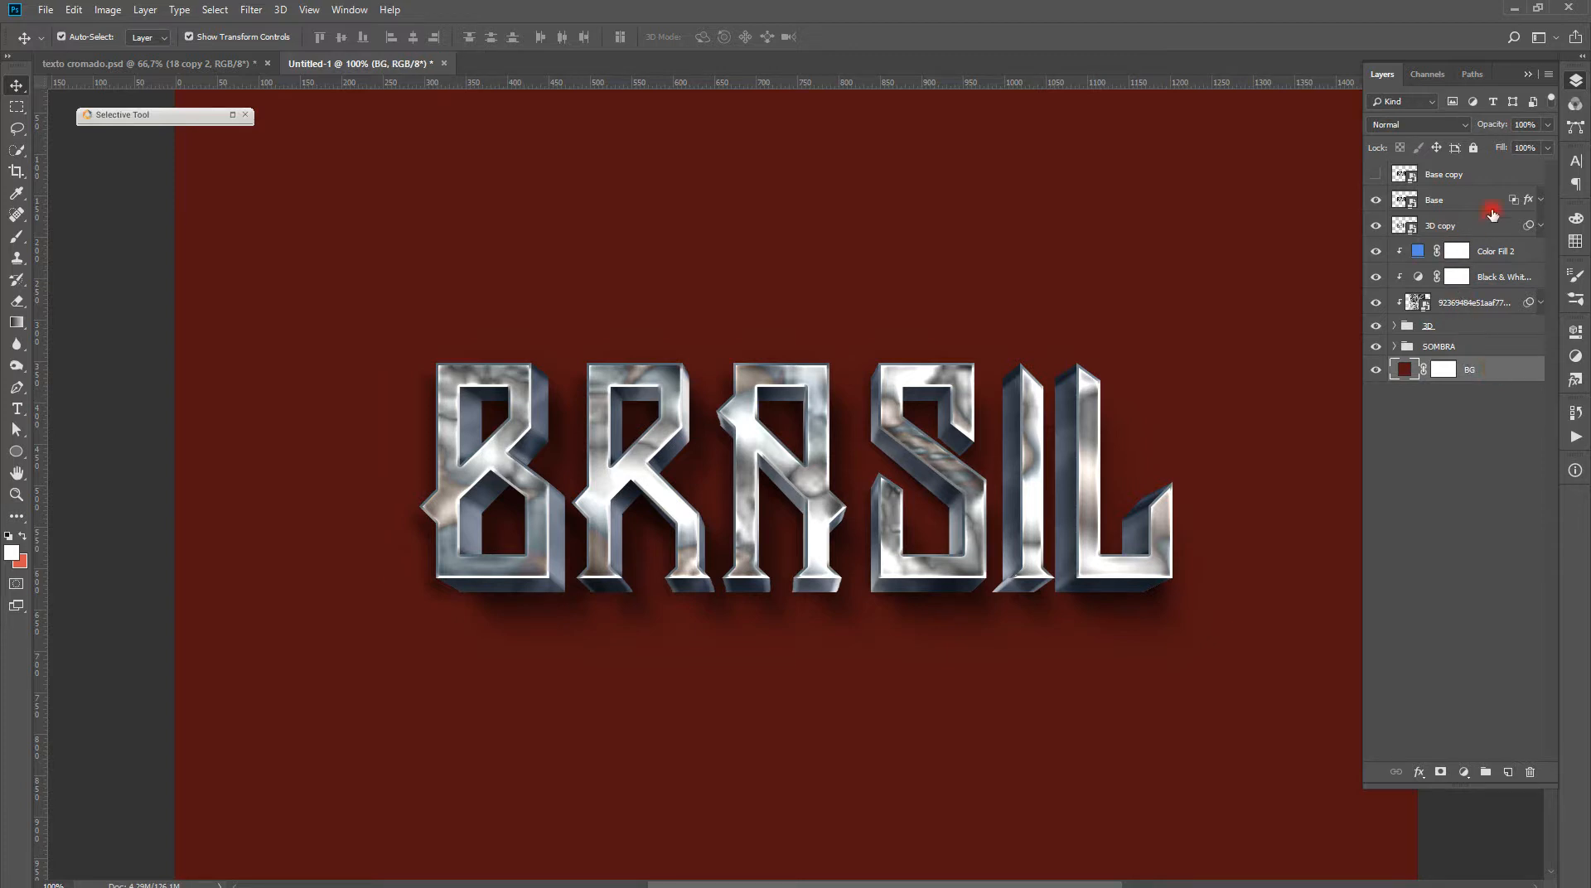
Open the Base copy smart object's contents and replace its text with PHOTO
key(ctrl+minus)
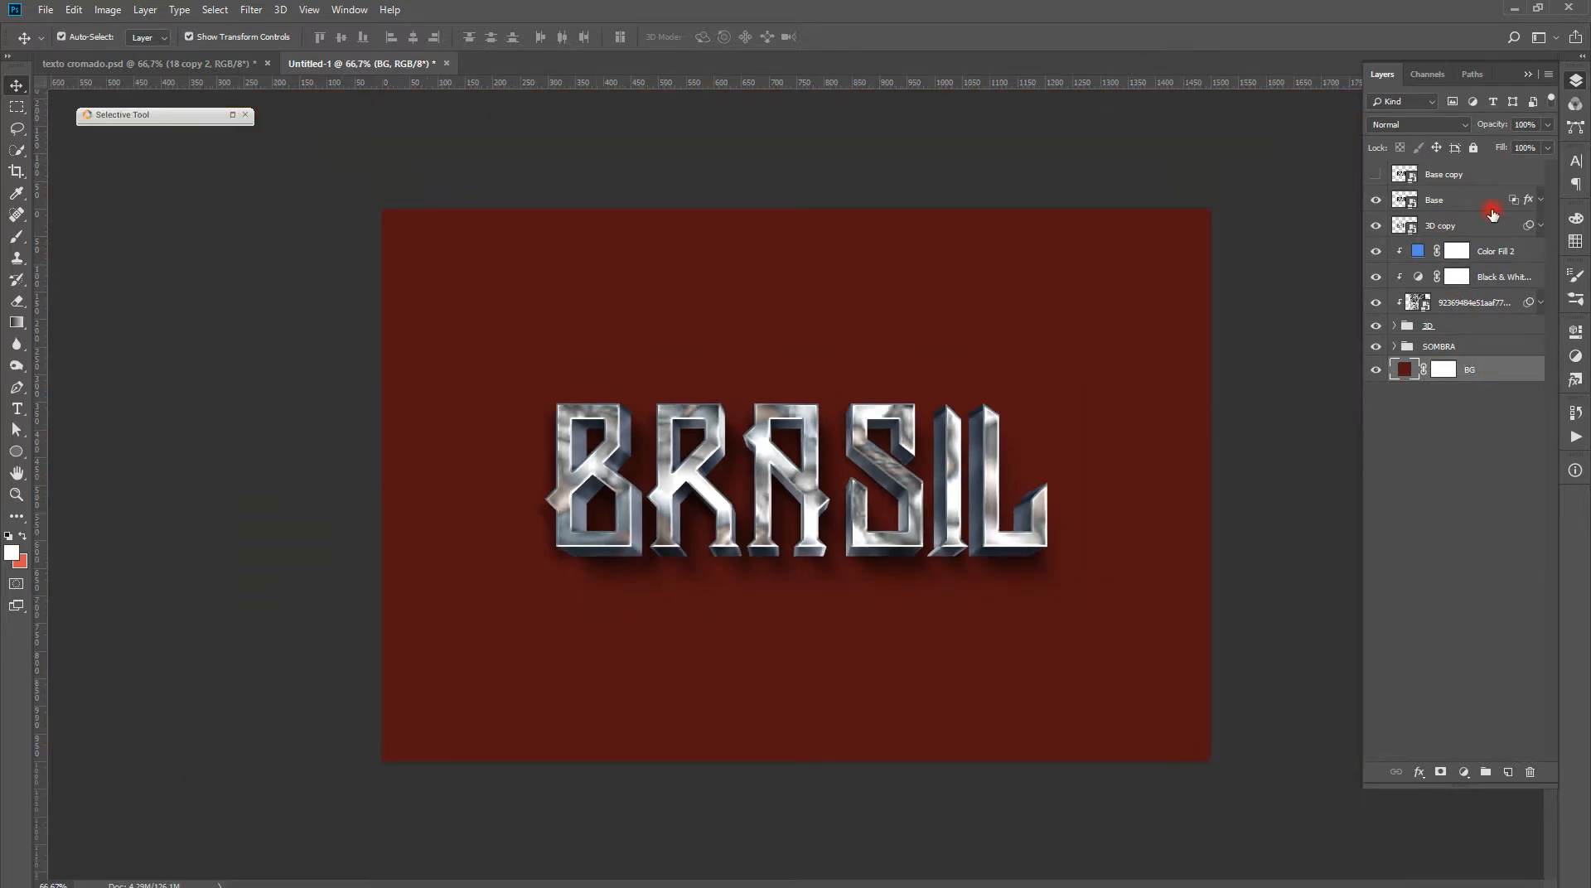
double_click(1416, 182)
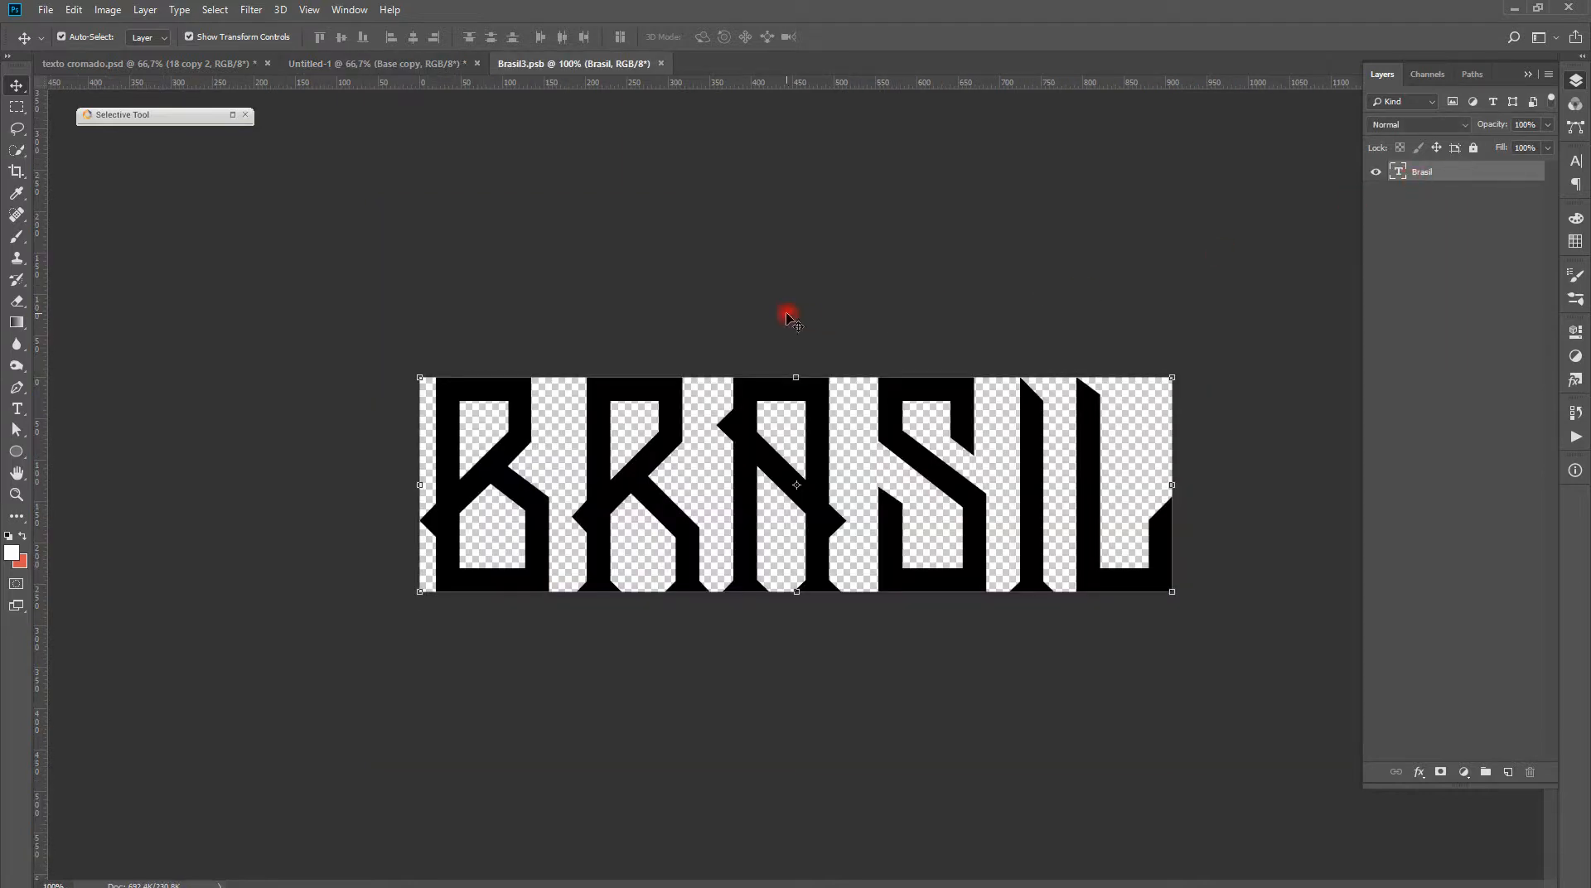
key(t)
drag(468, 458, 1260, 520)
text(PHOTO)
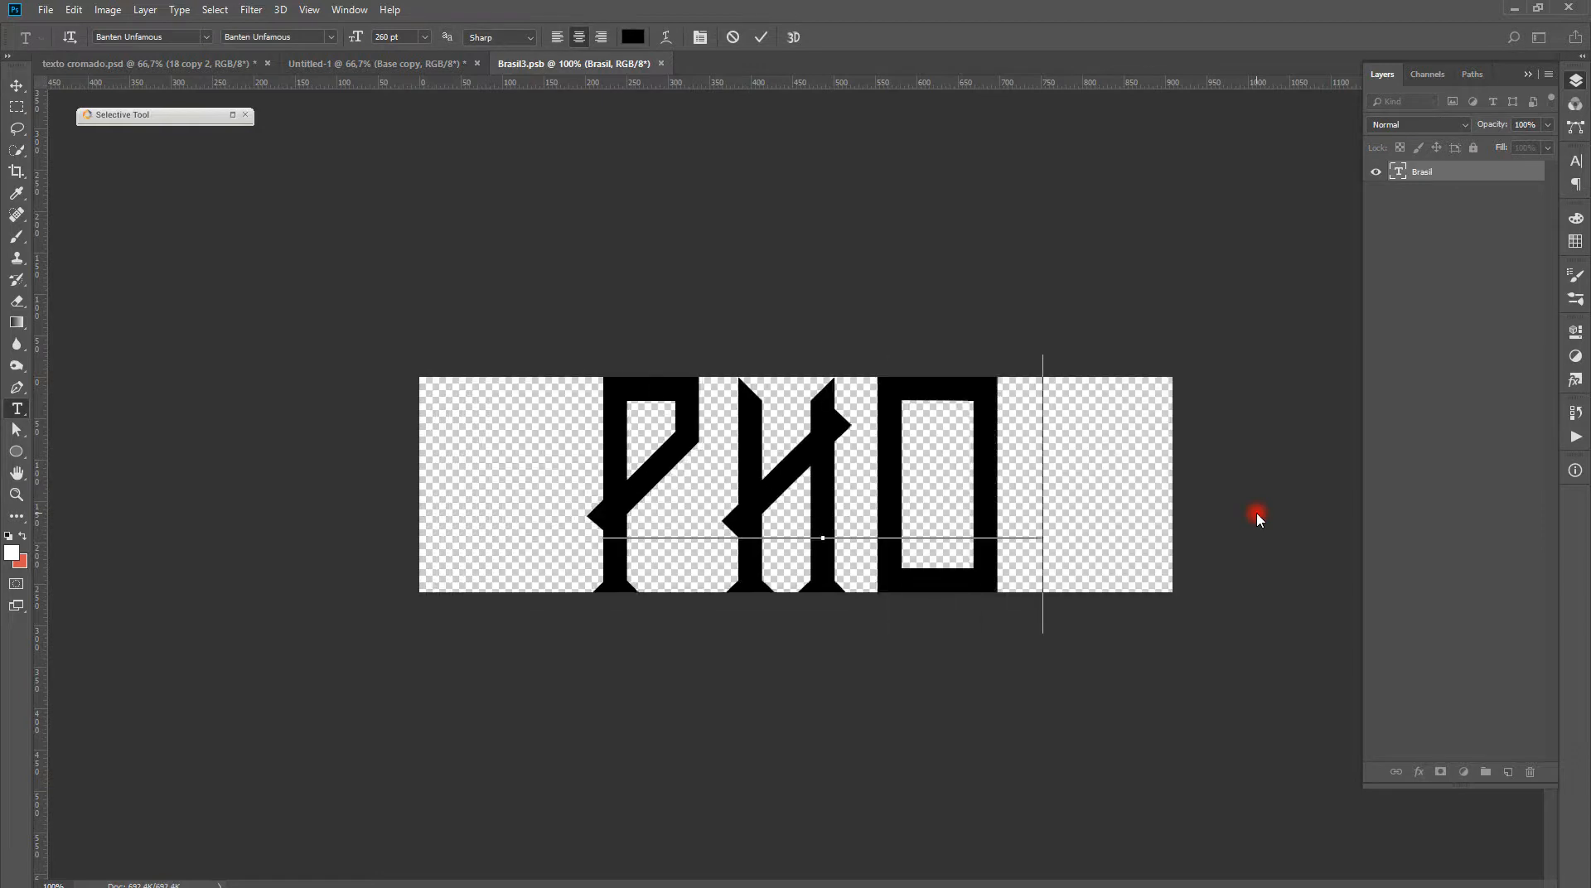
Expand the smart object's canvas with Reveal All to fit the whole PHOTO text, then save and close it
click(17, 85)
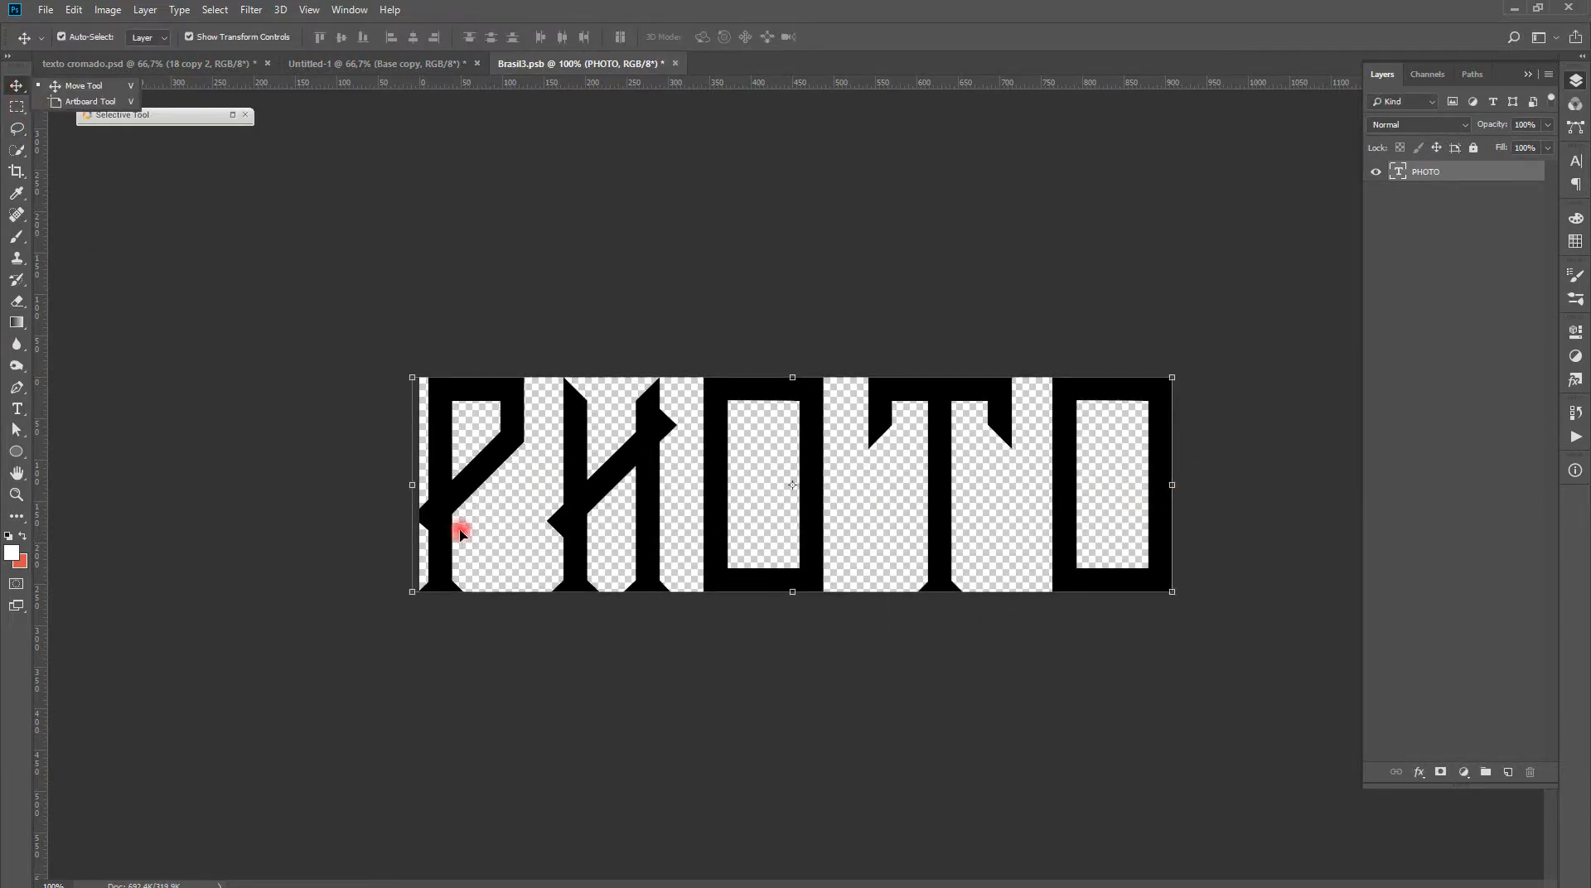
click(107, 10)
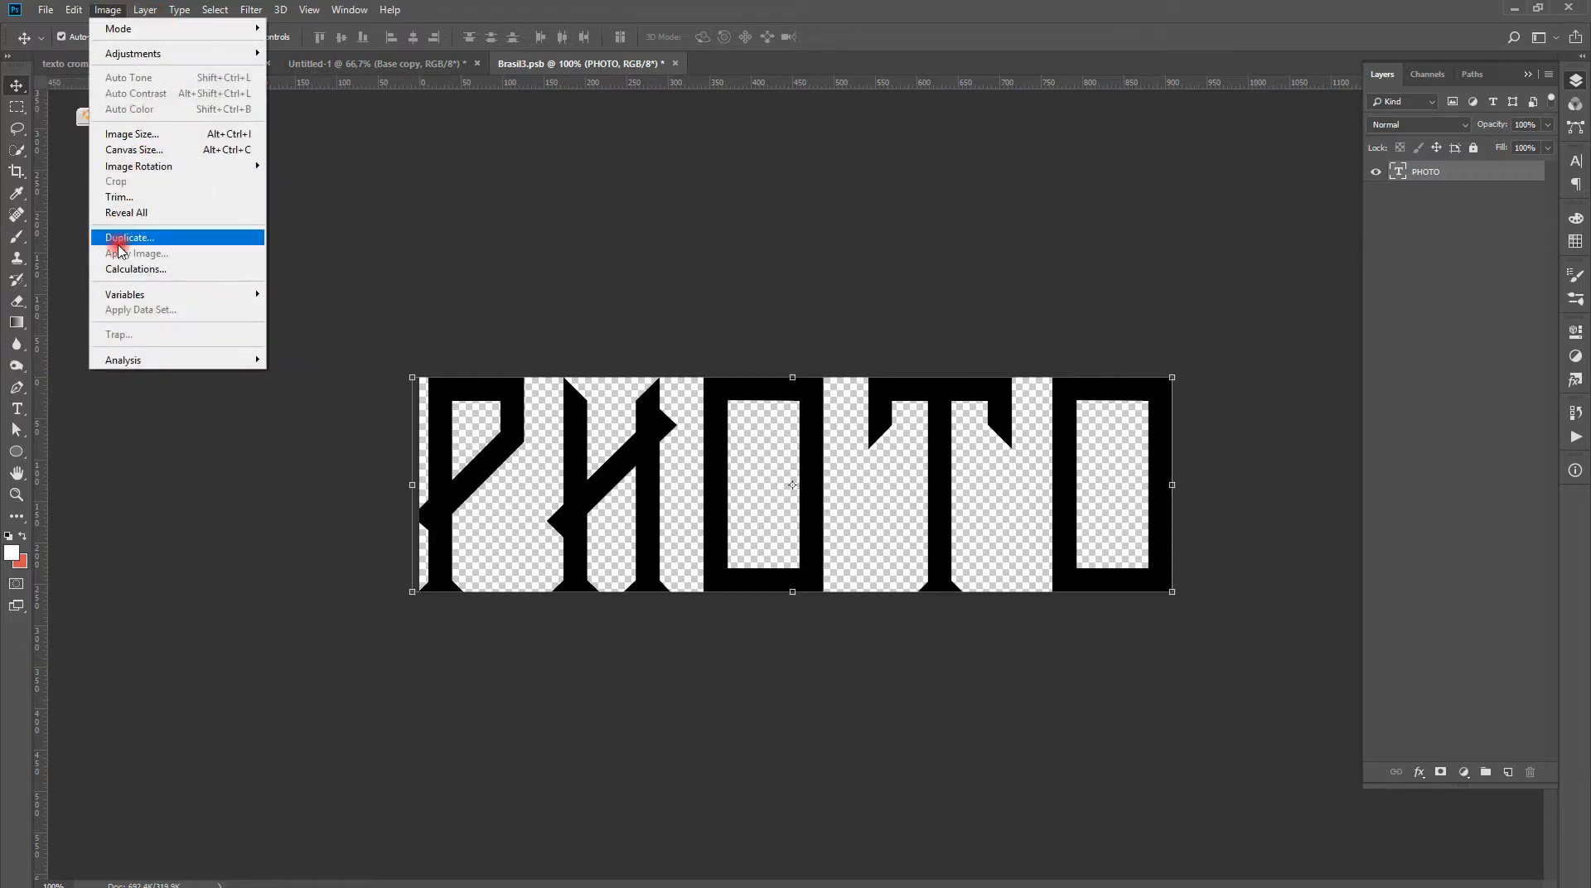
click(116, 208)
key(ctrl)
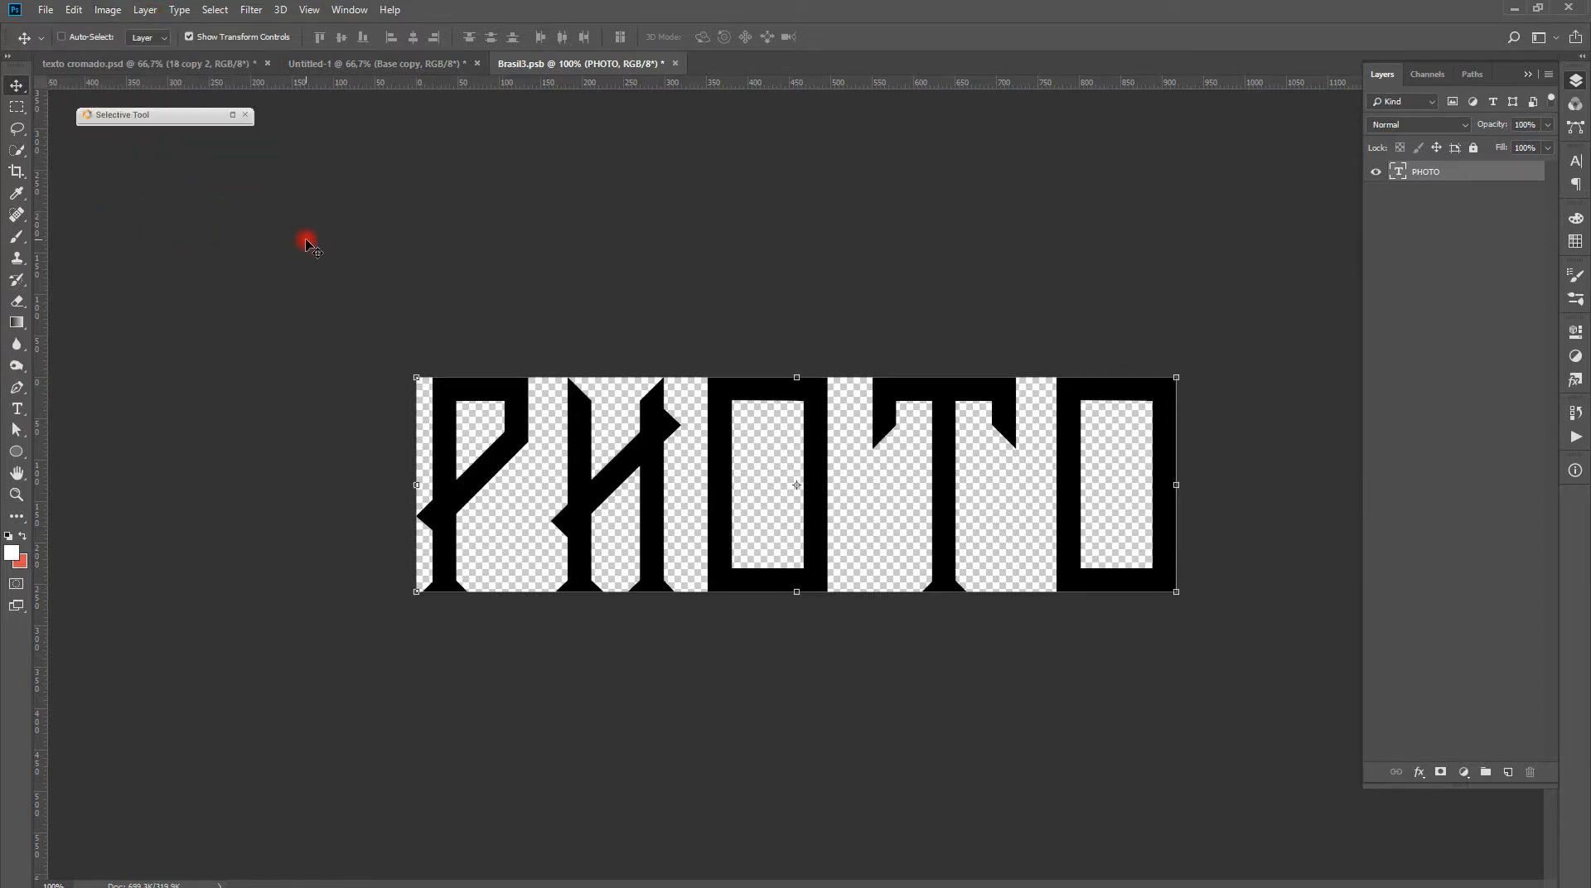
key(ctrl+s)
key(ctrl+w)
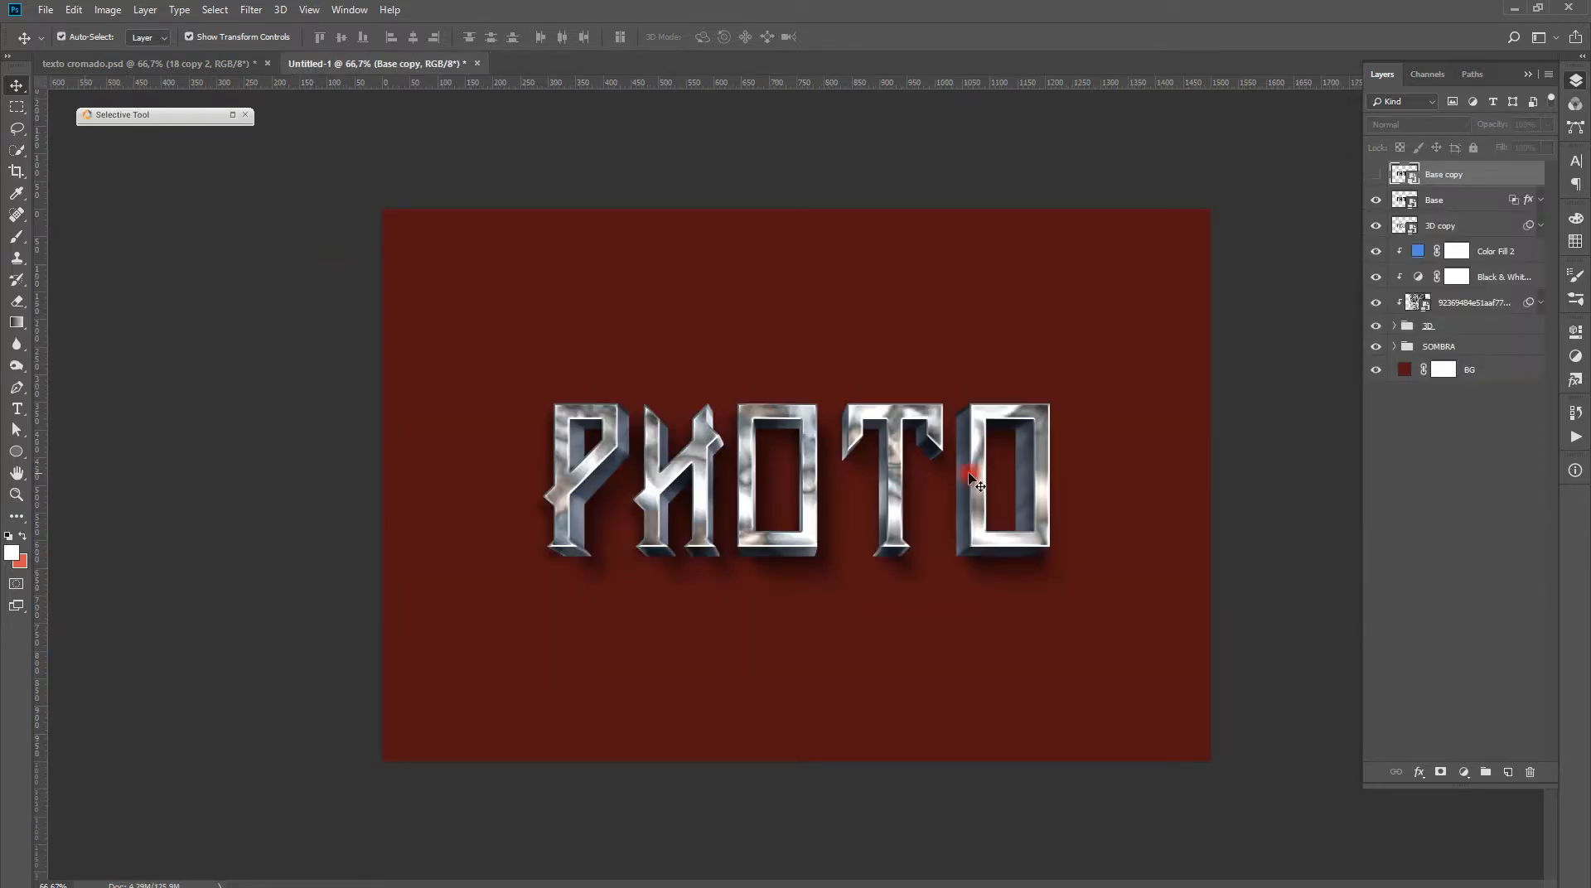